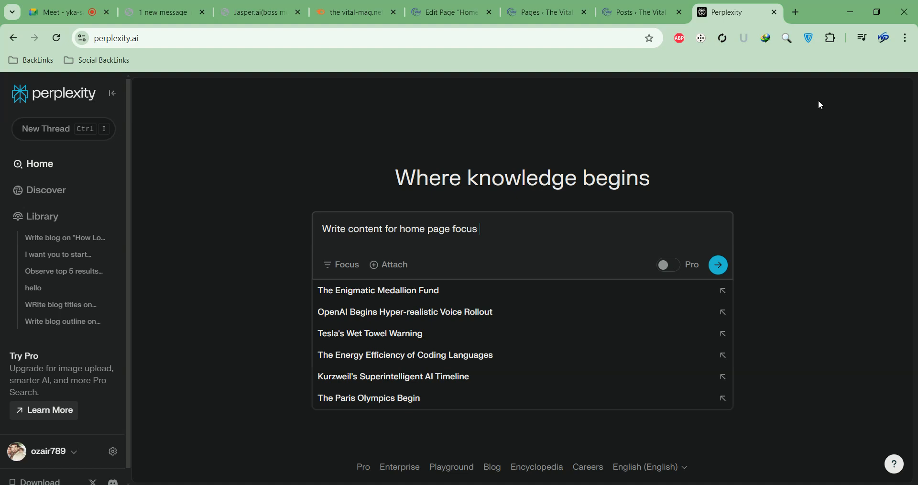
Extend the prompt with "keyword" and a pair of quotation marks, and clear the wrongly pasted e-mail address from between them
type("yword \"\"")
key("Left")
key("ctrl+v")
key("BackSpace")
key("BackSpace")
key("BackSpace")
key("BackSpace")
key("BackSpace")
key("BackSpace")
key("BackSpace")
key("BackSpace")
key("BackSpace")
key("BackSpace")
key("BackSpace")
key("BackSpace")
key("BackSpace")
key("BackSpace")
key("BackSpace")
key("BackSpace")
key("BackSpace")
key("BackSpace")
key("BackSpace")
key("BackSpace")
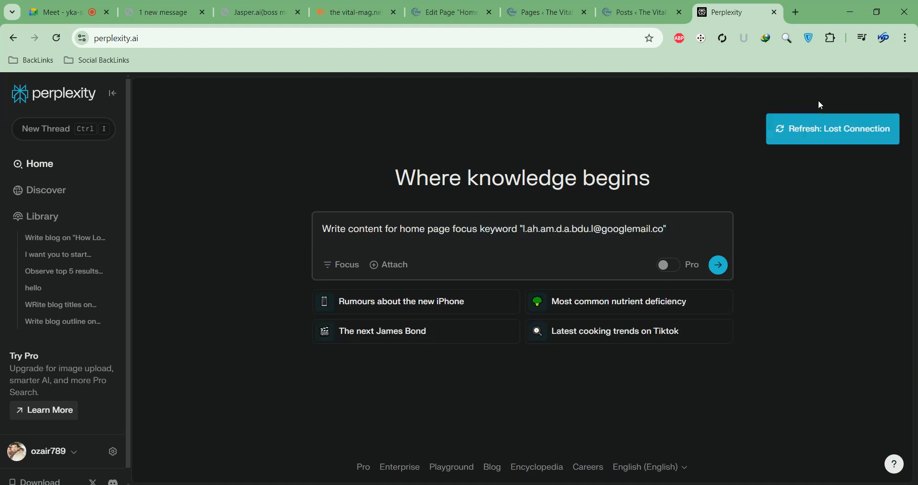
key("BackSpace")
key("BackSpace")
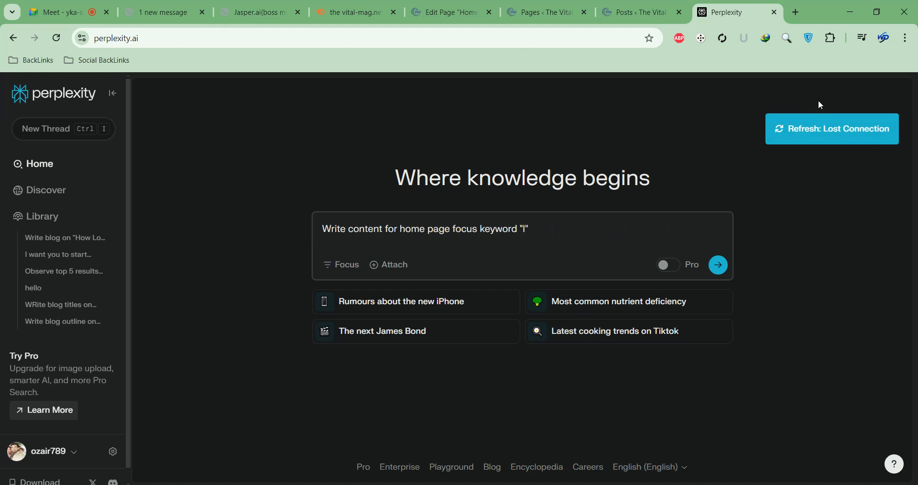
Return to the Semrush keyword list, and insert the copied keyword "the //vital-mag.net blog" between the prompt's quotation marks in Perplexity
left_click(66, 10)
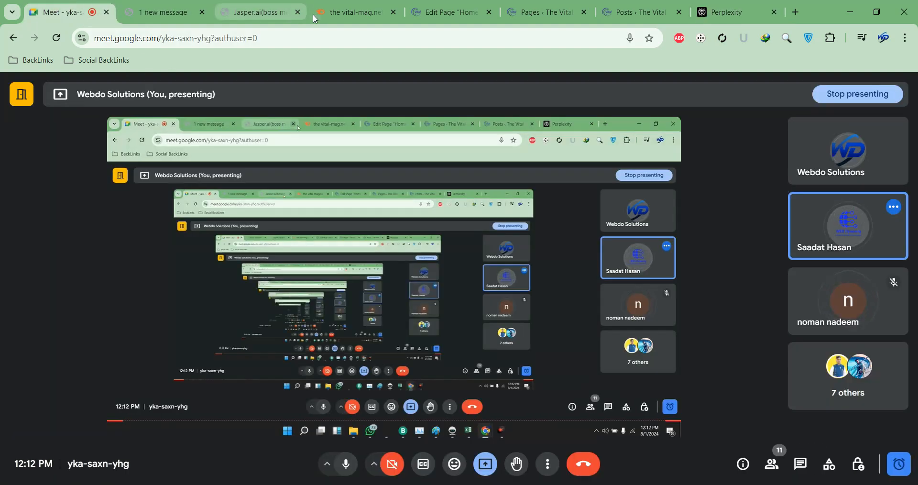
left_click(346, 22)
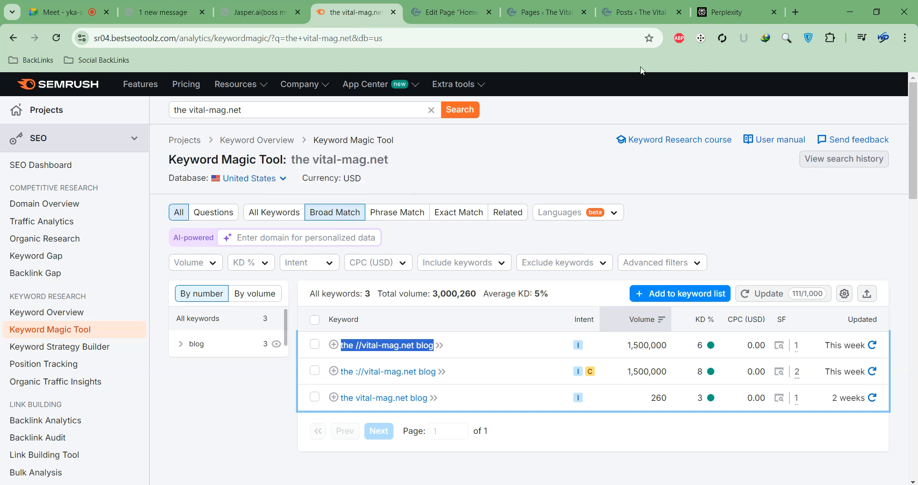
left_click(733, 8)
type("the //vital-mag.net blog")
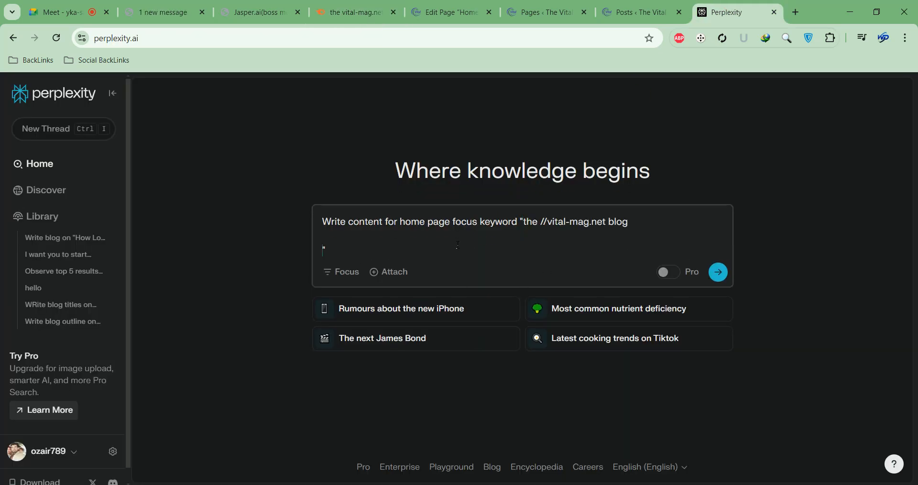
key("BackSpace")
key("Right")
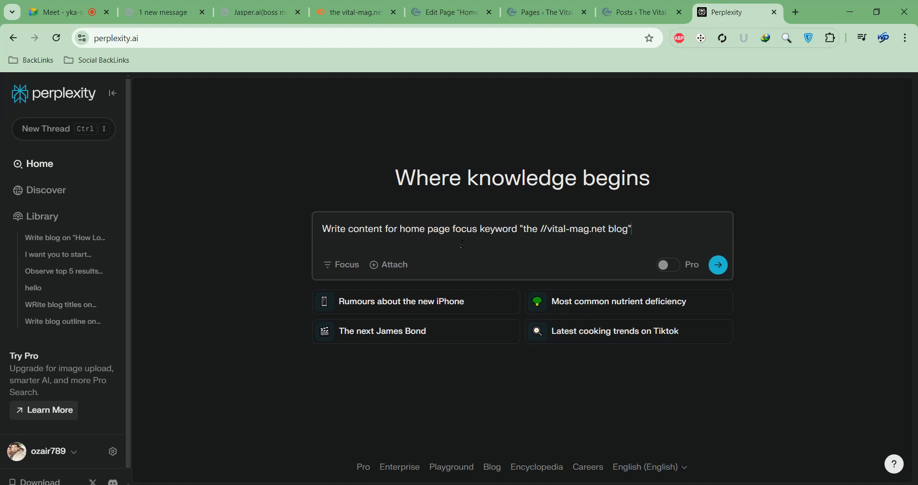
Add "write over 1000 words" to the end of the prompt and submit it
type("write over 1000 word")
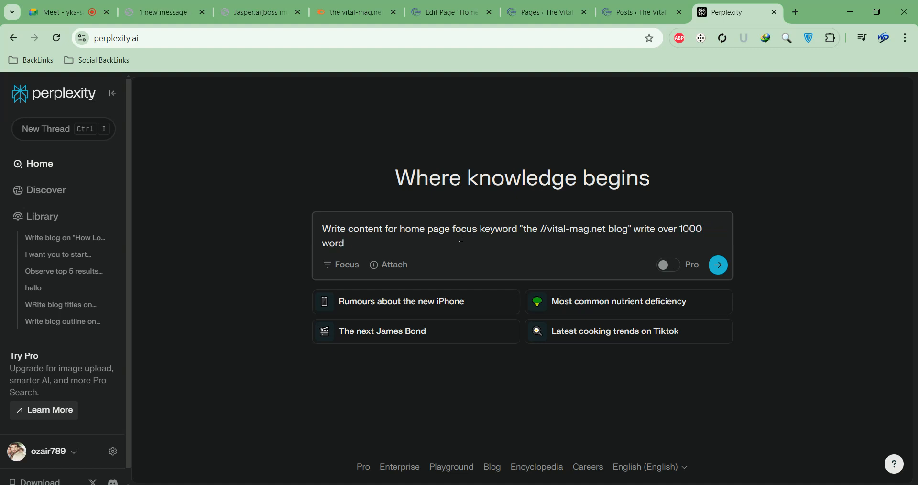
type("s")
key("Return")
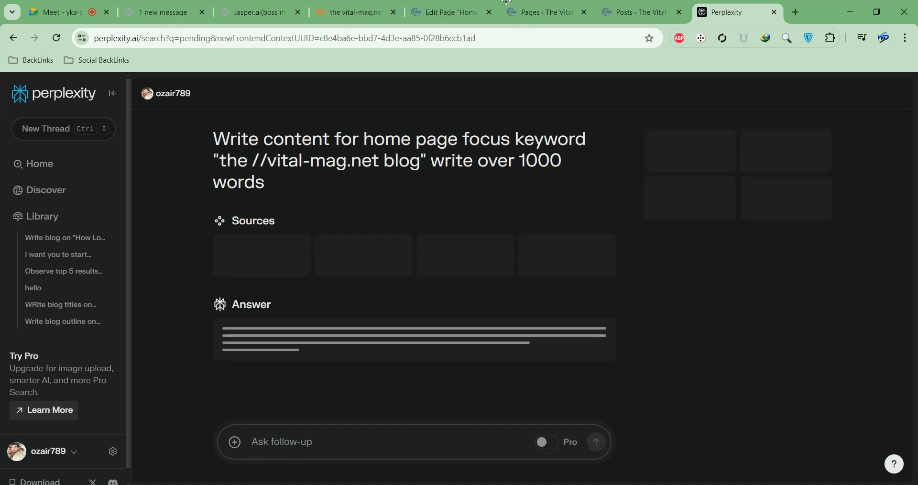
Switch to Semrush and restrict the Keyword Magic Tool results for "the vital-mag.net" to exact matches
left_click(358, 15)
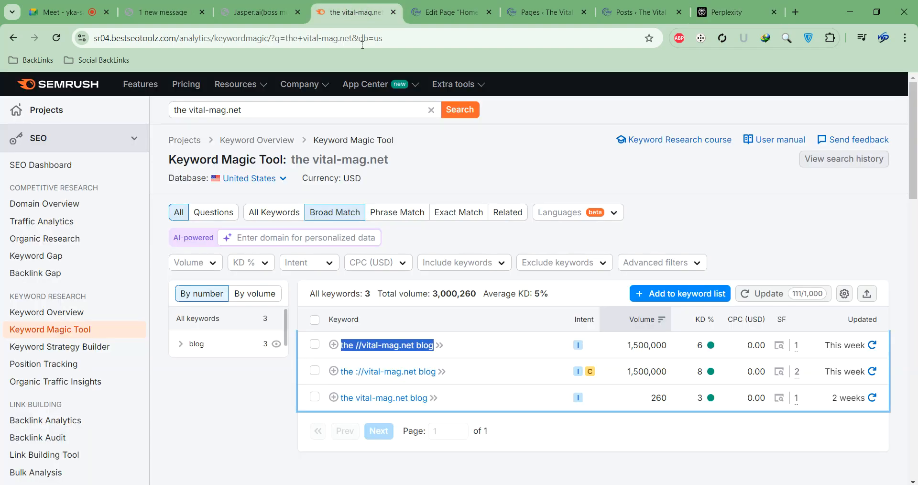
left_click(732, 12)
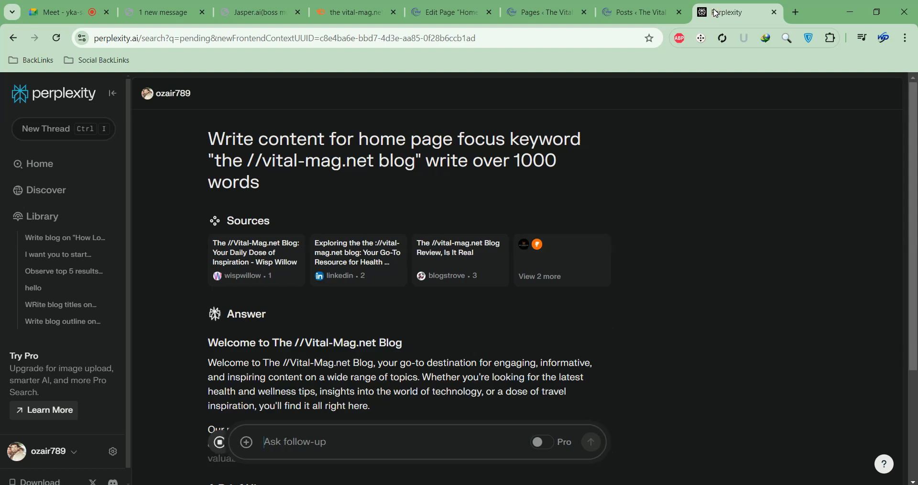
left_click(354, 12)
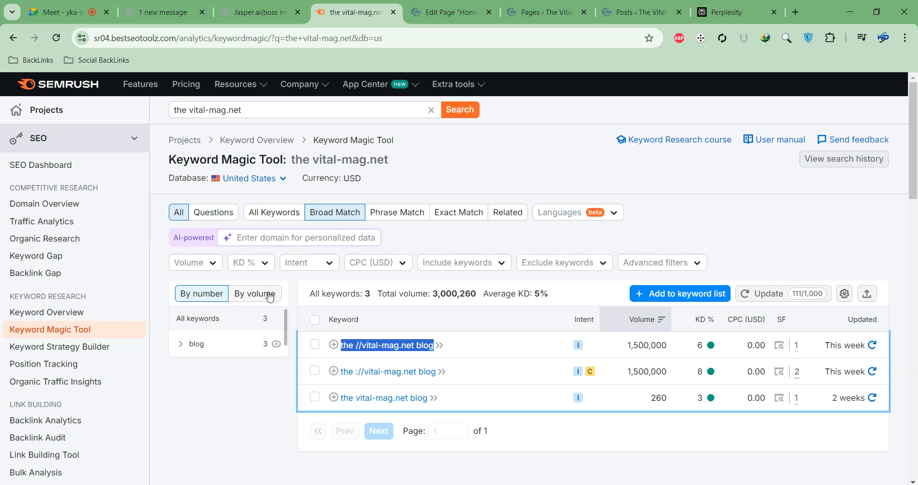
left_click(458, 211)
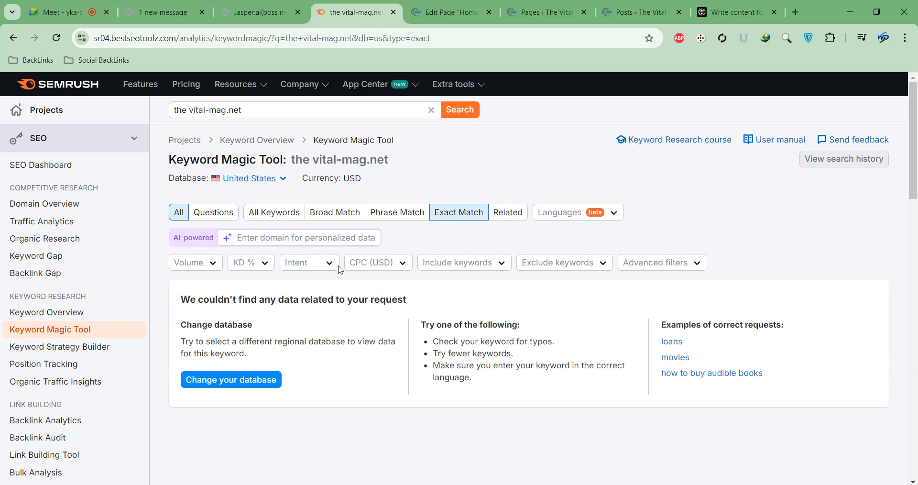
Return to Perplexity and read through the generated home page content, from the welcome section to the conclusion
left_click(545, 11)
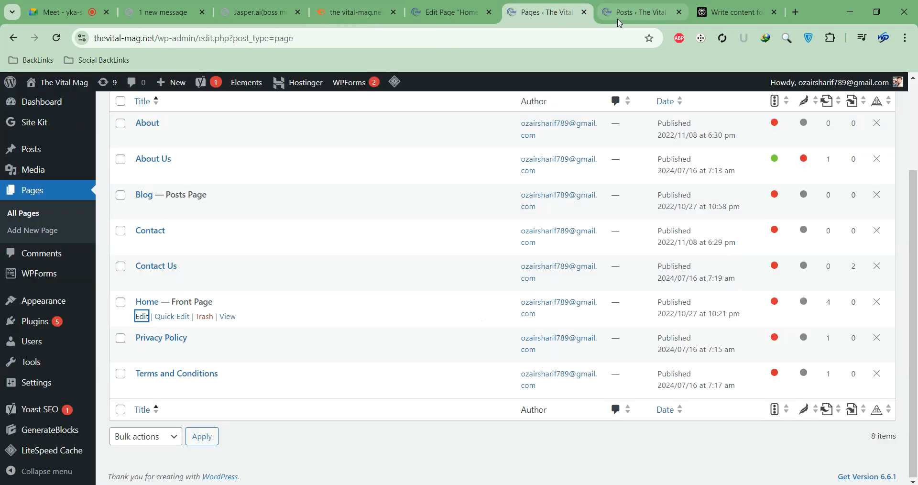
left_click(620, 19)
left_click(736, 9)
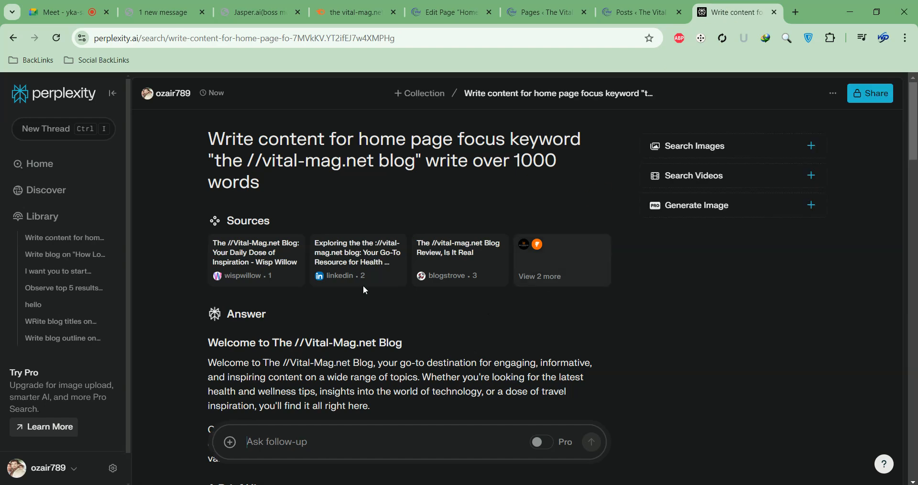
scroll(305, 244, "down", 6)
scroll(276, 253, "down", 15)
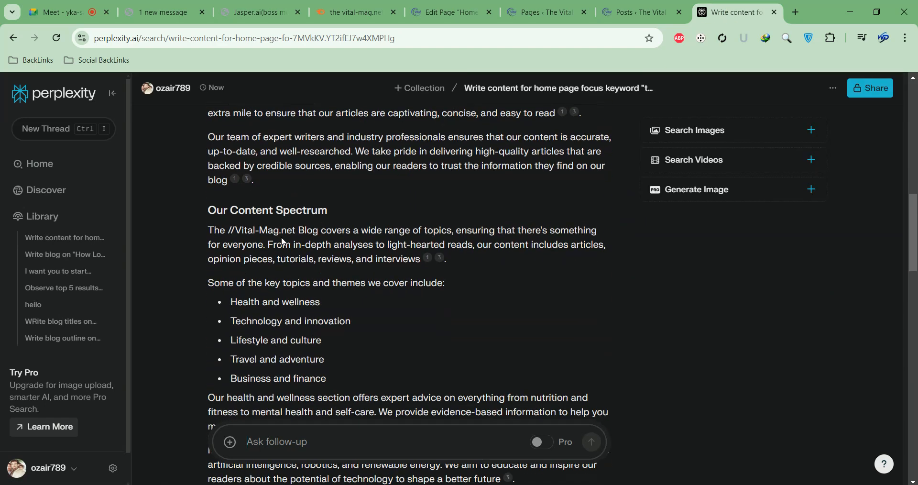
scroll(287, 244, "down", 12)
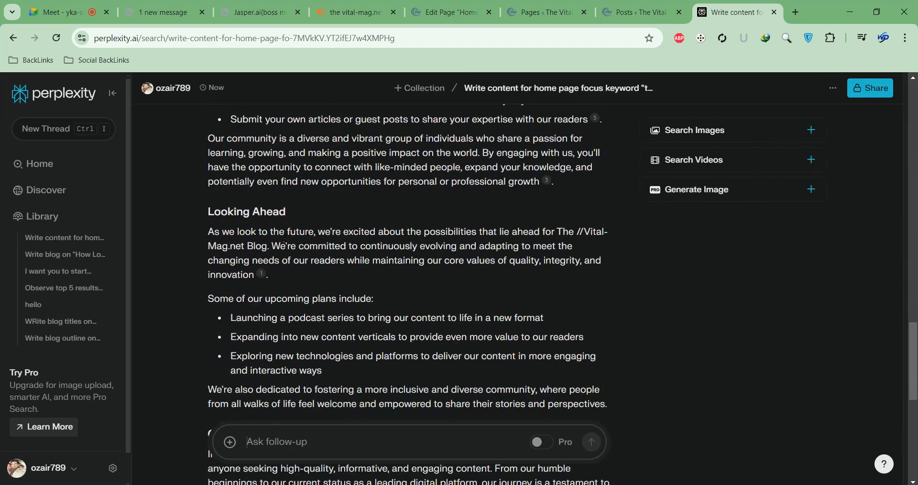
scroll(281, 234, "down", 4)
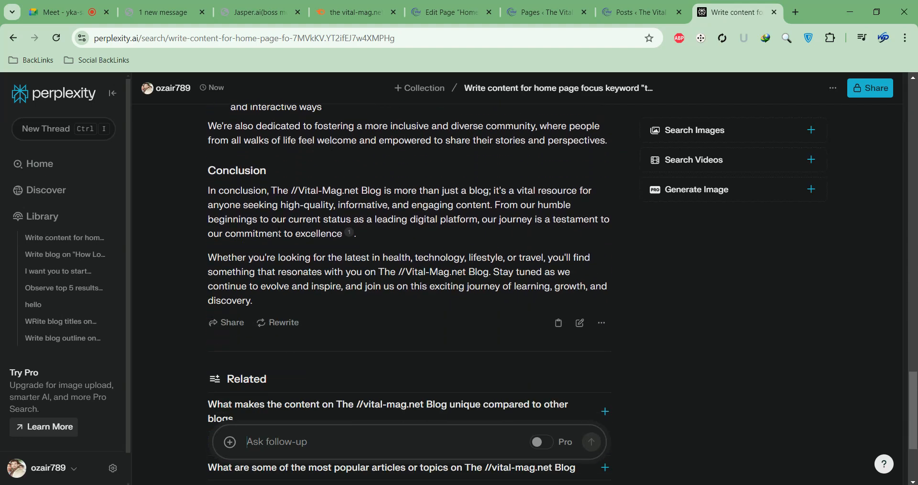
scroll(276, 228, "up", 10)
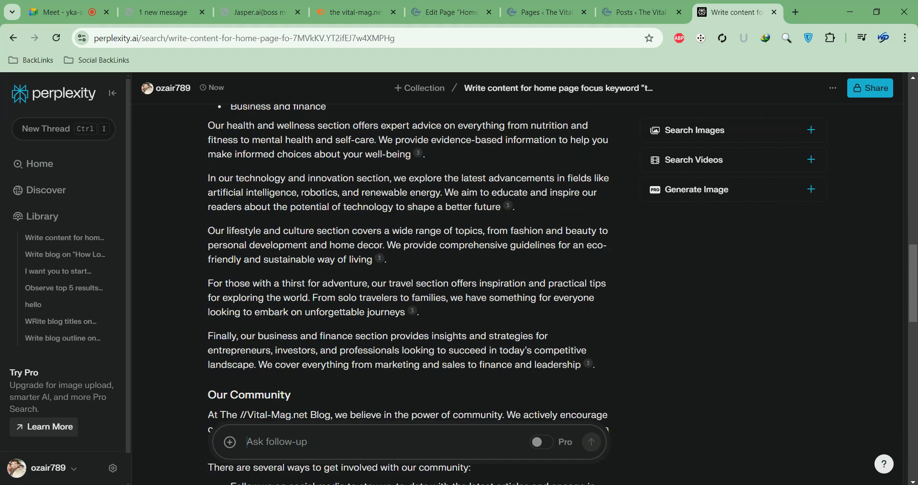
scroll(275, 229, "up", 5)
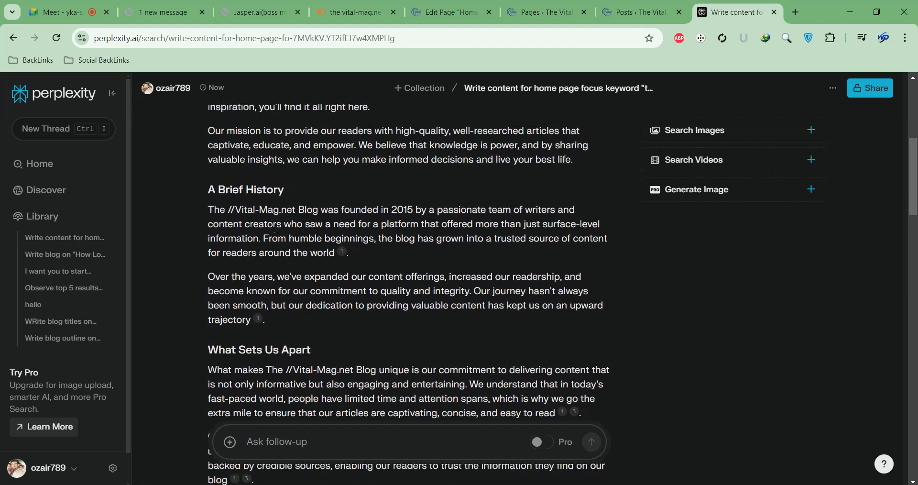
scroll(276, 230, "down", 4)
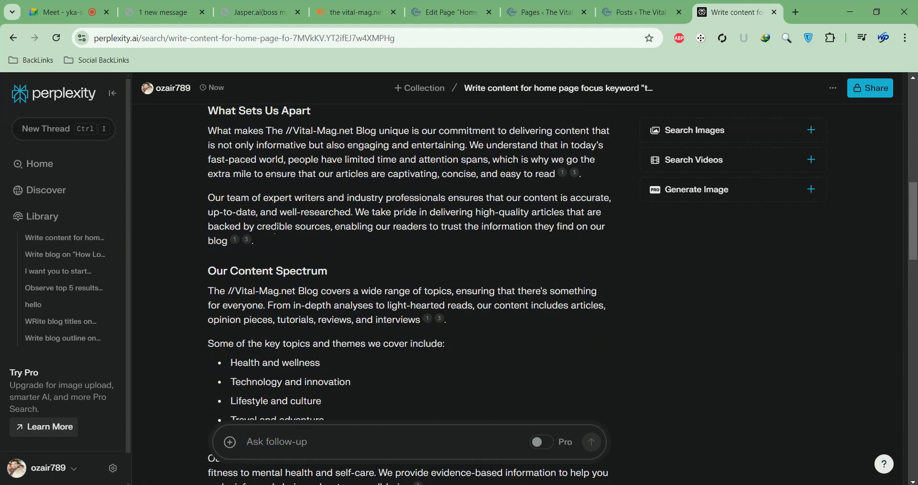
scroll(276, 230, "up", 8)
scroll(275, 232, "down", 10)
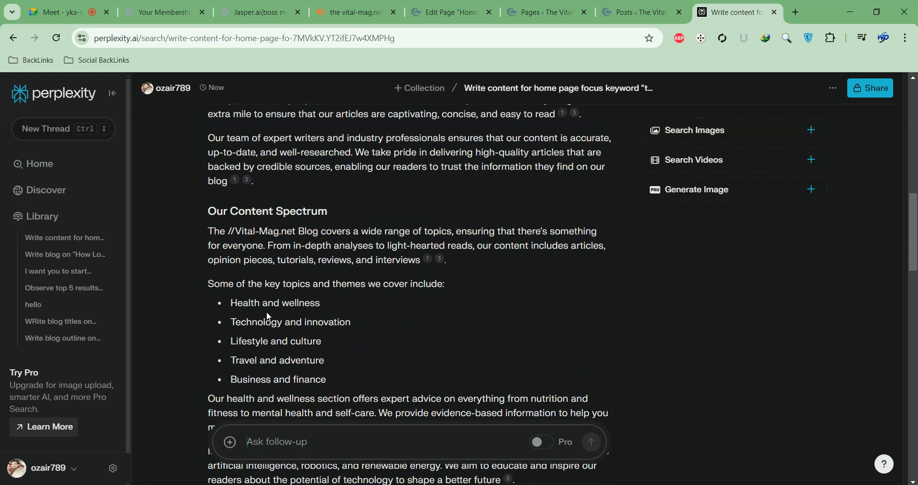
Send the follow-up "My blog website is on health & fitness and wellness" to have the home page content adapted
left_click(380, 436)
type("M")
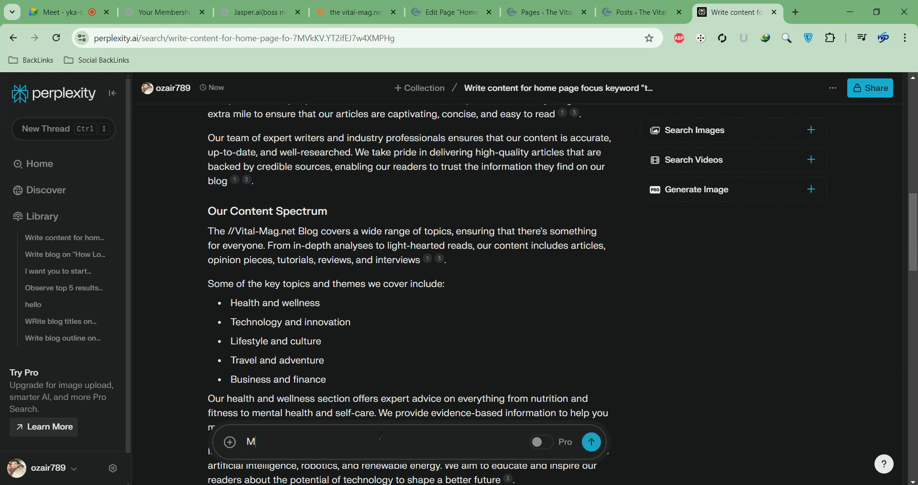
type("y blg")
key("BackSpace")
type("og website is one")
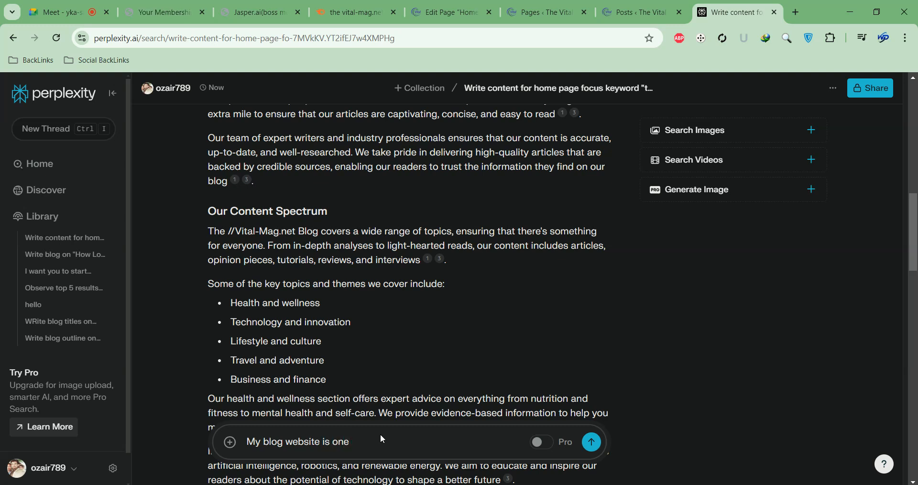
type(" health")
type(" and wellness")
key("BackSpace")
key("End")
key("Left")
key("Left")
type("& fitness")
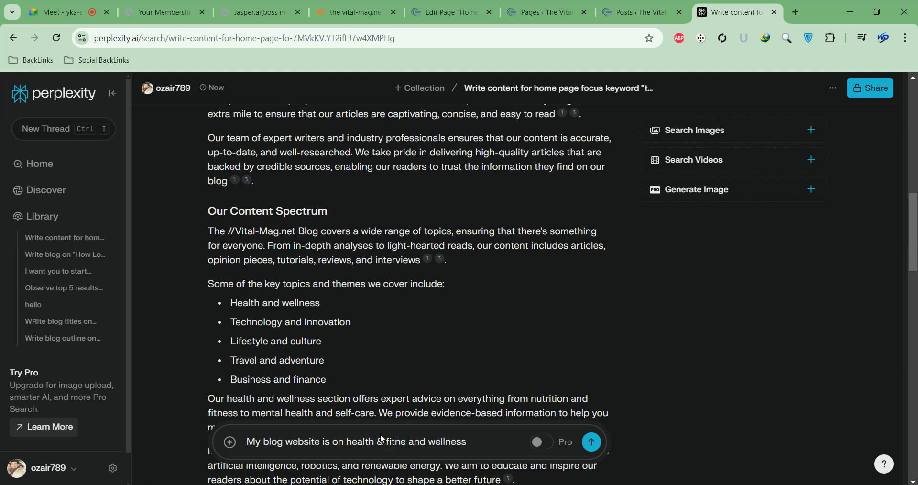
key("Return")
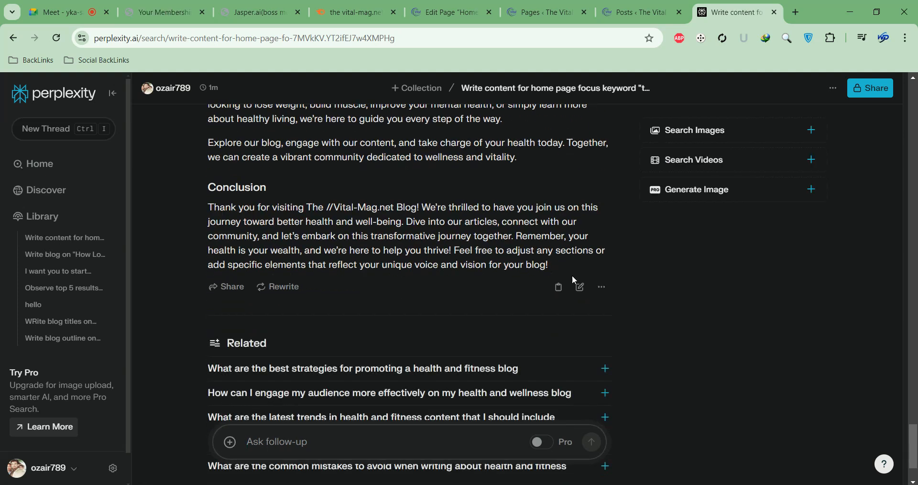
Copy the adapted answer and paste it into the empty block below the posts sections of the WordPress Home page
left_click(555, 287)
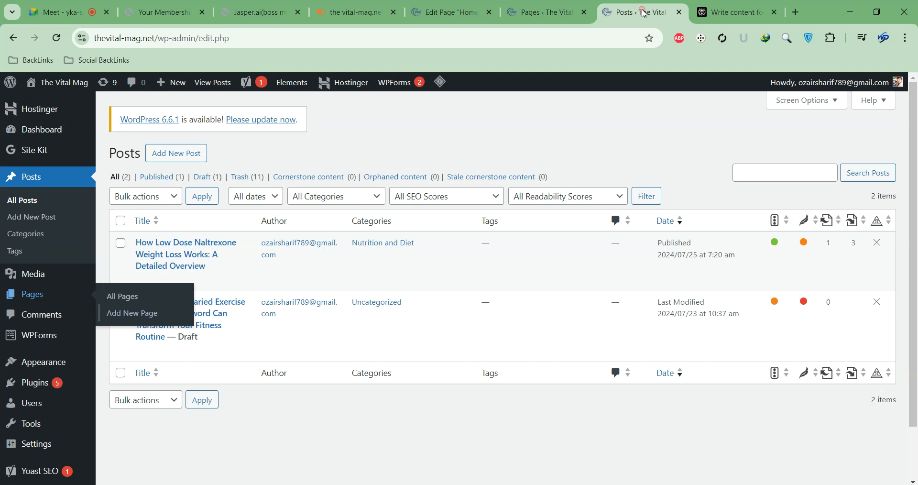
left_click(633, 12)
left_click(527, 19)
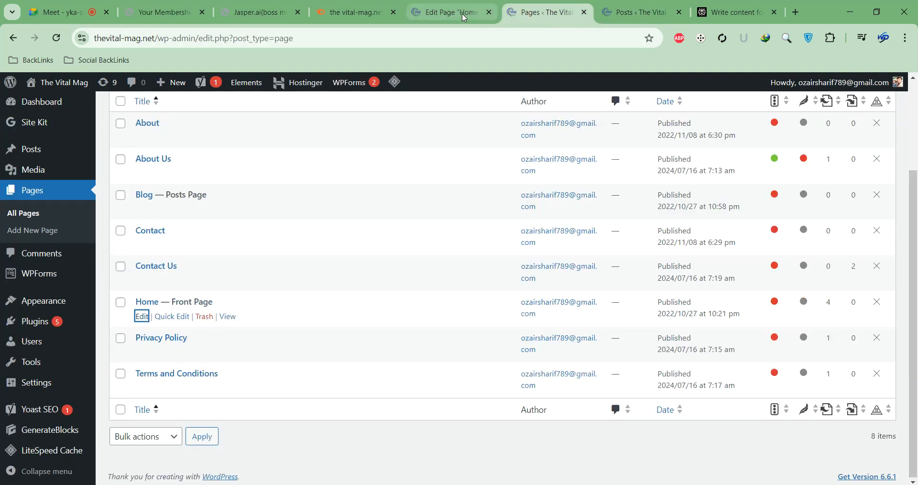
left_click(459, 13)
scroll(403, 276, "down", 3)
left_click(361, 238)
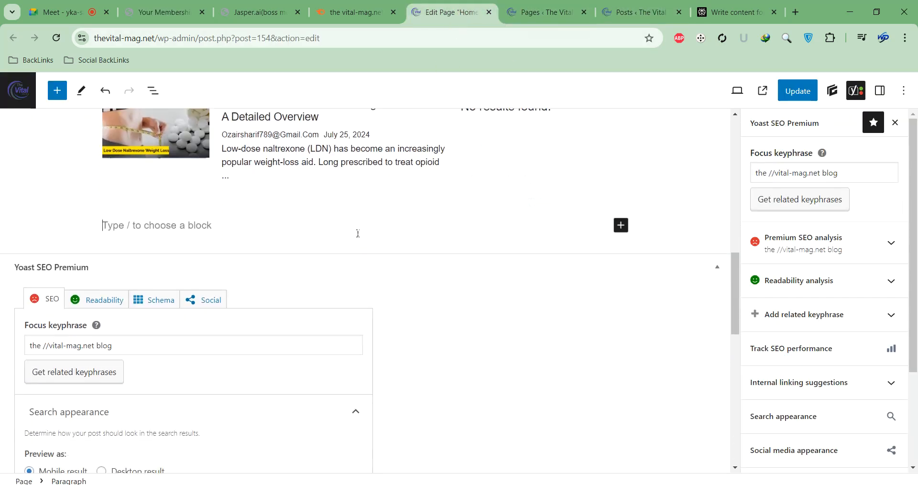
key("ctrl+v")
Select the whole introductory paragraph starting "Great! Let's tailor the homepage content" above the pasted welcome heading
scroll(457, 198, "up", 10)
scroll(458, 199, "up", 20)
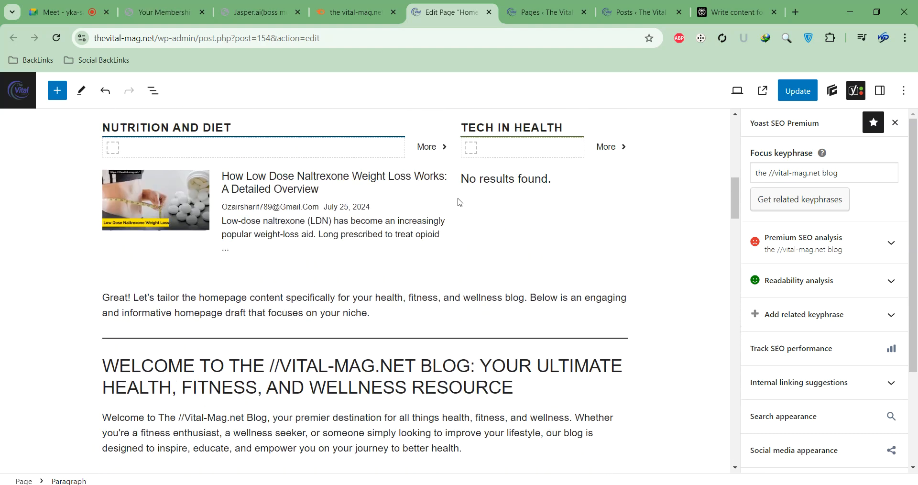
scroll(459, 202, "up", 1)
left_click_drag(369, 326, 103, 309)
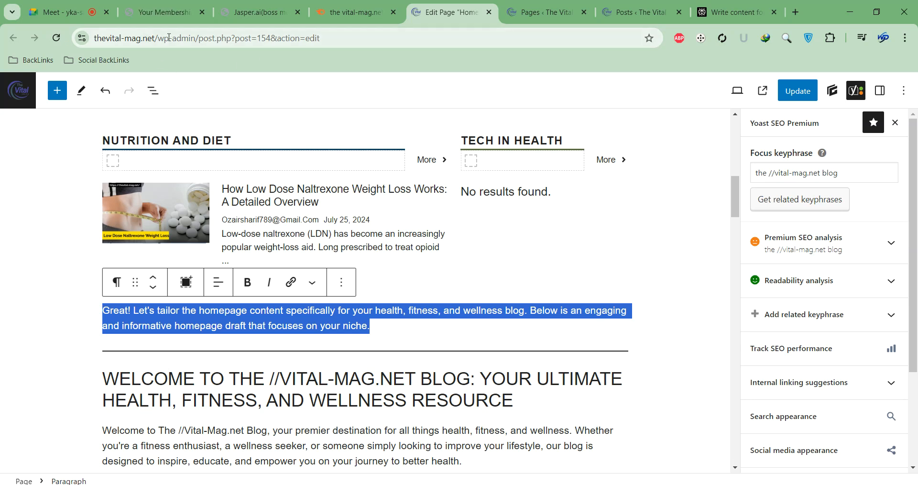
left_click_drag(156, 40, 91, 39)
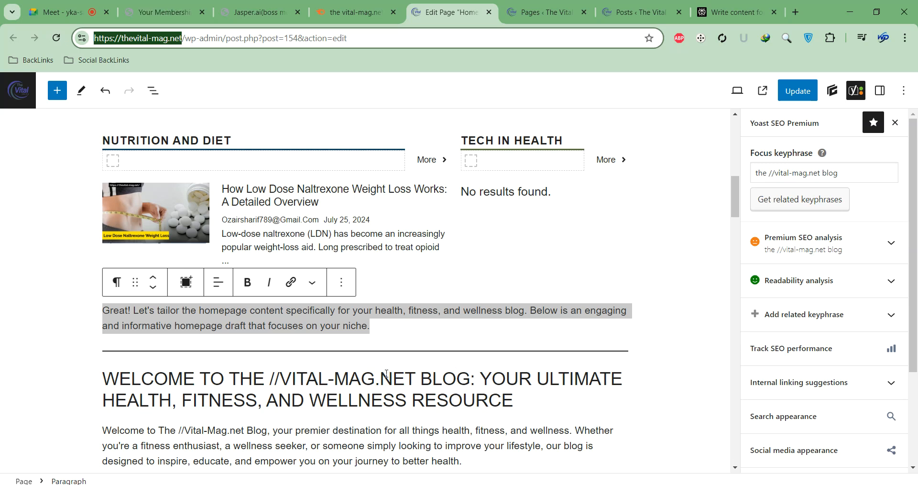
key("ctrl+c")
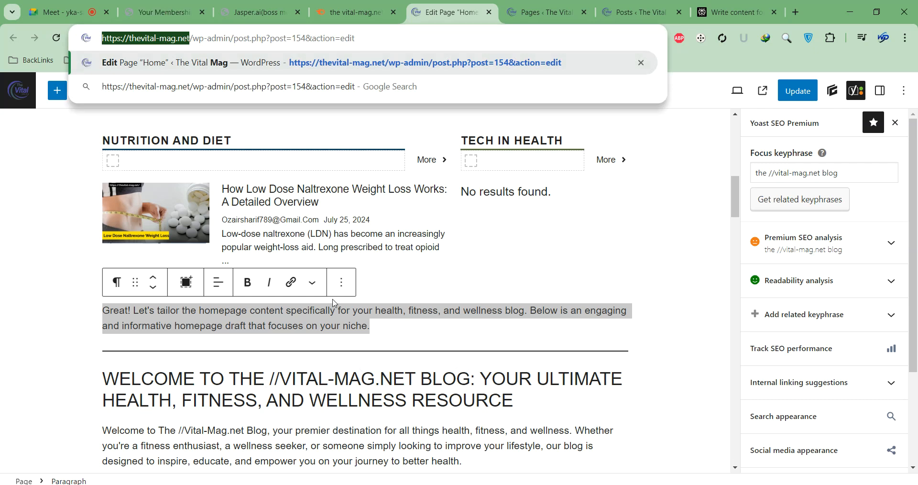
left_click(681, 352)
Center the "Our Mission" heading and the "Welcome to The //Vital-Mag.net Blog" heading
scroll(404, 349, "down", 5)
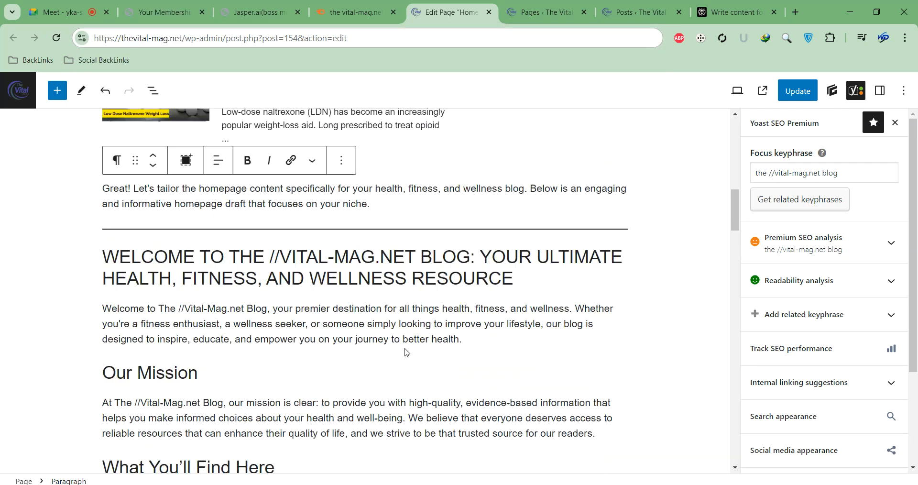
triple_click(142, 255)
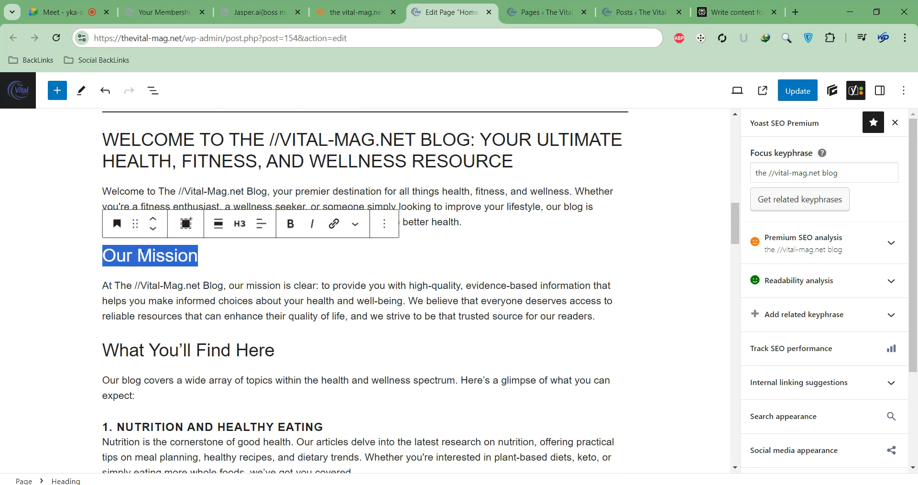
left_click(261, 223)
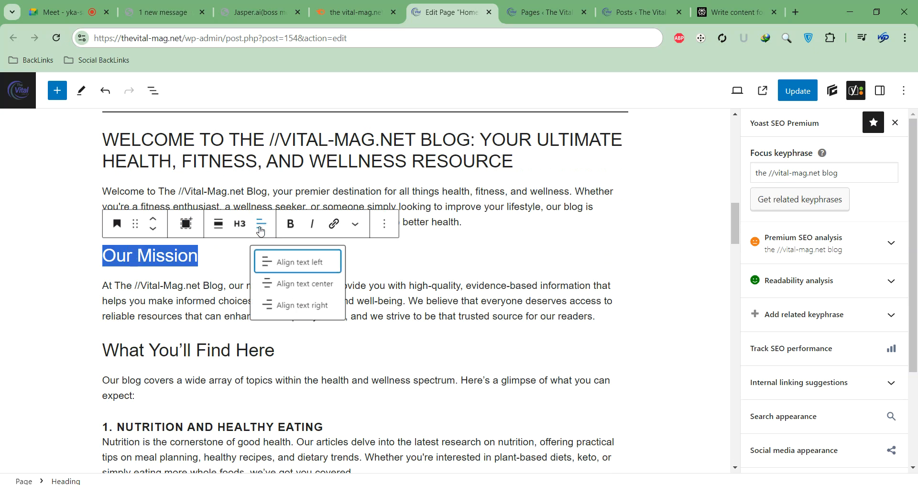
left_click(277, 282)
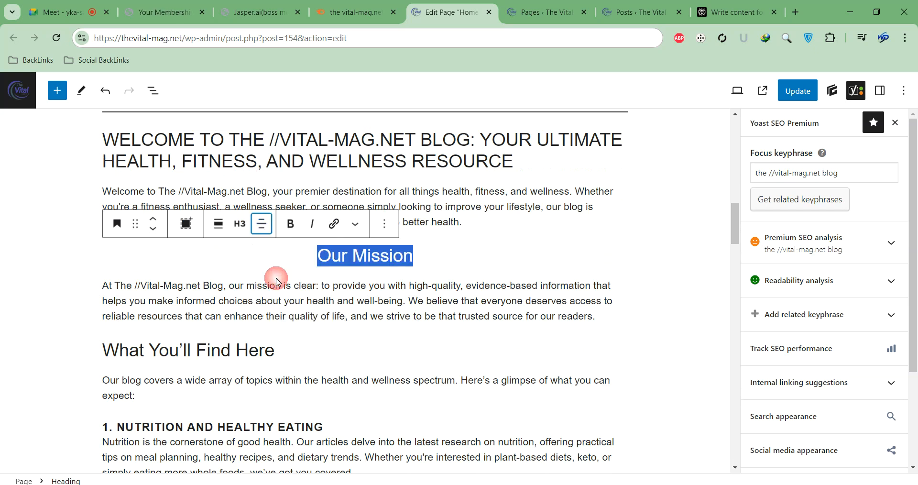
triple_click(393, 144)
left_click(261, 193)
left_click(287, 228)
scroll(447, 290, "down", 1)
scroll(448, 290, "down", 2)
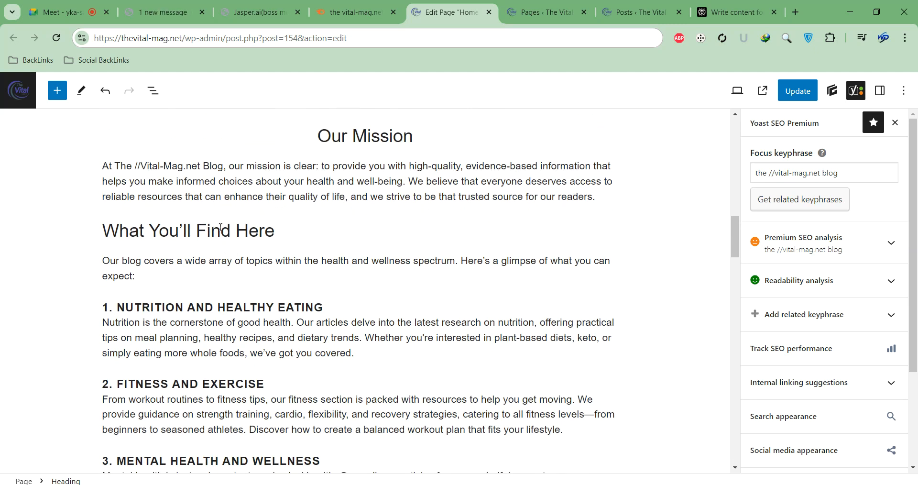
scroll(332, 223, "up", 3)
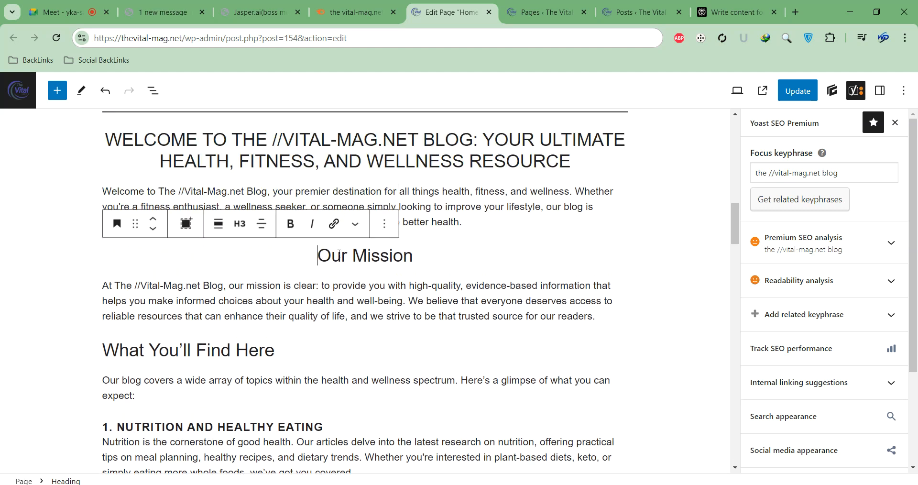
Align the "Our Mission" heading and the welcome heading back to the left
left_click(384, 223)
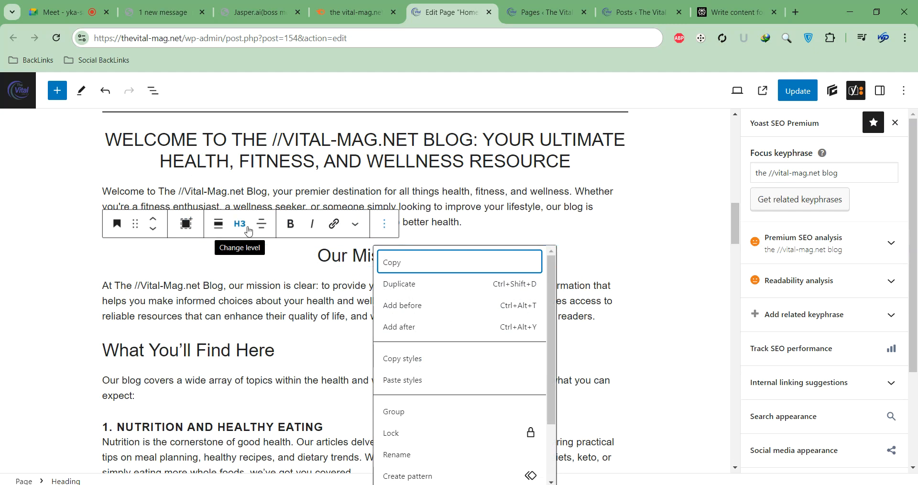
left_click(270, 221)
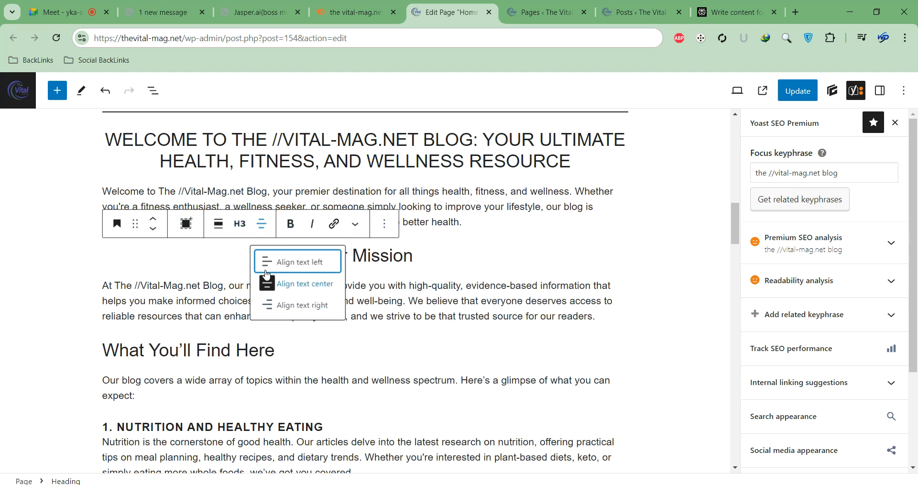
left_click(260, 265)
scroll(482, 218, "up", 1)
left_click(233, 191)
left_click(261, 167)
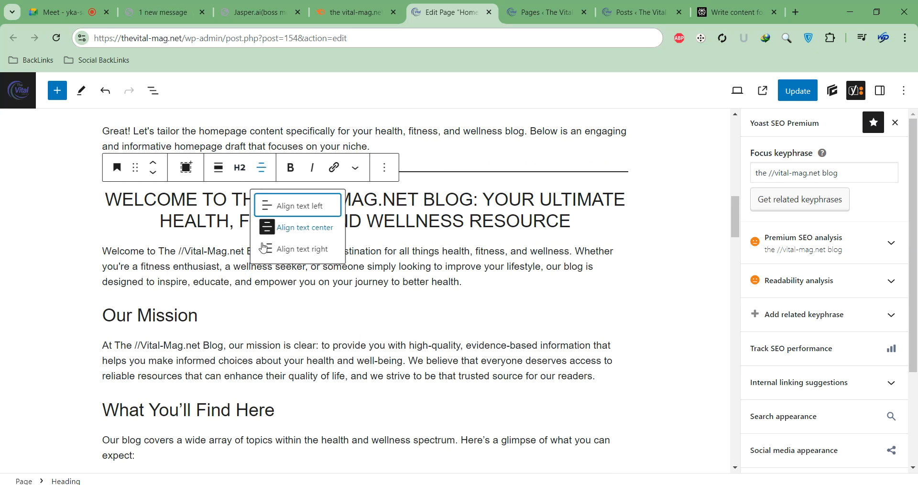
left_click(281, 205)
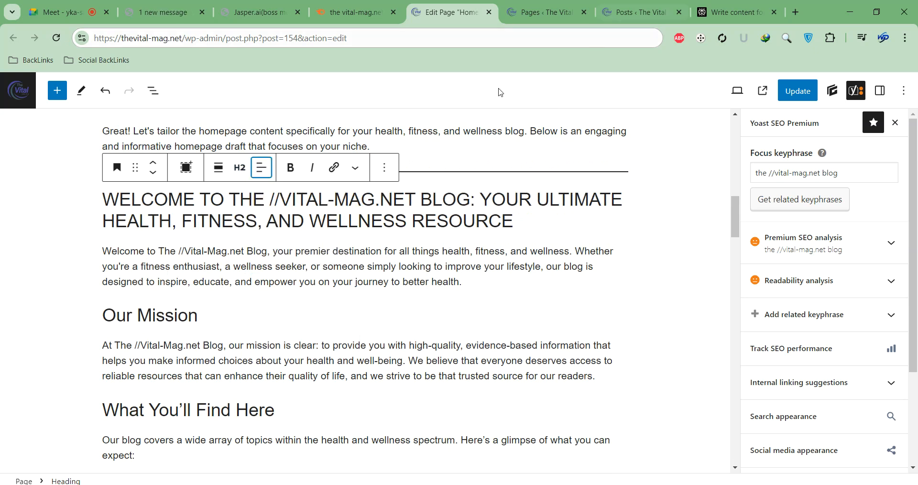
Switch to Perplexity and copy the whole adapted home page answer that ends with the Conclusion section
left_click(622, 12)
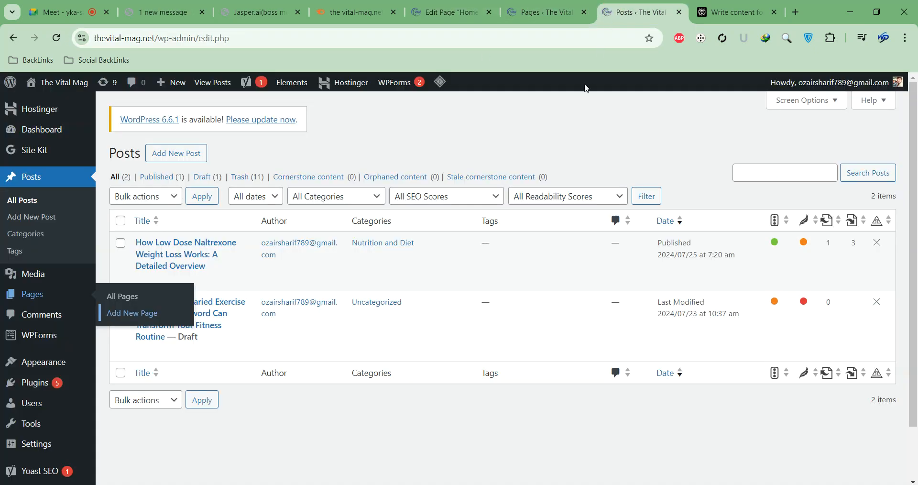
left_click(740, 19)
scroll(618, 331, "down", 2)
scroll(483, 281, "up", 2)
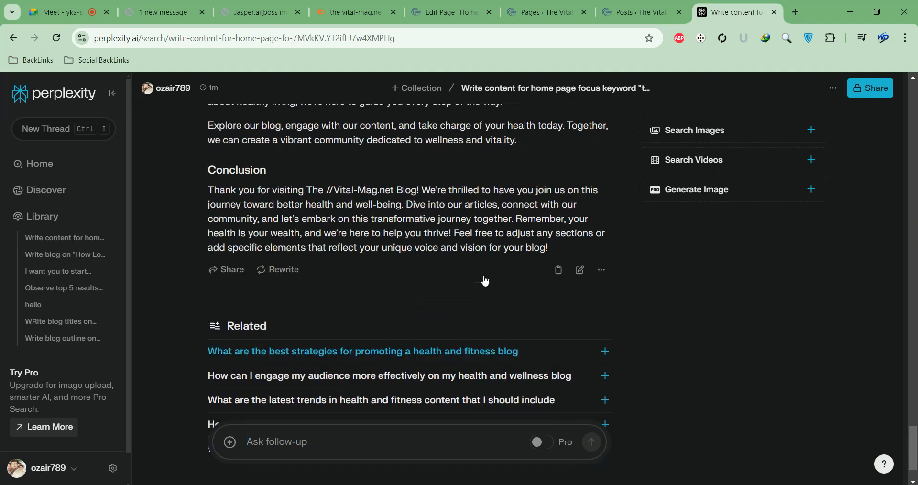
left_click(559, 317)
Open toolsmeen.com/app in a new browser tab and log in with the saved account details
left_click(796, 12)
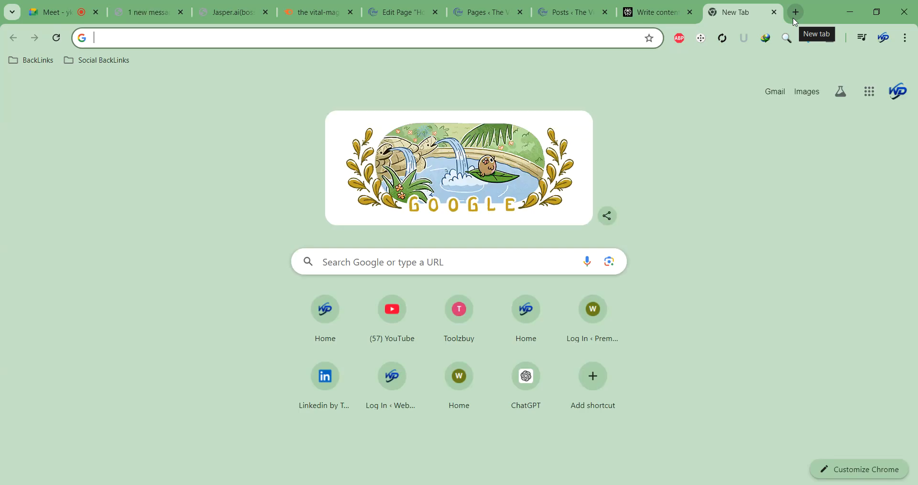
type("b")
key("BackSpace")
key("BackSpace")
type("toolsmeen.com/app")
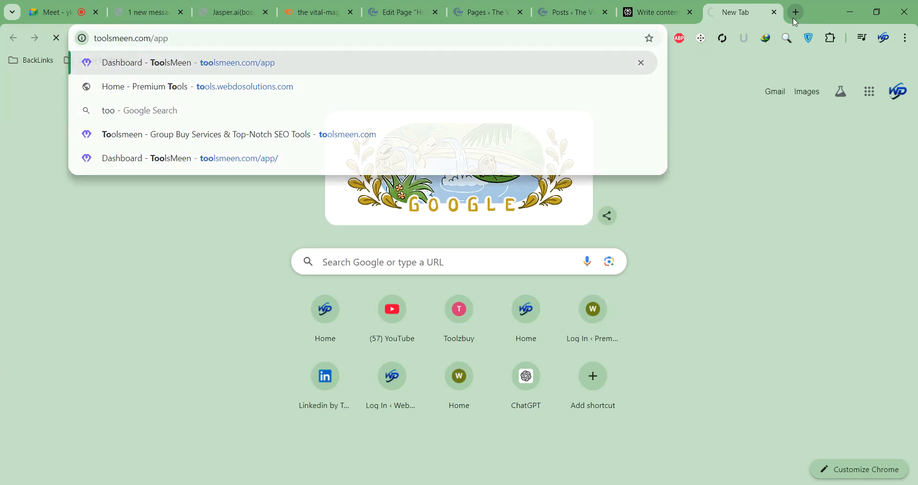
key("Return")
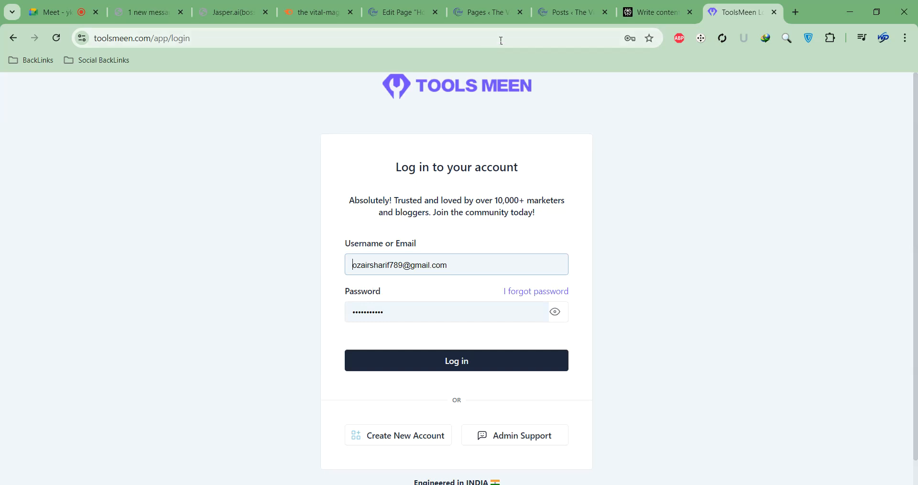
left_click(554, 312)
left_click(555, 311)
left_click(518, 359)
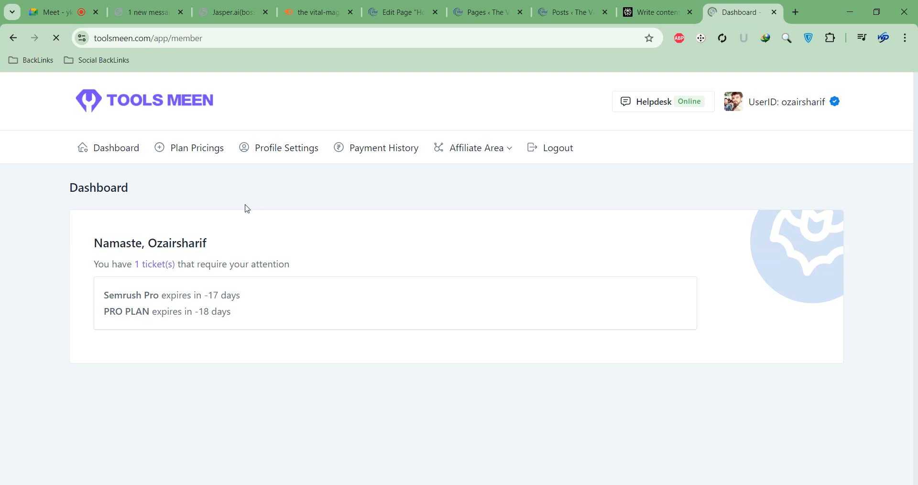
Find WordAi among the tools on the ToolsMeen dashboard and open its access page
scroll(273, 248, "down", 9)
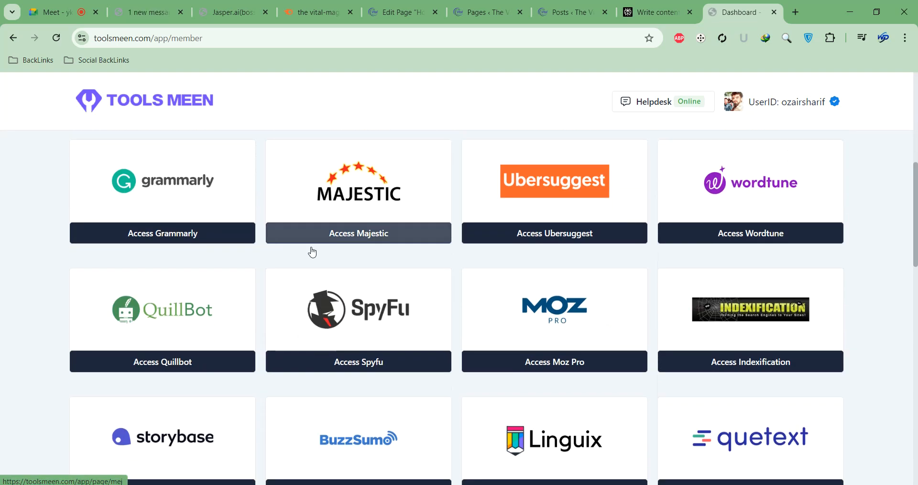
scroll(237, 367, "down", 3)
scroll(256, 344, "down", 4)
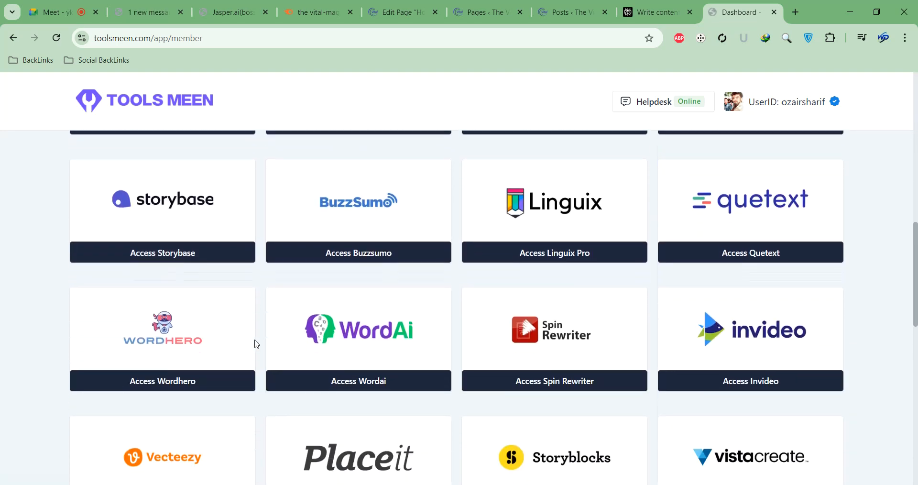
scroll(248, 343, "down", 8)
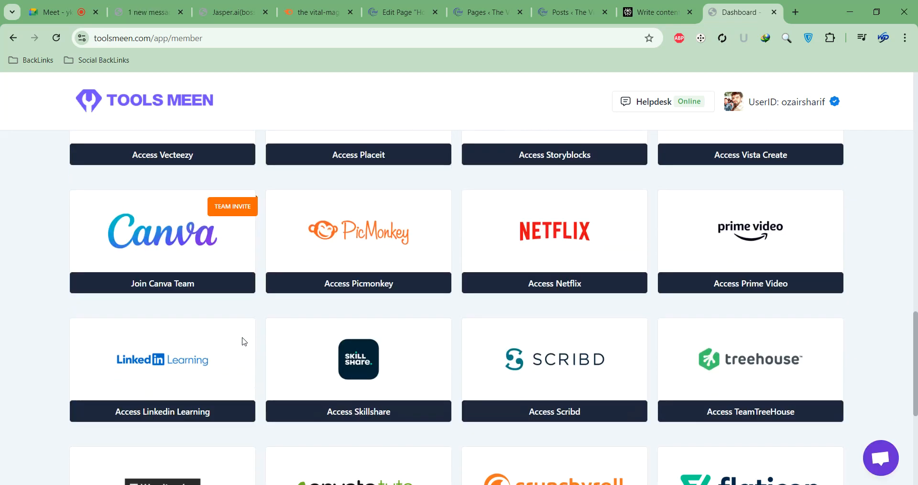
scroll(242, 341, "down", 4)
scroll(272, 217, "up", 16)
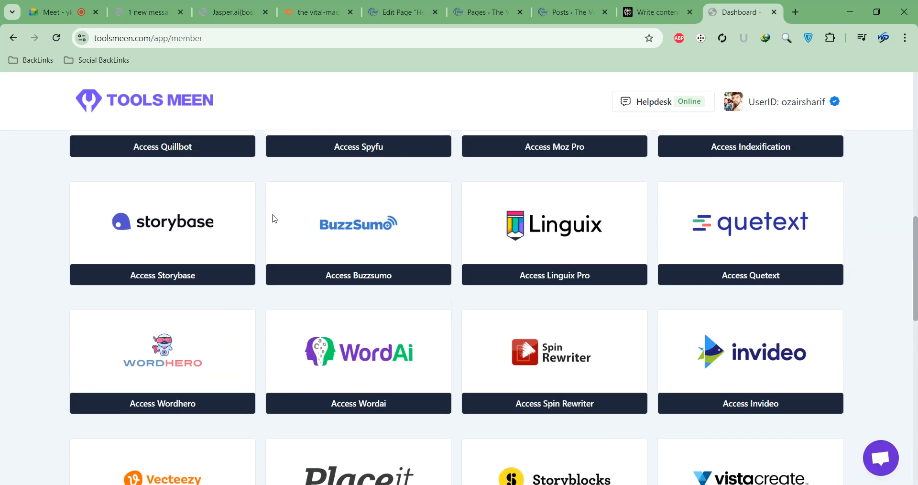
scroll(274, 218, "down", 5)
left_click(361, 277)
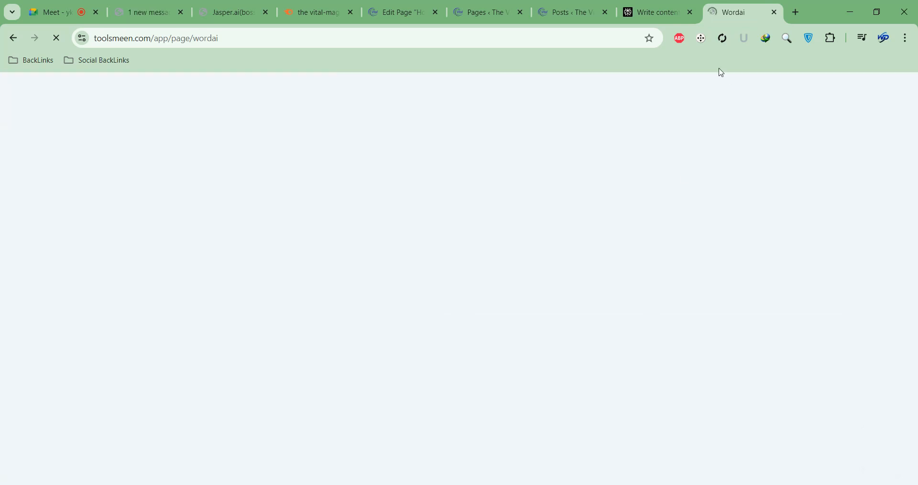
Open bkdigitaltools.com in another browser tab and launch WordAi through Server 1 on the ToolsMeen page
left_click(796, 12)
type("bkdigitaltools.com")
key("Return")
left_click(669, 13)
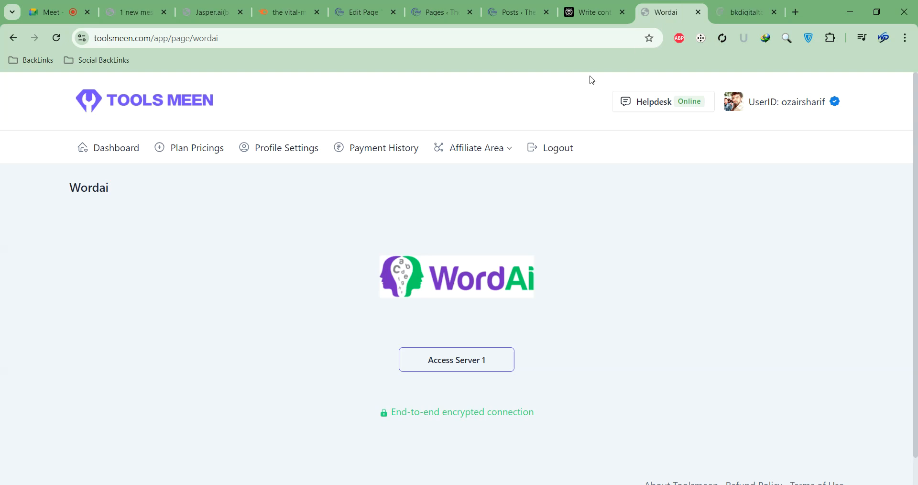
left_click(468, 363)
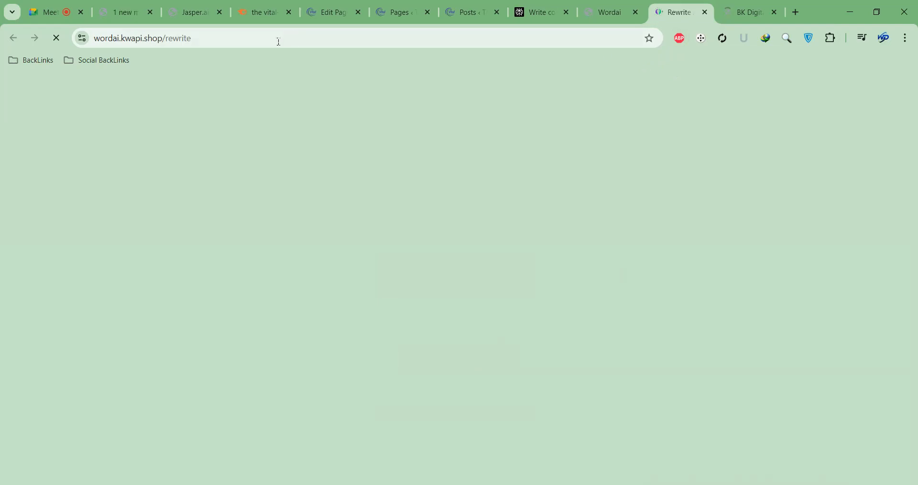
Log in to BK Digital Tools with the account's username and password, and dismiss the saved-passwords warning
left_click(745, 7)
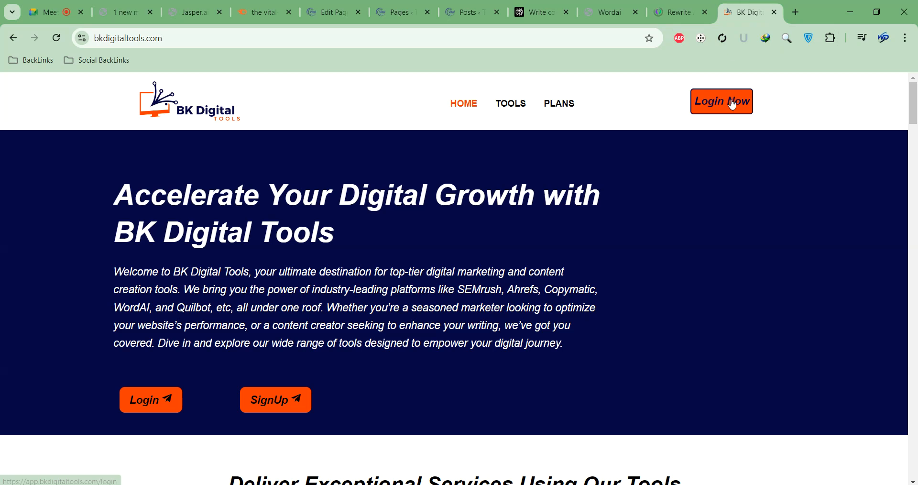
left_click(671, 11)
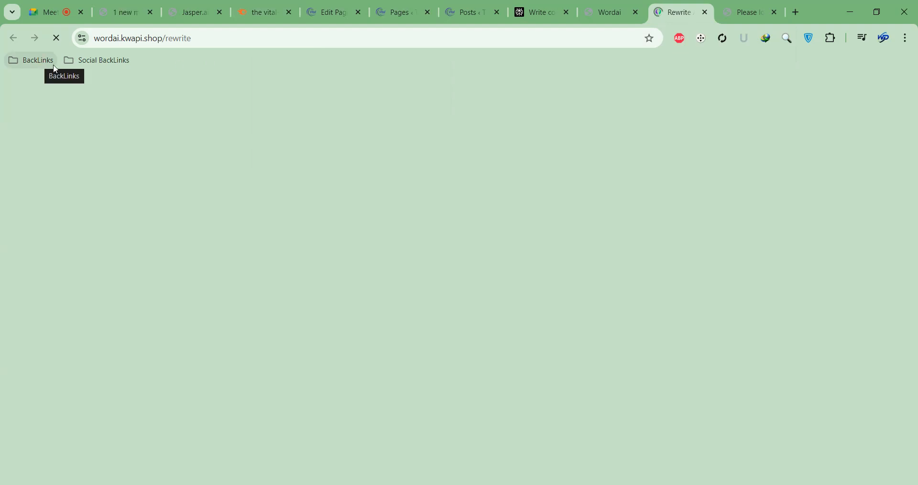
left_click(745, 16)
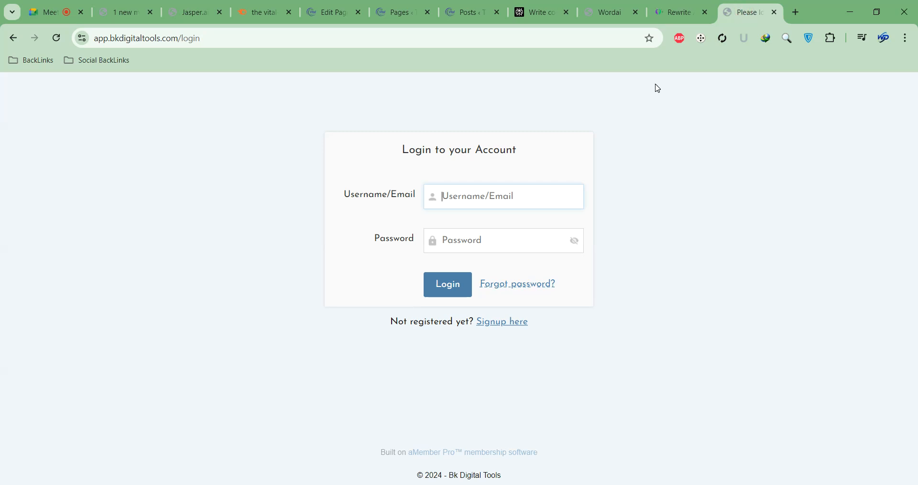
left_click(477, 207)
left_click(569, 227)
left_click(488, 246)
type("••")
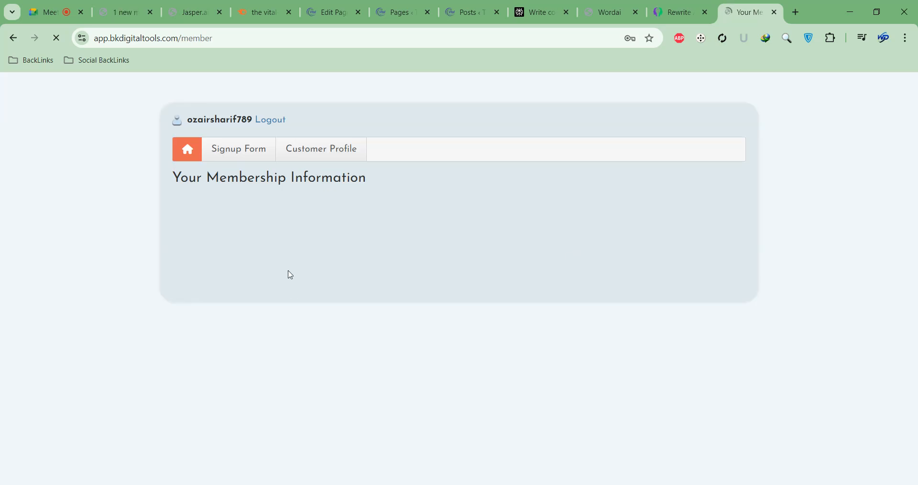
scroll(168, 274, "down", 3)
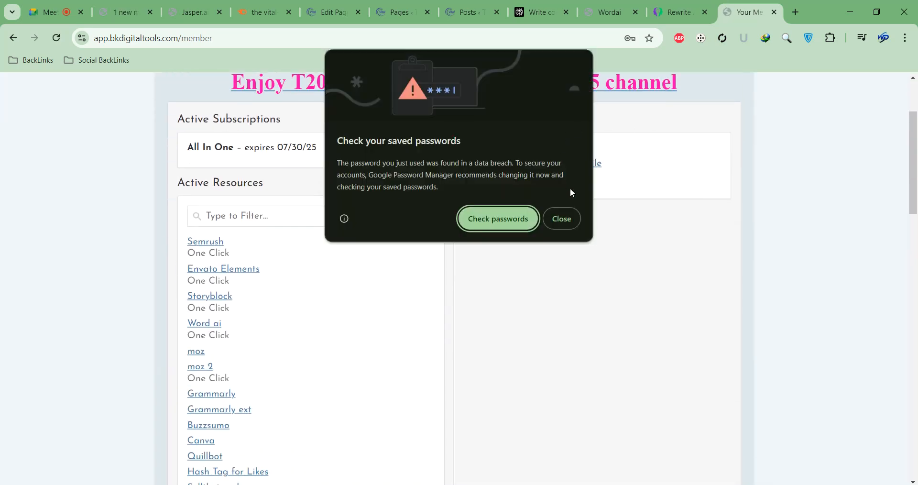
left_click(554, 215)
Place the WordAi browser tab right after the Posts tab and open WordAi's Avoid AI Detection page
left_click(670, 14)
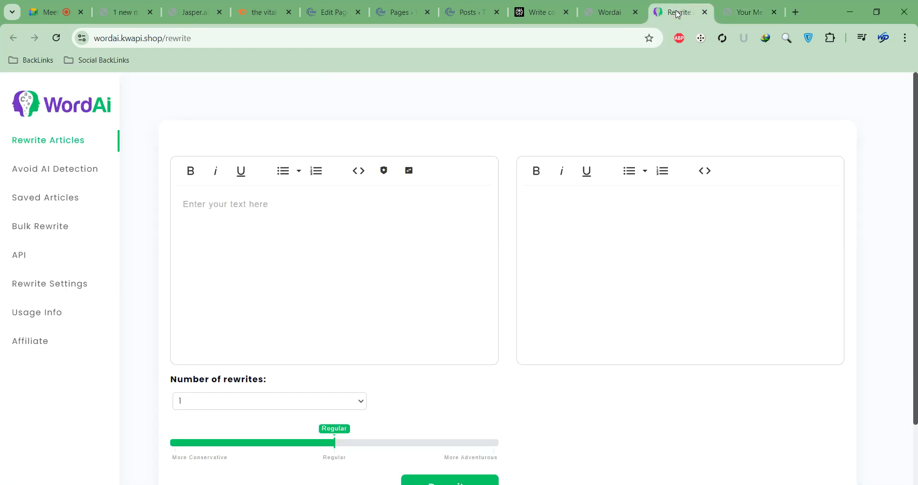
left_click_drag(670, 14, 531, 13)
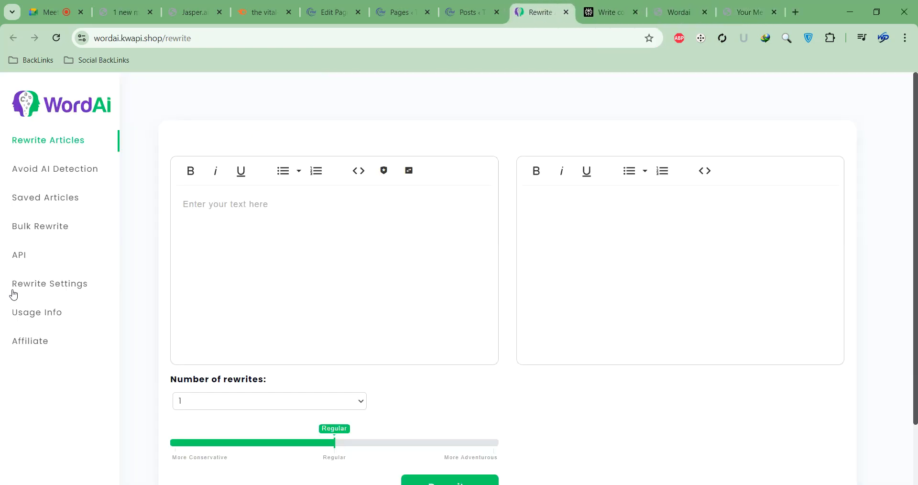
left_click(58, 169)
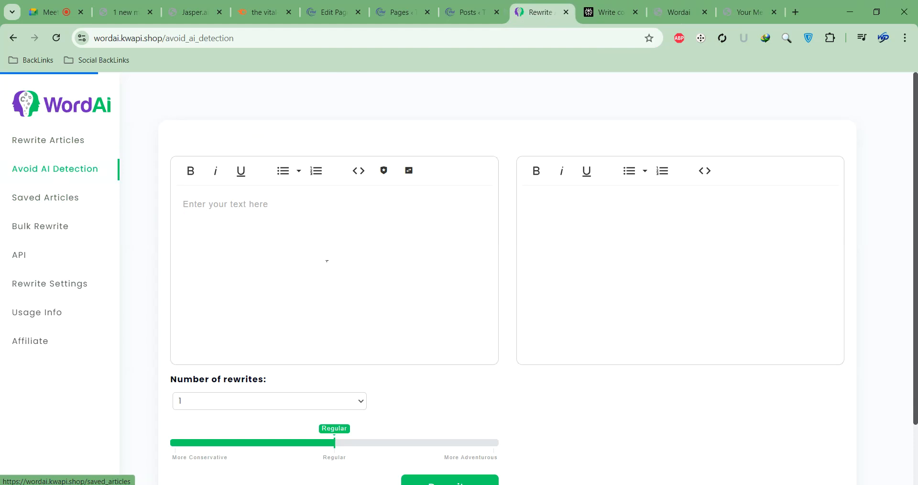
Paste the copied home page content as WordAi's source text and start rewriting it
left_click(297, 260)
key("ctrl+v")
scroll(298, 261, "down", 3)
left_click(376, 417)
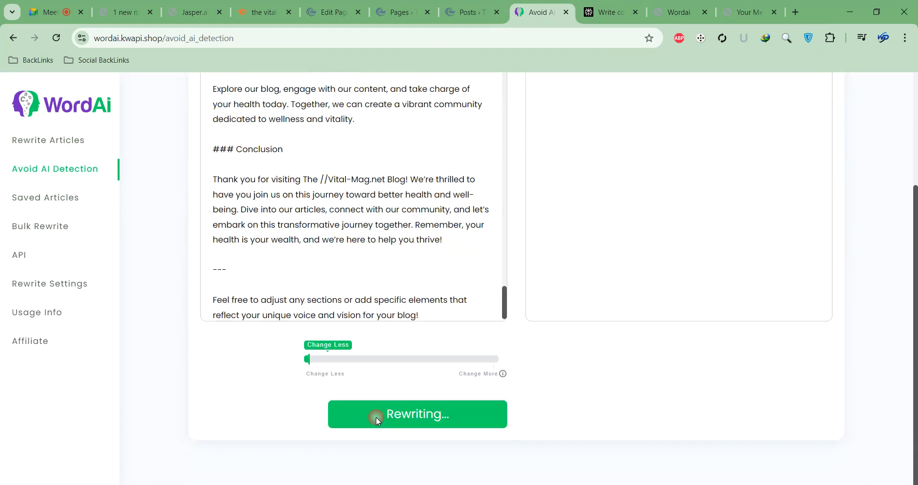
Read through the rewritten home page text and return to WordAi's Rewrite Articles page
scroll(478, 389, "up", 3)
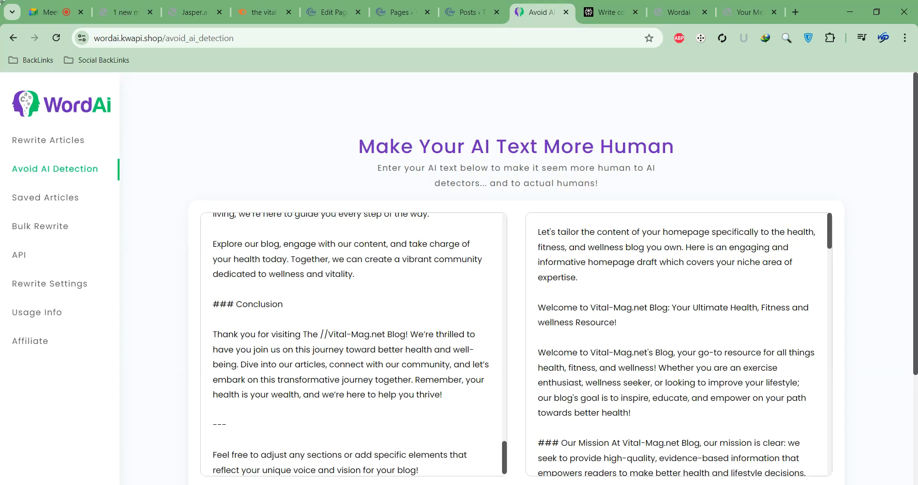
scroll(734, 334, "down", 5)
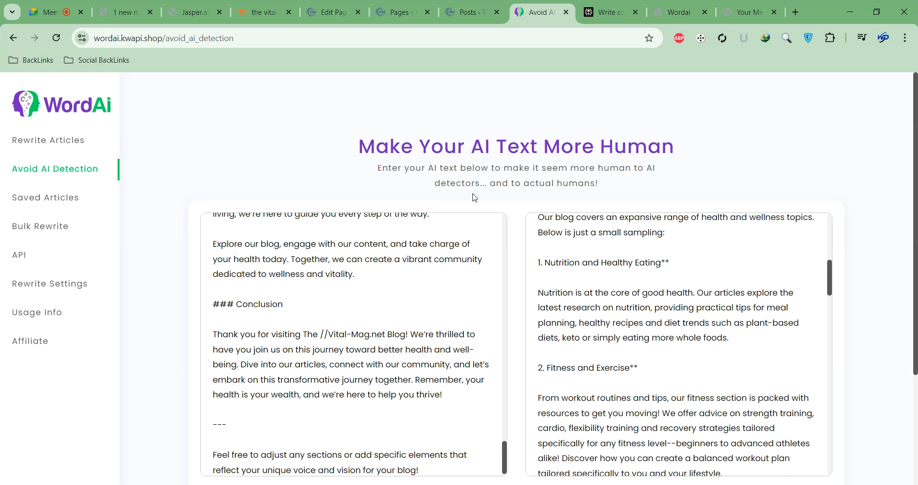
scroll(475, 201, "down", 3)
key("alt+Left")
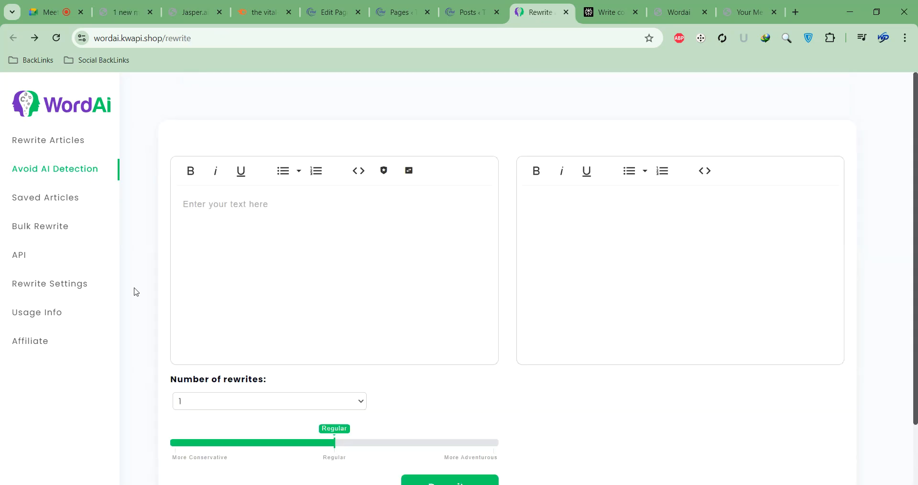
Paste the copied home page content as source text on WordAi's Rewrite Articles page and look through it
left_click(271, 224)
key("ctrl+v")
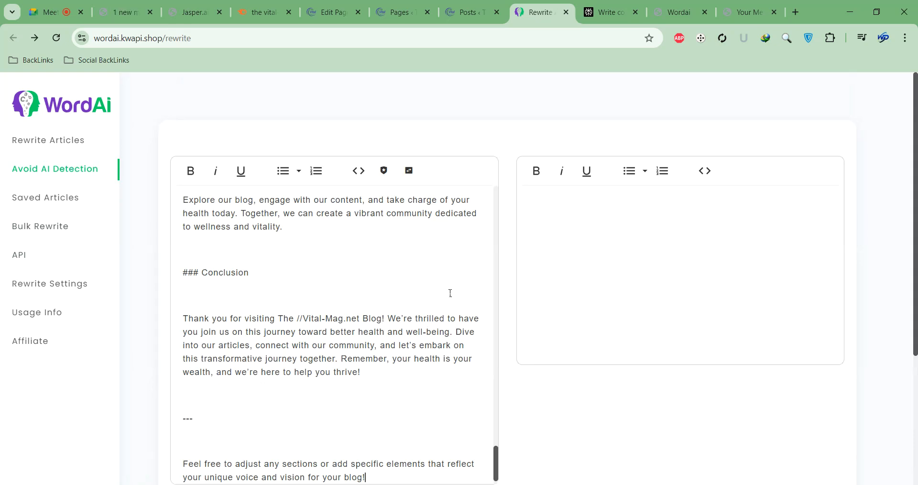
scroll(459, 295, "down", 1)
scroll(507, 306, "down", 4)
scroll(423, 288, "up", 1)
scroll(425, 282, "up", 15)
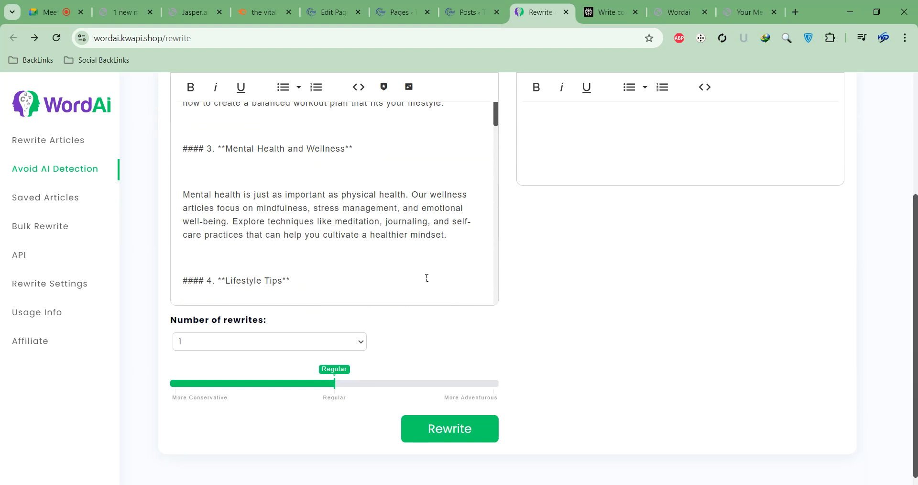
scroll(427, 277, "up", 12)
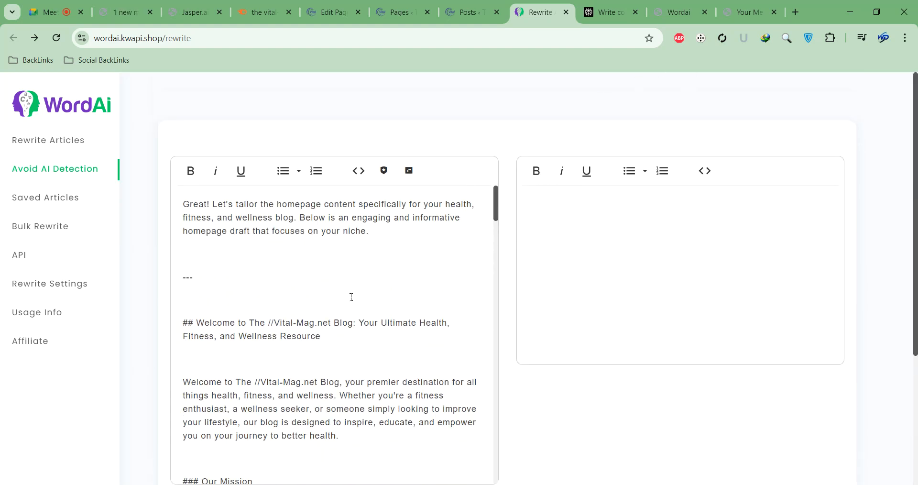
Open Writer's AI content detector at writer.com/ai-content-detector in a new browser tab and paste the copied home page content into its text field
left_click(795, 12)
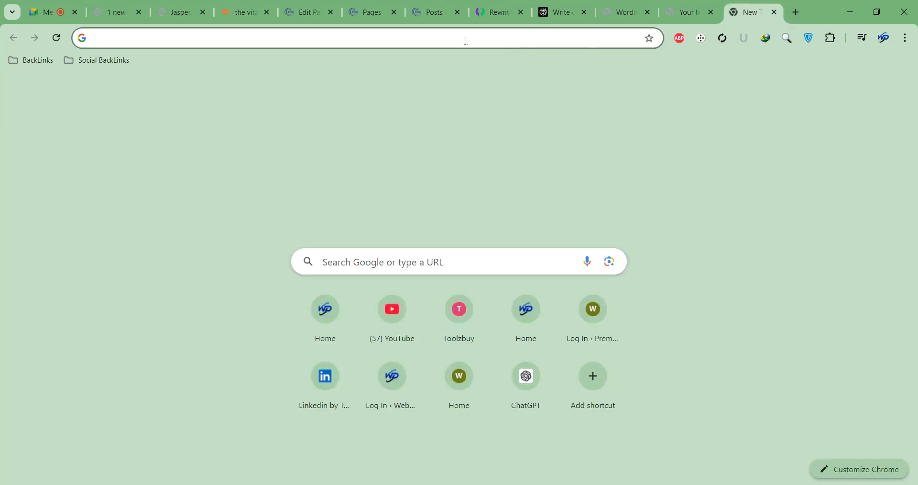
left_click(465, 39)
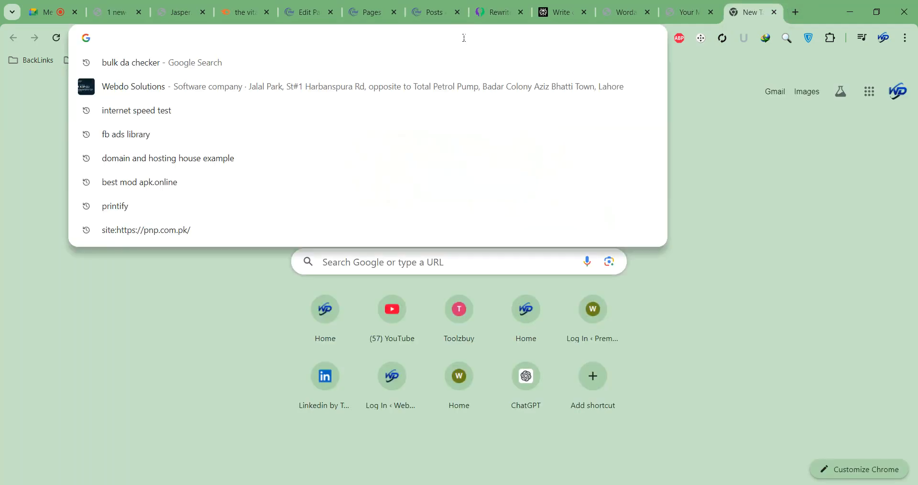
type("wr")
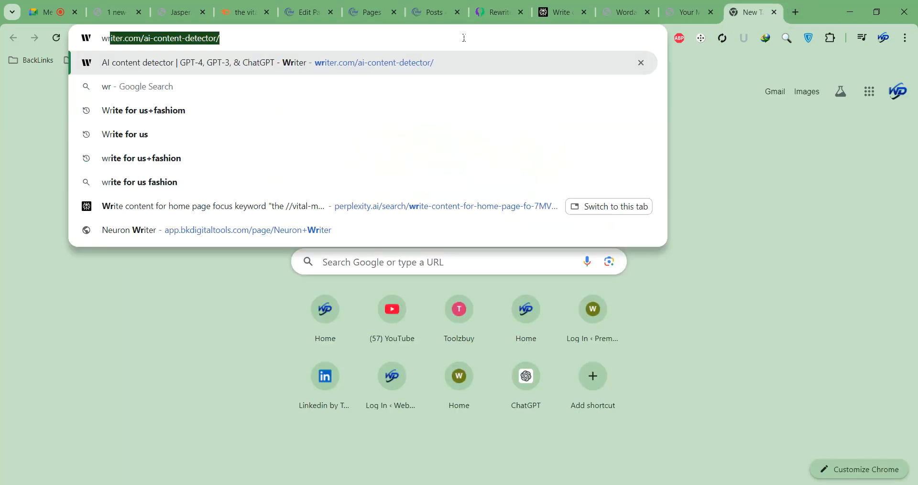
key("Return")
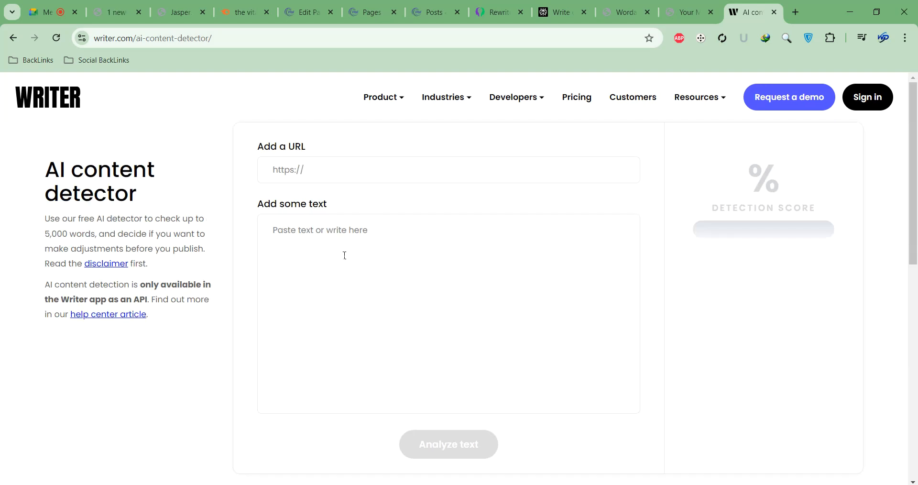
left_click(436, 393)
key("ctrl+v")
left_click(524, 445)
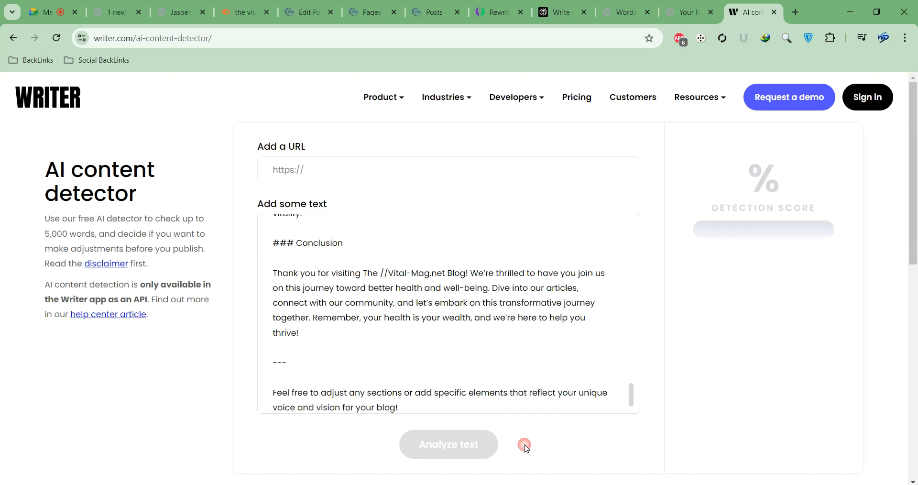
scroll(505, 381, "up", 20)
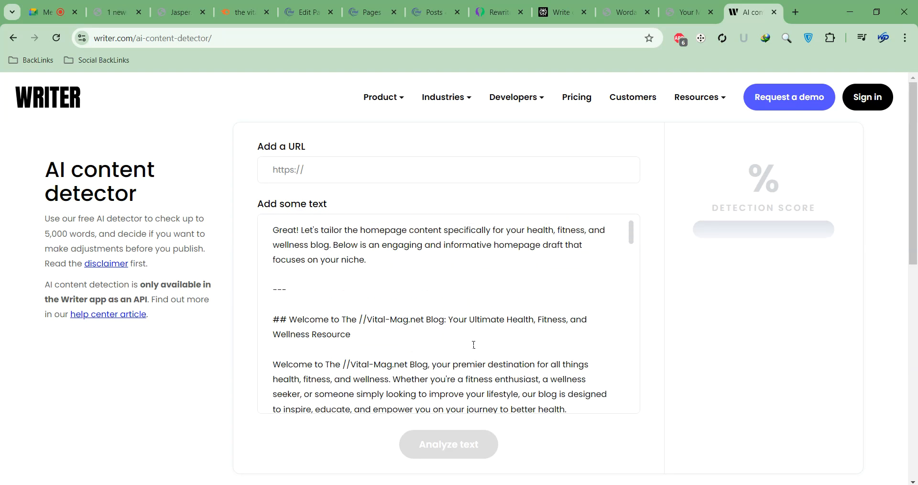
Remove the "---" separator line below the introductory paragraph and analyze the text for AI content
left_click(431, 439)
left_click(344, 285)
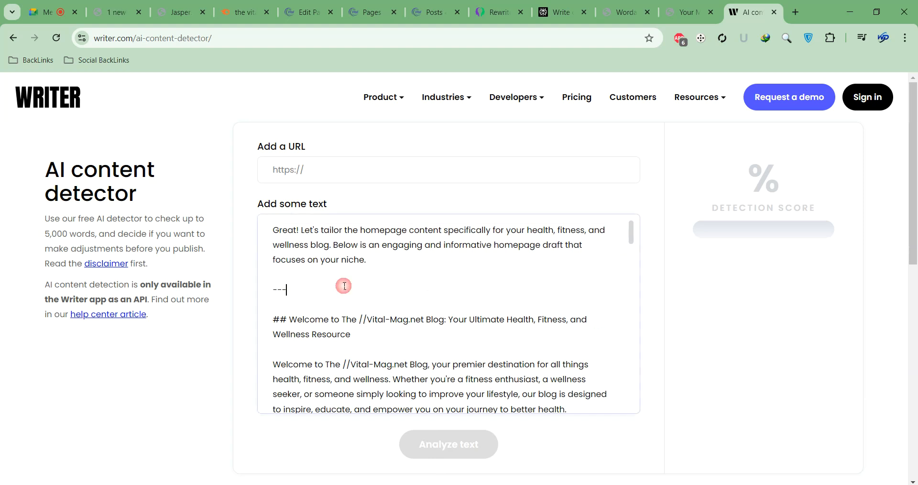
key("BackSpace")
key("BackSpace")
key("BackSpace")
key("BackSpace")
key("BackSpace")
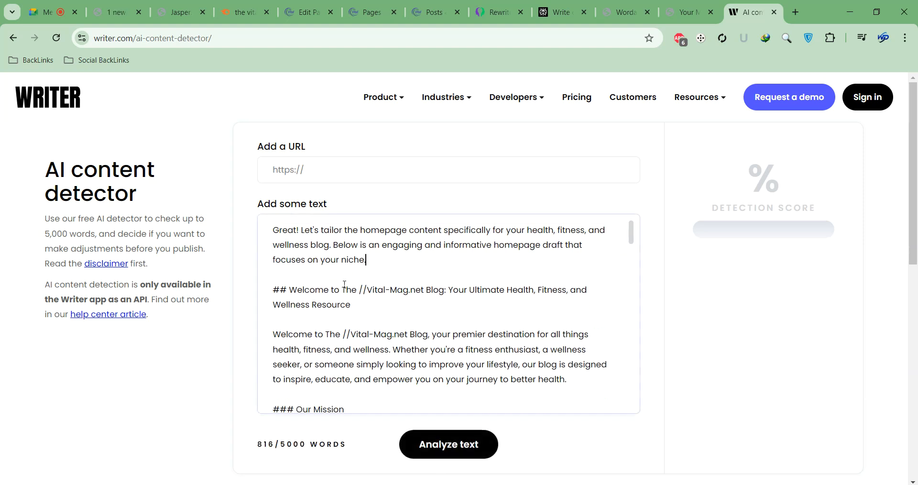
left_click(437, 453)
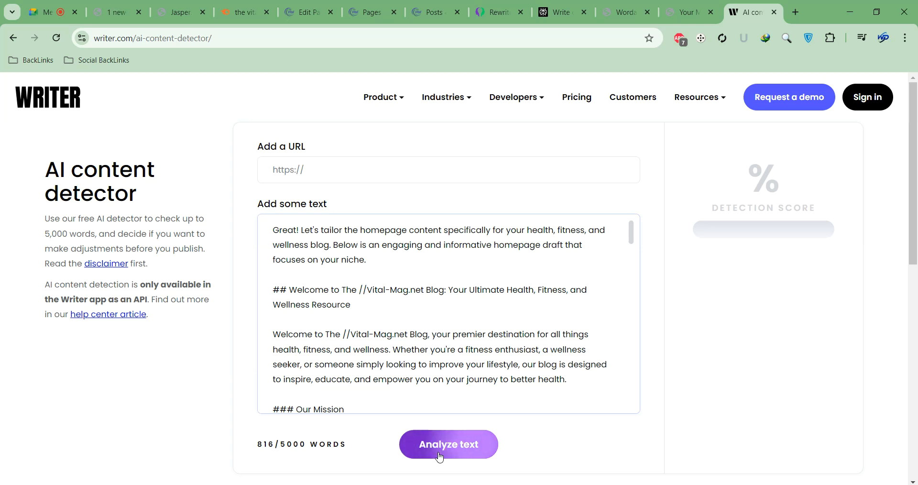
Copy Perplexity's home page answer from the "Welcome to The //Vital-Mag.net Blog" heading through the end of the conclusion
left_click(674, 13)
left_click(558, 19)
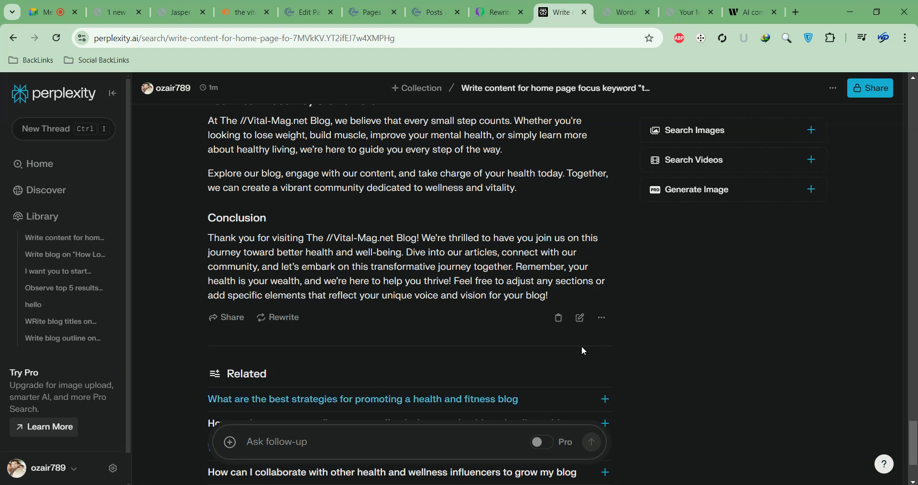
left_click_drag(562, 295, 208, 352)
scroll(240, 258, "up", 14)
right_click(293, 351)
left_click(330, 201)
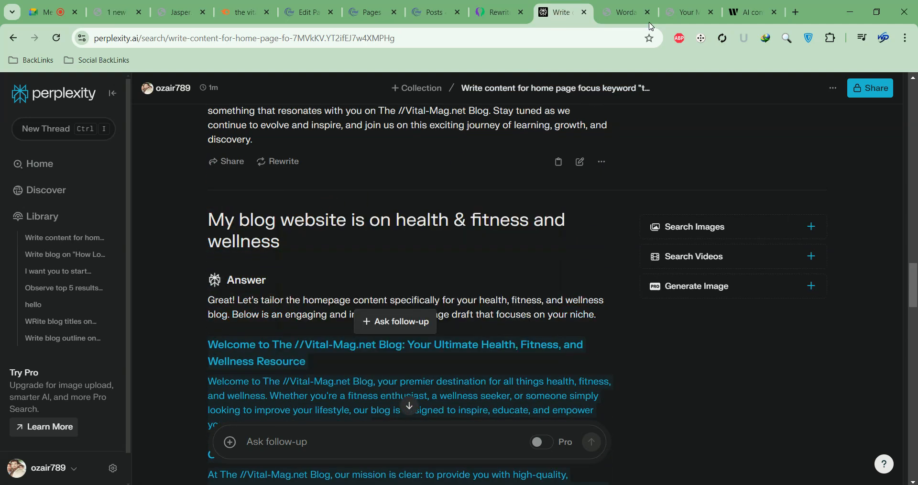
Open another WordAi session from the Tools Meen Wordai page through Access Server 1
left_click(639, 3)
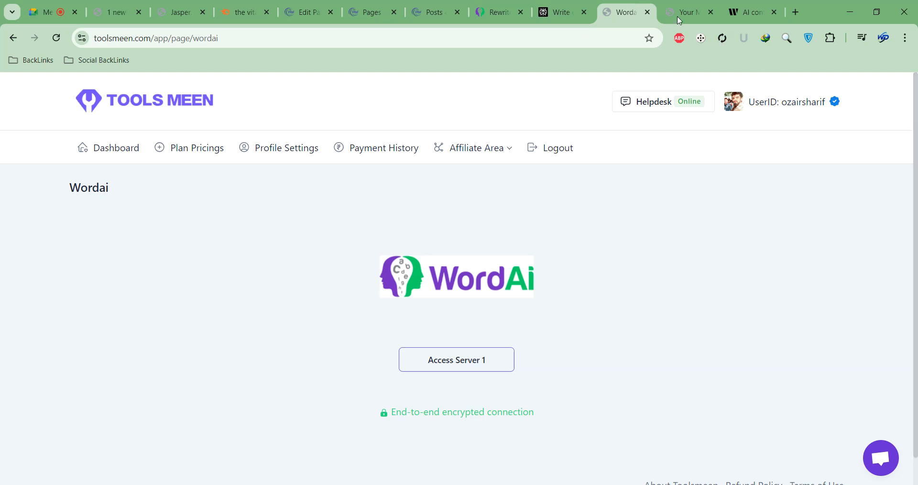
key("ctrl+Tab")
key("ctrl+shift+Tab")
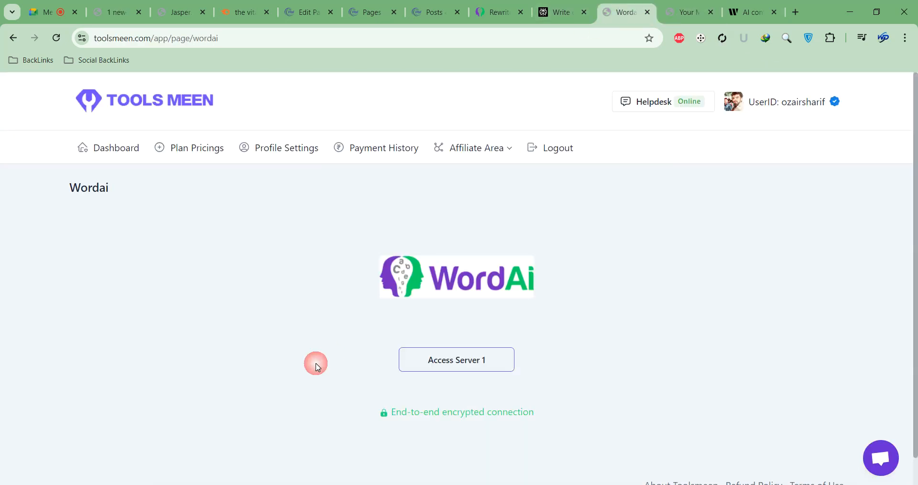
left_click(418, 371)
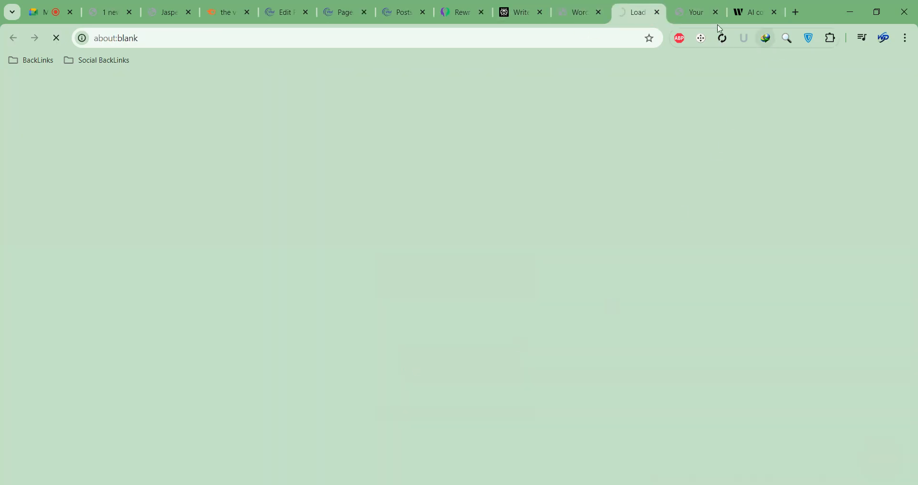
Try to open WordAi from BK Digital Tools through Word Ai 1 and Word Ai 2, and close the redirected login tab
left_click(693, 14)
scroll(200, 212, "down", 2)
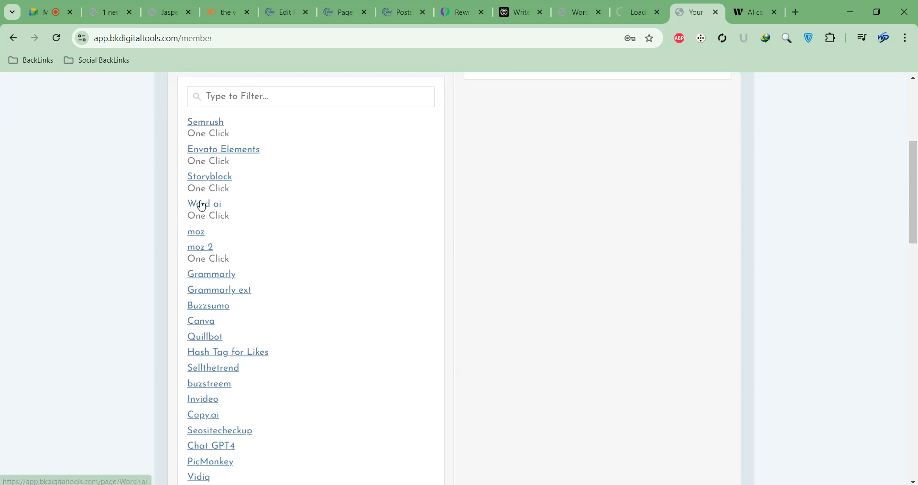
left_click(210, 205)
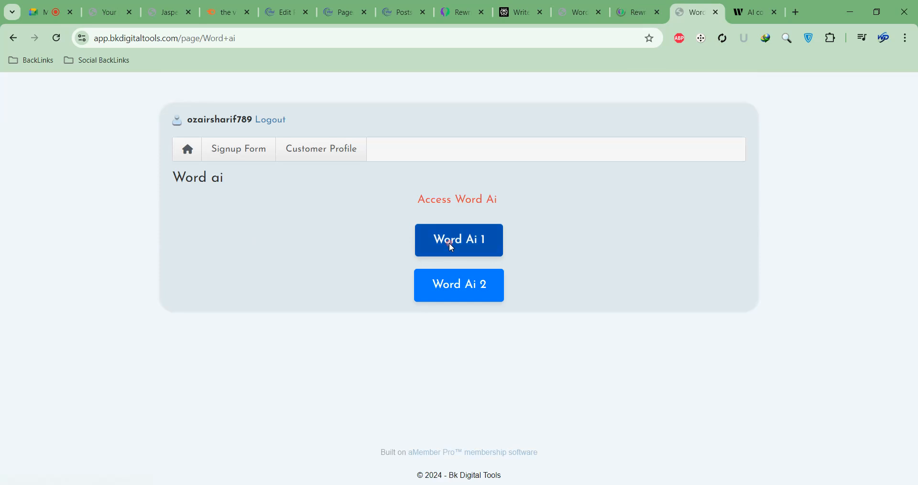
left_click(451, 247)
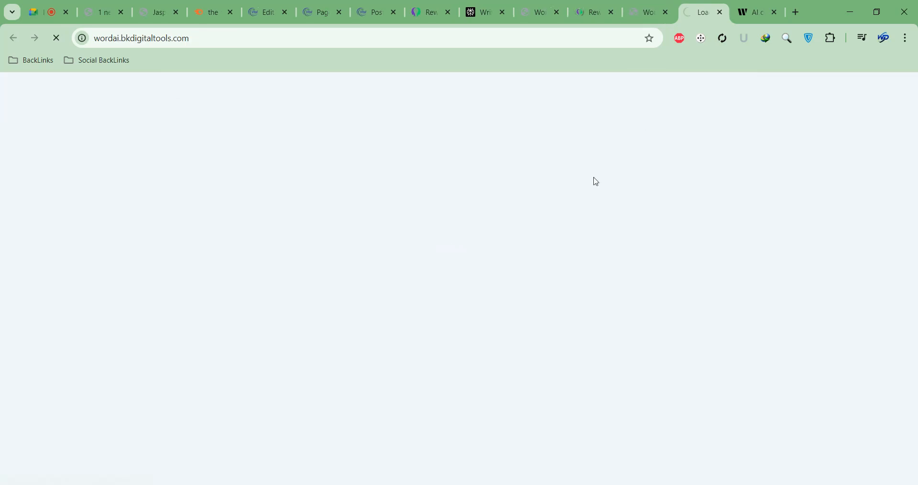
mouse_move(637, 21)
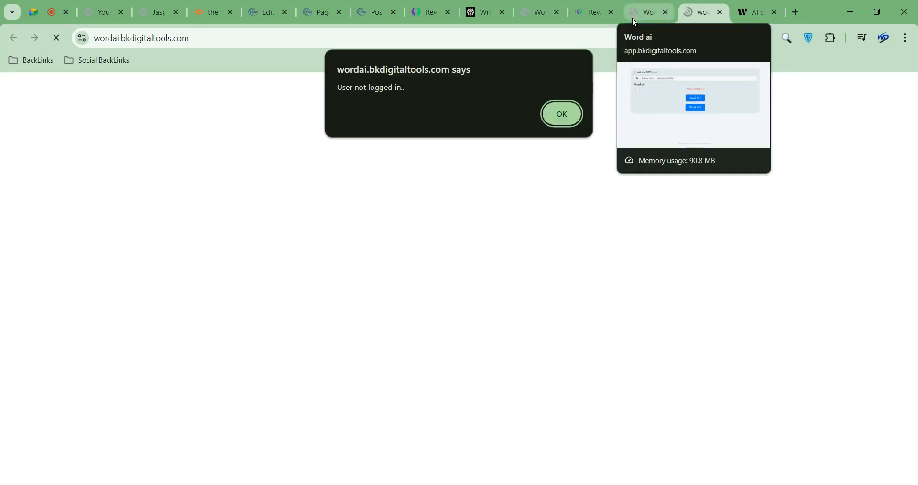
left_click(634, 18)
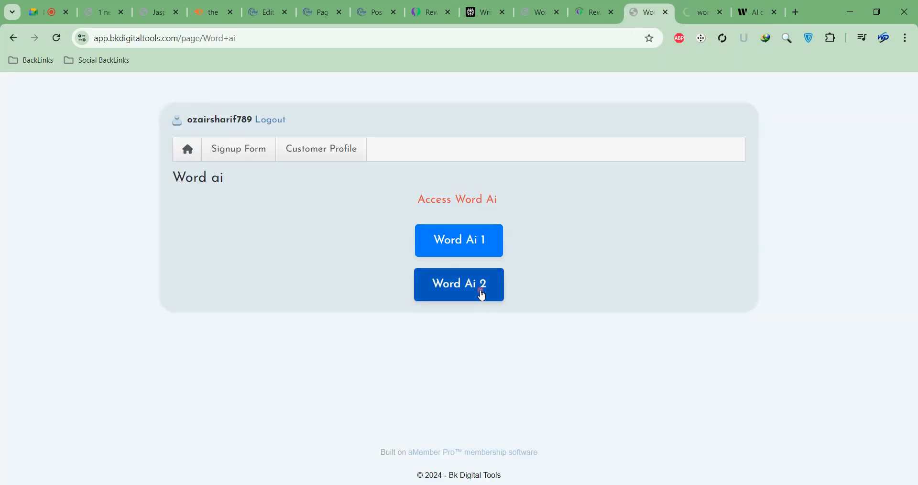
left_click(479, 292)
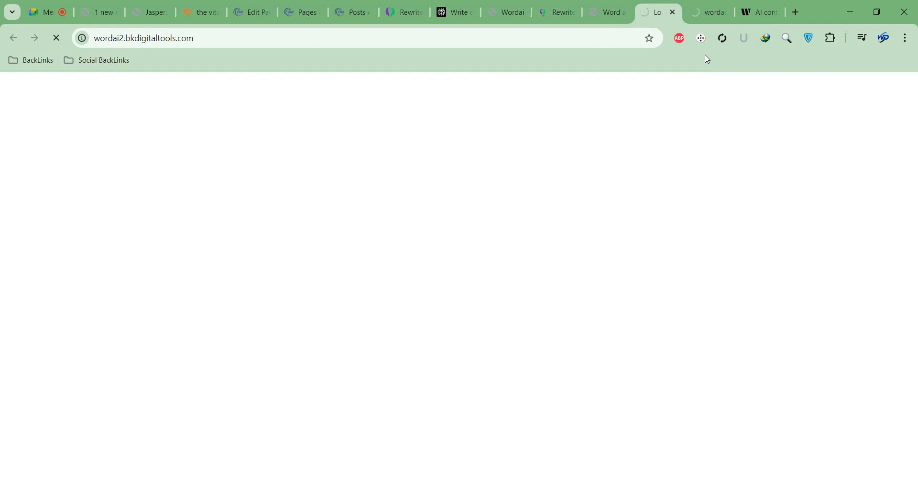
left_click(697, 19)
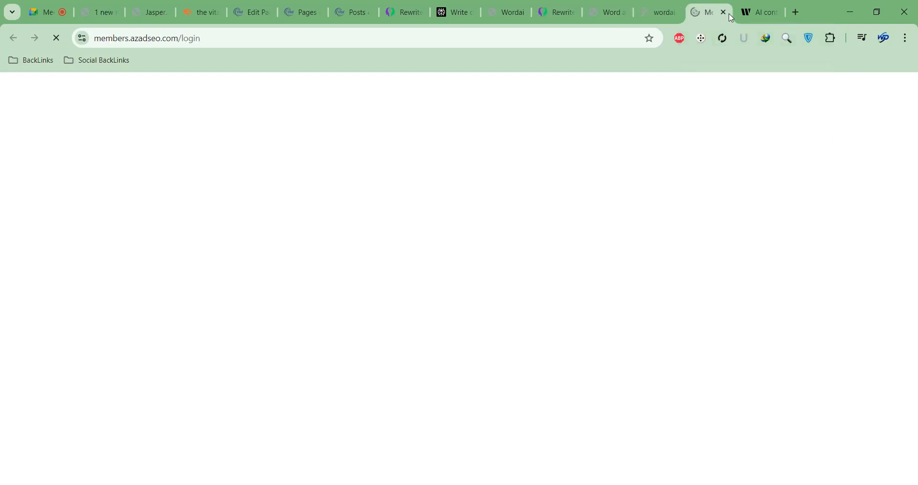
left_click(724, 13)
left_click(656, 19)
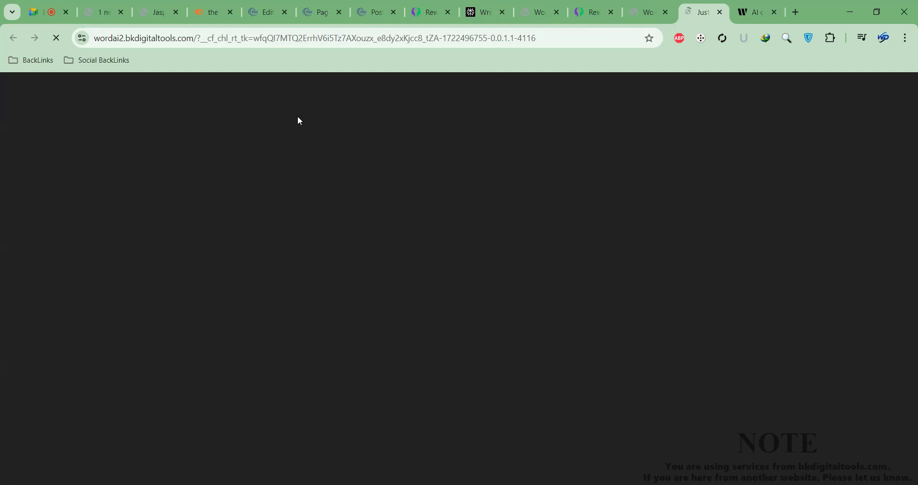
Open Avoid AI Detection in the new WordAi session, paste the copied Perplexity content as source text and rewrite it
left_click(592, 13)
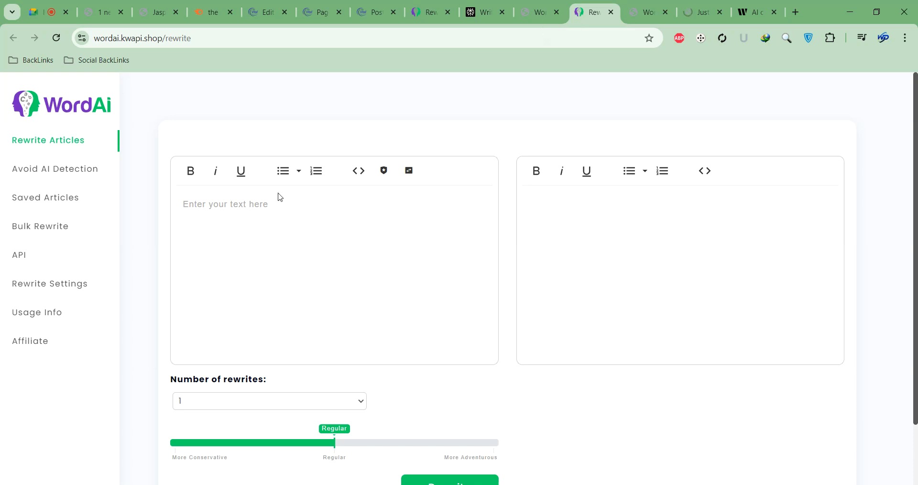
left_click(65, 168)
left_click(230, 231)
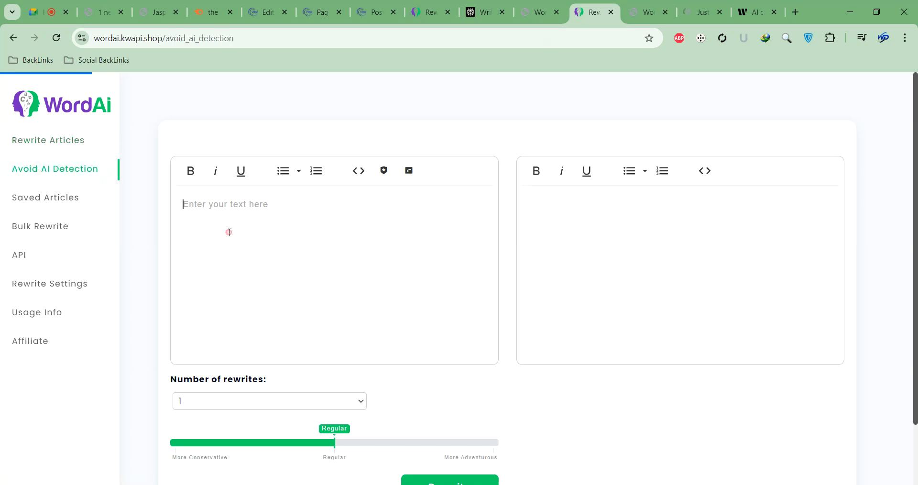
key("ctrl+v")
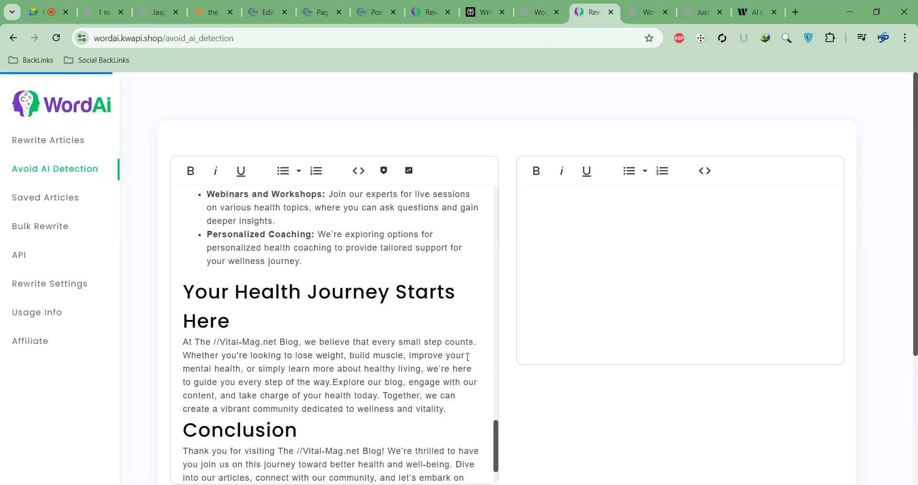
left_click(454, 266)
key("ctrl+v")
scroll(520, 333, "down", 3)
left_click(436, 403)
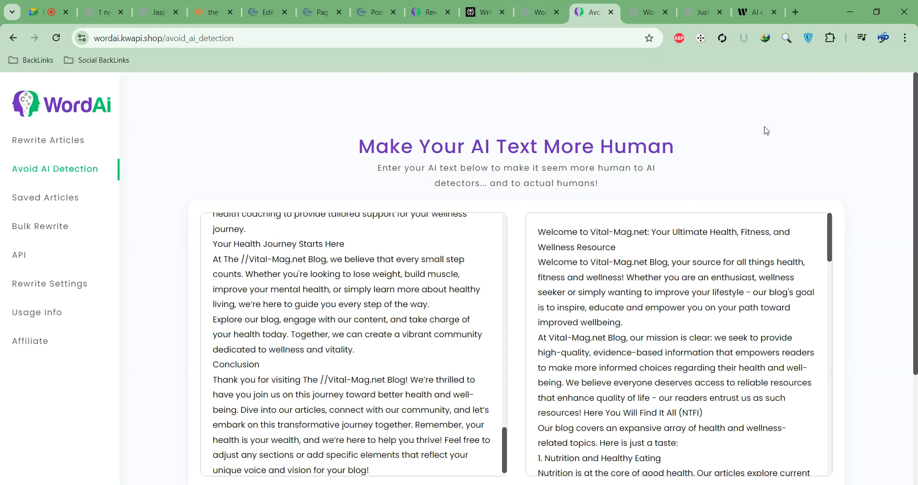
Read through the humanized home page text in WordAi and copy all of it
scroll(789, 151, "down", 3)
scroll(668, 215, "down", 10)
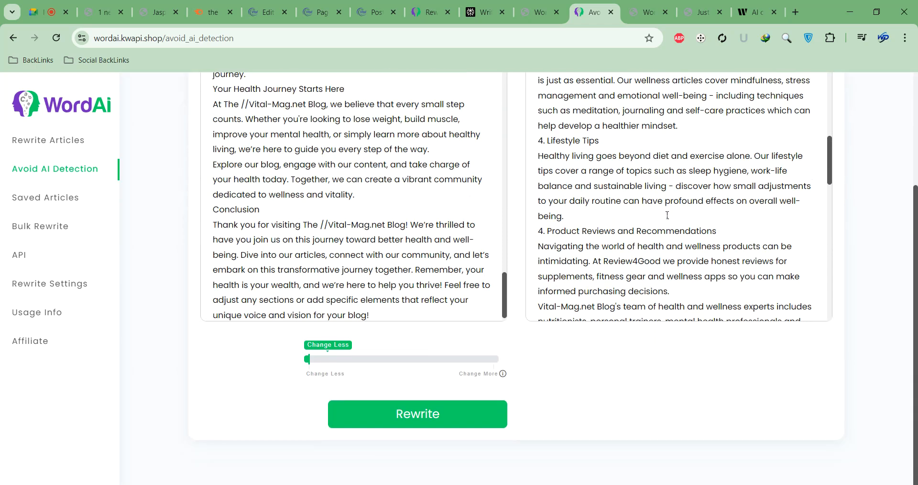
scroll(668, 216, "down", 5)
scroll(621, 242, "up", 15)
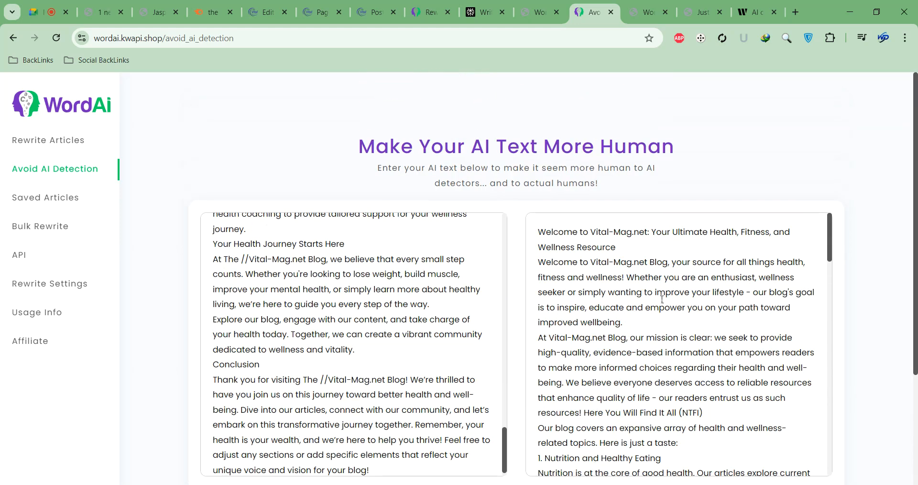
left_click_drag(543, 224, 646, 310)
key("ctrl+c")
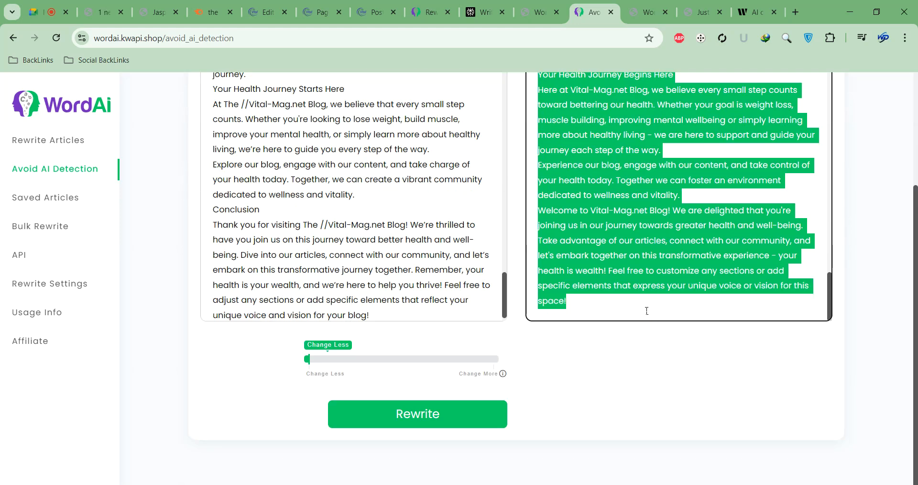
Replace the text in Writer's AI content detector with the humanized version, analyze it, and review the score and text
left_click(698, 12)
left_click(755, 12)
left_click(449, 289)
key("ctrl+a")
key("ctrl+v")
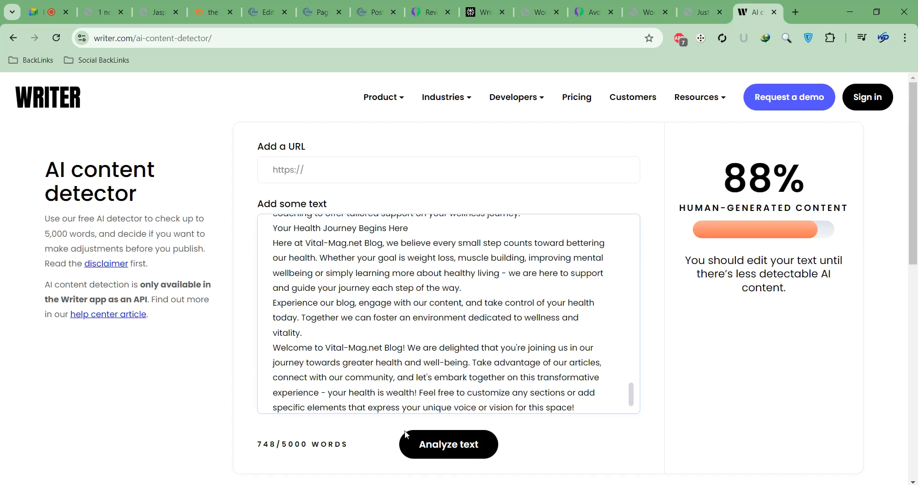
left_click(410, 445)
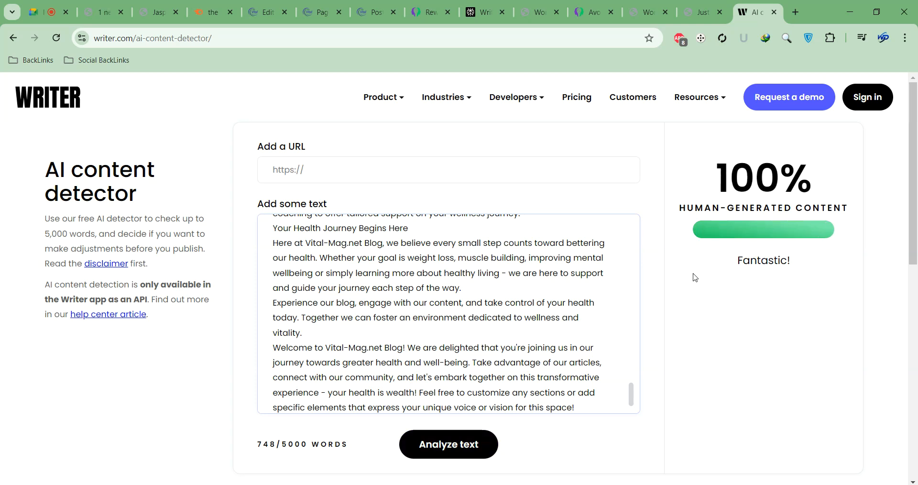
left_click_drag(734, 209, 756, 245)
scroll(578, 288, "up", 20)
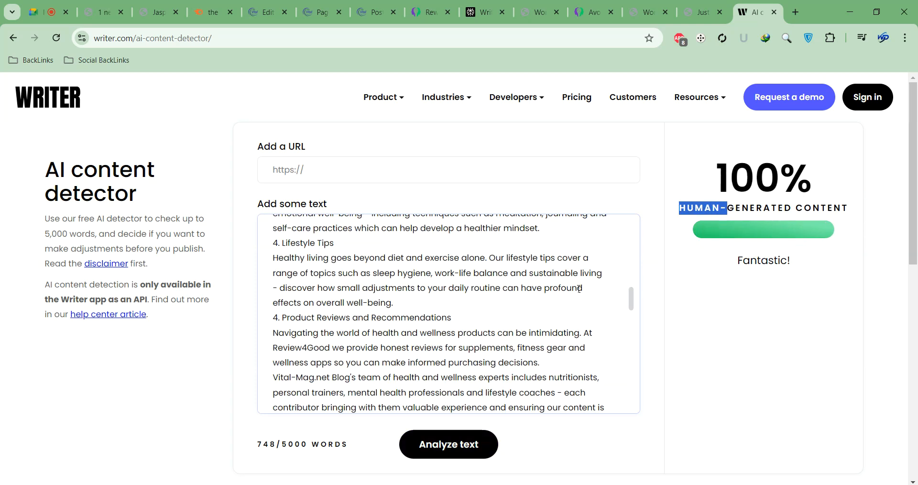
Leave the AI content detector and switch to the WordPress editor with the home page open
left_click(793, 258)
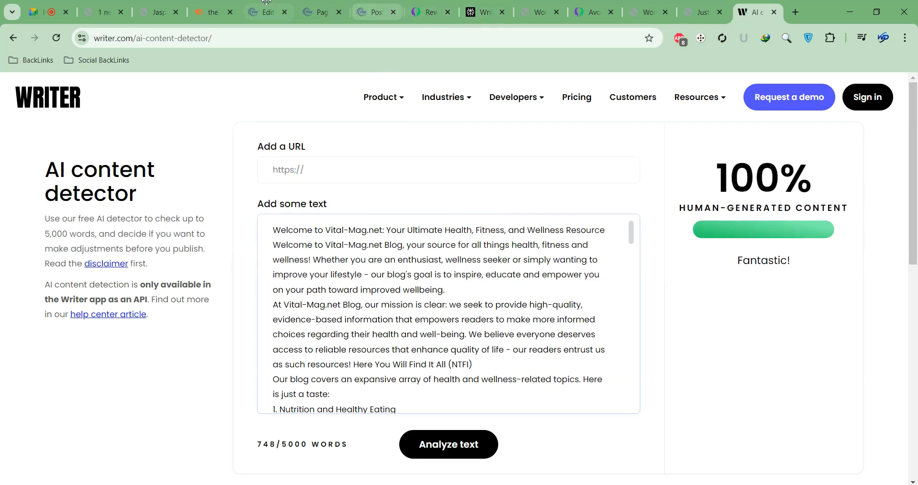
left_click(155, 12)
left_click(266, 12)
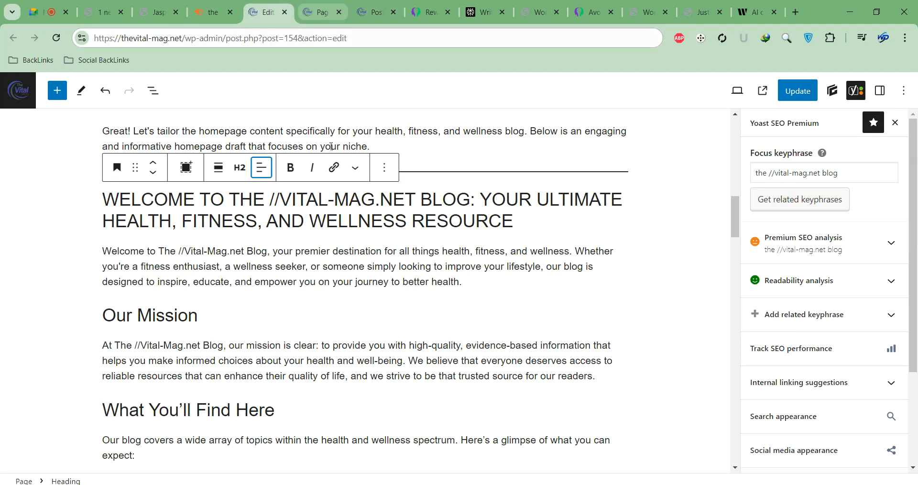
Delete the old Perplexity text blocks below the Nutrition and Diet section, from the introductory sentence to the closing note
scroll(213, 245, "up", 3)
left_click_drag(116, 332, 304, 482)
right_click(562, 253)
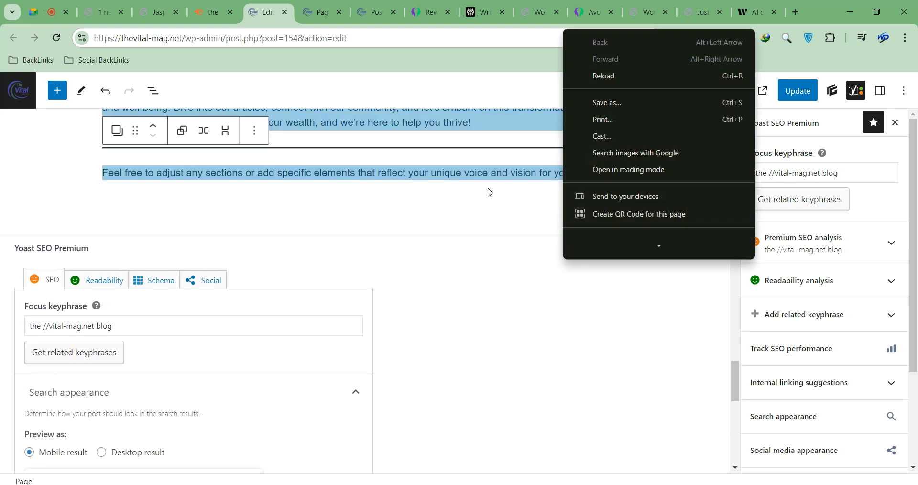
left_click(147, 221)
left_click(629, 211)
key("BackSpace")
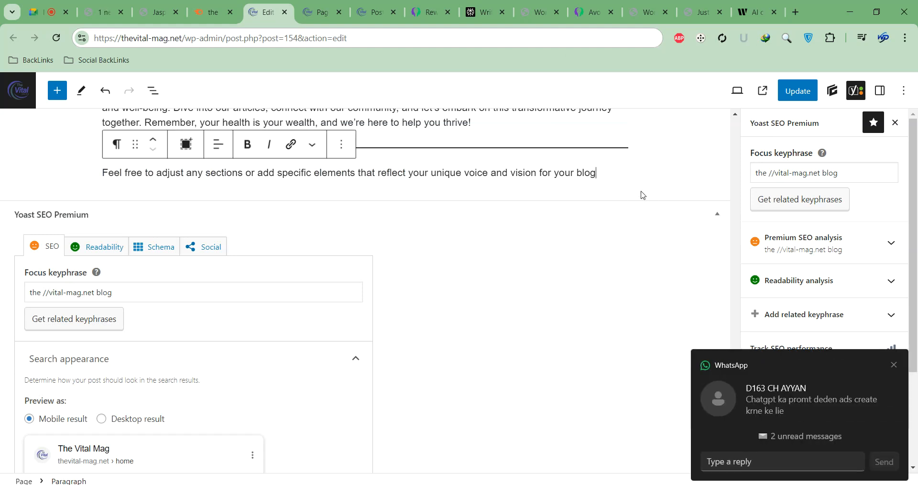
mouse_move(599, 173)
left_mouse_down()
mouse_move(430, 143)
mouse_move(397, 82)
mouse_move(407, 45)
mouse_move(365, 70)
mouse_move(162, 98)
mouse_move(262, 92)
mouse_move(104, 181)
left_mouse_up()
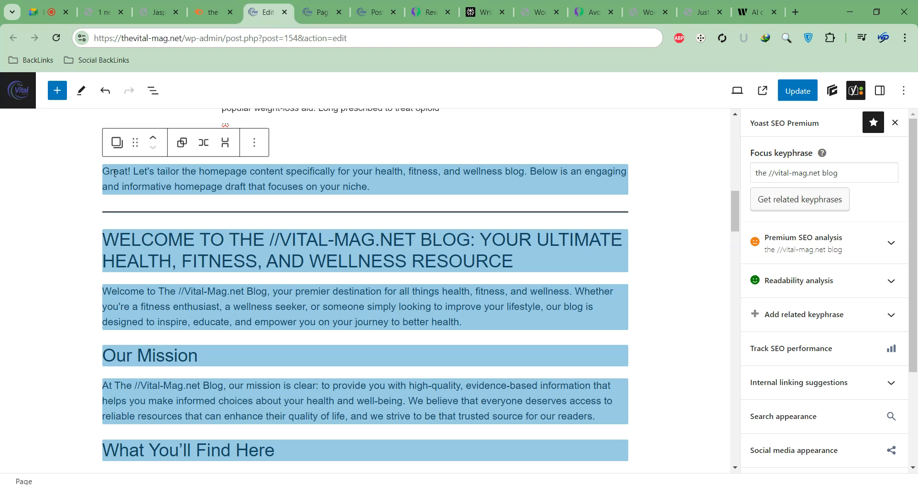
key("BackSpace")
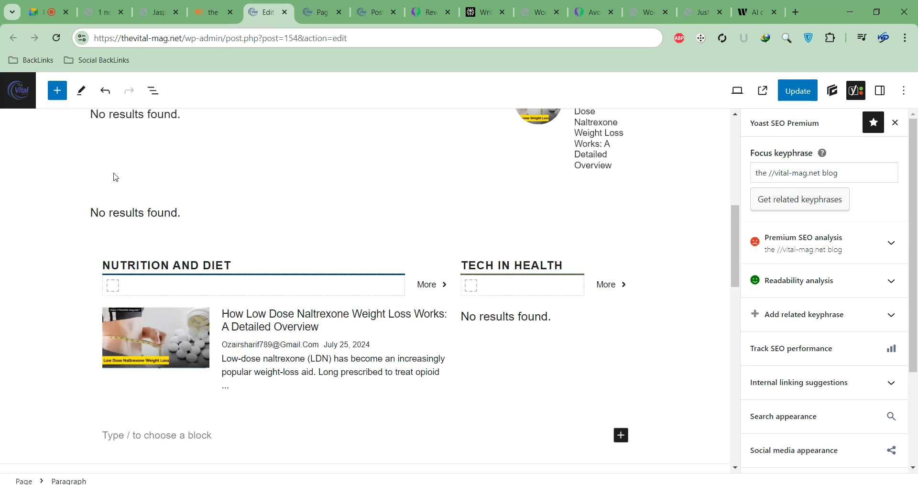
Save the home page and undo the deletion of the old text blocks
scroll(186, 280, "up", 4)
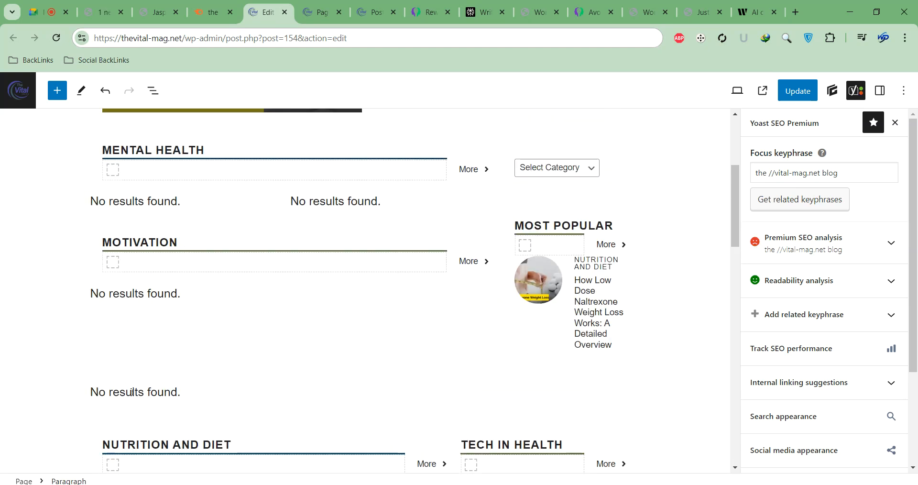
left_click(132, 392)
key("ctrl+s")
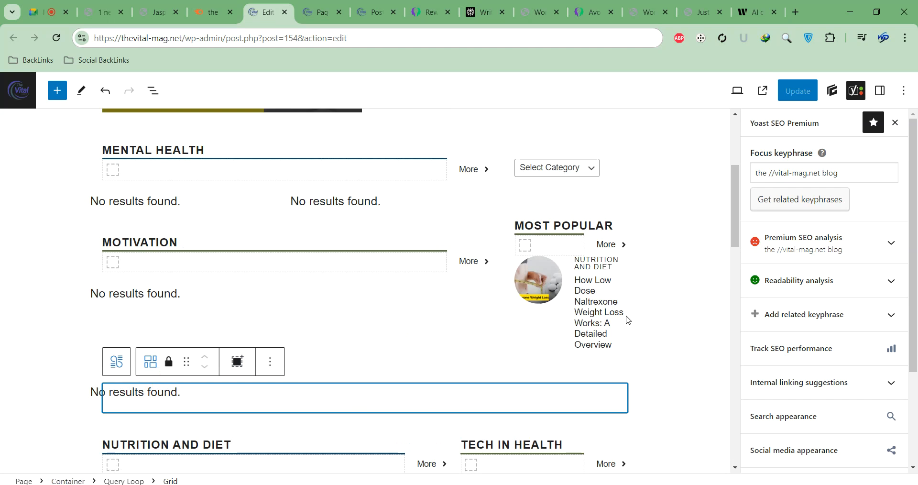
key("ctrl+z")
Replace all the old Perplexity text below the Nutrition and Diet section with the copied humanized WordAi text
scroll(672, 316, "down", 6)
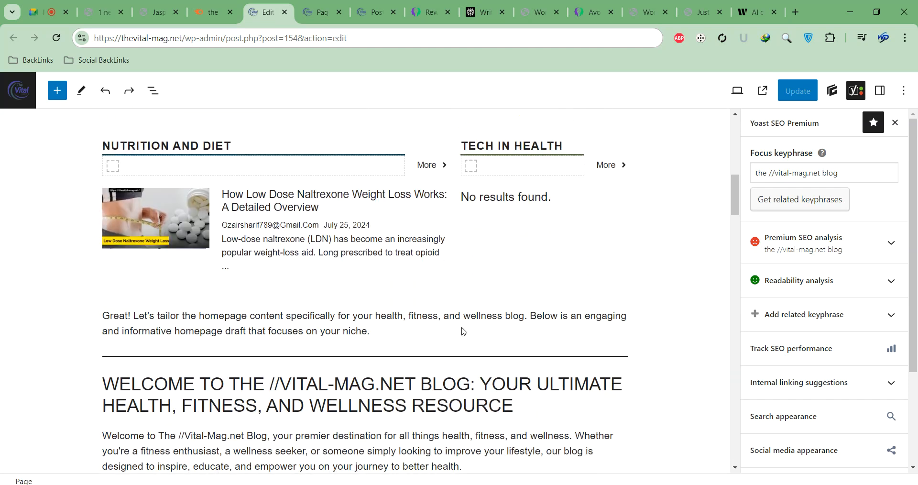
left_click_drag(105, 320, 585, 412)
left_click_drag(626, 249, 613, 210)
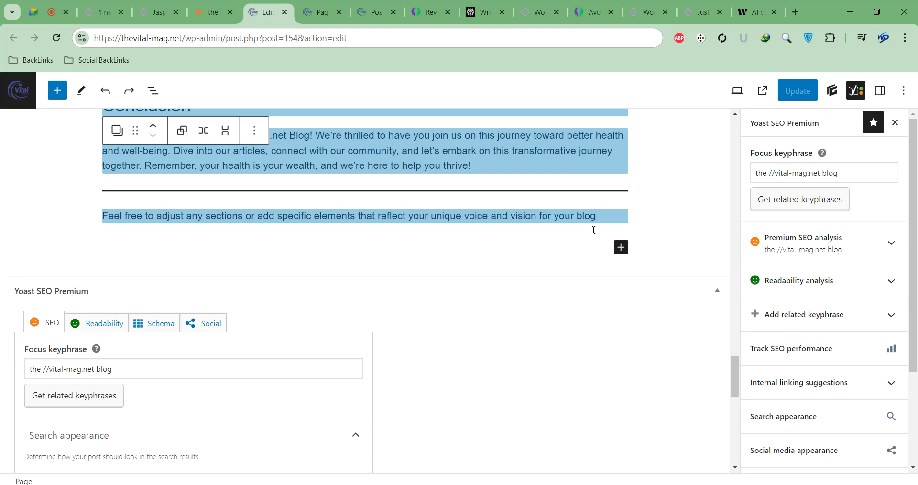
key("BackSpace")
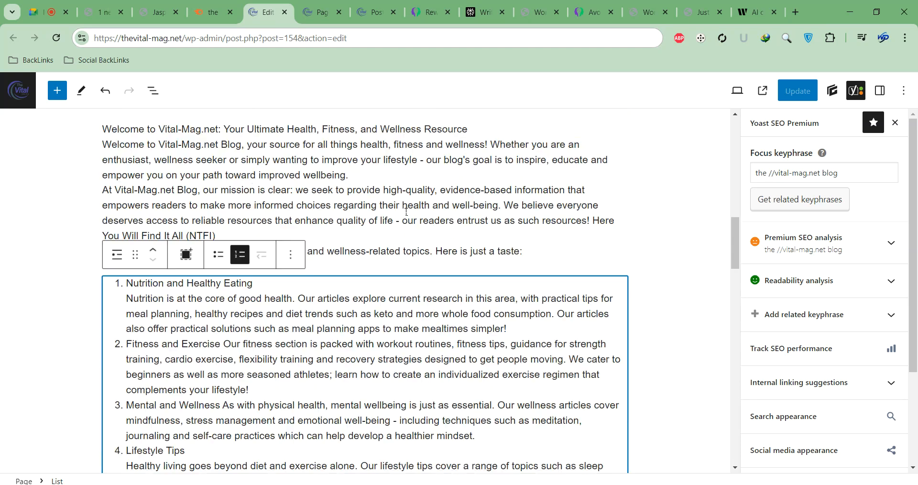
Try to add empty list items before Product Reviews and Recommendations, and remove them again
scroll(303, 244, "down", 4)
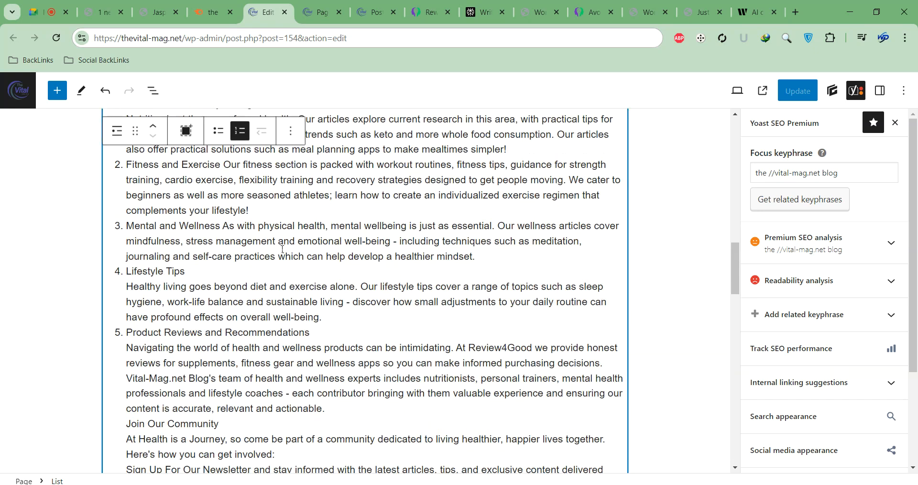
scroll(286, 249, "down", 1)
left_click(330, 349)
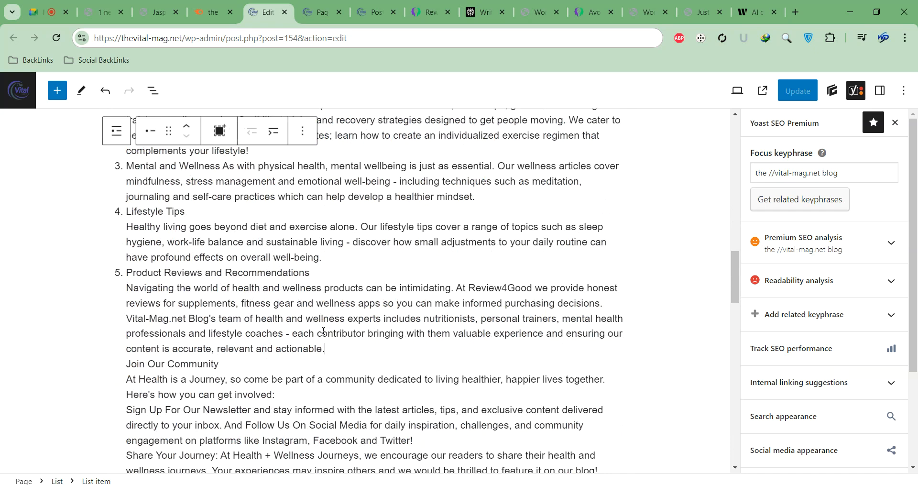
key("Return")
key("Return")
key("Return")
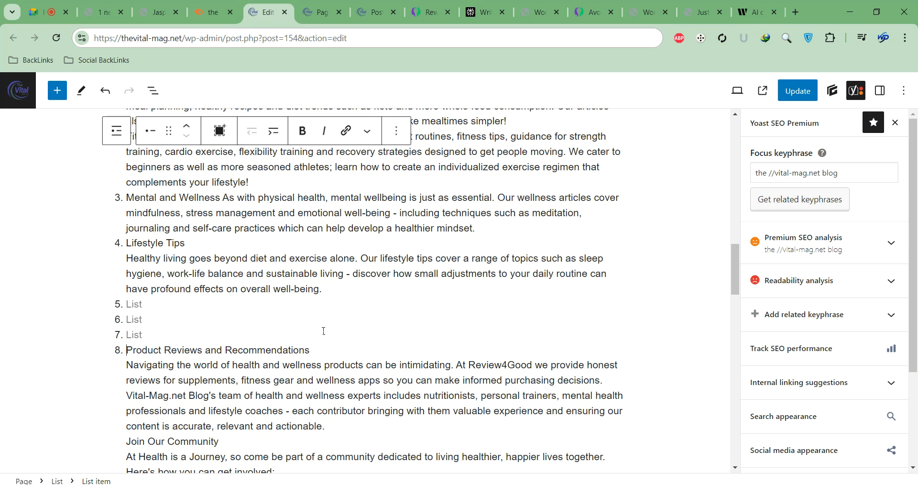
key("BackSpace")
key("BackSpace")
key("BackSpace")
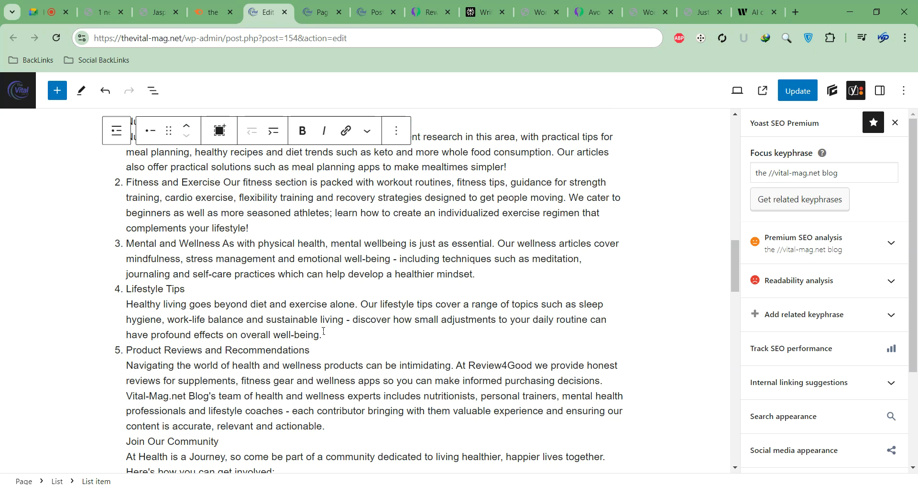
Close the old WordAi rewrite tab and look over the rewritten text in Avoid AI Detection
left_click(429, 12)
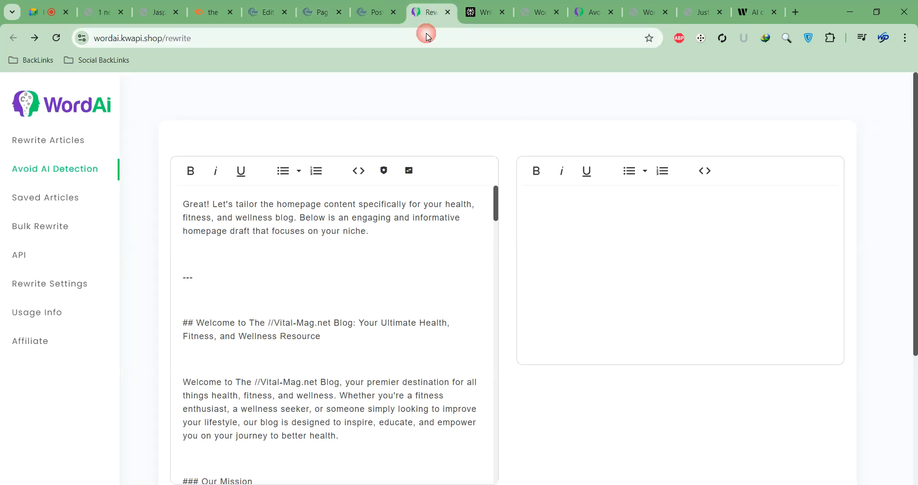
scroll(296, 336, "down", 5)
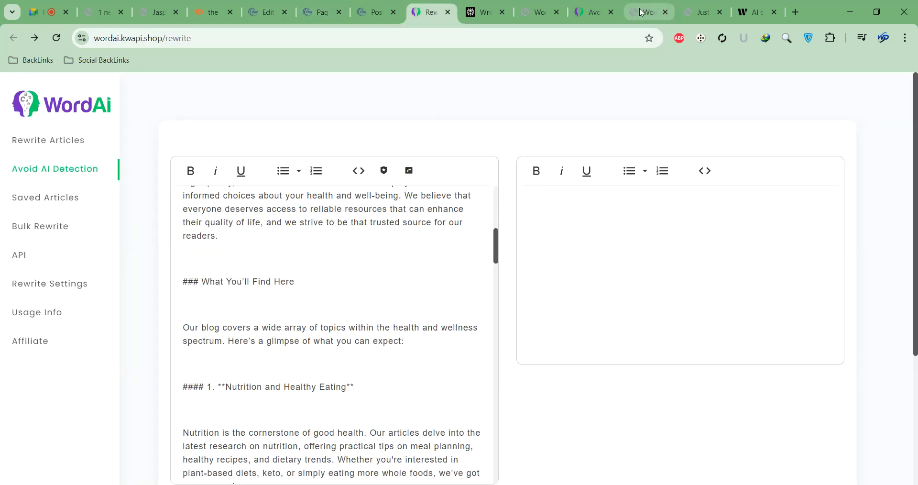
key("ctrl+w")
left_click(538, 14)
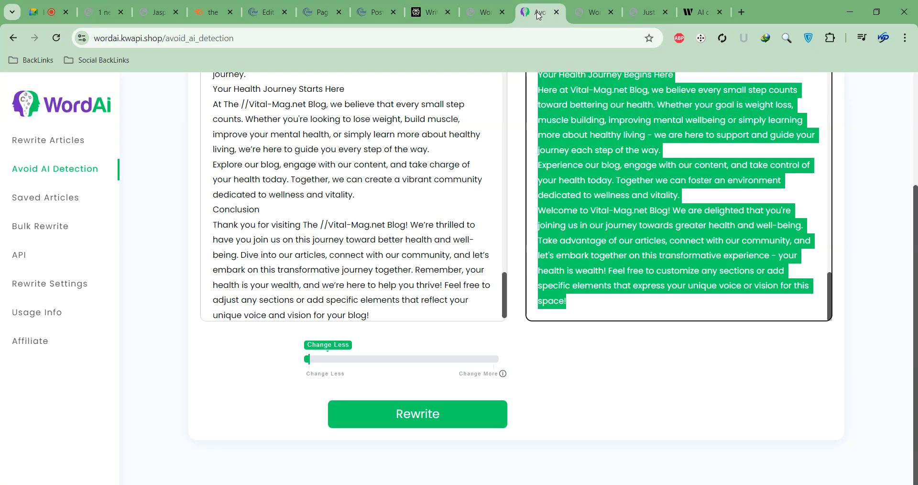
scroll(444, 224, "up", 5)
Examine the headings and section order of the original home page answer in Perplexity, and return to the WordPress home page editor
left_click(456, 13)
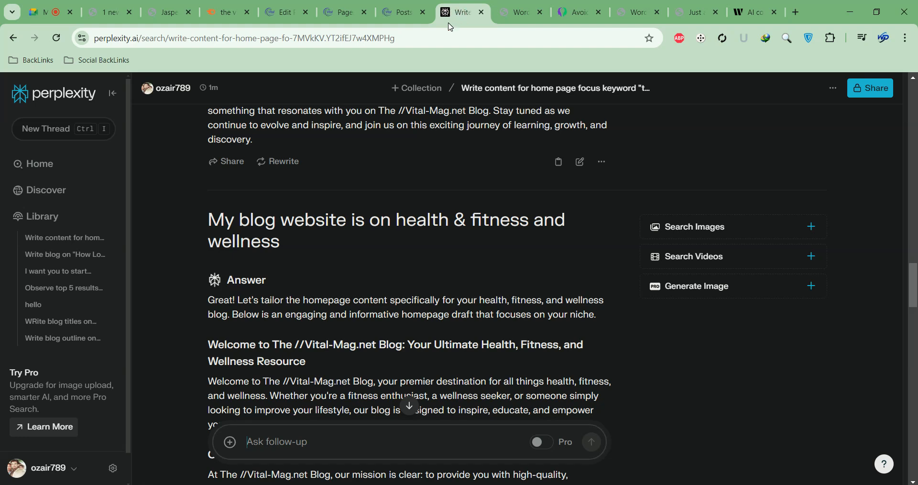
scroll(379, 309, "down", 10)
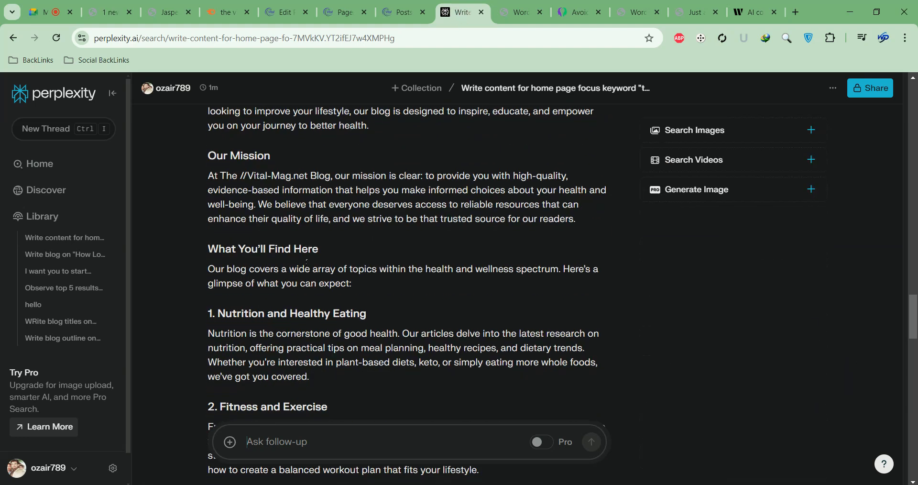
scroll(287, 252, "down", 15)
scroll(268, 297, "up", 8)
scroll(254, 335, "down", 2)
scroll(253, 335, "down", 3)
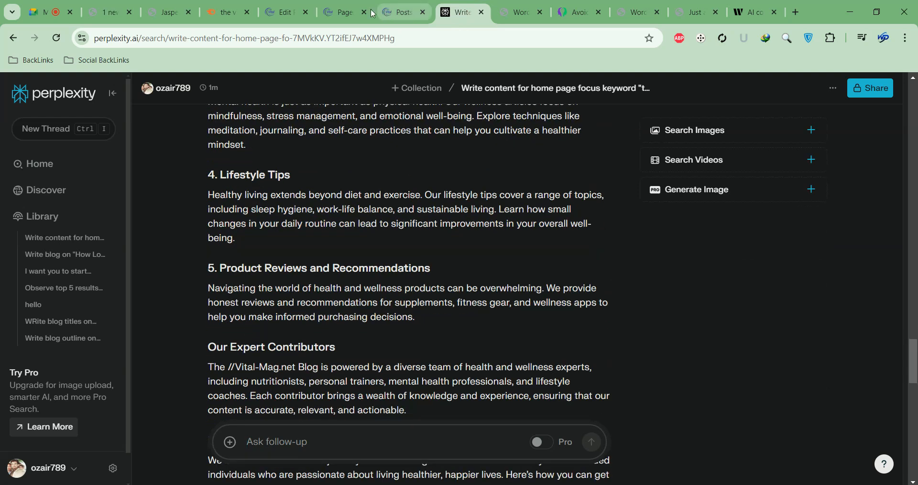
left_click(342, 13)
left_click(389, 16)
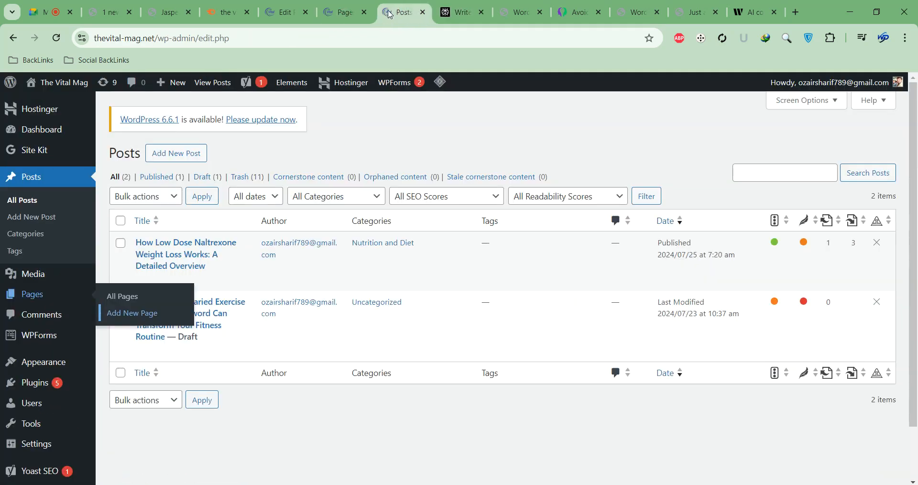
left_click(452, 18)
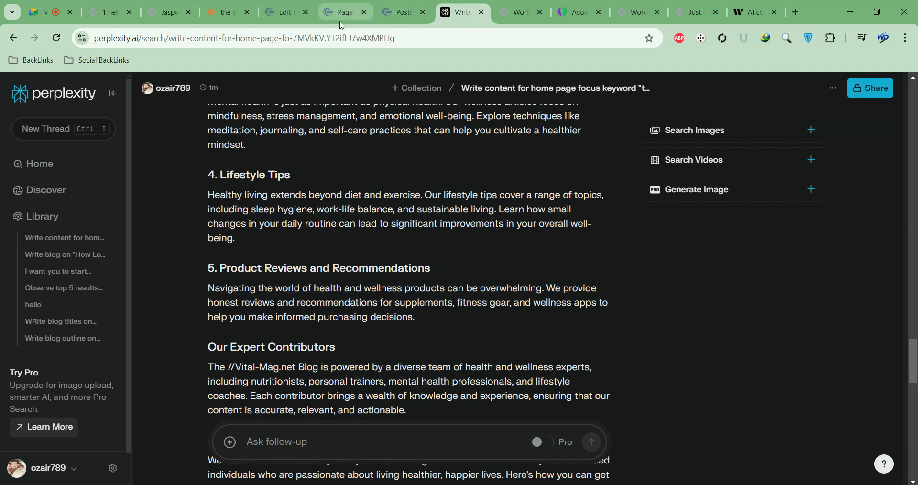
left_click(332, 15)
left_click(311, 18)
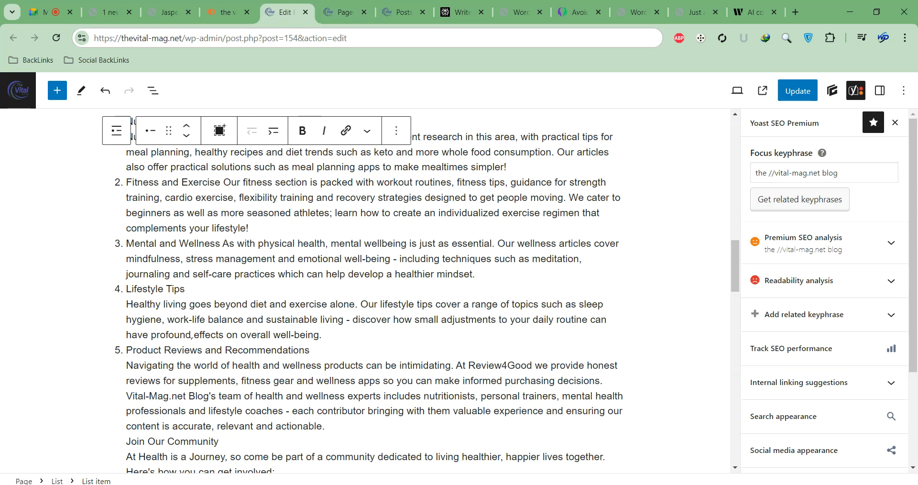
Try splitting Join Our Community into its own list item, and merge it back into the Product Reviews item
left_click(130, 348)
key("Page_Down")
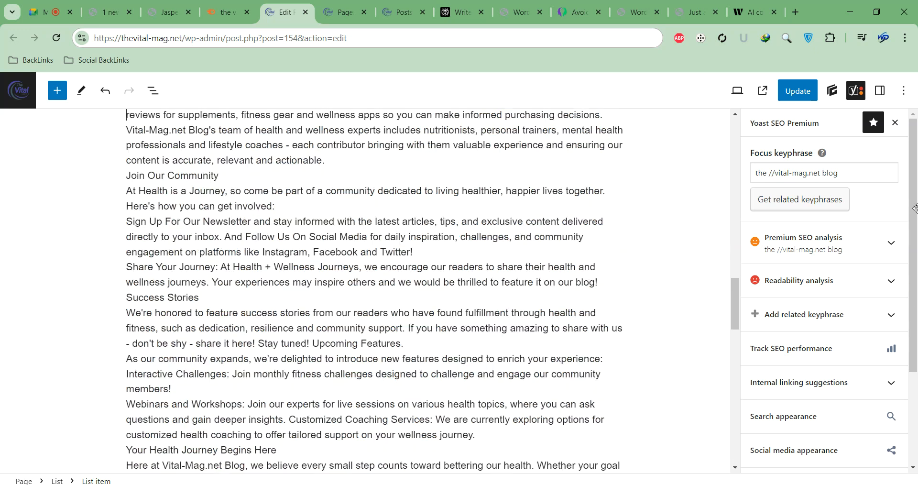
key("Page_Up")
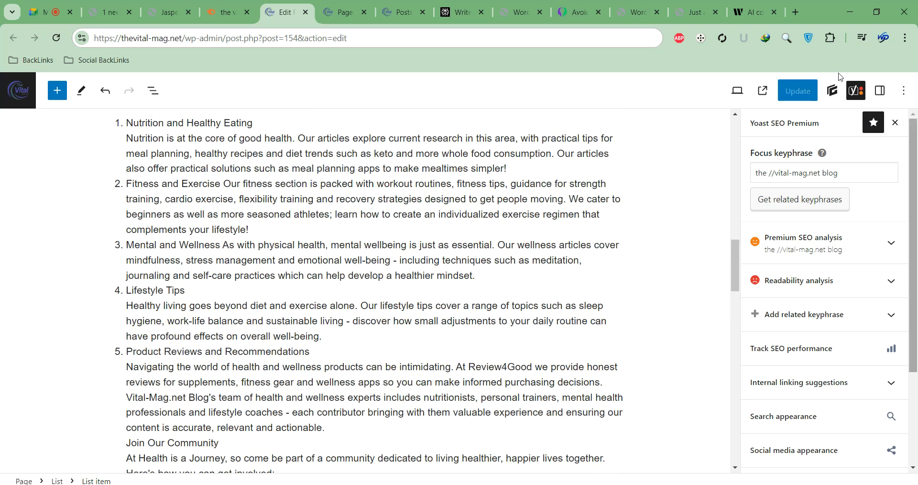
scroll(211, 387, "down", 3)
left_click(133, 315)
left_click(127, 328)
key("Return")
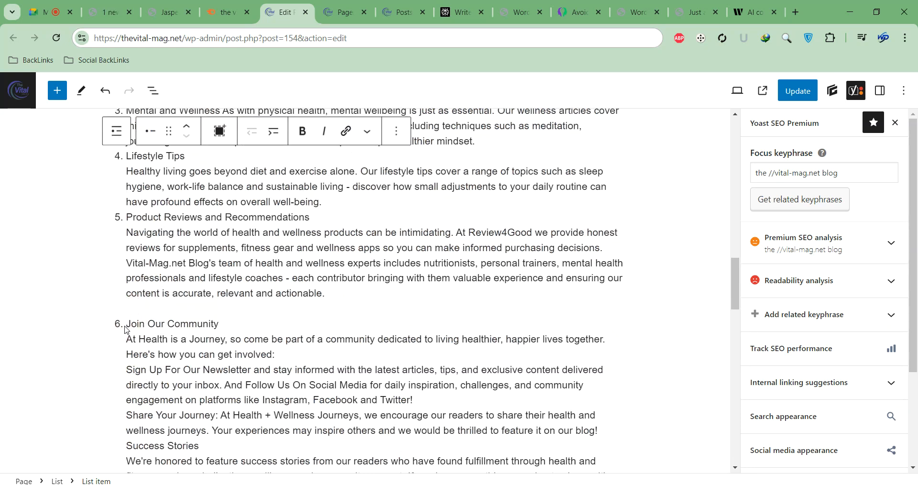
key("BackSpace")
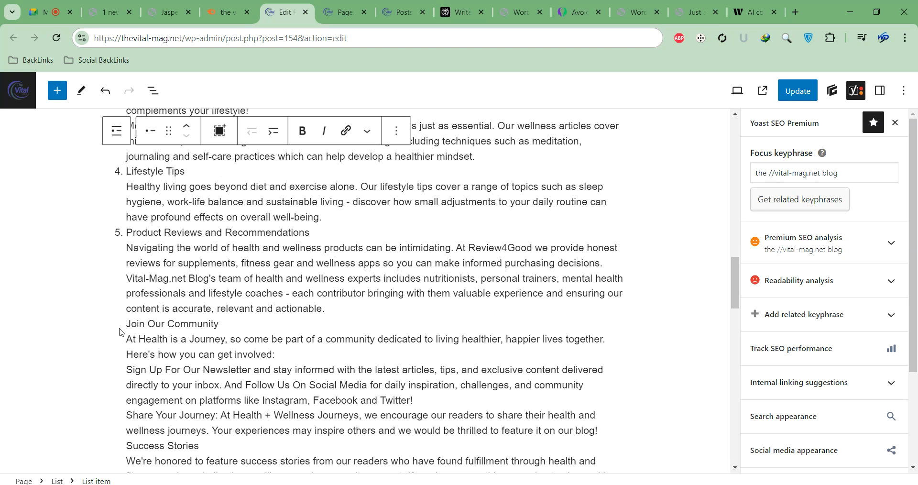
Cut all text from Join Our Community to the end of the content out of the numbered list
triple_click(145, 328)
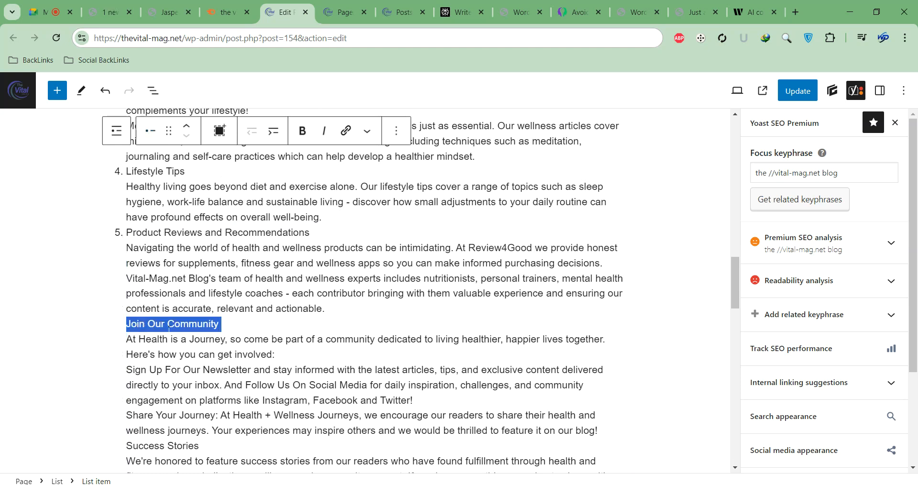
left_click_drag(127, 325, 177, 373)
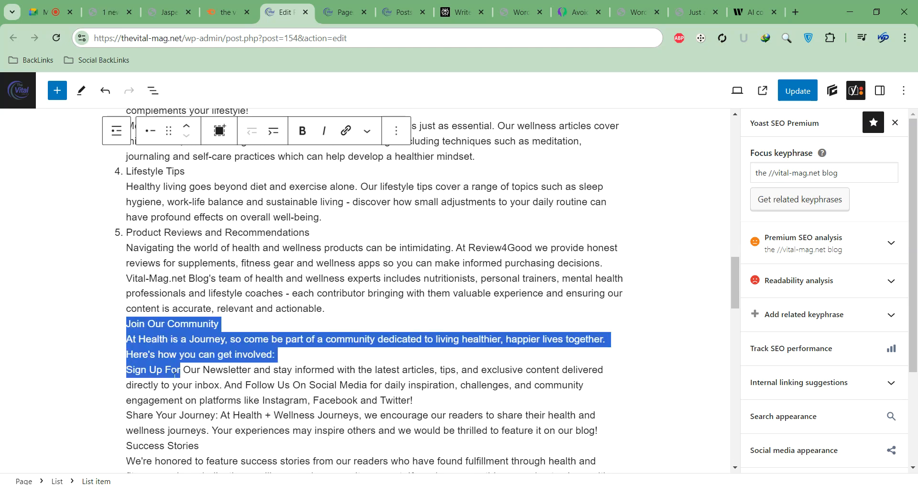
left_click_drag(177, 372, 384, 281)
key("BackSpace")
scroll(372, 224, "up", 8)
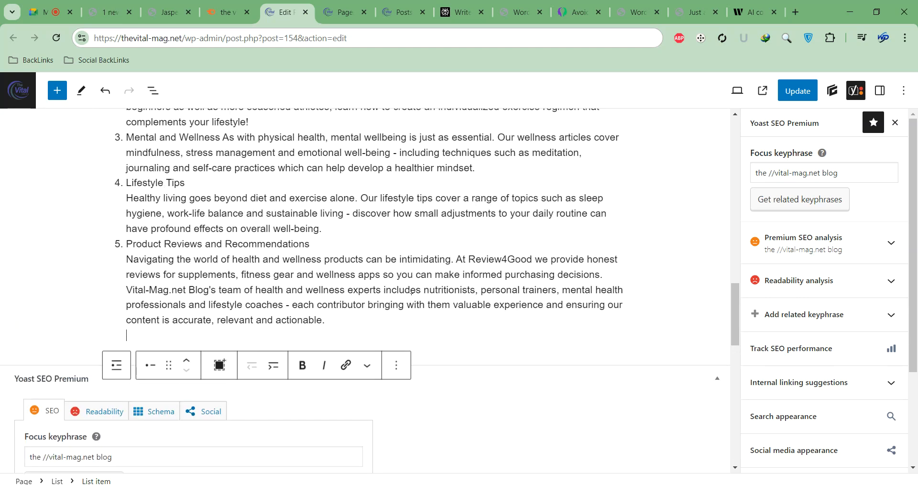
End the numbered list after the Product Reviews item and paste the cut Join Our Community text as a paragraph below it
key("Return")
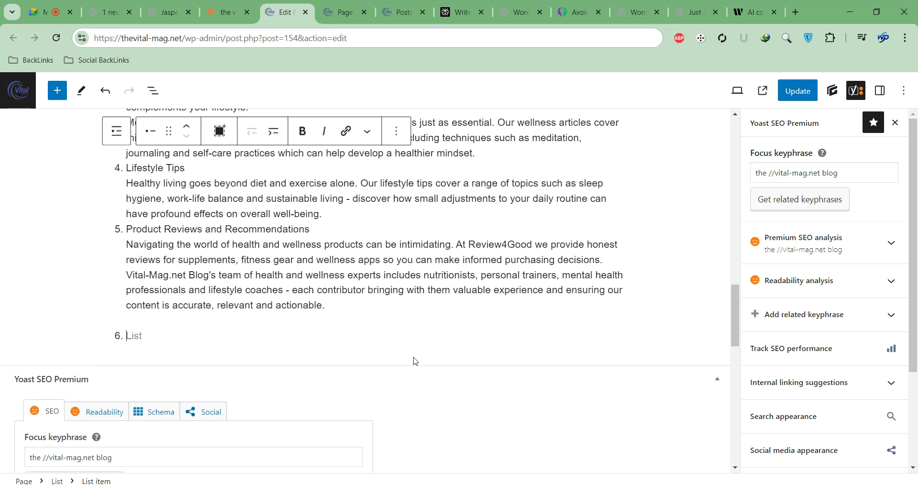
key("Return")
key("Return")
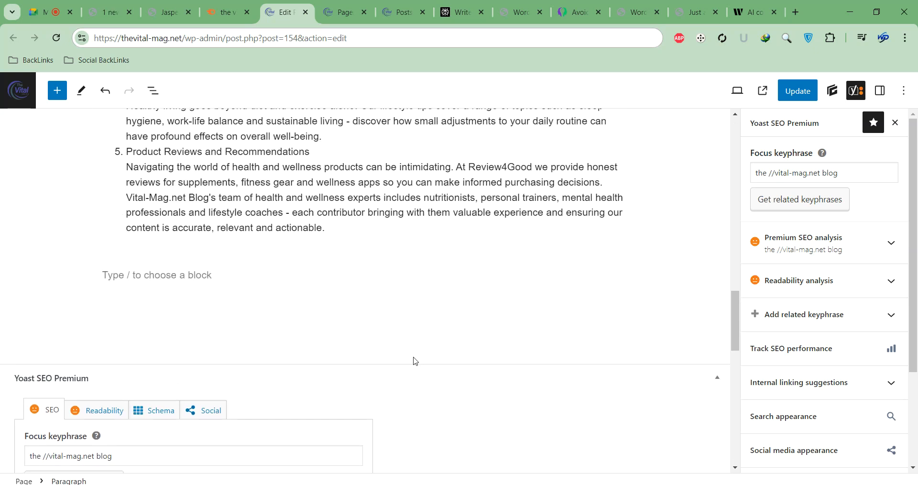
scroll(415, 361, "up", 2)
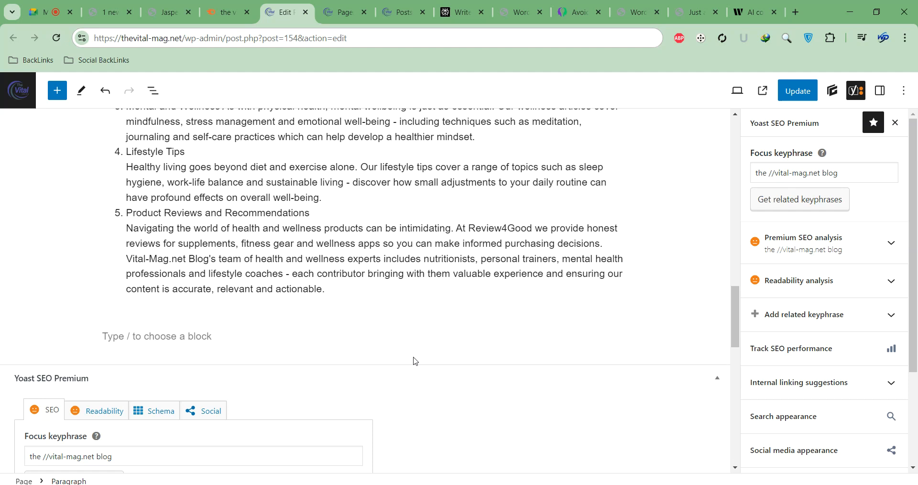
key("ctrl+v")
scroll(387, 255, "up", 5)
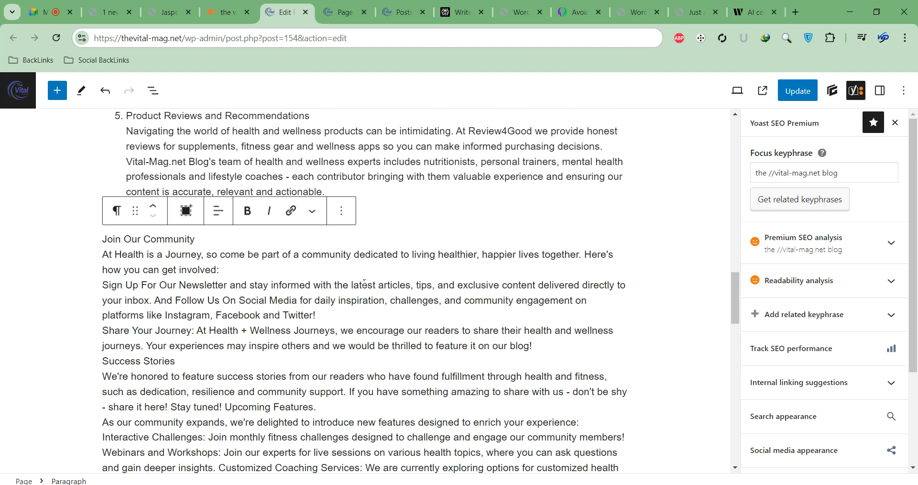
Place the Perplexity tab beside the WordPress editor tab and examine how the original answer's opening sections are headed and ordered
triple_click(184, 240)
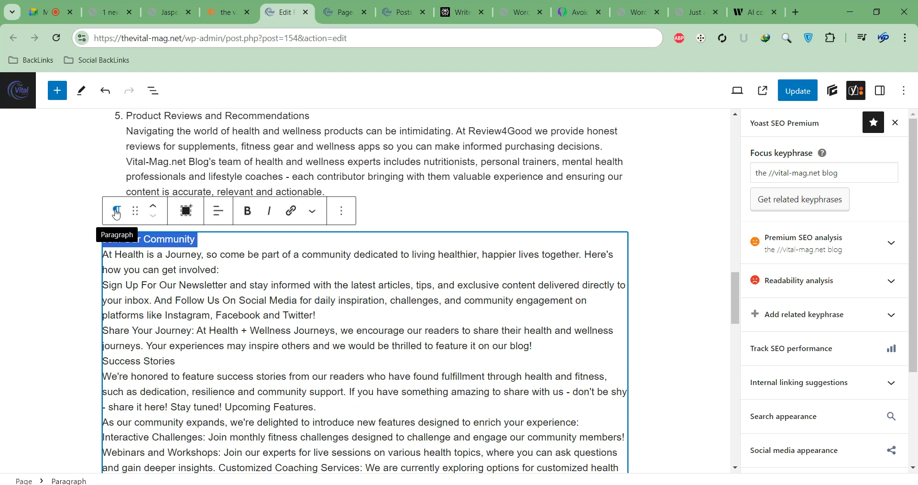
left_click(236, 264)
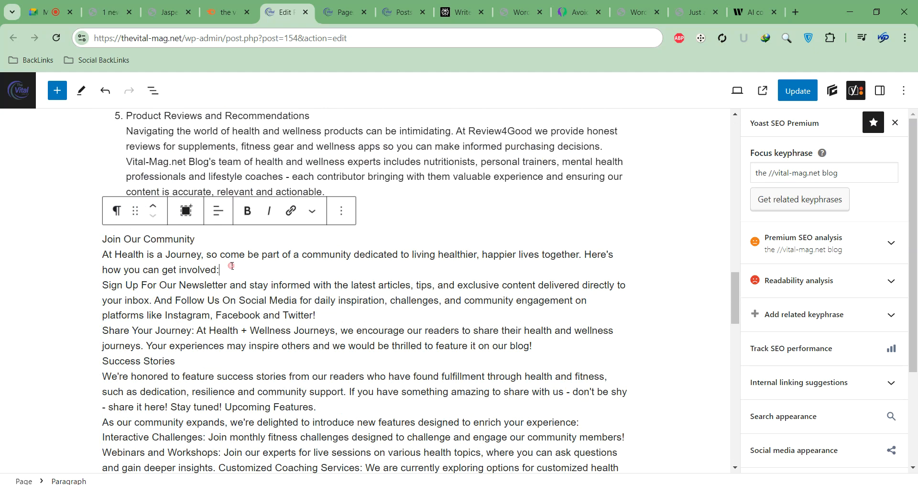
left_click(342, 12)
left_click_drag(462, 12, 337, 18)
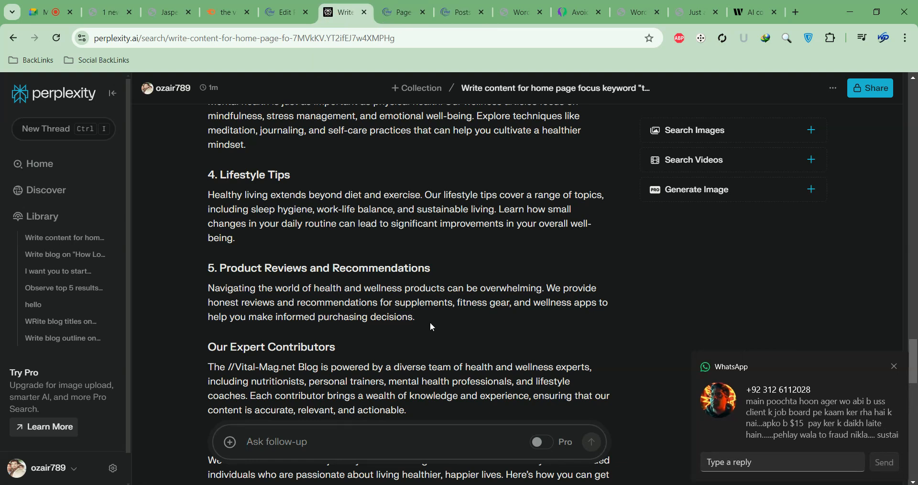
scroll(277, 287, "up", 5)
scroll(277, 261, "up", 8)
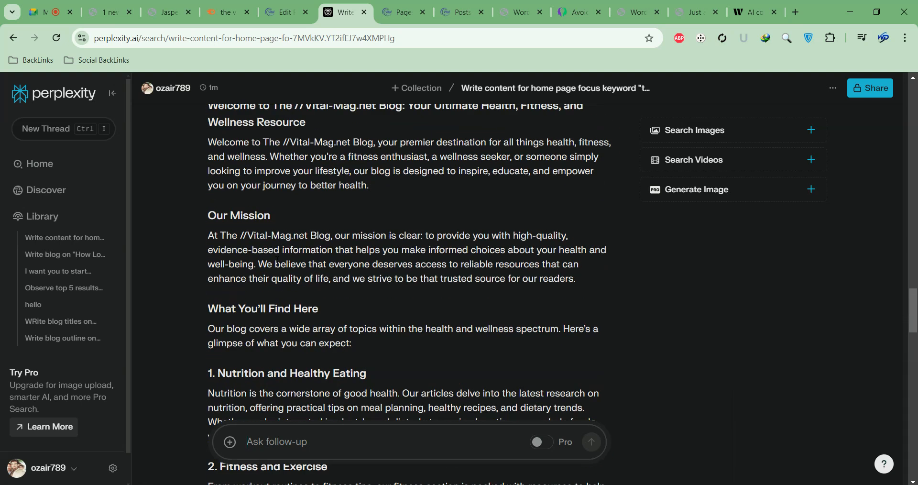
scroll(277, 259, "down", 3)
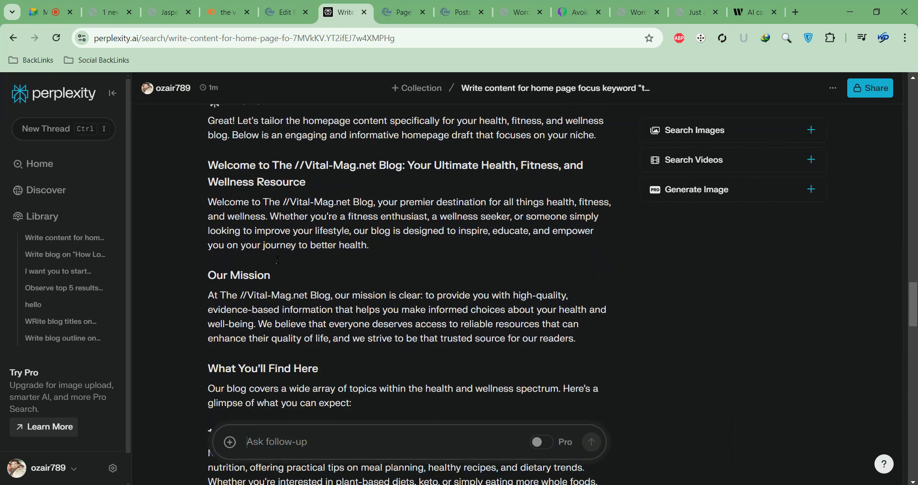
scroll(273, 262, "down", 1)
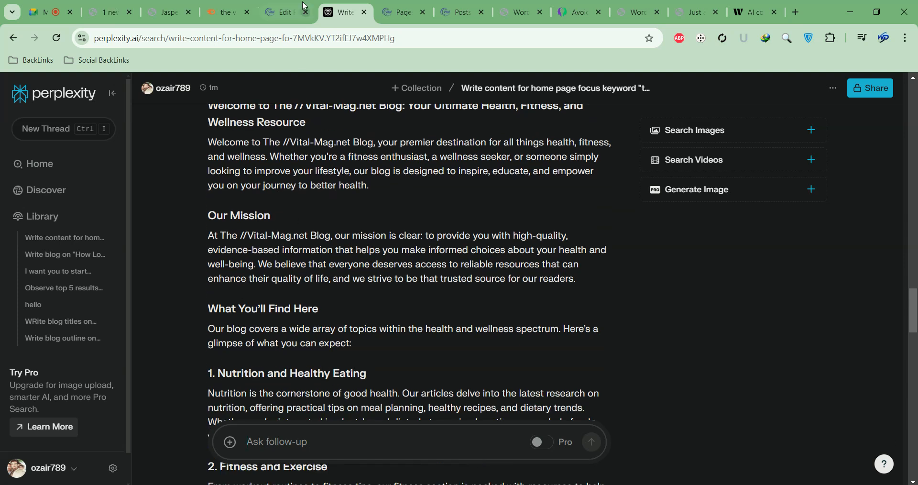
left_click(285, 12)
scroll(318, 196, "up", 1)
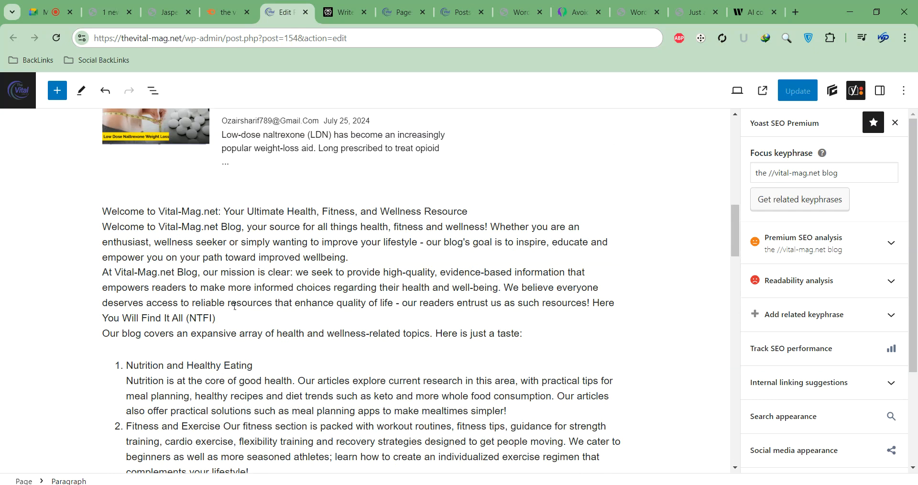
Copy the full rewritten home page text from WordAi's Avoid AI Detection output
triple_click(141, 211)
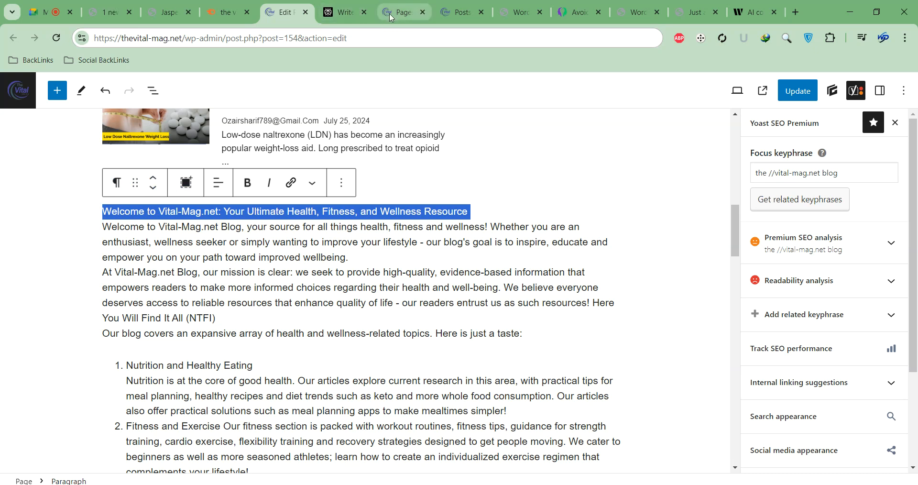
left_click(579, 12)
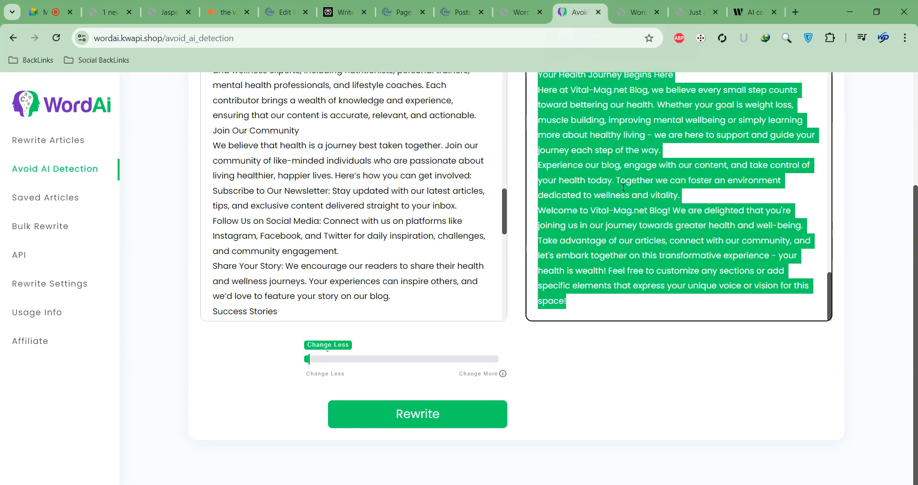
right_click(564, 207)
left_click(501, 260)
Create a blank document in Word 2013 and paste the rewritten home page content into it
key("super")
type("word")
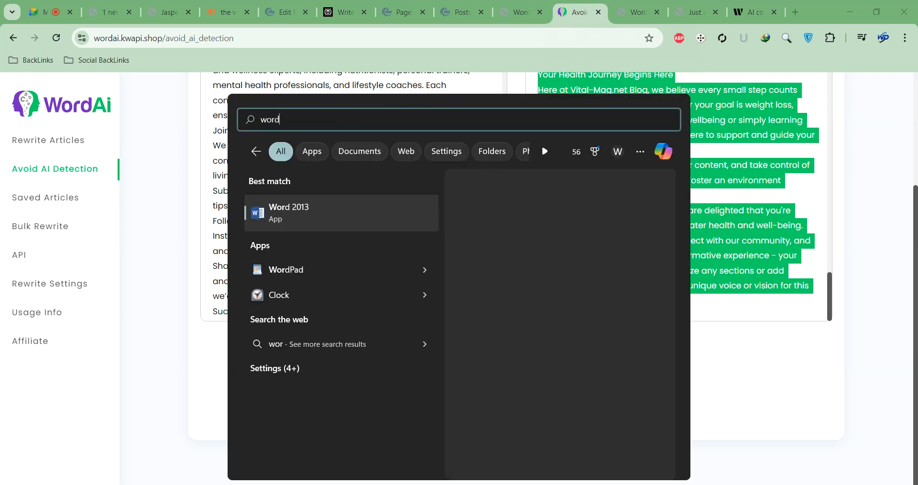
key("Return")
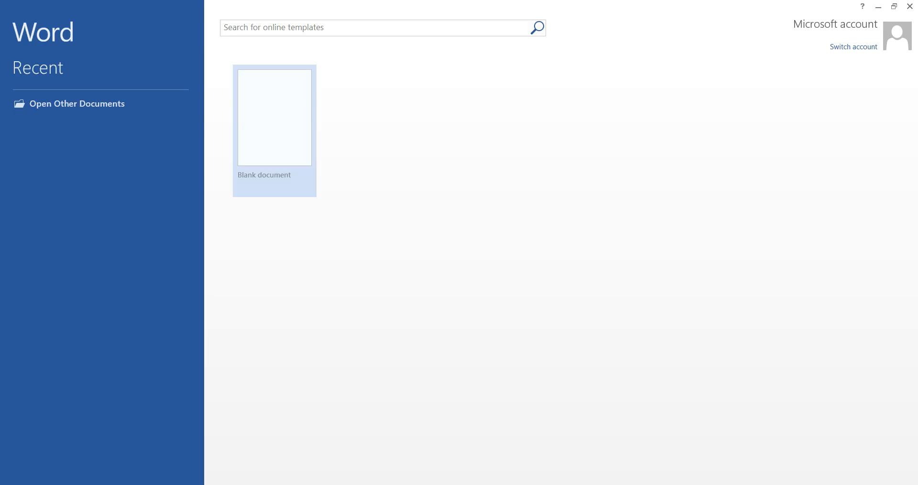
left_click(270, 115)
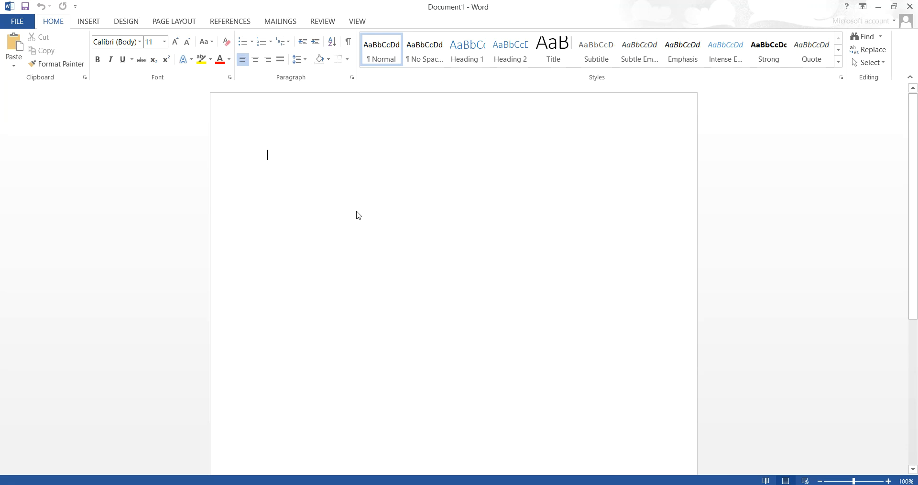
key("ctrl+v")
Apply the Heading 2 style to the Join Our Community line
scroll(349, 210, "up", 15)
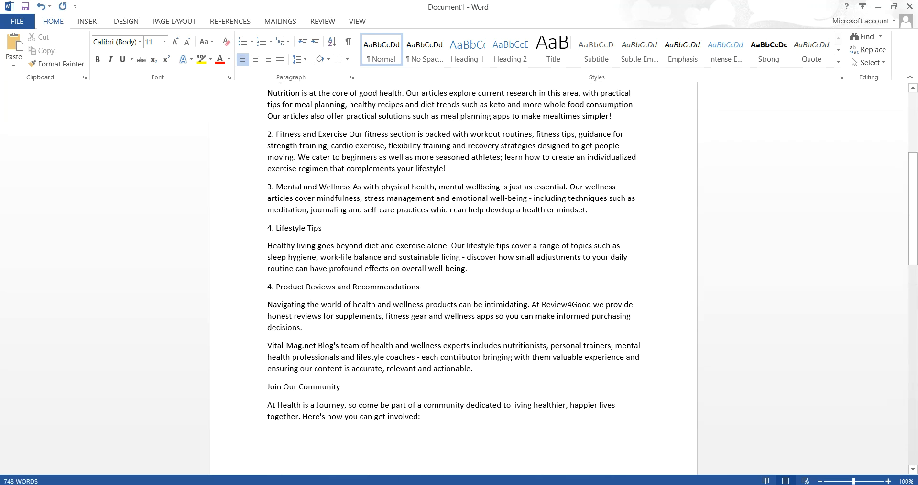
scroll(337, 282, "down", 4)
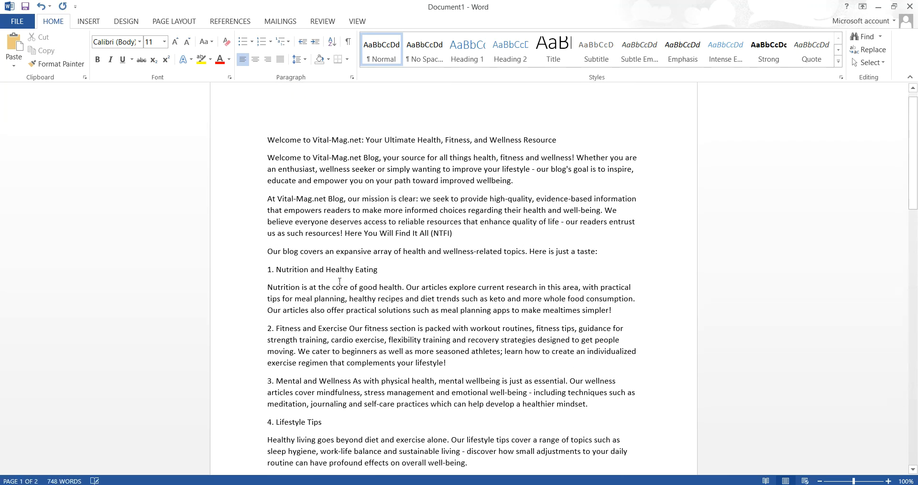
scroll(312, 335, "down", 1)
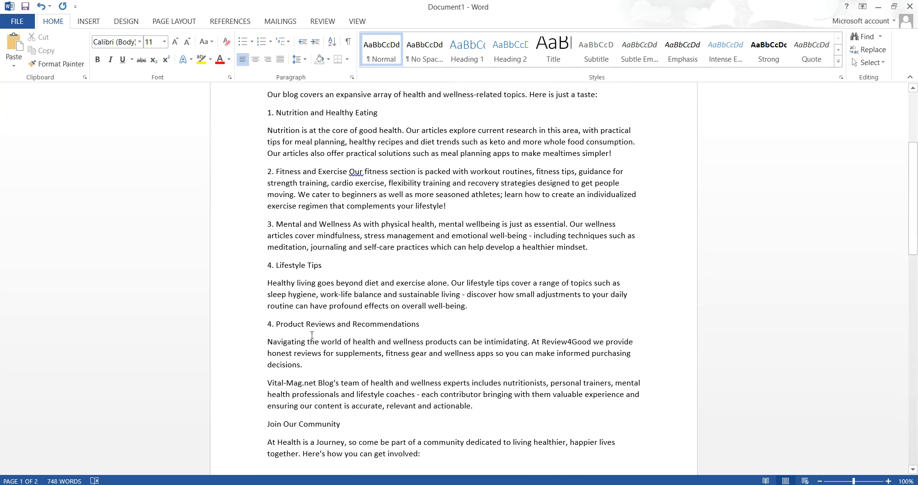
triple_click(314, 430)
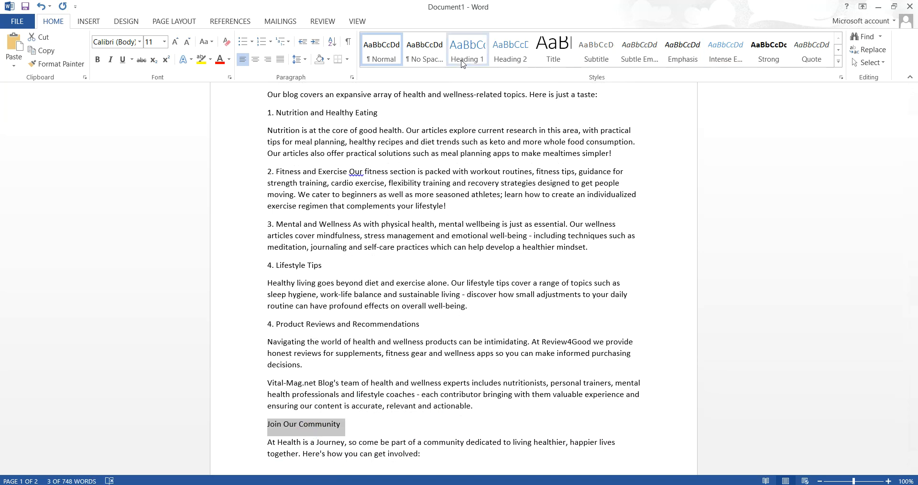
left_click(509, 53)
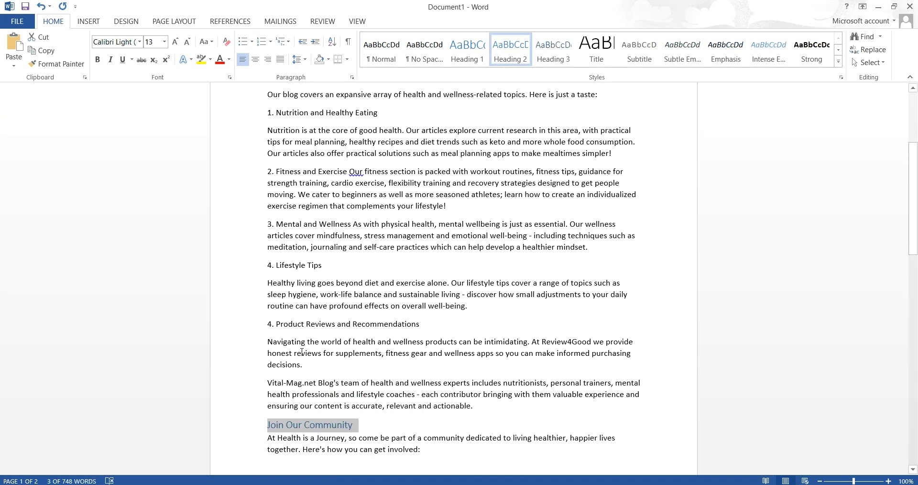
Apply the Heading 1 style to the opening title, Welcome to Vital-Mag.net: Your Ultimate Health, Fitness, and Wellness Resource
scroll(302, 351, "up", 4)
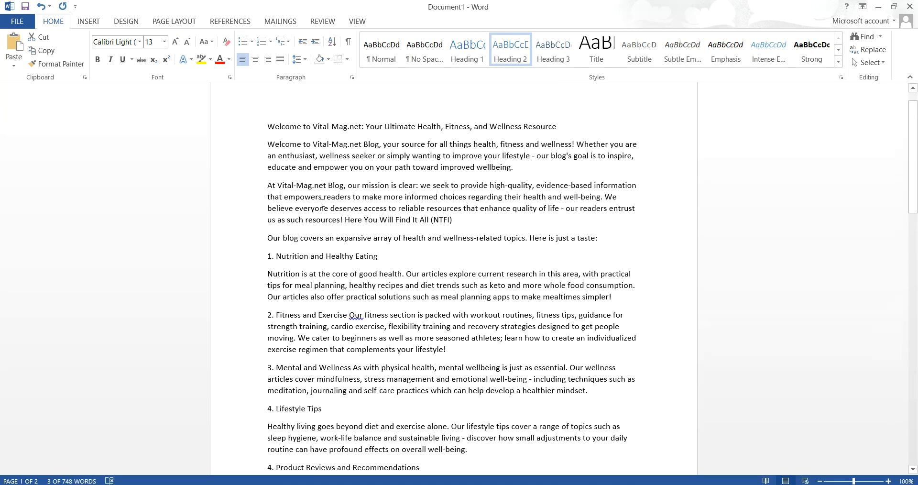
triple_click(345, 129)
triple_click(343, 132)
triple_click(343, 133)
triple_click(342, 134)
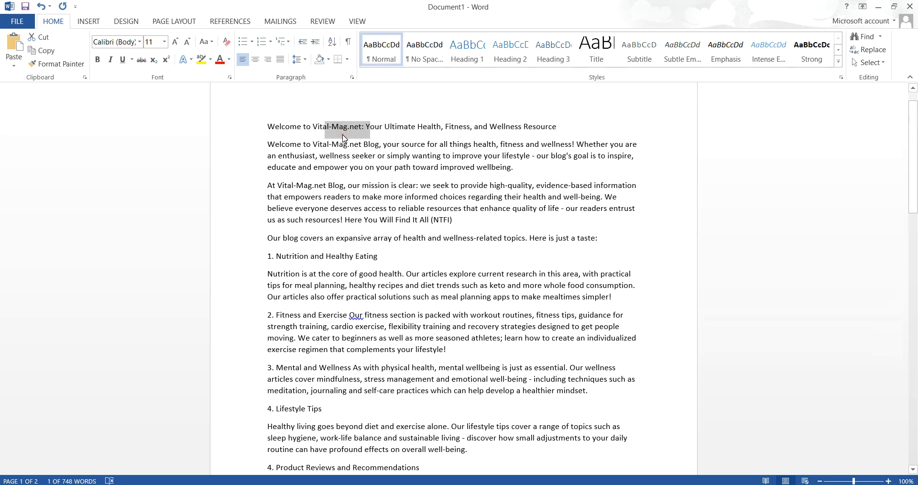
triple_click(342, 137)
left_click(463, 45)
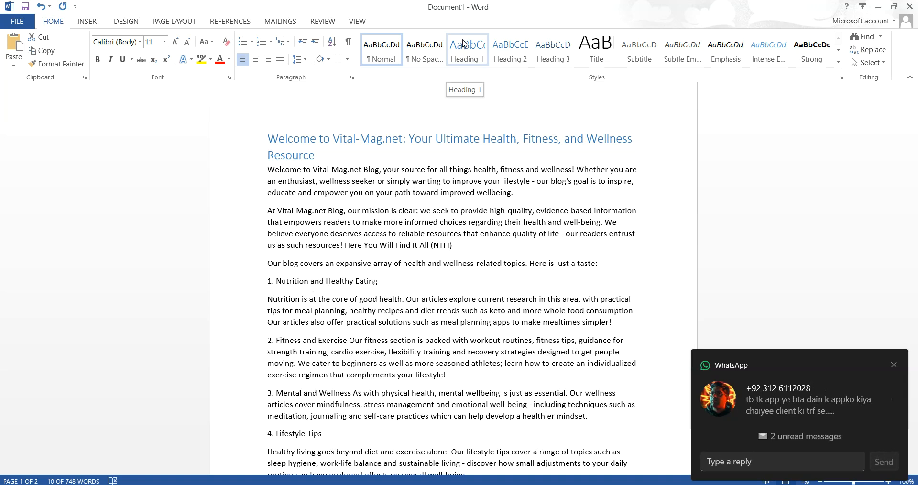
left_click(463, 44)
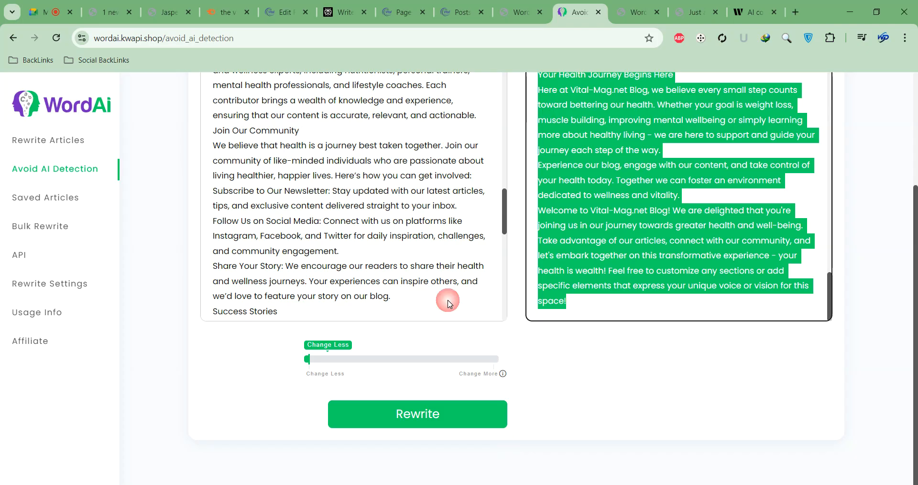
Compare the section headings of the original answer in Perplexity with the opening sections of the Word document
left_click(510, 451)
left_click(343, 12)
scroll(401, 270, "up", 6)
scroll(403, 271, "down", 4)
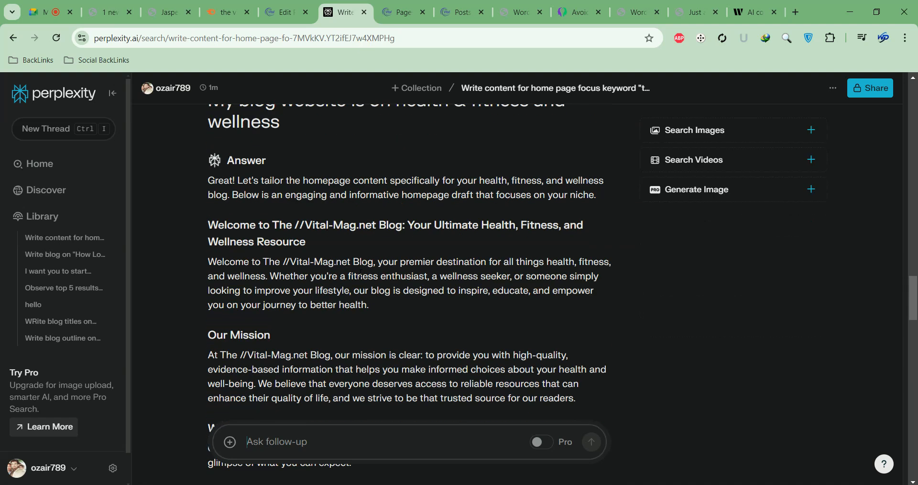
scroll(281, 229, "down", 4)
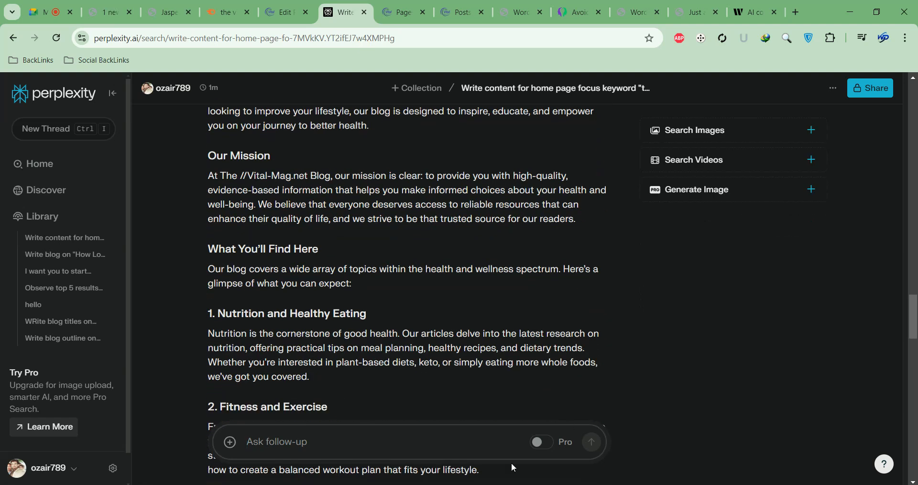
left_click(591, 484)
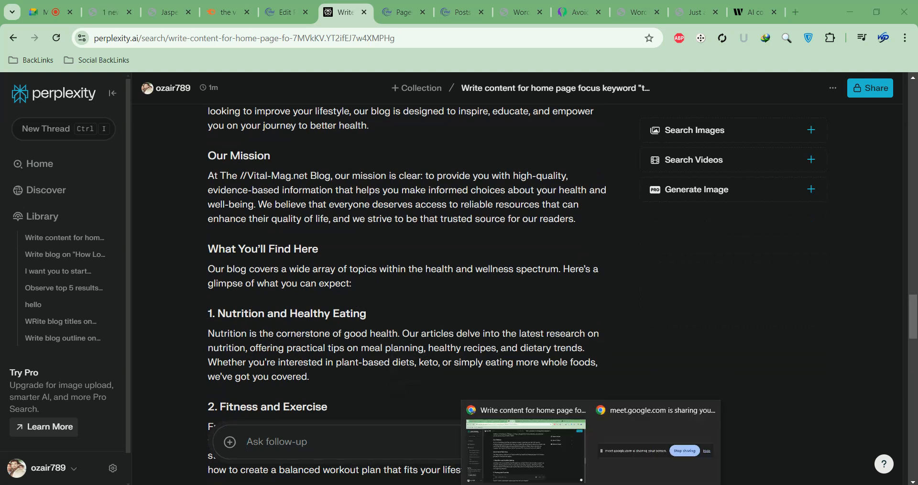
mouse_move(564, 484)
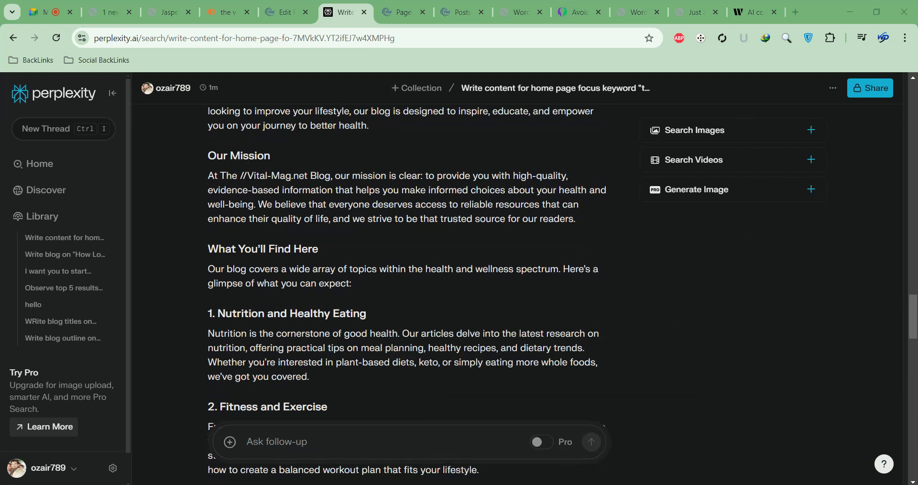
key("alt+Tab")
key("alt+Tab")
key("alt+Tab")
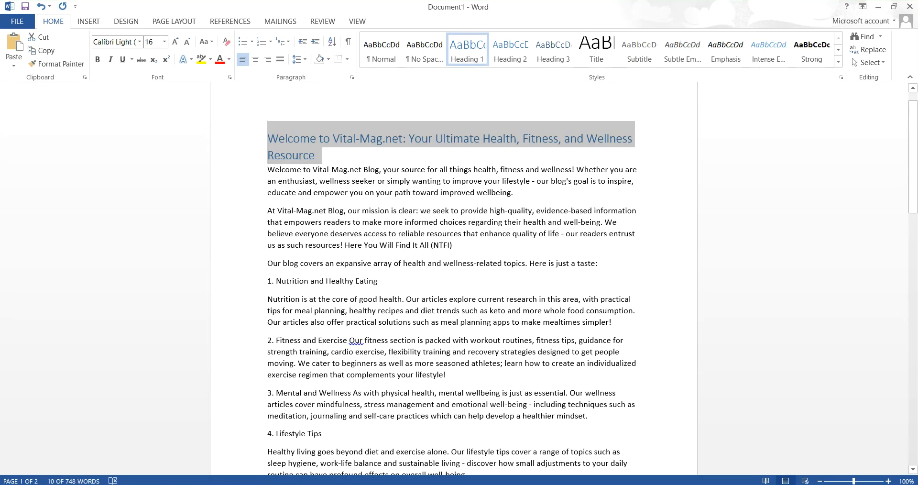
key("alt+Tab")
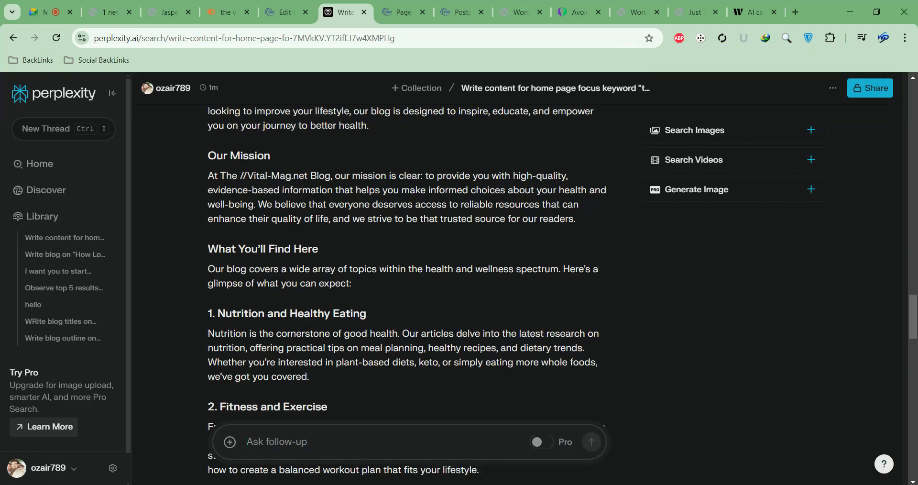
scroll(588, 479, "up", 4)
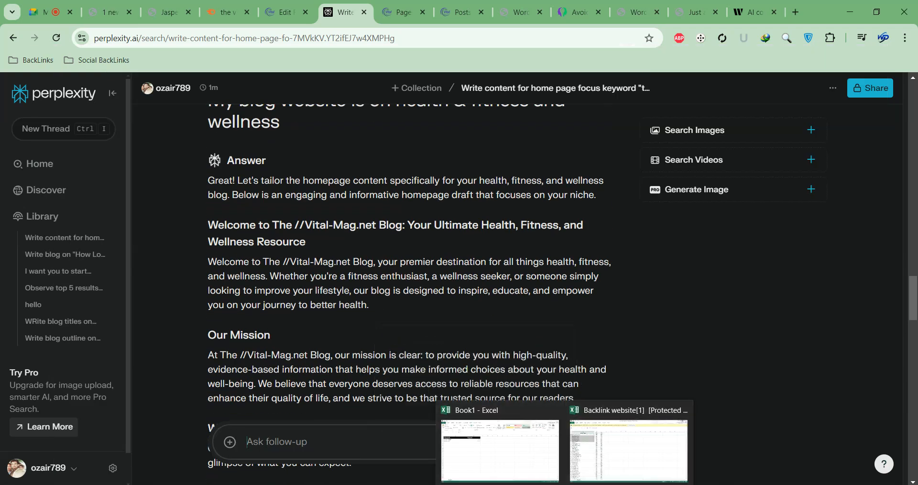
key("alt+Tab")
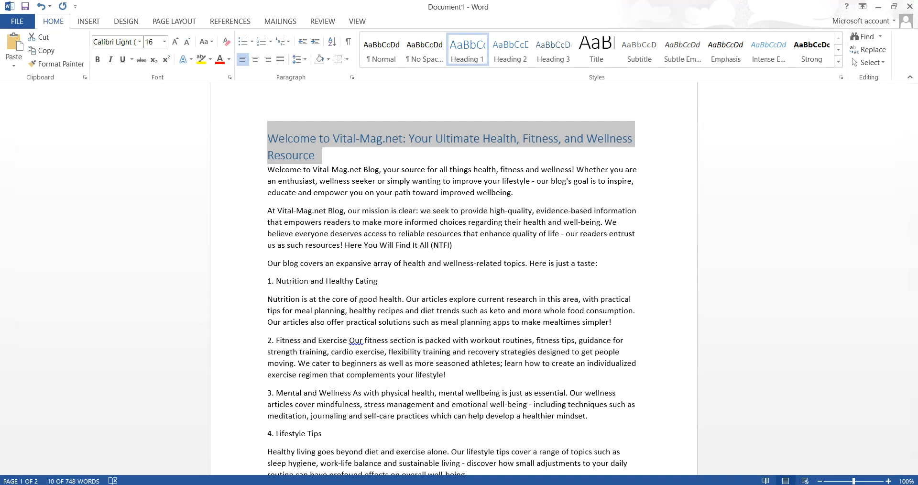
Copy the Our Mission heading from the original answer in Perplexity
left_click(564, 483)
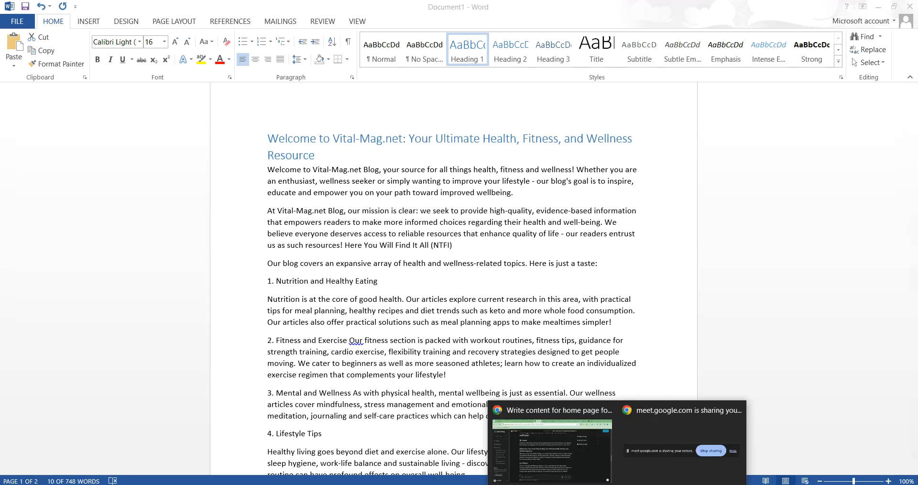
left_click(591, 483)
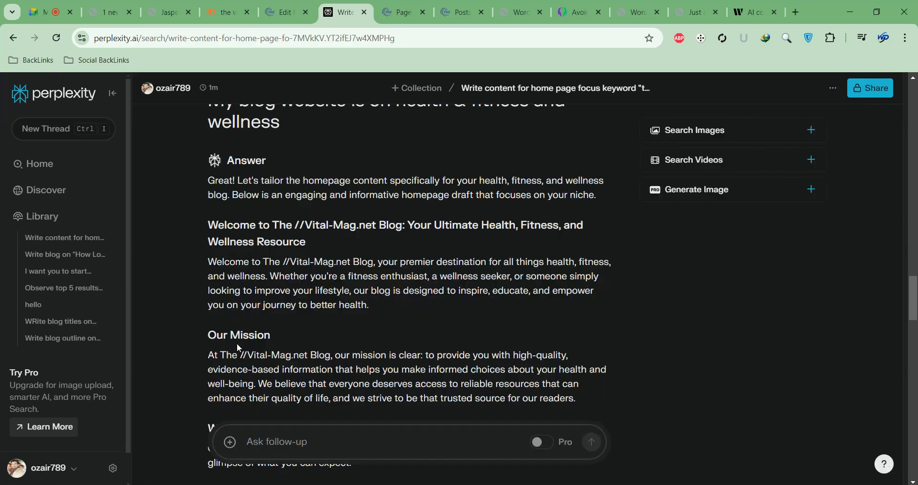
triple_click(244, 335)
key("ctrl+c")
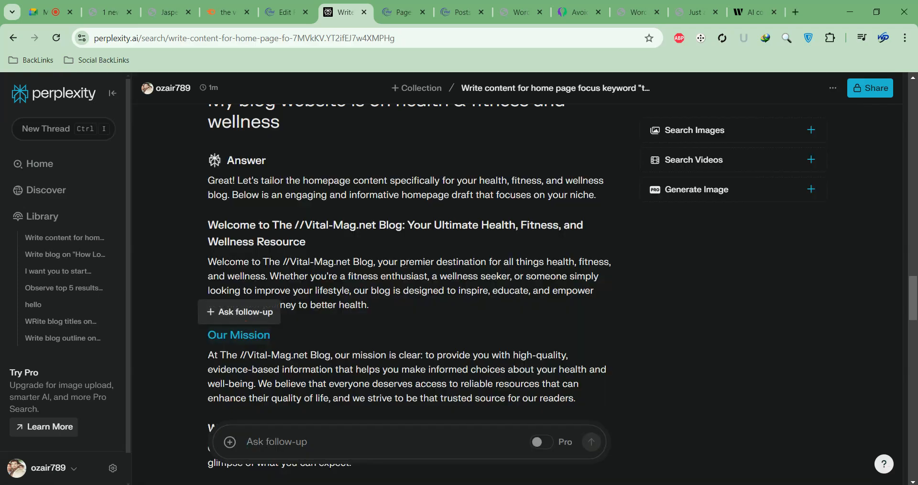
In Word, insert Our Mission as plain text on its own line below the opening paragraph and apply the Heading 2 style
left_click(591, 484)
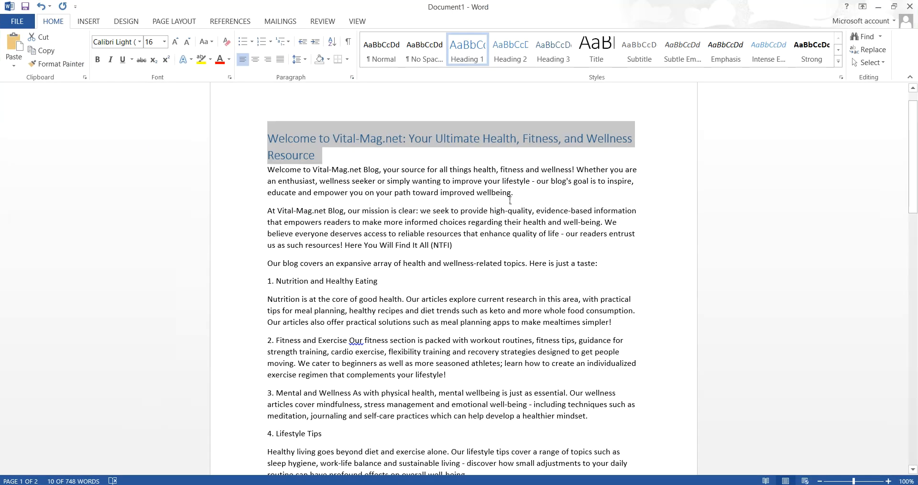
left_click(536, 192)
key("Return")
key("ctrl+v")
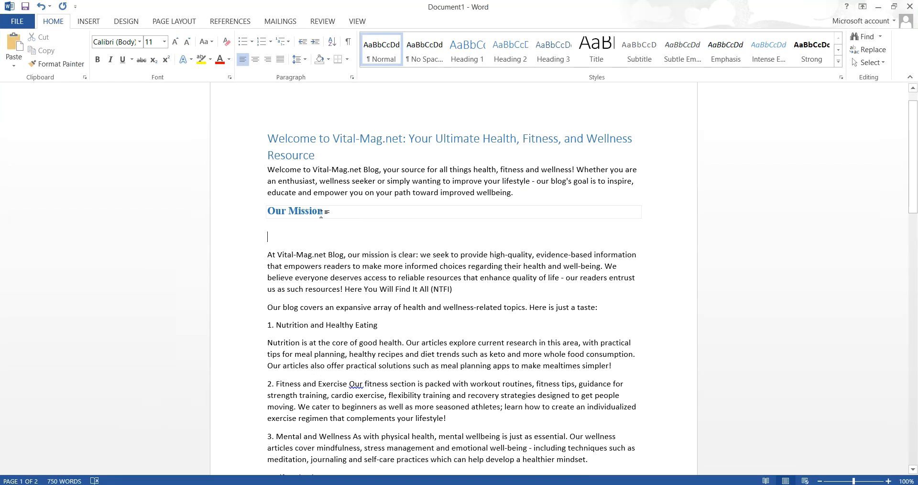
key("ctrl+z")
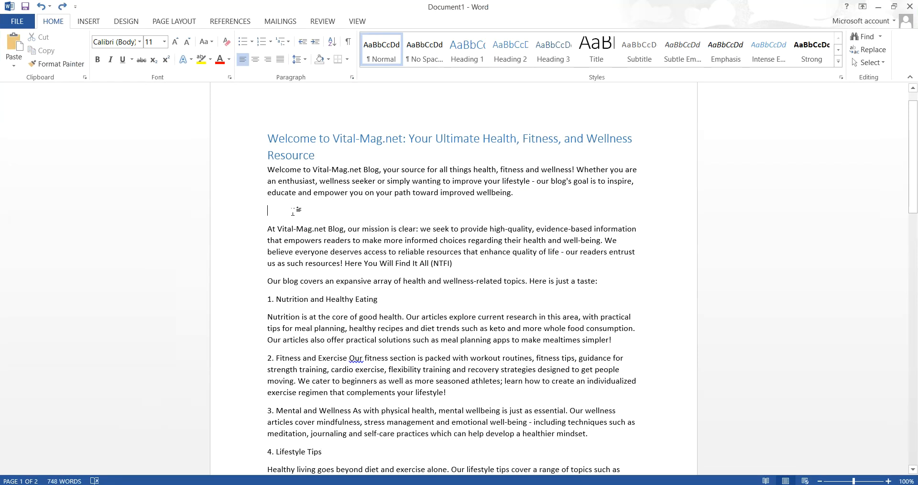
right_click(277, 204)
left_click(269, 212)
right_click(269, 211)
left_click(329, 264)
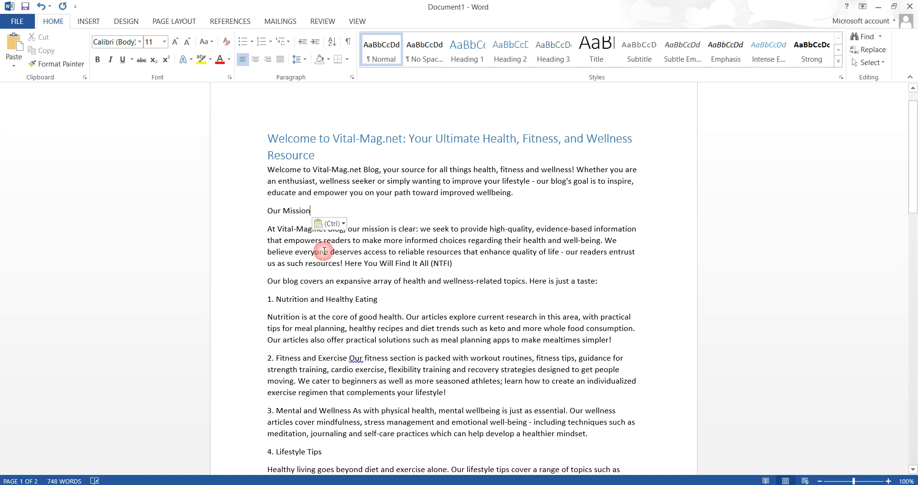
triple_click(293, 211)
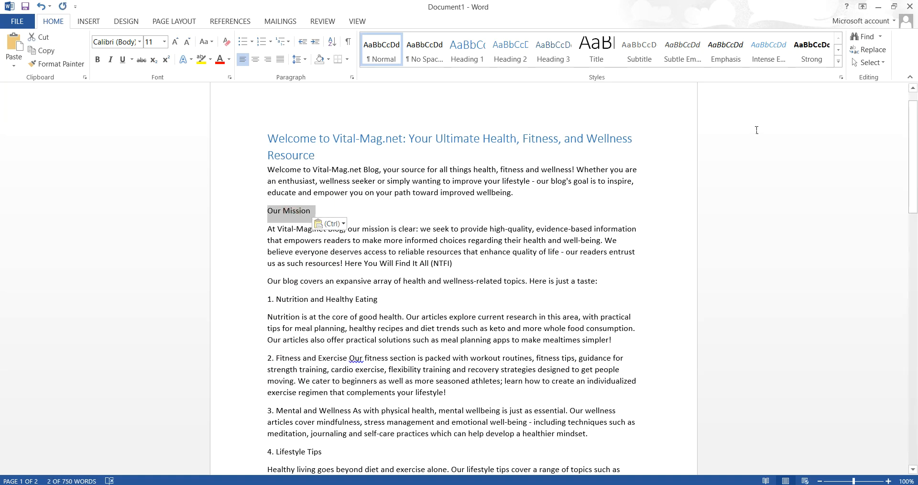
left_click(510, 48)
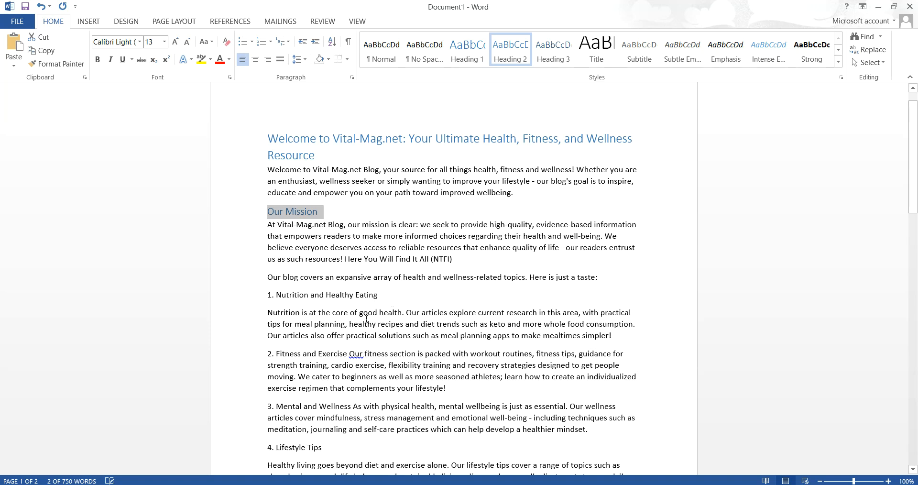
Make the 1. Nutrition and Healthy Eating line bold, and separate 2. Fitness and Exercise onto its own bold line
triple_click(286, 295)
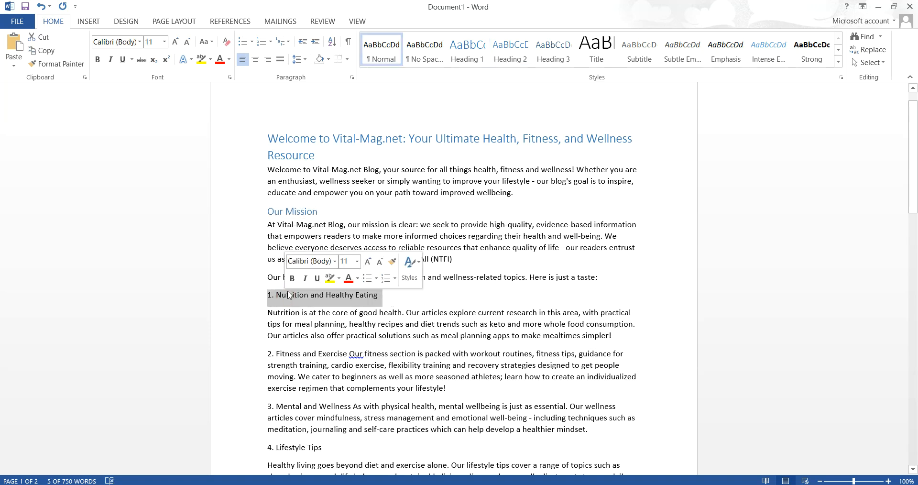
key("ctrl+b")
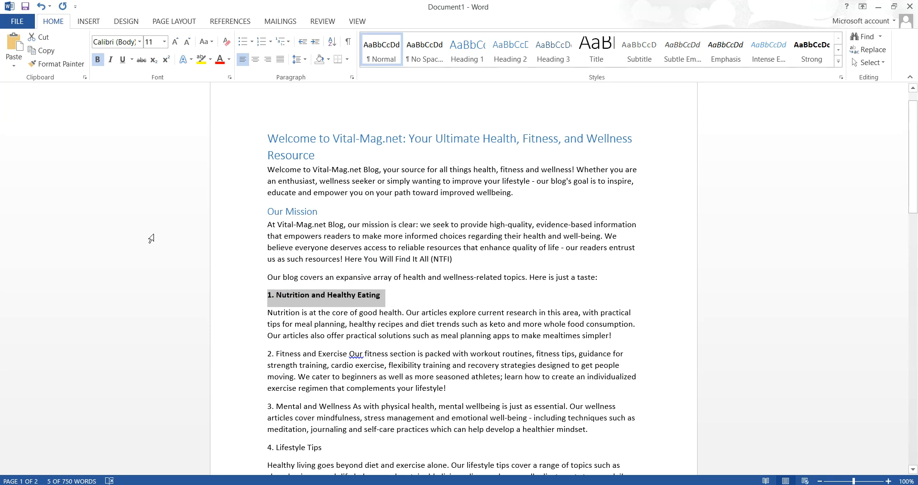
left_click(349, 357)
key("Return")
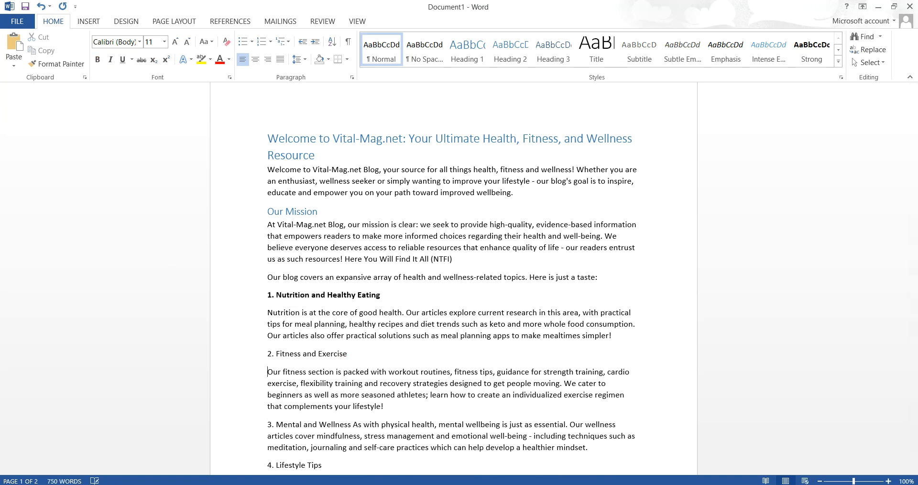
triple_click(282, 353)
key("ctrl+b")
Separate 3. Mental and Wellness from its paragraph onto its own line and make it bold
scroll(343, 351, "down", 3)
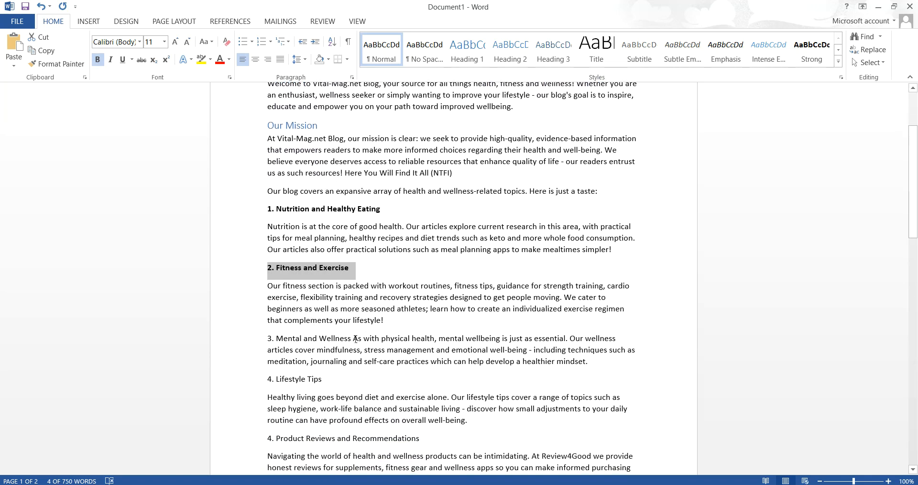
left_click(355, 339)
key("Return")
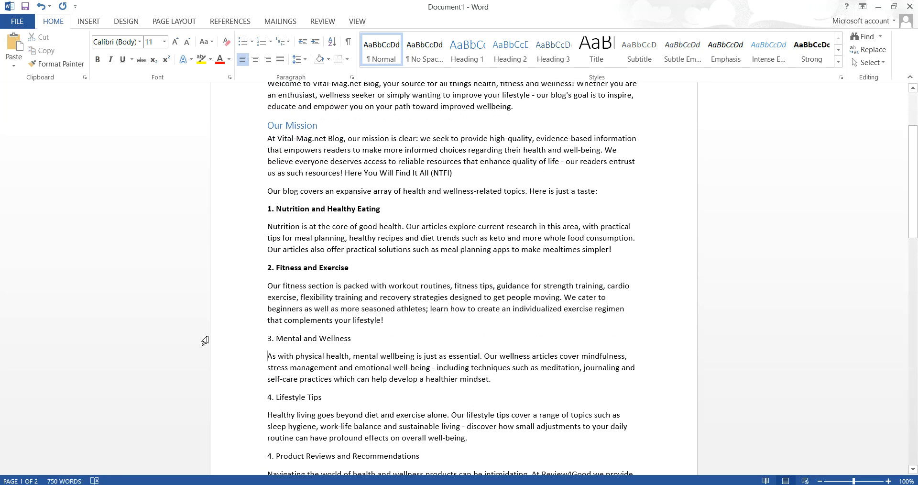
triple_click(305, 337)
key("ctrl+b")
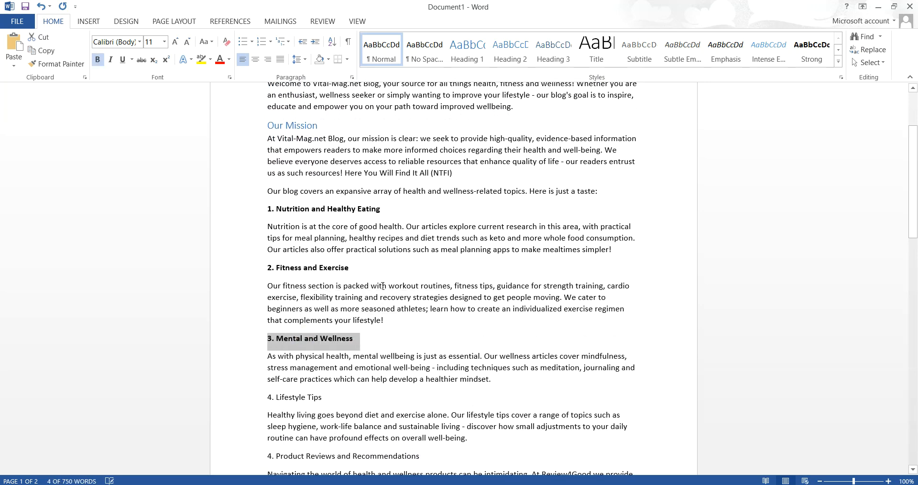
Make the Lifestyle Tips and Product Reviews and Recommendations lines bold
scroll(358, 313, "down", 3)
triple_click(307, 312)
key("ctrl+b")
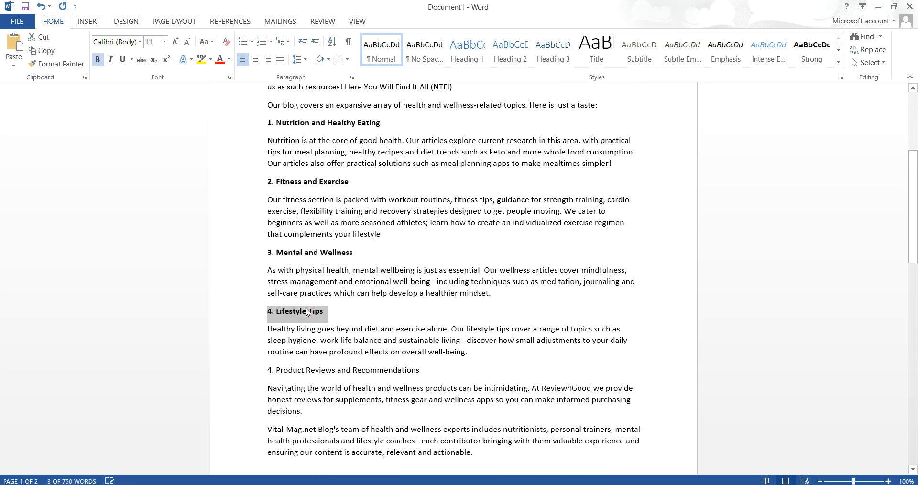
triple_click(316, 370)
key("ctrl+b")
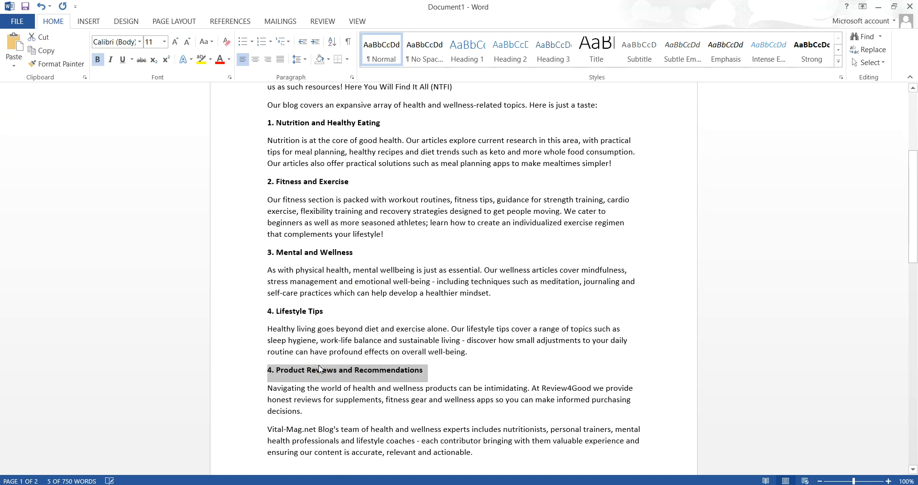
Apply the Heading 2 style to the Success Stories line on the second page
scroll(358, 403, "down", 8)
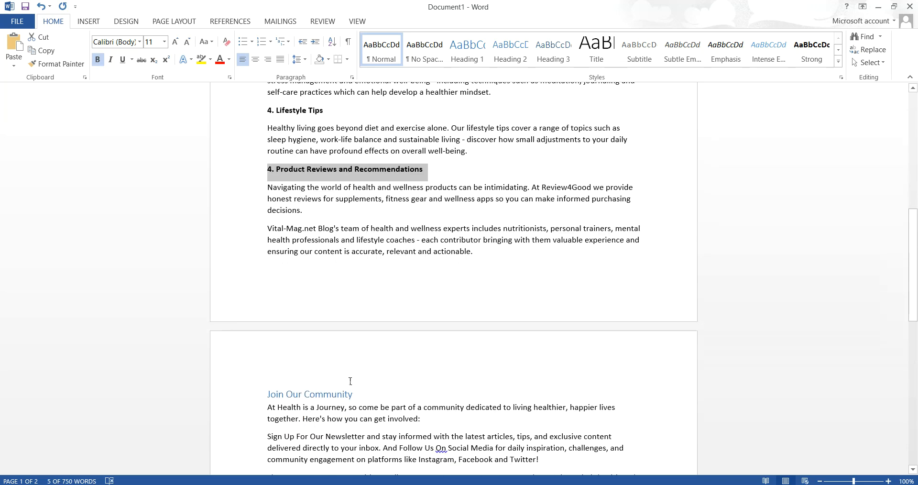
scroll(330, 380, "down", 1)
scroll(332, 378, "up", 2)
scroll(334, 376, "down", 5)
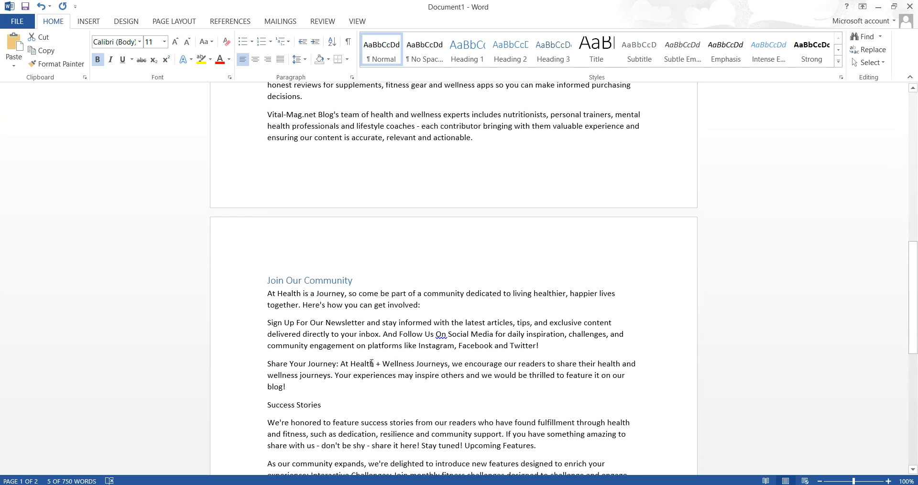
scroll(473, 380, "down", 1)
triple_click(303, 373)
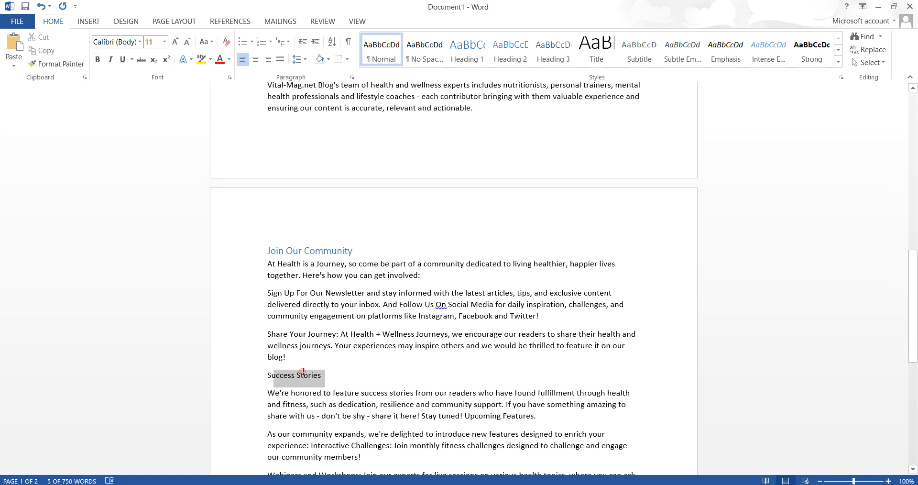
left_click(519, 59)
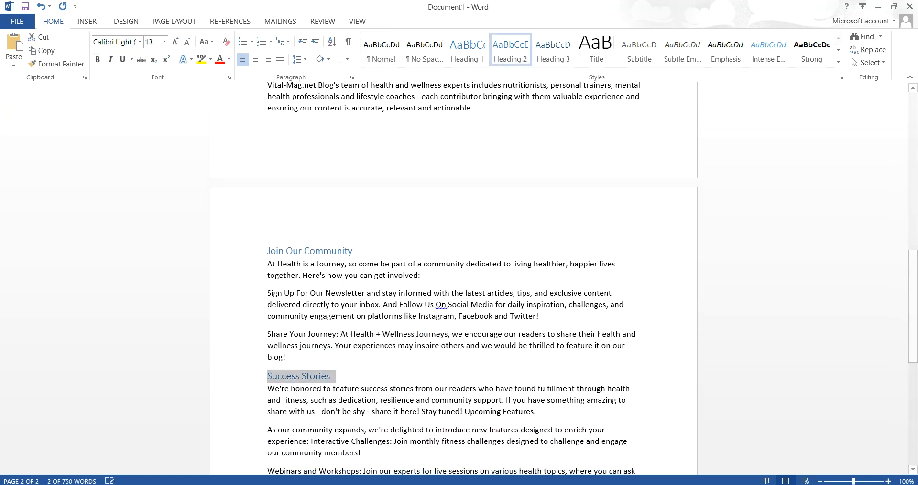
Switch to Perplexity and copy the What You'll Find Here heading from the original answer
key("alt+Tab")
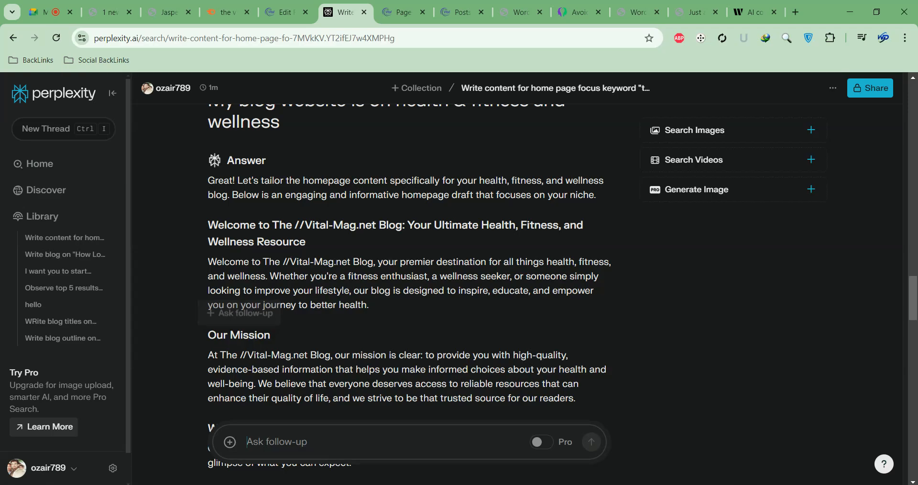
scroll(500, 318, "down", 6)
scroll(498, 313, "up", 2)
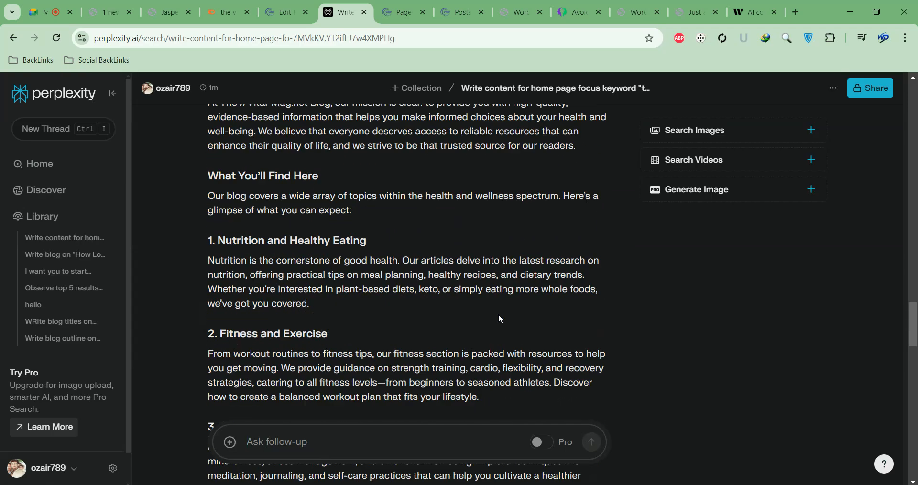
double_click(285, 188)
triple_click(286, 188)
key("ctrl+c")
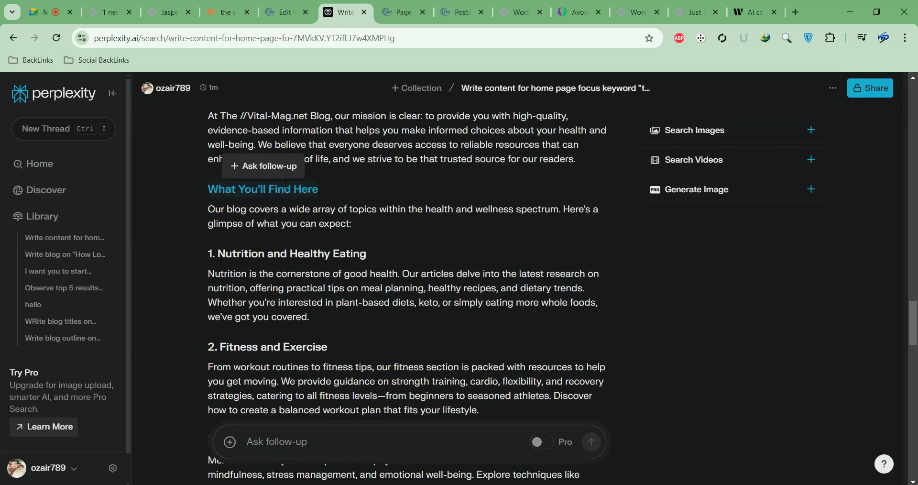
In Word, insert What You'll Find Here as plain text on its own line below the mission paragraph and apply the Heading 2 style
key("alt+Tab")
scroll(313, 191, "up", 10)
scroll(318, 206, "up", 5)
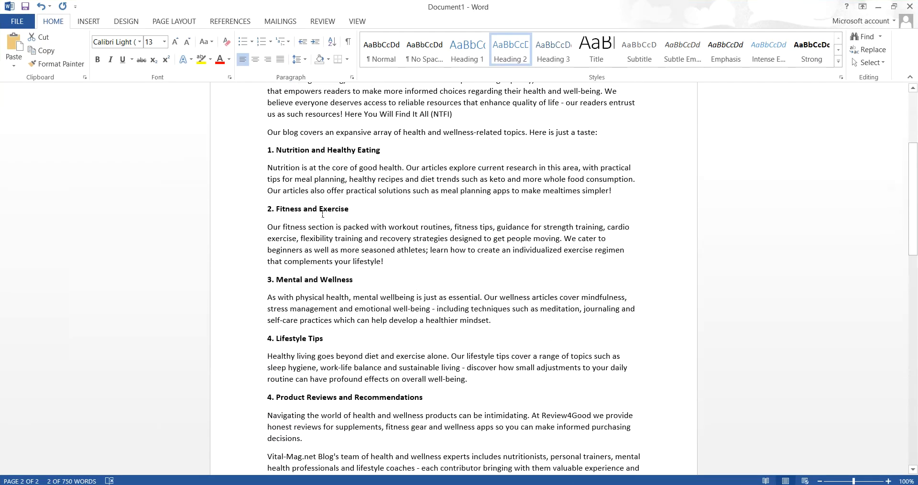
left_click(459, 234)
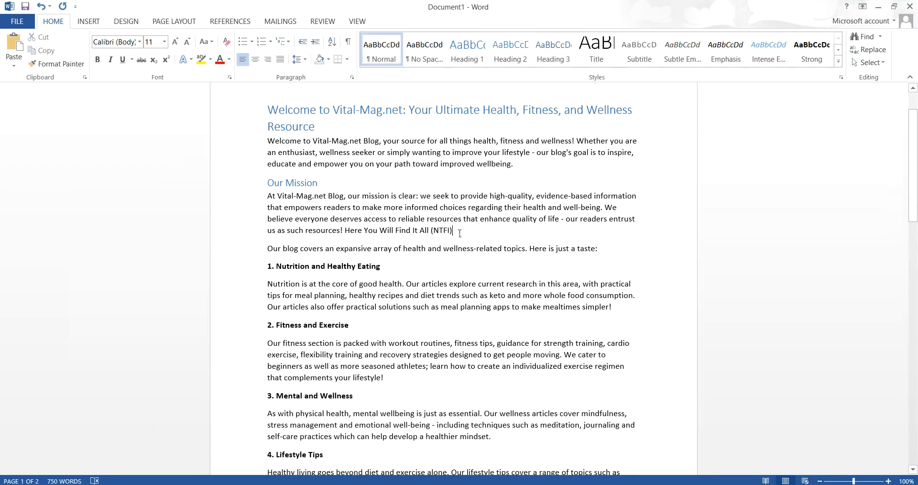
key("Return")
key("Return")
key("ctrl+v")
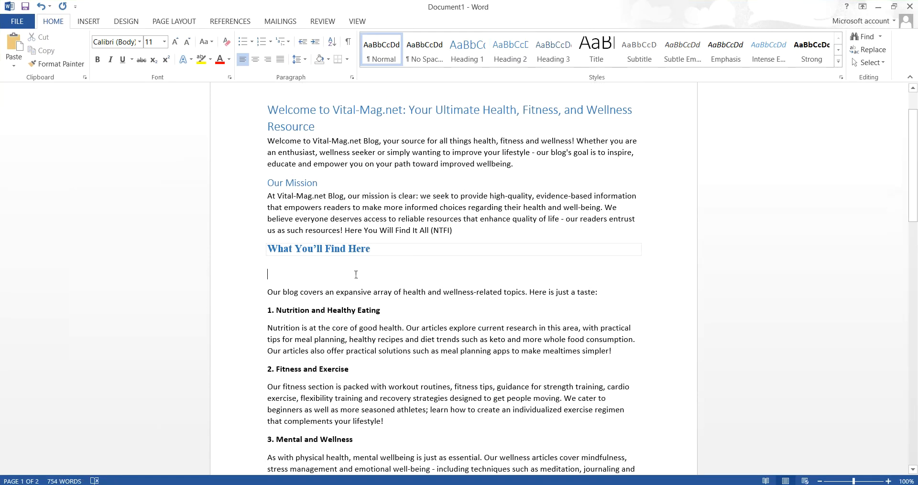
key("ctrl+z")
right_click(278, 249)
left_click(336, 300)
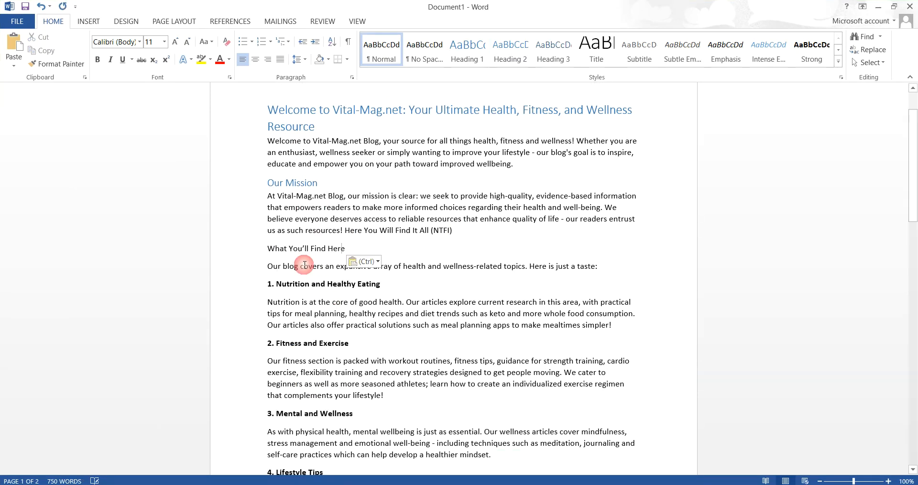
triple_click(300, 248)
left_click(522, 66)
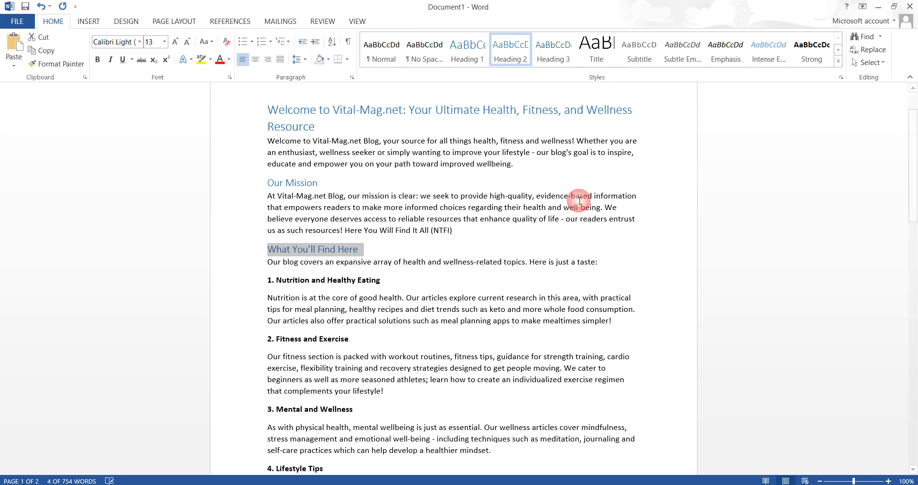
Compare the expert contributors, community and success stories sections in Word with the original answer in Perplexity
scroll(429, 374, "down", 10)
scroll(429, 374, "down", 5)
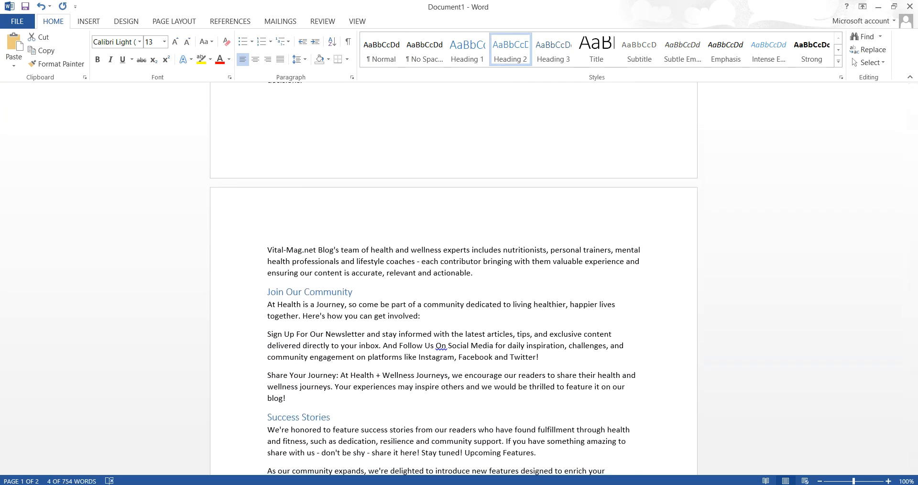
left_click(576, 484)
scroll(474, 231, "down", 12)
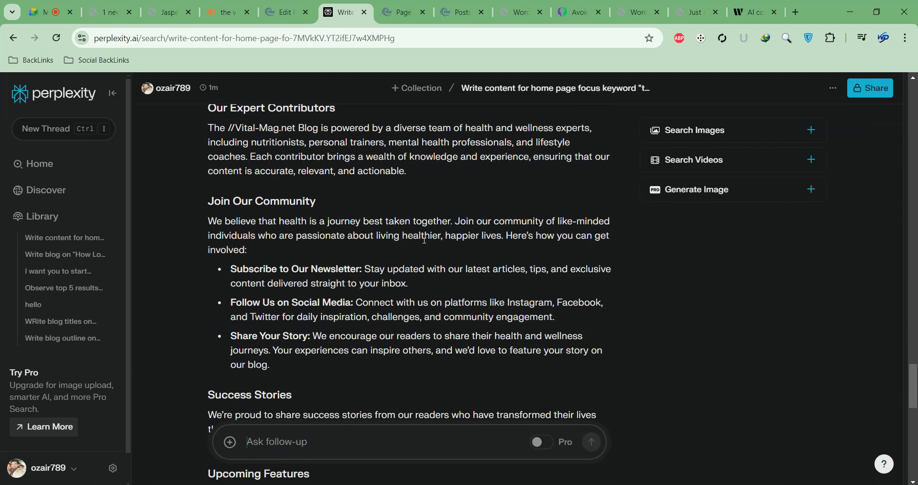
scroll(424, 240, "down", 1)
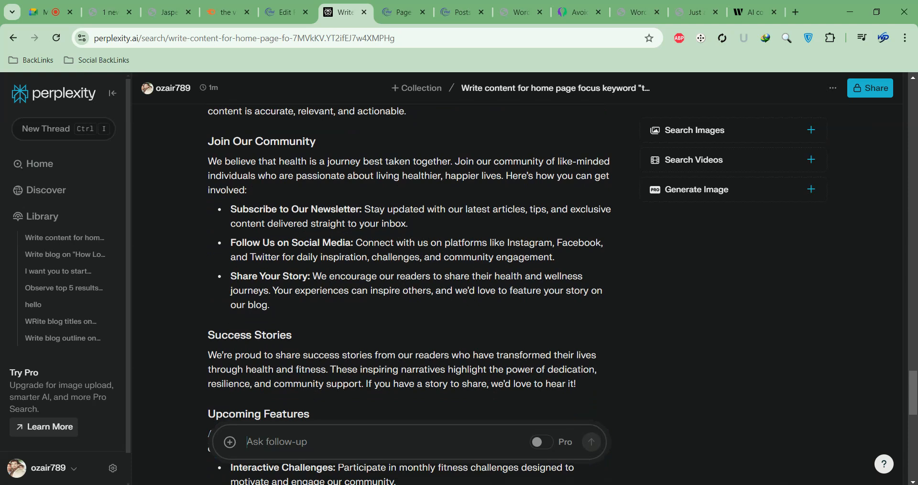
mouse_move(617, 484)
left_click(526, 484)
left_click(526, 484)
left_click(526, 483)
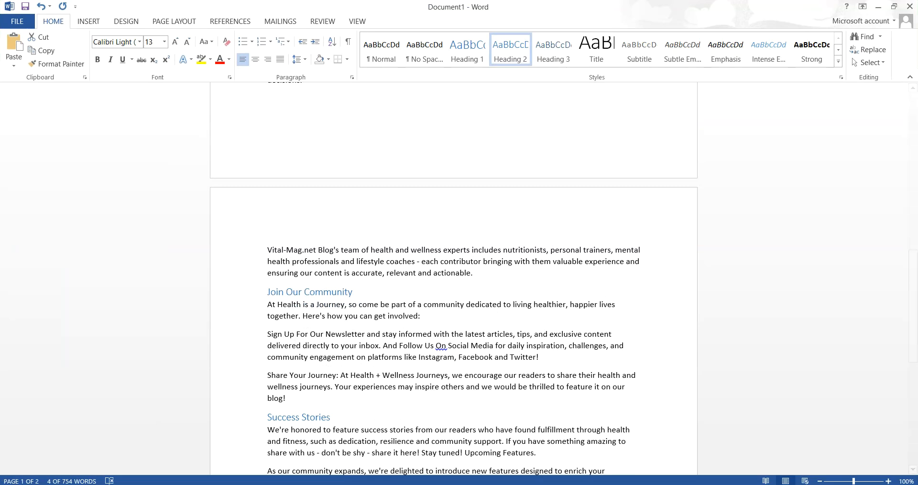
Copy the Upcoming Features heading from the original answer in Perplexity
key("alt+Tab")
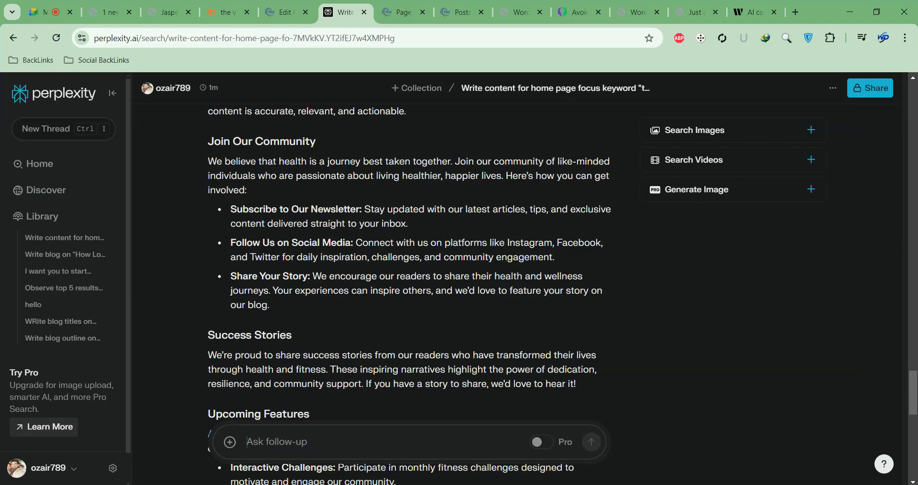
scroll(502, 366, "down", 5)
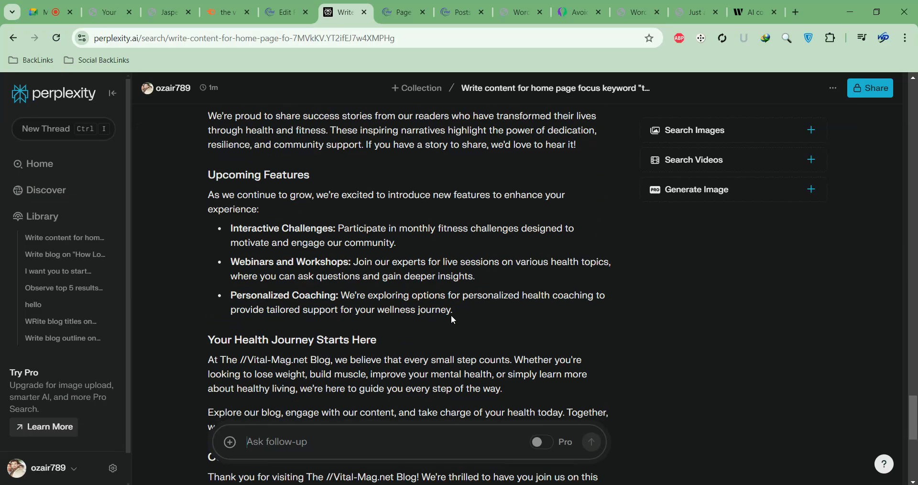
triple_click(256, 176)
key("super+c")
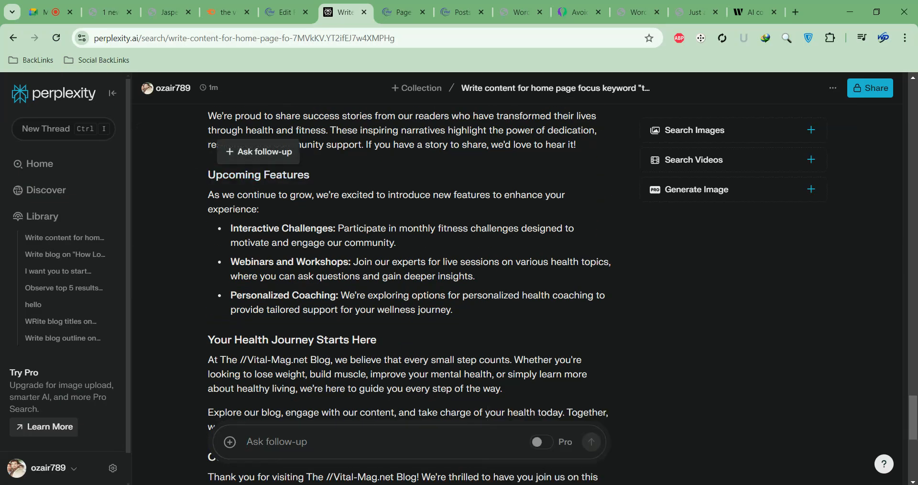
Compare the Upcoming Features section and the sections around it in Word with the original answer in Perplexity
key("alt+Tab")
scroll(417, 310, "down", 5)
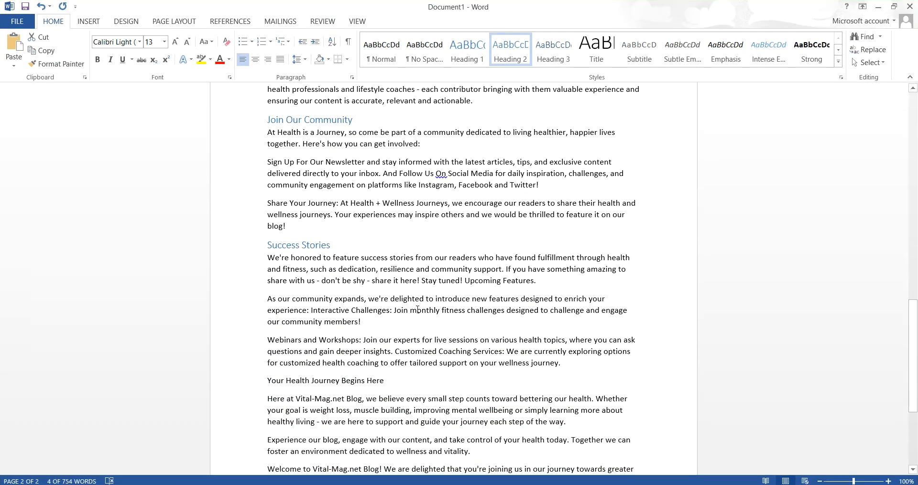
key("alt+Tab")
scroll(452, 285, "down", 3)
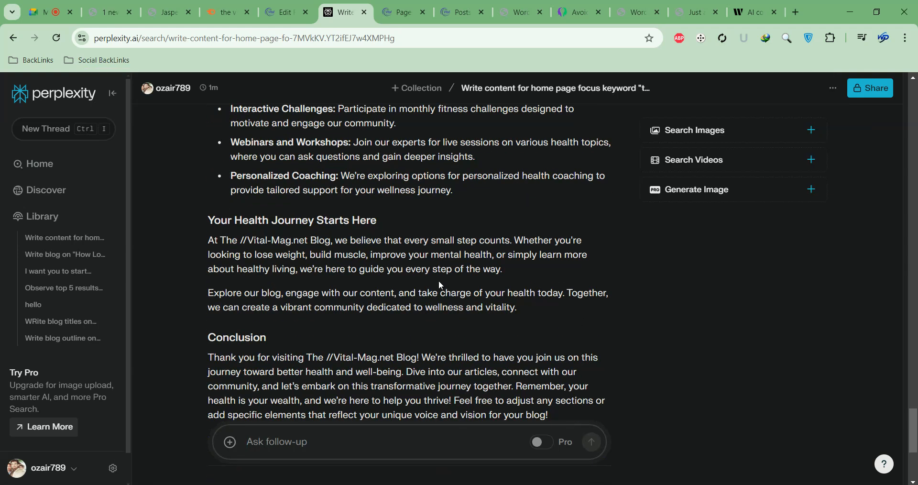
scroll(438, 280, "down", 1)
scroll(437, 281, "up", 7)
scroll(436, 283, "down", 3)
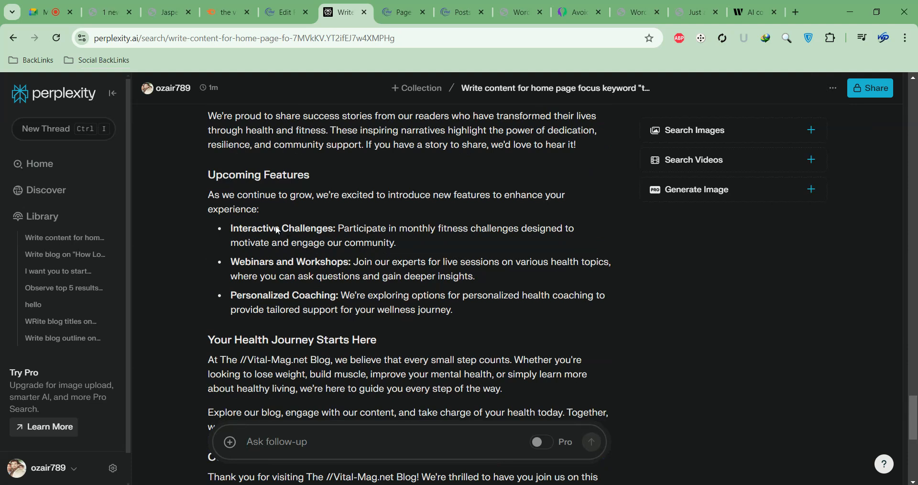
key("alt+Tab")
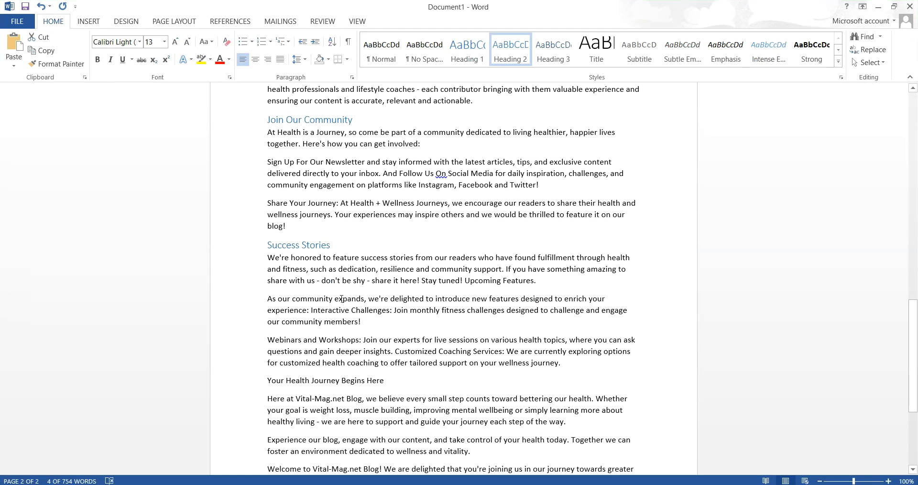
left_click(365, 321)
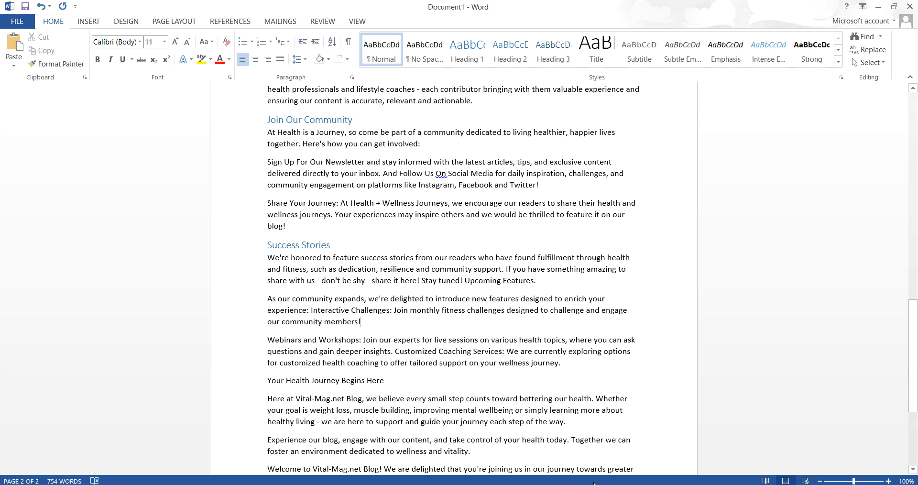
key("alt+Tab")
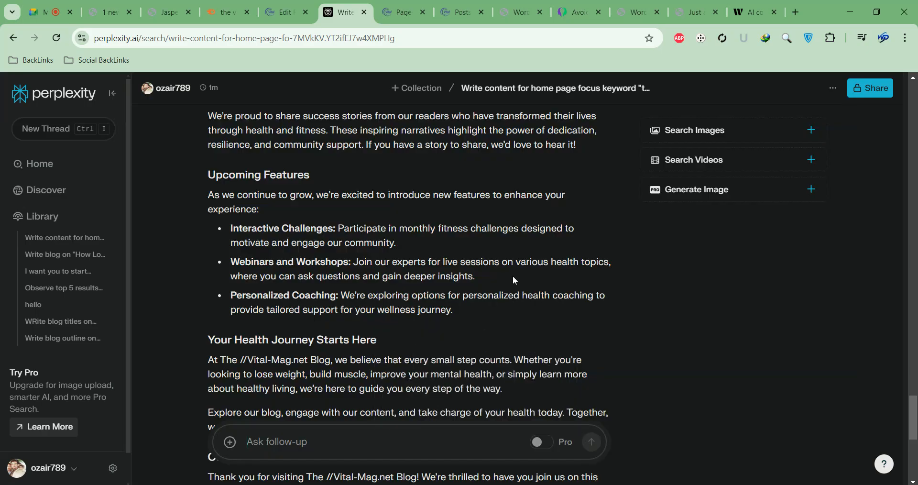
scroll(514, 280, "up", 3)
In Word, insert Upcoming Features as plain text on its own line below the Success Stories paragraph and apply the Heading 2 style
key("alt+Tab")
left_click(539, 282)
key("Return")
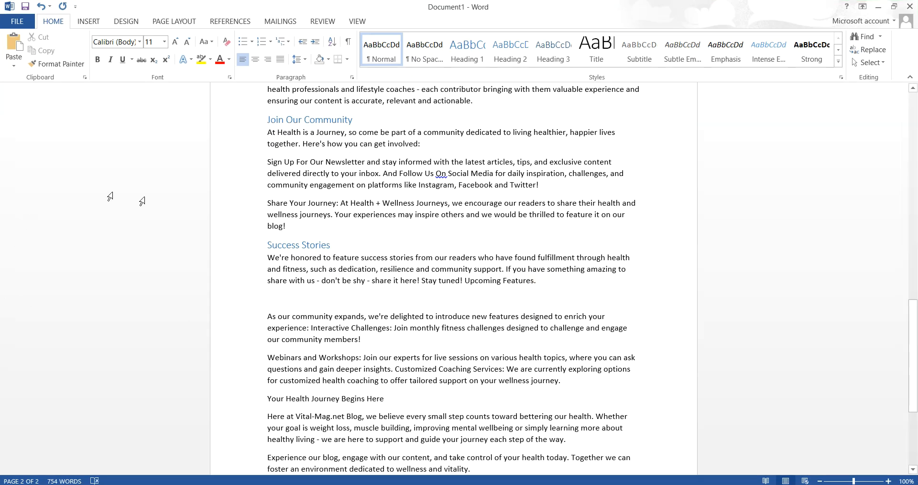
right_click(278, 296)
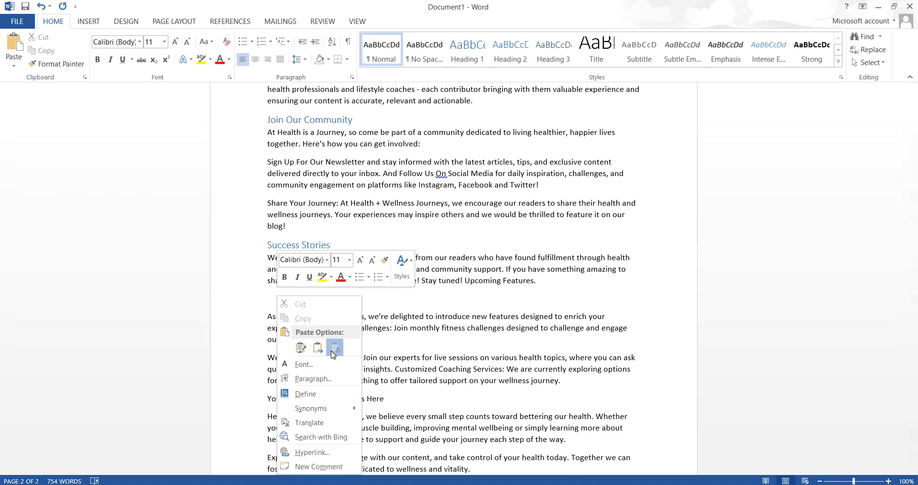
left_click(333, 349)
double_click(318, 301)
triple_click(318, 301)
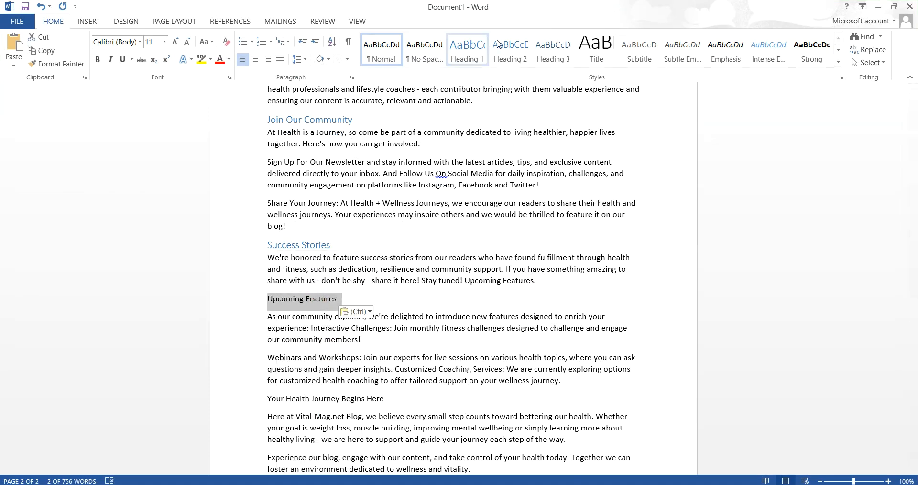
left_click(510, 48)
Compare the closing sections in Word, from the health journey heading to the final paragraph, with the original answer in Perplexity
scroll(444, 301, "down", 2)
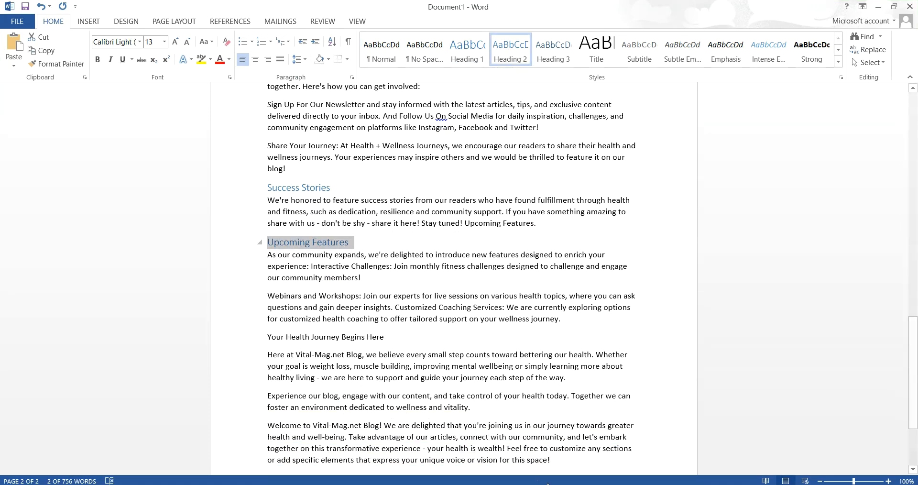
key("alt+Tab")
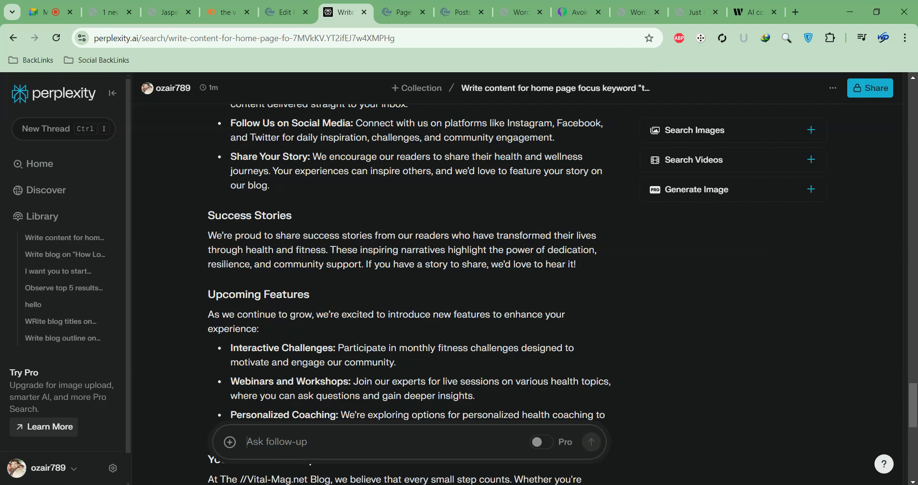
scroll(445, 288, "down", 2)
scroll(444, 287, "down", 3)
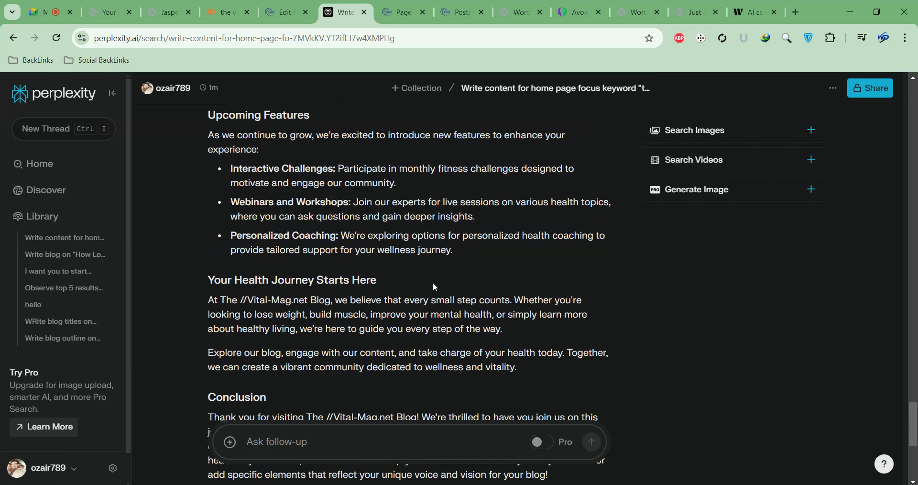
triple_click(319, 281)
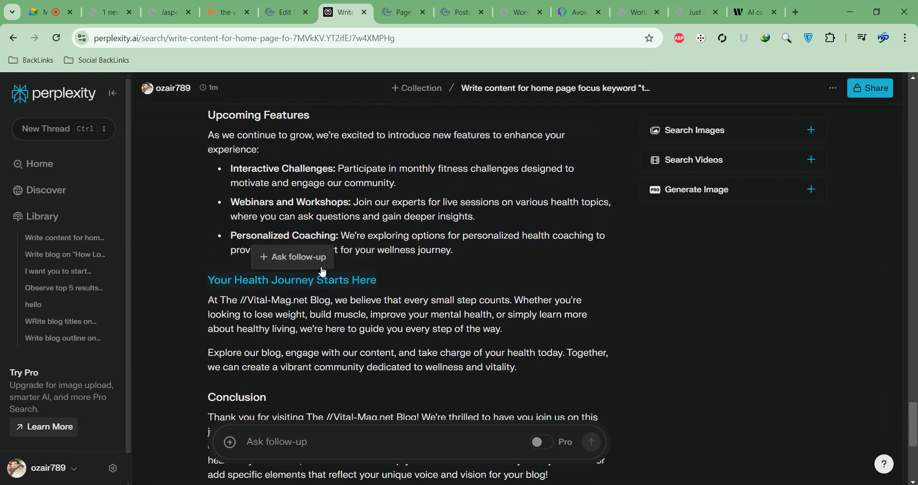
key("alt+Tab")
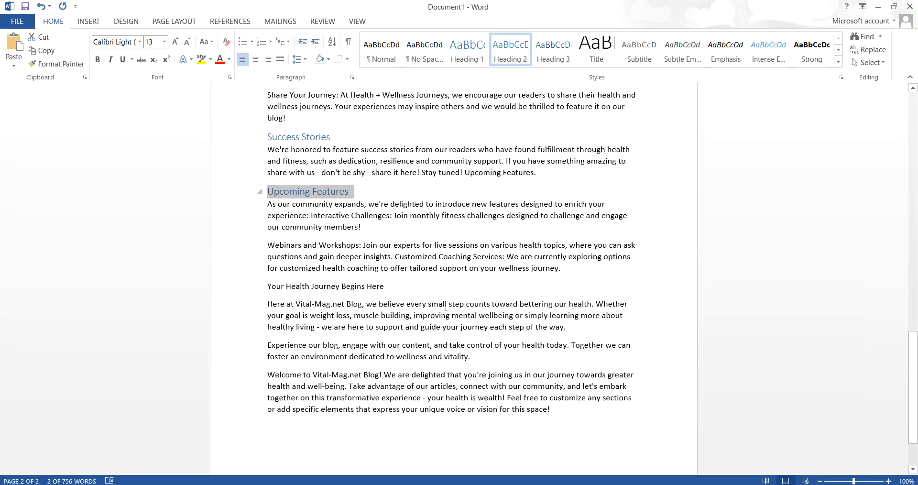
scroll(446, 306, "down", 1)
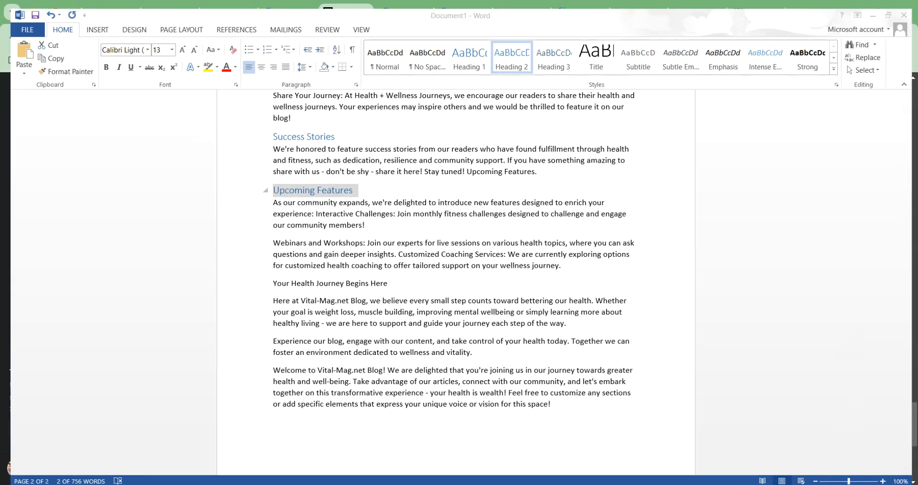
key("alt+Tab")
scroll(469, 351, "down", 3)
scroll(464, 352, "down", 4)
scroll(463, 352, "up", 5)
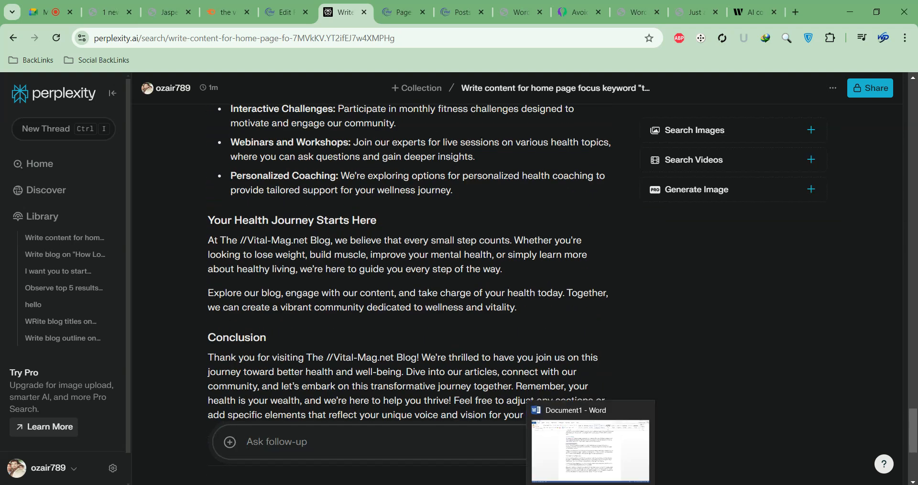
Switch to Word and apply the Heading 2 style to the Your Health Journey Begins Here line
key("alt+Tab")
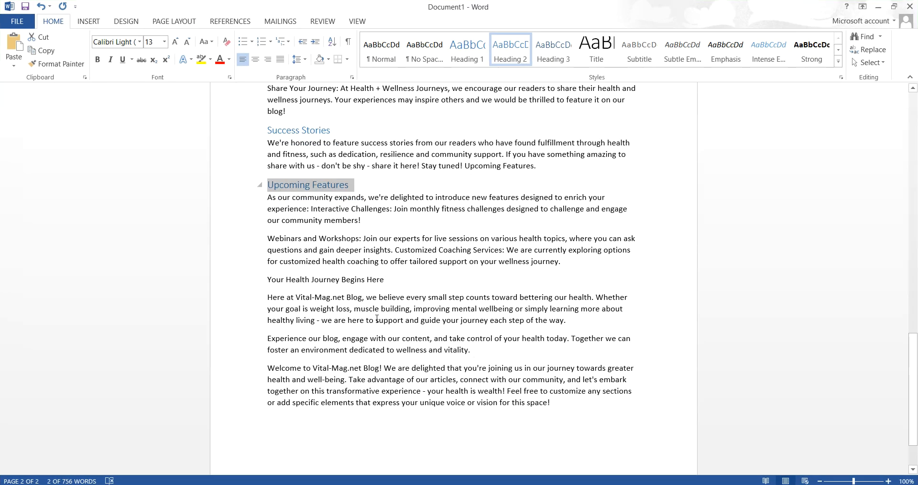
left_click_drag(333, 279, 385, 280)
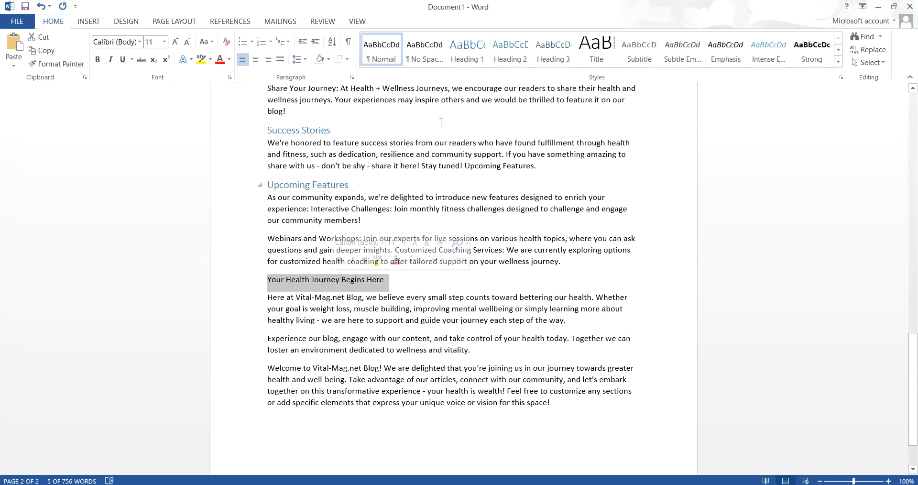
left_click(503, 54)
Add an empty line above the final paragraph in Word, and copy the Conclusion heading from the original answer in Perplexity
left_click(495, 347)
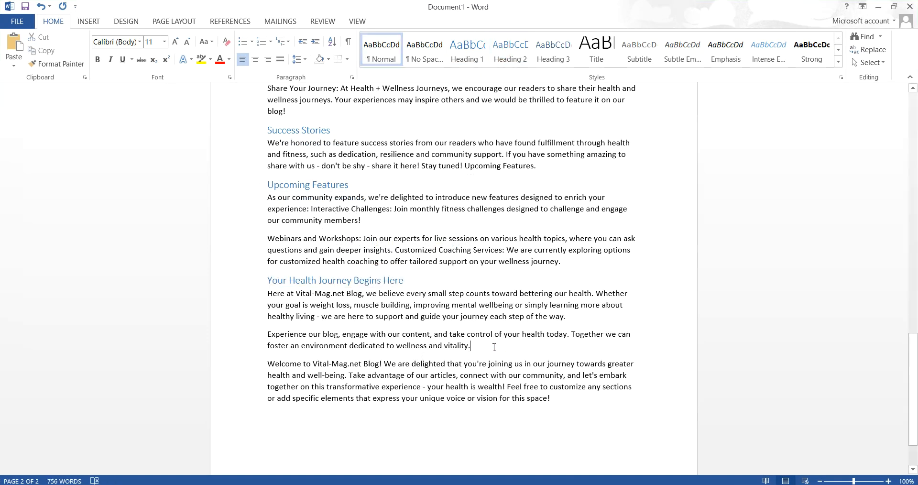
key("Return")
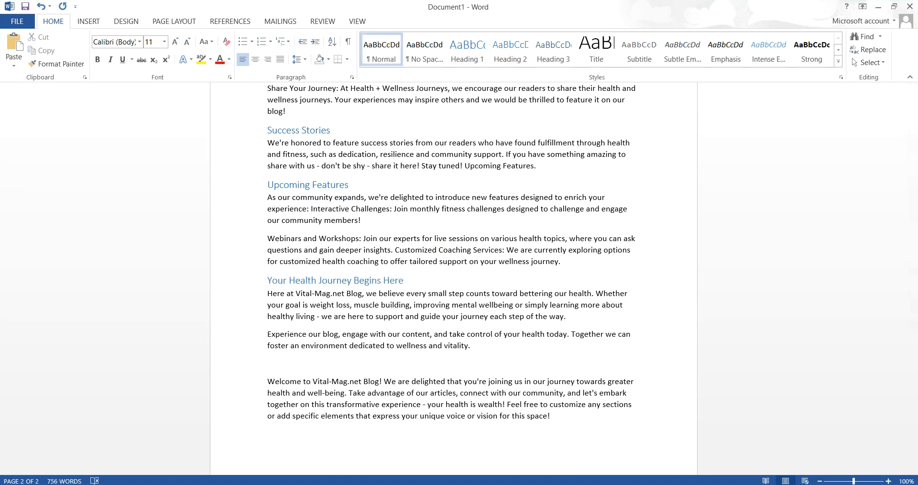
left_click(574, 484)
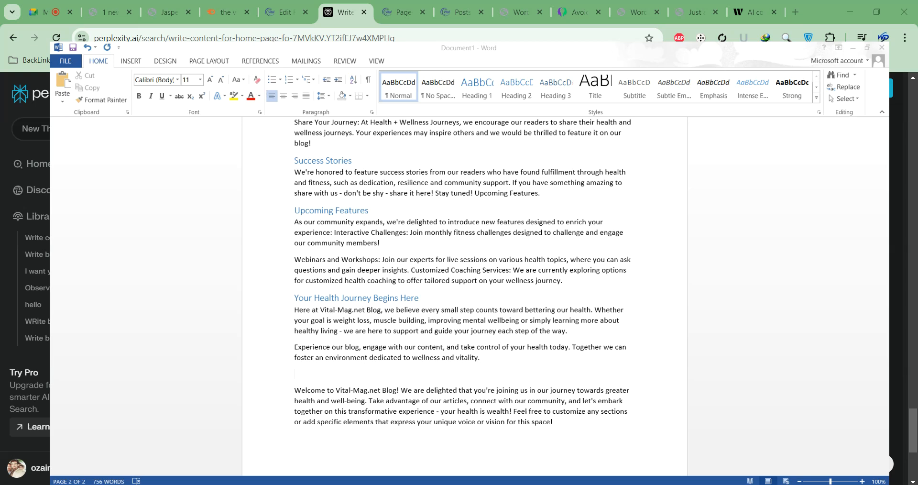
double_click(243, 338)
key("super+c")
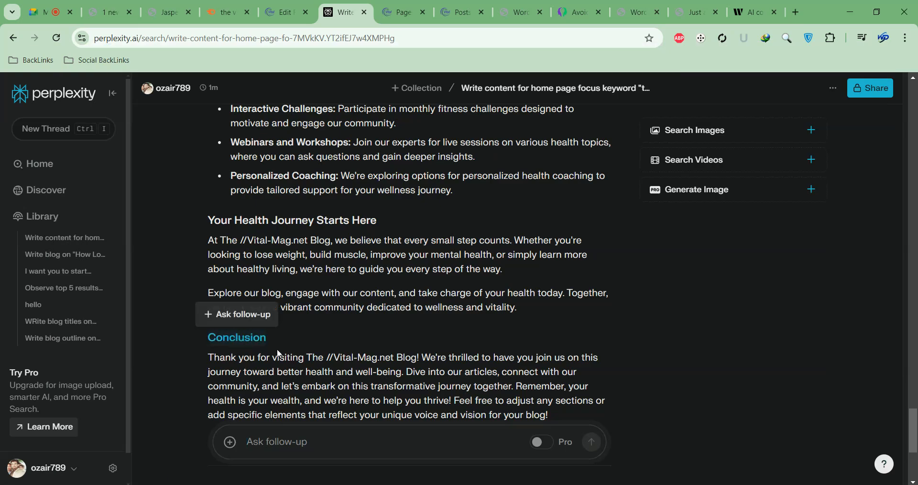
Switch to Word, paste Conclusion on the empty line above the final paragraph and apply the Heading 2 style
left_click(574, 484)
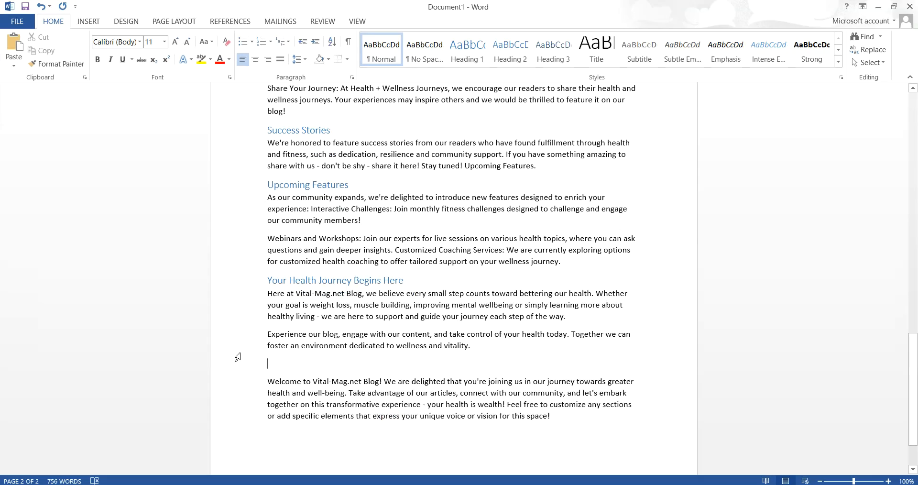
right_click(268, 364)
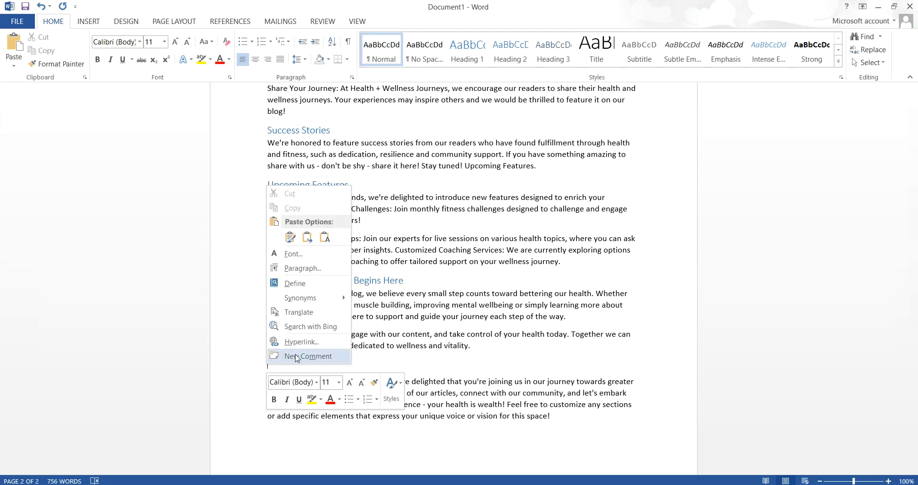
left_click(290, 237)
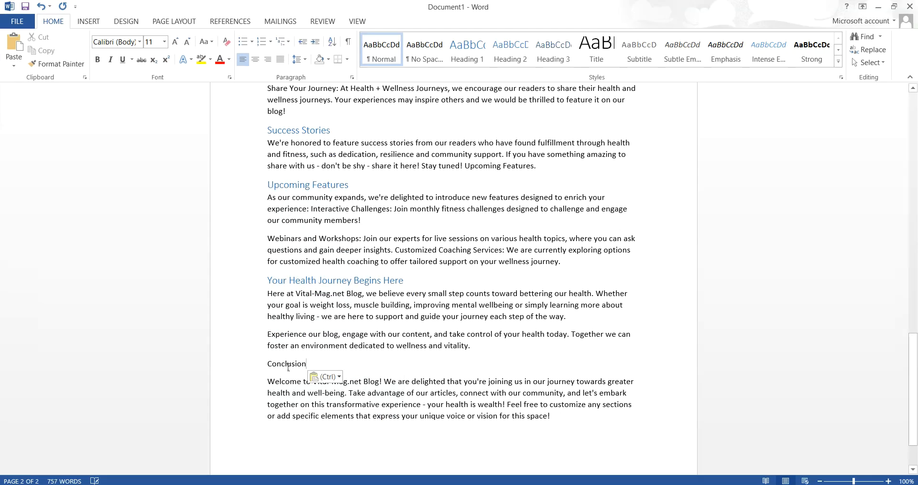
left_click(507, 53)
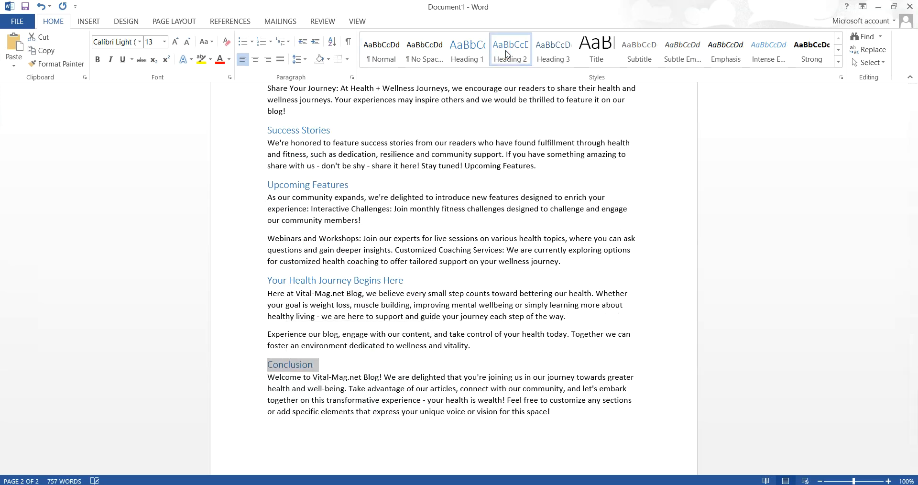
Copy the entire Word document and switch to the home page editor in WordPress
key("ctrl+a")
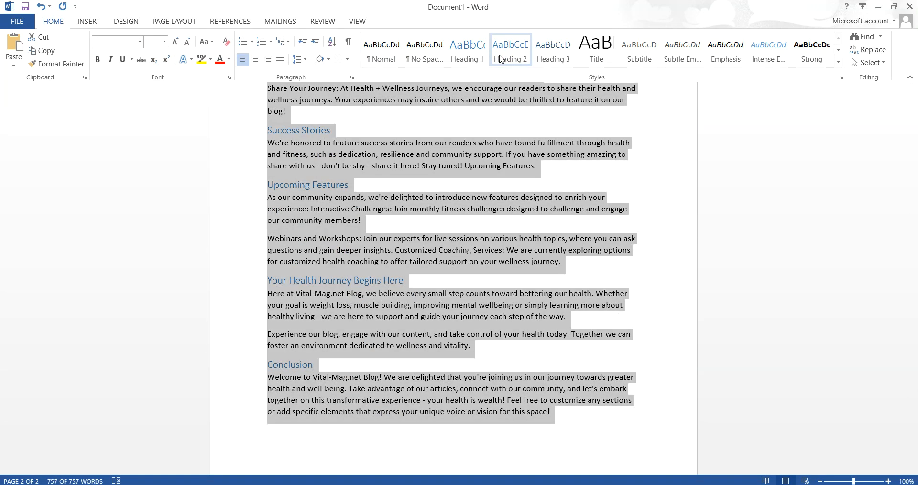
left_click(878, 7)
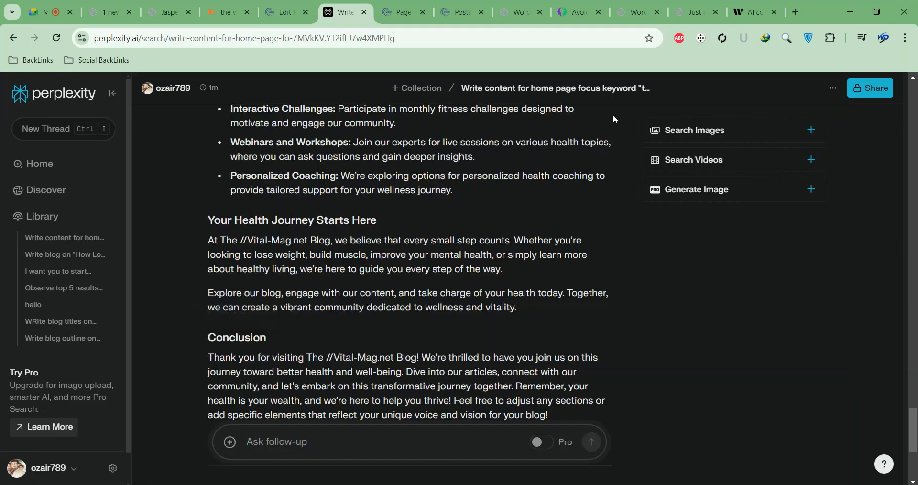
left_click(402, 13)
left_click(456, 15)
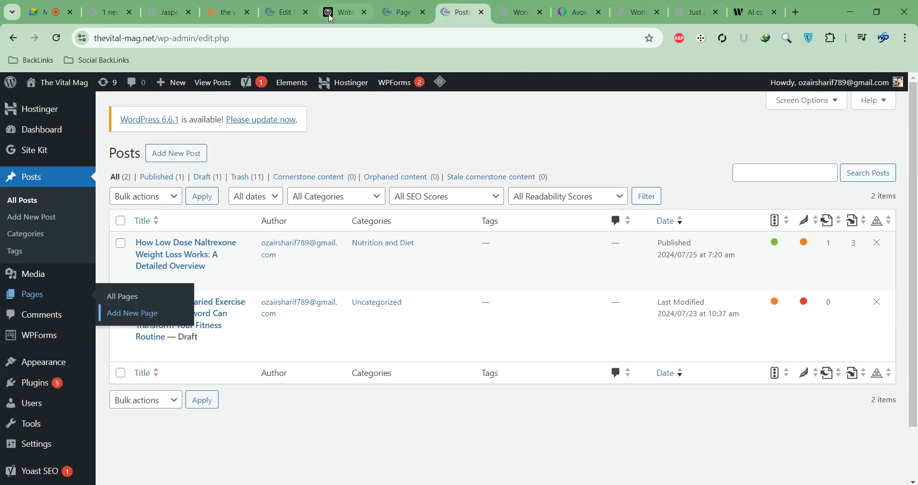
left_click(277, 18)
Replace the old unformatted text below the Nutrition and Diet section with the formatted content copied from Word
scroll(129, 246, "up", 1)
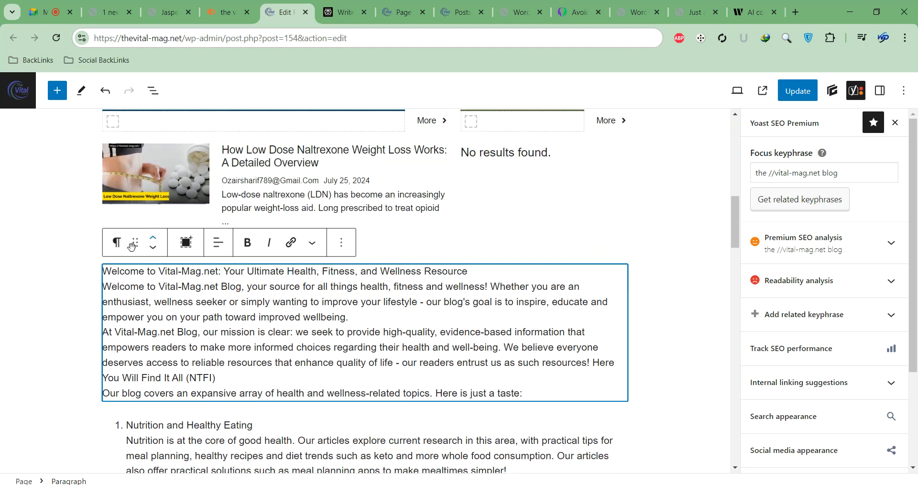
left_click_drag(105, 270, 579, 234)
key("BackSpace")
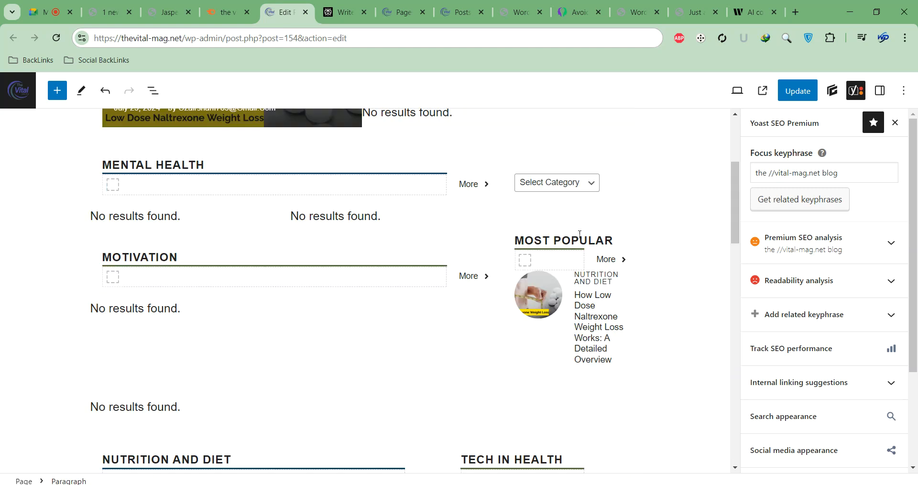
scroll(250, 295, "down", 5)
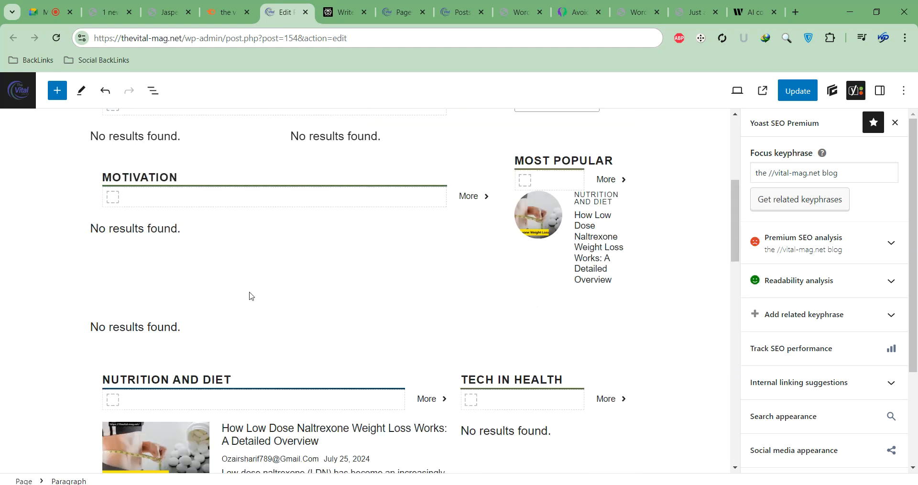
triple_click(229, 389)
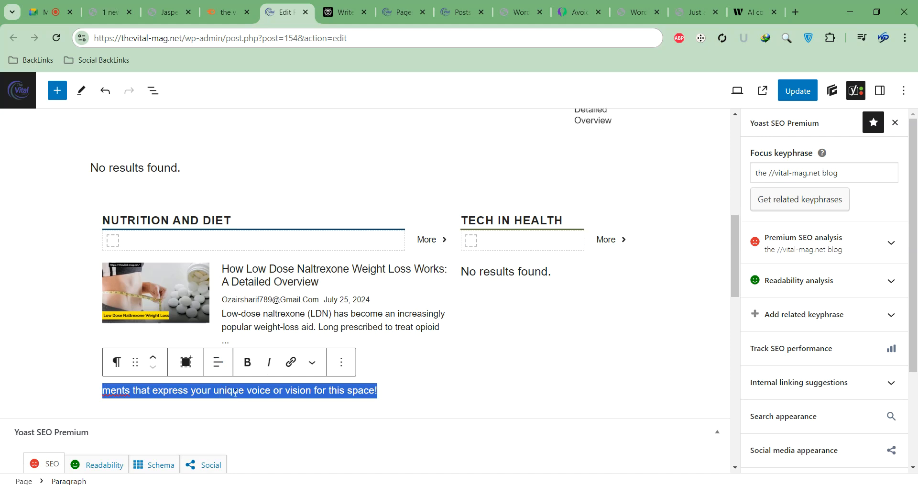
key("ctrl+z")
Change the Welcome to Vital-Mag.net heading at the start of the pasted content from Heading 1 to Heading 2
scroll(401, 218, "up", 10)
scroll(400, 218, "up", 10)
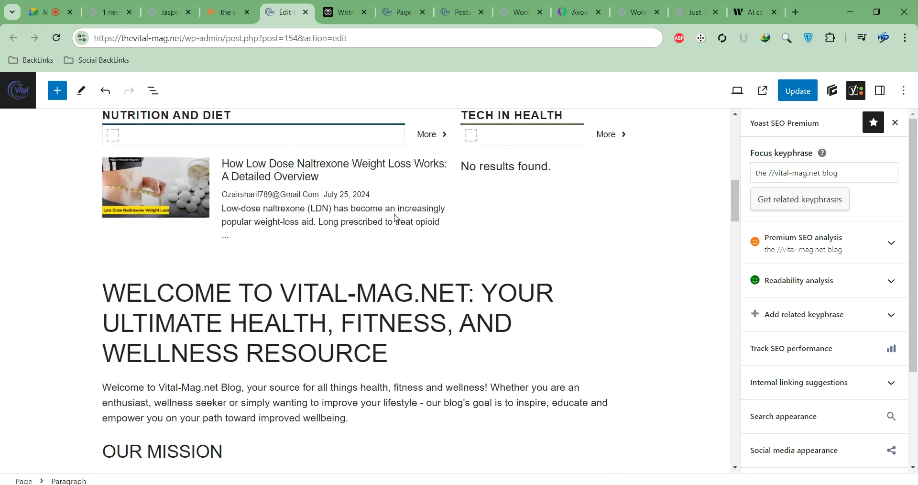
triple_click(227, 351)
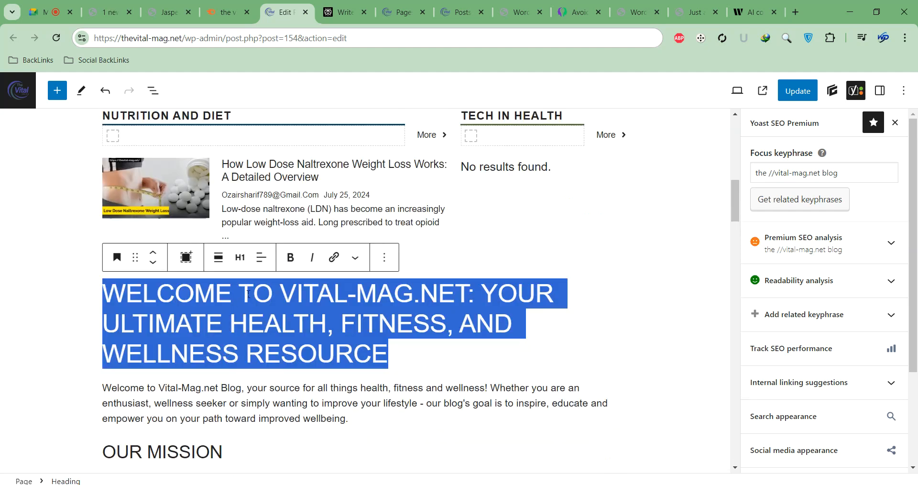
left_click(240, 257)
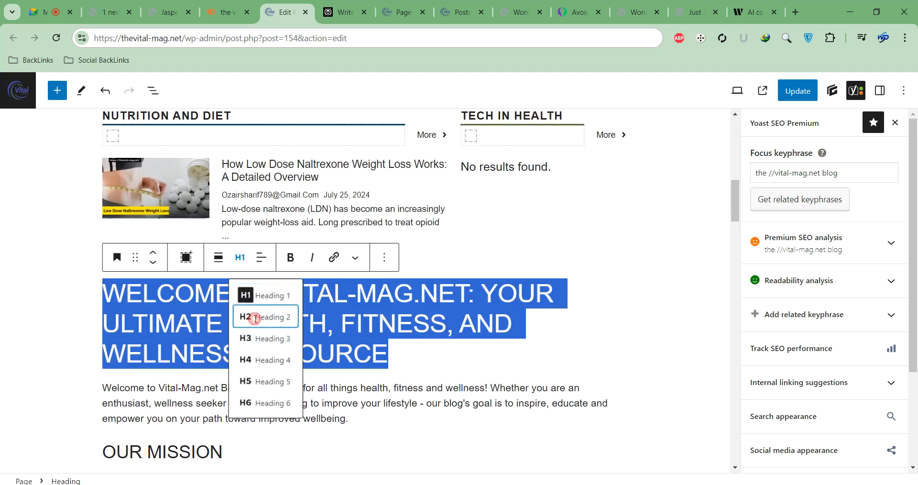
left_click(255, 318)
left_click(411, 326)
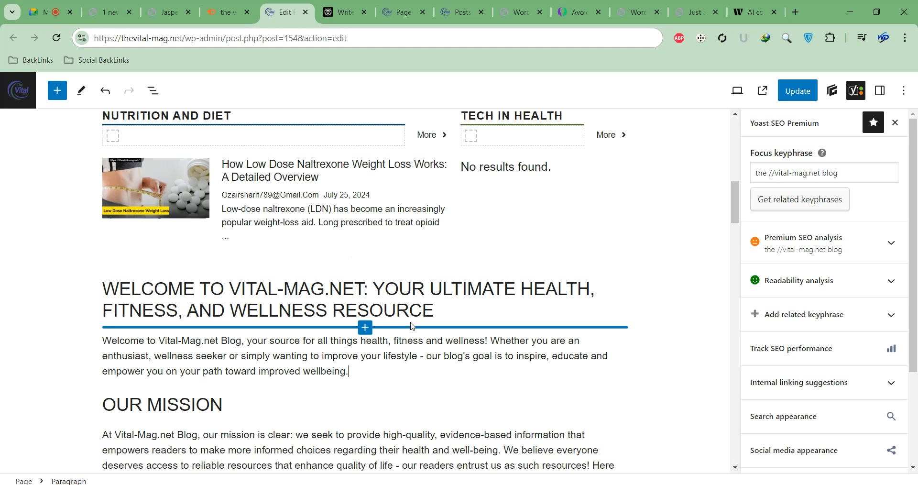
Expand the Premium SEO analysis and review its listed problems together with the pasted home page content
left_click(828, 236)
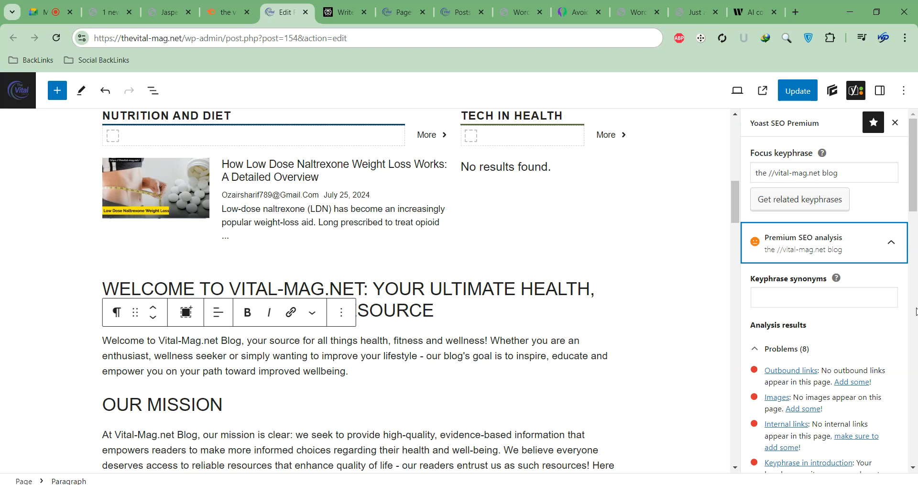
scroll(865, 325, "down", 5)
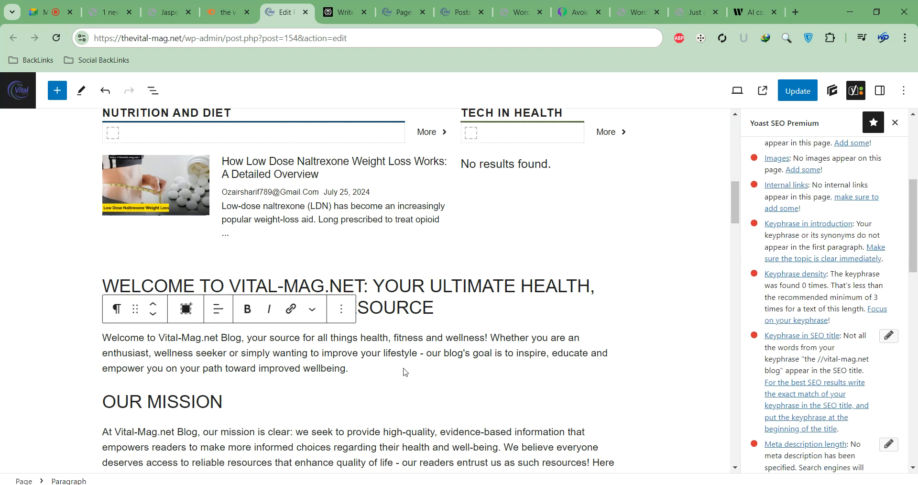
scroll(401, 370, "down", 15)
scroll(404, 373, "down", 15)
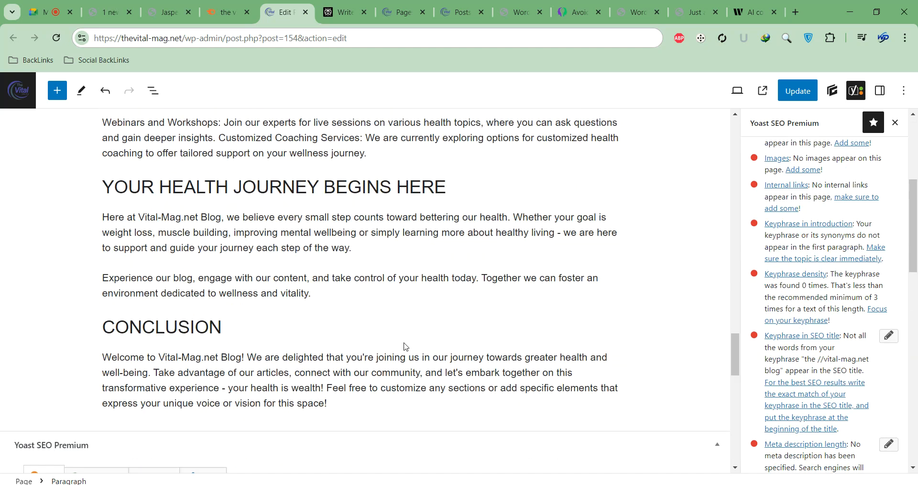
scroll(410, 317, "up", 20)
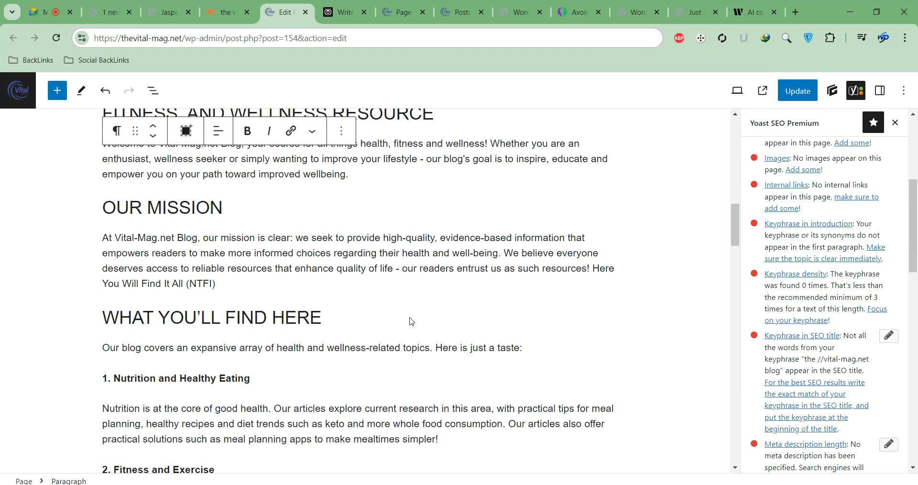
scroll(583, 338, "down", 4)
scroll(815, 264, "down", 2)
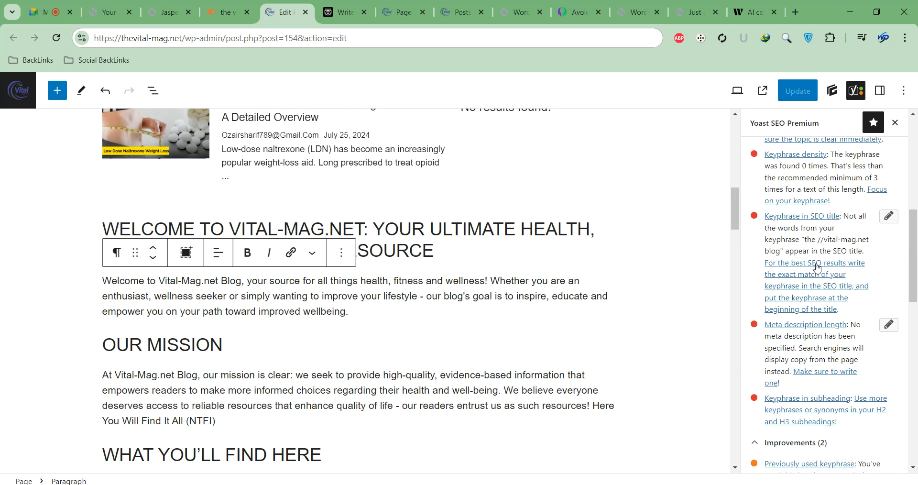
scroll(818, 268, "up", 6)
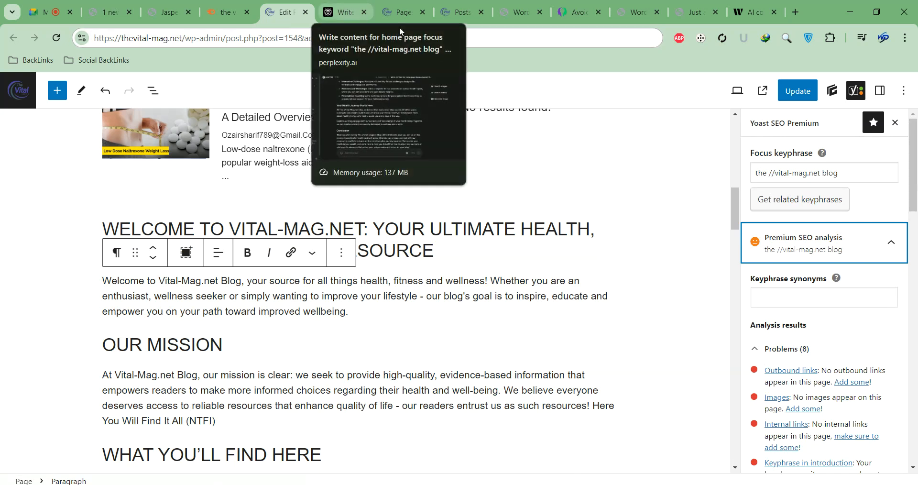
Open the saved designs page of PosterMyWall in a new browser tab
left_click(790, 14)
type("post")
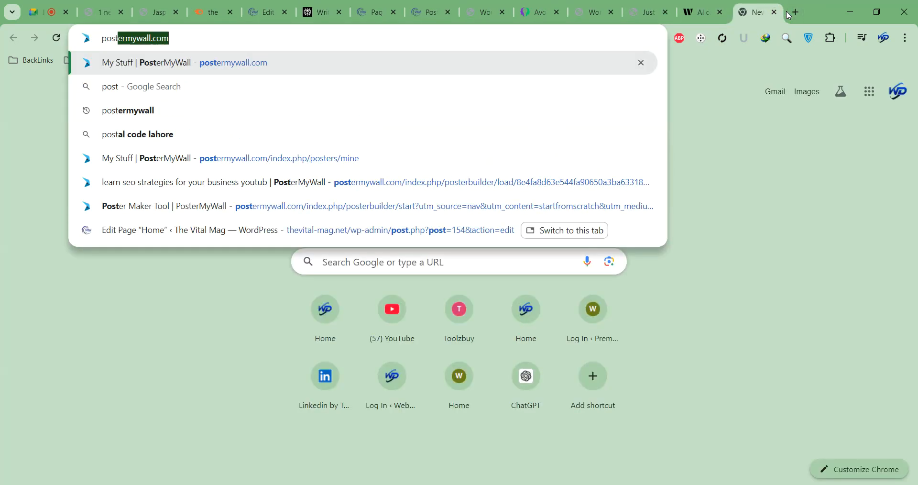
key("Return")
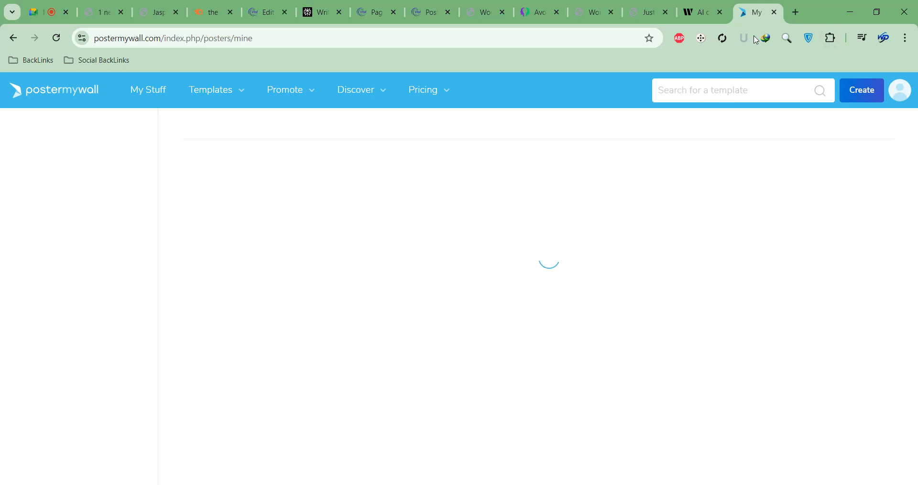
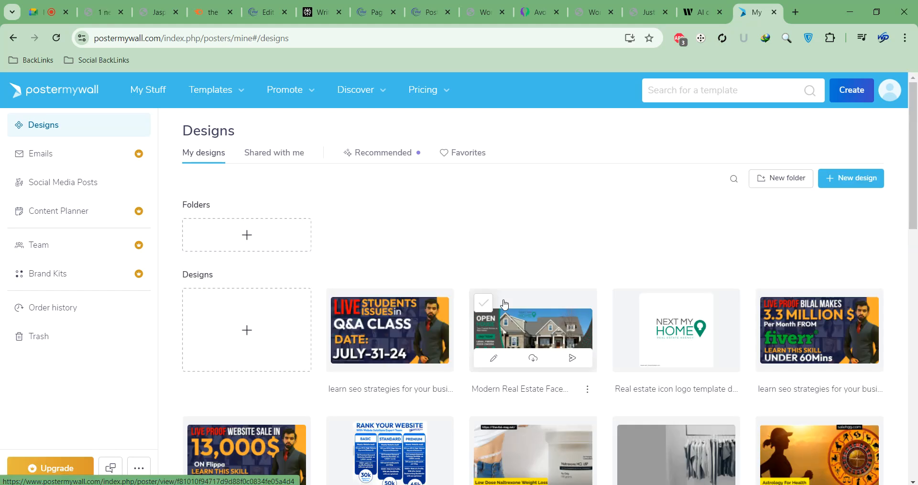
Look through the saved designs and open the Low Dose Naltrexone Weight Loss design, A New Design (1), for editing
scroll(454, 273, "down", 1)
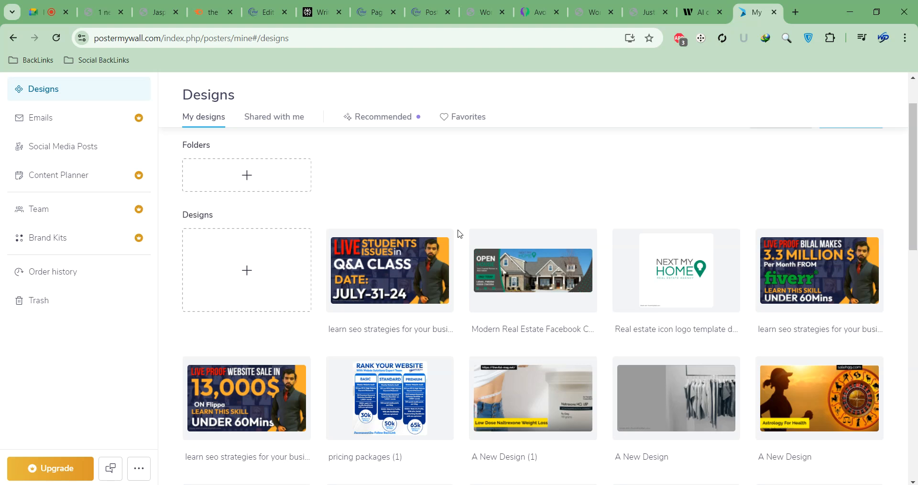
scroll(457, 233, "down", 2)
scroll(458, 233, "up", 1)
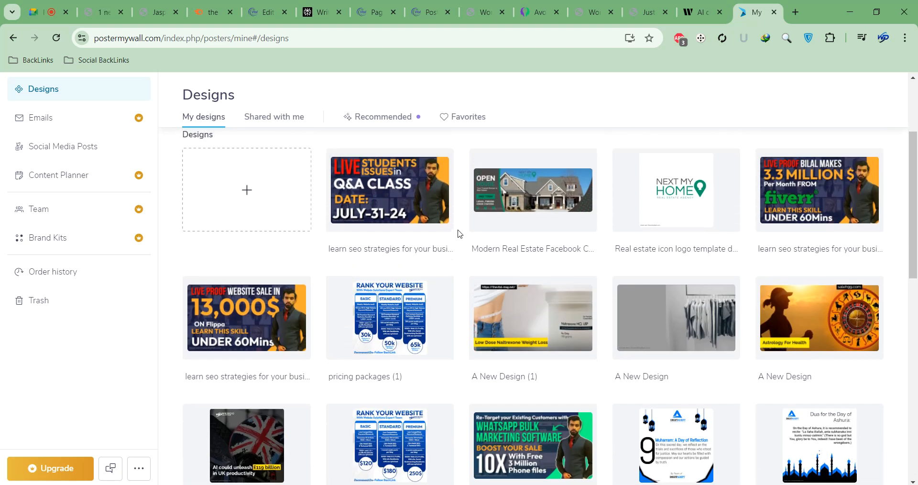
scroll(457, 234, "down", 2)
scroll(452, 236, "up", 5)
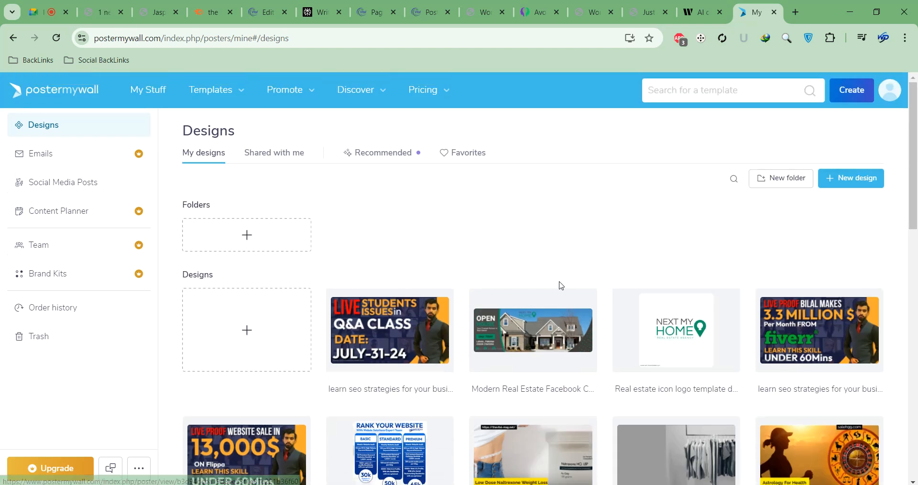
scroll(620, 265, "down", 2)
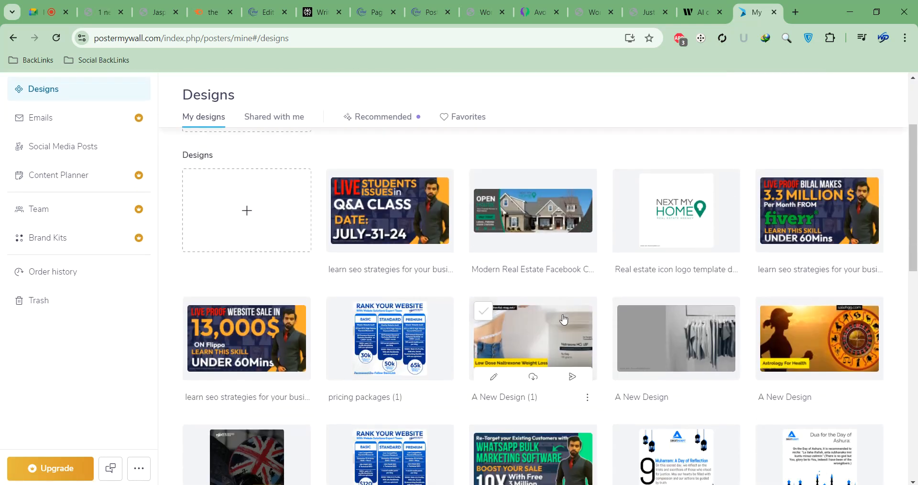
left_click(495, 366)
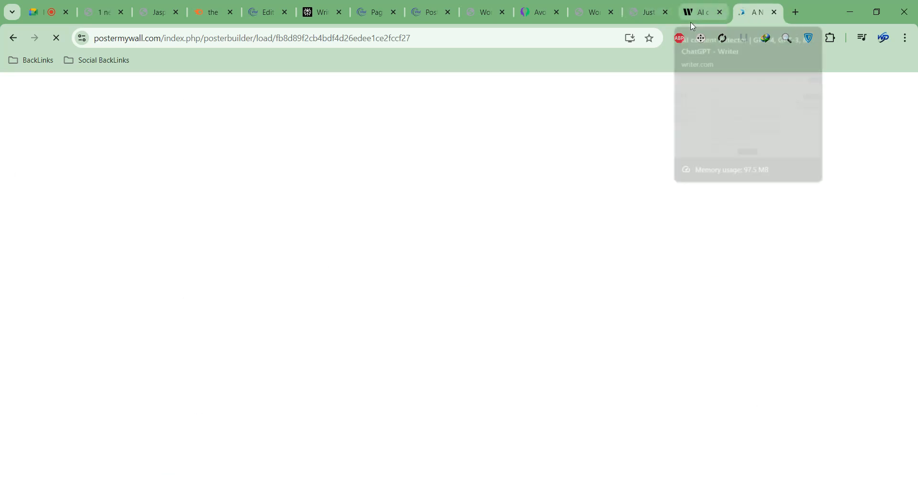
mouse_move(617, 483)
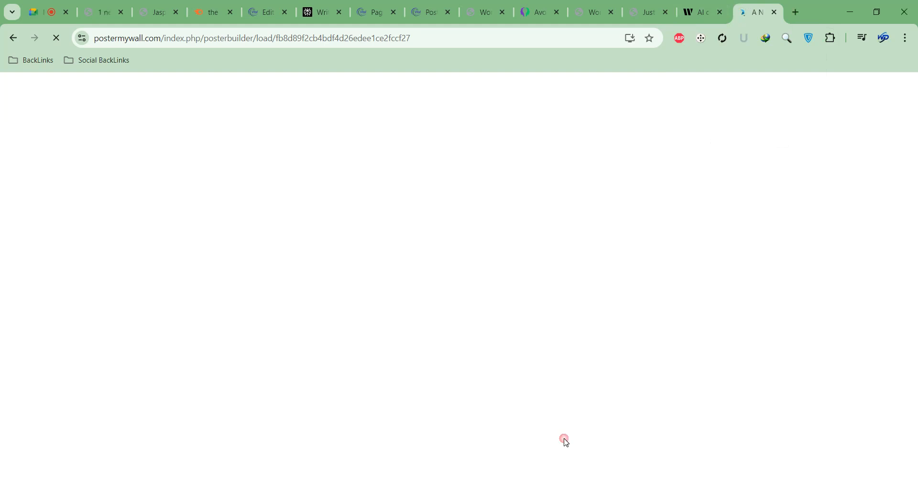
Return to the home page editor in WordPress and move its browser tab directly after the Pages list tab
left_click(526, 14)
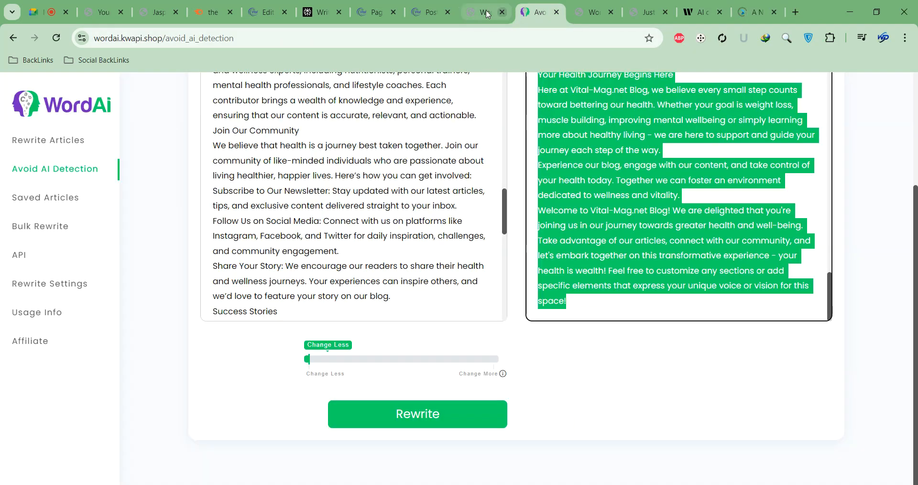
left_click(484, 12)
left_click(417, 14)
left_click(375, 13)
left_click(417, 13)
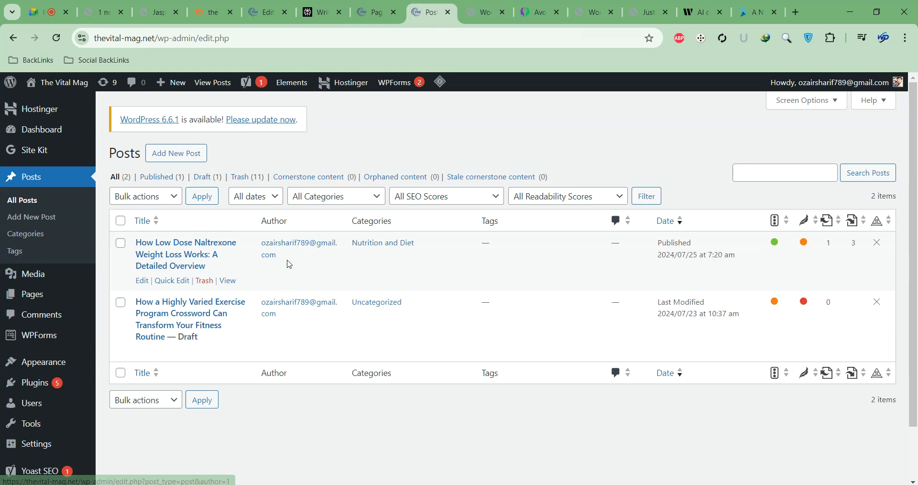
left_click(355, 15)
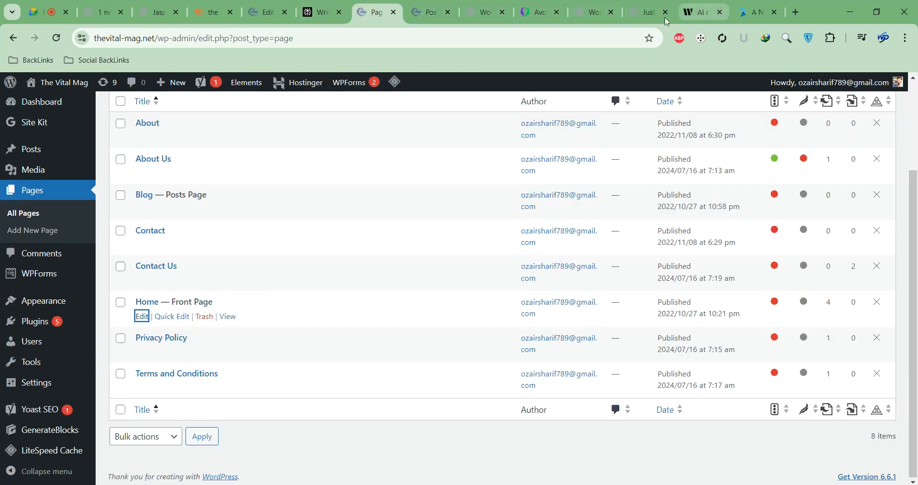
left_click_drag(262, 13, 392, 19)
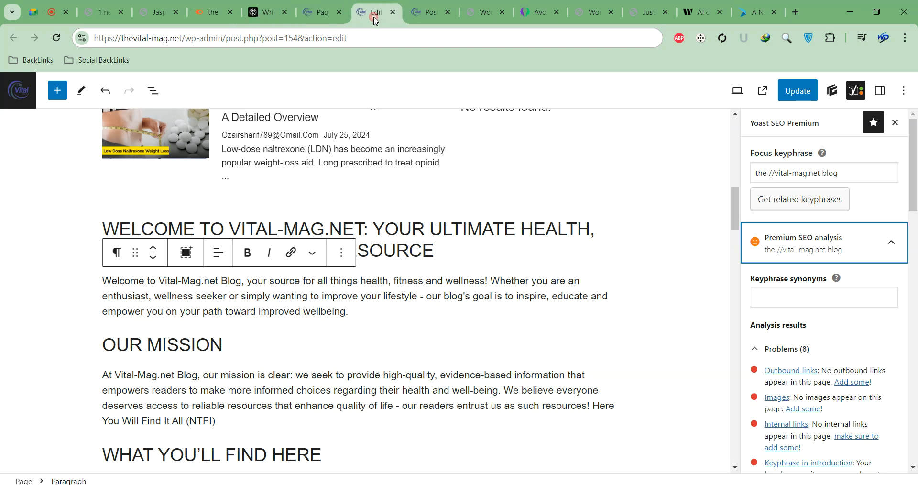
Add an empty block after the introductory paragraph of the Join Our Community section
scroll(405, 287, "down", 10)
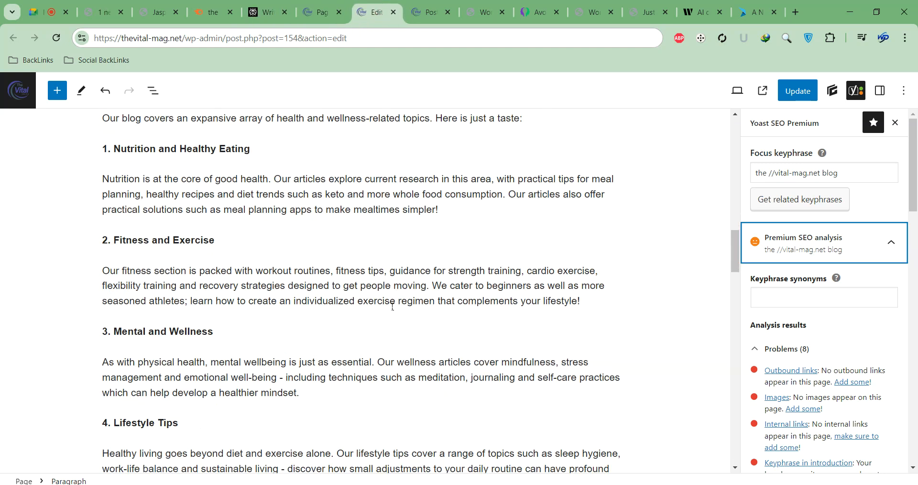
scroll(390, 296, "down", 6)
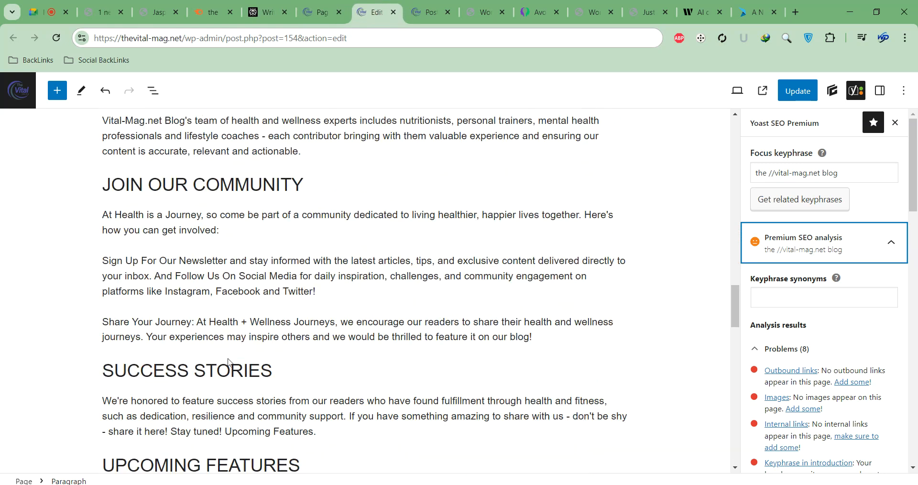
left_click(230, 226)
key("Return")
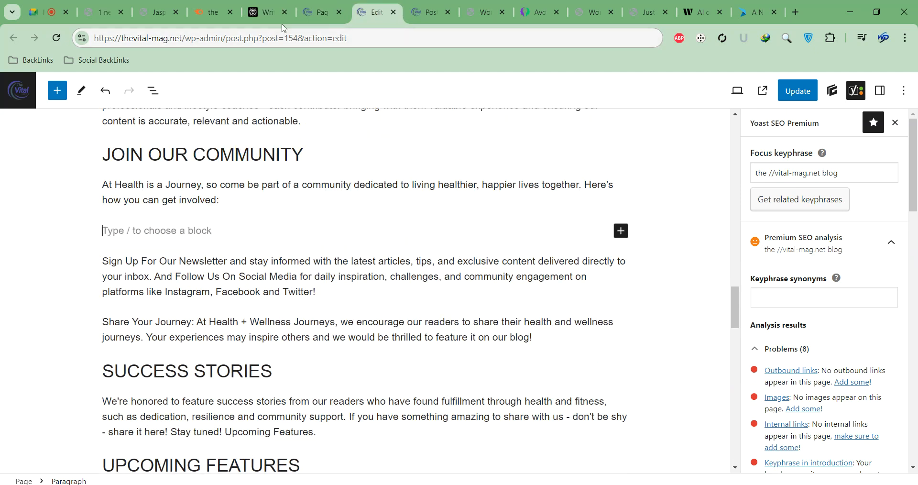
Open the overview of all WPForms forms from the Pages list tab, and close the Perplexity tab
left_click(320, 11)
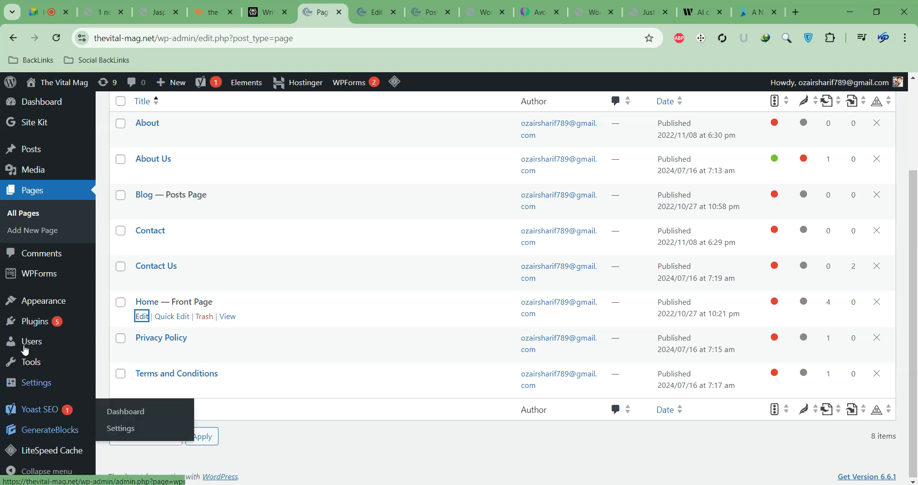
mouse_move(43, 282)
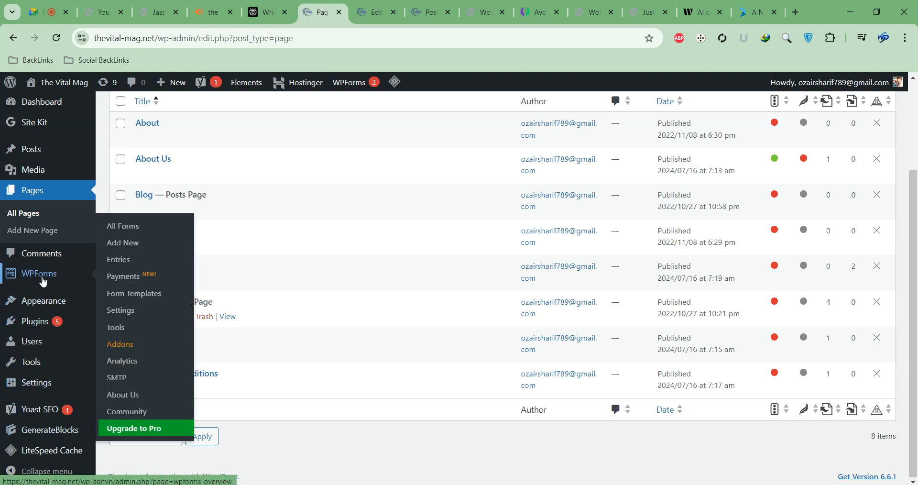
left_click(127, 232)
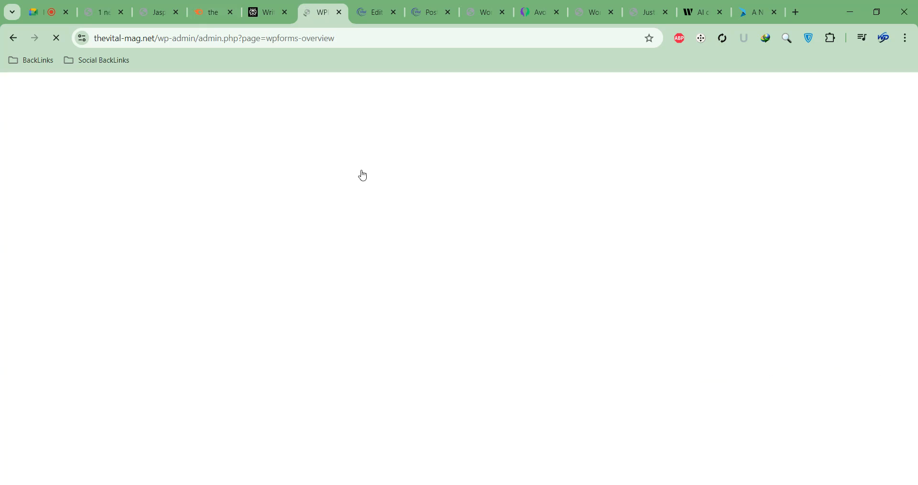
left_click(283, 14)
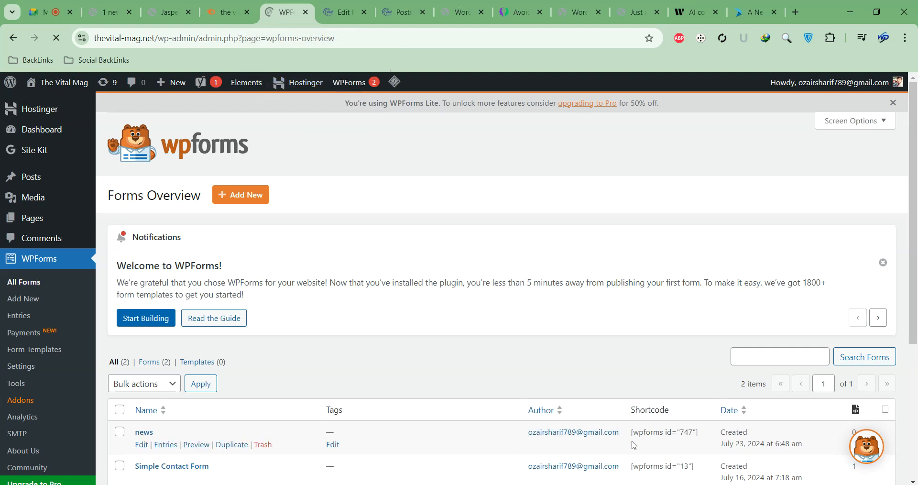
Copy the shortcode [wpforms id="747"] of the news form
scroll(327, 378, "down", 3)
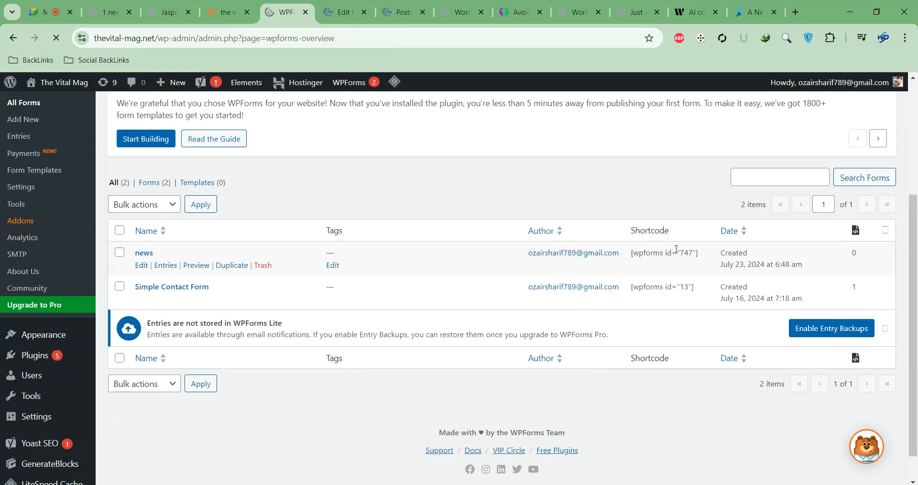
left_click_drag(633, 252, 701, 261)
key("ctrl+c")
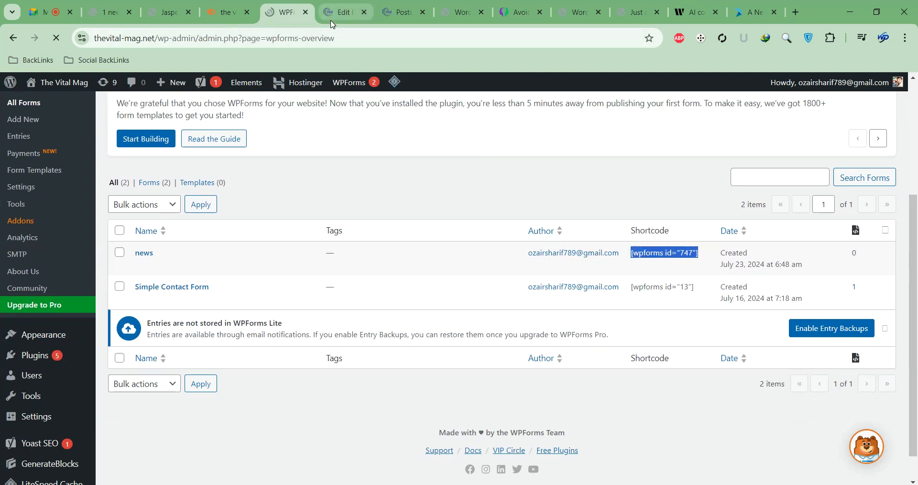
In the home page editor, turn the empty Join Our Community block into a Shortcode block containing [wpforms id="747"]
left_click(344, 12)
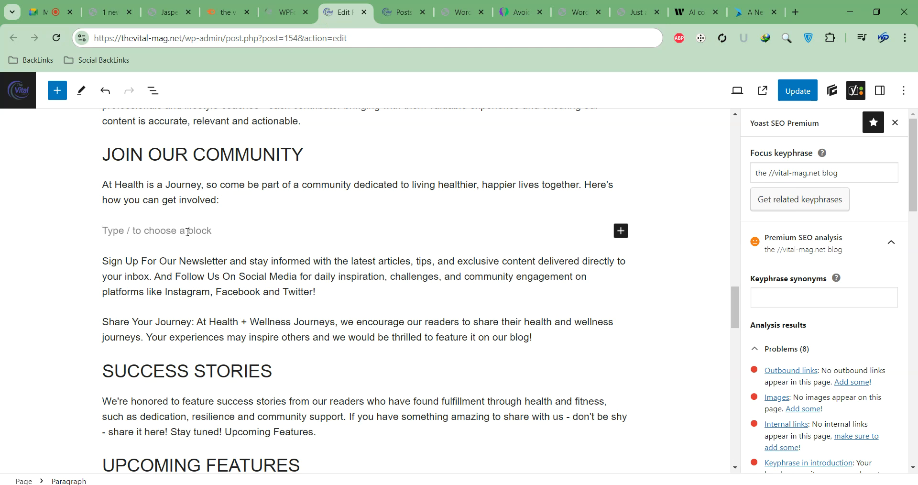
type("/shot")
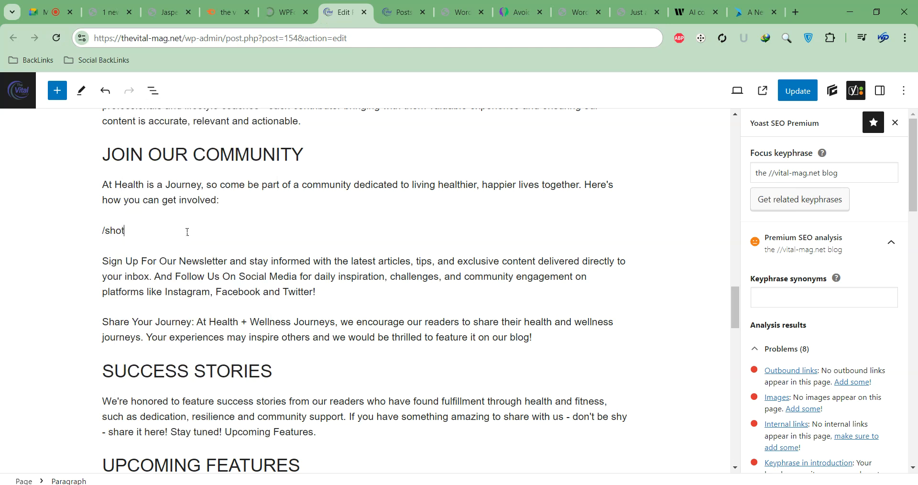
key("BackSpace")
key("BackSpace")
key("BackSpace")
type("hort")
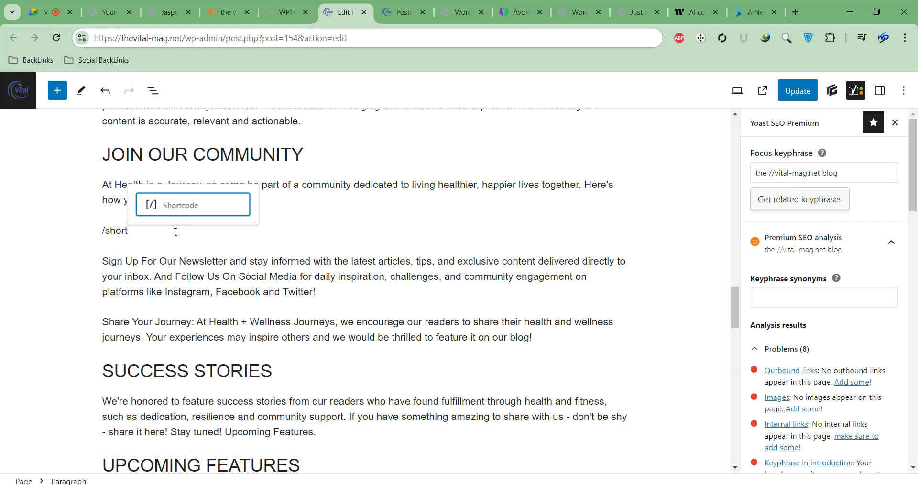
left_click(206, 206)
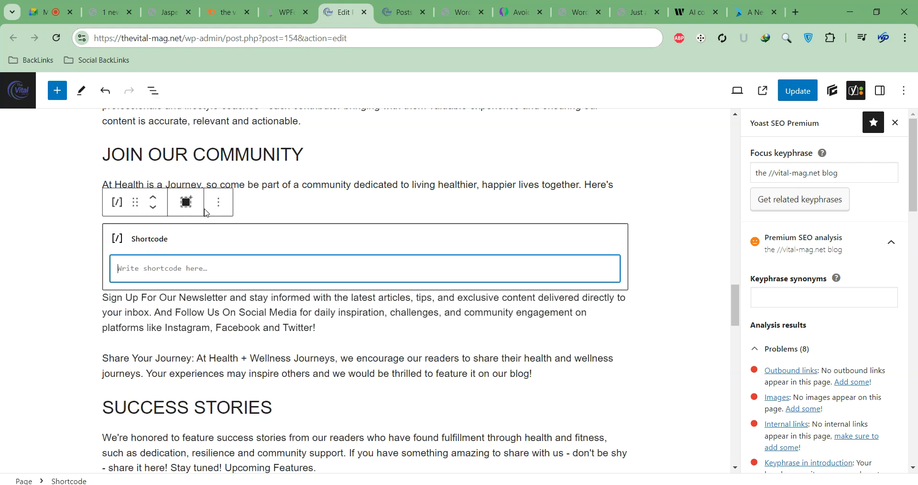
key("ctrl+v")
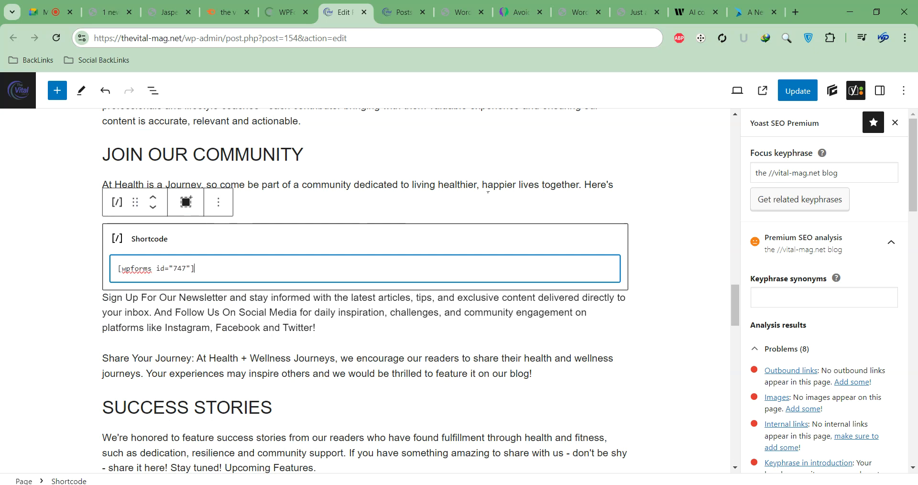
left_click(403, 205)
Update the home page and open its live version in a new tab to look for the new content
left_click(783, 98)
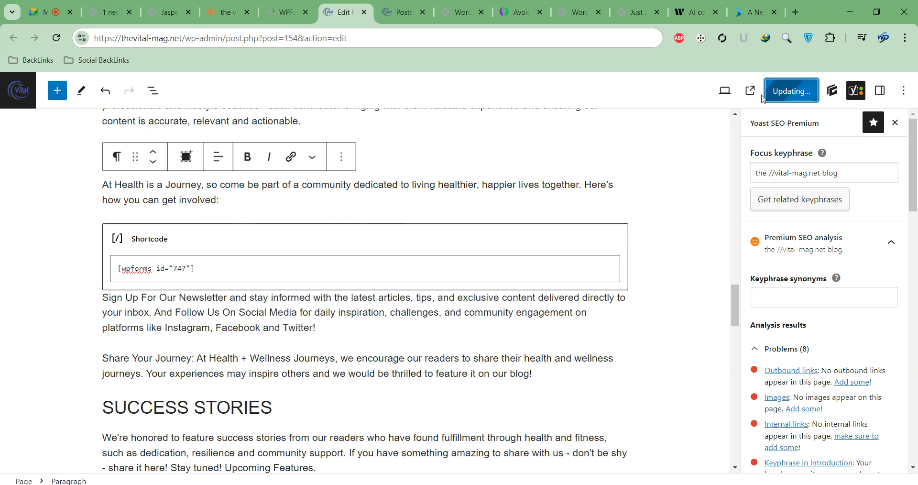
left_click(761, 92)
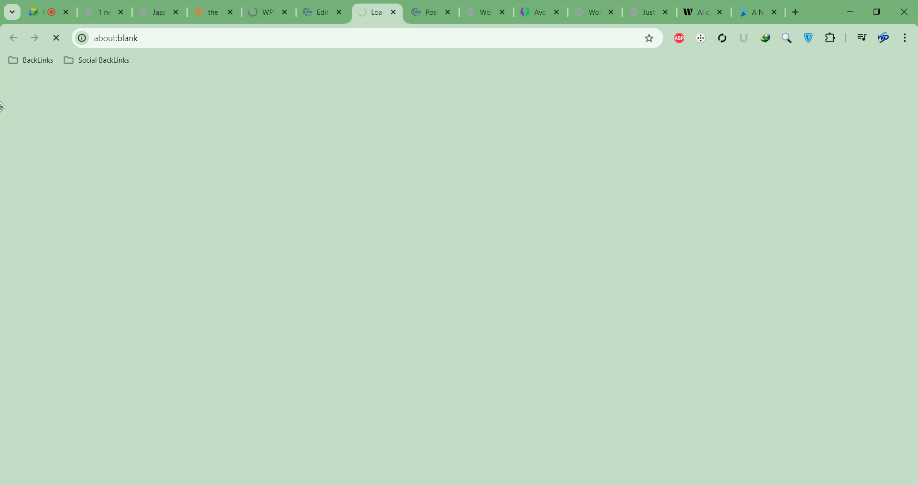
left_click(330, 13)
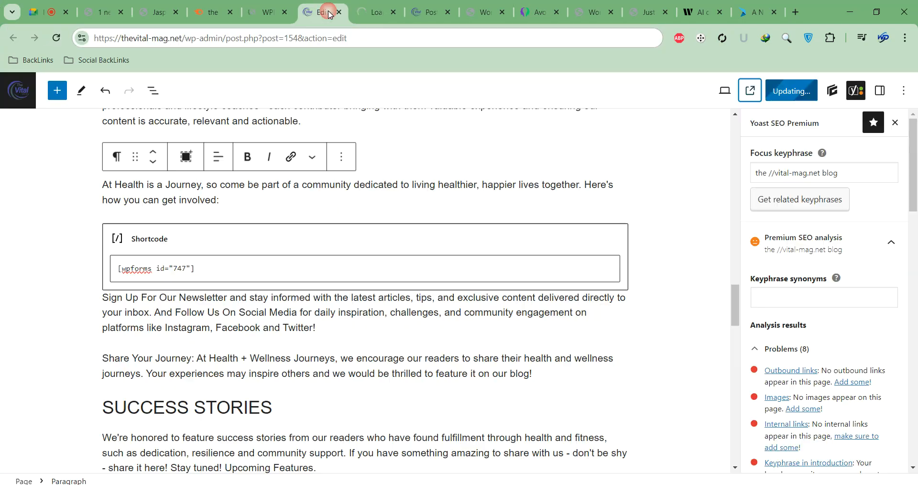
left_click(287, 249)
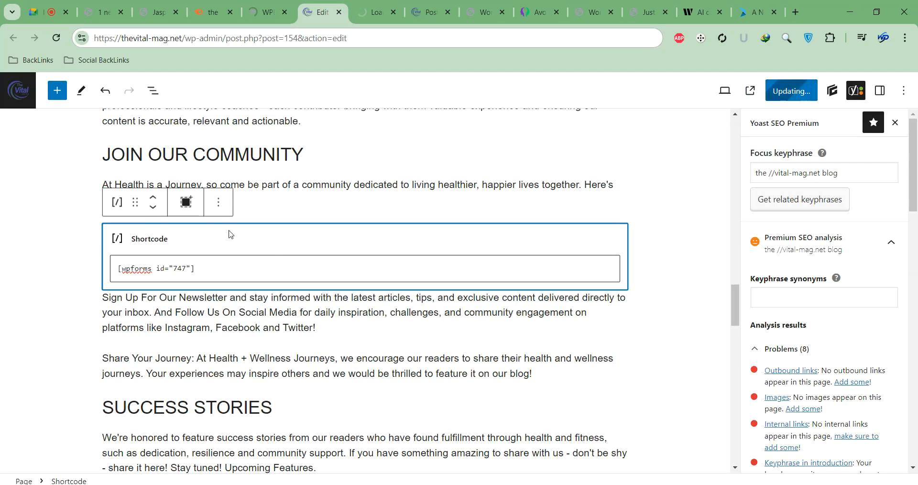
left_click(218, 201)
left_click(676, 255)
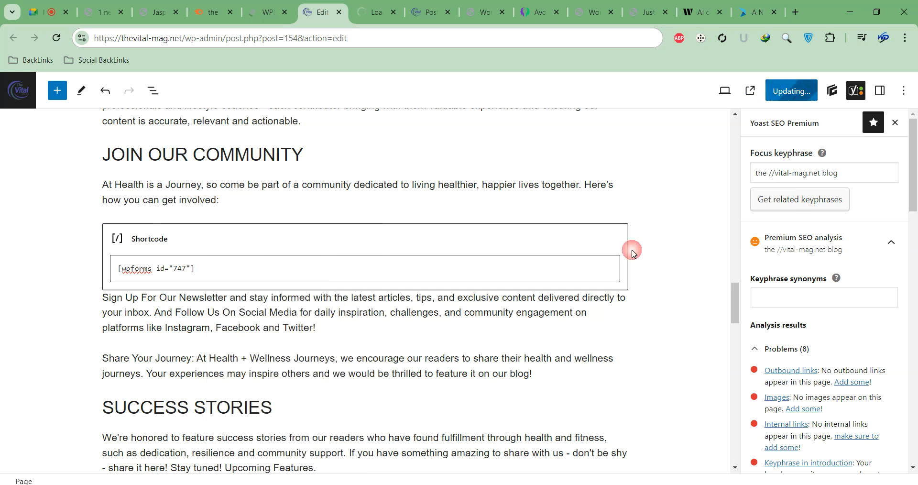
left_click(366, 15)
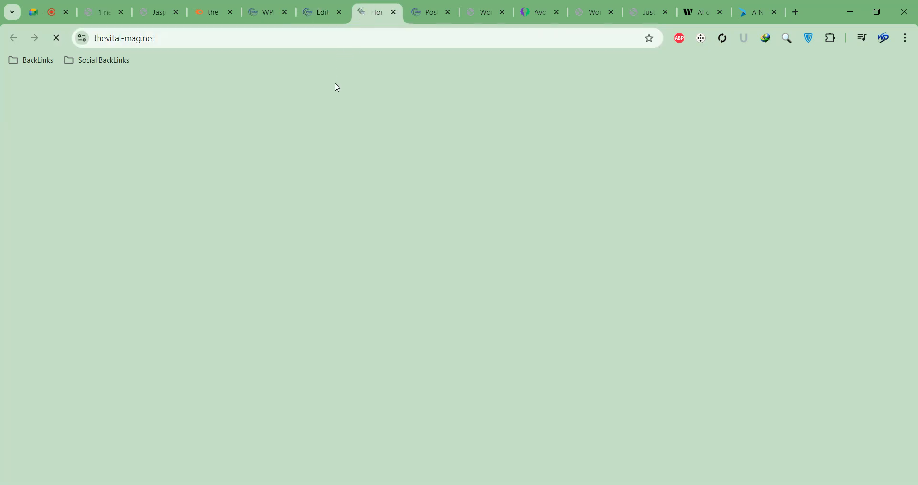
scroll(402, 154, "down", 9)
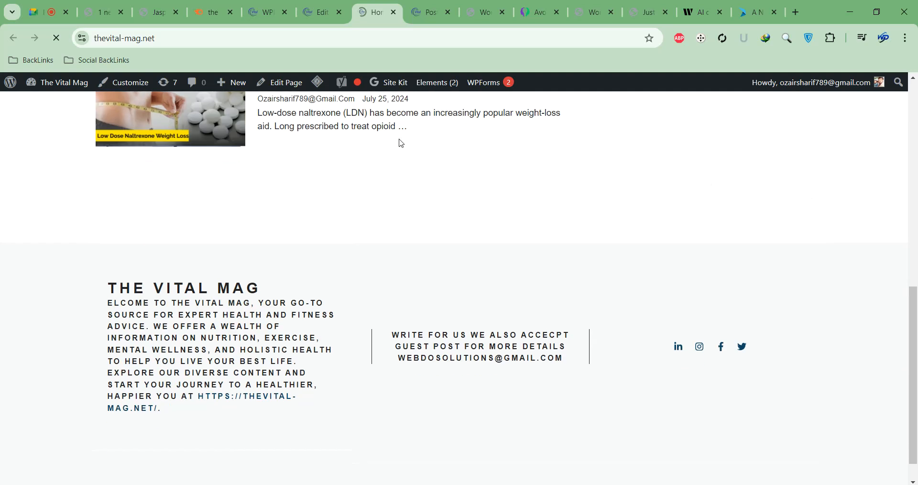
scroll(401, 145, "up", 6)
scroll(398, 143, "down", 5)
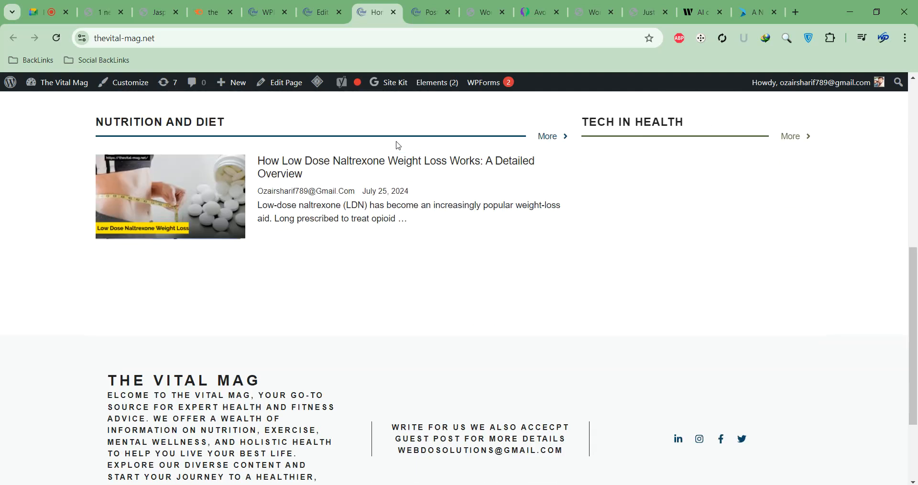
Purge all LiteSpeed caches and check the newsletter form in the live page's Join Our Community section
mouse_move(318, 82)
left_click(333, 139)
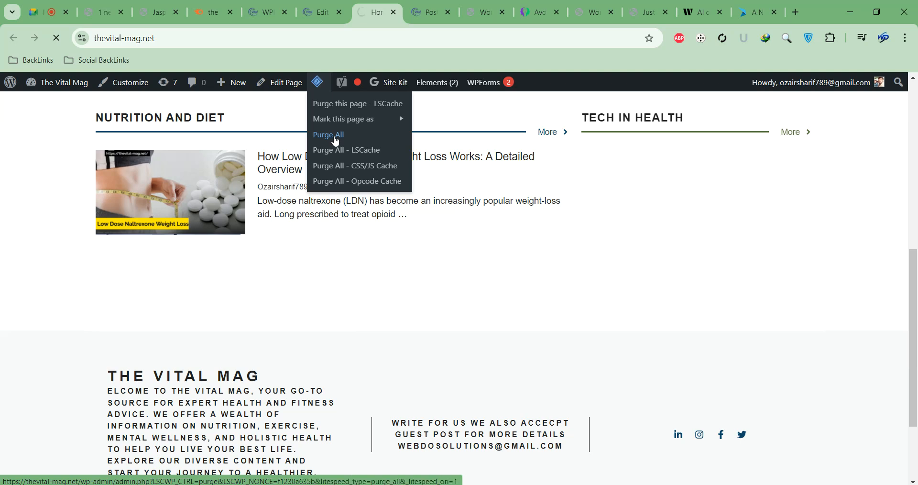
scroll(378, 184, "down", 15)
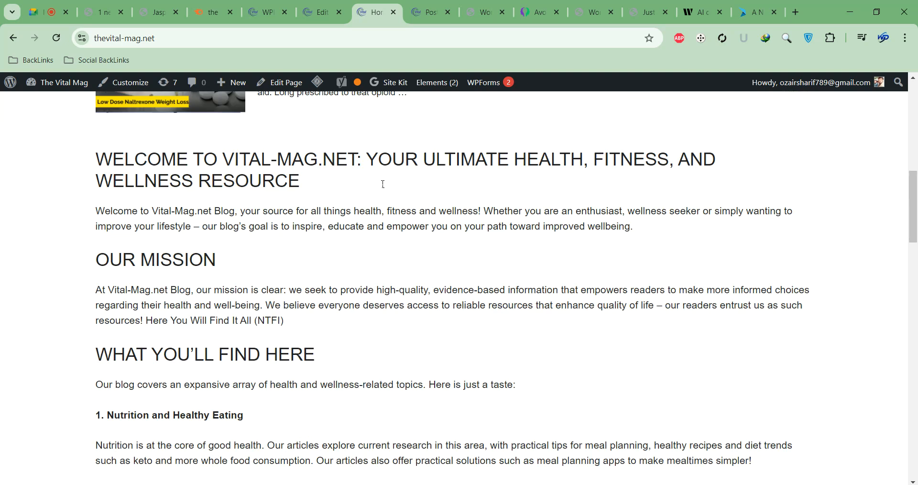
scroll(372, 190, "down", 1)
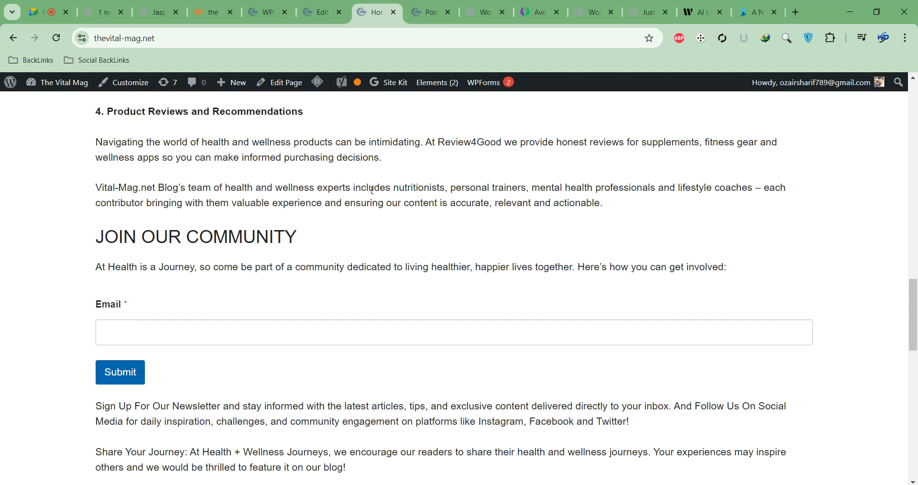
left_click(240, 330)
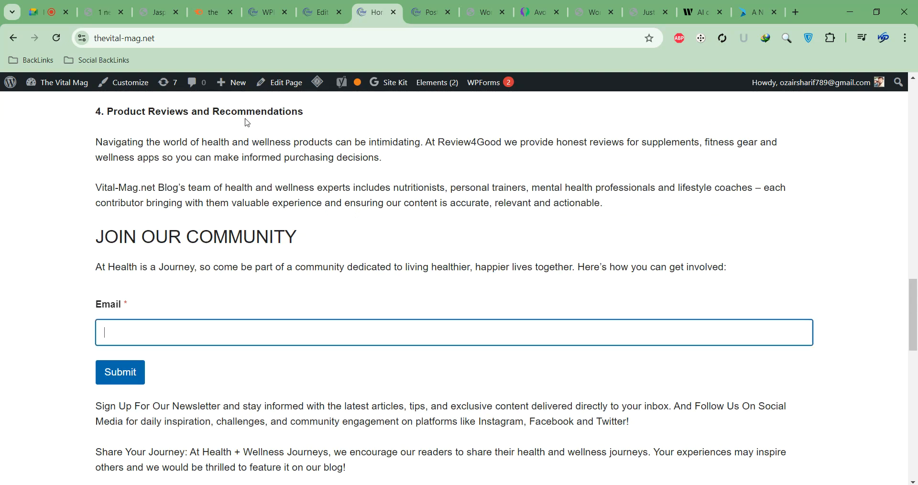
Wrap the newsletter Shortcode block in a Container in the home page editor and open the container's block settings
left_click(317, 12)
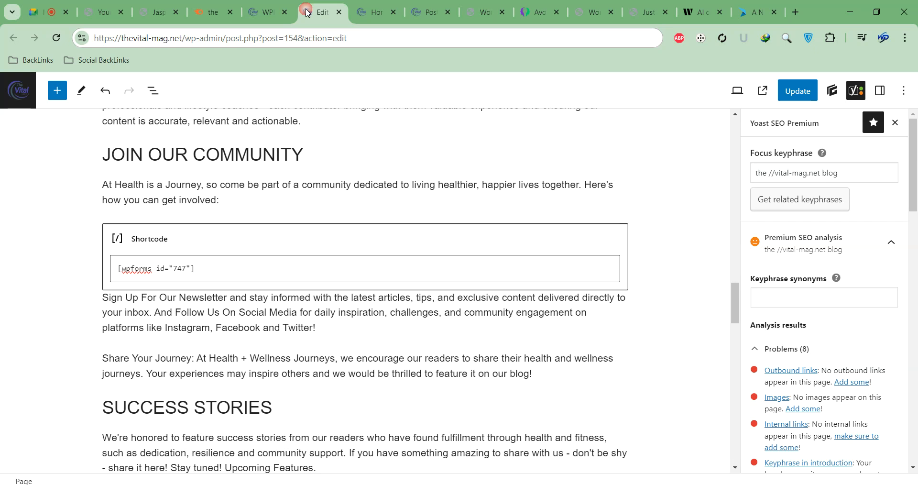
left_click(251, 235)
left_click(186, 203)
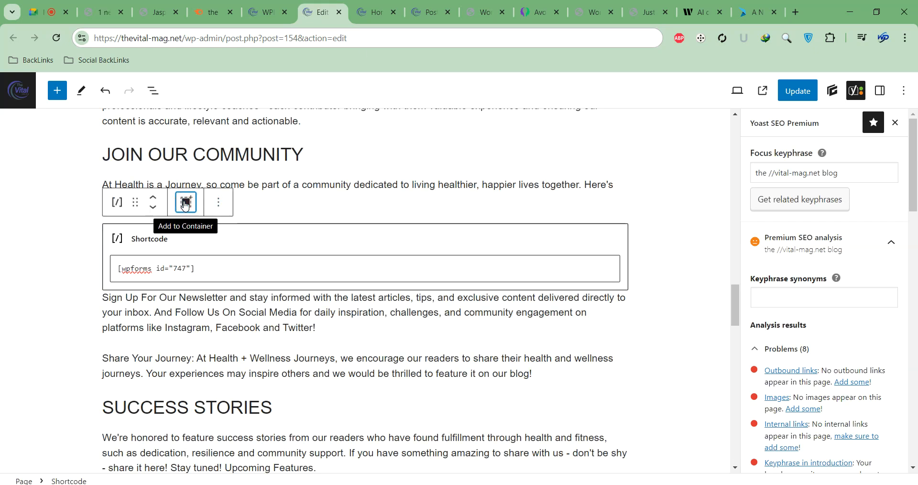
left_click(116, 206)
left_click(116, 206)
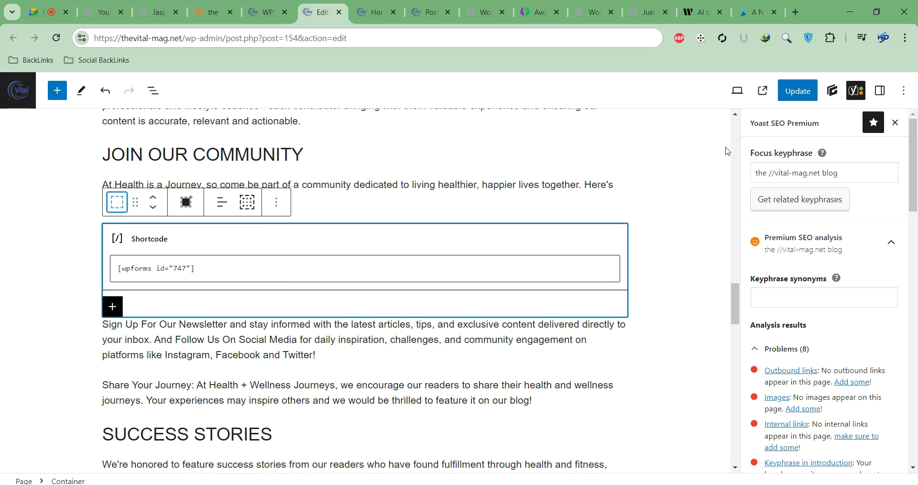
scroll(842, 200, "down", 4)
scroll(836, 216, "up", 5)
left_click(879, 91)
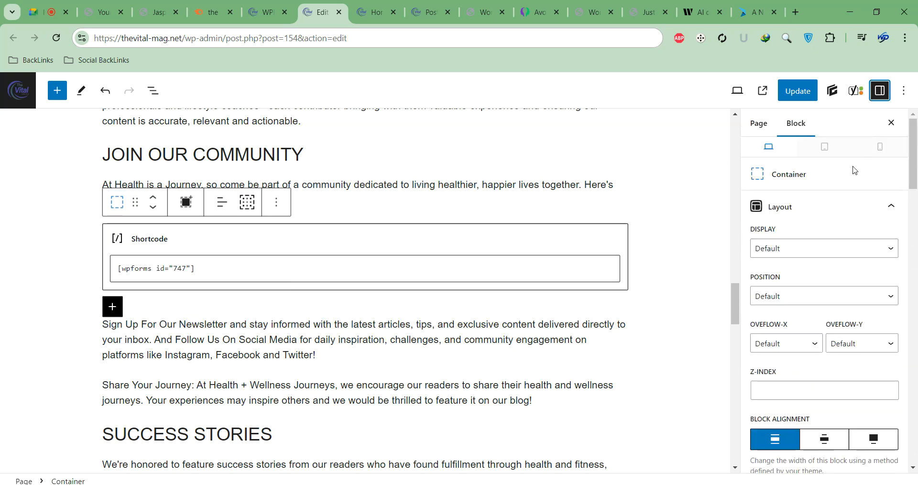
Try the wide block alignment on the newsletter form's container, and restore the default alignment
scroll(817, 206, "down", 2)
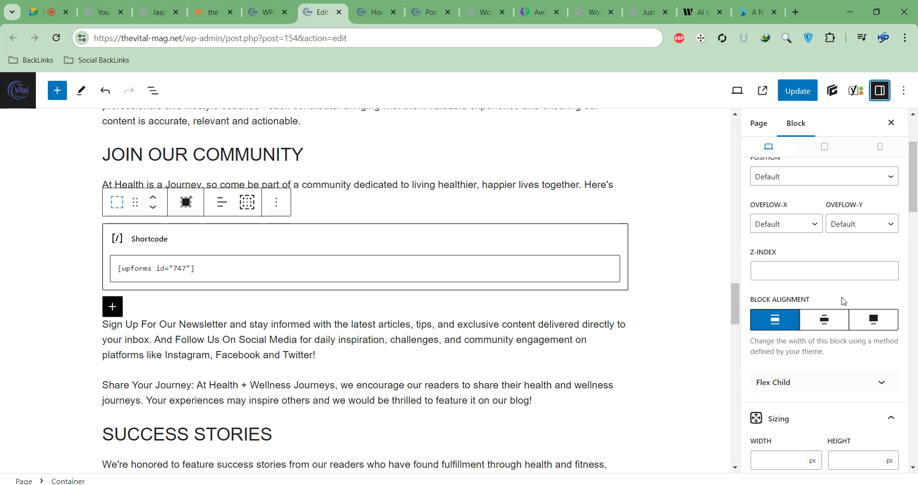
left_click(826, 324)
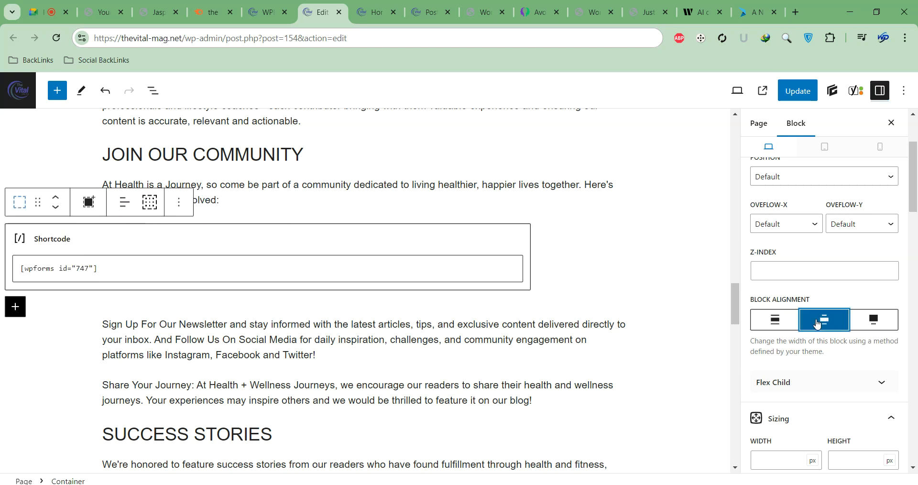
left_click(778, 322)
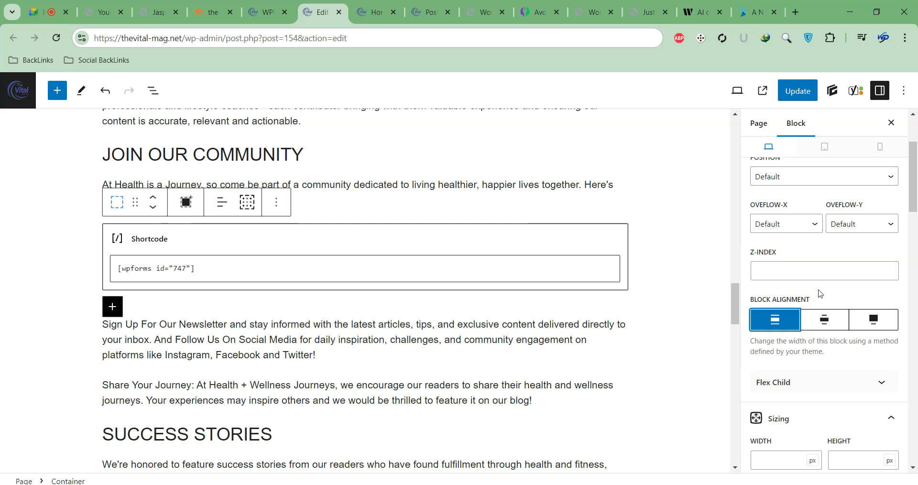
Set the width of the newsletter form's container to 50% and update the page
scroll(812, 217, "down", 6)
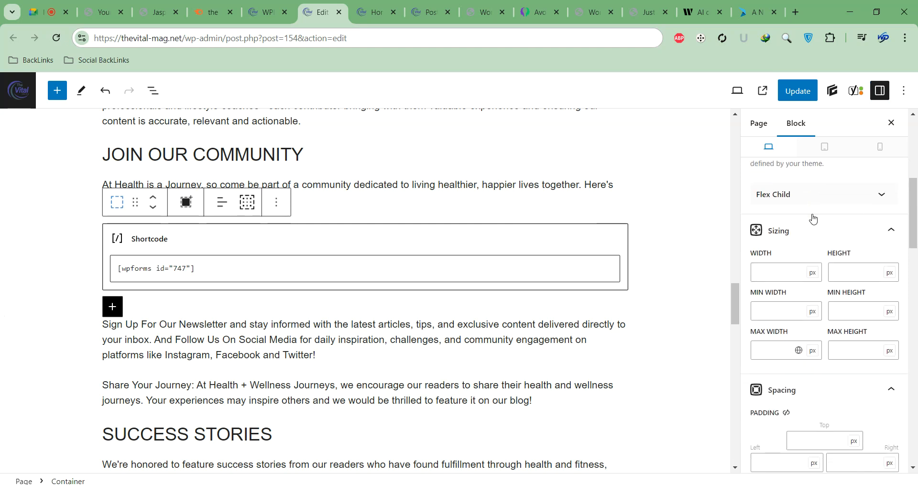
scroll(805, 297, "up", 3)
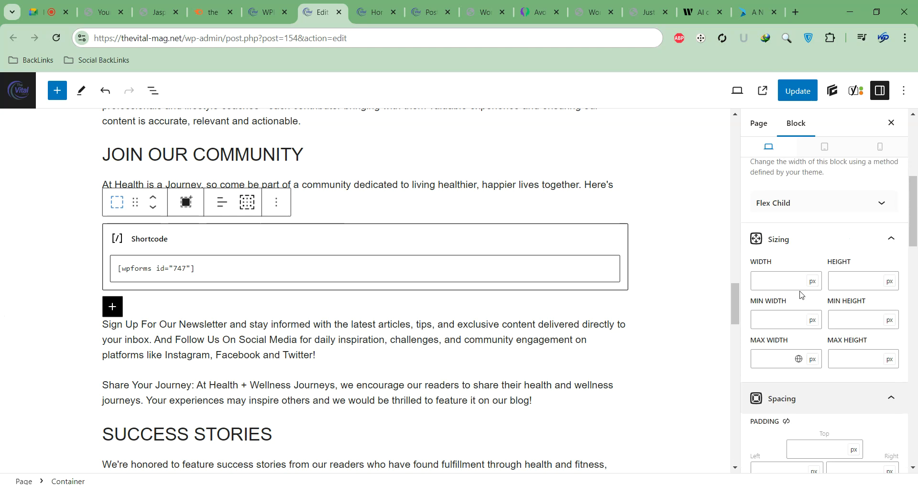
left_click(778, 280)
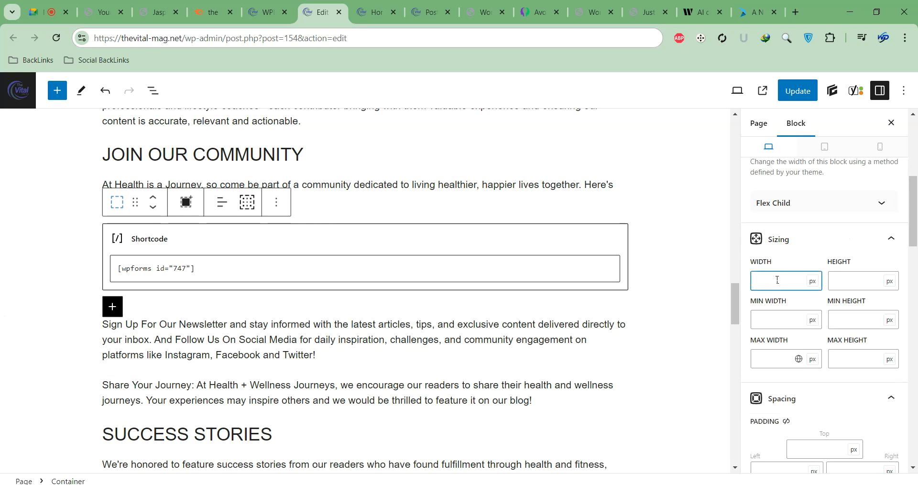
left_click(812, 281)
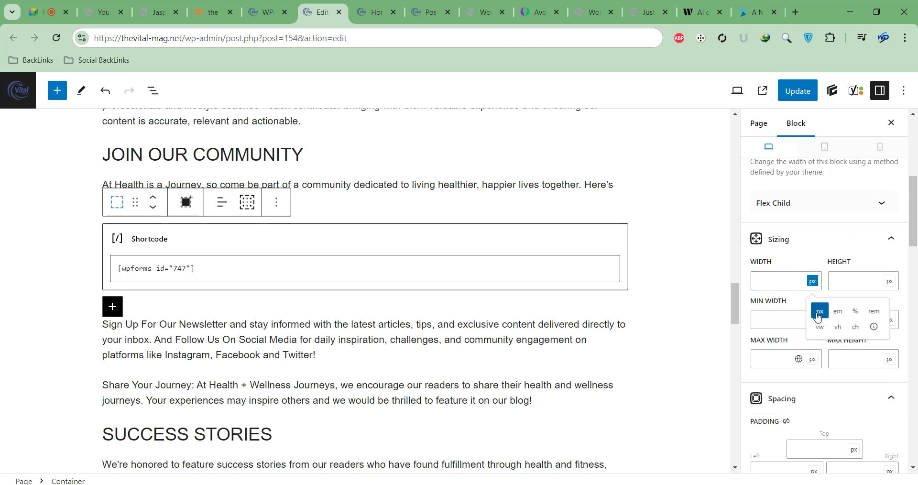
left_click(848, 311)
left_click(784, 289)
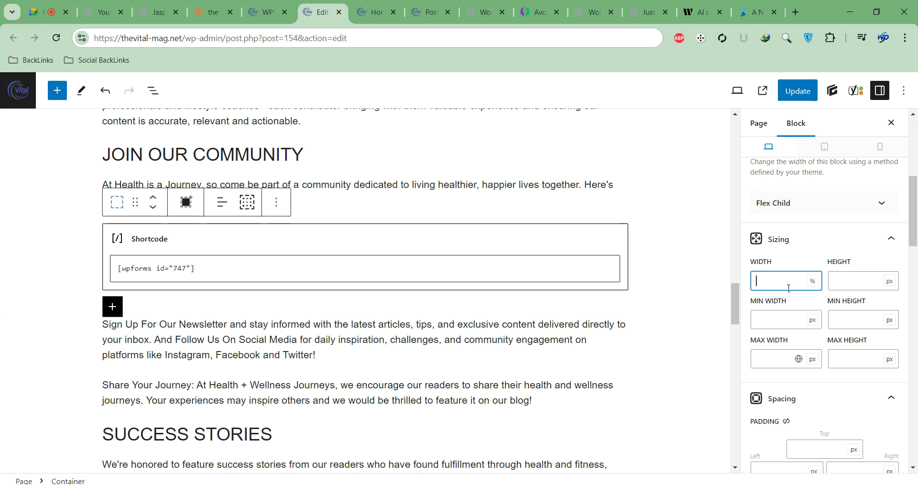
type("50")
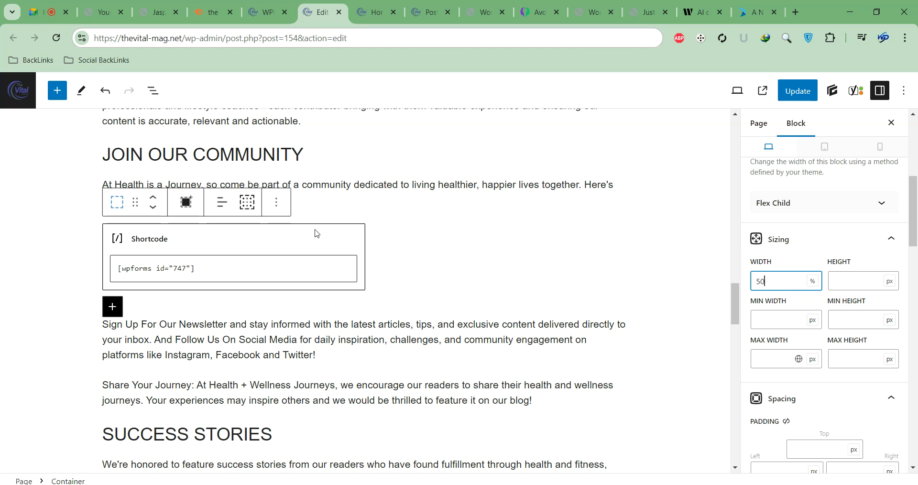
left_click(798, 93)
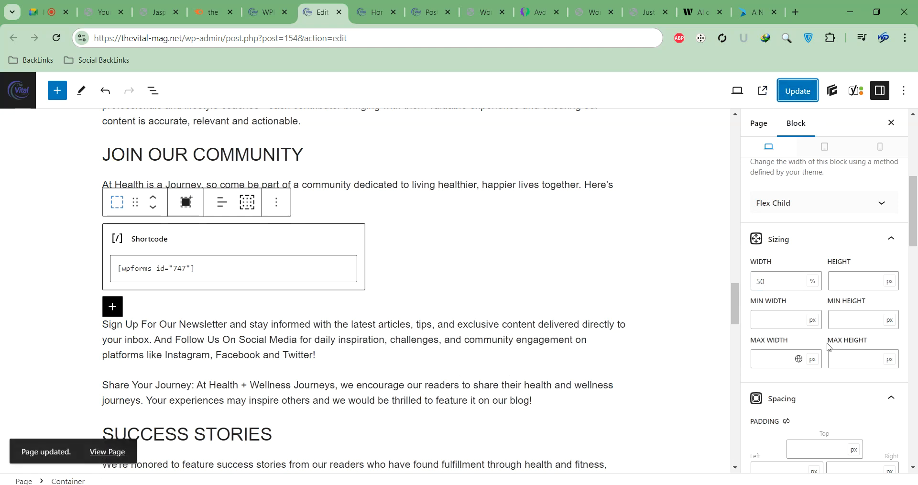
Set the top border width of the newsletter form's container to 1 px
scroll(767, 215, "down", 2)
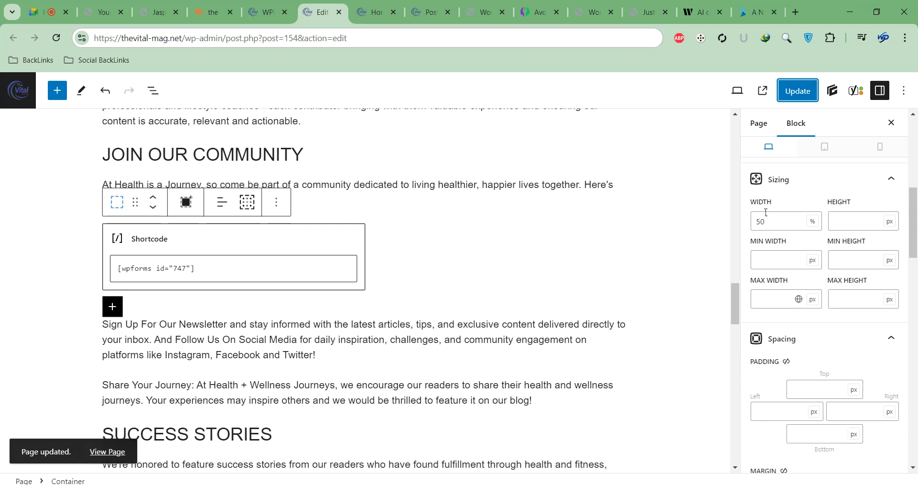
scroll(767, 216, "down", 2)
scroll(769, 219, "up", 3)
scroll(789, 239, "down", 5)
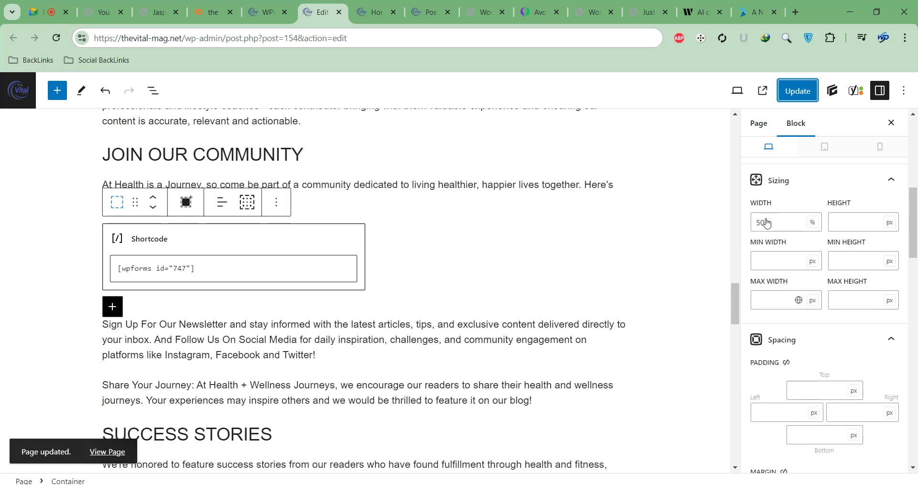
scroll(802, 262, "down", 5)
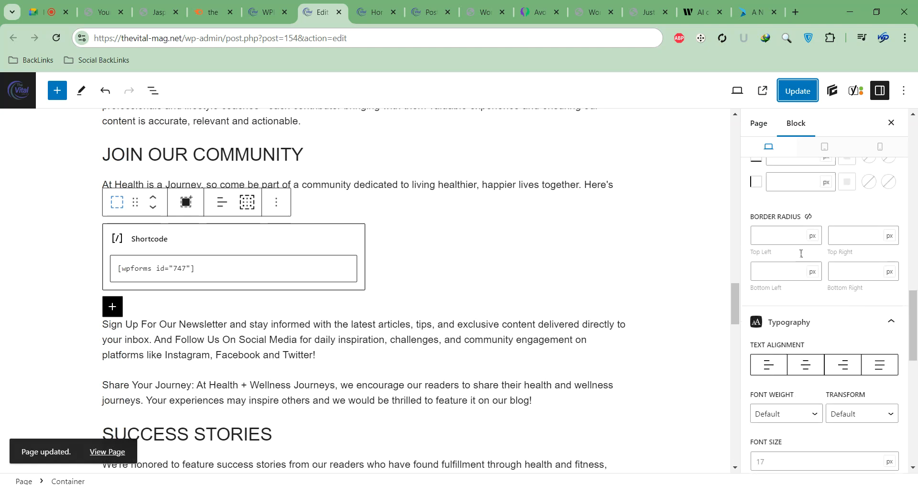
scroll(801, 256, "up", 2)
scroll(760, 281, "down", 4)
scroll(760, 267, "up", 3)
left_click(755, 225)
left_click(775, 215)
type("1")
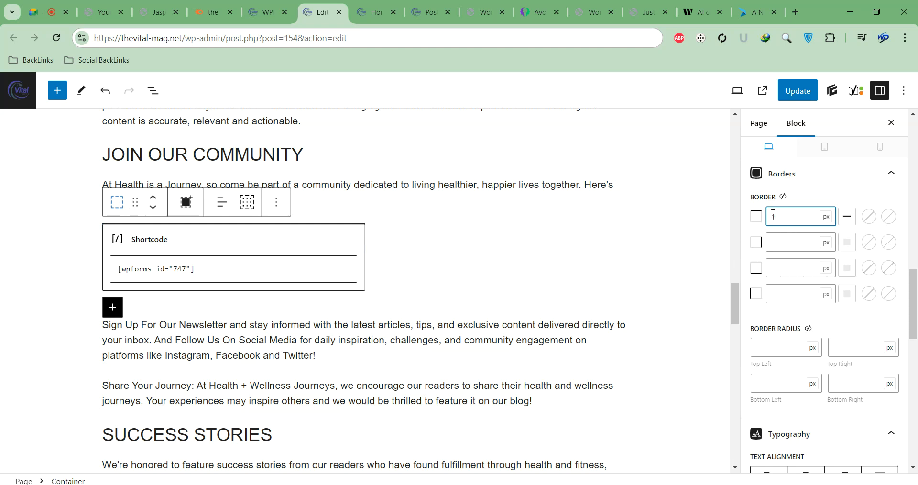
Clear the top border width of the newsletter form's container and update the page
key("BackSpace")
left_click(788, 91)
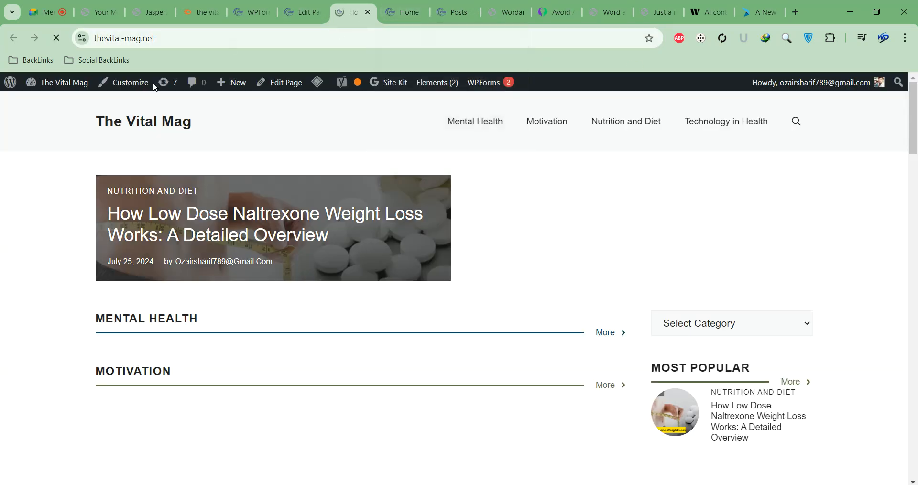
Purge all site caches from the live home page and check the newsletter form under Join Our Community
scroll(487, 204, "down", 15)
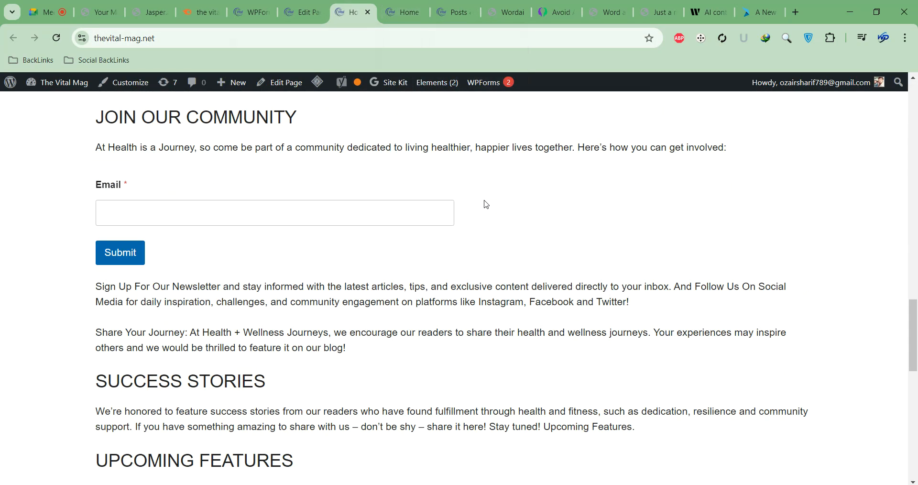
mouse_move(317, 83)
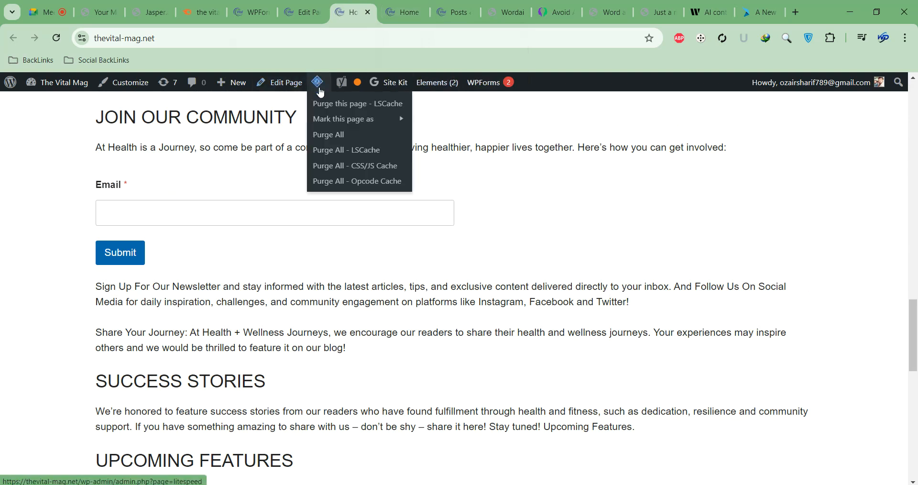
left_click(334, 140)
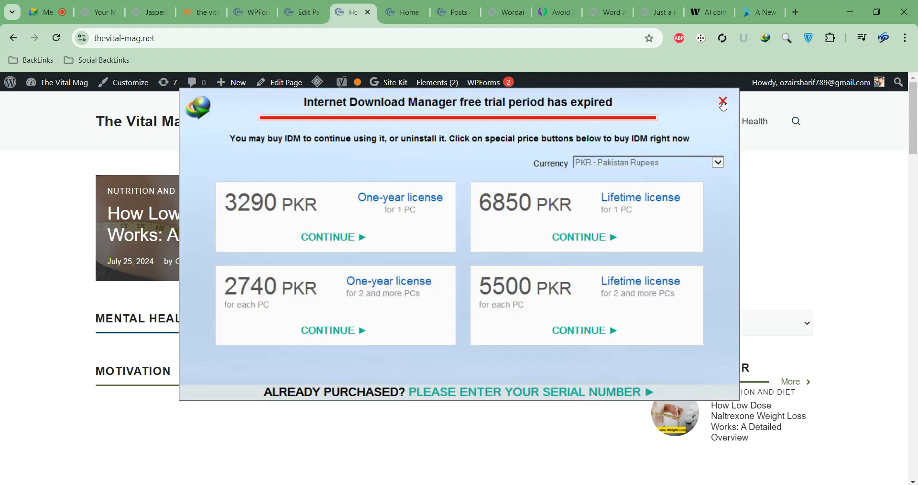
left_click(723, 102)
scroll(567, 234, "down", 15)
left_click(309, 214)
left_click(471, 210)
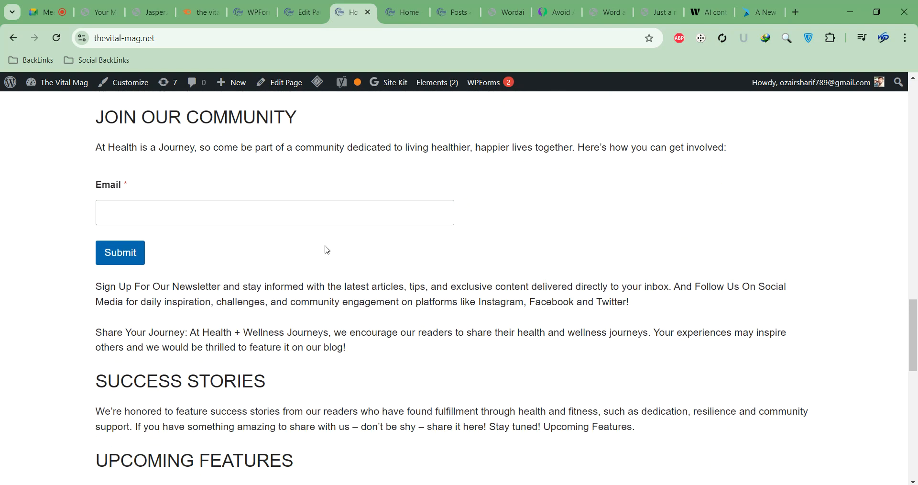
scroll(324, 250, "up", 3)
scroll(380, 248, "up", 18)
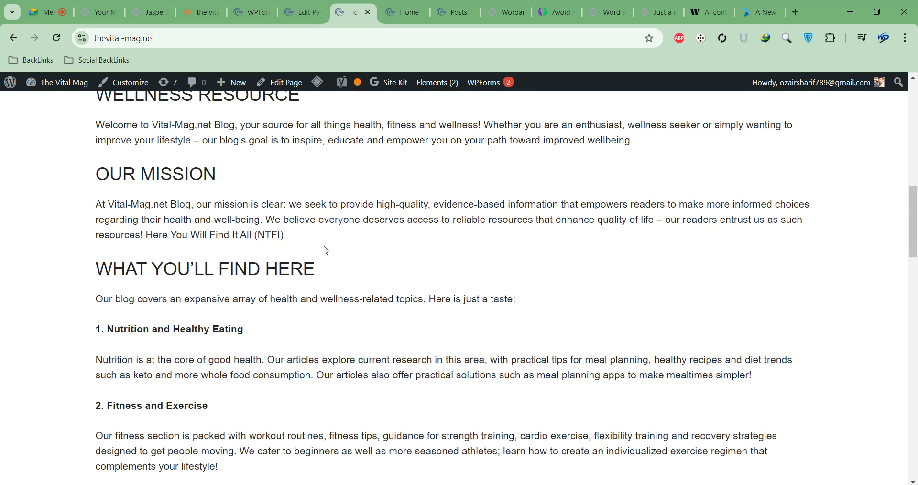
left_click(295, 19)
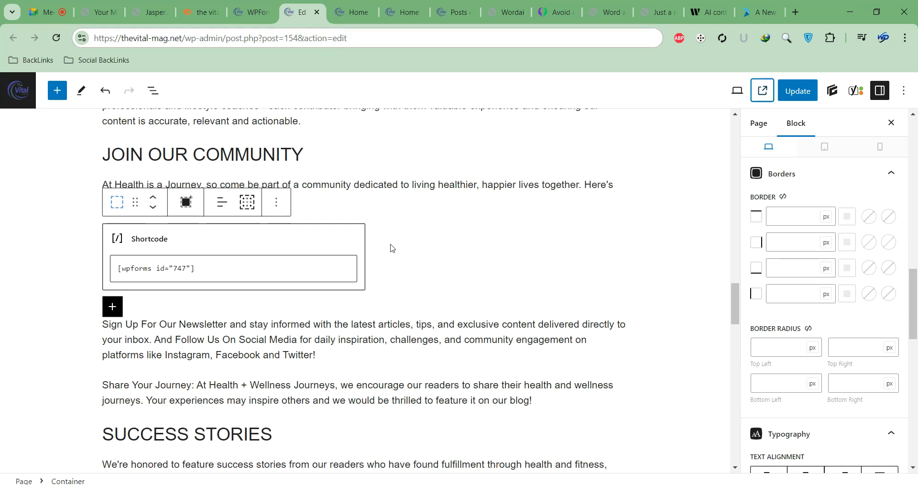
scroll(382, 250, "up", 20)
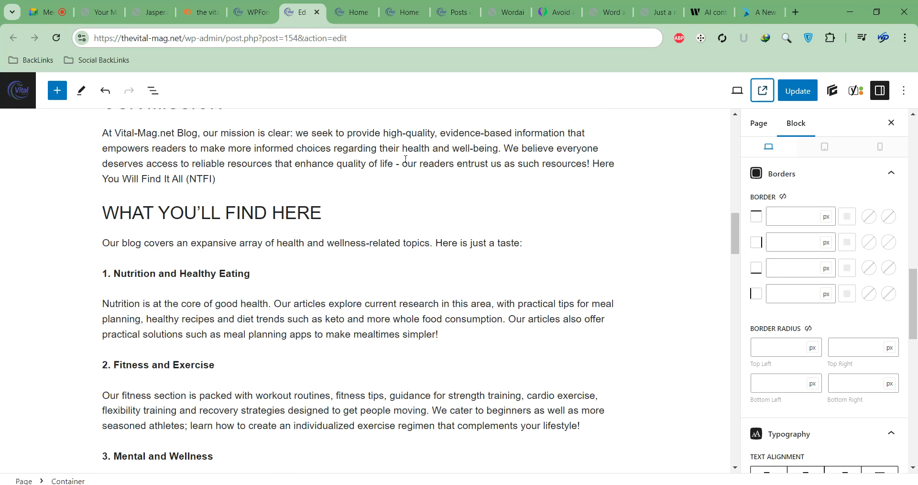
left_click(710, 14)
left_click(738, 11)
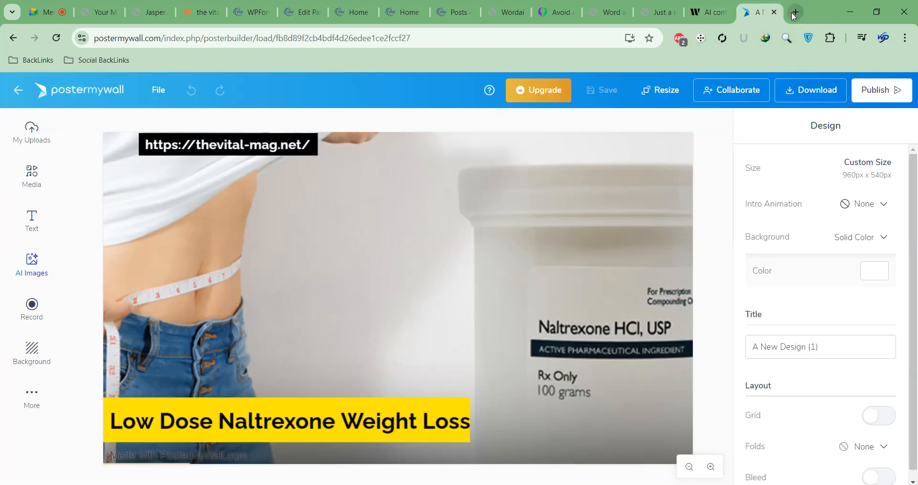
left_click(298, 12)
Copy the "Nutrition and Healthy Eating" subheading text from the What You'll Find Here section of the live home page
left_click(351, 12)
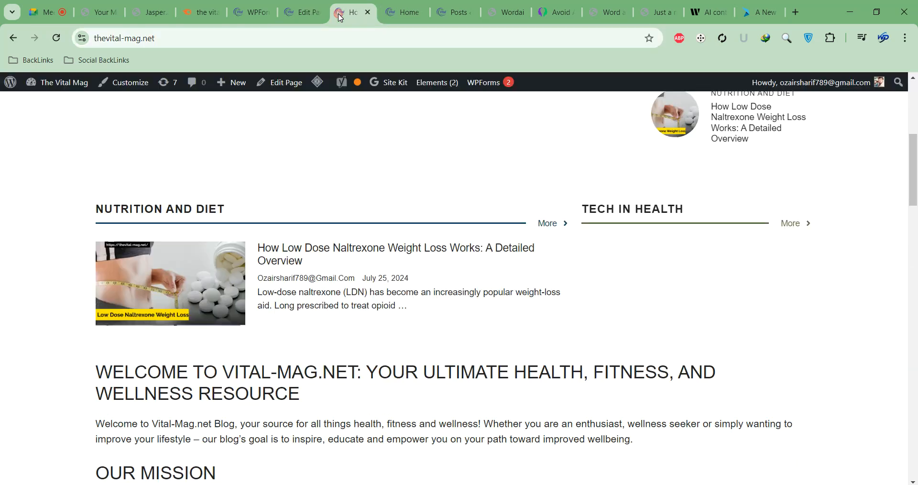
scroll(355, 270, "down", 7)
scroll(354, 270, "up", 3)
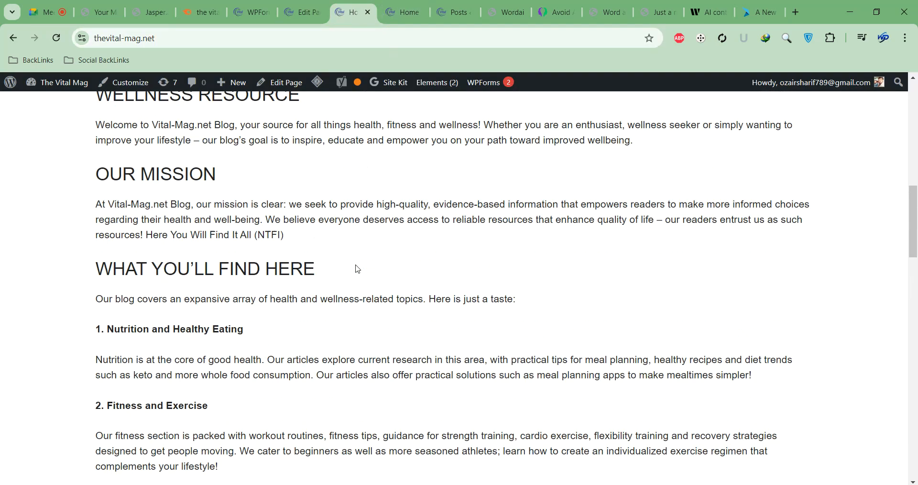
scroll(82, 317, "down", 4)
left_click_drag(121, 271, 244, 271)
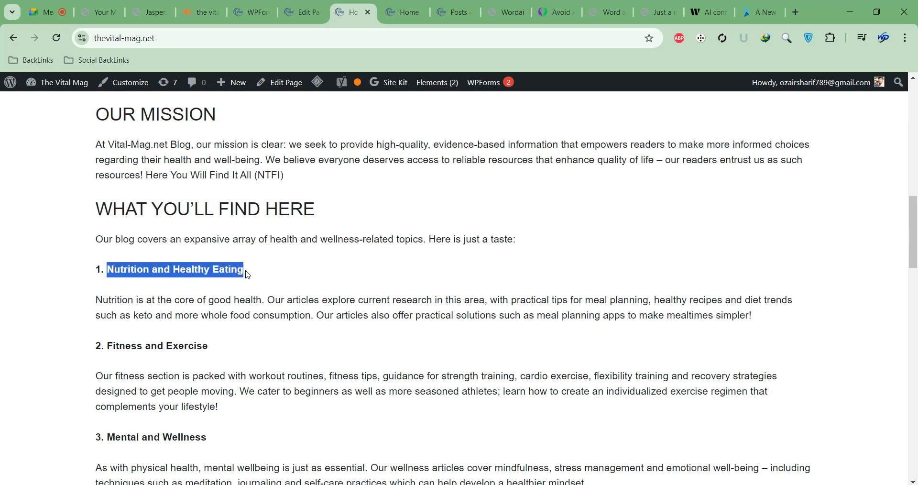
Search Google Images for "Nutrition and Healthy Eating" in the AI content detector's browser tab
left_click(746, 7)
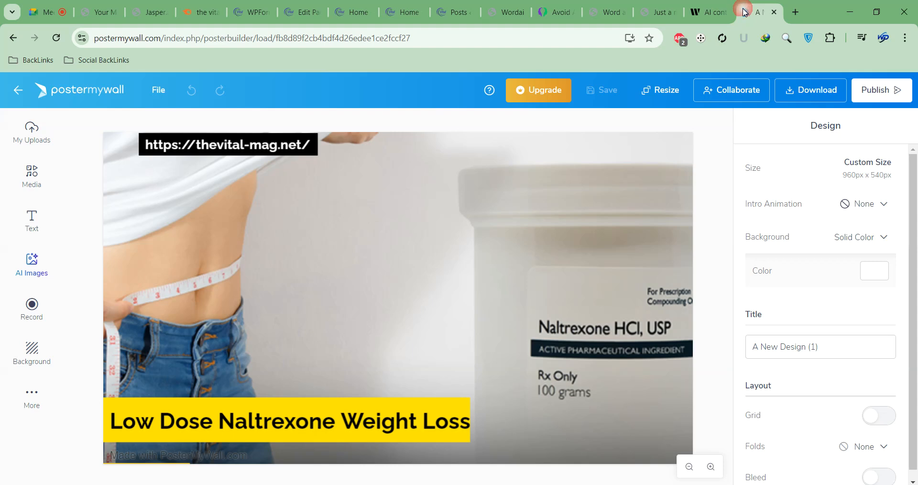
left_click(707, 10)
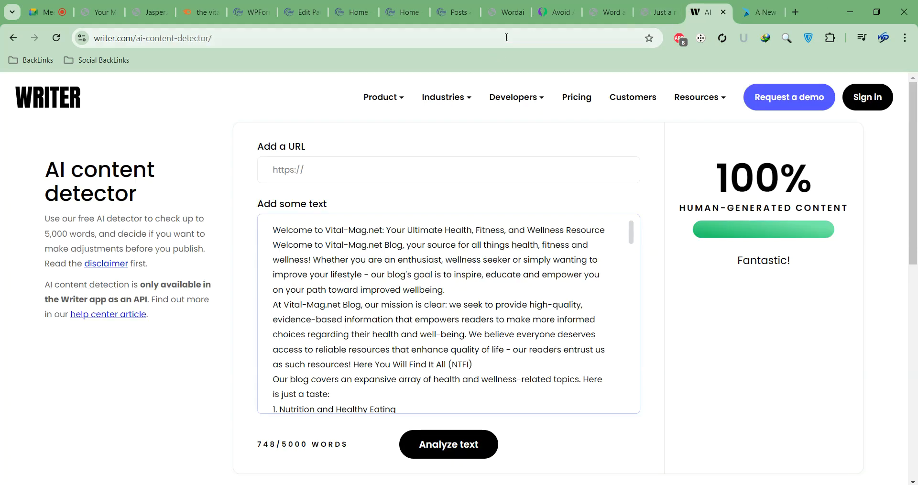
left_click(507, 37)
type("Nutrition and Healthy Eating")
key("Return")
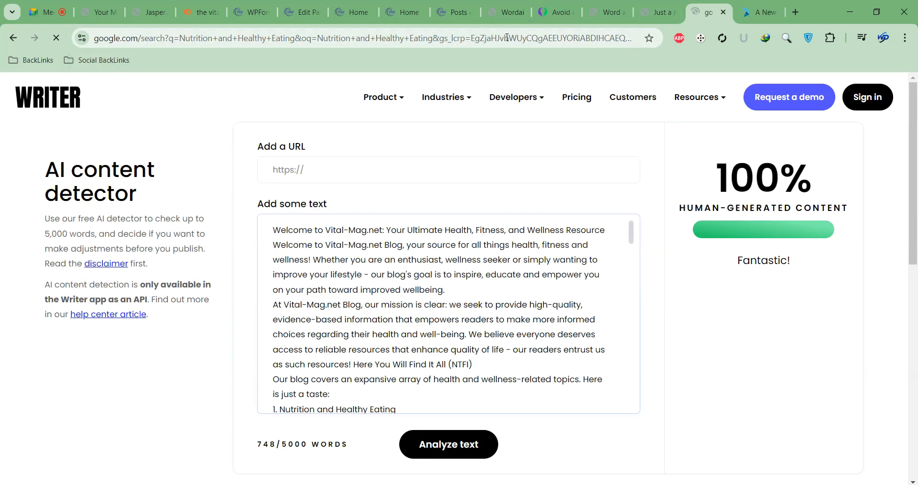
left_click(172, 140)
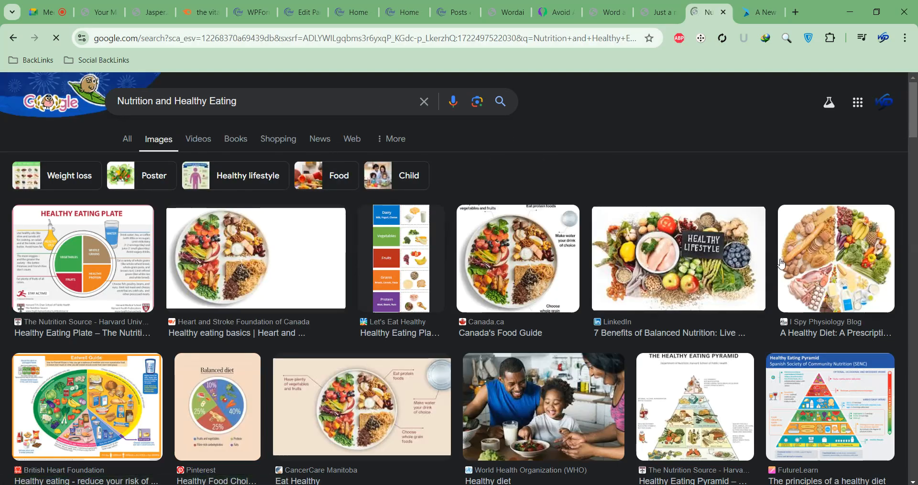
Save the World Health Organization "Healthy diet" family photo to the Downloads folder as nutrition in WEBP format
scroll(590, 252, "down", 3)
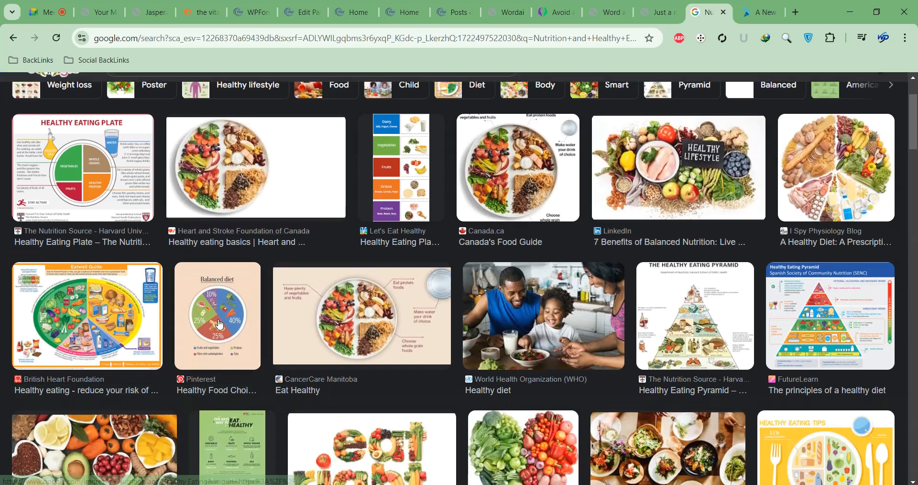
left_click(541, 266)
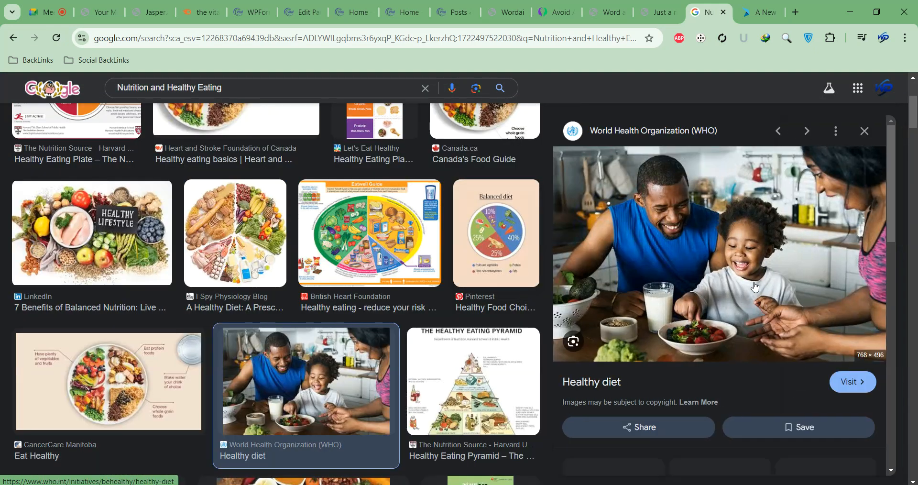
right_click(703, 276)
left_click(739, 386)
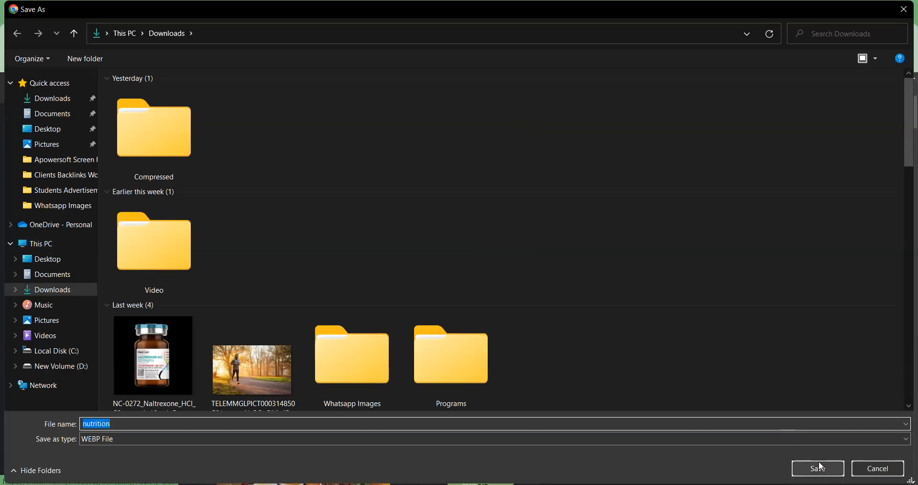
left_click(818, 467)
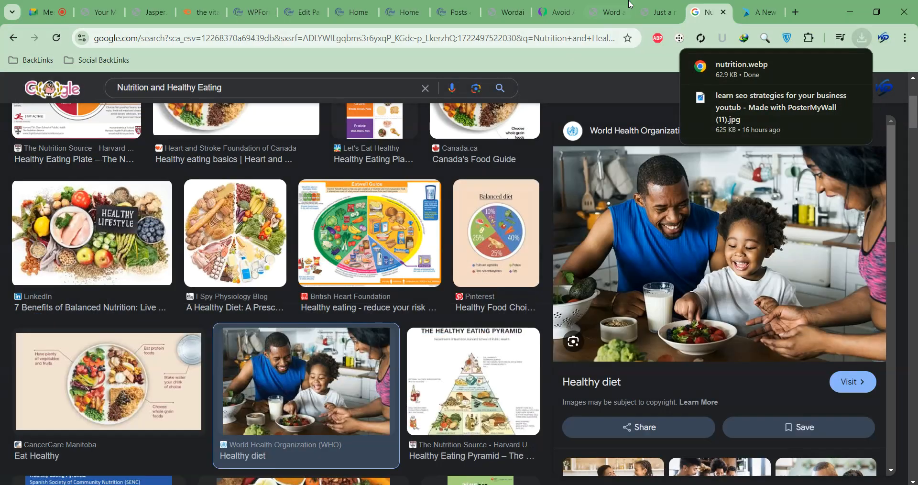
Find the live thevital-mag.net home page among the open tabs and move its tab beside the Google image search
left_click(601, 13)
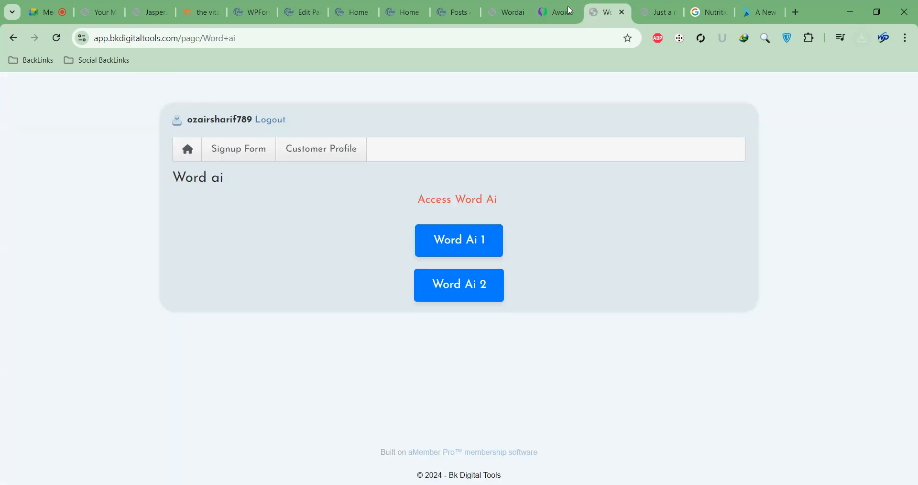
left_click(555, 14)
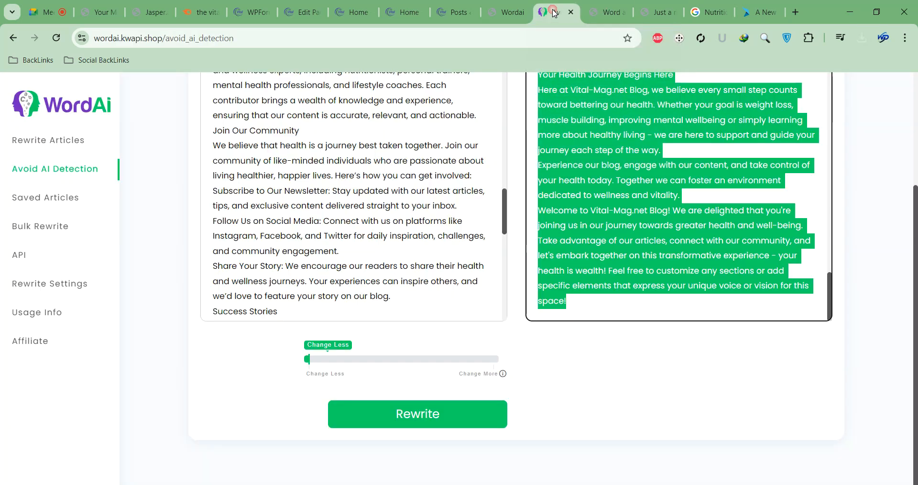
left_click(456, 13)
left_click(406, 14)
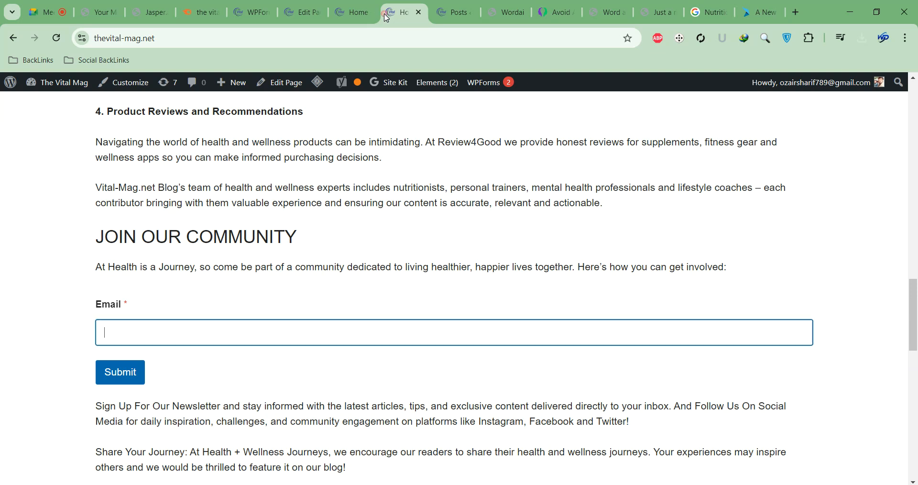
left_click_drag(401, 14, 635, 12)
Copy the heading "2. Fitness and Exercise" from the home page and search Google Images for it
scroll(177, 222, "up", 7)
double_click(177, 224)
triple_click(176, 223)
key("ctrl+c")
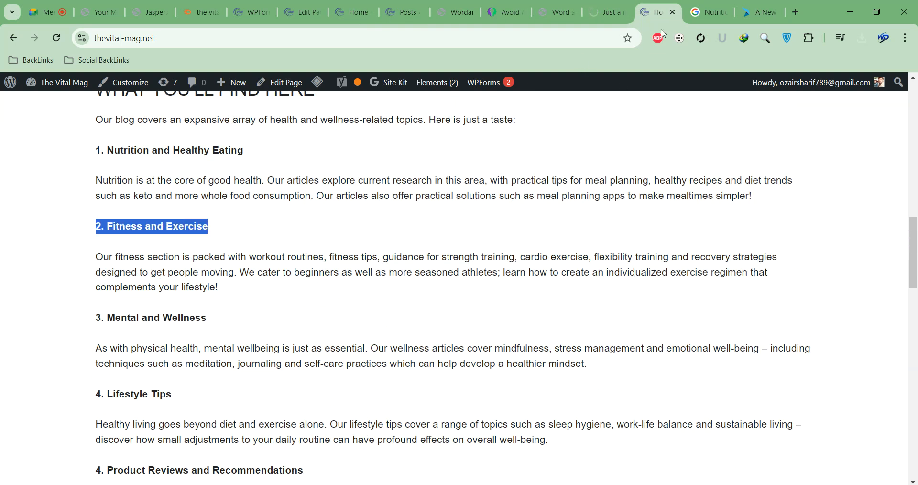
left_click(710, 12)
left_click(298, 86)
key("ctrl+v")
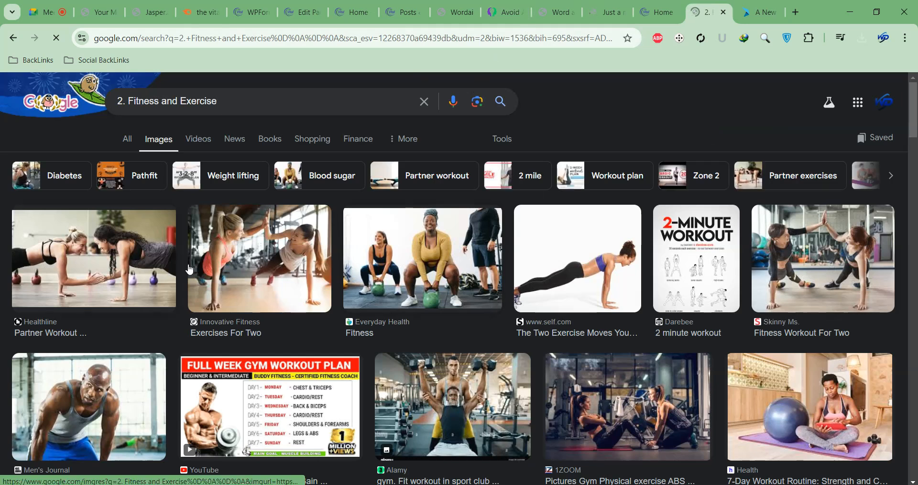
Save the Healthline partner workout image to the Downloads folder
left_click(111, 262)
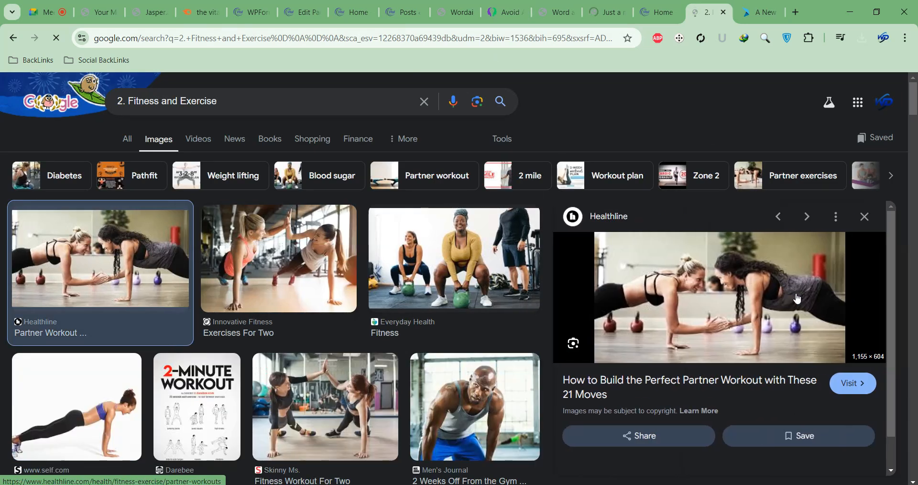
right_click(714, 293)
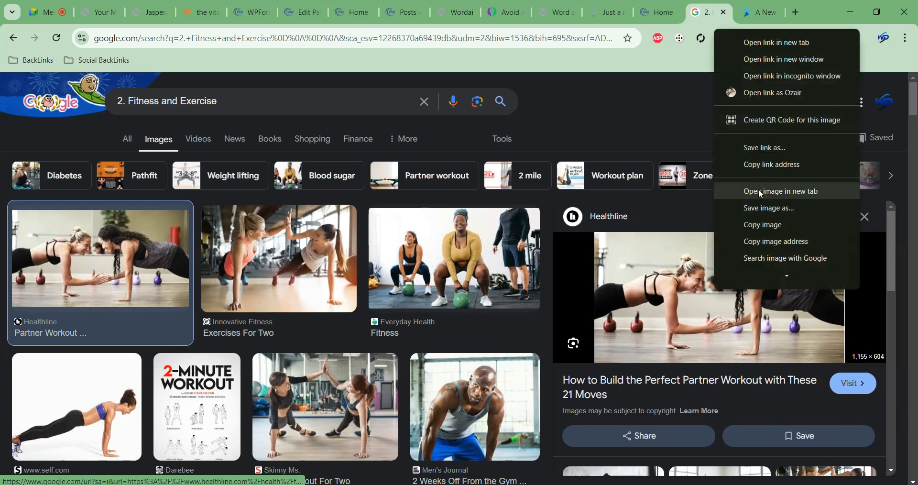
left_click(759, 208)
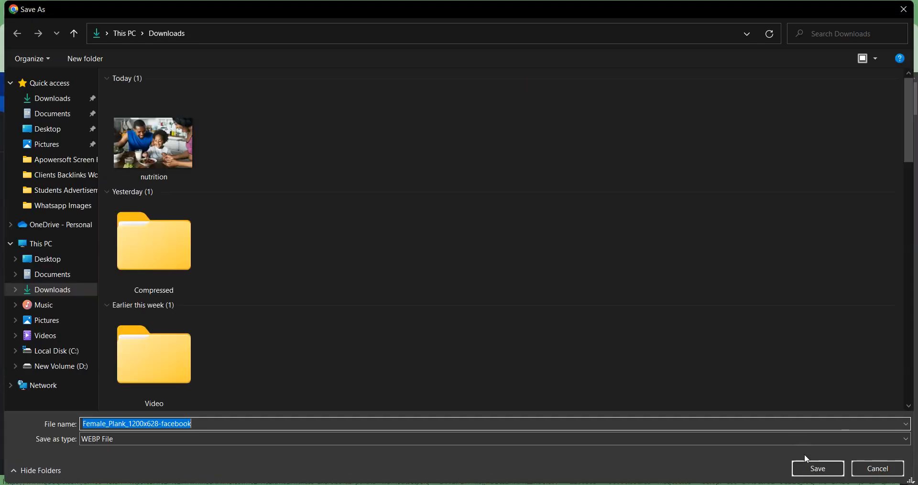
left_click(814, 467)
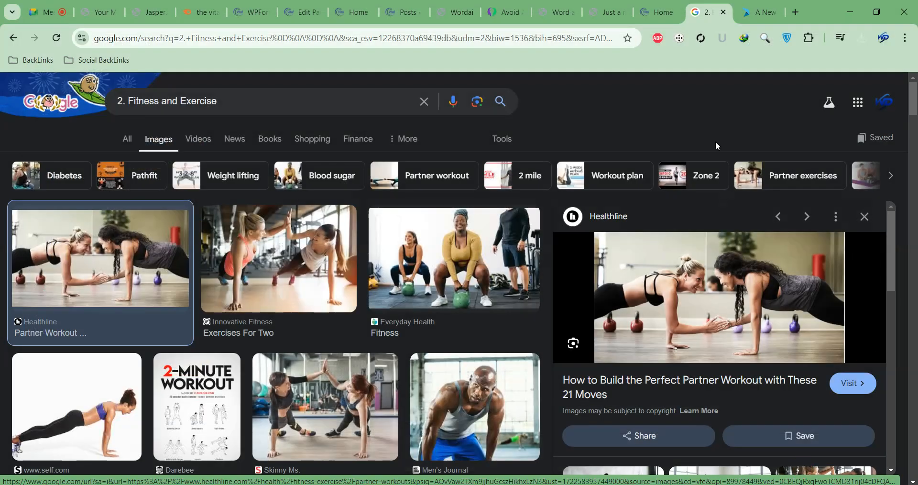
Copy the heading "3. Mental and Wellness" from the home page and search Google Images for it
left_click(657, 12)
triple_click(119, 316)
key("ctrl+c")
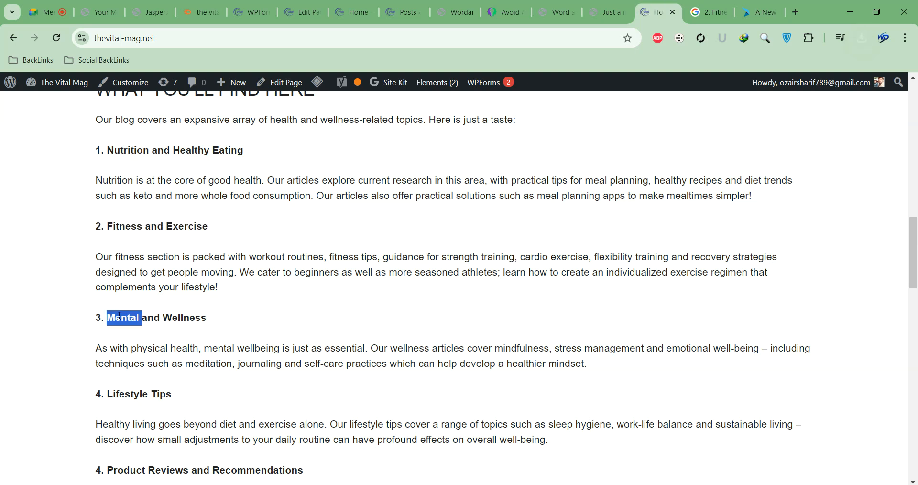
left_click(709, 12)
left_click(324, 113)
key("ctrl+a")
key("ctrl+v")
key("Return")
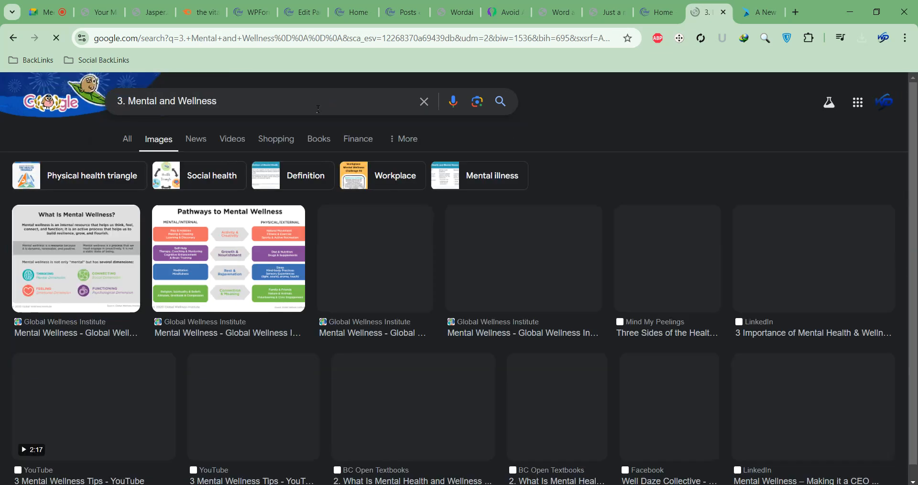
Look through the "3. Mental and Wellness" image results for a suitable picture for that section
scroll(560, 246, "down", 2)
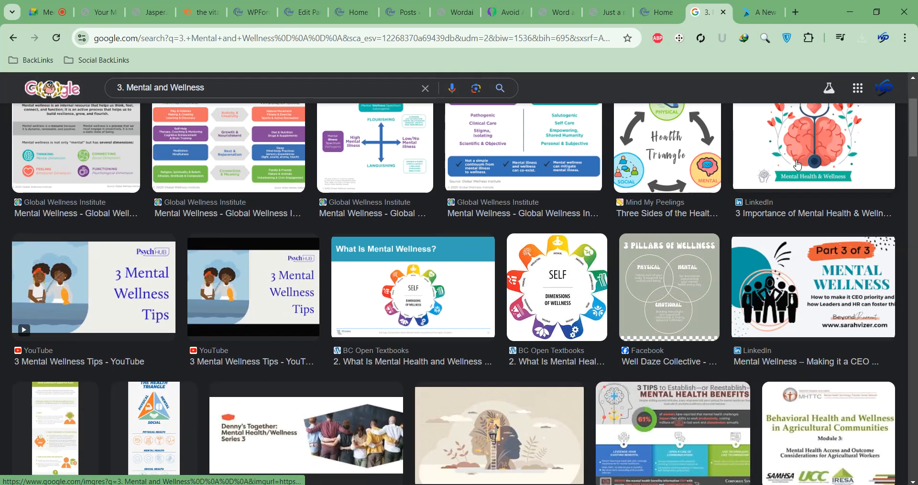
scroll(789, 173, "down", 5)
scroll(789, 173, "down", 2)
scroll(779, 189, "up", 6)
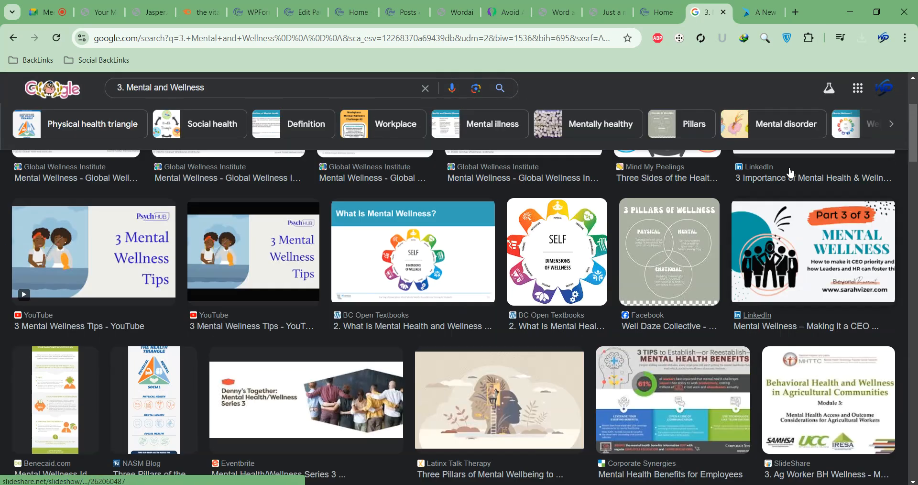
scroll(778, 191, "up", 2)
scroll(722, 248, "down", 13)
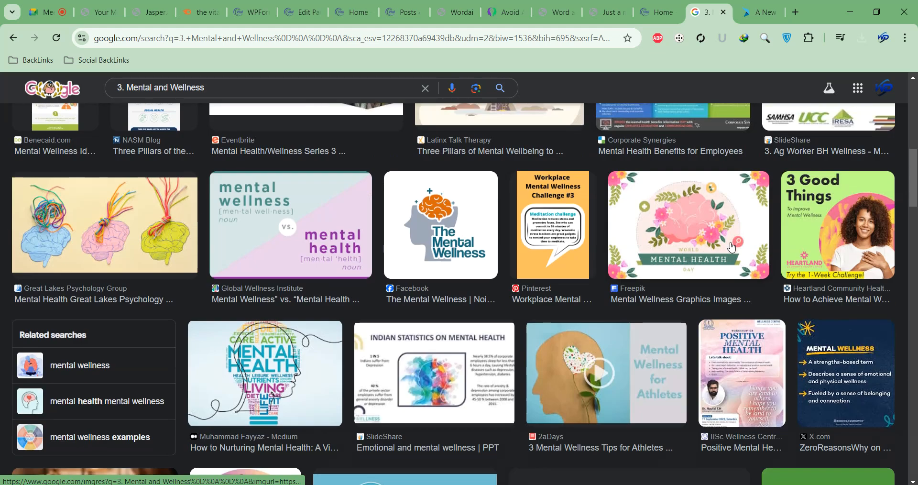
scroll(304, 271, "down", 6)
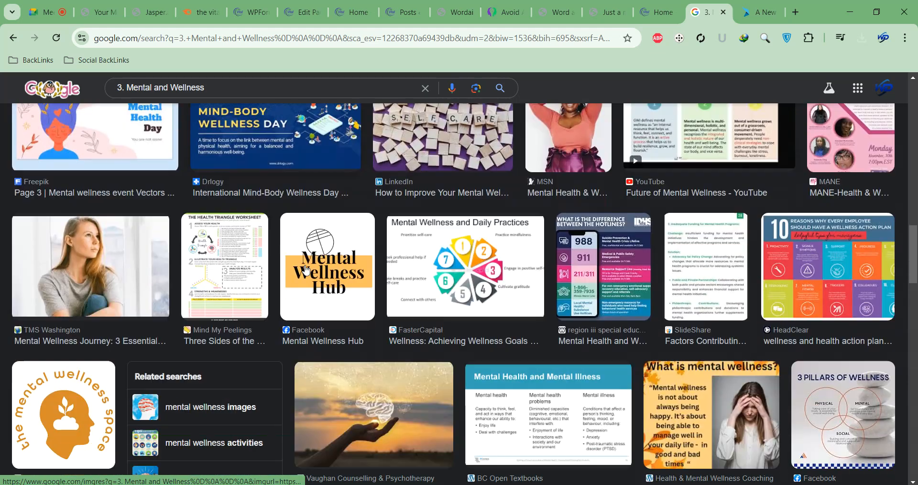
scroll(305, 270, "down", 6)
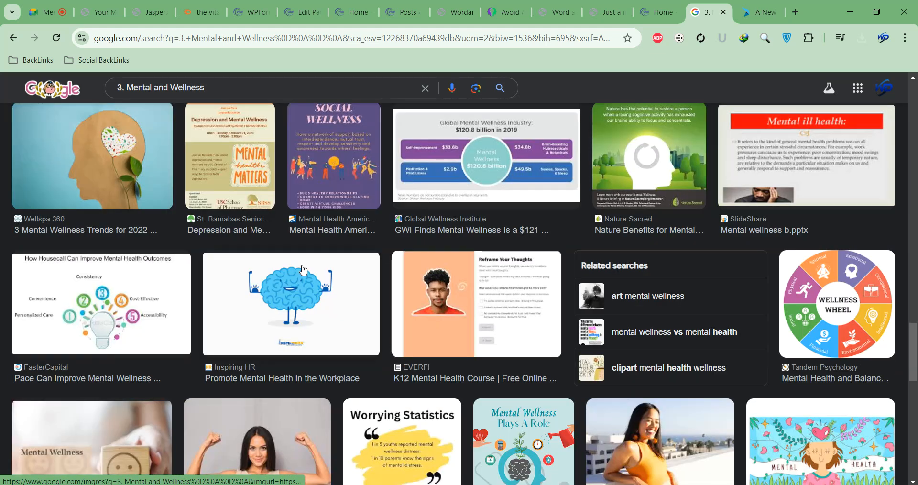
scroll(303, 271, "down", 2)
scroll(303, 271, "down", 5)
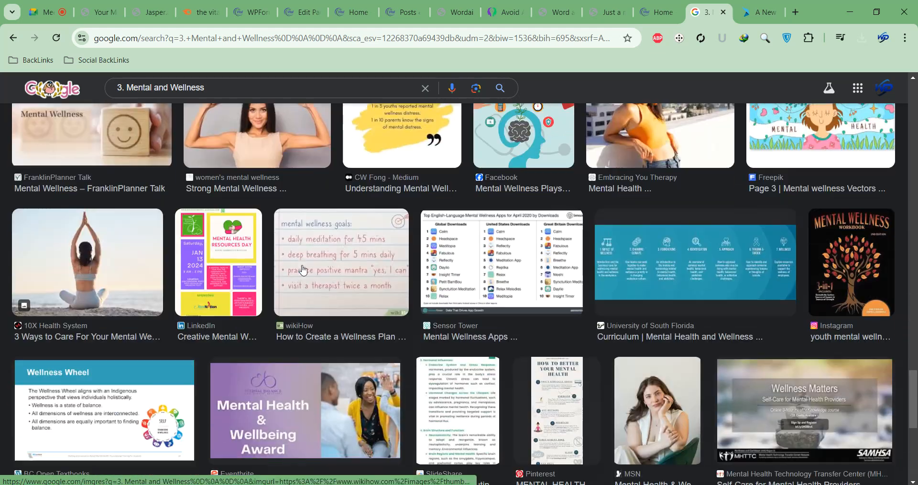
scroll(302, 269, "down", 10)
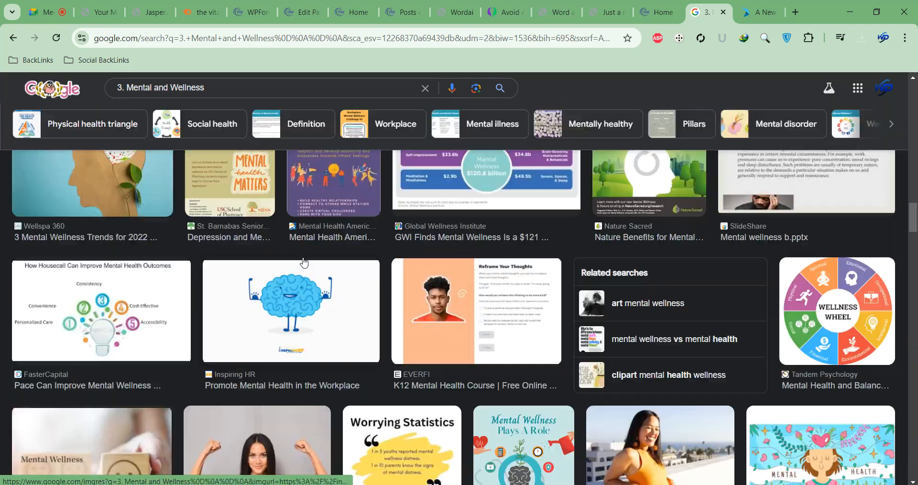
scroll(303, 262, "up", 20)
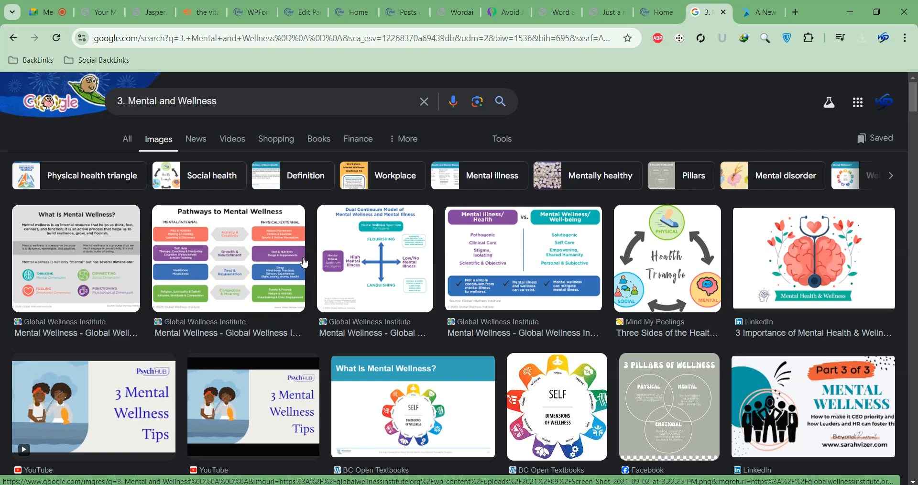
scroll(201, 284, "down", 1)
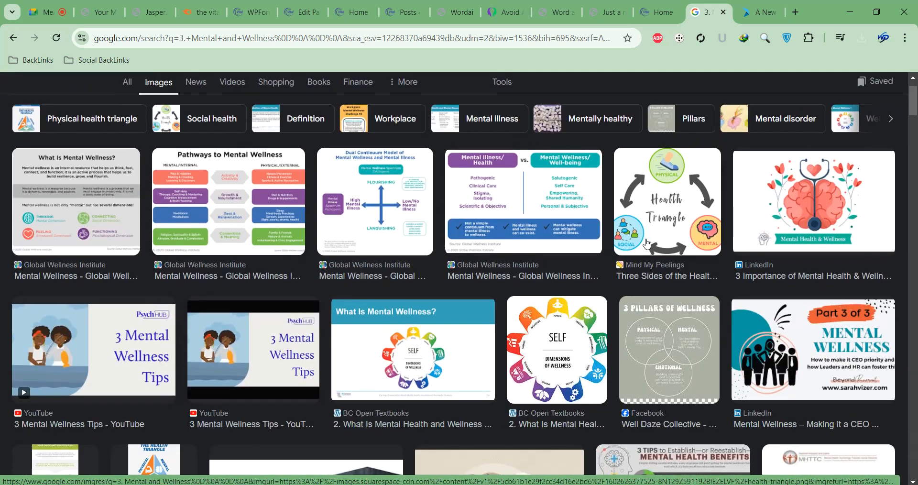
scroll(108, 110, "up", 1)
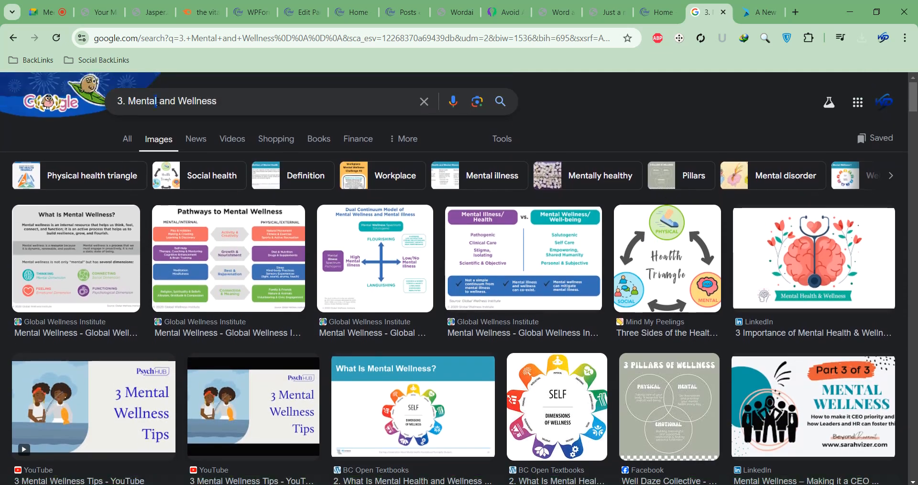
Shorten the image search to "Wellness" and examine the News-Medical wooden blocks picture and its related images
left_click(156, 102)
left_click_drag(177, 102, 125, 102)
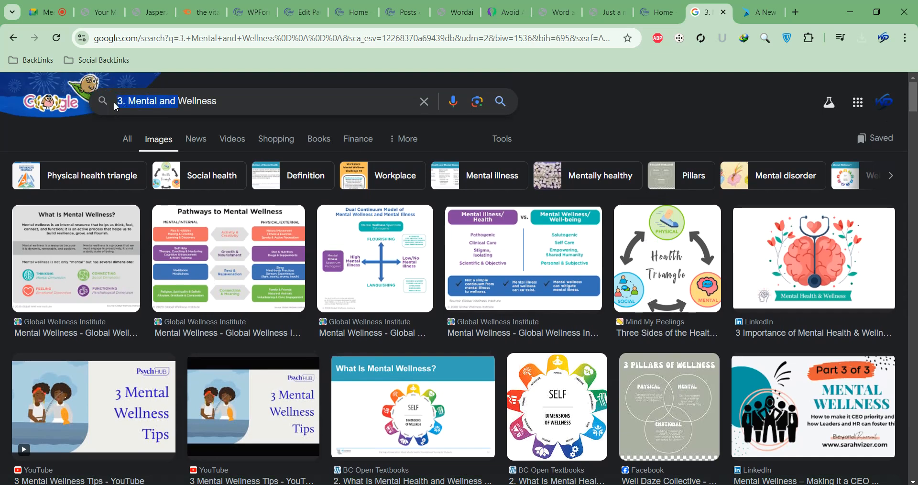
key("BackSpace")
key("Return")
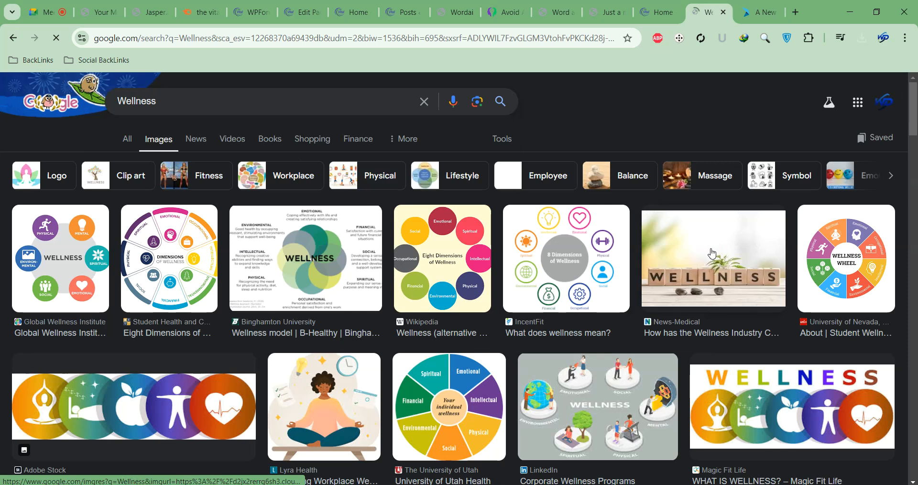
left_click(711, 252)
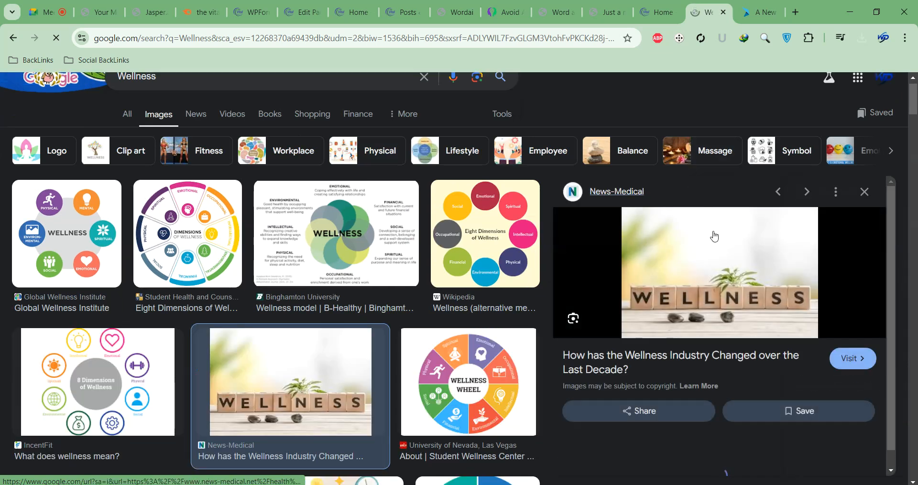
scroll(715, 268, "down", 5)
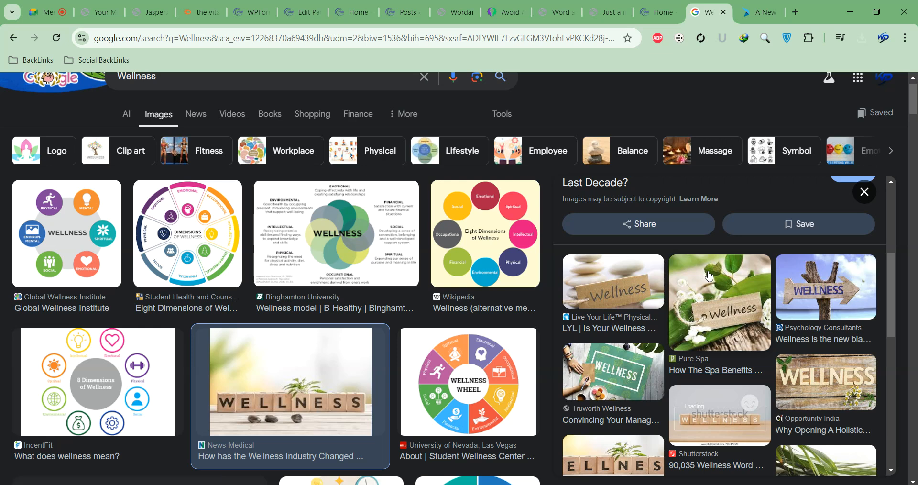
scroll(707, 280, "down", 5)
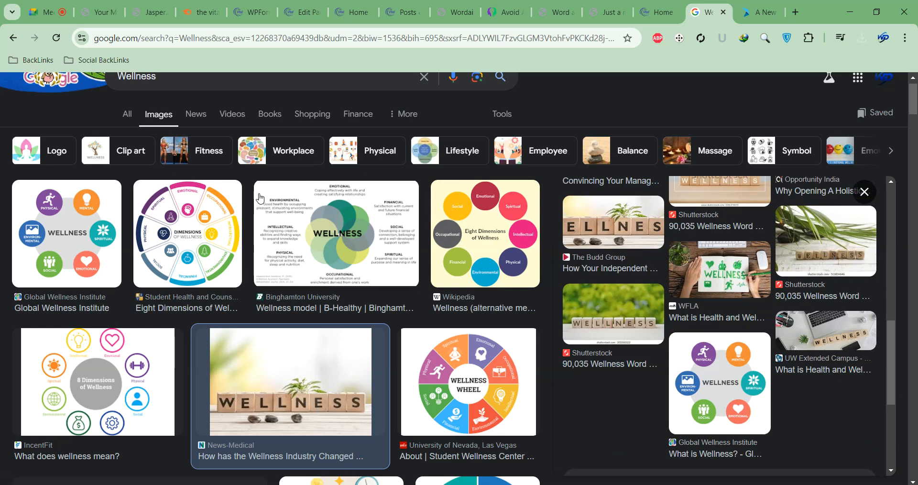
Extend the image search to "mental Wellness" and run it
left_click(121, 82)
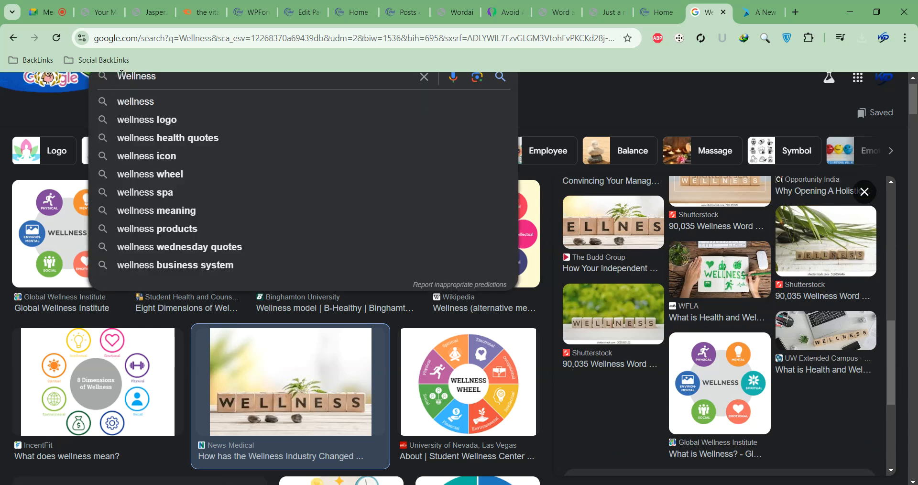
type("mental")
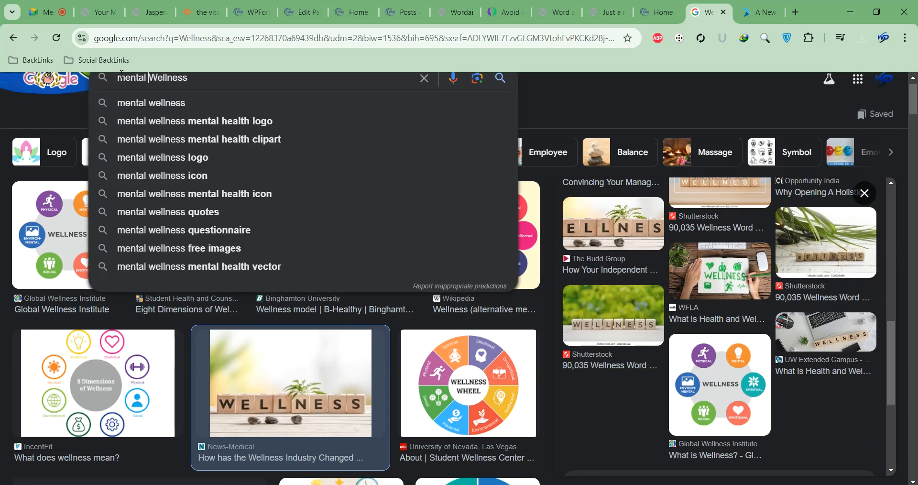
key("Return")
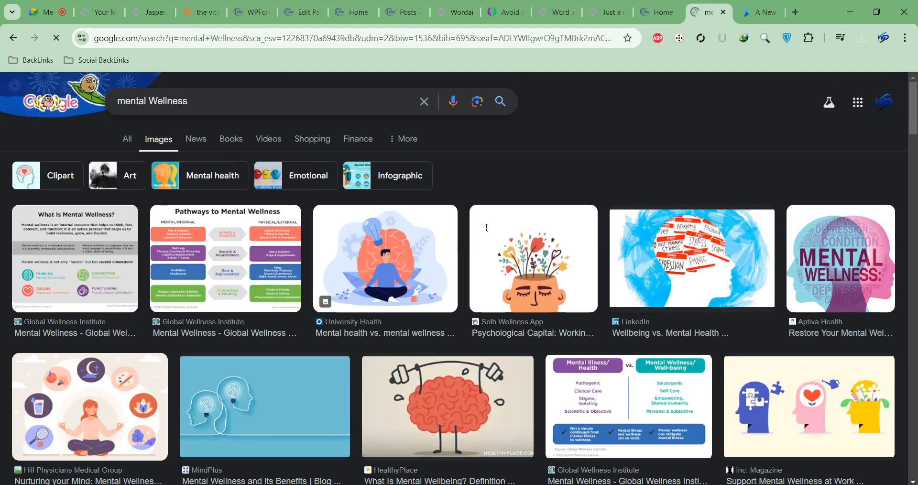
Find the Raffles Medical Group image of people meditating outdoors and save it to the computer
scroll(843, 238, "down", 5)
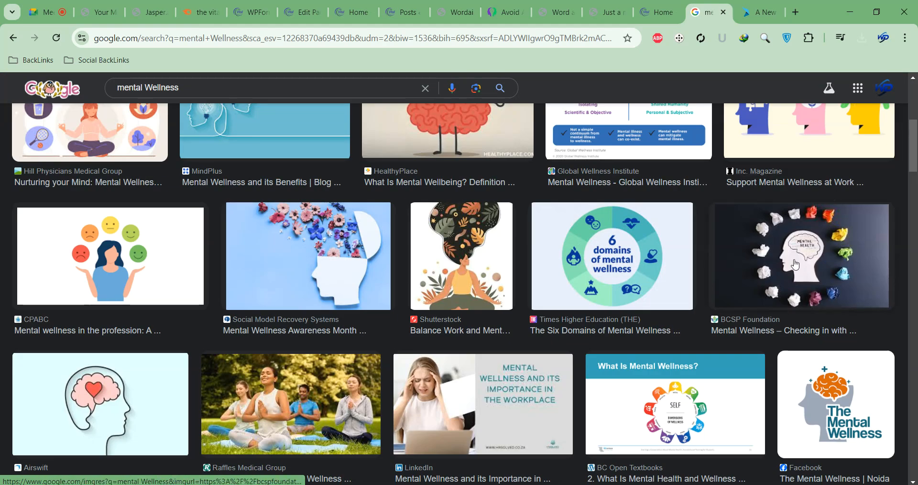
scroll(794, 264, "down", 3)
left_click(329, 291)
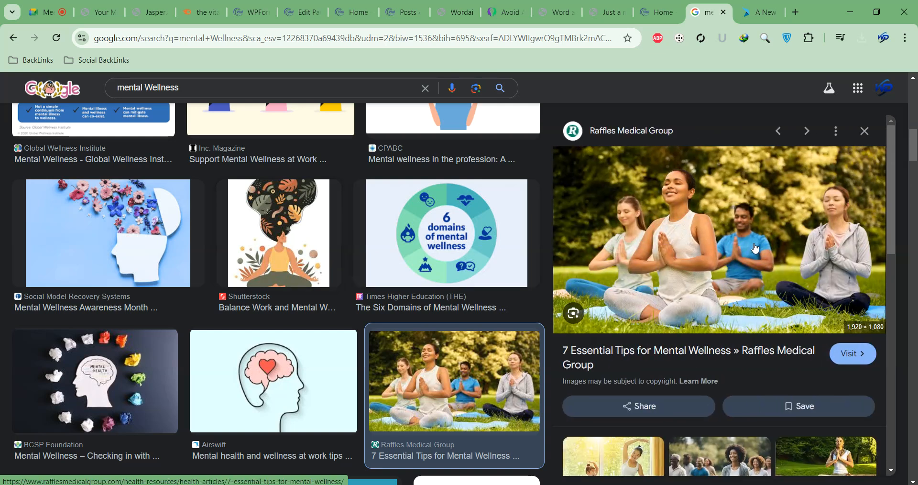
right_click(770, 249)
left_click(771, 418)
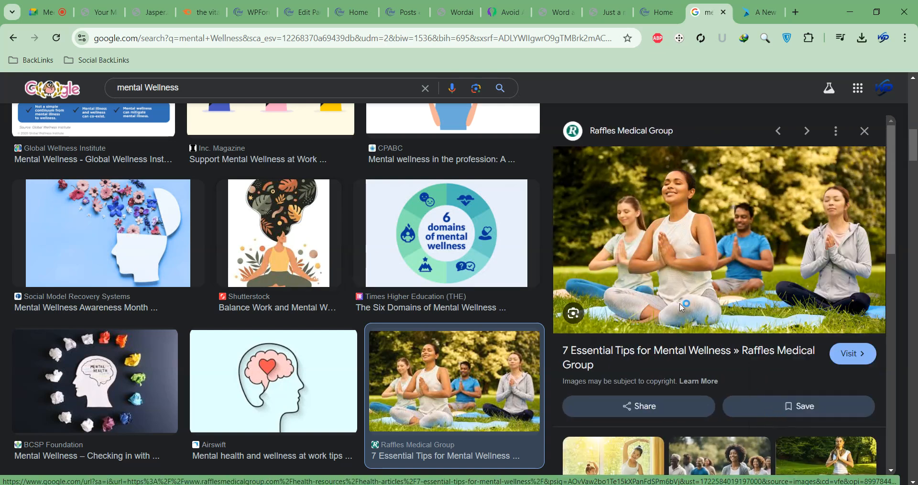
left_click(907, 8)
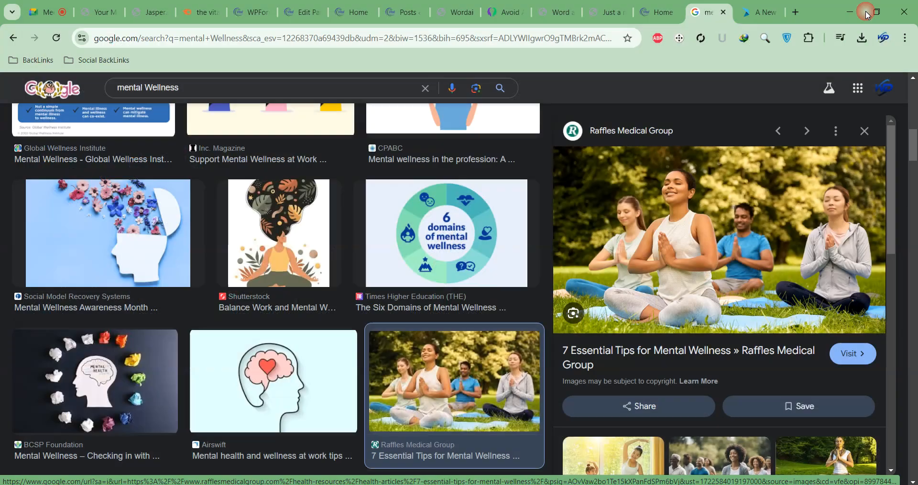
Return to the home page editor and look over the "WHAT YOU'LL FIND HERE" topics and the category sections above them
left_click(292, 14)
scroll(216, 273, "down", 15)
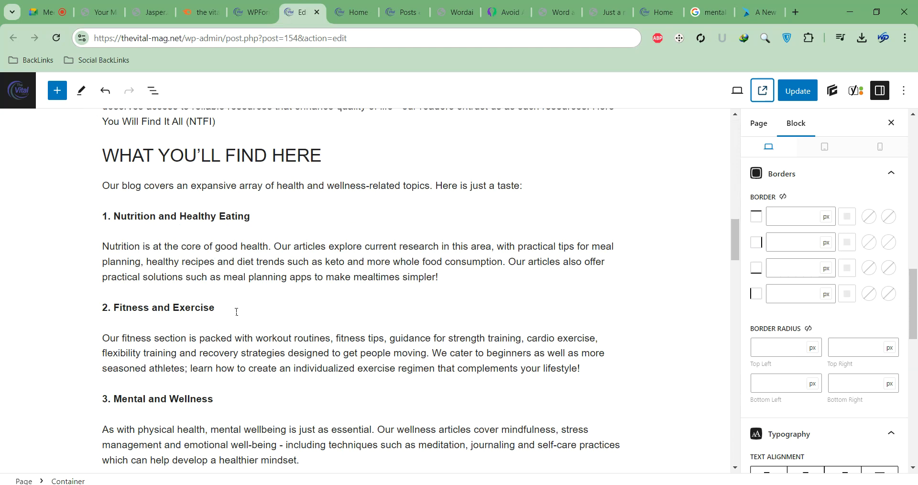
left_click(215, 161)
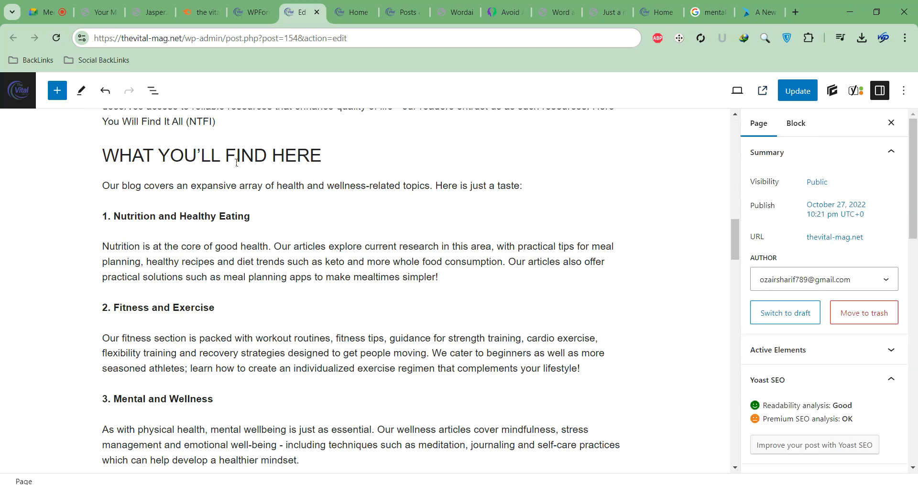
scroll(472, 171, "up", 10)
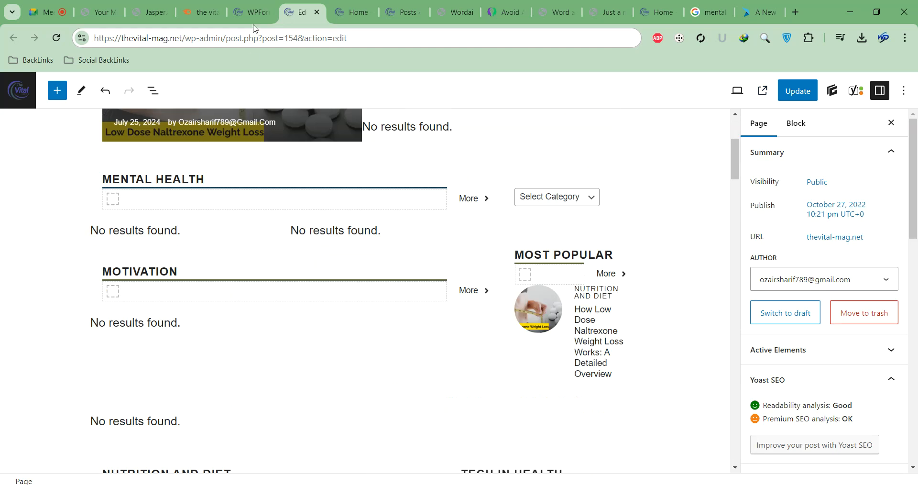
Copy the four category names, from Mental Health to Technology in Health, from the live home page's navigation
left_click(252, 11)
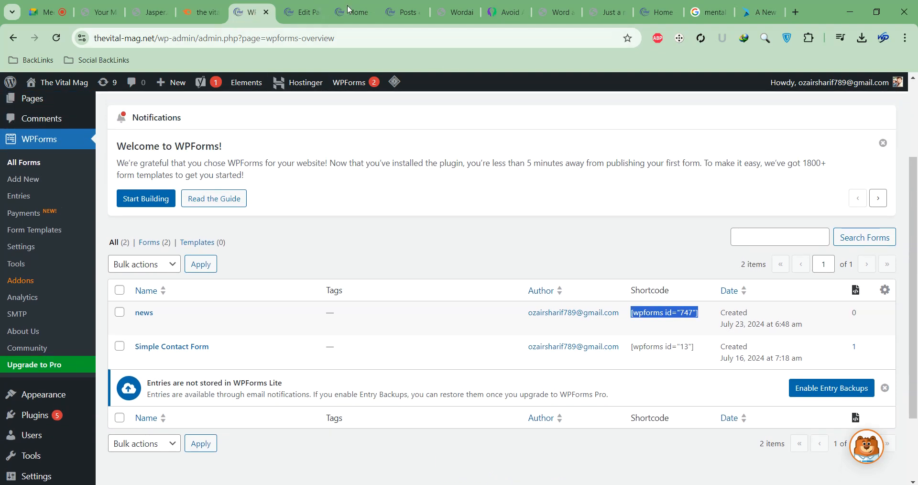
left_click(349, 9)
left_click(400, 16)
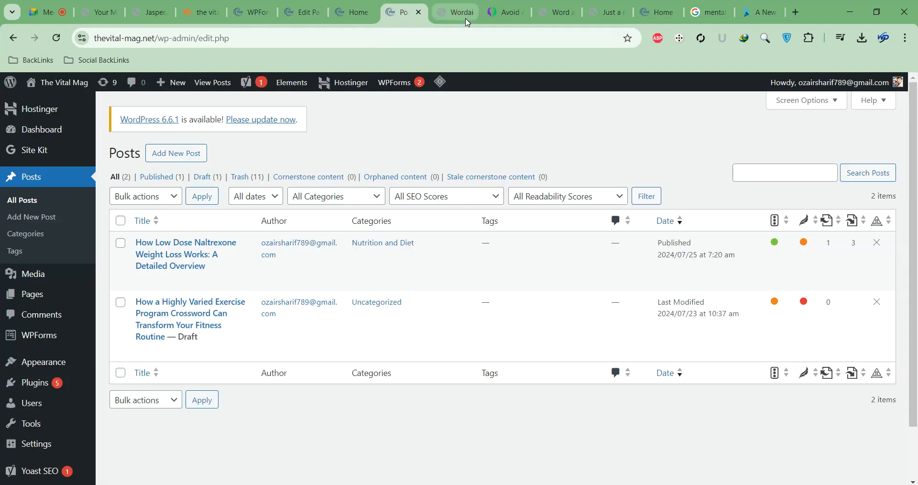
left_click(454, 12)
left_click(356, 14)
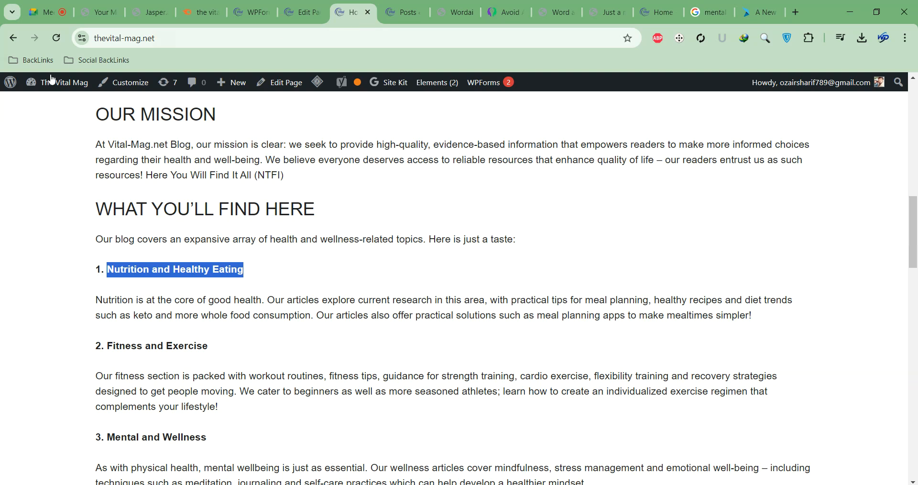
mouse_move(54, 88)
scroll(466, 117, "up", 10)
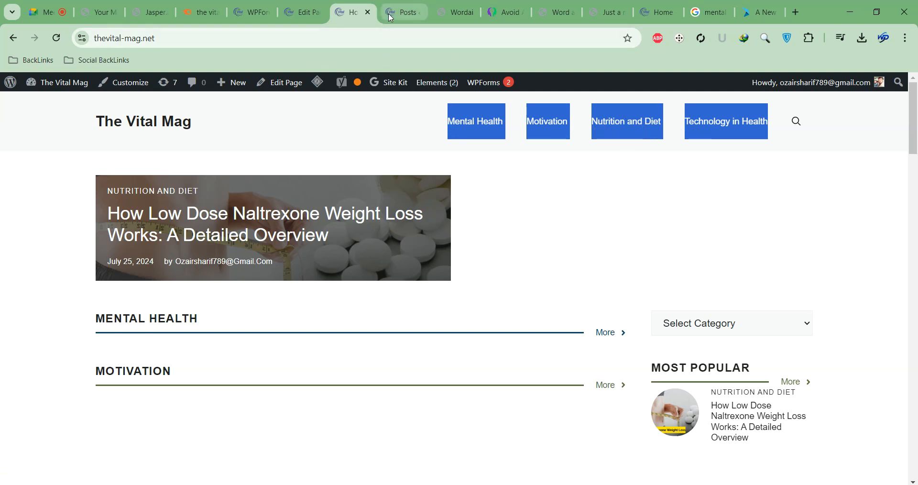
Open Perplexity in a new browser tab and reopen the library thread about writing content for the home page
left_click(406, 11)
left_click(456, 11)
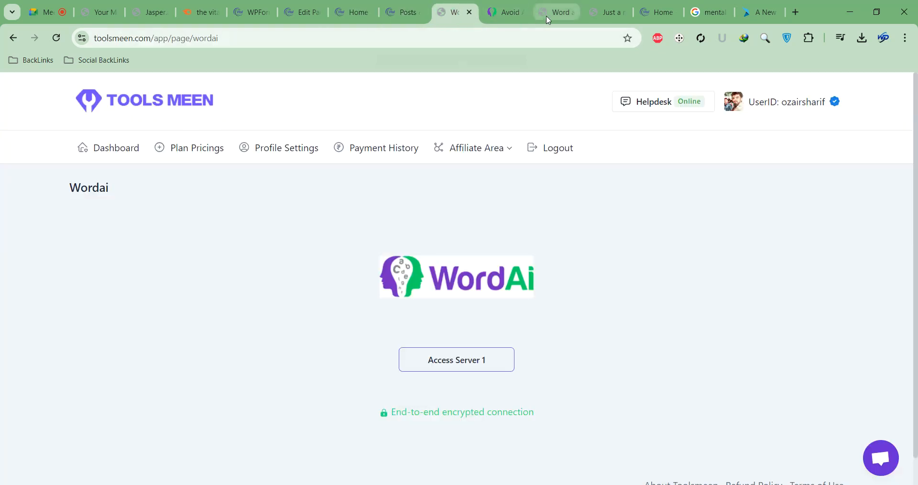
left_click(655, 12)
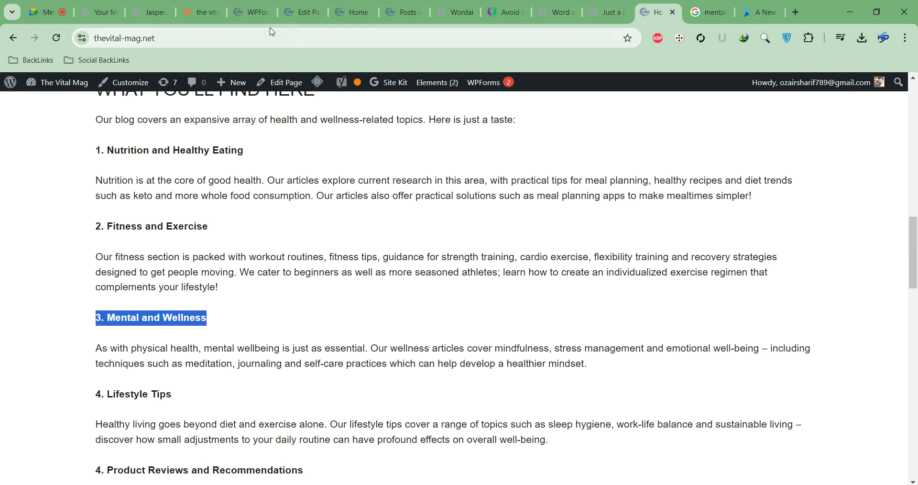
left_click(796, 12)
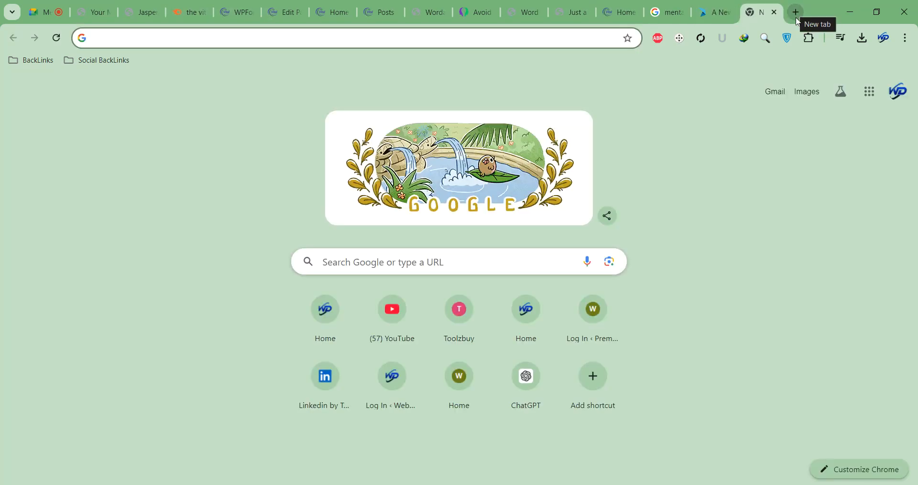
type("per")
key("Return")
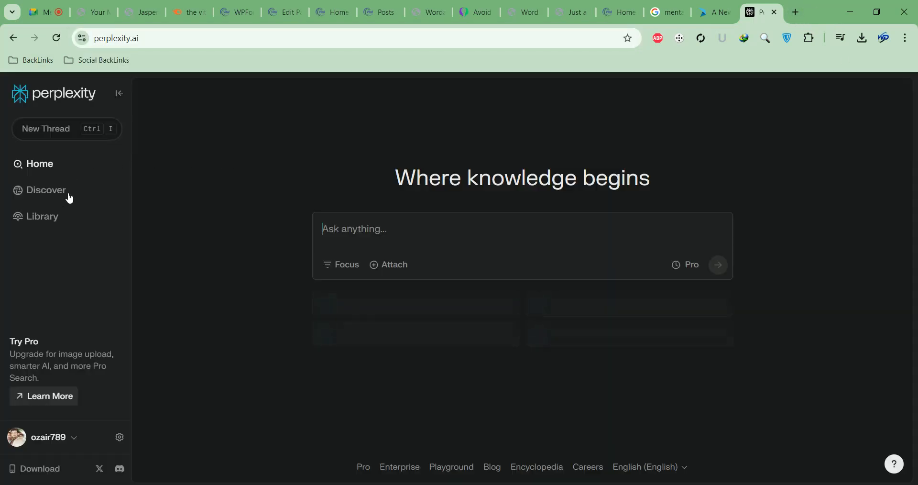
left_click(63, 243)
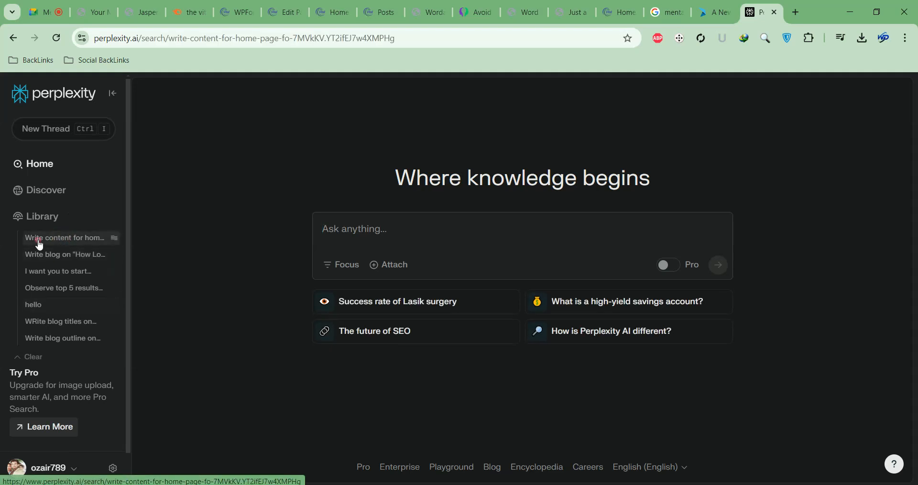
scroll(408, 359, "down", 20)
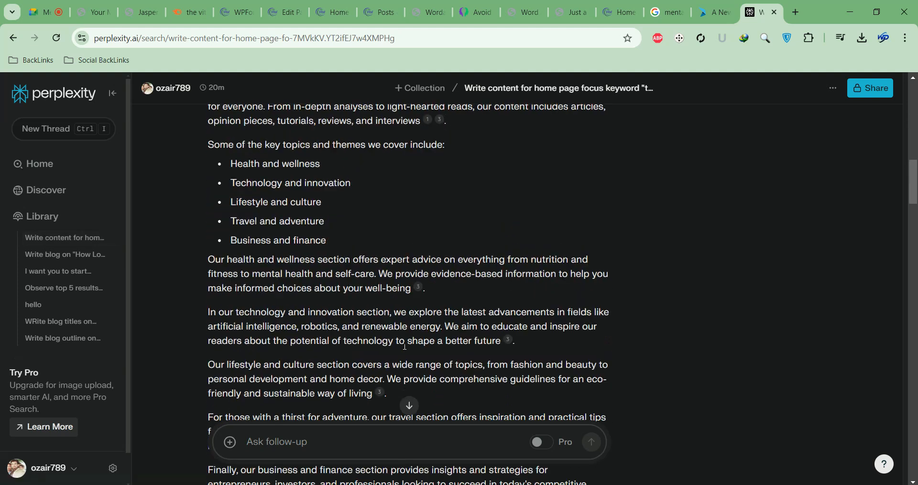
Draft a follow-up reading "My website is on these categories blogs" with the four copied category names in quotation marks
double_click(320, 433)
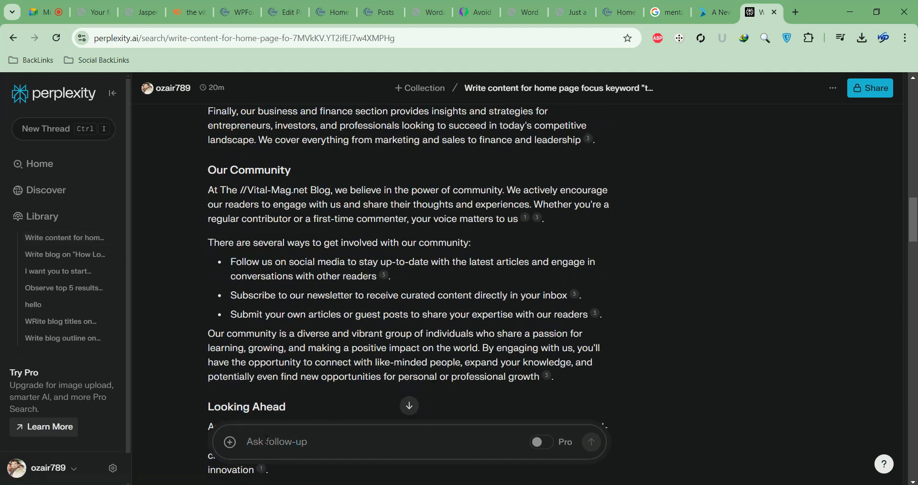
type("My")
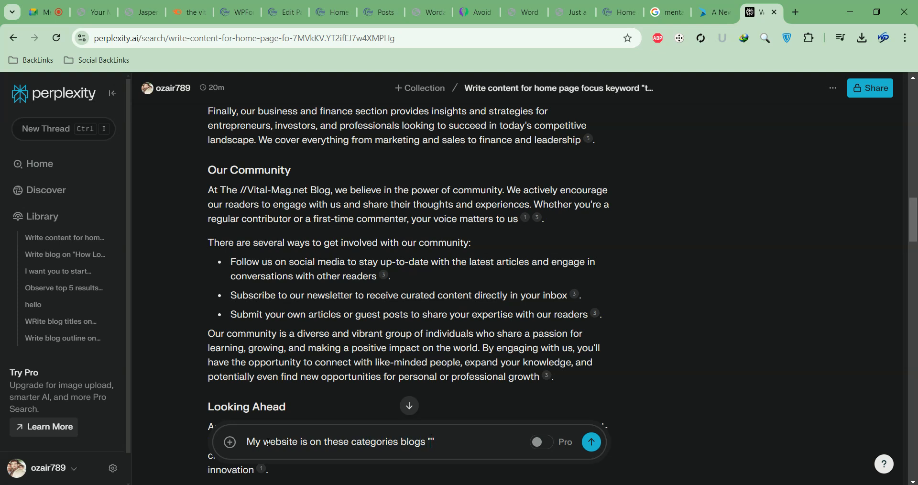
type("Mental Health Motivation Nutrition and Diet Technology in Health")
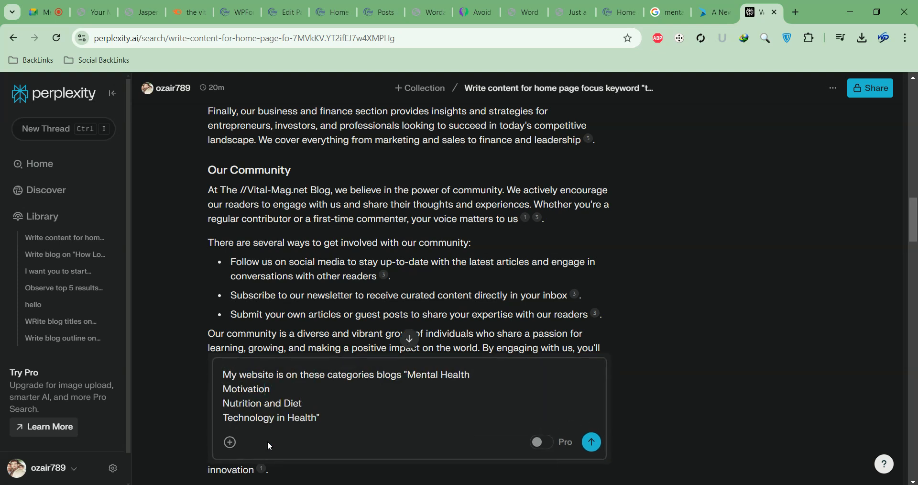
Join the category names in the follow-up into one comma-separated list and submit the request
key("BackSpace")
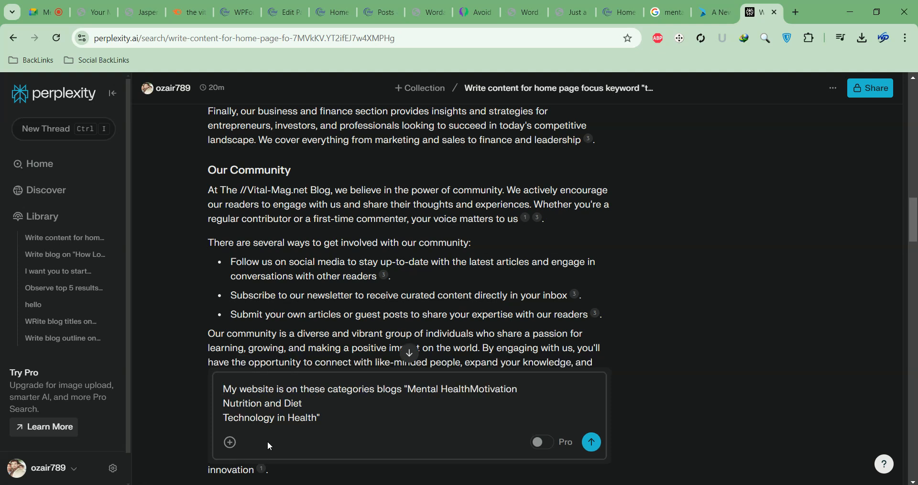
type(", ")
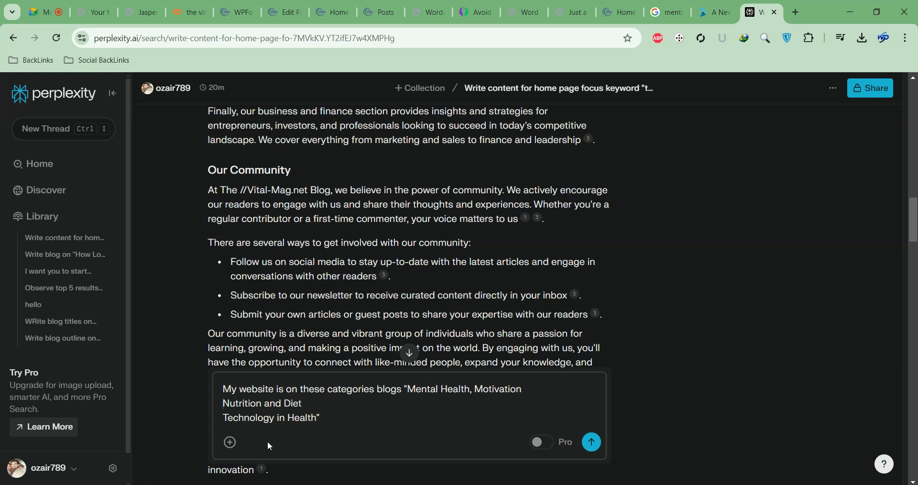
type(",")
key("Left")
key("BackSpace")
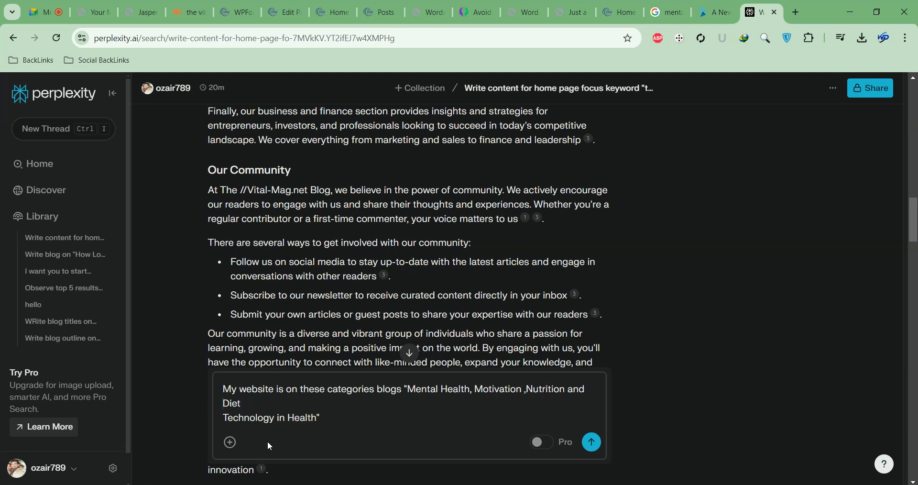
key("BackSpace")
type(", Technology in Health")
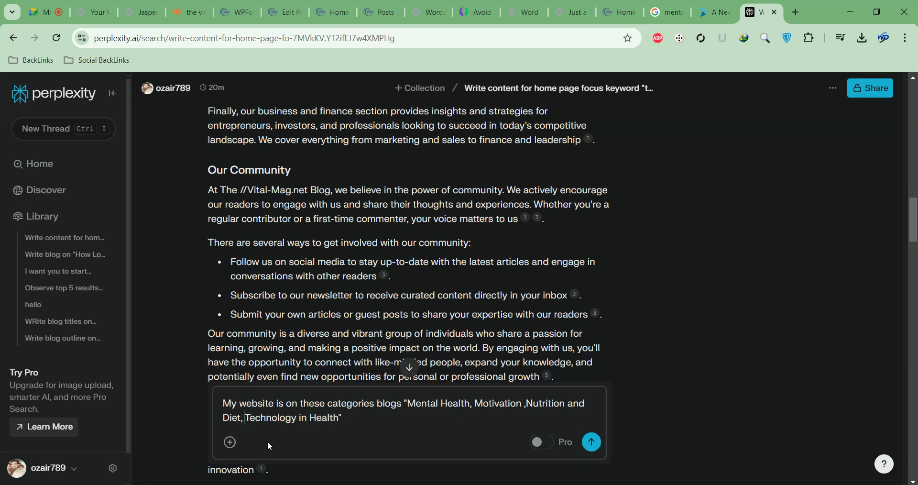
key("Return")
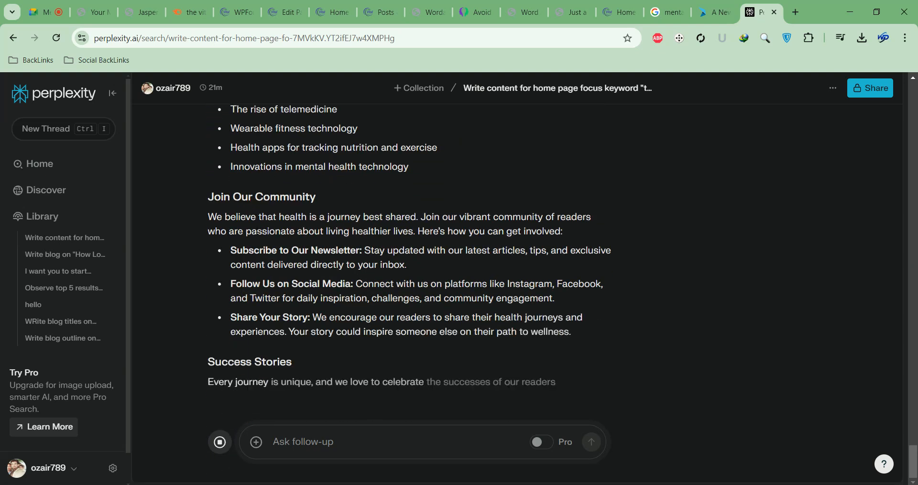
Examine the newly generated home page draft, especially its "Explore Our Categories" sections
scroll(257, 230, "up", 8)
scroll(256, 229, "down", 4)
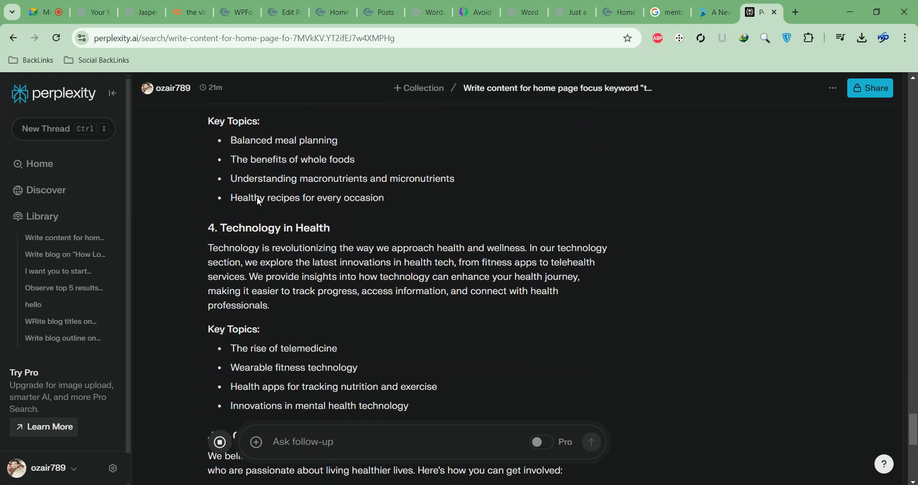
mouse_move(431, 345)
left_mouse_down()
mouse_move(219, 180)
mouse_move(226, 76)
mouse_move(277, 109)
mouse_move(281, 187)
mouse_move(260, 234)
left_mouse_up()
scroll(263, 213, "up", 12)
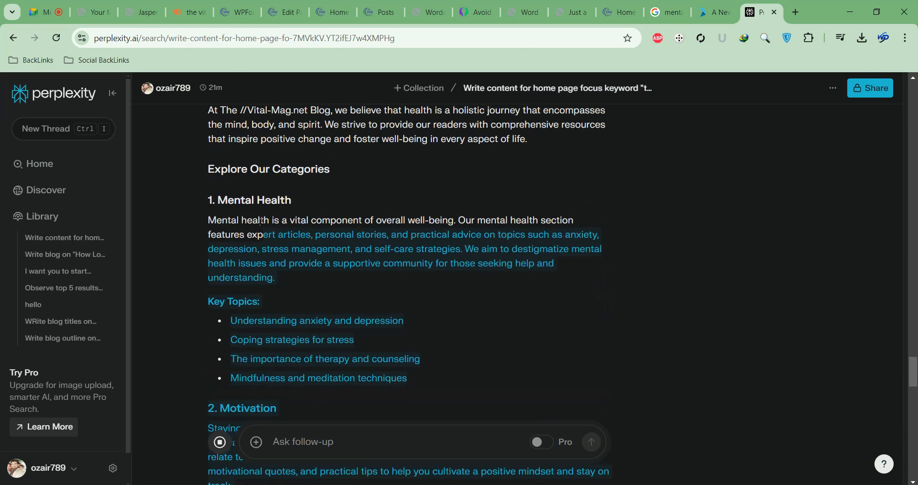
scroll(259, 287, "down", 2)
scroll(259, 287, "up", 2)
scroll(207, 180, "down", 6)
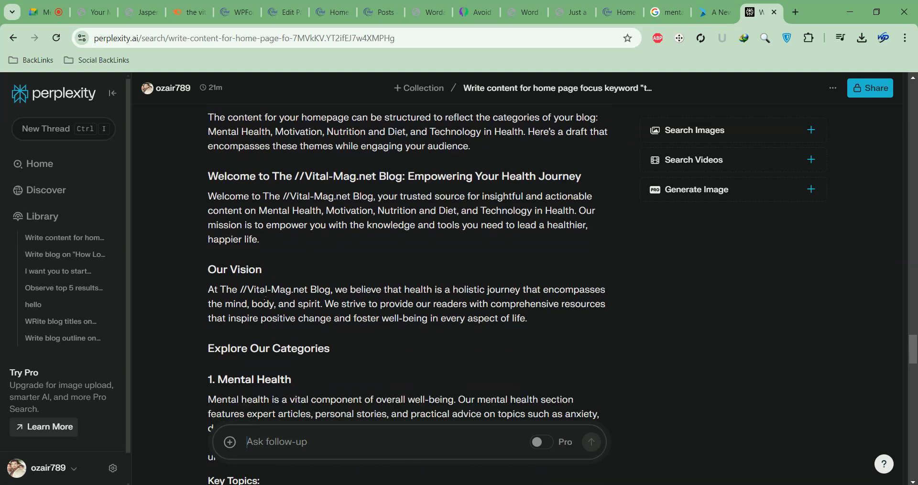
scroll(208, 184, "up", 2)
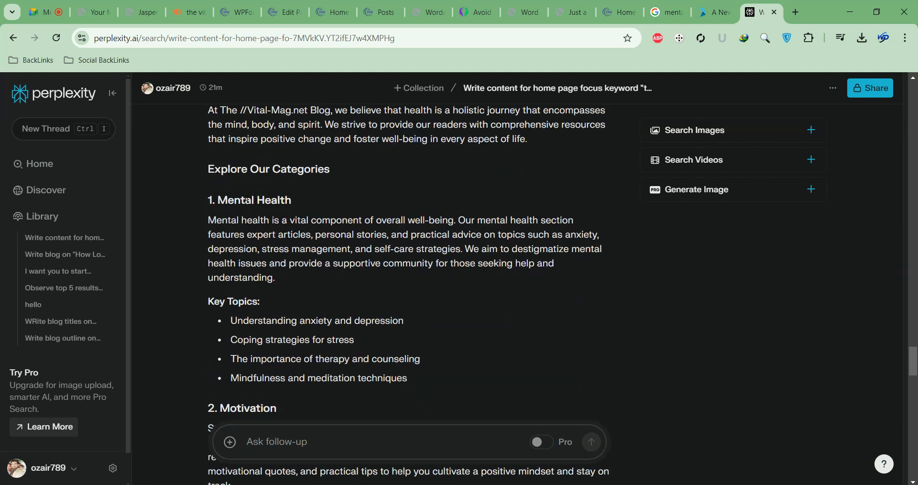
Copy the four category sections of the draft, from "1. Mental Health" through the "4. Technology in Health" key topics
mouse_move(209, 200)
left_mouse_down()
mouse_move(246, 378)
mouse_move(307, 426)
mouse_move(342, 332)
mouse_move(334, 334)
mouse_move(334, 308)
mouse_move(356, 379)
left_mouse_up()
scroll(335, 334, "down", 4)
right_click(294, 197)
left_click(290, 255)
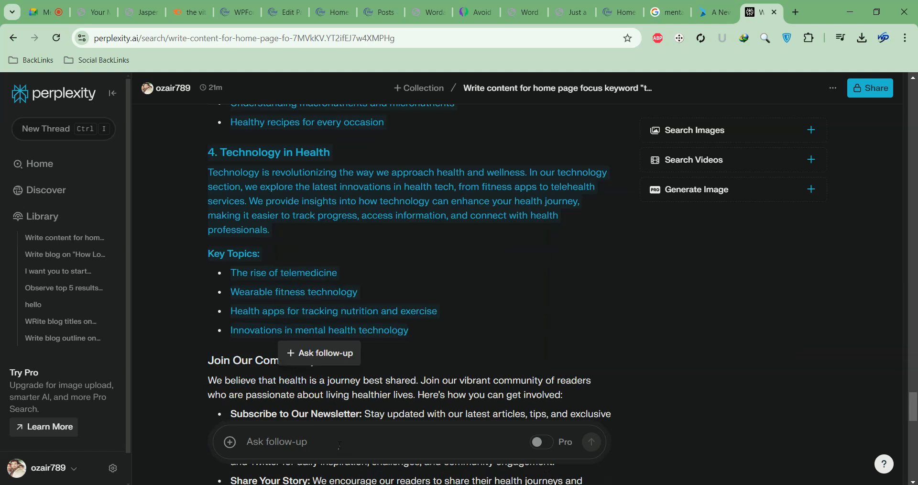
Ask Perplexity in a follow-up to make the four category sections longer, pasting the copied text in quotation marks
left_click(338, 443)
type("Make it")
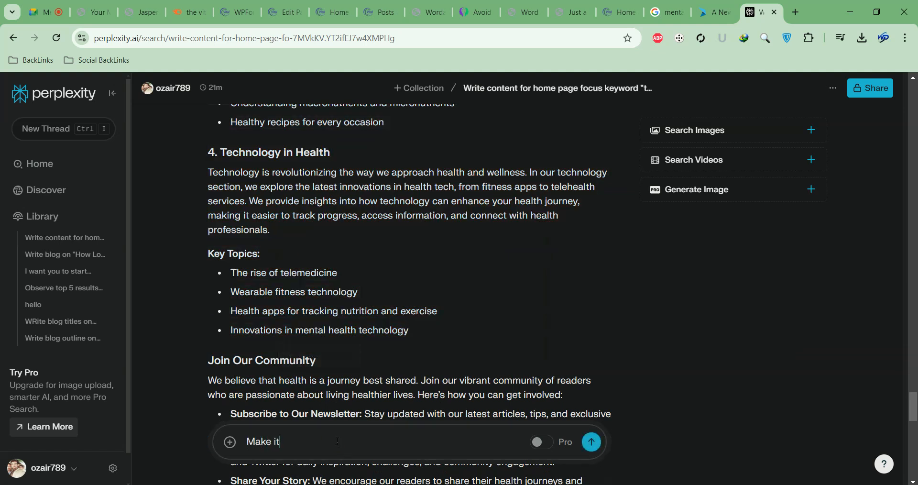
type("s longer \"\"")
key("Left")
key("Left")
key("BackSpace")
key("BackSpace")
key("ctrl+v")
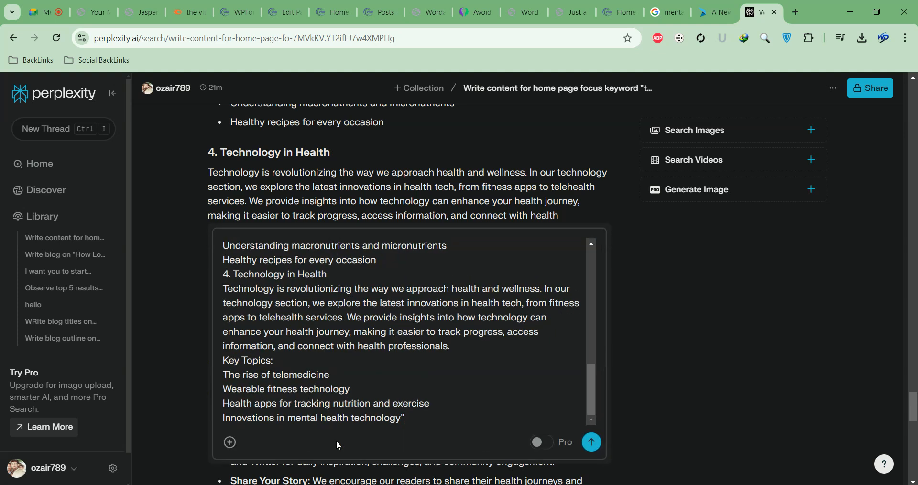
key("Return")
Review the expanded answer from the Mental Health section through the Technology in Health section
scroll(303, 265, "down", 10)
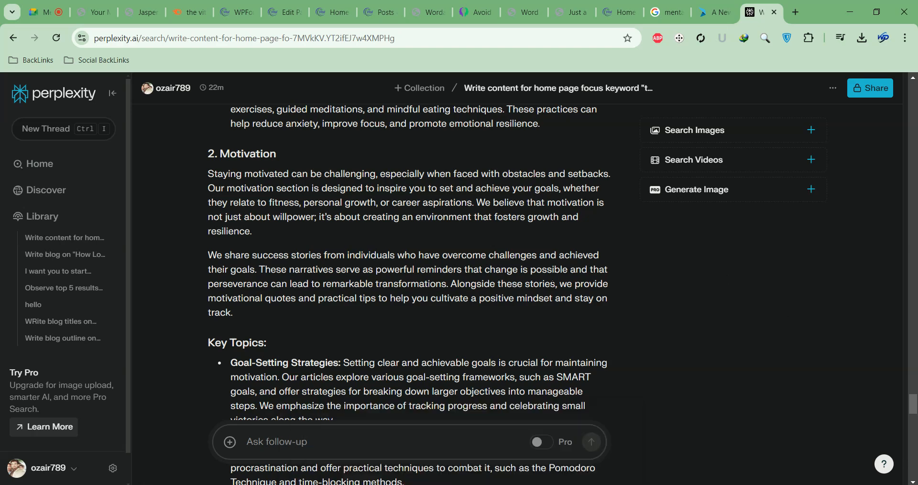
scroll(324, 349, "down", 4)
scroll(324, 349, "up", 7)
scroll(324, 349, "down", 1)
scroll(325, 352, "up", 10)
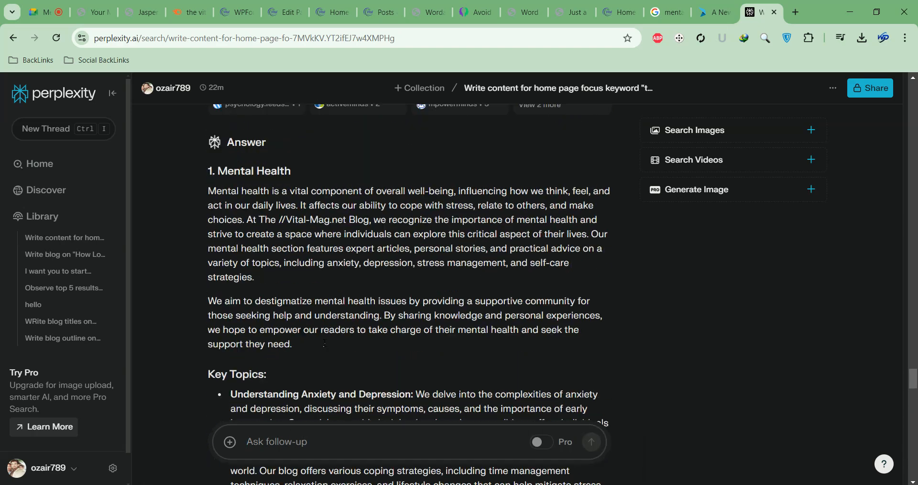
scroll(249, 279, "down", 20)
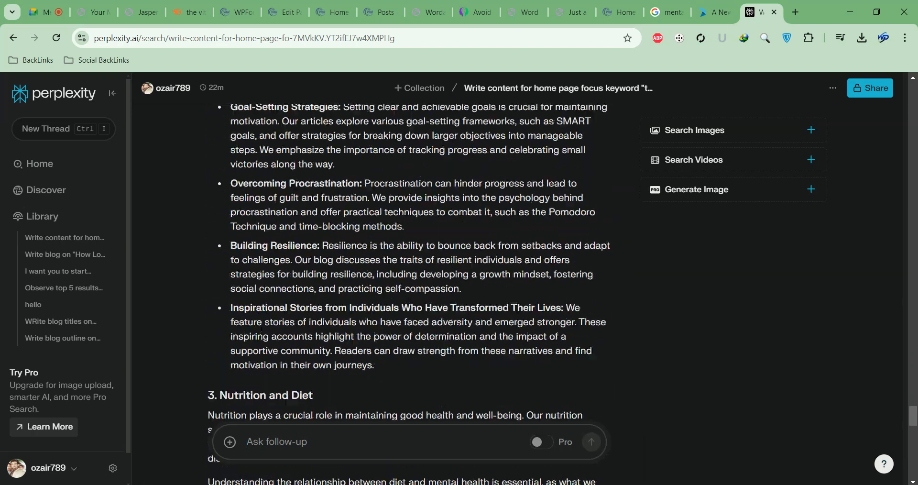
scroll(259, 328, "down", 10)
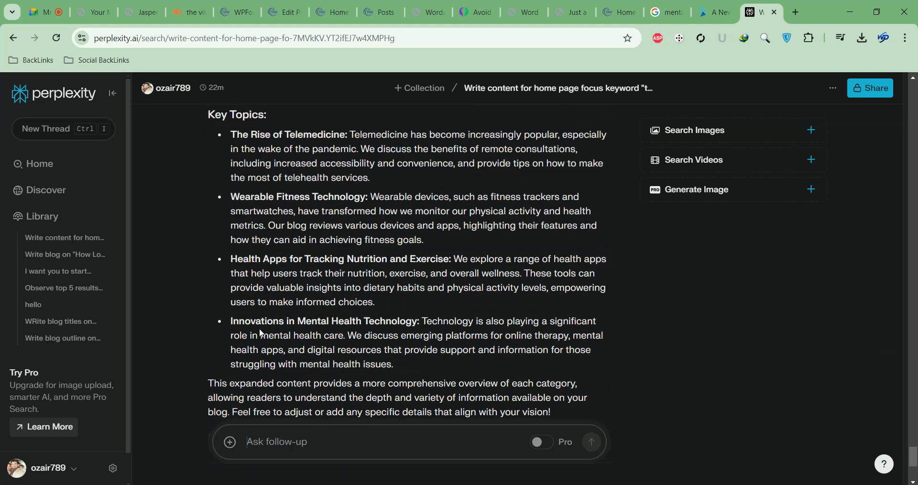
Copy the full expanded answer into WordAi's Avoid AI Detection input in place of the existing text and run the rewrite
scroll(259, 329, "up", 3)
mouse_move(560, 357)
left_mouse_down()
mouse_move(324, 51)
mouse_move(229, 366)
mouse_move(234, 466)
mouse_move(213, 177)
mouse_move(235, 73)
mouse_move(211, 283)
left_mouse_up()
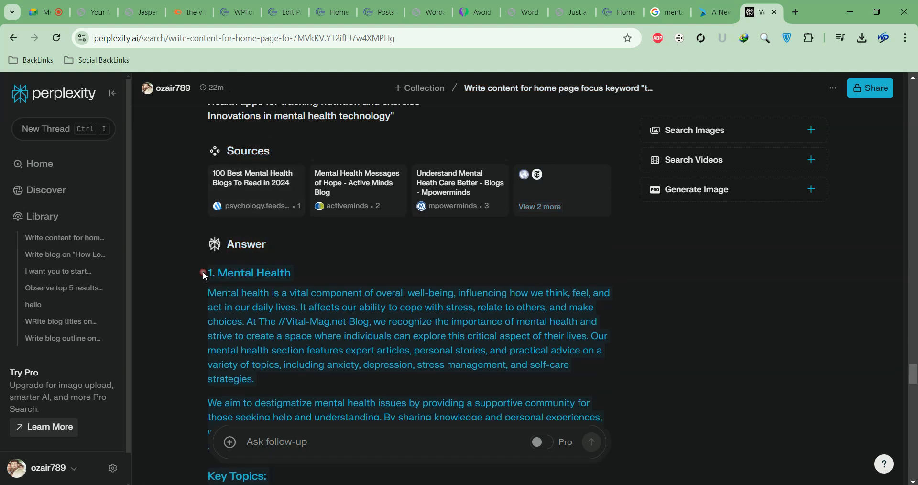
left_click(476, 12)
scroll(291, 177, "up", 5)
double_click(291, 177)
key("ctrl+a")
key("ctrl+v")
left_click(453, 413)
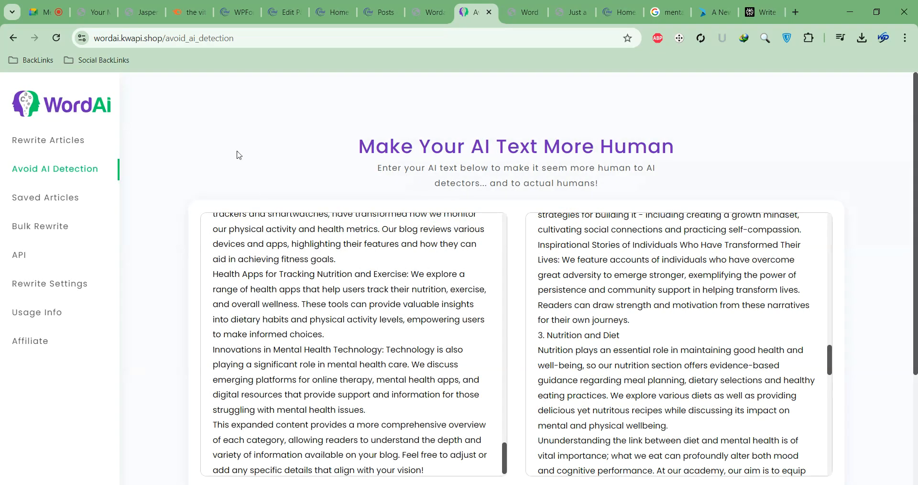
Look through the rewritten category text in WordAi's output, moving back toward its Motivation section
scroll(854, 266, "down", 3)
scroll(852, 268, "up", 2)
scroll(796, 314, "up", 3)
scroll(765, 306, "up", 5)
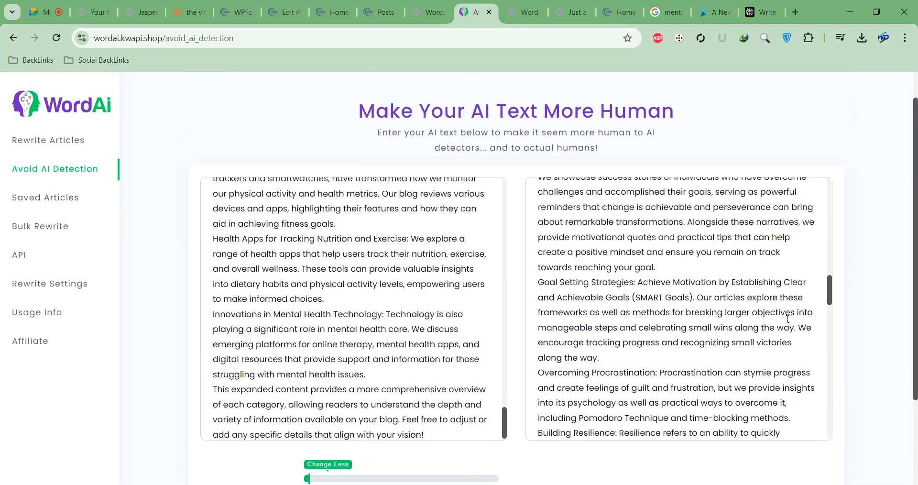
Copy WordAi's entire rewritten output and paste it into the Word document in place of all existing text
left_click(676, 293)
key("ctrl+a")
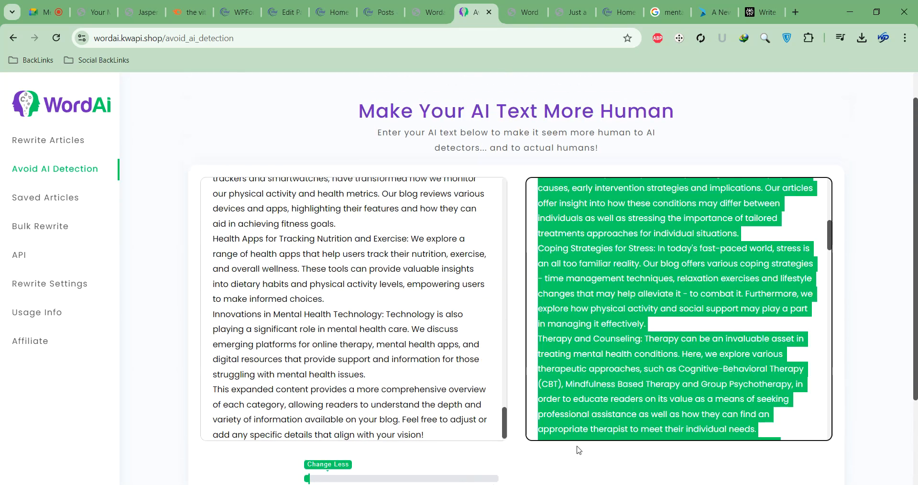
left_click(606, 480)
left_click(467, 318)
key("ctrl+a")
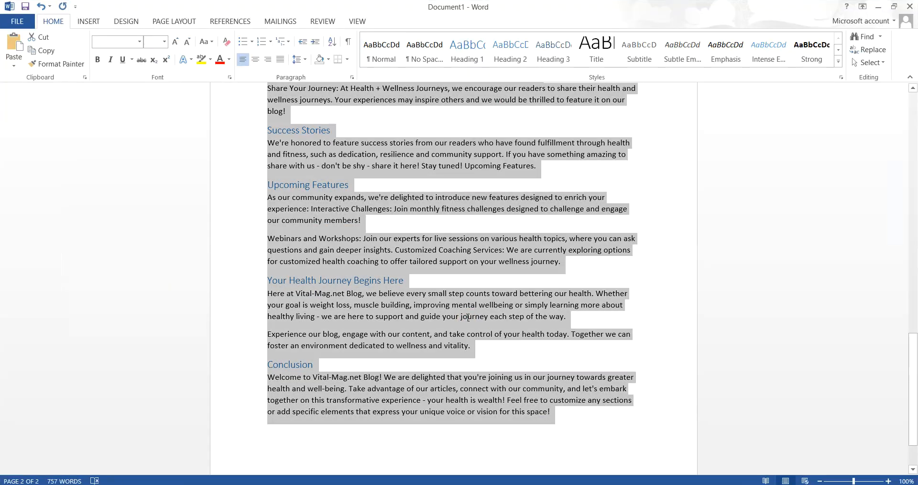
key("ctrl+v")
scroll(396, 204, "up", 15)
scroll(397, 205, "up", 15)
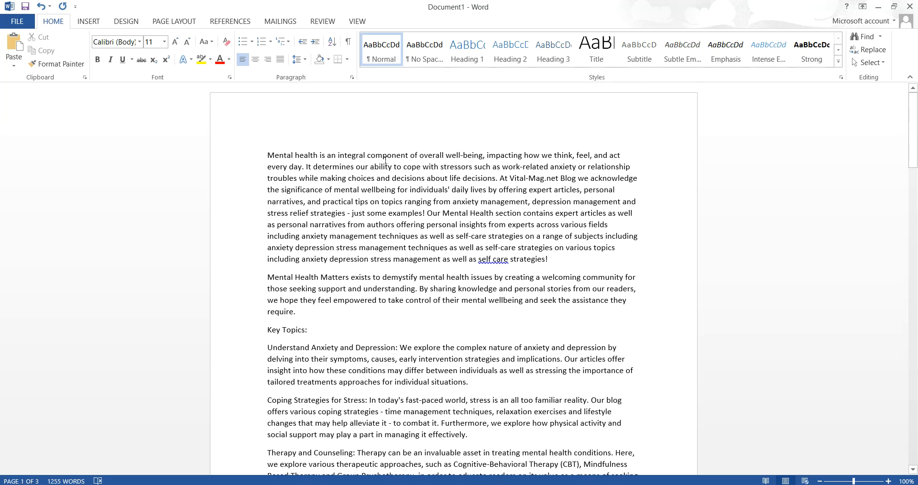
Check the pasted text in Word for its numbered section headings, from the opening Mental Health paragraph through Nutrition and Diet
double_click(290, 330)
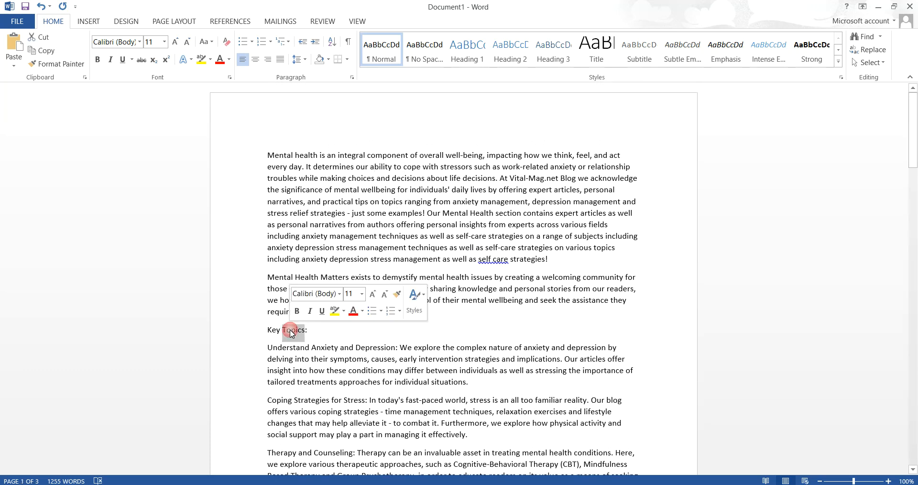
left_click(281, 212)
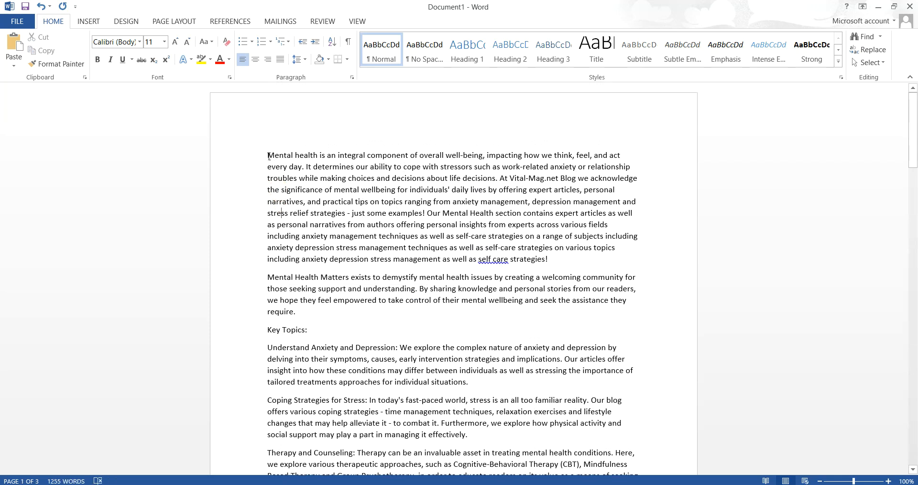
left_click_drag(317, 154, 264, 153)
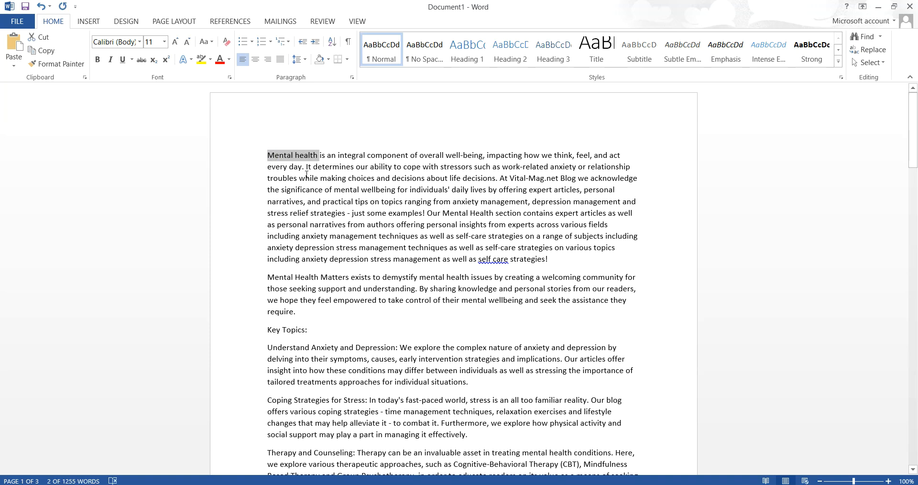
left_click(617, 483)
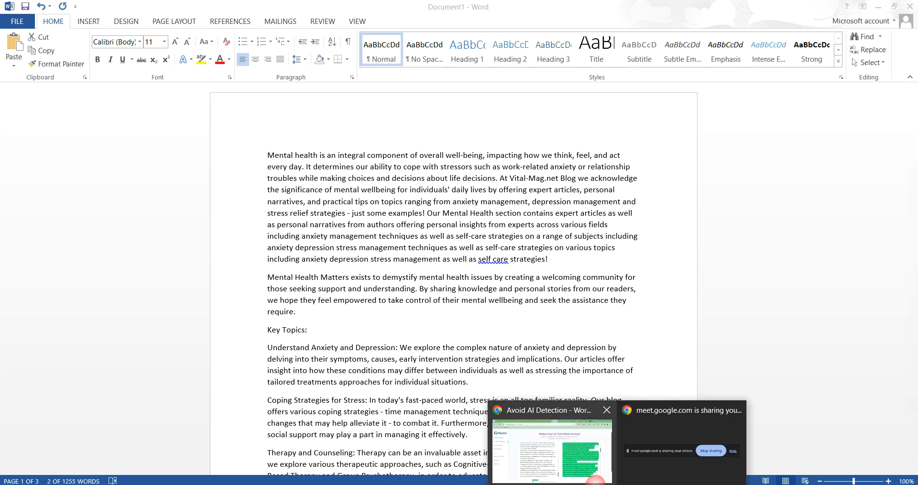
left_click(591, 484)
mouse_move(591, 483)
mouse_move(432, 484)
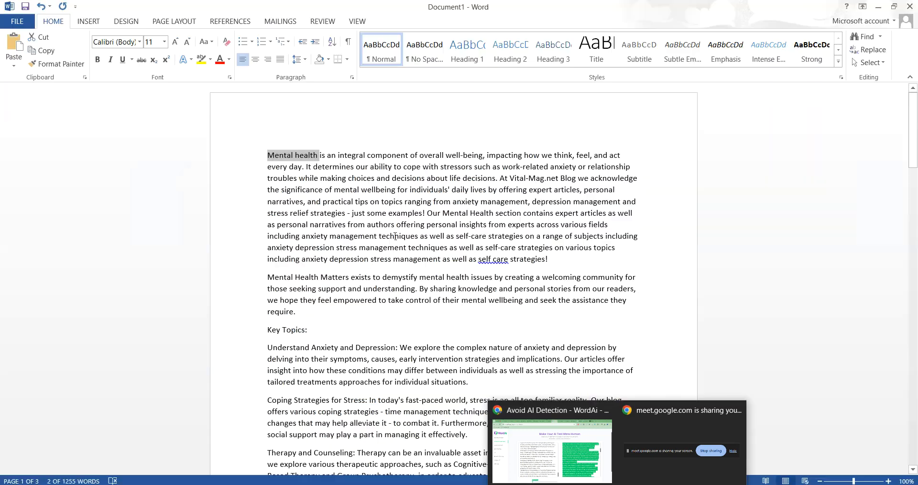
scroll(451, 223, "down", 13)
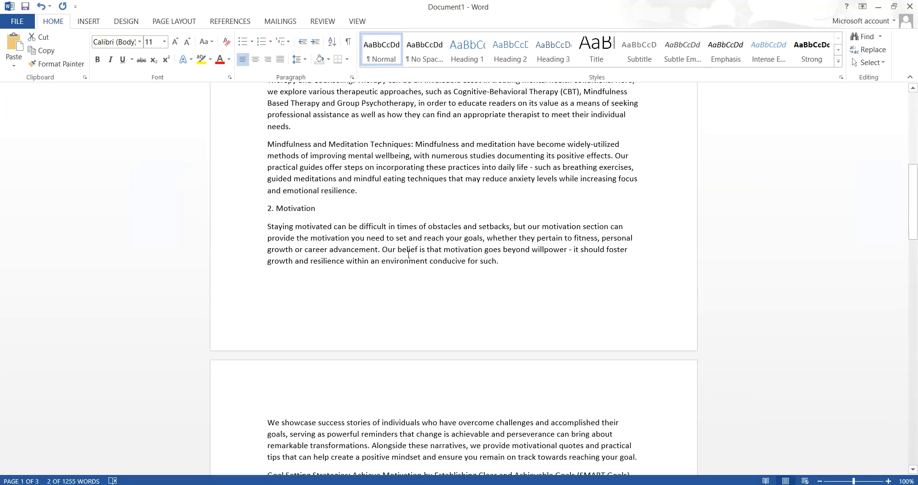
scroll(409, 253, "down", 4)
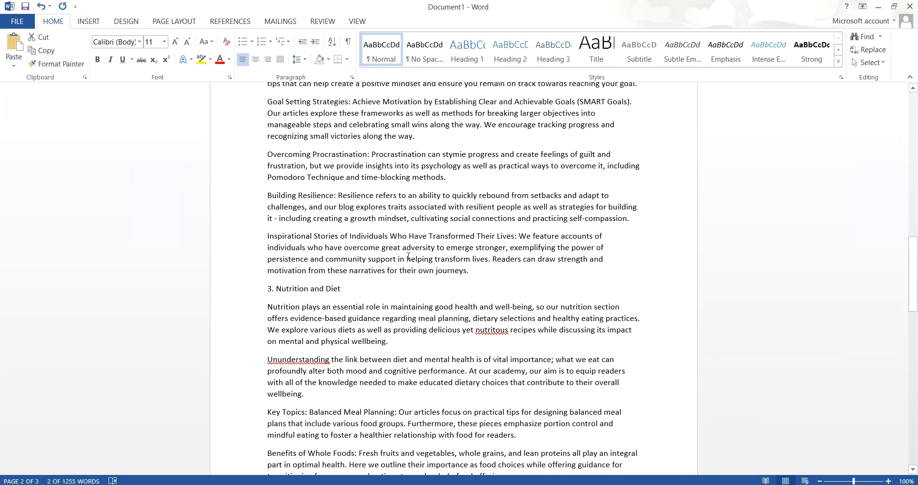
scroll(407, 256, "down", 6)
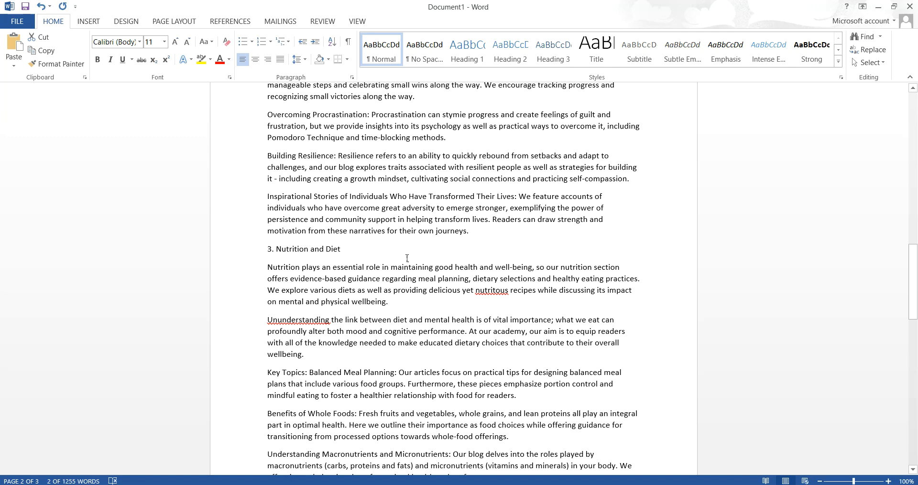
scroll(411, 229, "up", 17)
scroll(414, 209, "up", 10)
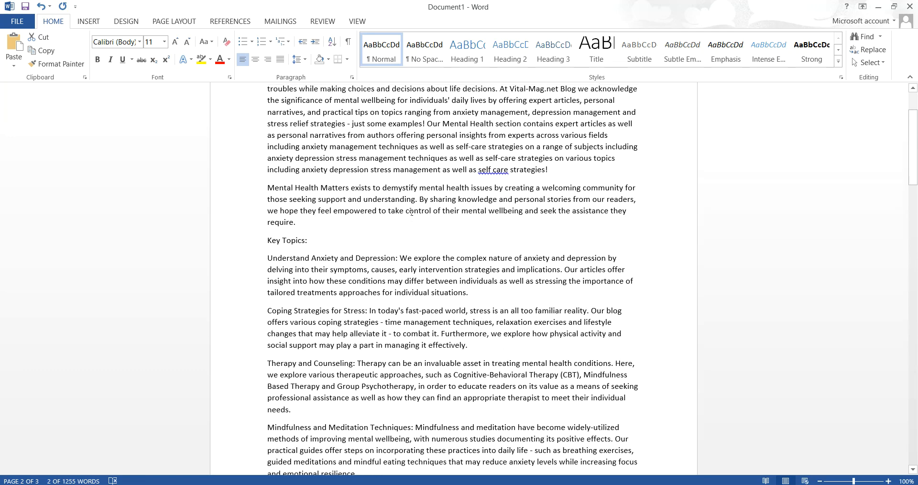
Copy the heading "1. Mental Health" from WordAi's input text and insert it as a new first line in the Word document
left_click(616, 483)
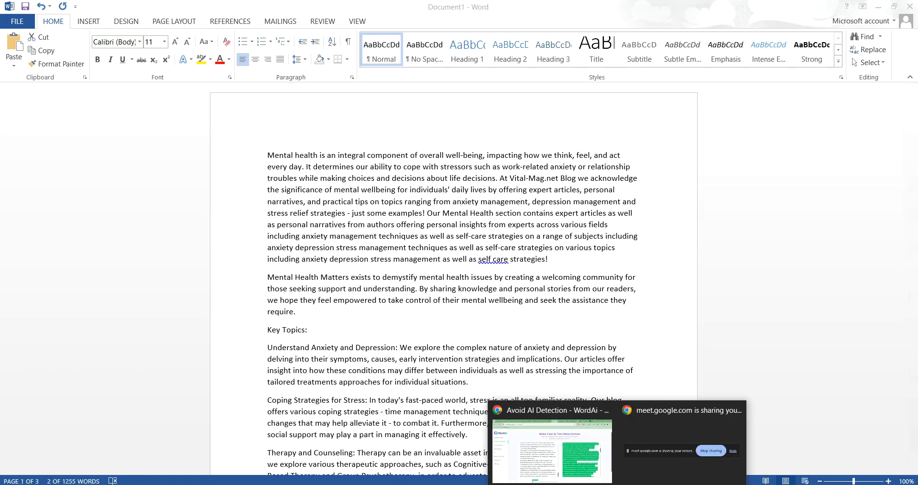
left_click(574, 476)
scroll(467, 295, "up", 10)
scroll(466, 296, "up", 10)
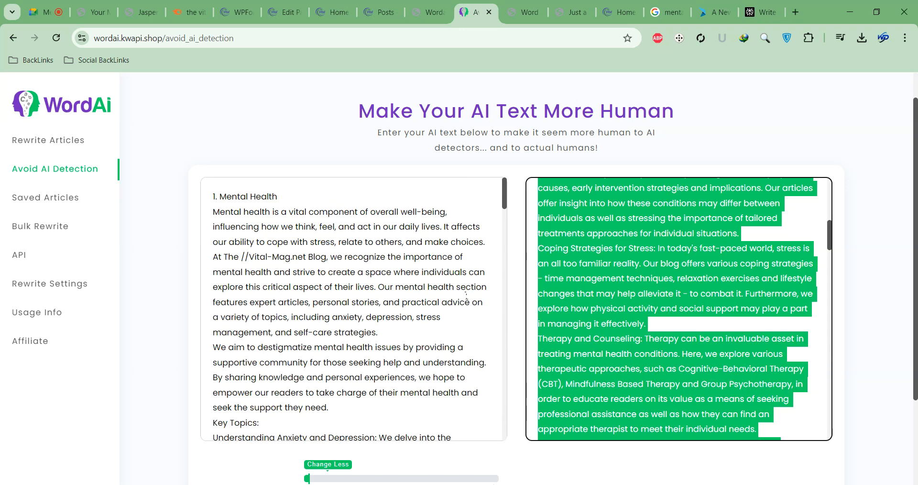
triple_click(253, 200)
key("ctrl+c")
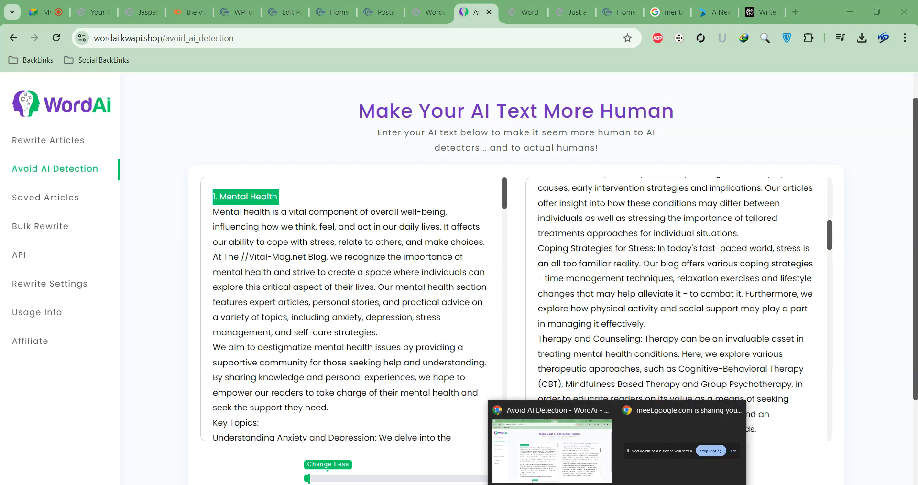
left_click(591, 484)
left_click(269, 155)
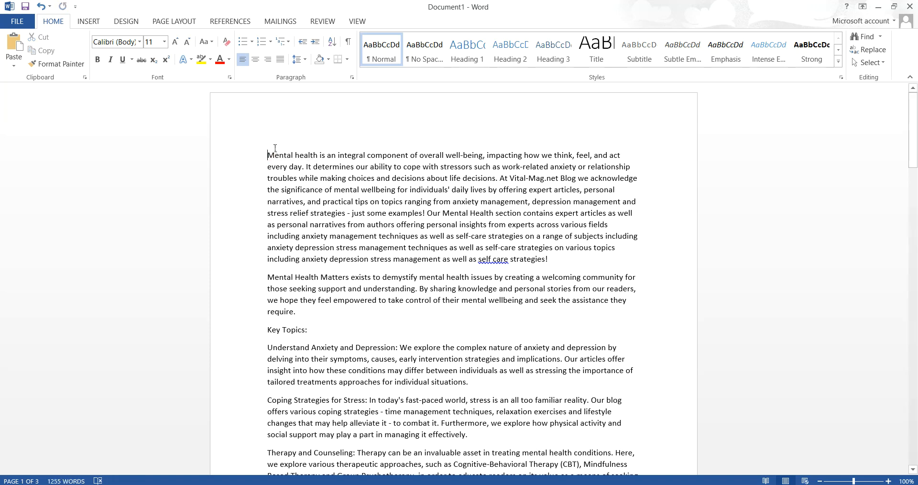
key("Return")
key("Up")
key("ctrl+v")
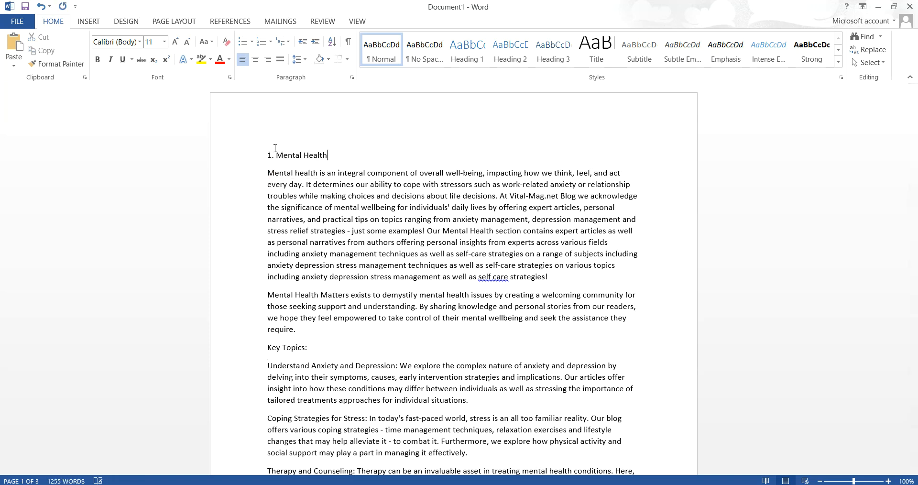
Apply the Heading 3 style to the "1. Mental Health" line
key("ctrl+a")
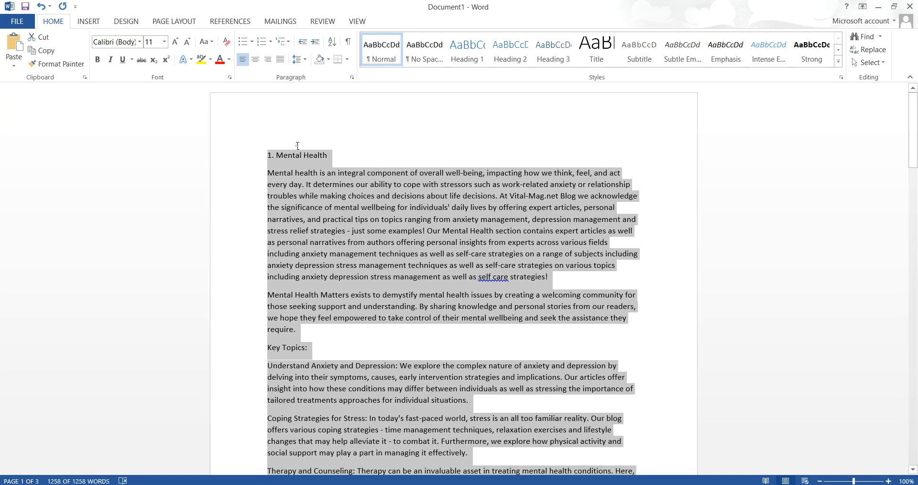
left_click(296, 154)
triple_click(296, 154)
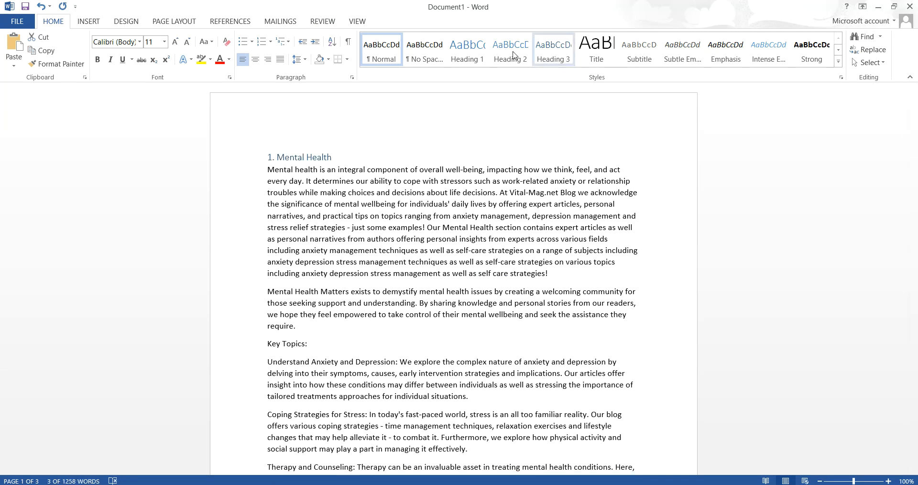
left_click(499, 55)
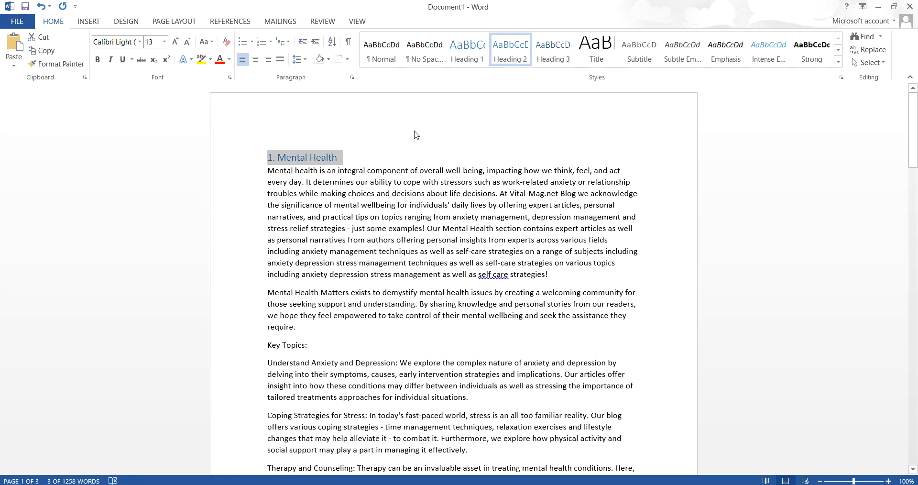
left_click(550, 56)
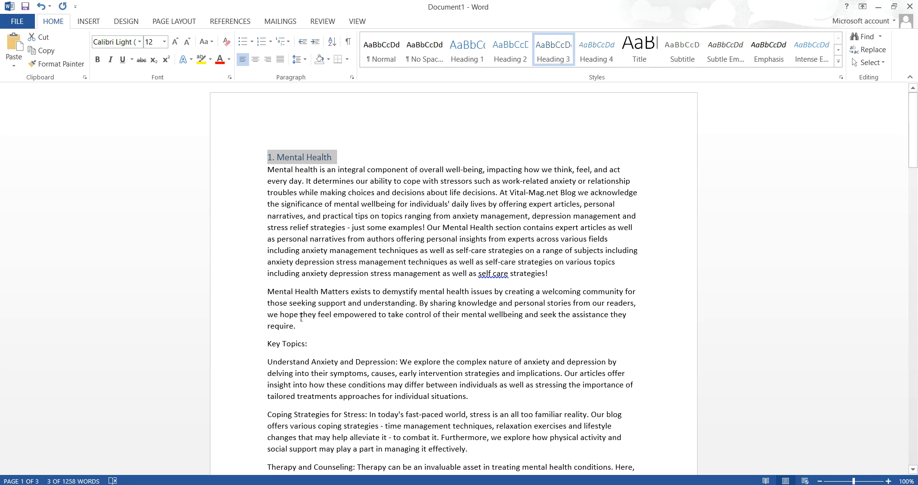
Format the "Key Topics:" line in the Mental Health section as bold Normal text
triple_click(285, 344)
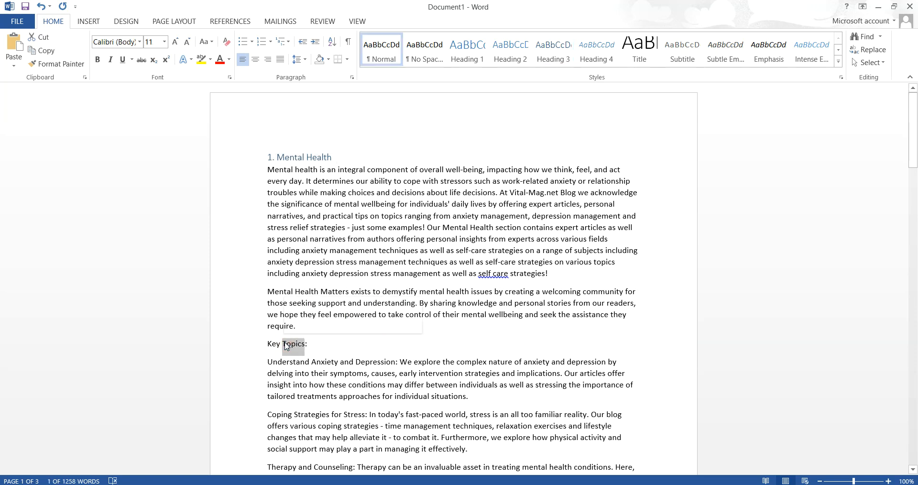
left_click(593, 55)
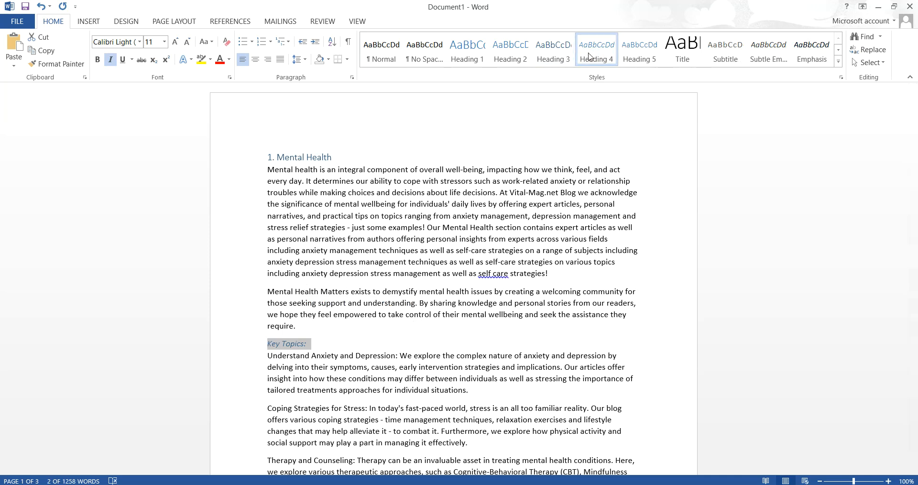
left_click(594, 51)
left_click(397, 61)
key("ctrl+b")
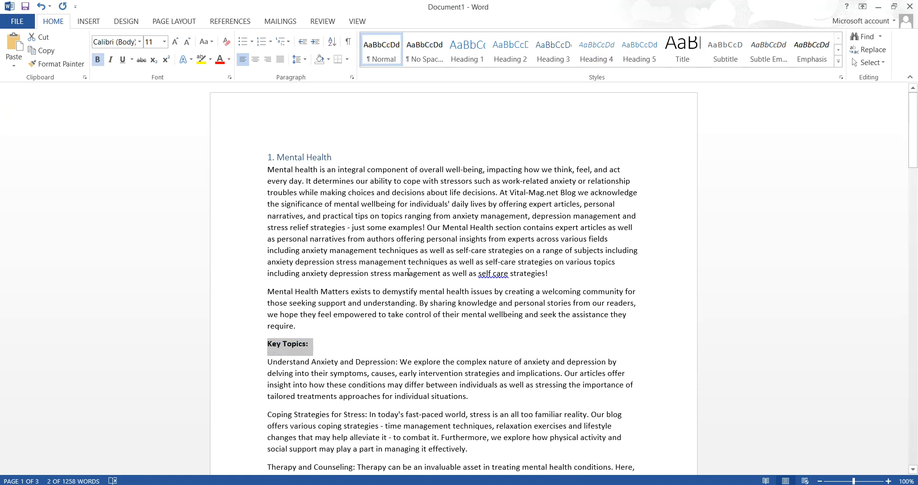
Bold the four Mental Health topic labels, from "Understand Anxiety and Depression" through "Mindfulness and Meditation Techniques"
scroll(407, 271, "down", 2)
left_click_drag(399, 306, 254, 308)
key("ctrl+b")
left_click_drag(266, 356, 362, 354)
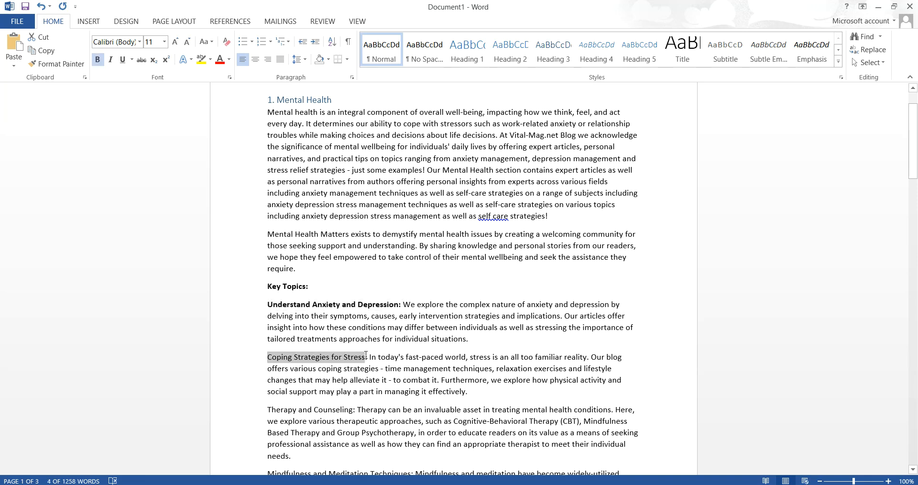
key("ctrl+b")
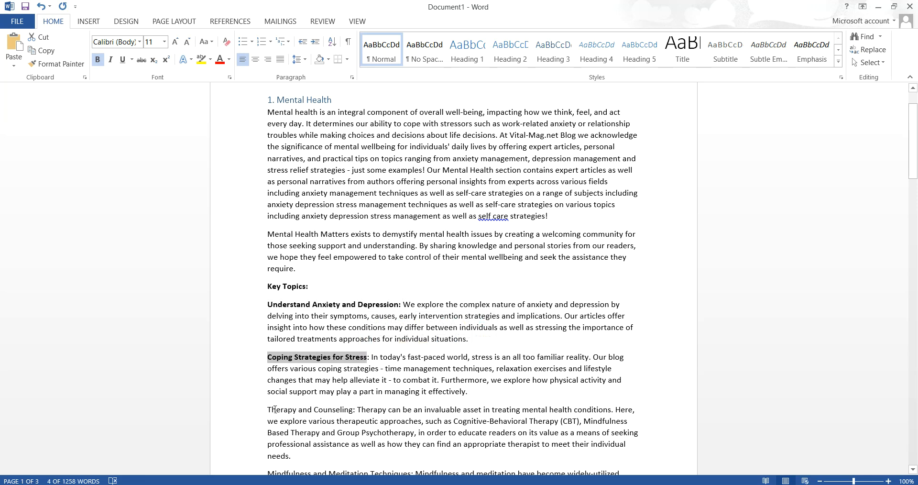
left_click_drag(270, 408, 354, 413)
key("ctrl+b")
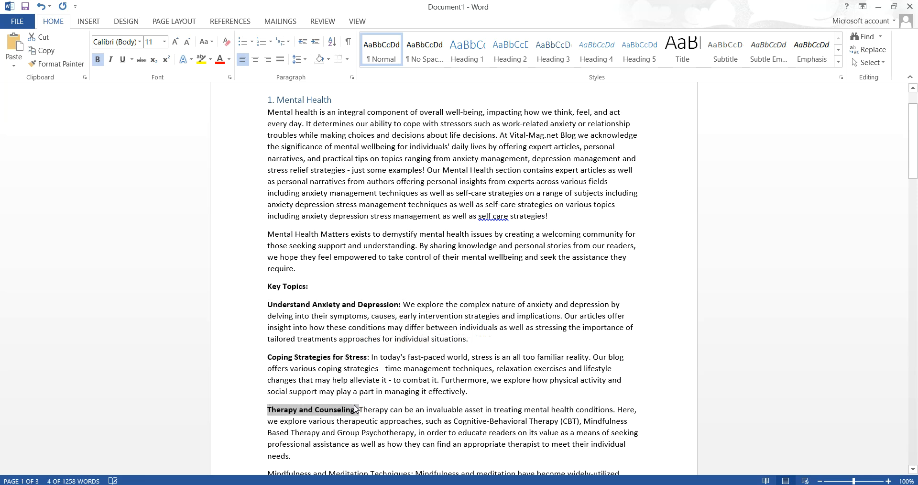
scroll(275, 342, "down", 3)
left_click_drag(270, 359, 412, 362)
key("ctrl+b")
Apply the Heading 3 style to the "2. Motivation" line
scroll(394, 363, "down", 2)
scroll(391, 303, "down", 1)
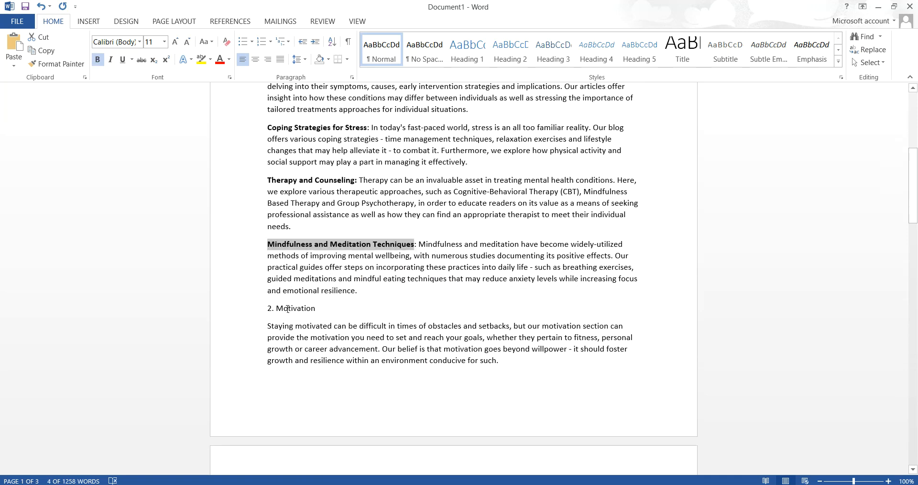
triple_click(285, 308)
scroll(385, 141, "up", 4)
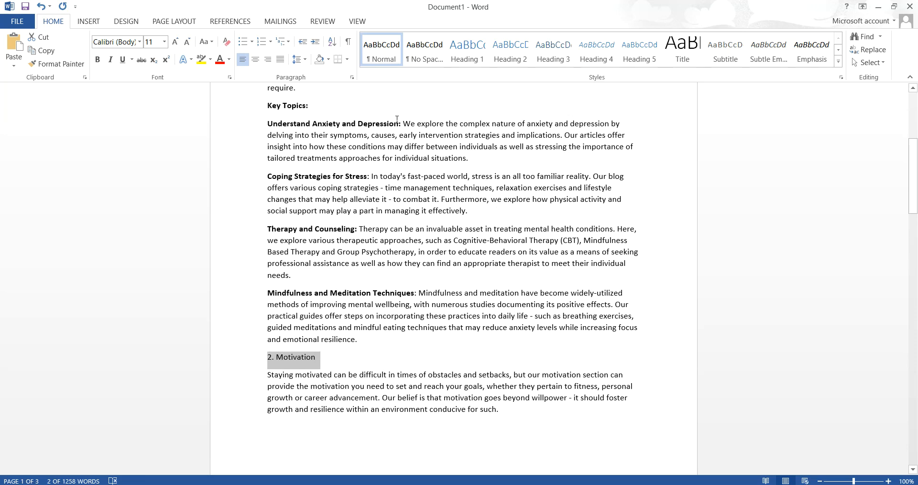
scroll(384, 140, "down", 1)
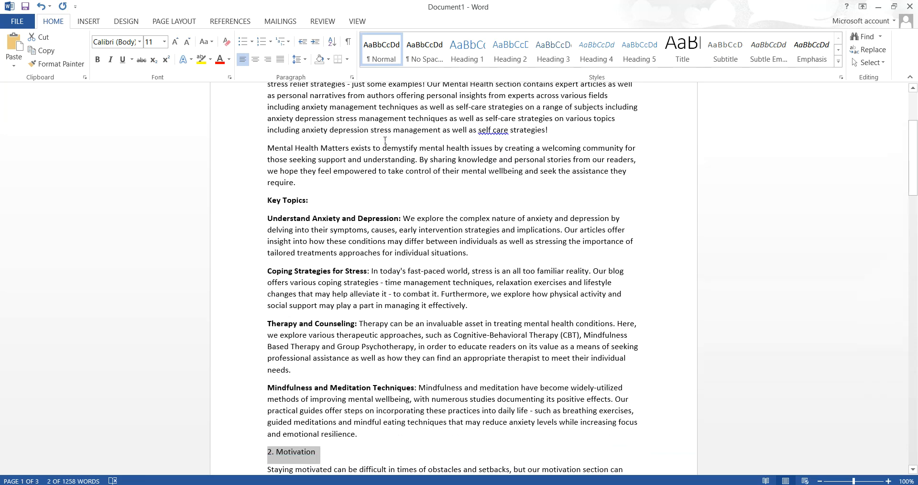
scroll(385, 141, "up", 3)
scroll(385, 141, "down", 9)
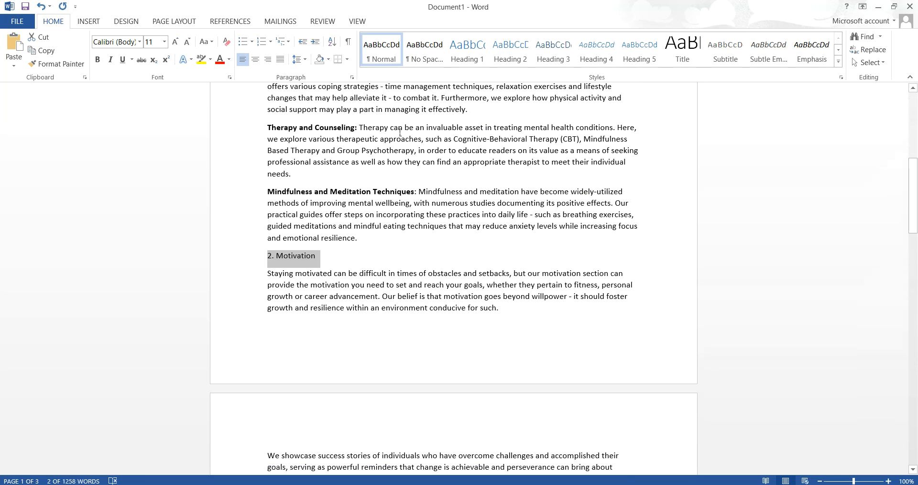
left_click(555, 48)
Bold the "Goal Setting Strategies:" label in the Motivation section
scroll(541, 158, "down", 6)
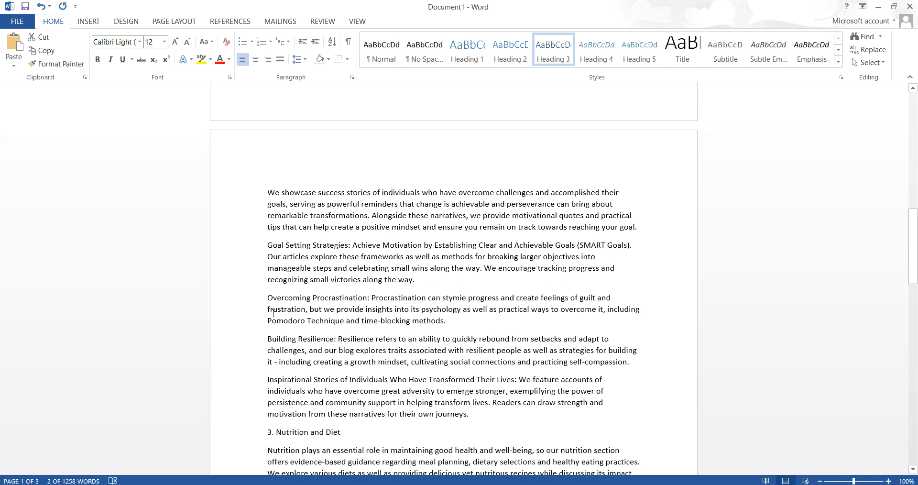
scroll(357, 227, "up", 6)
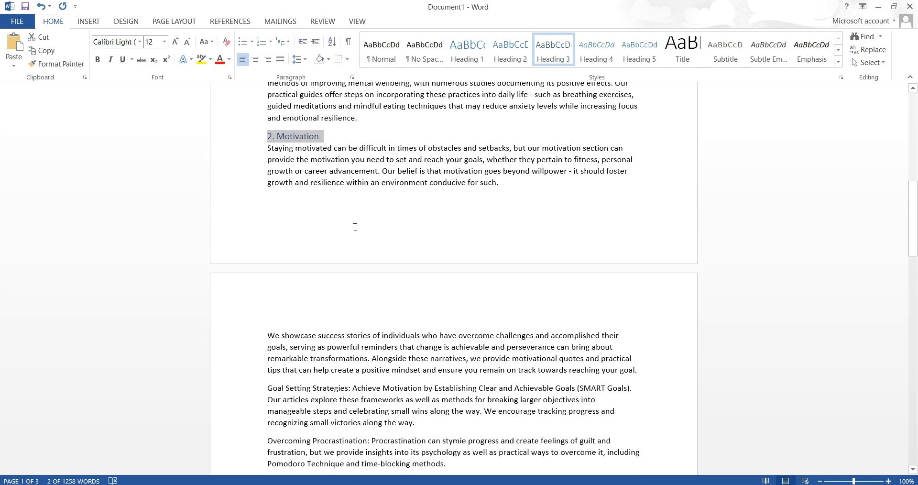
scroll(372, 304, "down", 2)
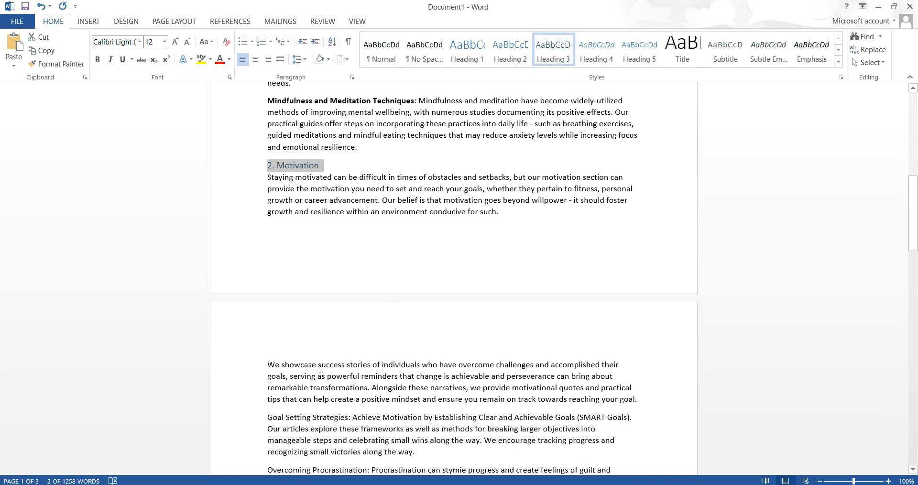
scroll(323, 377, "down", 1)
left_click_drag(353, 388, 271, 392)
key("ctrl+b")
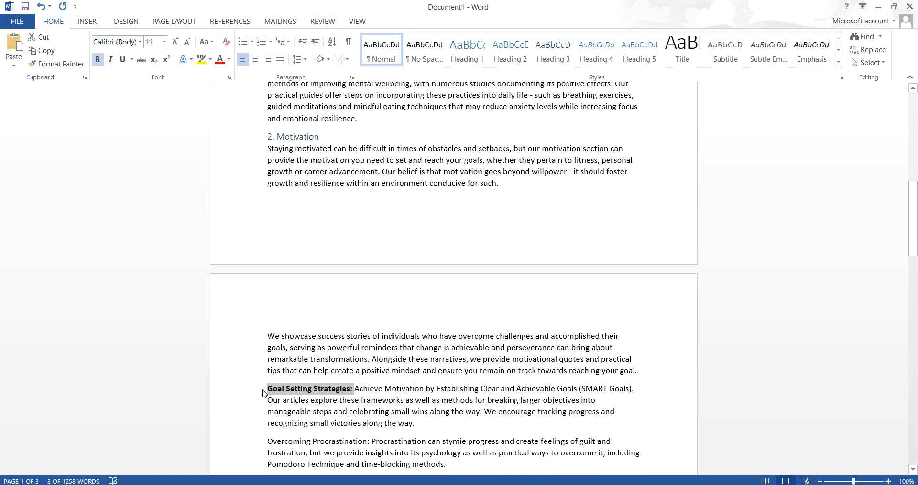
Bold the remaining Motivation labels: "Overcoming Procrastination:", "Building Resilience" and "Inspirational Stories of Individuals Who Have Transformed Their Lives:"
scroll(347, 354, "down", 5)
left_click_drag(373, 294, 248, 301)
key("ctrl+b")
left_click_drag(338, 338, 267, 340)
key("ctrl+b")
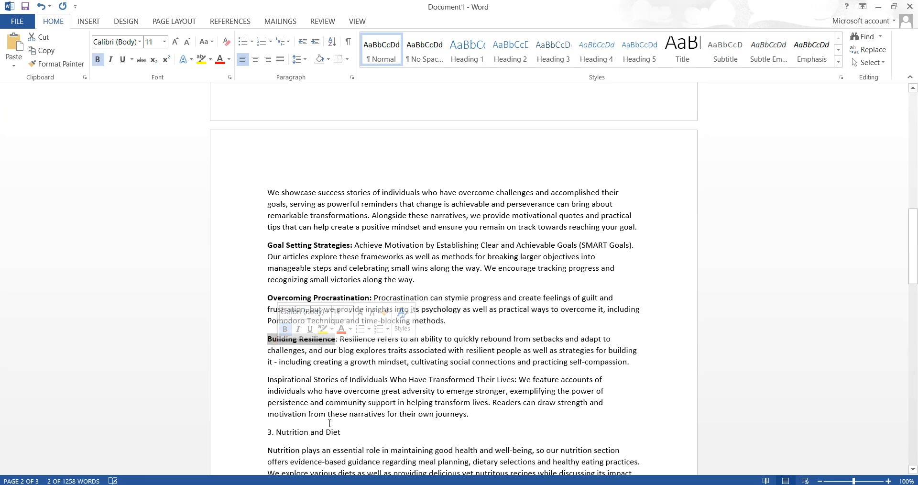
triple_click(296, 432)
double_click(296, 432)
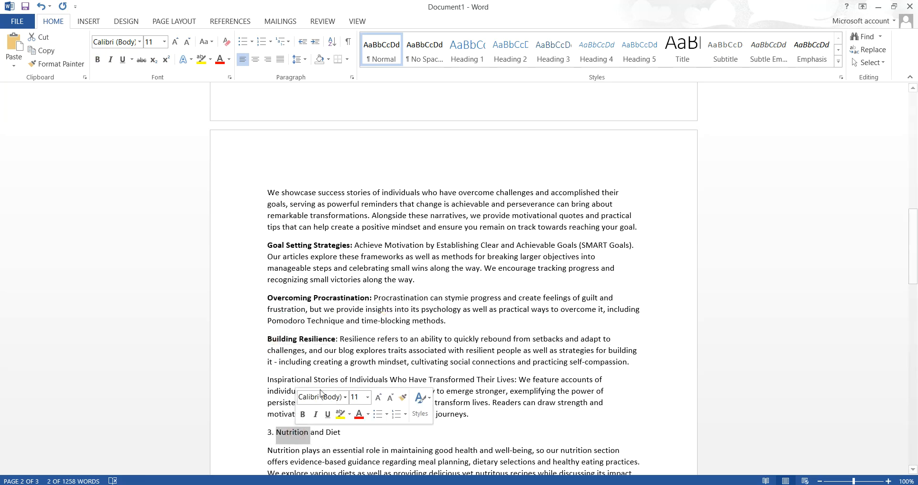
left_click(353, 377)
left_click_drag(520, 380, 267, 380)
key("ctrl+b")
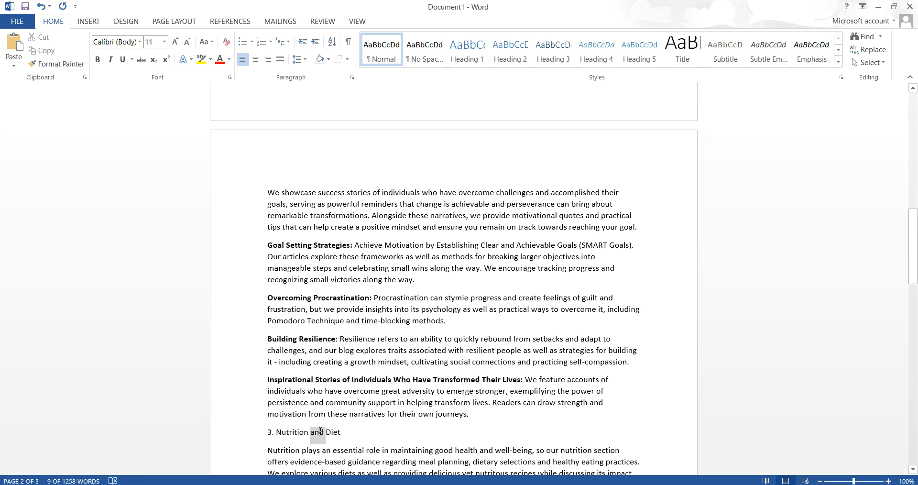
Apply the Heading 3 style to the "3. Nutrition and Diet" line
triple_click(317, 432)
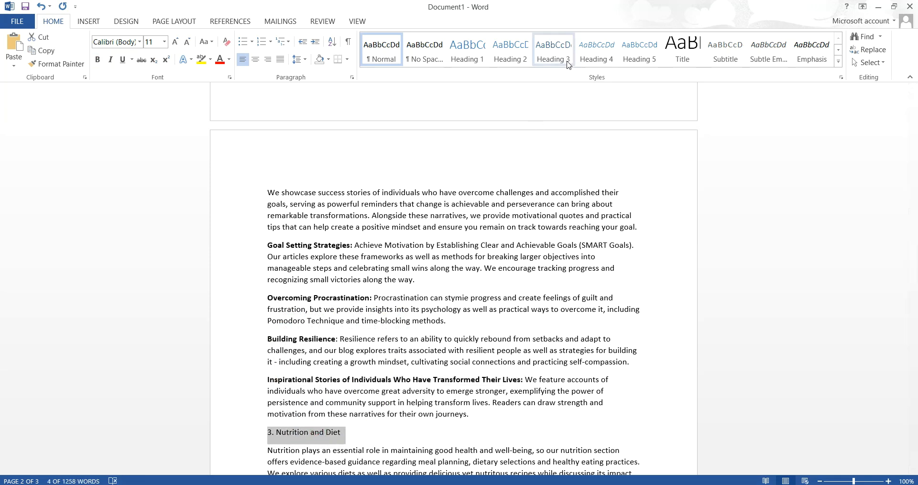
left_click(553, 51)
scroll(318, 310, "down", 5)
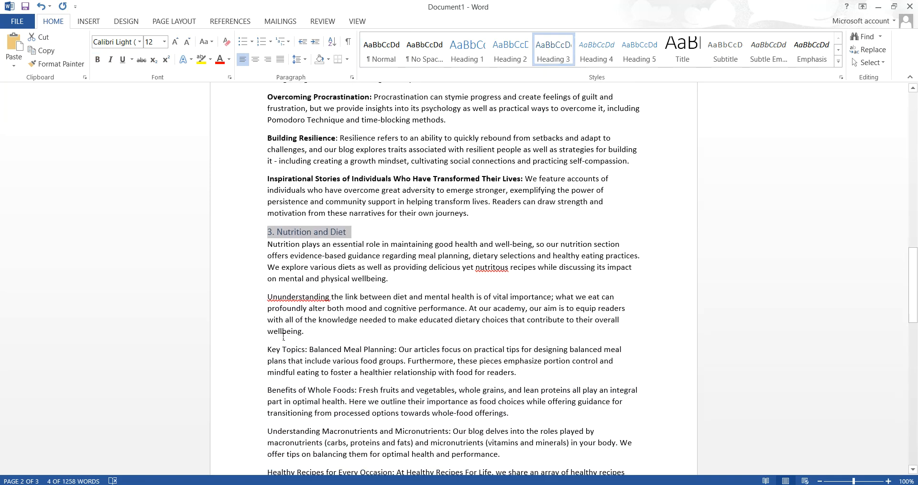
Split "Key Topics:" onto its own line in the Nutrition and Diet section and make it bold
left_click(308, 349)
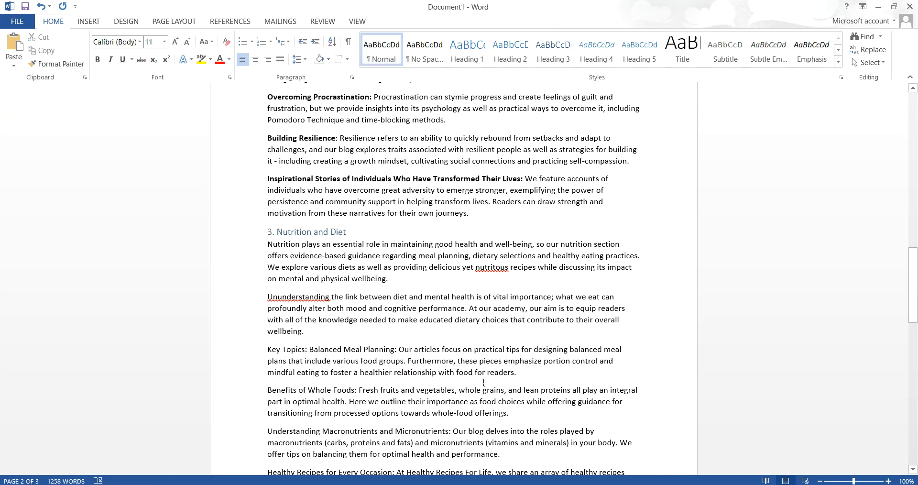
key("Return")
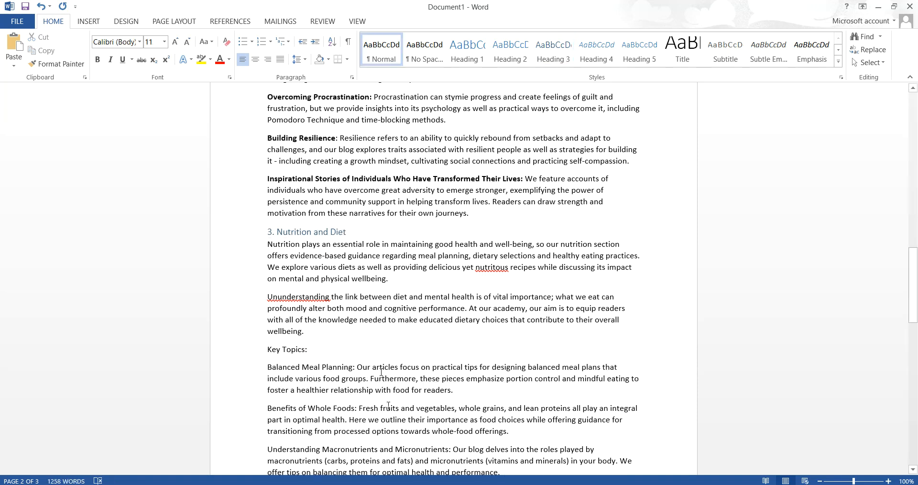
triple_click(273, 356)
key("ctrl+b")
Bold the "Balanced Meal Planning:", "Benefits of Whole Foods:" and "Understanding Macronutrients and Micronutrients:" labels in the Nutrition and Diet section
left_click_drag(267, 367, 366, 367)
key("ctrl+b")
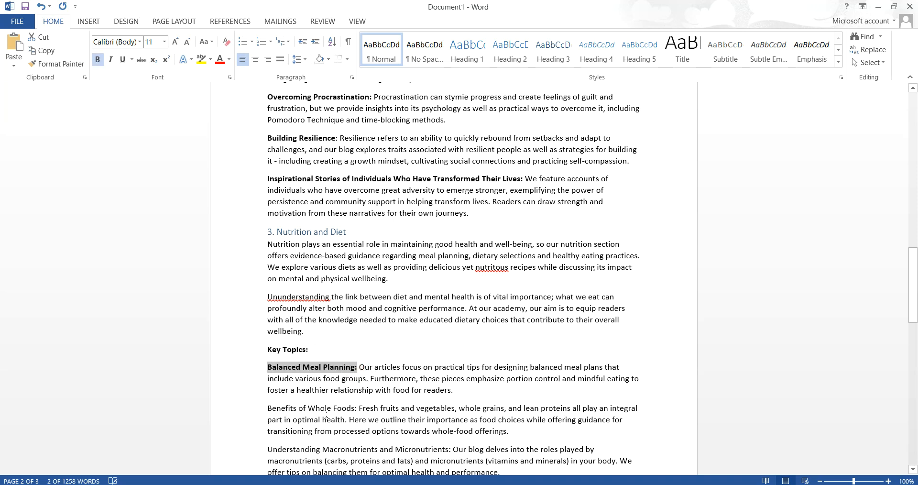
left_click_drag(266, 408, 355, 409)
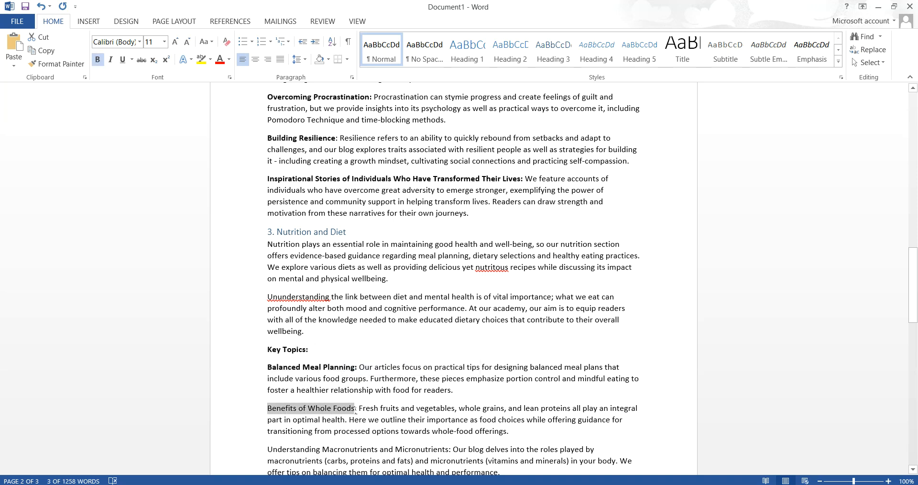
key("ctrl+b")
scroll(249, 313, "down", 5)
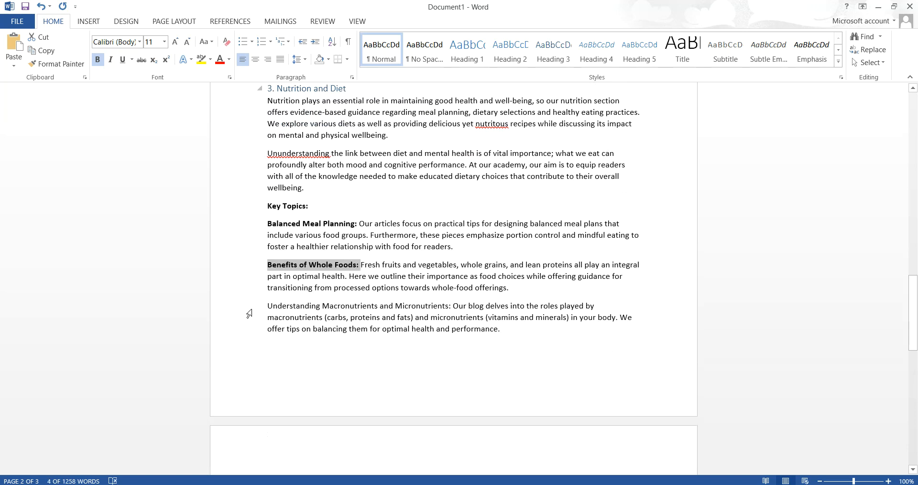
left_click_drag(267, 306, 446, 305)
key("ctrl+b")
Bold the "Healthy Recipes for Every Occasion:" label and apply the Heading 3 style to "4. Technology in Health"
scroll(276, 276, "down", 9)
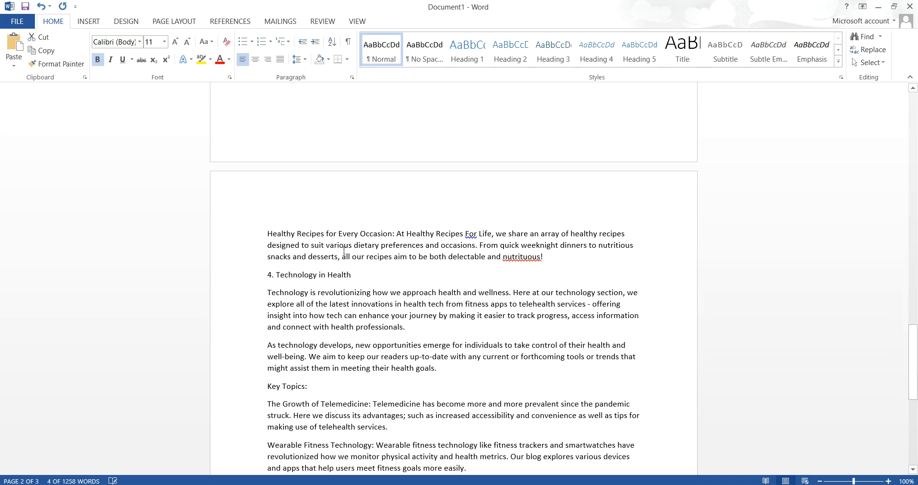
triple_click(281, 271)
key("ctrl+b")
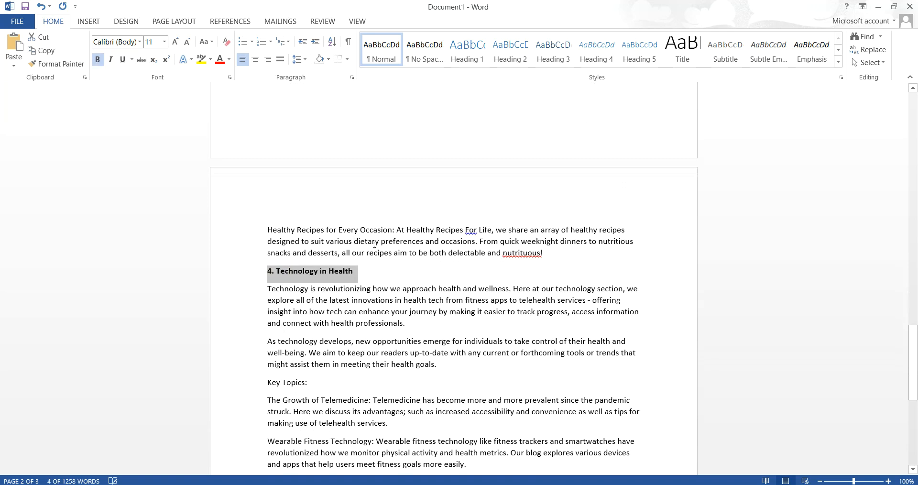
left_click_drag(395, 231, 256, 230)
key("ctrl+b")
scroll(304, 208, "down", 2)
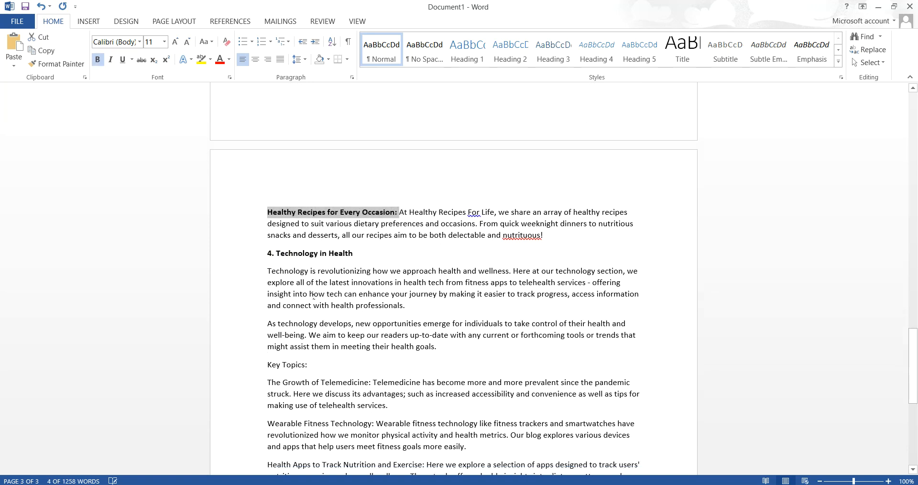
triple_click(304, 212)
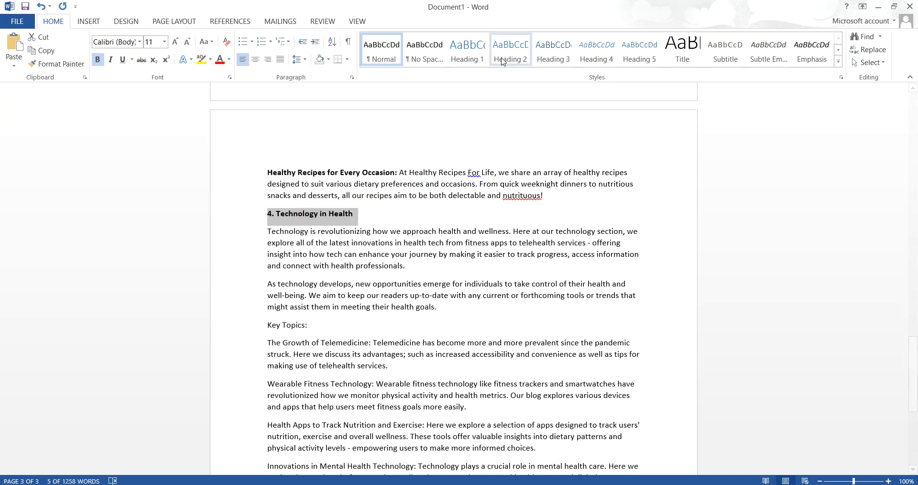
left_click(560, 50)
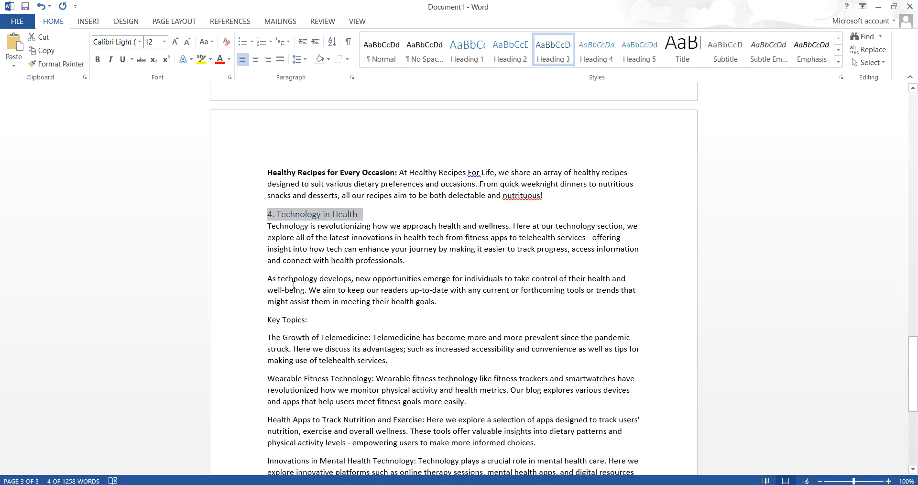
Bold the "Key Topics:" line and the four Technology in Health labels, from "The Growth of Telemedicine:" through "Innovations in Mental Health Technology:"
triple_click(283, 325)
key("ctrl+b")
left_click_drag(374, 338, 267, 338)
left_click(352, 338)
key("ctrl+b")
left_click_drag(375, 380, 248, 379)
key("ctrl+b")
scroll(368, 326, "down", 3)
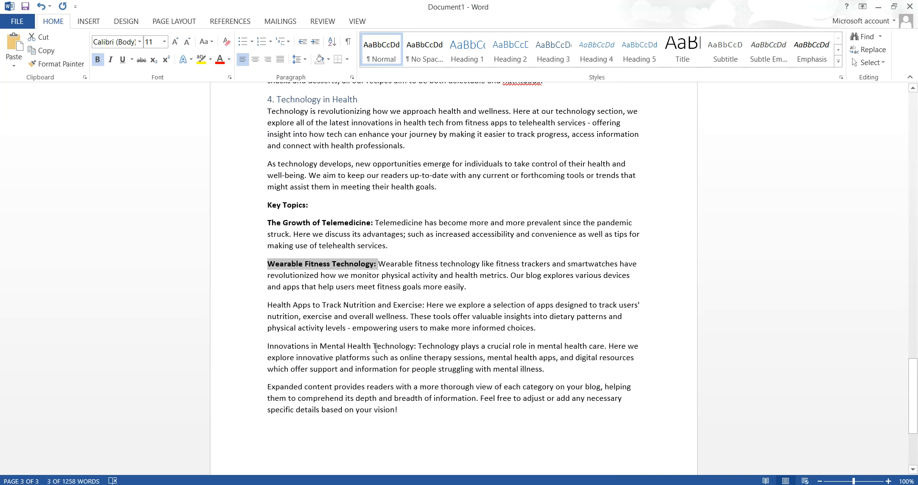
left_click_drag(428, 305, 262, 306)
key("ctrl+b")
left_click_drag(418, 349, 258, 348)
key("ctrl+b")
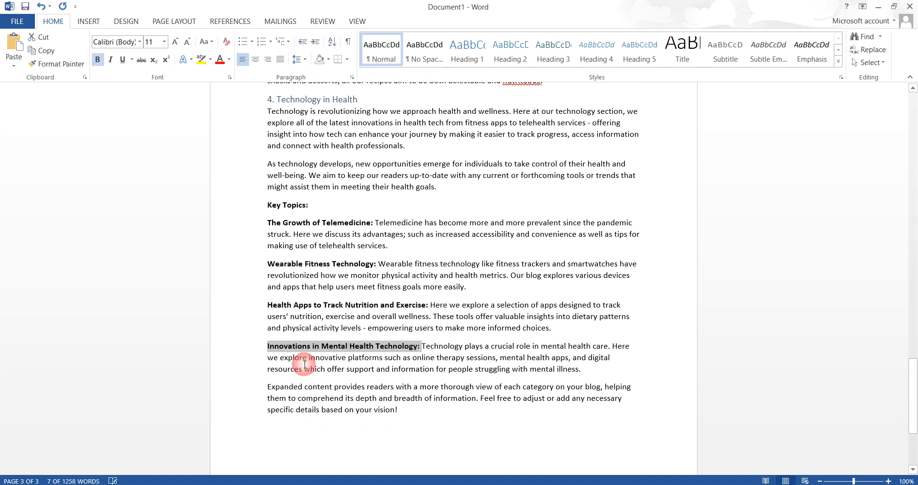
Select the entire text of the Word document and switch back to the browser
scroll(324, 363, "down", 3)
scroll(325, 322, "down", 2)
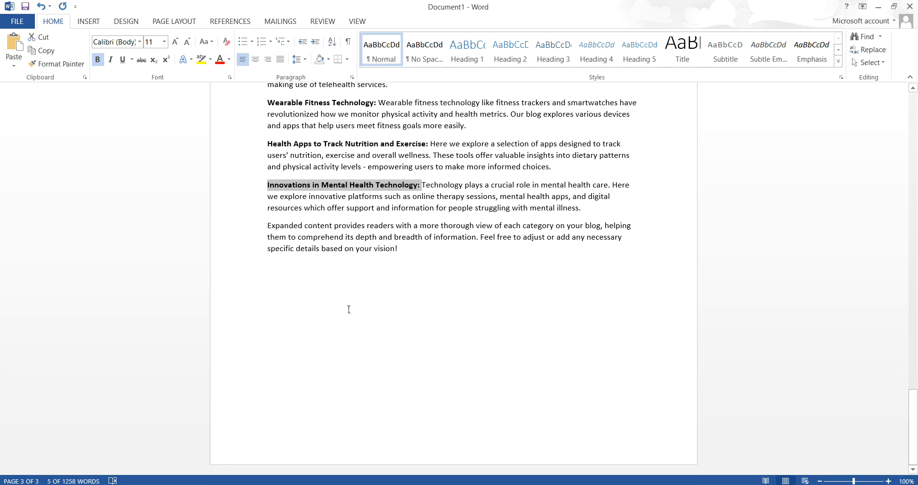
key("ctrl+a")
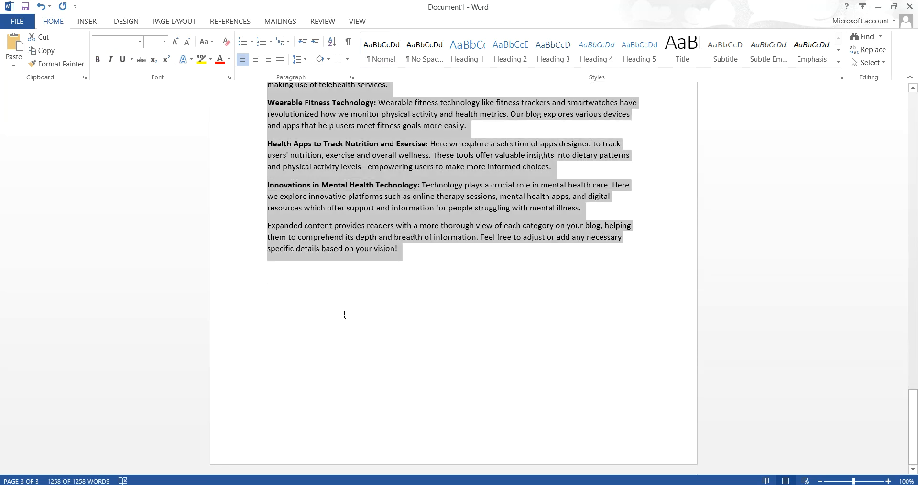
left_click(878, 6)
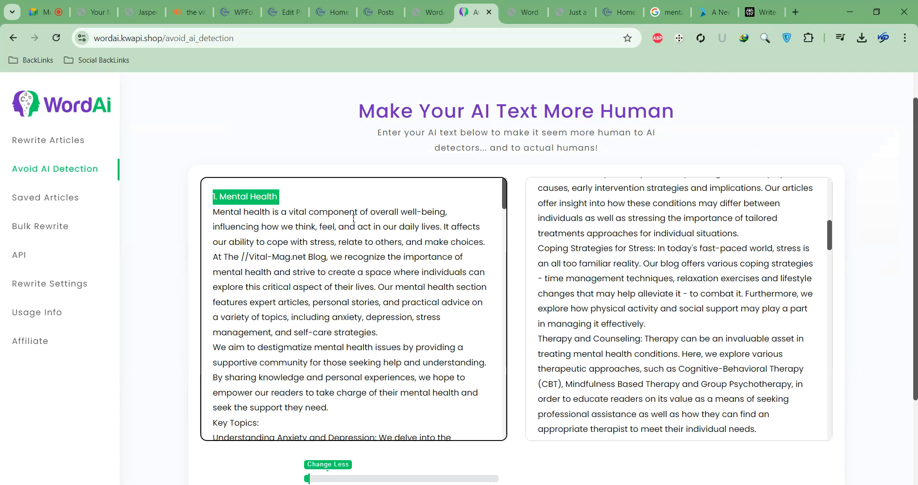
Copy the numbered topic sections on the live home page, from "1. Nutrition and Healthy Eating" through "Product Reviews and Recommendations"
left_click(337, 13)
left_click(291, 13)
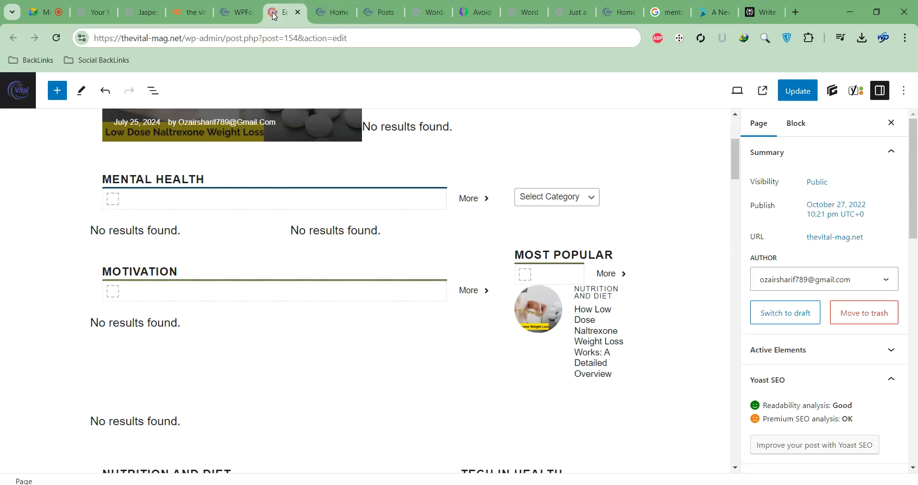
left_click(335, 14)
scroll(502, 277, "down", 15)
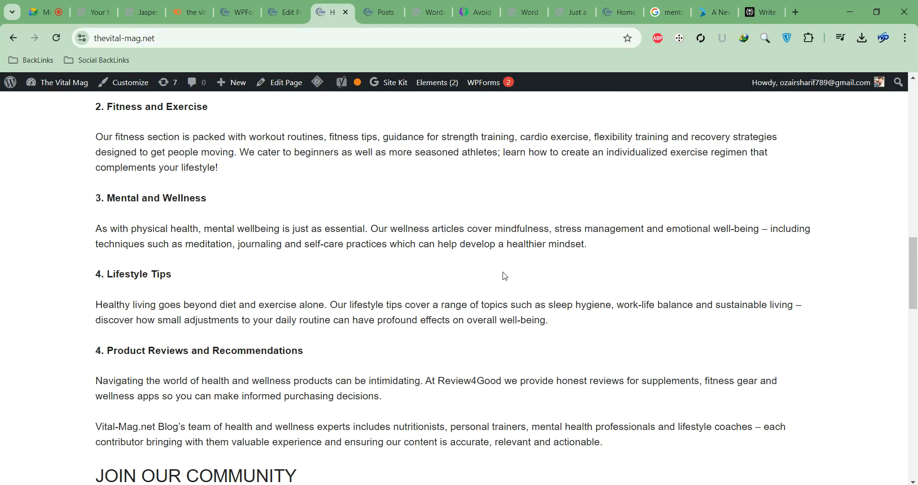
scroll(504, 281, "up", 10)
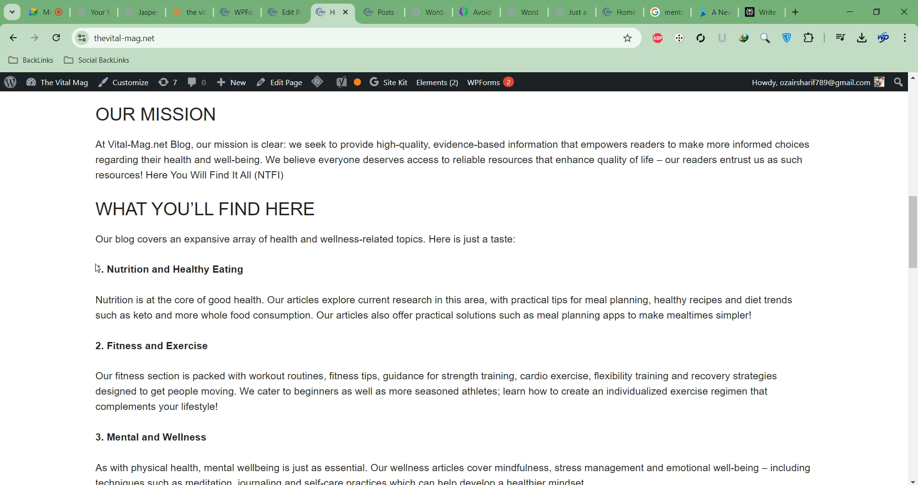
left_click_drag(97, 269, 395, 335)
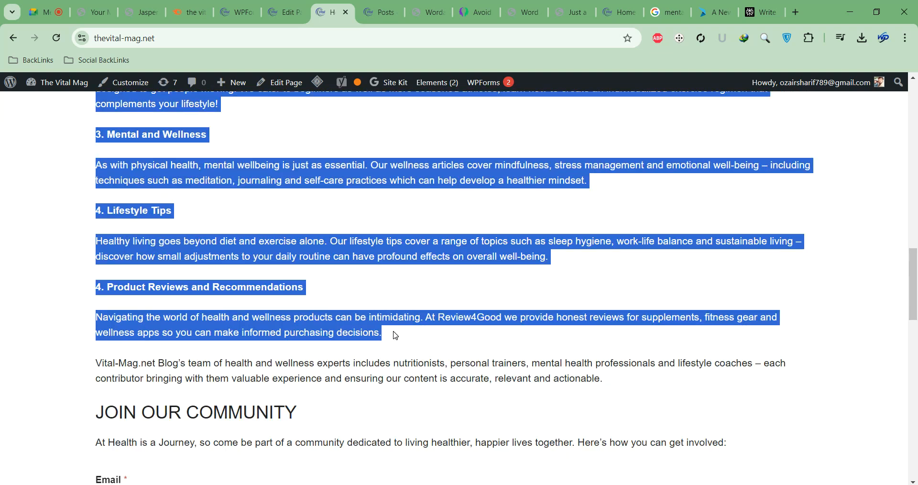
right_click(347, 174)
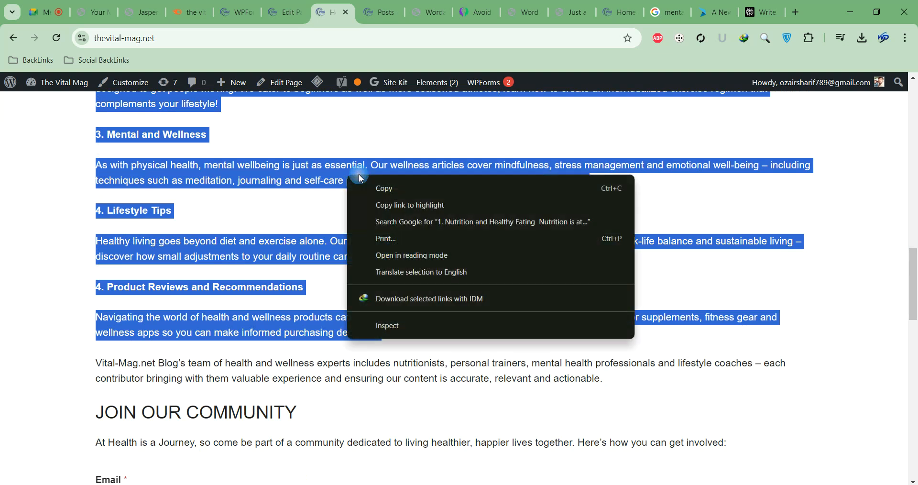
left_click(385, 190)
left_click(387, 193)
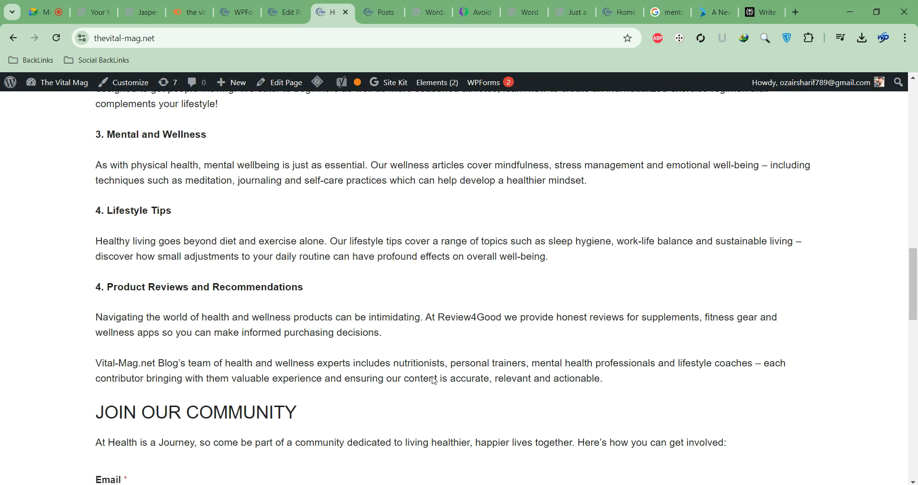
Switch to Word, copy the whole formatted document text, and return to the browser
left_click(571, 483)
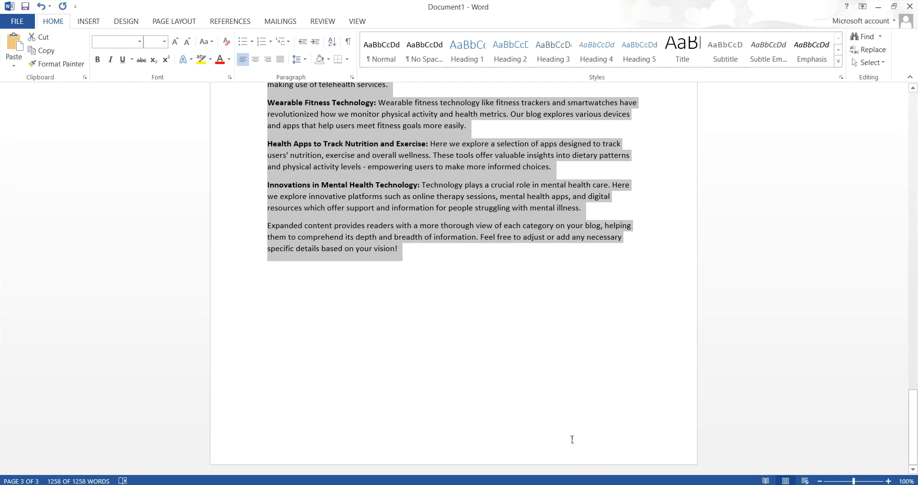
right_click(426, 152)
left_click(454, 170)
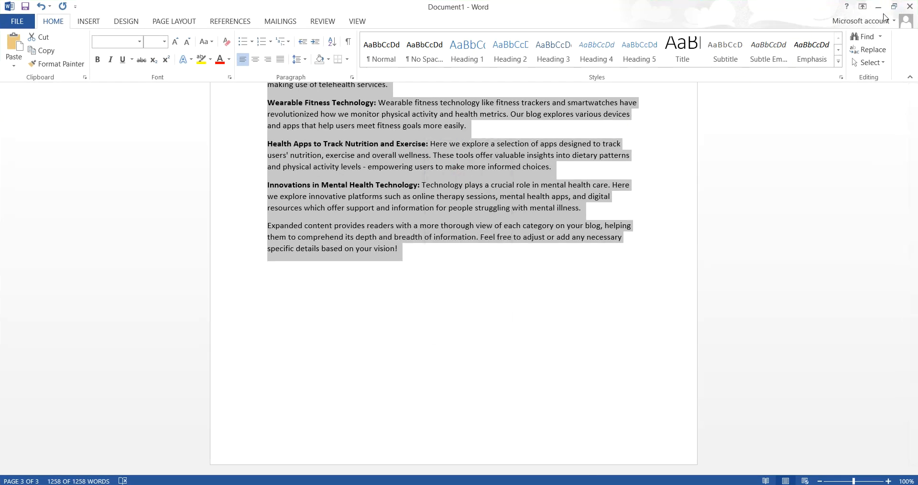
left_click(878, 6)
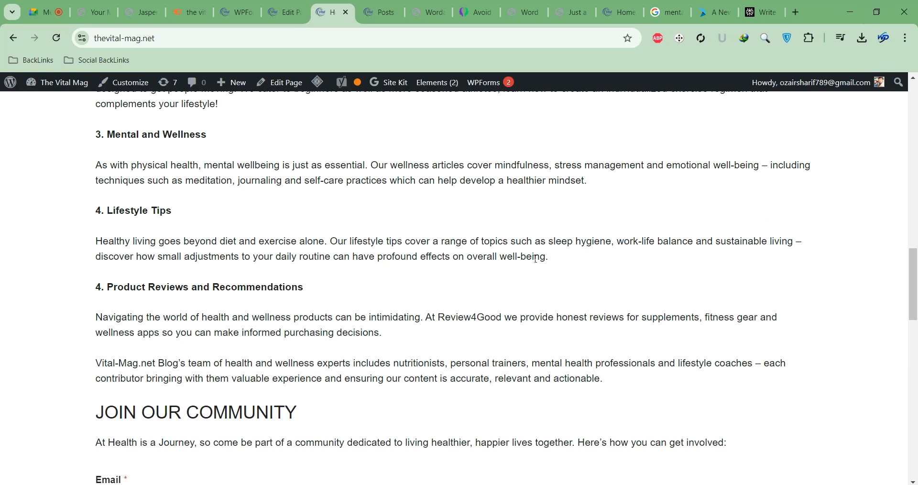
Examine the extent of the numbered topic sections under "WHAT YOU'LL FIND HERE" on the live home page
mouse_move(394, 347)
left_mouse_down()
mouse_move(242, 256)
mouse_move(96, 98)
mouse_move(146, 158)
mouse_move(96, 480)
mouse_move(120, 186)
mouse_move(114, 137)
mouse_move(145, 189)
mouse_move(118, 203)
mouse_move(91, 259)
mouse_move(91, 205)
left_mouse_up()
scroll(95, 253, "down", 1)
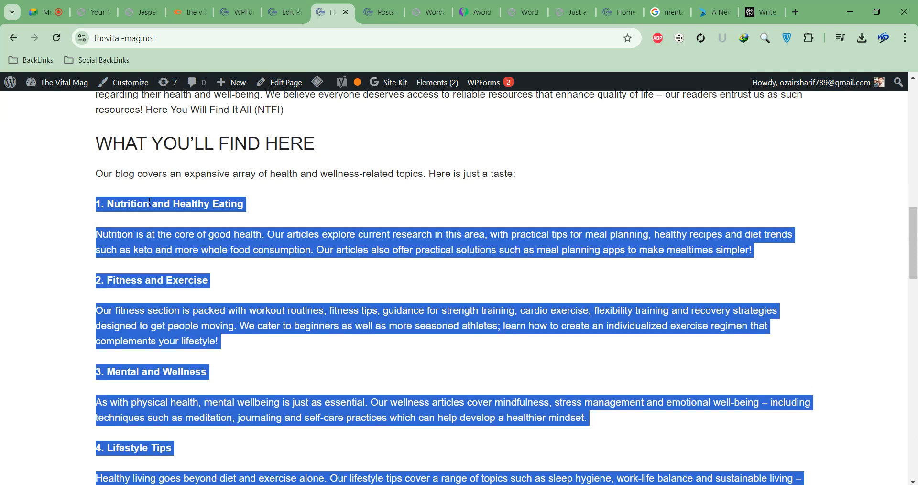
right_click(150, 202)
left_click(136, 205)
left_click(221, 233)
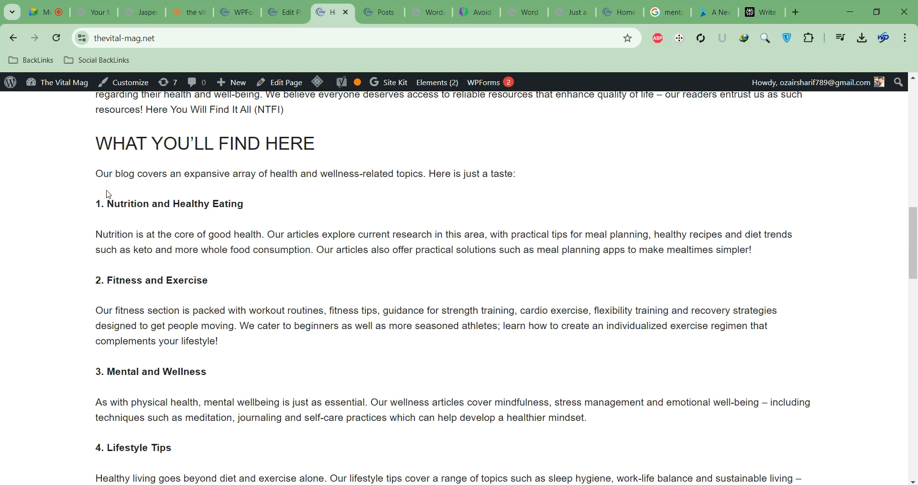
left_click_drag(97, 200, 530, 378)
scroll(267, 459, "down", 4)
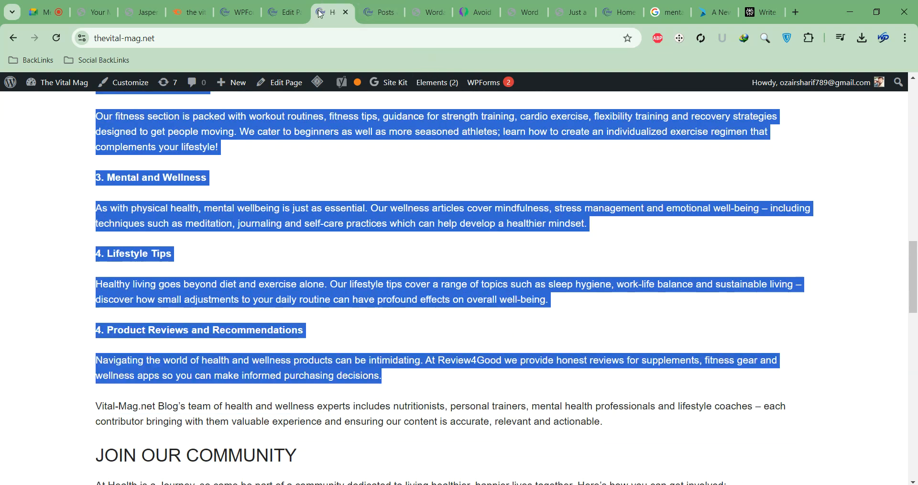
In the page editor, replace the numbered topic sections under "WHAT YOU'LL FIND HERE" with the text copied from Word
left_click(292, 13)
scroll(220, 331, "down", 10)
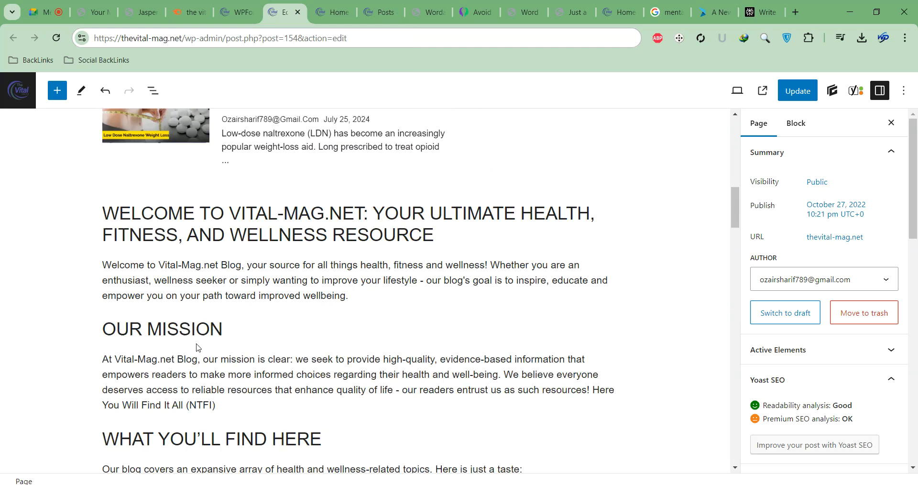
scroll(150, 297, "up", 2)
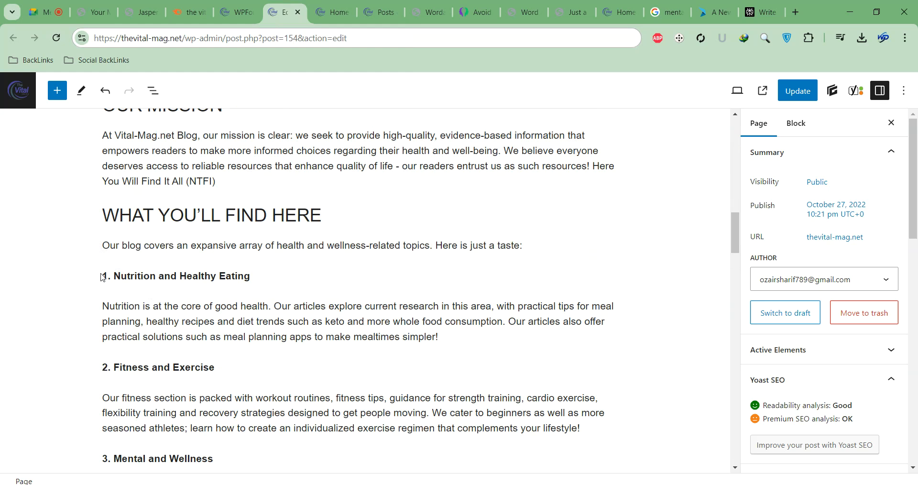
mouse_move(103, 272)
left_mouse_down()
mouse_move(160, 275)
mouse_move(164, 458)
mouse_move(198, 399)
mouse_move(261, 401)
mouse_move(287, 454)
mouse_move(320, 360)
mouse_move(351, 310)
mouse_move(332, 415)
mouse_move(383, 389)
mouse_move(615, 389)
left_mouse_up()
key("BackSpace")
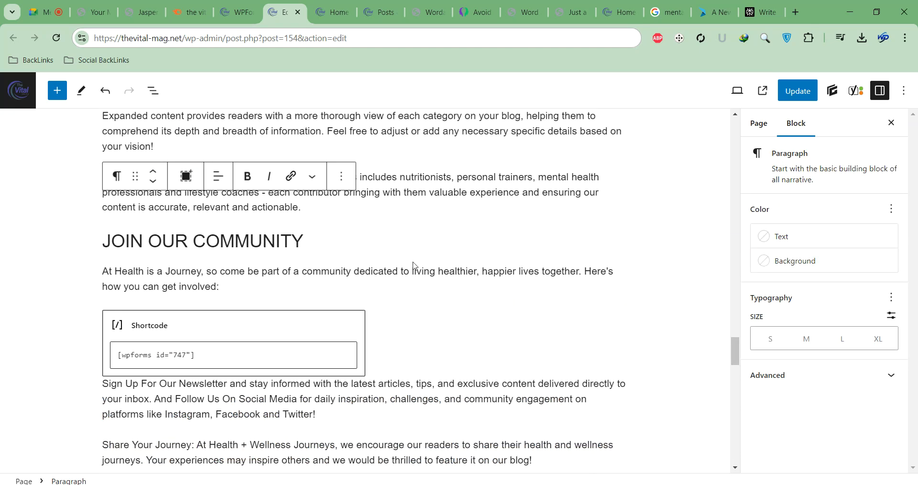
Review the replaced topic sections in the page editor, from "WHAT YOU'LL FIND HERE" through "2. Motivation"
scroll(415, 266, "up", 20)
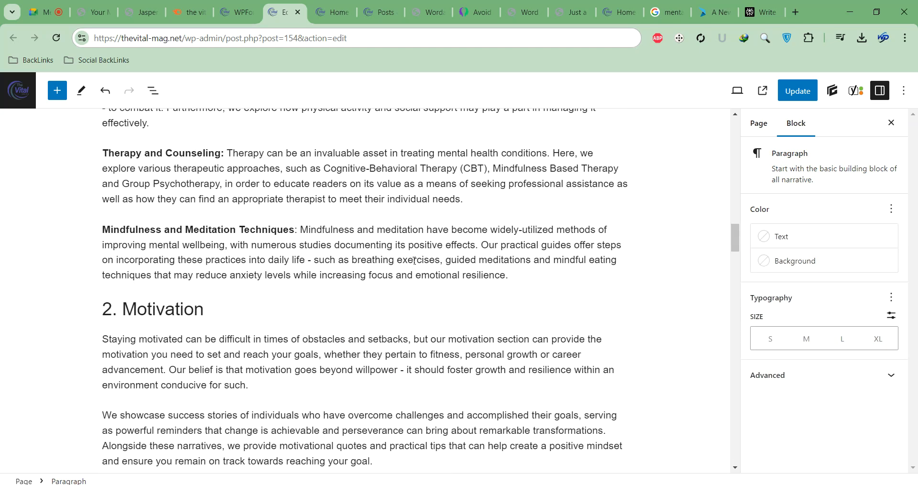
scroll(414, 260, "up", 10)
scroll(419, 258, "down", 3)
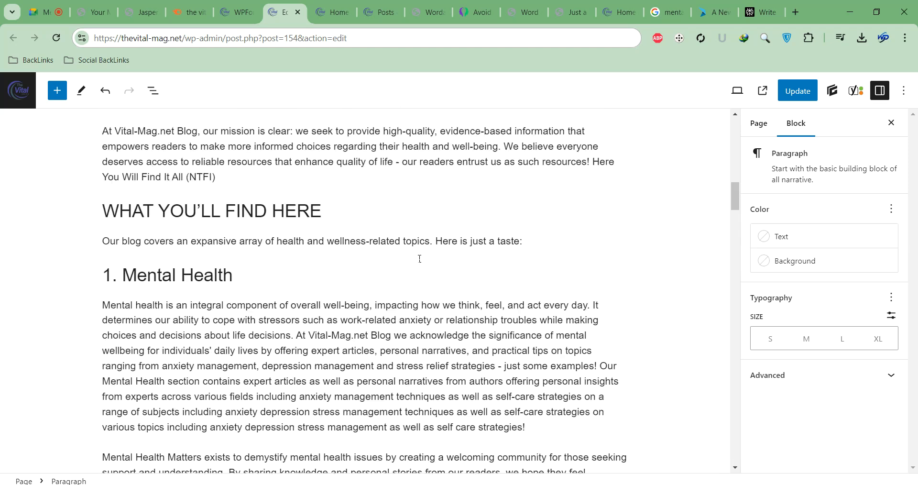
scroll(407, 260, "down", 2)
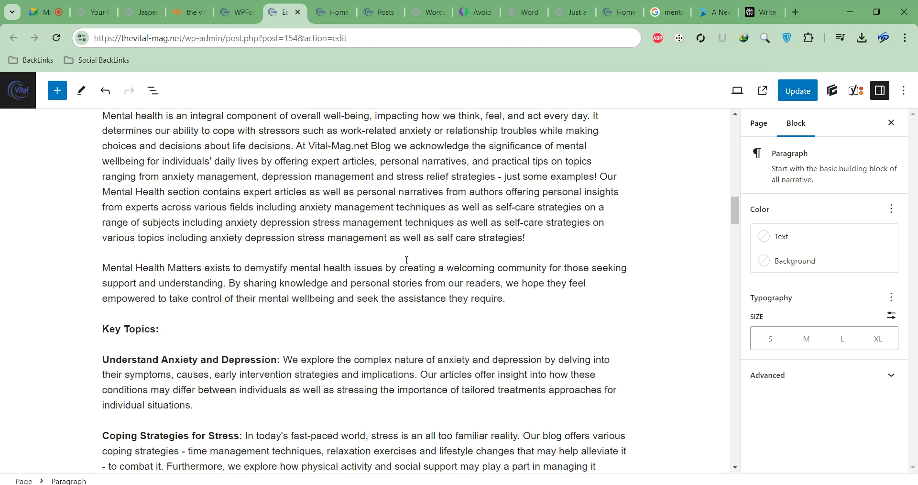
scroll(401, 263, "down", 5)
scroll(397, 267, "up", 15)
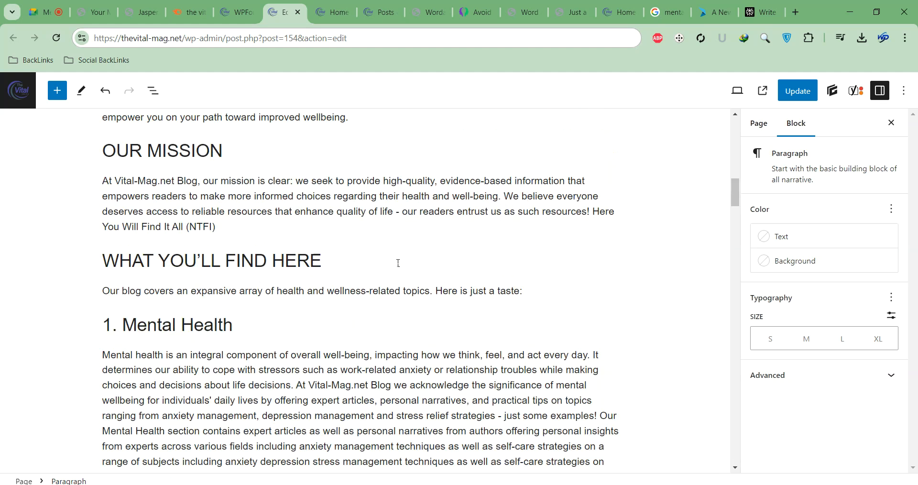
Open the Yoast Premium SEO analysis for the home page and examine its problems against the page's introduction text
left_click(855, 93)
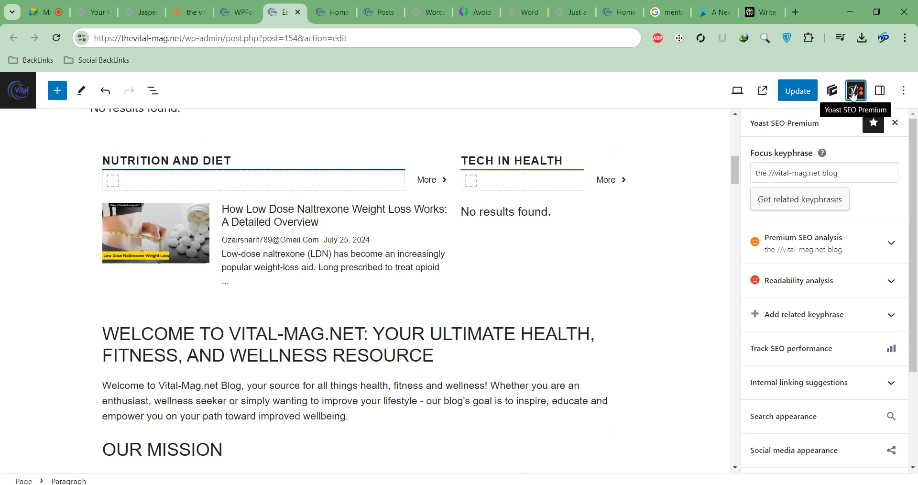
left_click(860, 237)
scroll(809, 317, "down", 3)
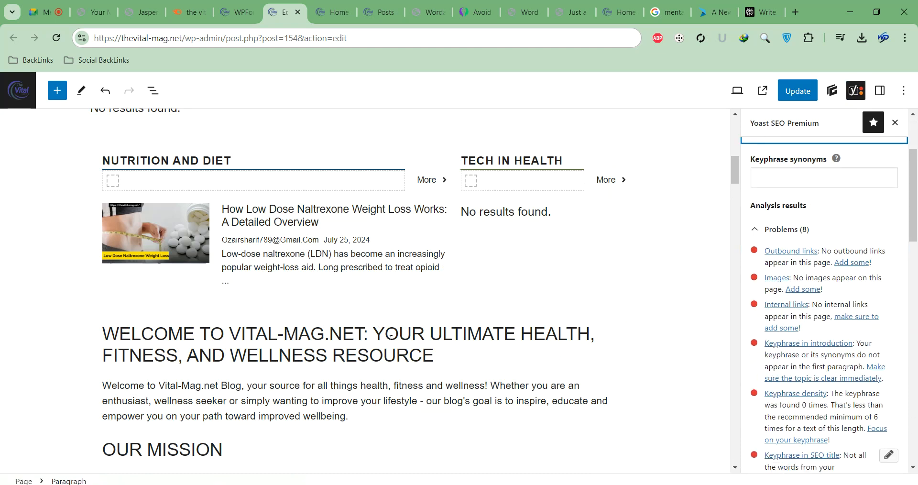
scroll(481, 316, "down", 4)
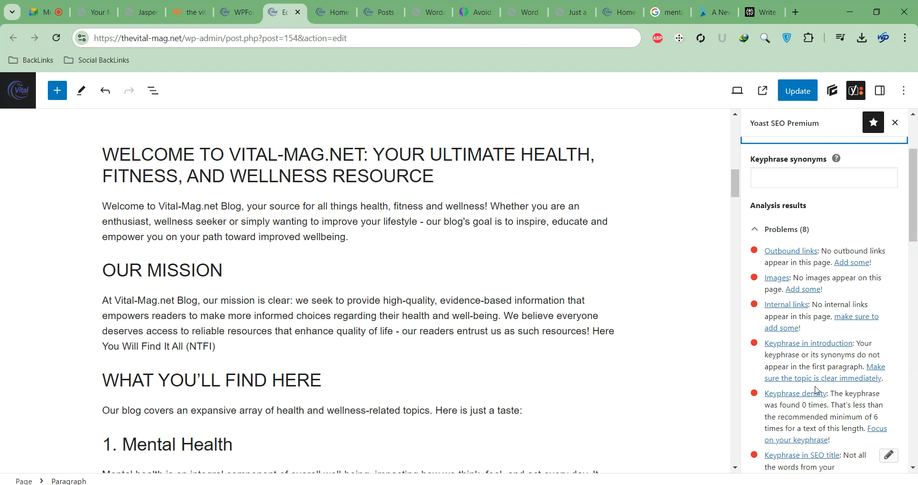
scroll(305, 265, "up", 1)
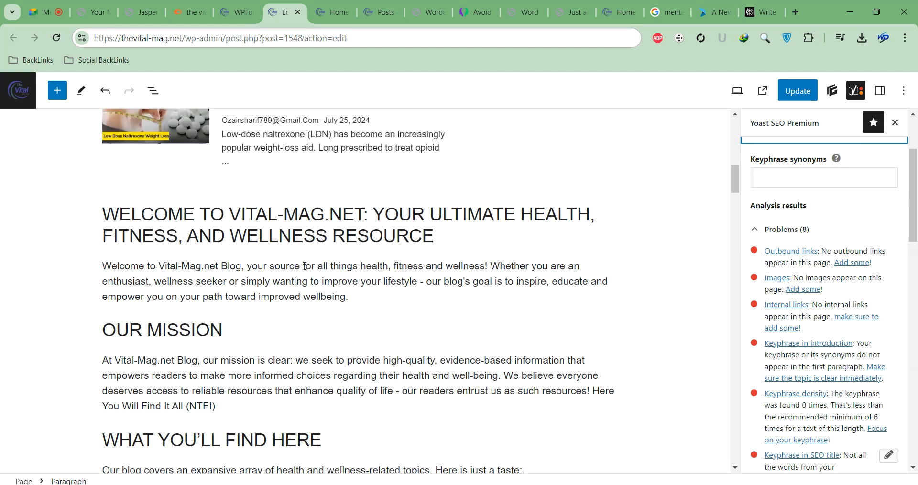
Move the "WELCOME TO VITAL-MAG.NET" heading and its paragraph from above "OUR MISSION" to directly below the HOME page title
left_click_drag(104, 209, 425, 293)
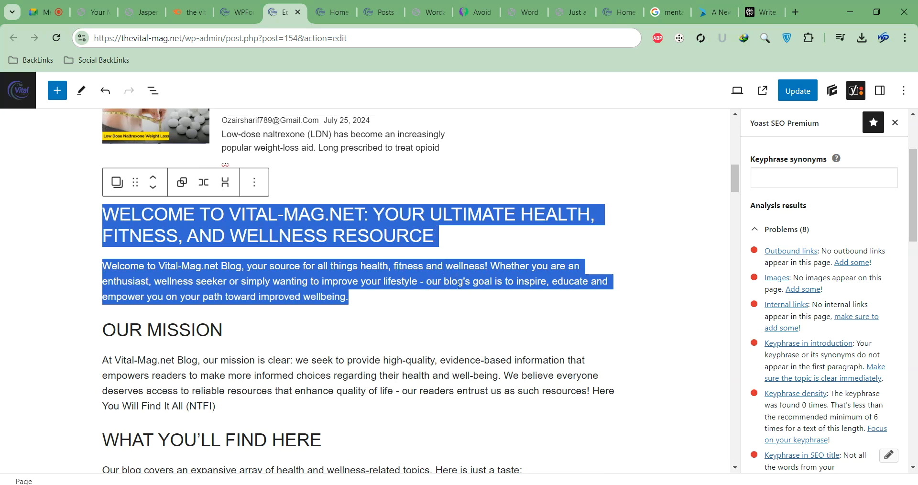
key("ctrl+x")
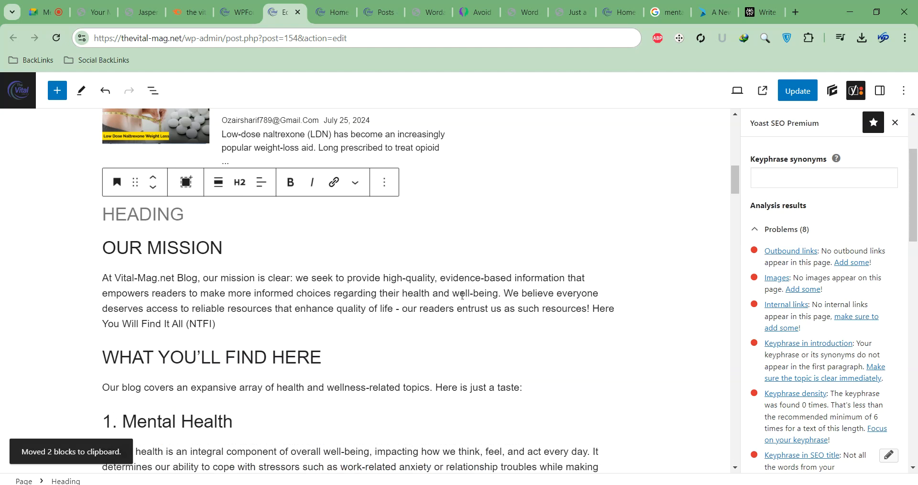
scroll(462, 296, "up", 2)
left_click(463, 299)
left_click_drag(735, 171, 737, 102)
left_click(129, 123)
left_click(111, 153)
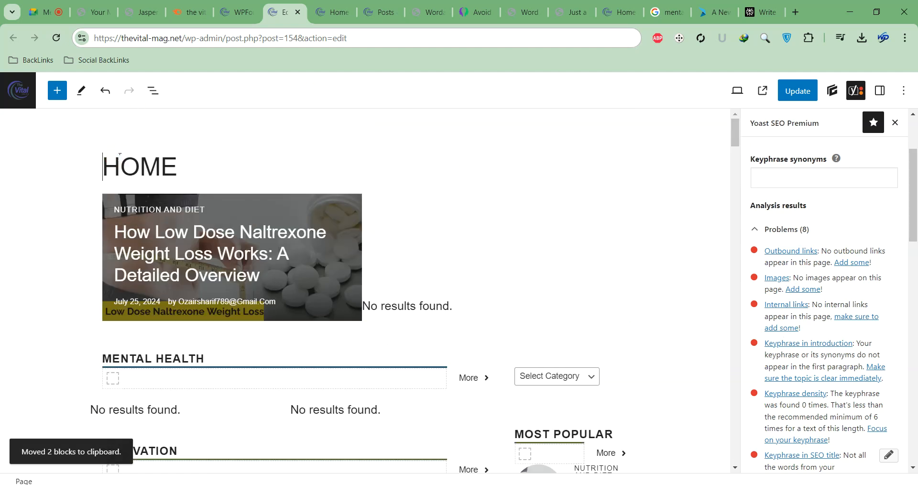
key("Return")
key("ctrl+v")
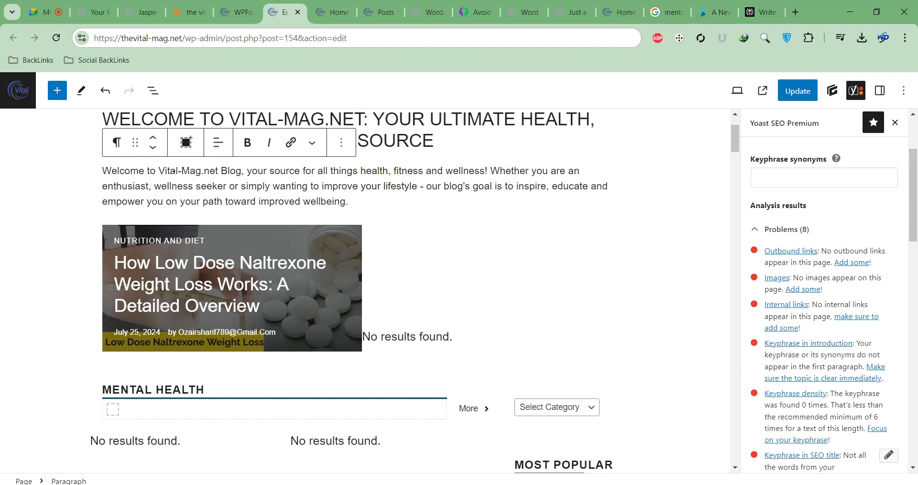
Replace "Vital-Mag.net Blog" in the welcome paragraph with the focus keyphrase "the //vital-mag.net blog" and recheck the SEO analysis
left_click_drag(160, 170, 246, 170)
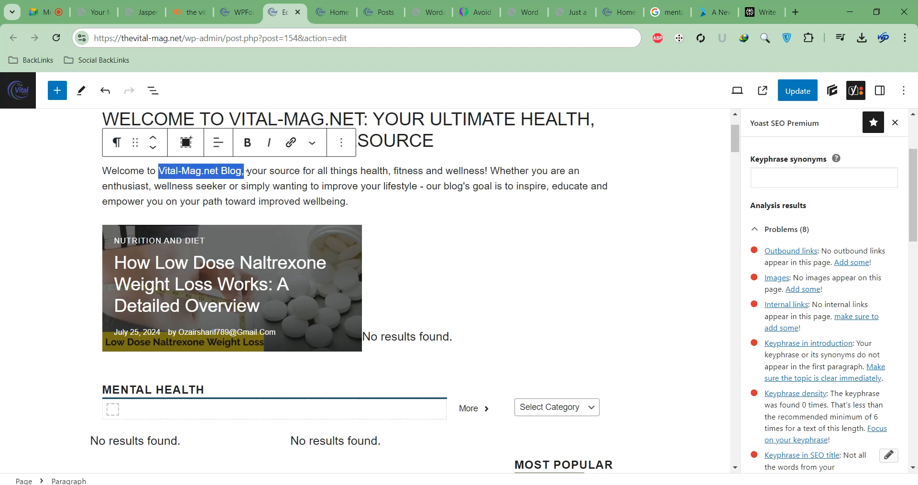
scroll(822, 201, "up", 3)
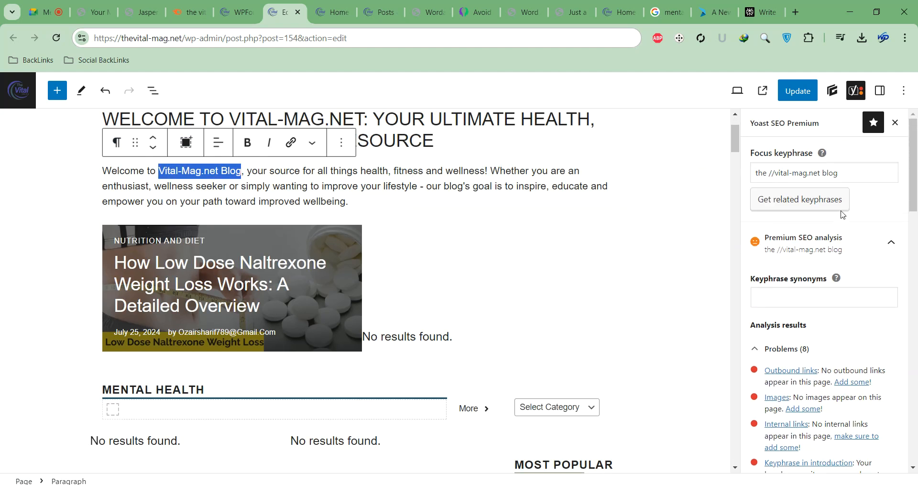
triple_click(789, 175)
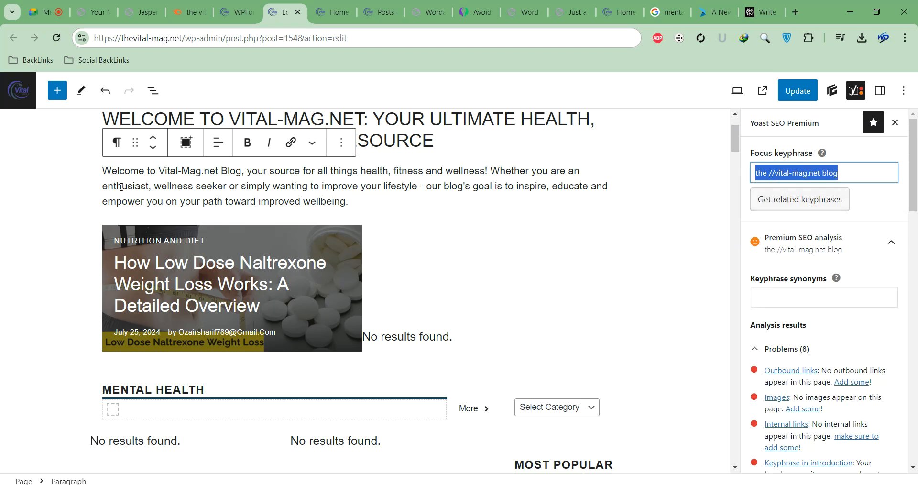
left_click_drag(159, 173, 246, 176)
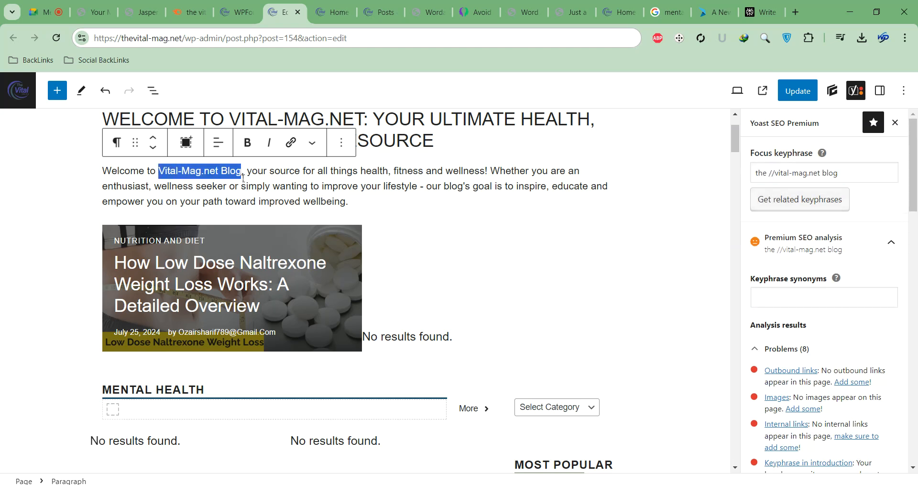
key("ctrl+v")
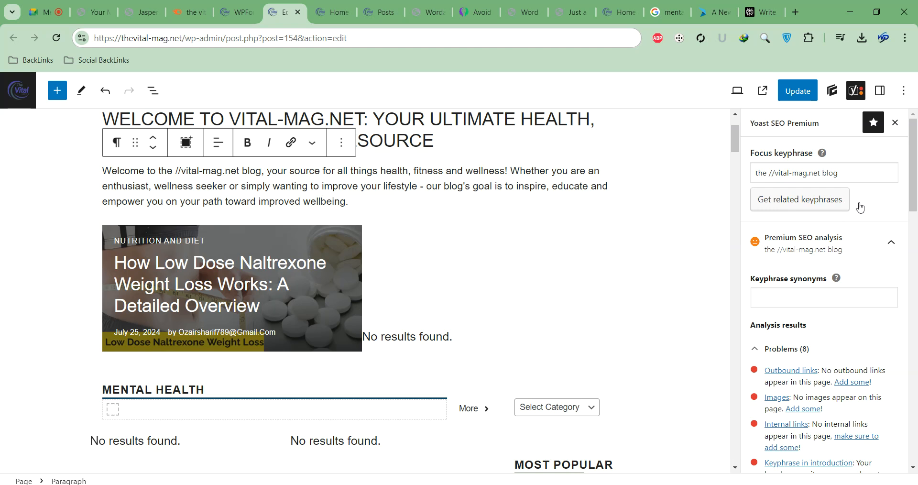
scroll(850, 354, "down", 3)
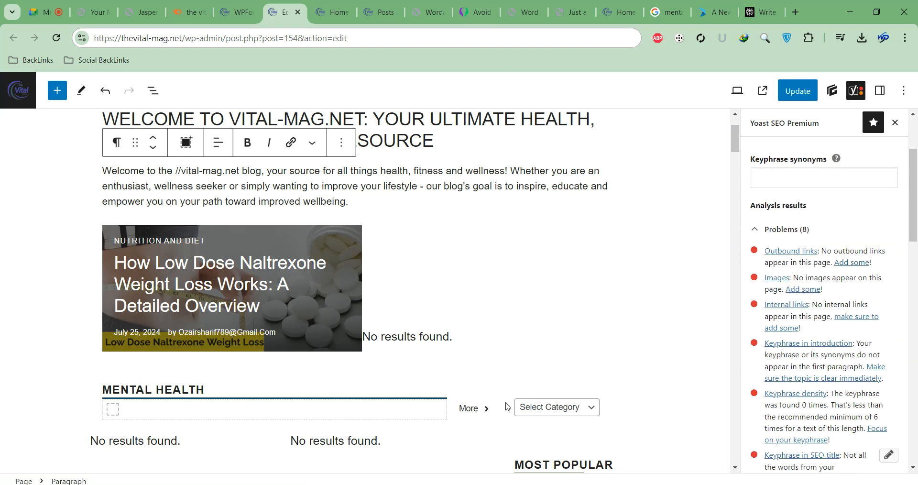
scroll(493, 203, "down", 3)
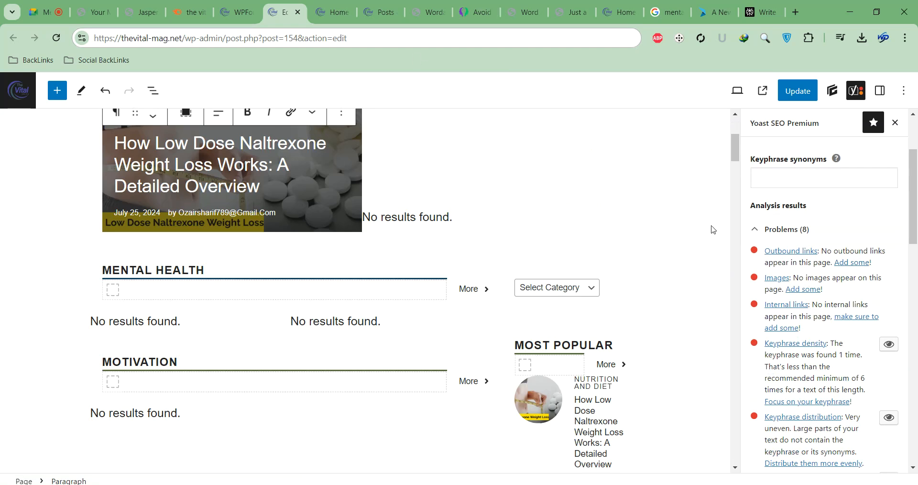
Remove the empty heading block left above "OUR MISSION"
scroll(144, 267, "down", 10)
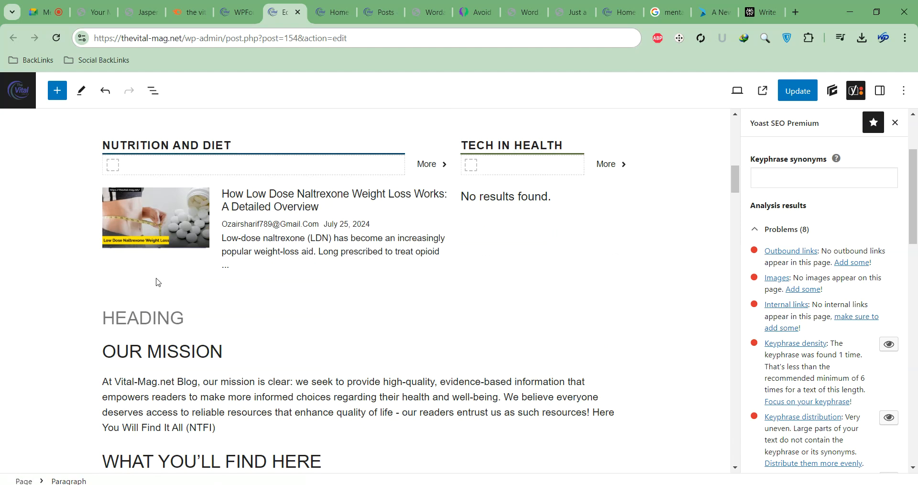
left_click(166, 257)
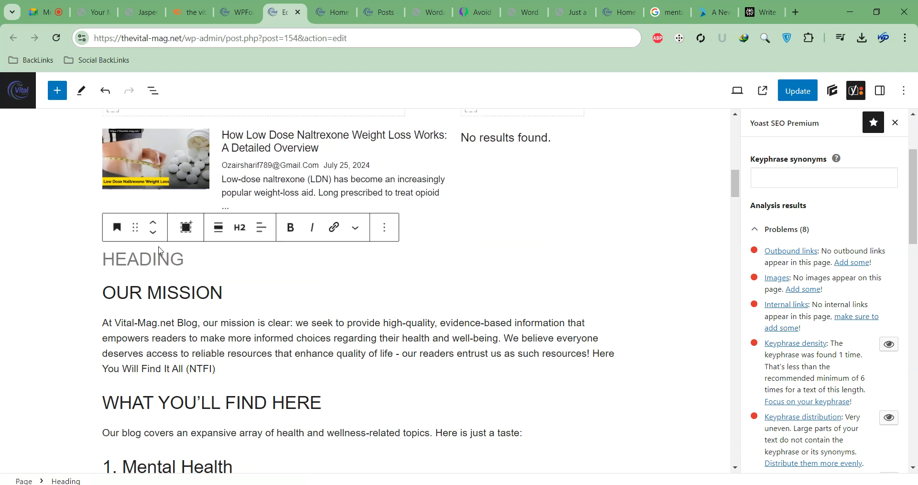
left_click(183, 251)
left_click(281, 339)
left_click(123, 250)
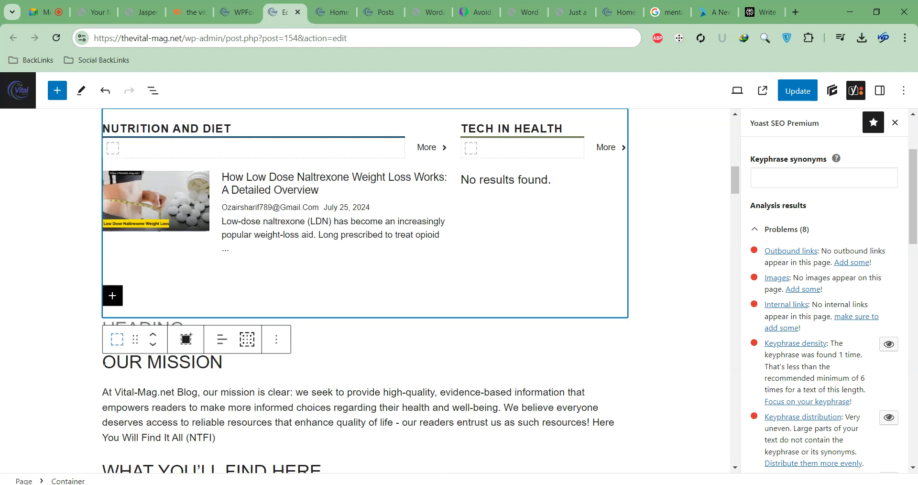
left_click(104, 362)
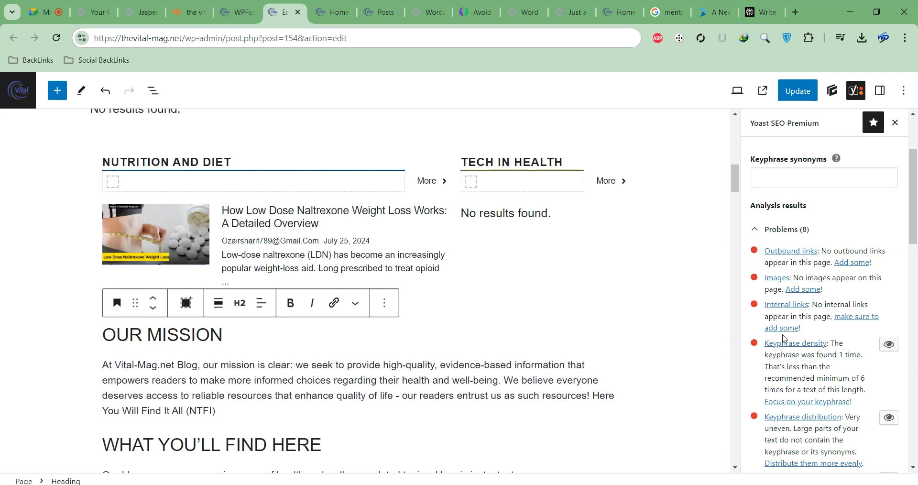
left_click(555, 342)
Examine the home page layout from the welcome text down to the "1. Mental Health" section
scroll(375, 328, "up", 10)
scroll(381, 318, "down", 5)
scroll(389, 315, "up", 2)
scroll(389, 316, "up", 2)
scroll(372, 344, "down", 7)
scroll(348, 353, "up", 6)
scroll(349, 358, "up", 5)
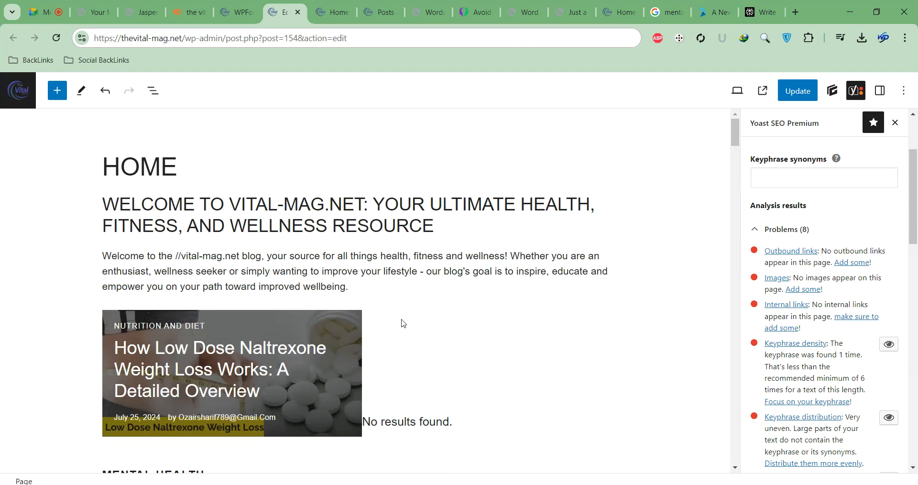
scroll(555, 301, "down", 15)
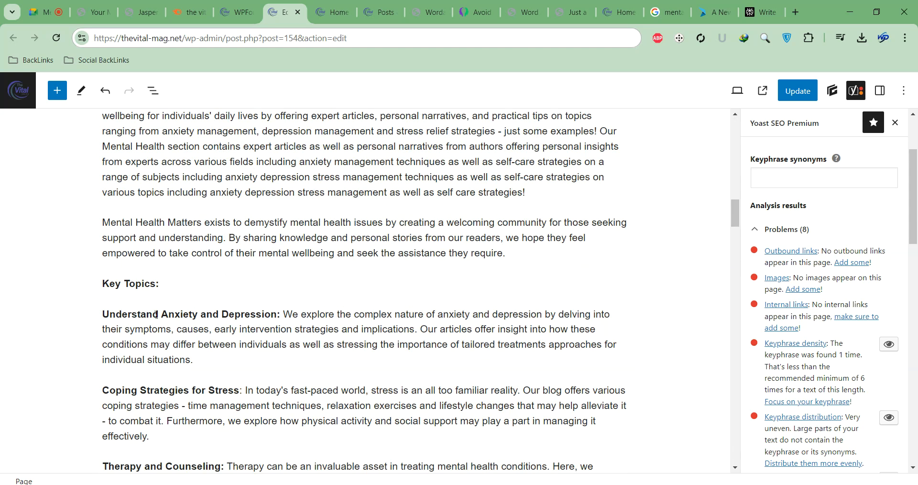
scroll(162, 296, "up", 5)
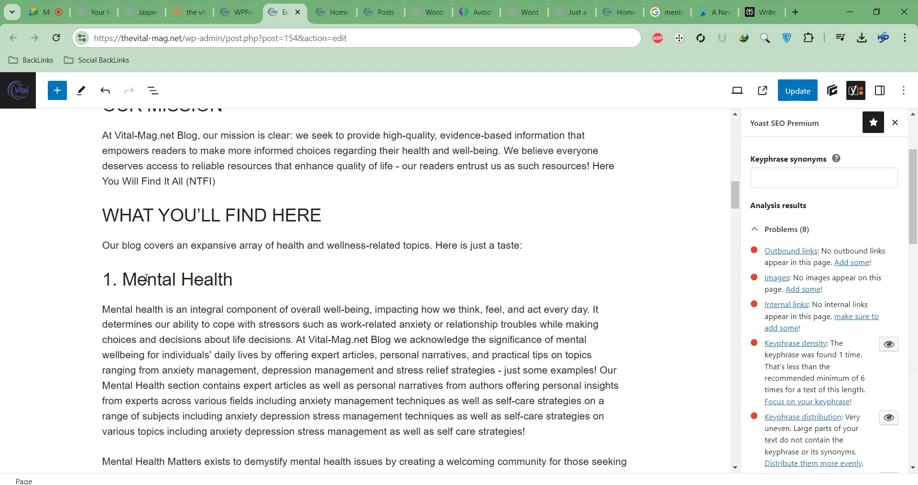
double_click(147, 277)
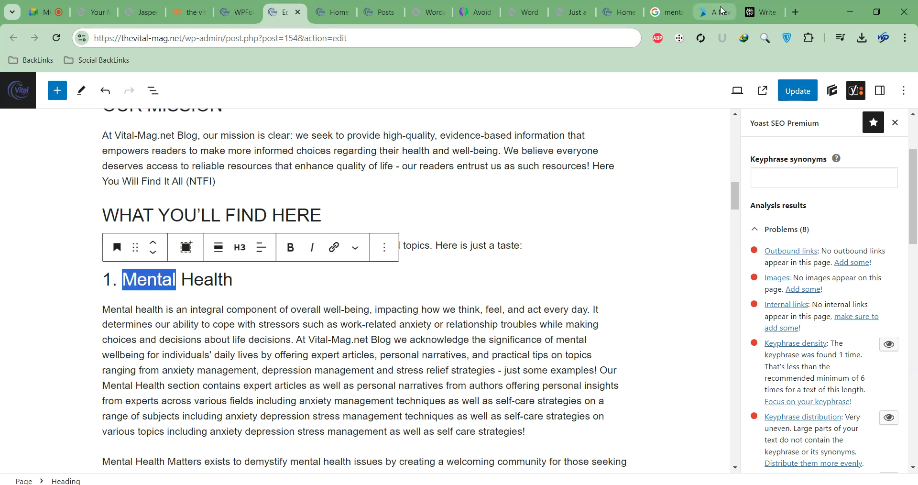
left_click(722, 11)
left_click(651, 243)
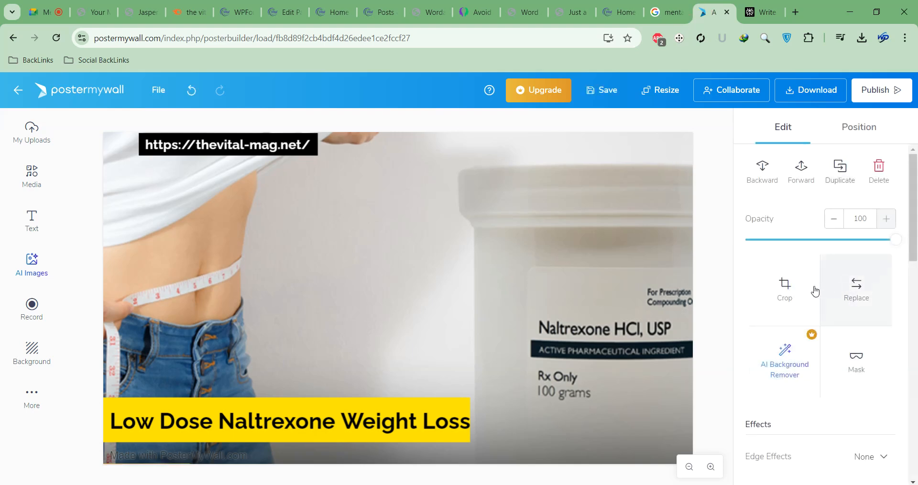
left_click(850, 294)
left_click(765, 313)
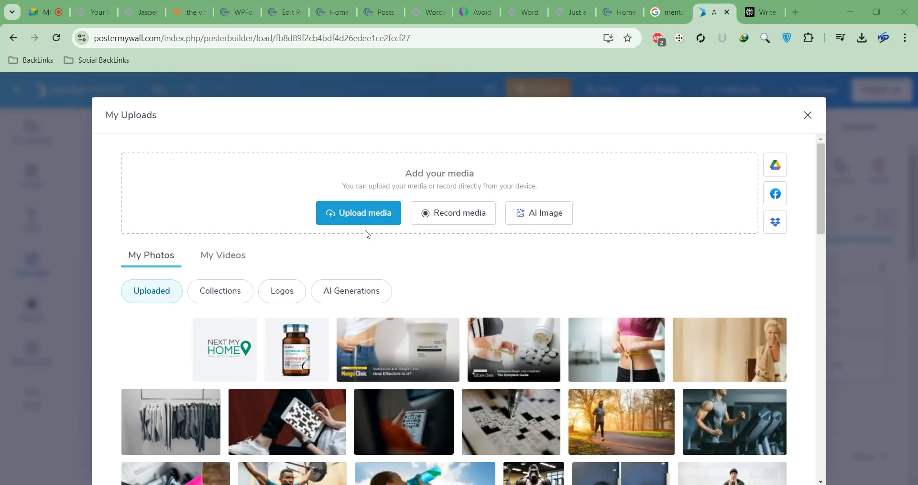
left_click(365, 232)
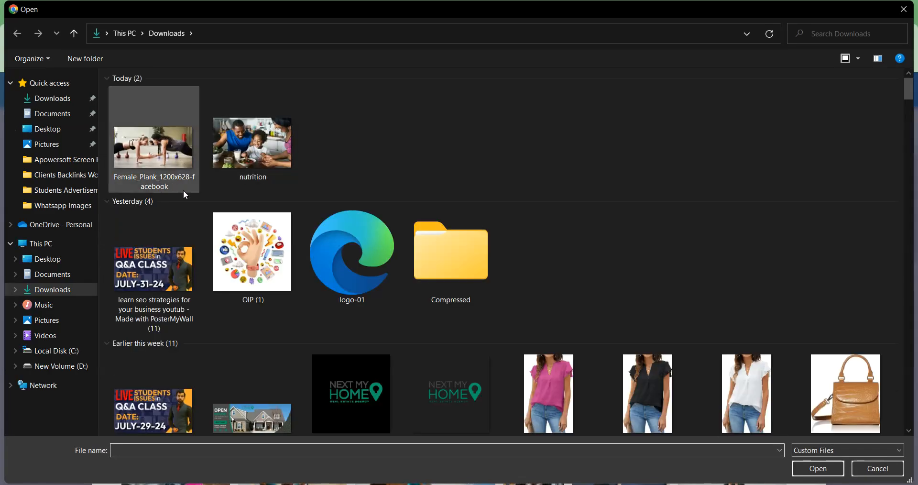
left_click(169, 142)
left_click(252, 134, "ctrl")
left_click(802, 453)
left_click(808, 473)
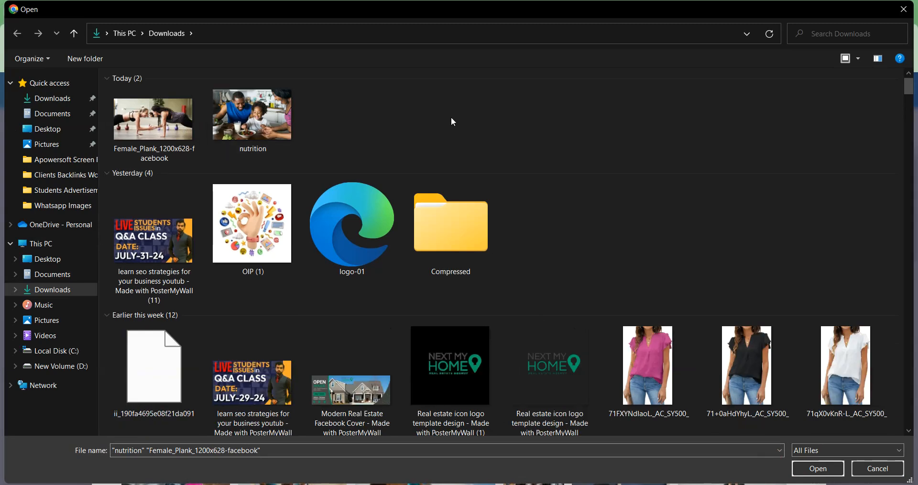
right_click(456, 93)
left_click(503, 138)
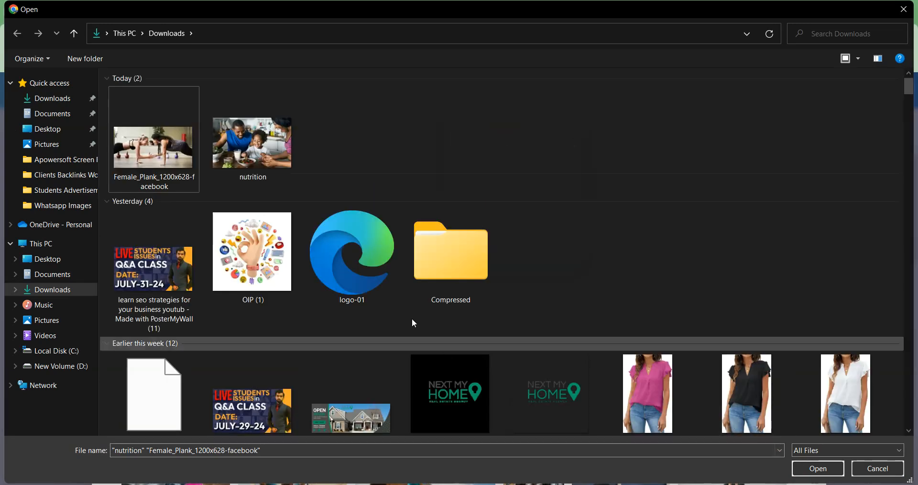
left_click(903, 9)
left_click(808, 117)
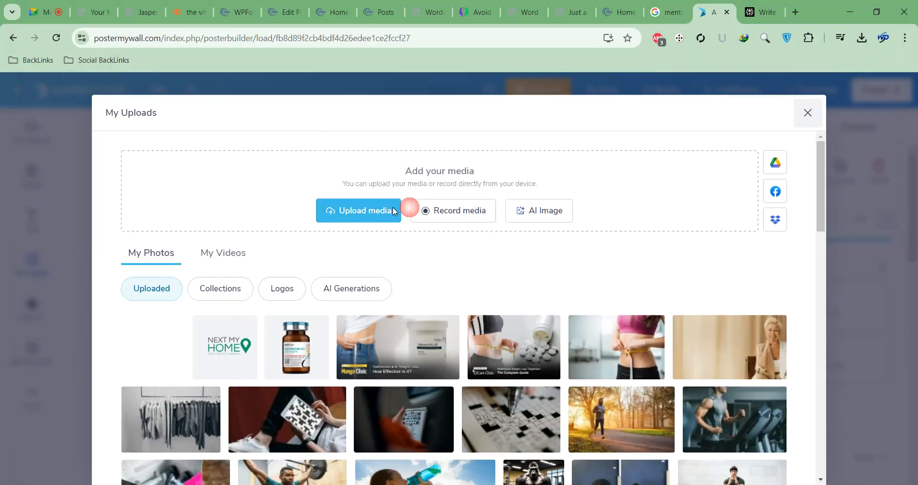
Change the Google image search from mental wellness to "mental health"
left_click(662, 12)
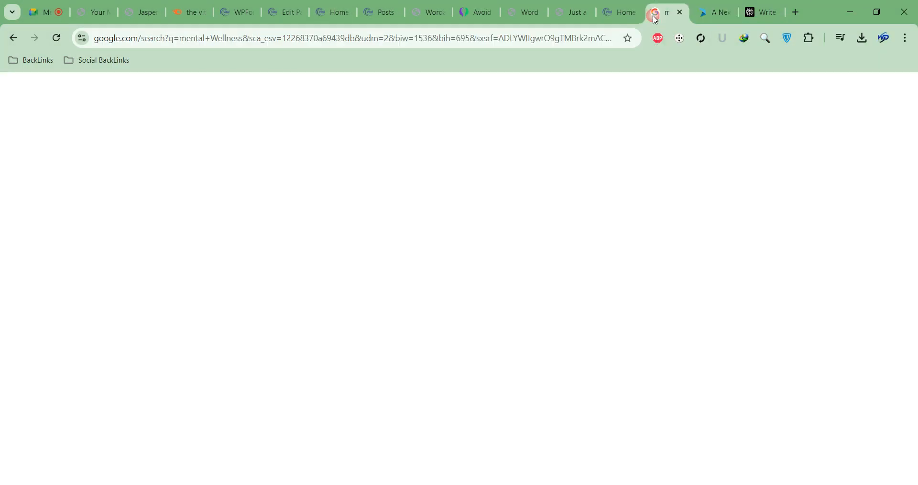
left_click(172, 89)
left_click_drag(145, 89, 151, 89)
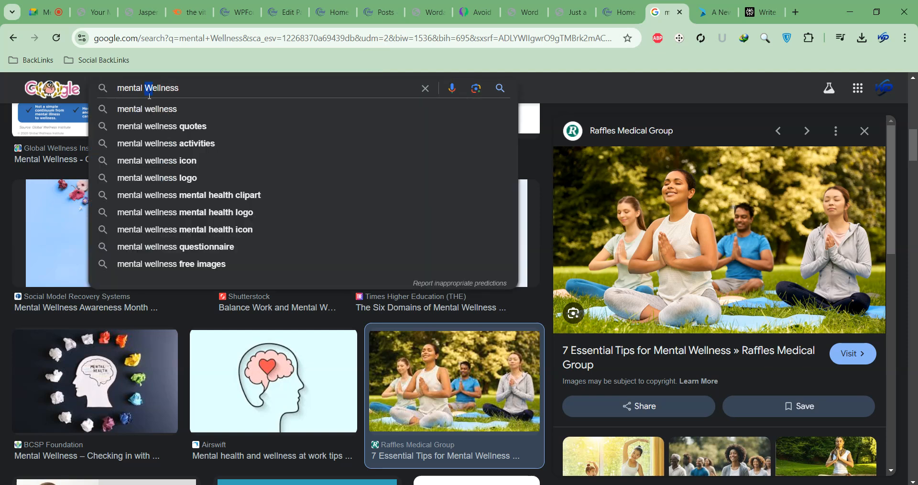
triple_click(177, 86)
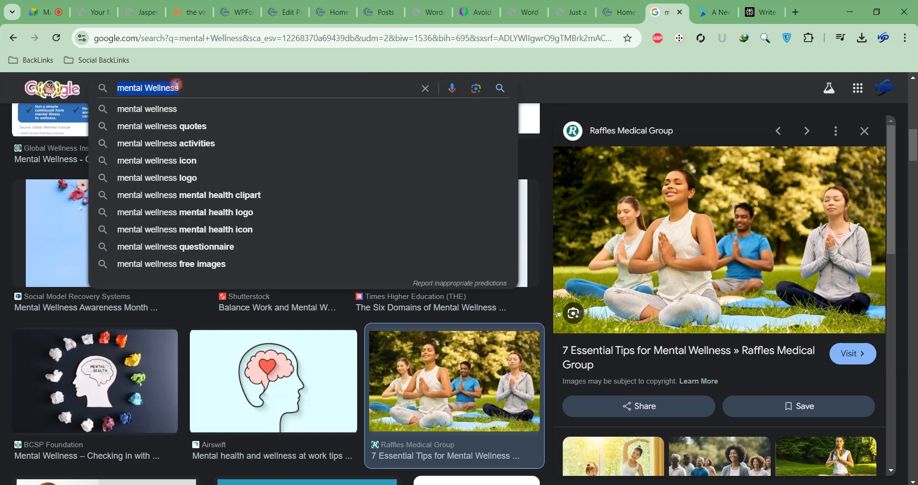
left_click(150, 89)
key("shift+End")
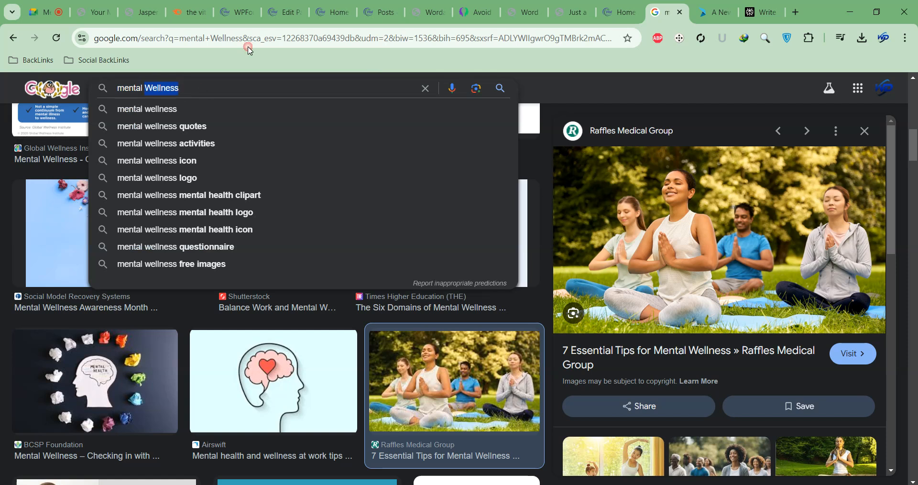
type("health")
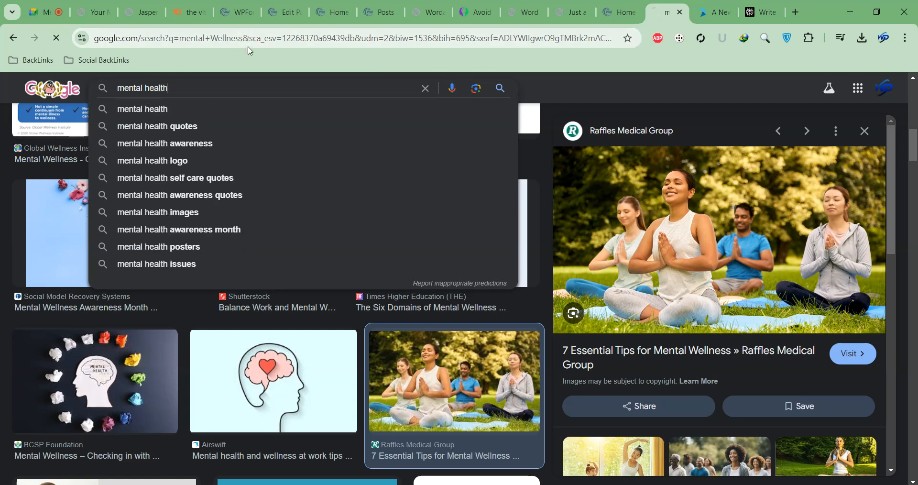
key("Return")
scroll(645, 286, "down", 7)
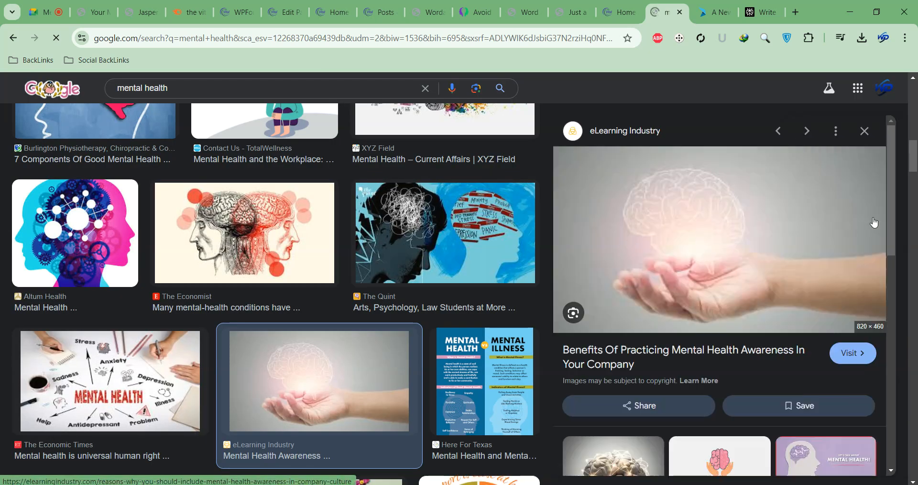
right_click(705, 233)
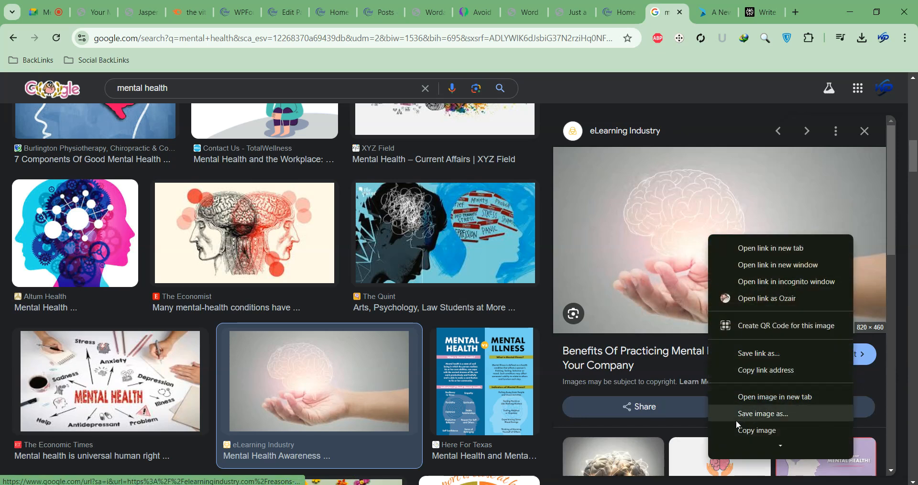
left_click(735, 420)
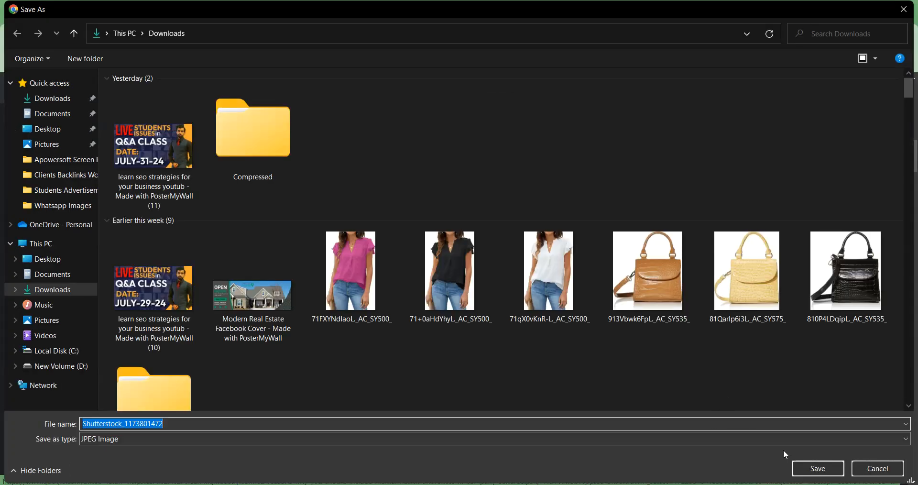
left_click(807, 473)
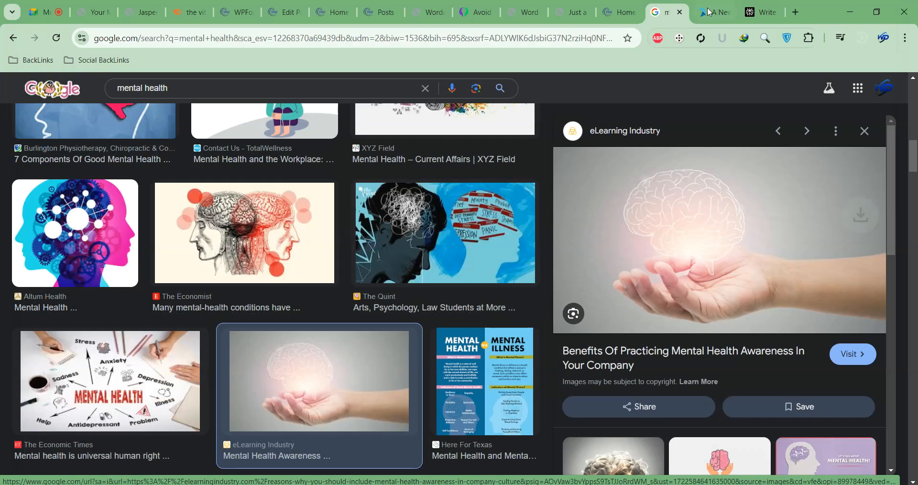
left_click(713, 13)
left_click(524, 254)
left_click(809, 298)
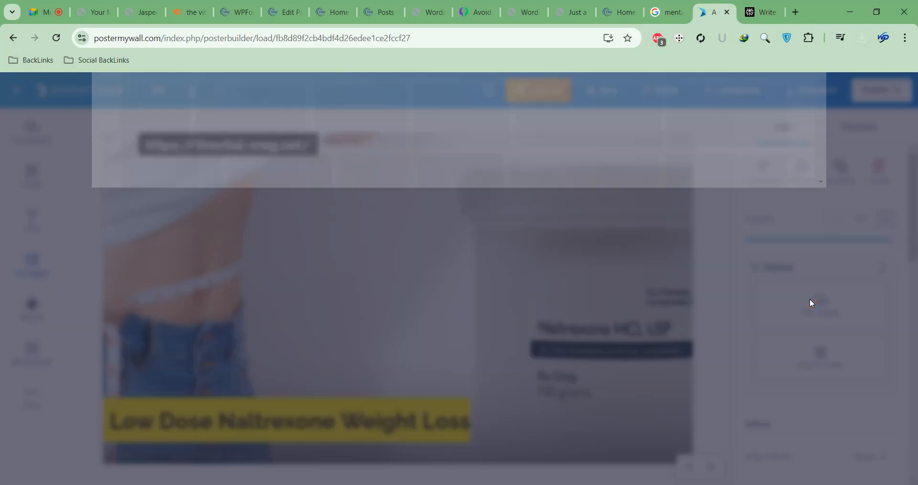
left_click(352, 214)
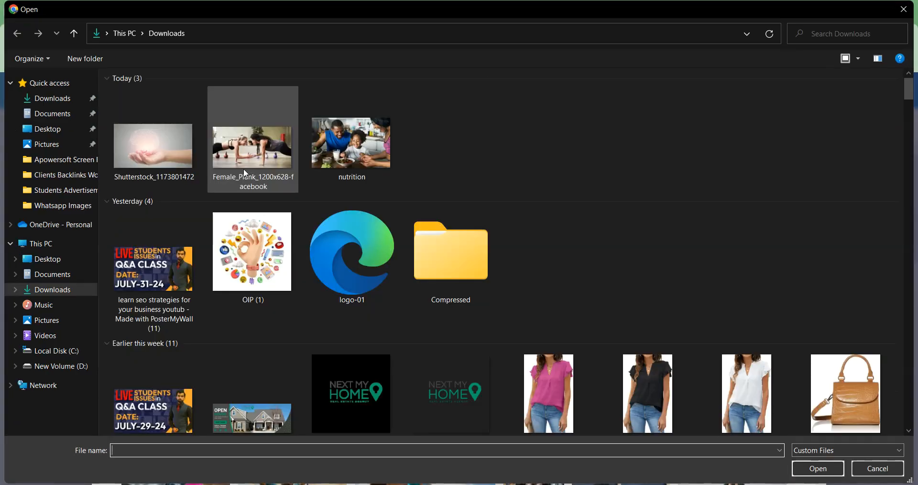
double_click(188, 159)
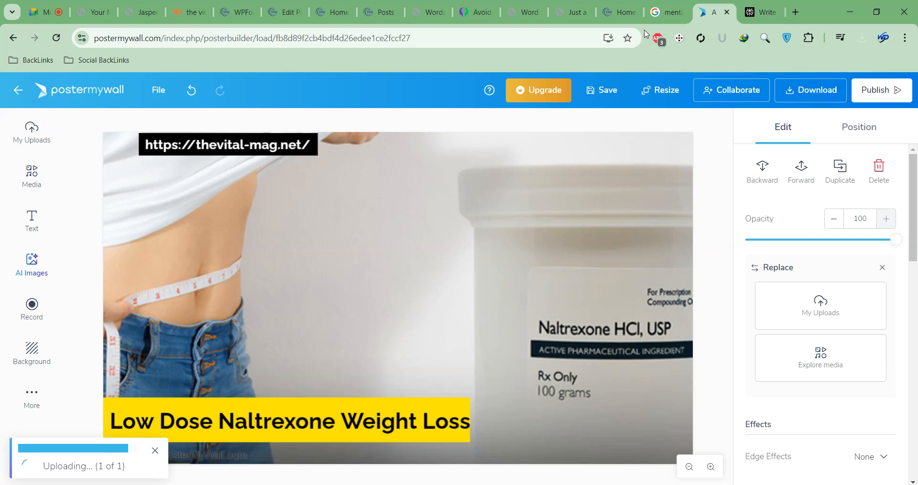
Move the WordPress page editor beside the PosterMyWall design and copy its "1. Mental Health" heading
left_click(430, 12)
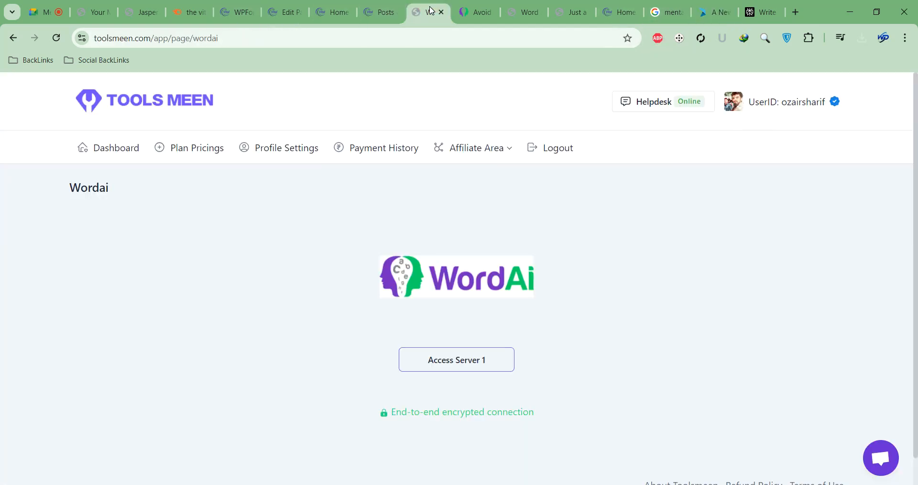
left_click(378, 11)
left_click(329, 12)
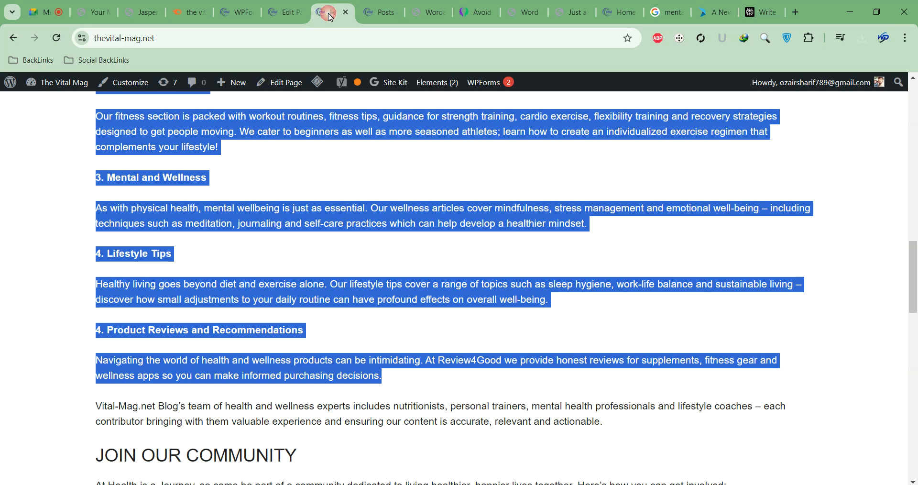
mouse_move(294, 20)
left_mouse_down()
mouse_move(565, 28)
mouse_move(670, 16)
left_mouse_up()
triple_click(174, 282)
key("ctrl+c")
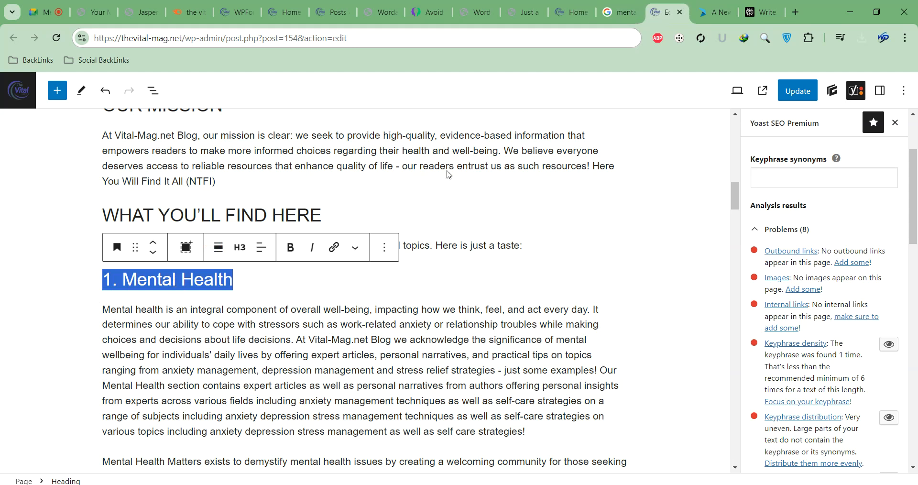
Apply the suggested crop to the uploaded brain photo and replace the design's caption text with "1. Mental Health"
left_click(716, 10)
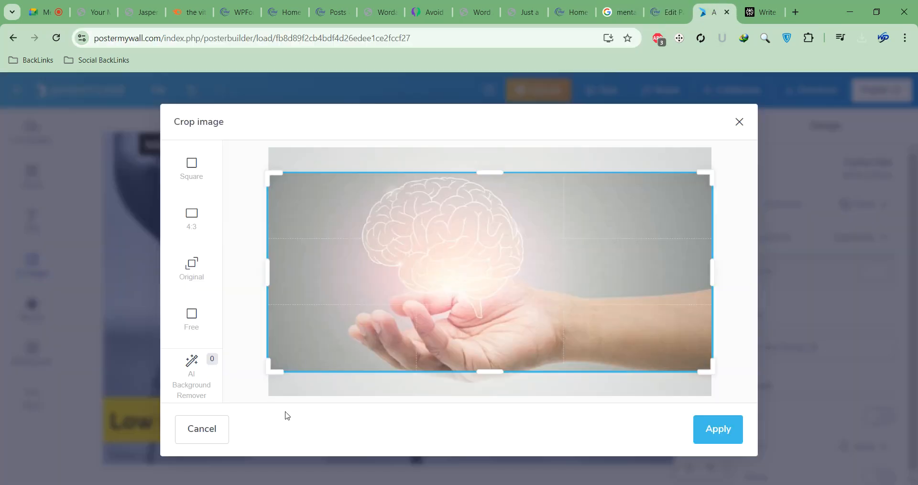
left_click(717, 428)
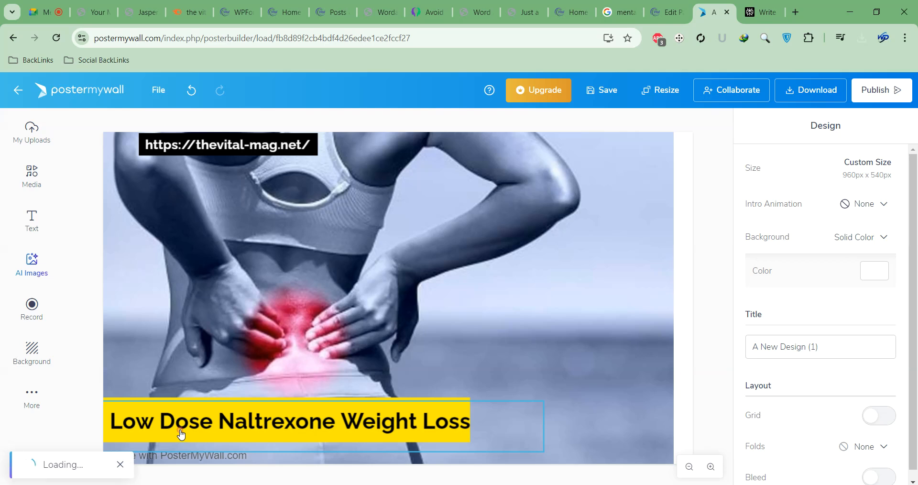
left_click(182, 428)
key("ctrl+a")
key("ctrl+v")
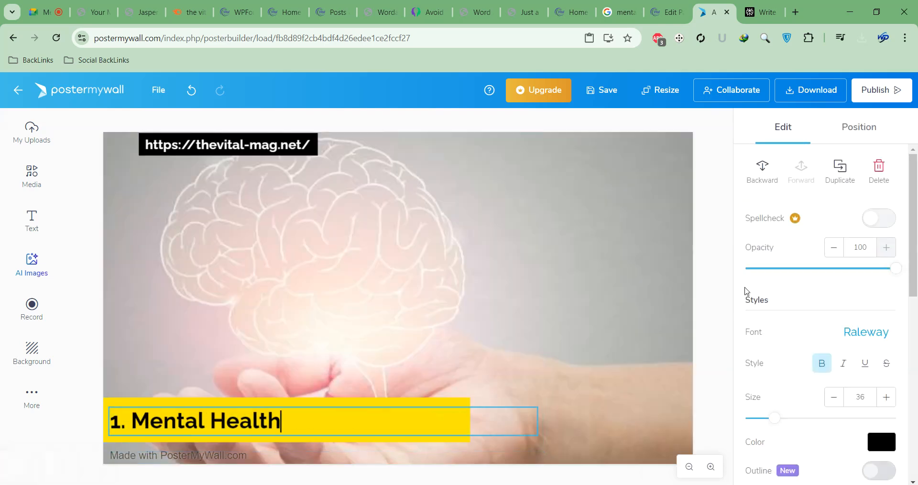
Shorten the yellow band behind the "1. Mental Health" caption to fit its text
left_click(708, 278)
left_click(463, 424)
left_click_drag(473, 420, 316, 421)
left_click(683, 195)
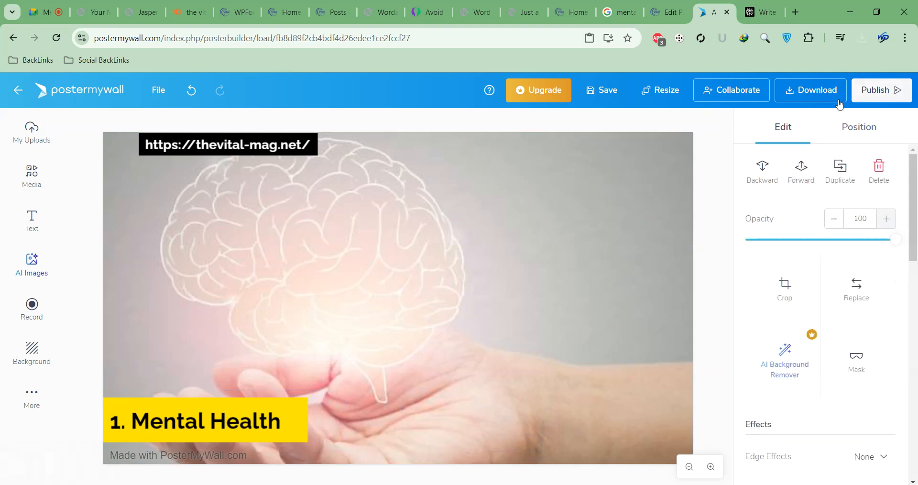
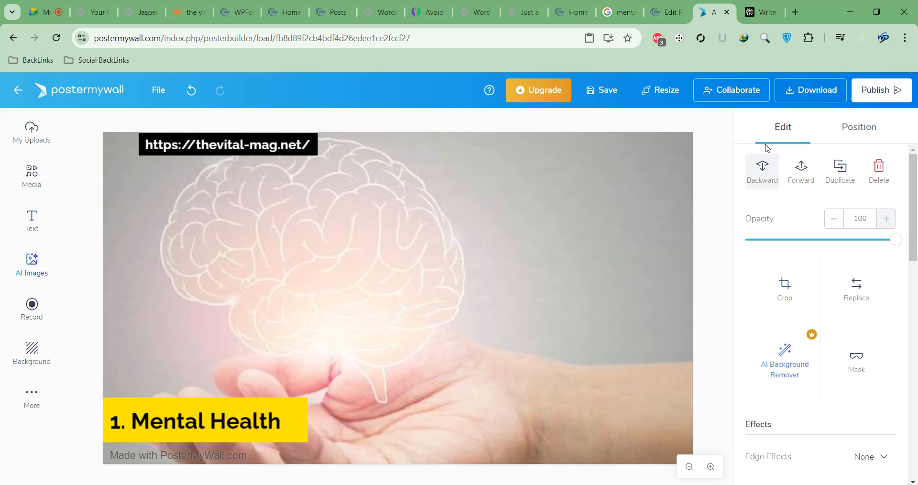
Examine the layout and width of the topic sections on the published thevital-mag.net home page
left_click(329, 19)
left_click(377, 13)
left_click(332, 13)
left_click(275, 14)
scroll(487, 304, "down", 3)
scroll(512, 293, "up", 4)
left_click(303, 274)
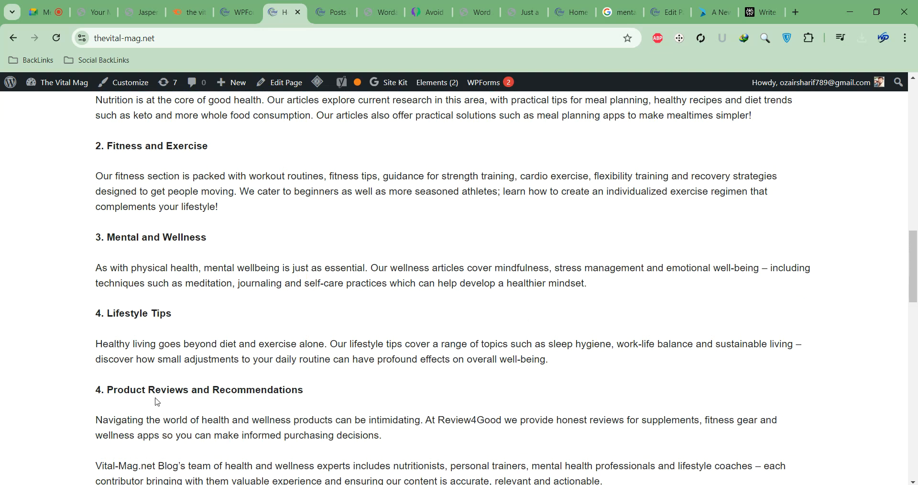
Edit the PosterMyWall design's custom size and set its height to 400 pixels
left_click(718, 13)
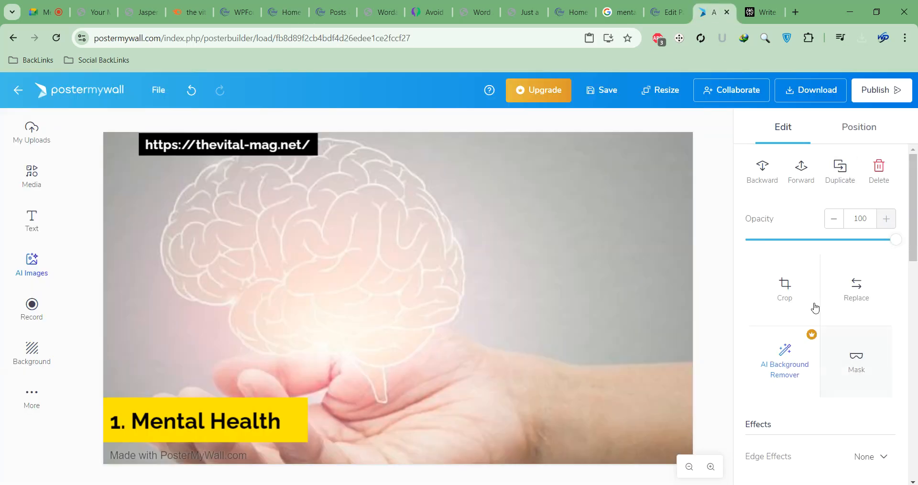
scroll(815, 308, "down", 4)
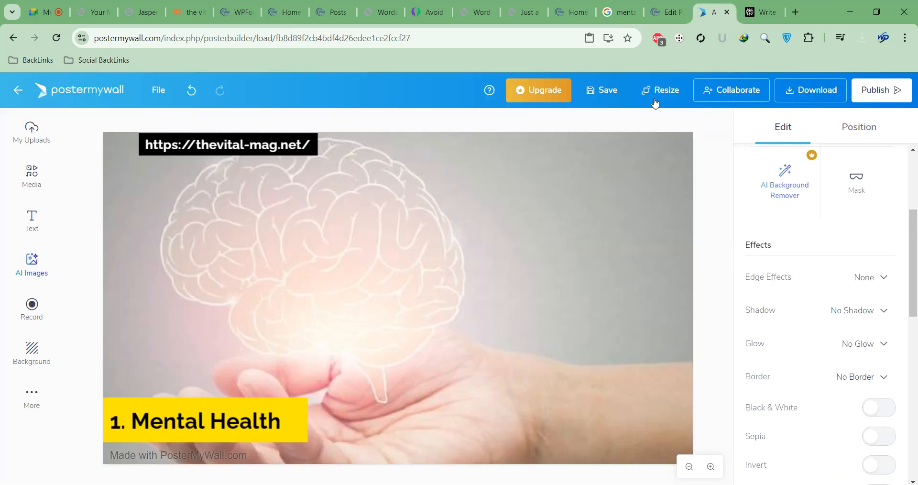
left_click(654, 101)
left_click_drag(582, 130, 584, 409)
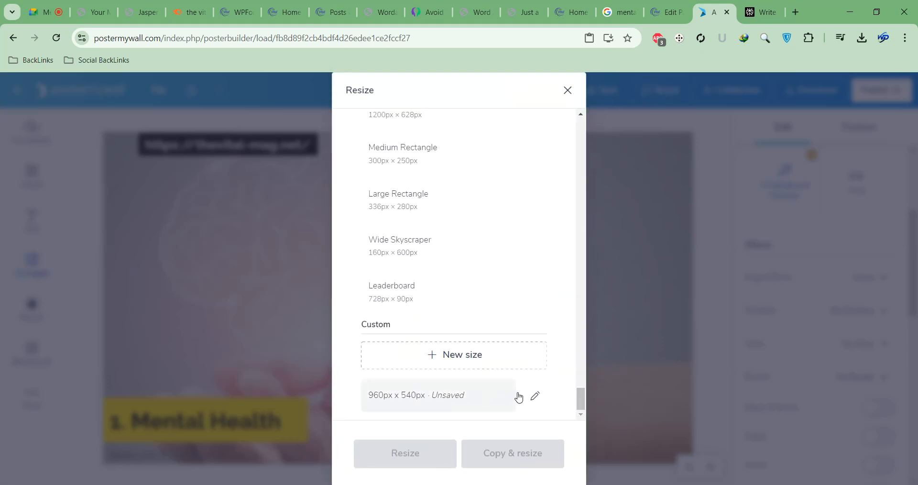
left_click(534, 396)
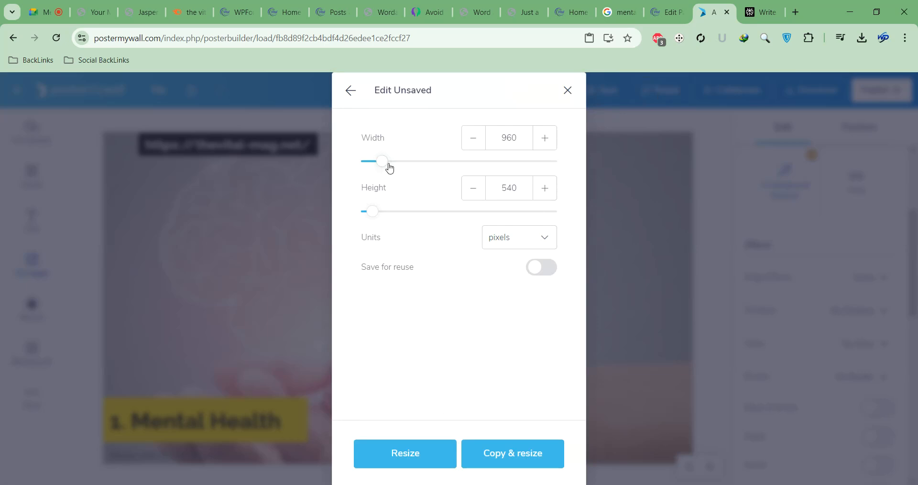
left_click_drag(387, 166, 397, 166)
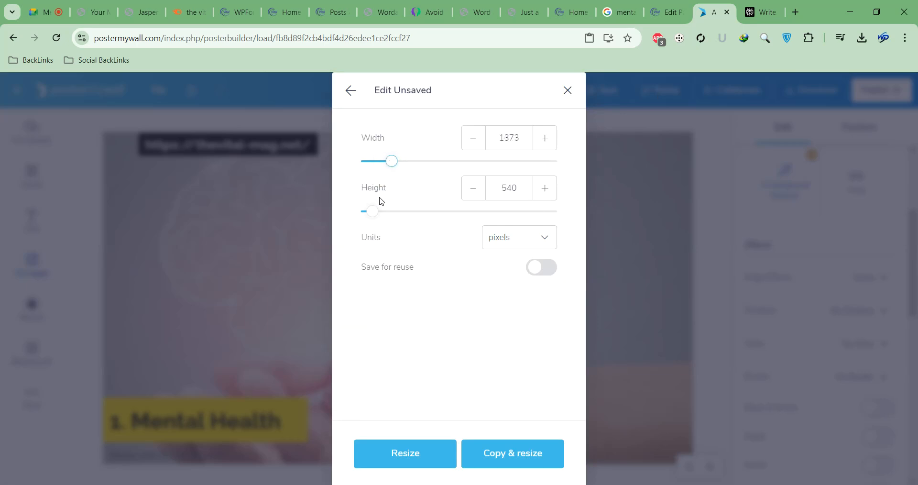
double_click(505, 188)
type("400")
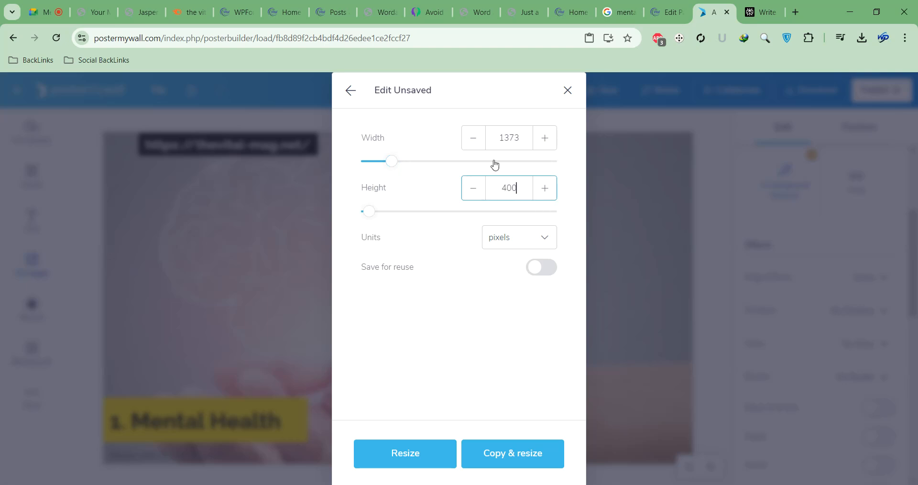
Set the custom width to 1200 pixels and create a resized copy of the design
double_click(507, 139)
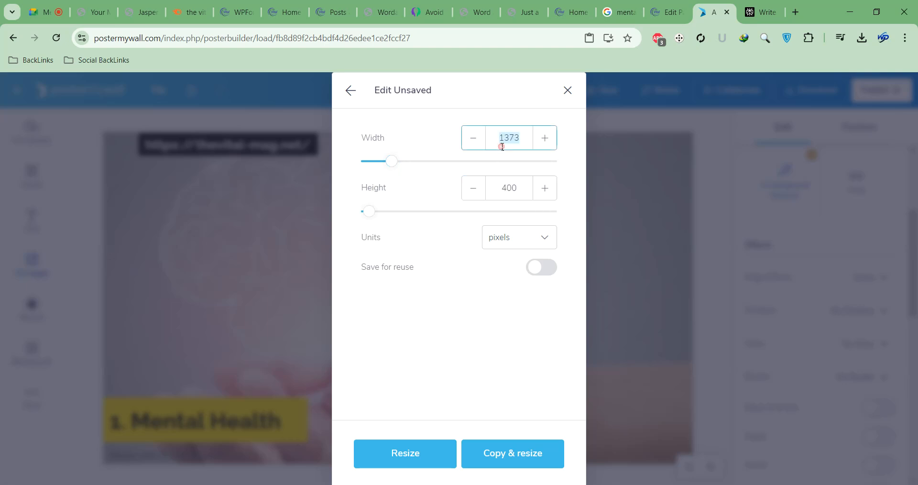
type("1")
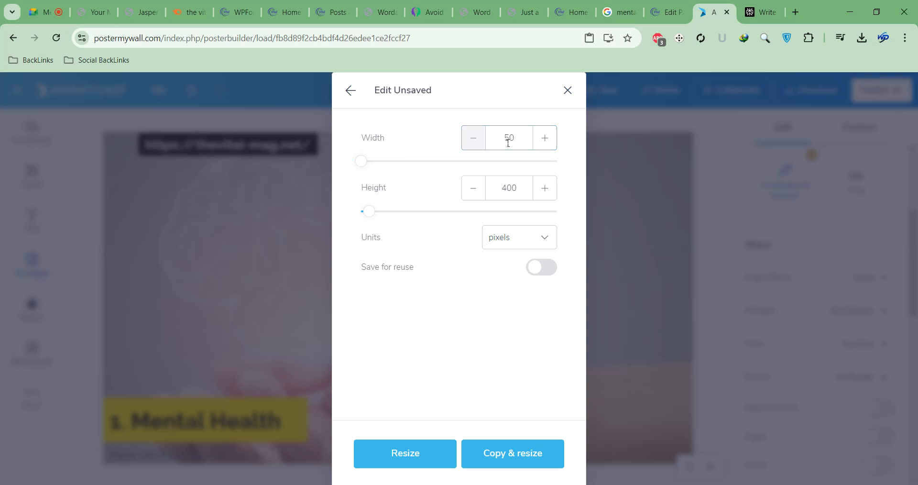
double_click(508, 139)
type("1200")
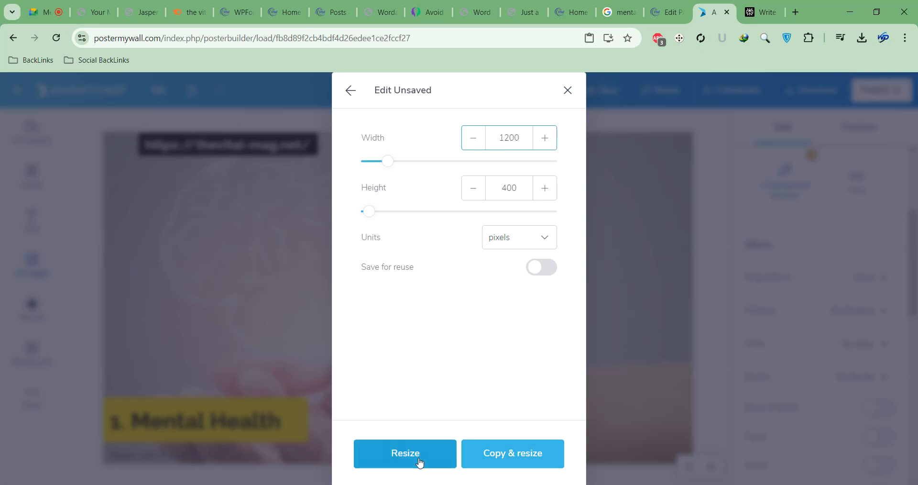
left_click(500, 454)
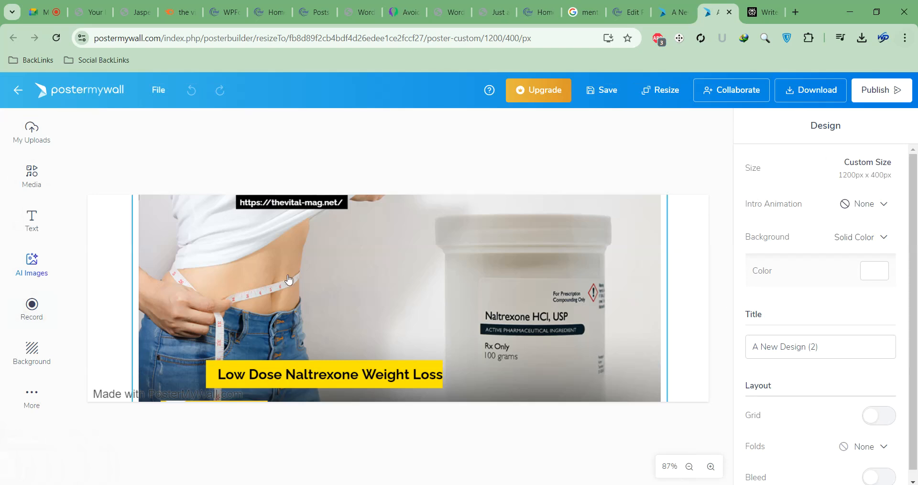
Reposition and enlarge the main photo in the resized copy until it fills the whole canvas
left_click_drag(353, 270, 303, 266)
left_click_drag(476, 285, 470, 340)
left_click_drag(609, 238, 744, 205)
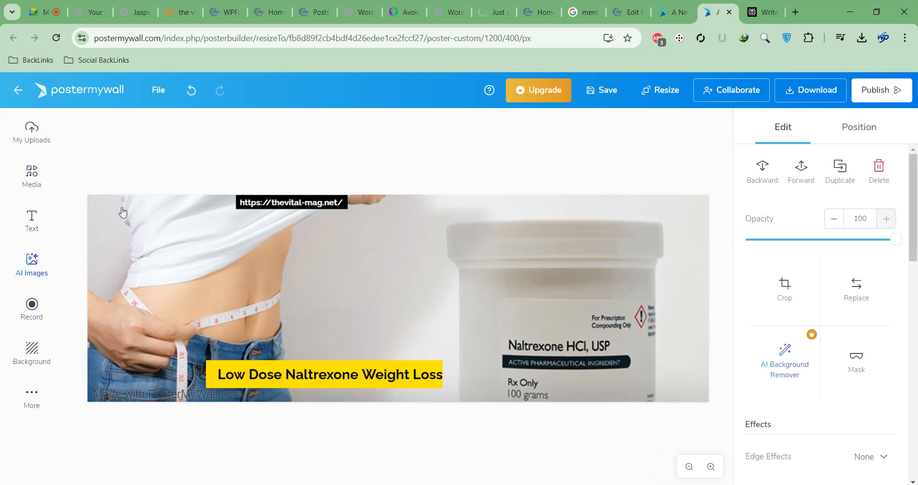
Move the yellow band and its "Low Dose Naltrexone Weight Loss" caption to the lower-left corner of the banner
left_click_drag(288, 364, 170, 365)
left_click_drag(387, 384, 263, 379)
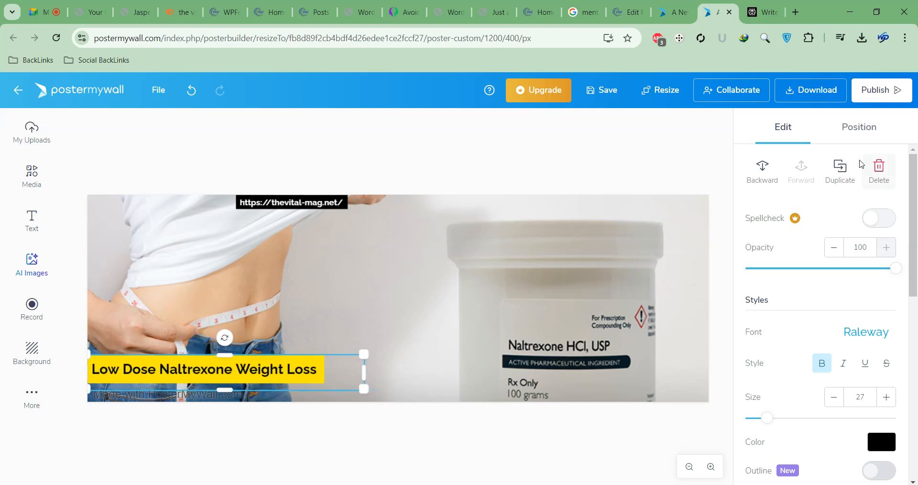
left_click(730, 246)
Review the custom sizes offered for resizing the banner design and leave the resize options
left_click(720, 184)
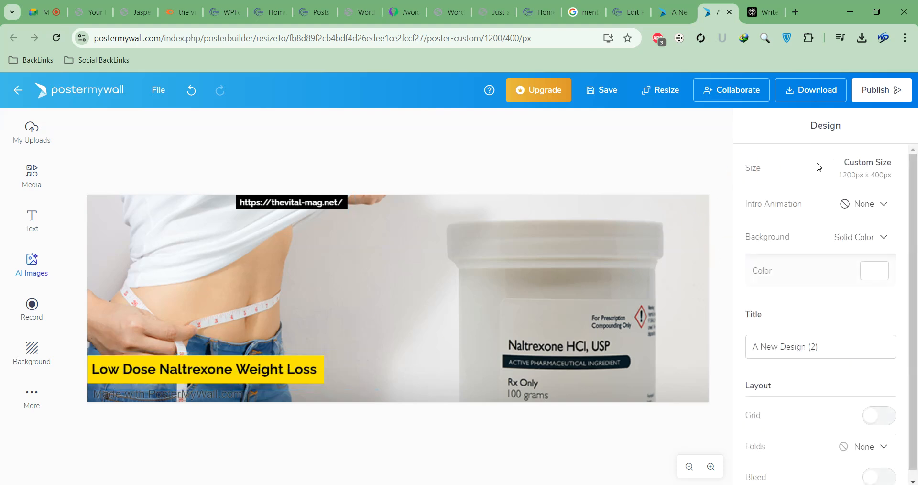
left_click(877, 169)
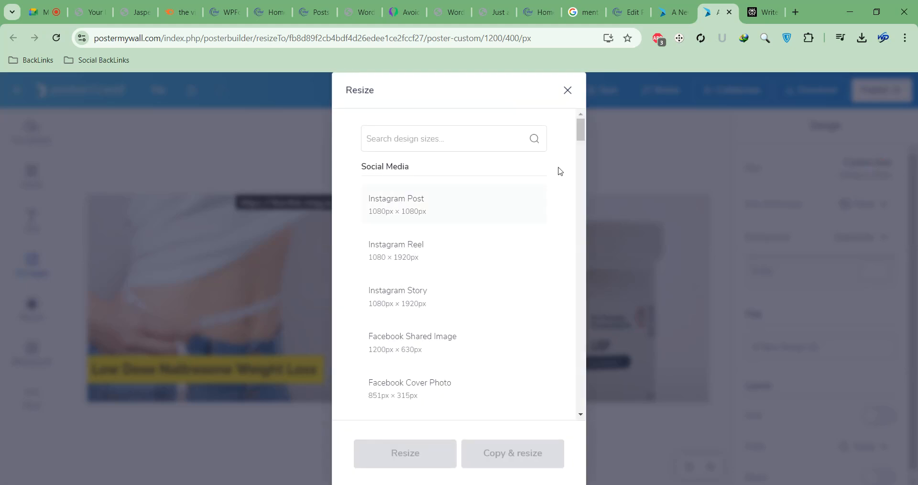
scroll(558, 385, "down", 15)
left_click(478, 402)
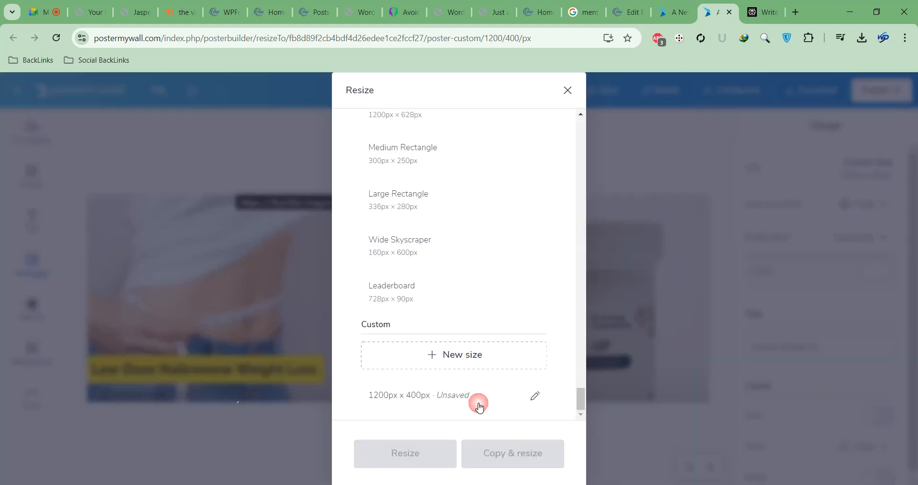
left_click(574, 93)
Replace the banner's main photo with the uploaded image of a hand holding a glowing brain
left_click(584, 266)
left_click(863, 284)
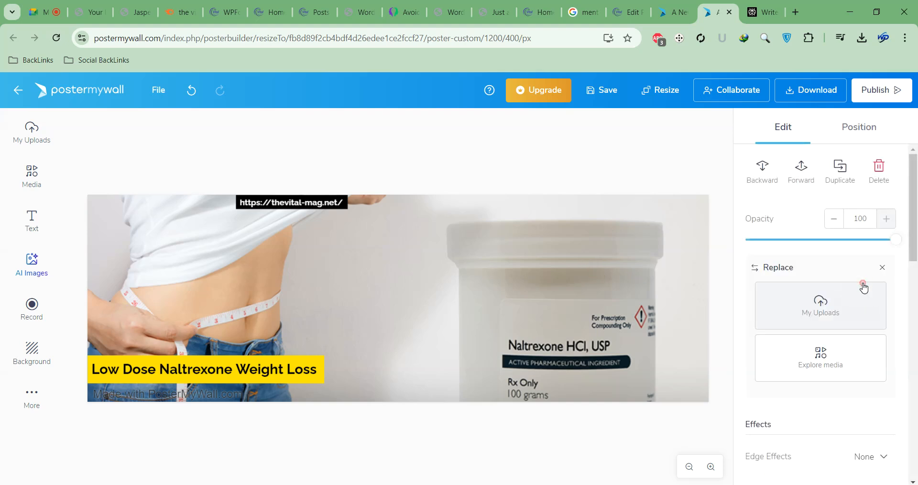
left_click(795, 306)
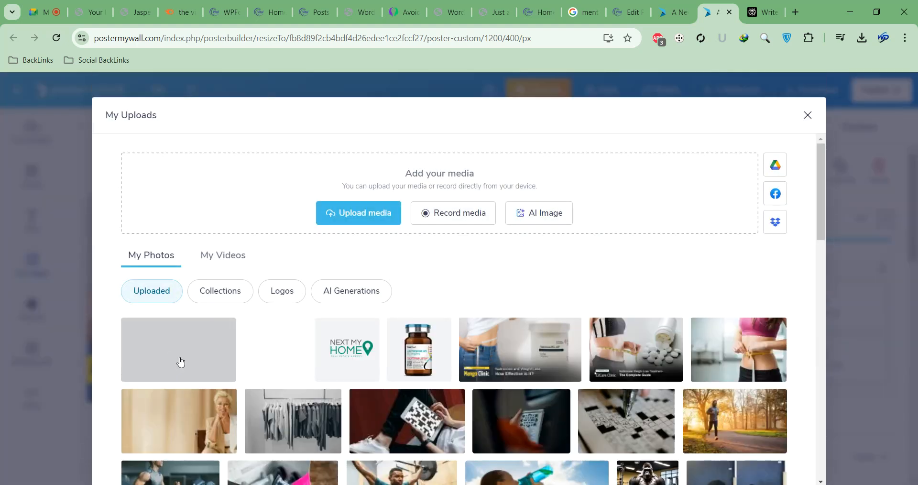
left_click(201, 356)
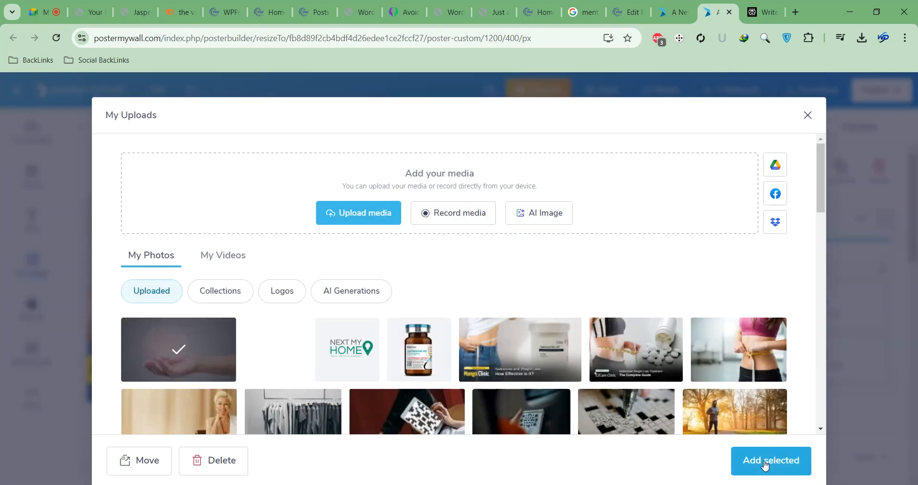
left_click(765, 460)
left_click(737, 425)
Replace the banner's caption text with "1. Mental Health"
double_click(219, 362)
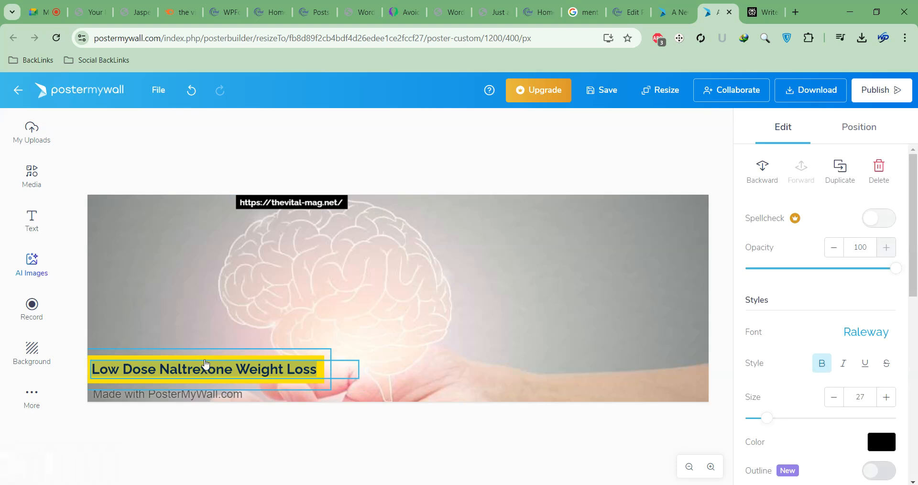
key("ctrl+v")
left_click(332, 445)
left_click(325, 375)
mouse_move(330, 369)
left_mouse_down()
mouse_move(222, 371)
mouse_move(253, 373)
left_mouse_up()
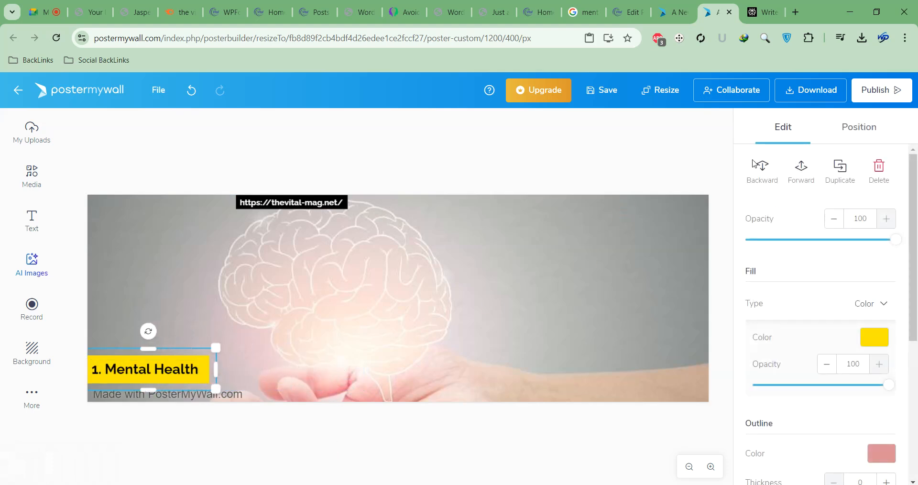
left_click_drag(304, 199, 141, 204)
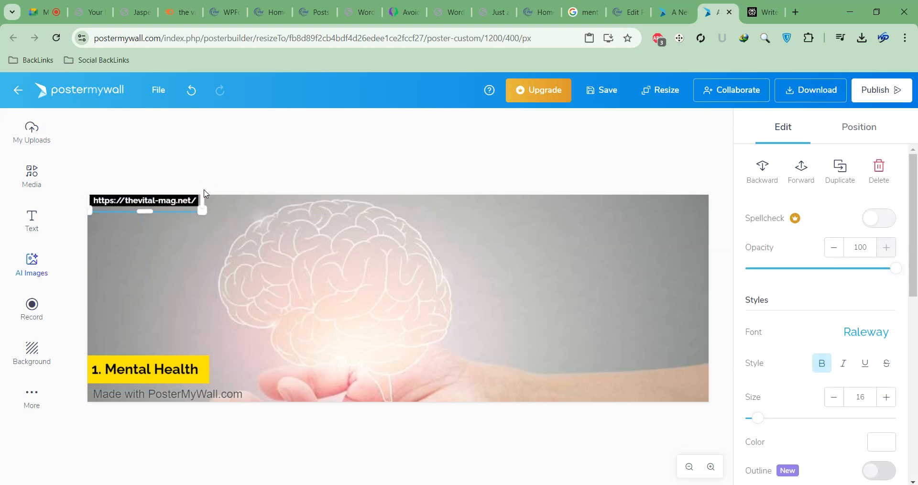
left_click(632, 144)
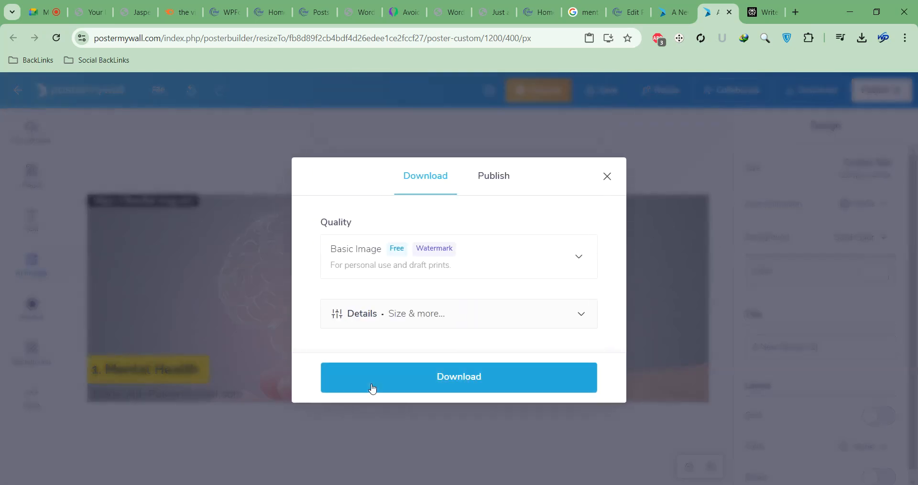
Download the Mental Health banner as a free Basic Image and dismiss the upgrade offer
left_click(373, 388)
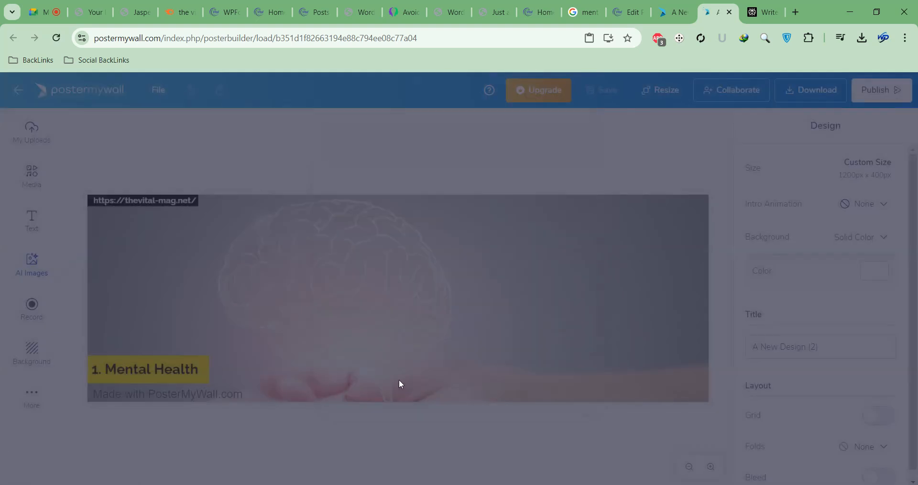
left_click(778, 84)
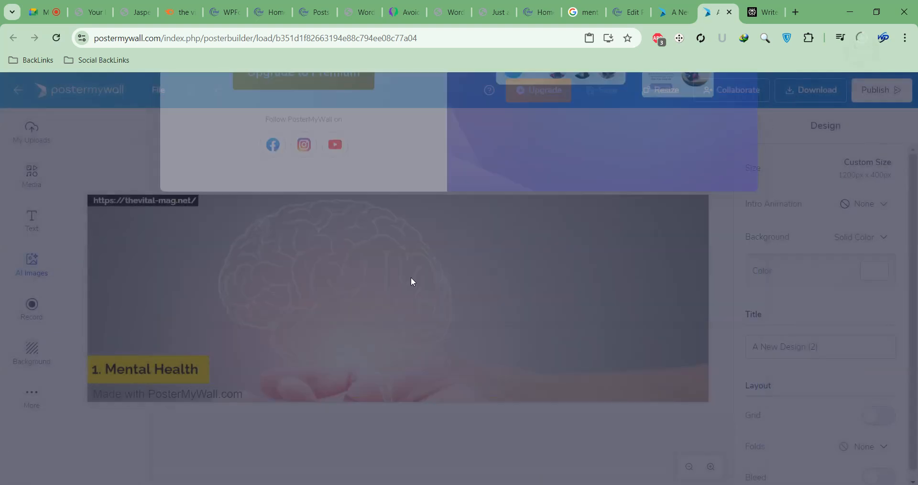
left_click(468, 307)
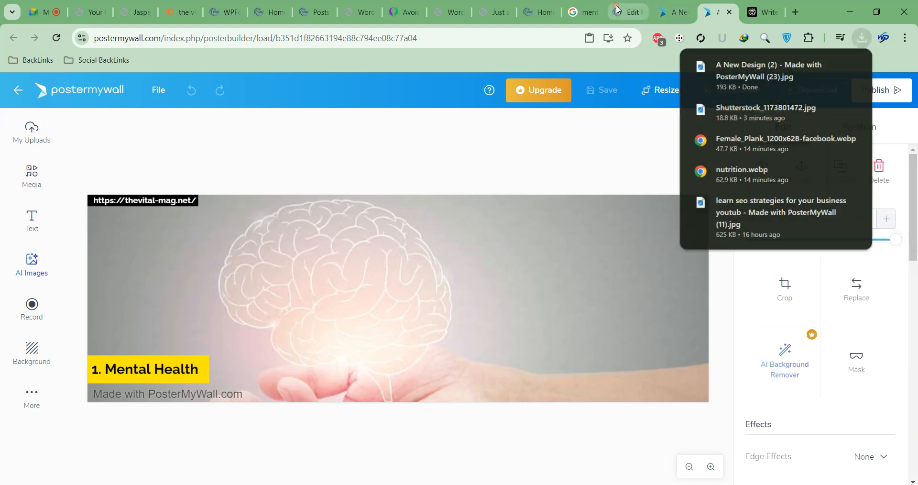
Switch to the WordPress home page editor and copy the "2. Motivation" heading text
left_click(617, 9)
scroll(447, 301, "down", 10)
scroll(206, 251, "down", 3)
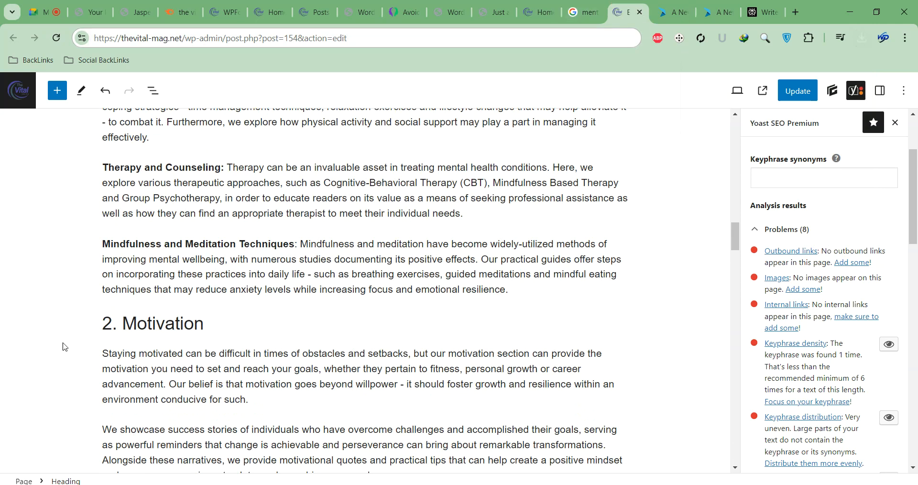
triple_click(185, 323)
key("ctrl+c")
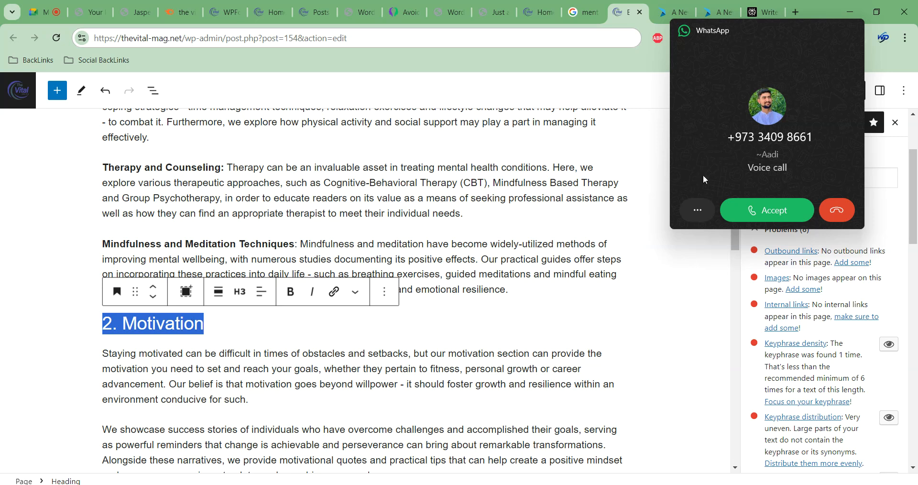
left_click(854, 28)
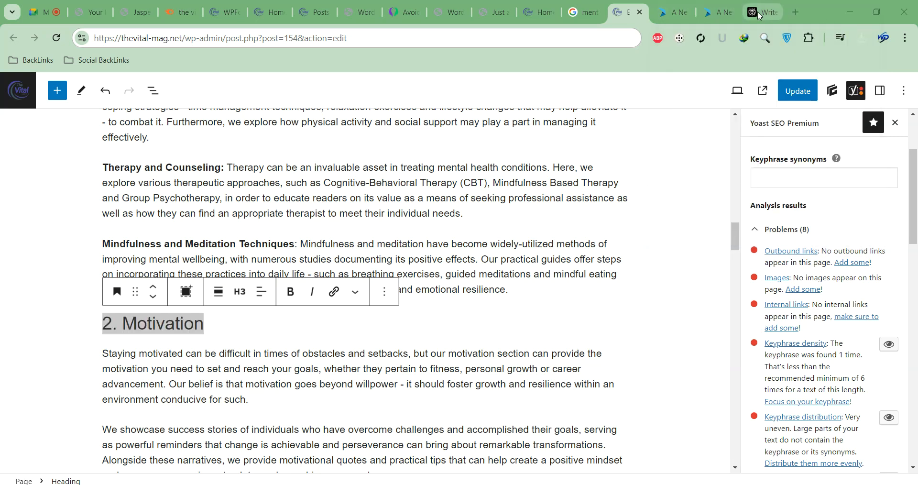
Search Google Images for "2. Motivation" using the copied heading in the Perplexity browser tab
left_click(760, 13)
left_click(366, 38)
key("ctrl+v")
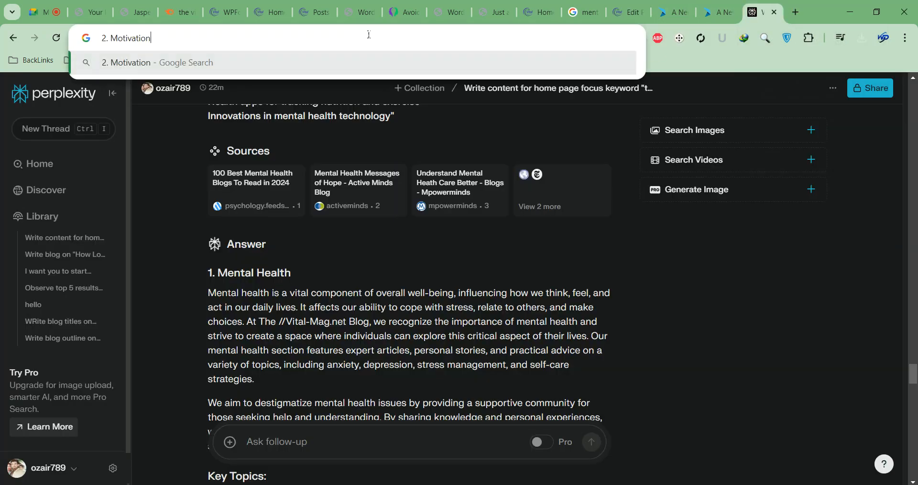
key("Return")
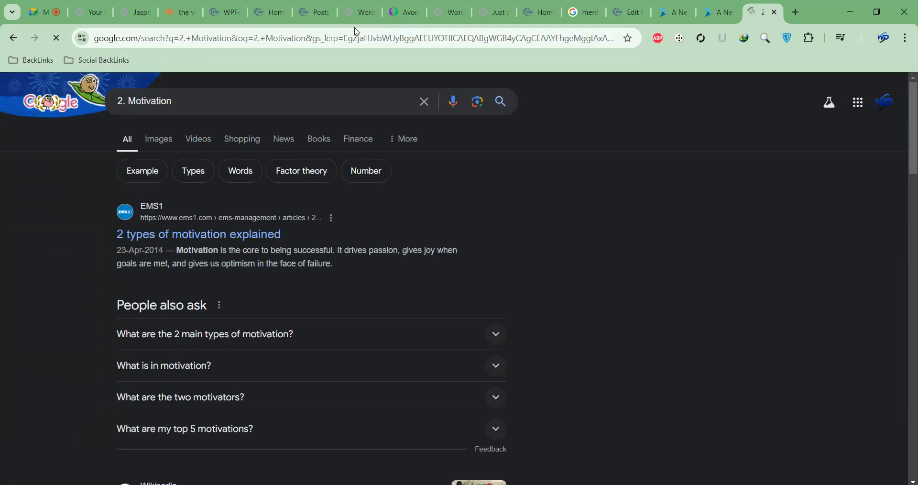
left_click(164, 141)
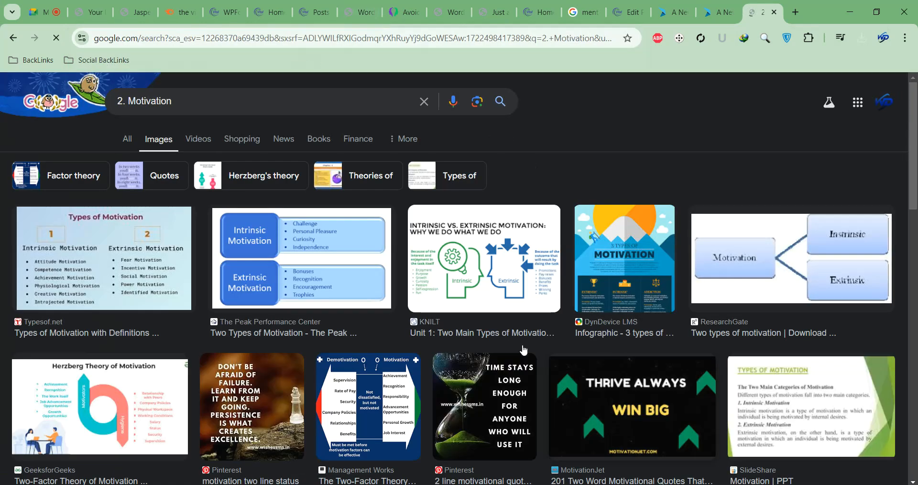
Look through the motivation images and refine the image search to "2. Motivation in health and fitness"
scroll(513, 263, "down", 3)
scroll(513, 264, "down", 15)
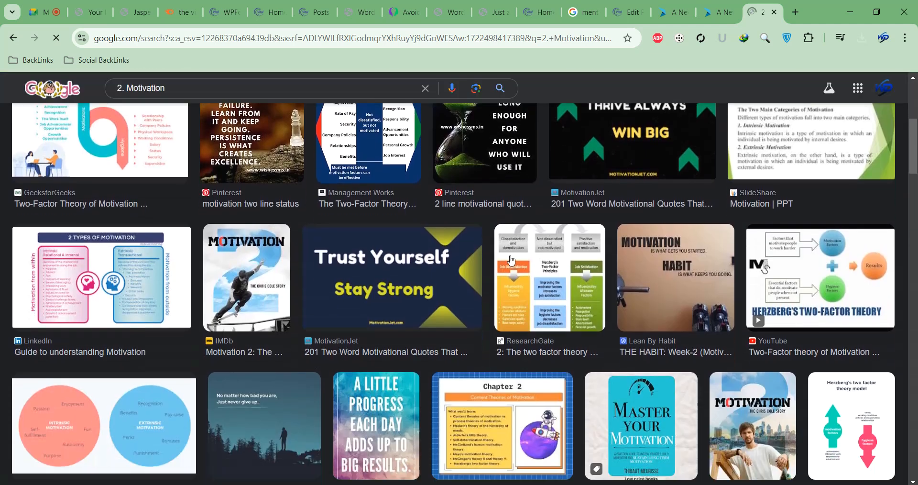
scroll(494, 260, "down", 1)
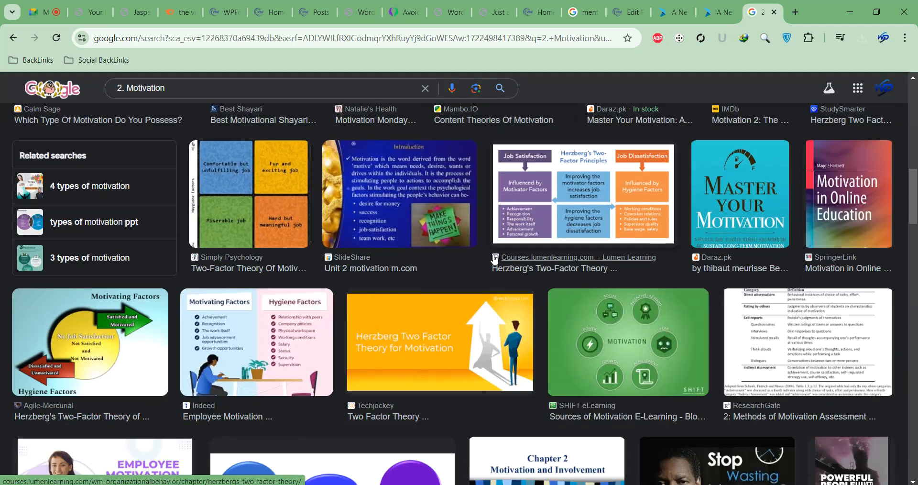
scroll(494, 260, "down", 8)
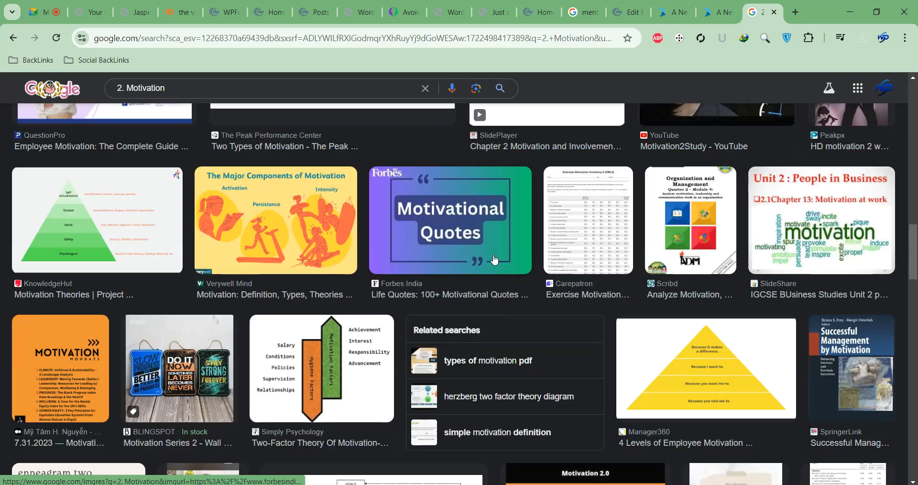
scroll(494, 261, "down", 10)
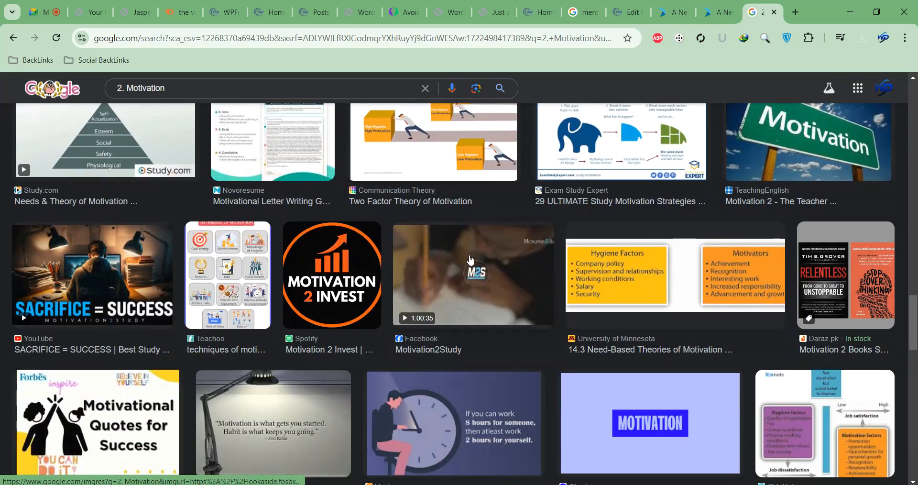
scroll(470, 259, "down", 10)
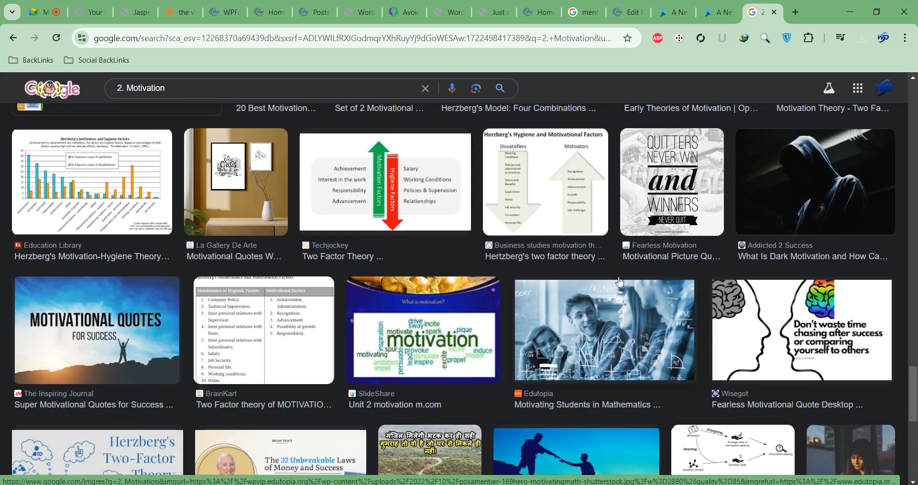
left_click(186, 90)
type("in health na dfitness")
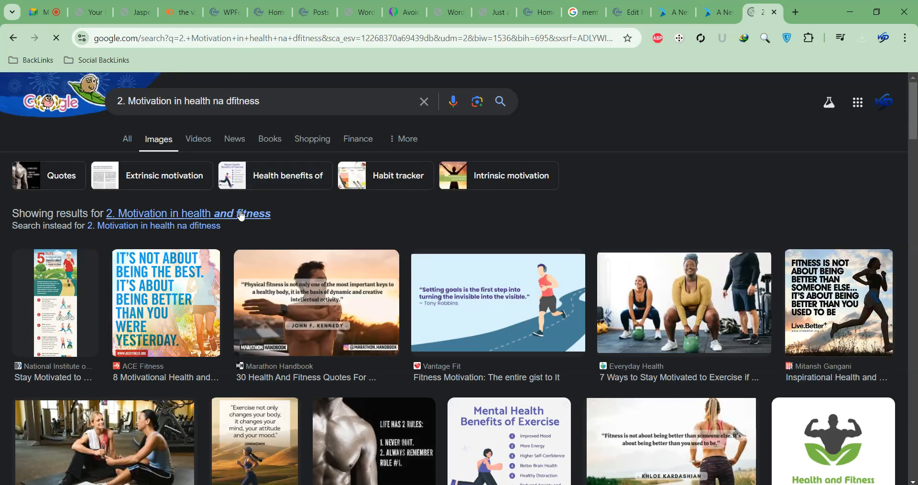
left_click(241, 215)
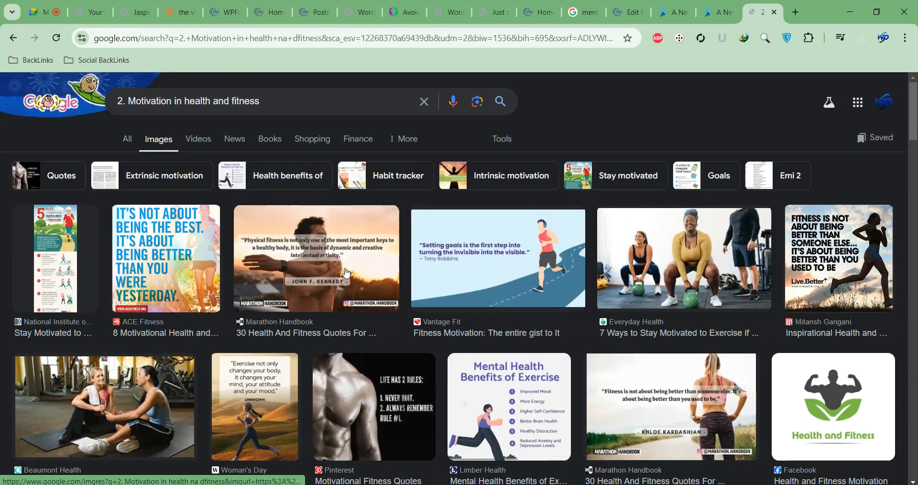
Find the gym photo of a woman lifting a barbell and save it as a JPEG in Downloads
scroll(161, 396, "down", 1)
scroll(235, 315, "down", 4)
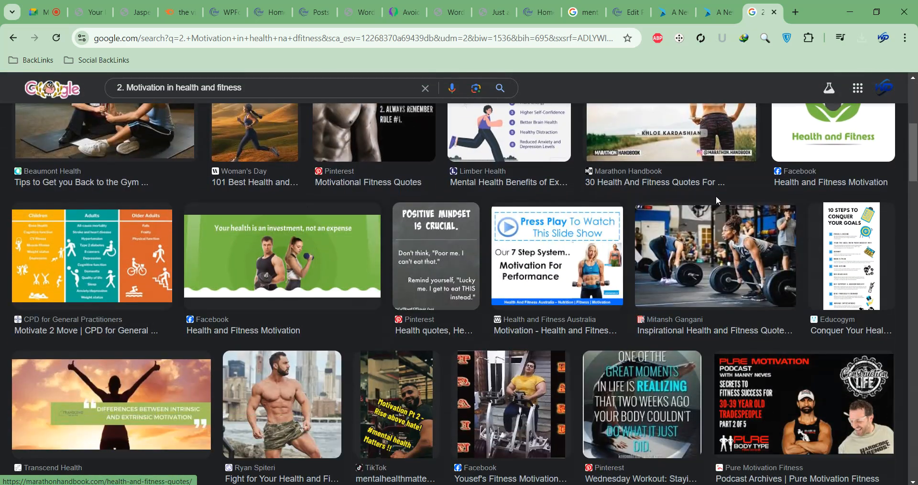
left_click(708, 250)
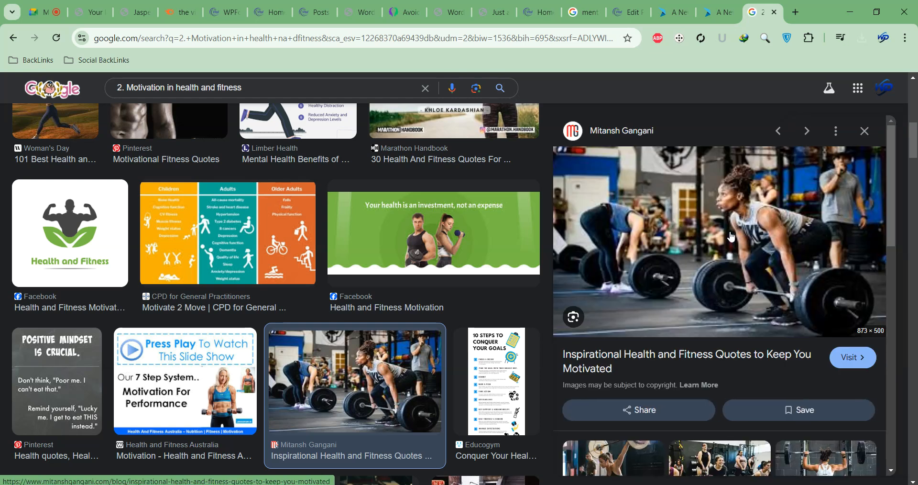
right_click(729, 239)
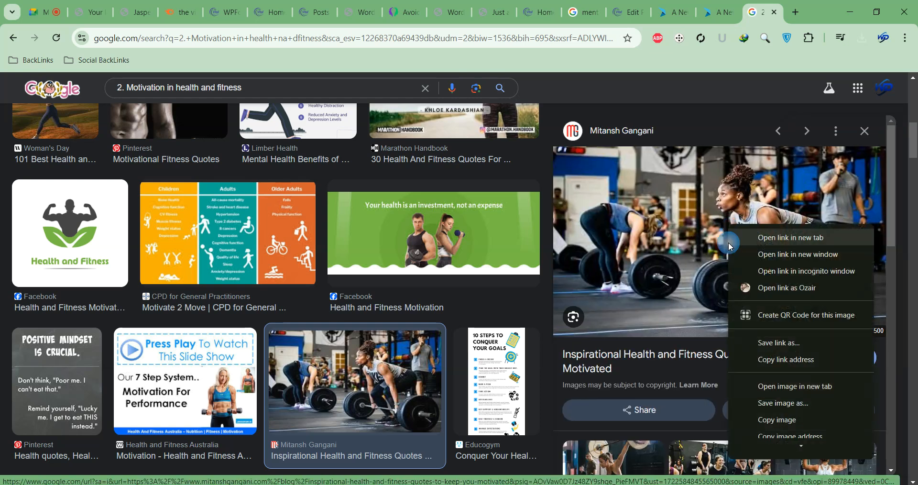
left_click(767, 403)
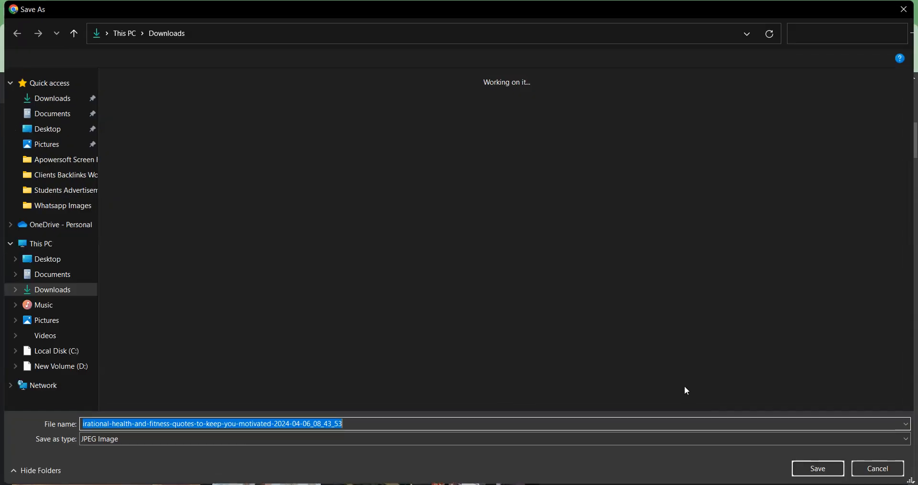
left_click(816, 468)
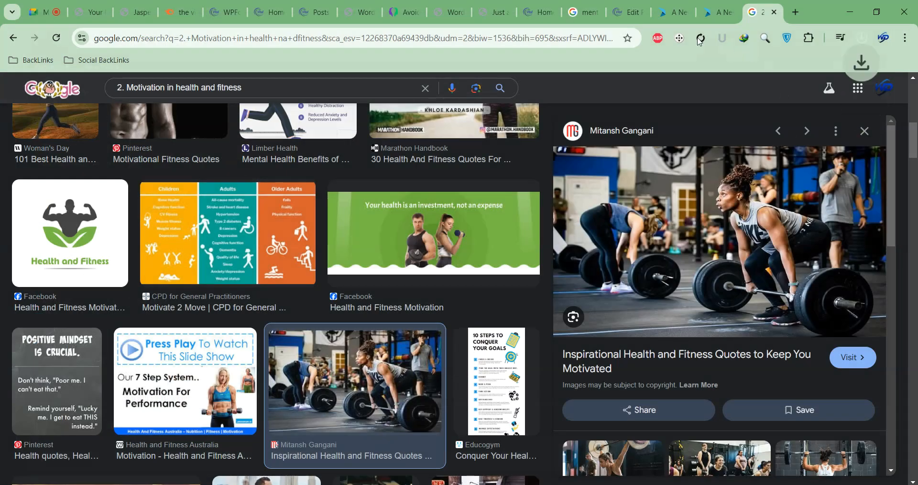
Replace the PosterMyWall banner's background with the uploaded inspirational-health-and-fitness gym photo from Downloads and apply its crop
left_click(708, 17)
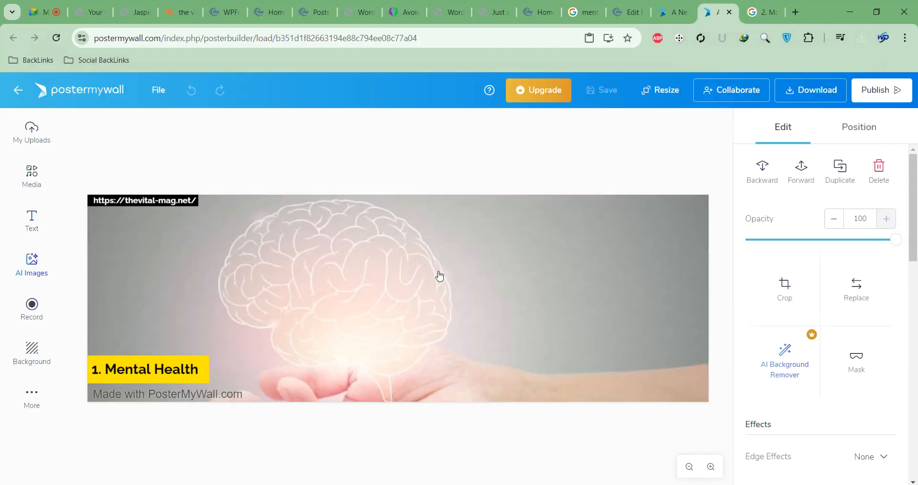
left_click(824, 290)
left_click(819, 294)
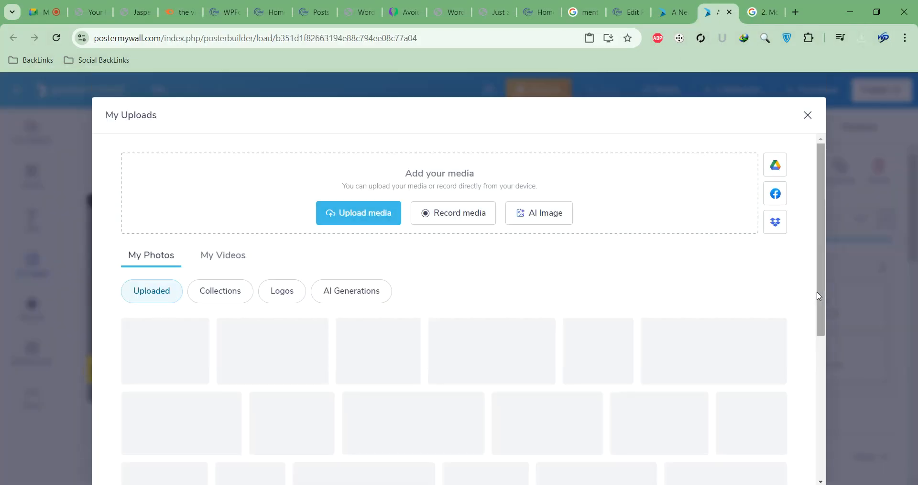
left_click(359, 213)
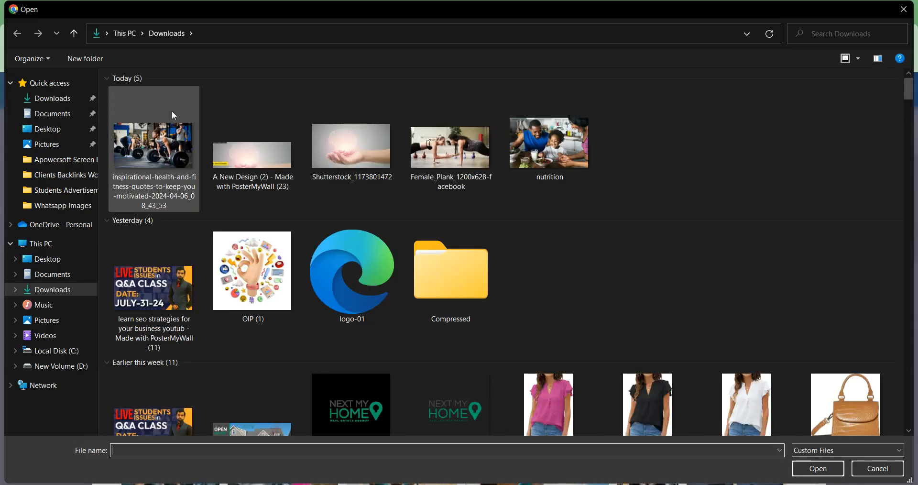
double_click(173, 114)
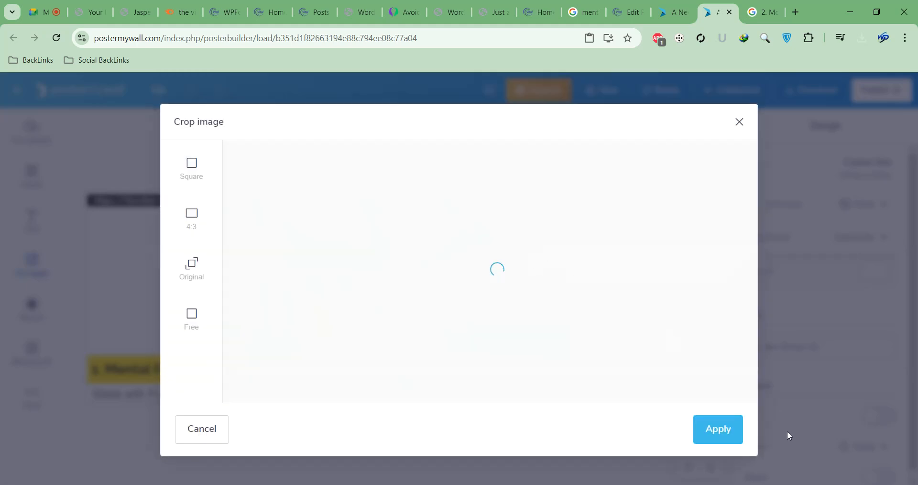
left_click(715, 437)
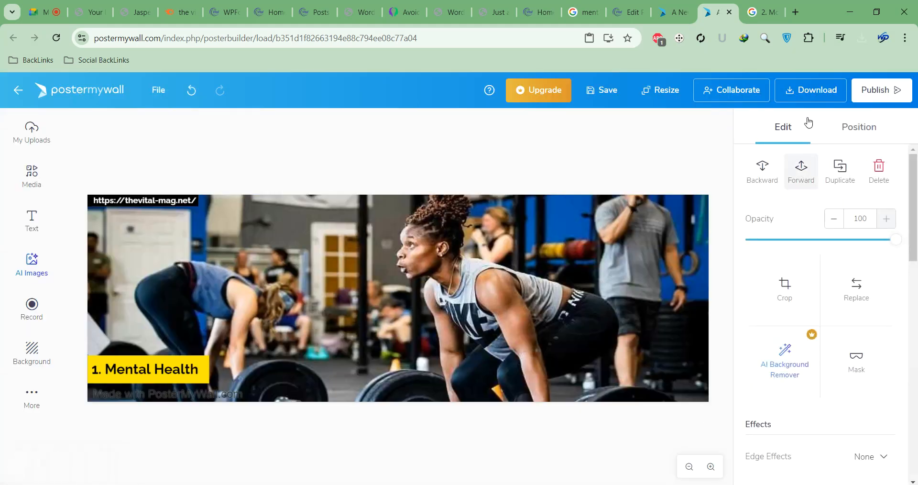
Change the banner's heading text from the Mental Health section title to "2. Motivation"
left_click(819, 93)
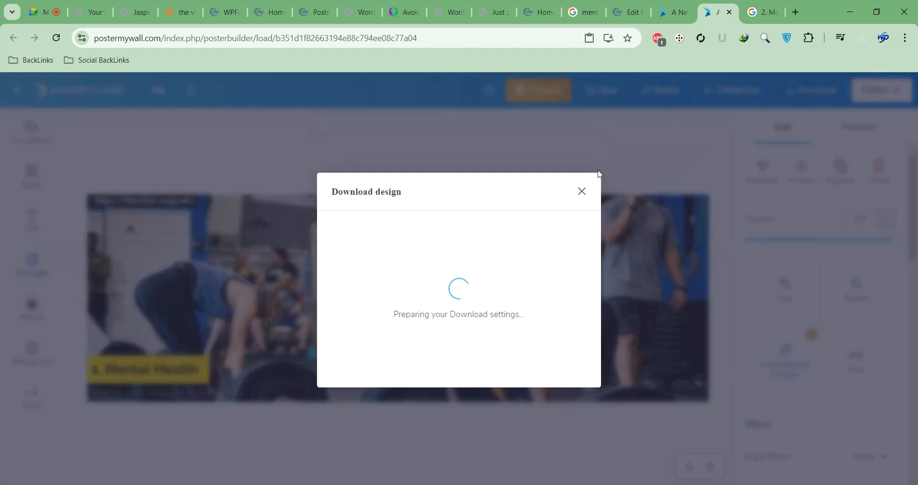
left_click(581, 191)
left_click(169, 373)
left_click(169, 373)
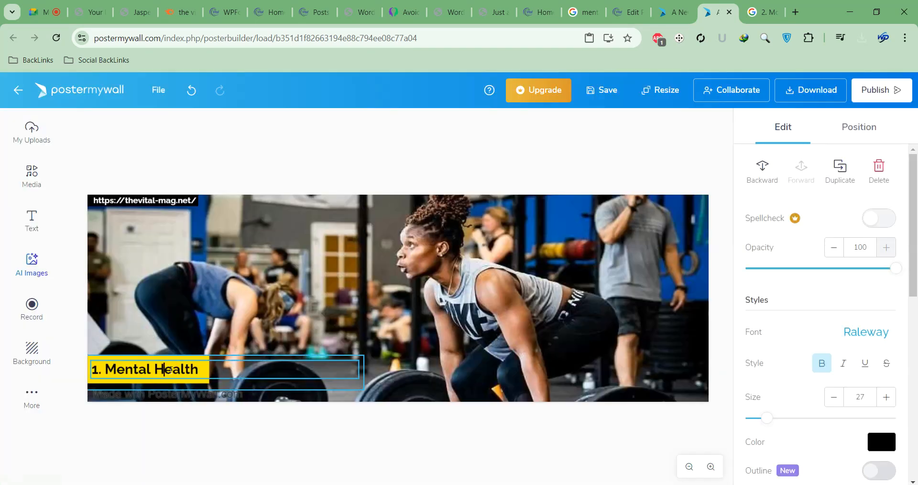
left_click_drag(200, 370, 115, 370)
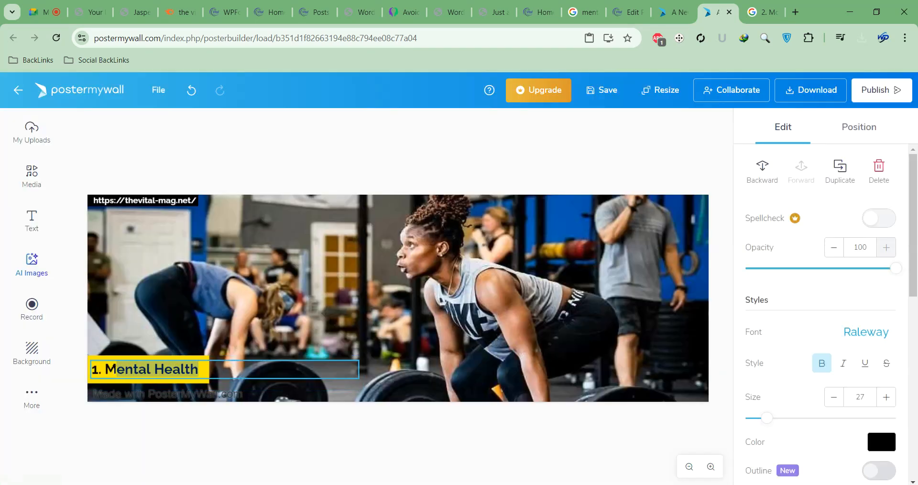
type("2. Motivation")
key("ctrl+a")
left_click(108, 370)
key("BackSpace")
key("BackSpace")
key("BackSpace")
left_click(182, 427)
Narrow the yellow label to fit the "2. Motivation" heading and download the banner as a free Basic Image
left_click(212, 366)
left_click_drag(212, 366, 191, 366)
left_click(815, 92)
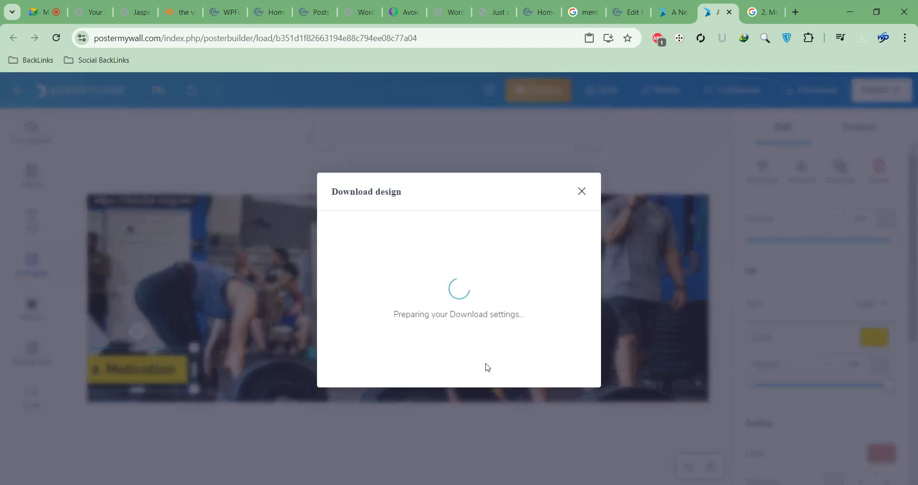
left_click(472, 375)
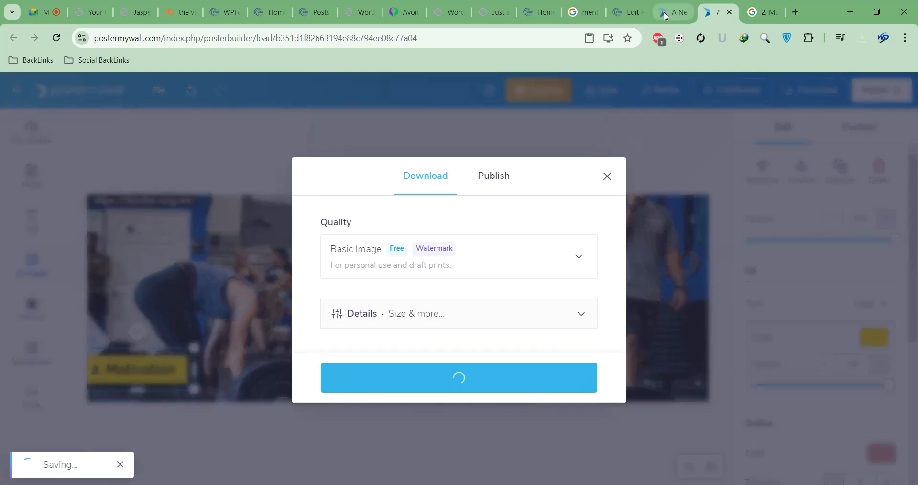
Look through the section headings on the live thevital-mag.net home page and close that page
left_click(667, 14)
left_click(580, 13)
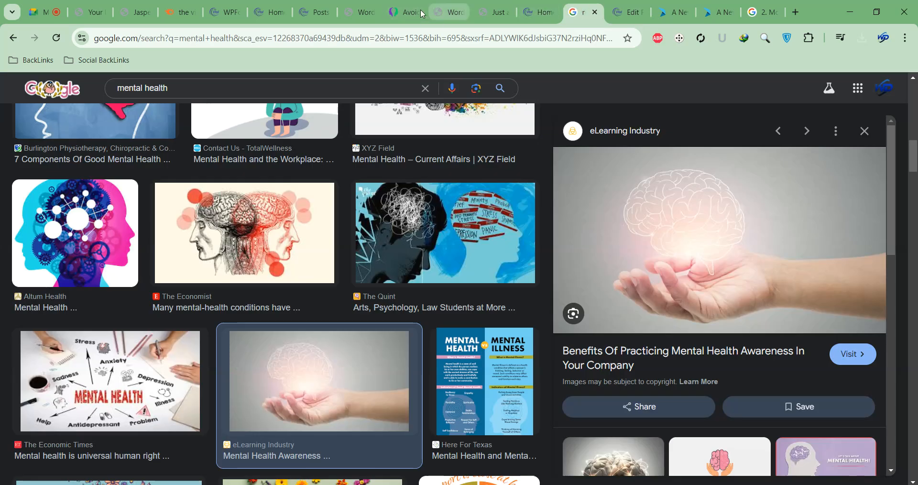
left_click(538, 12)
scroll(516, 239, "down", 3)
scroll(515, 239, "down", 2)
scroll(186, 194, "up", 2)
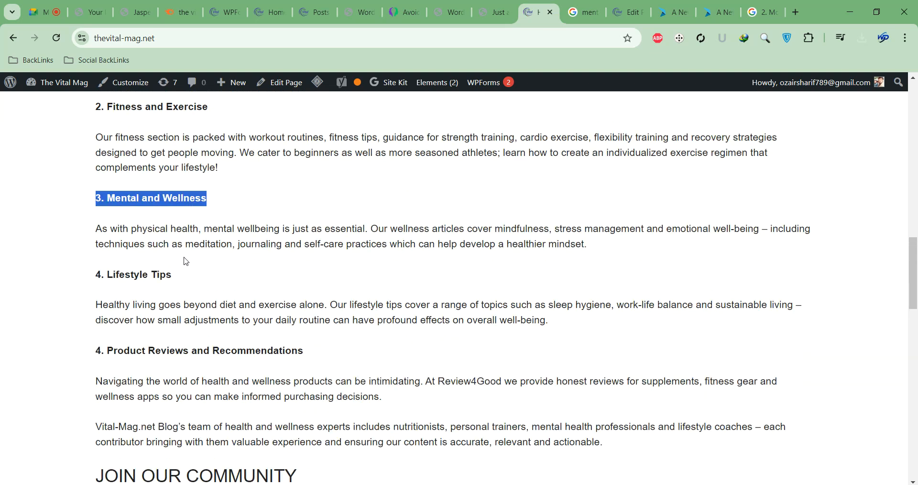
scroll(204, 266, "up", 5)
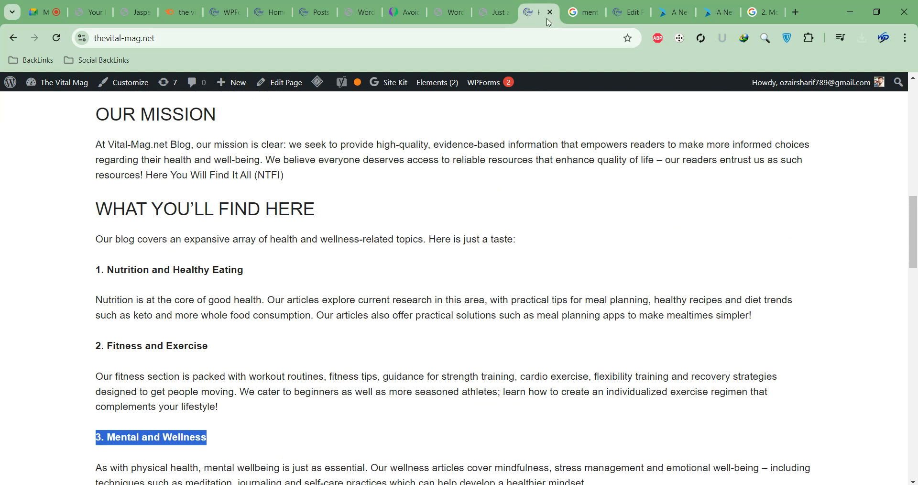
left_click(549, 11)
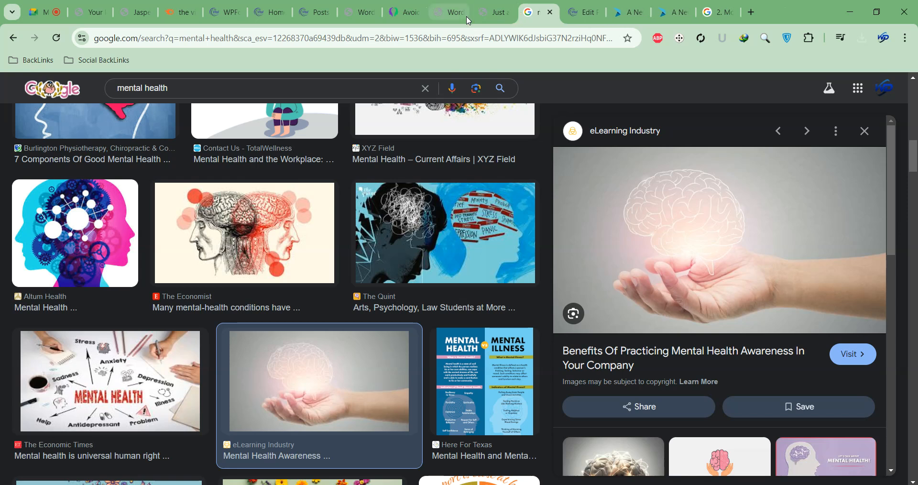
Find the "3. Nutrition And Diet" heading in the WordPress home page editor and copy its text
left_click(619, 12)
scroll(470, 230, "down", 10)
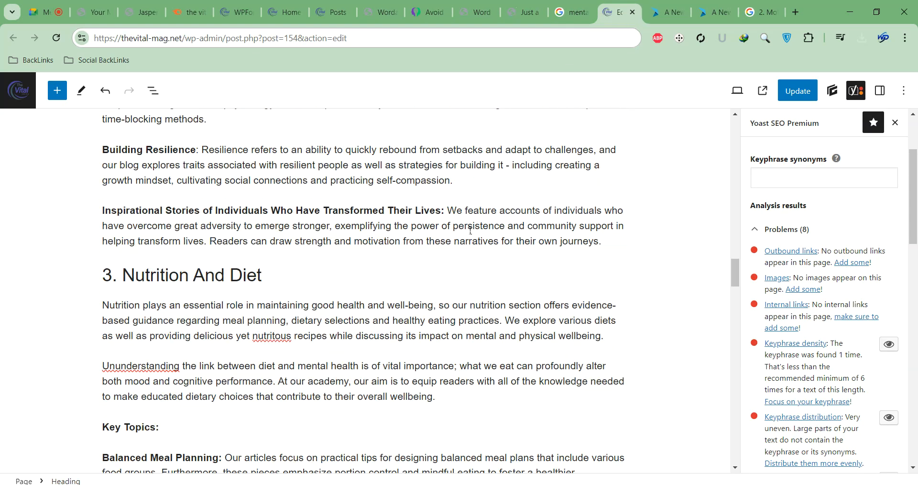
triple_click(159, 274)
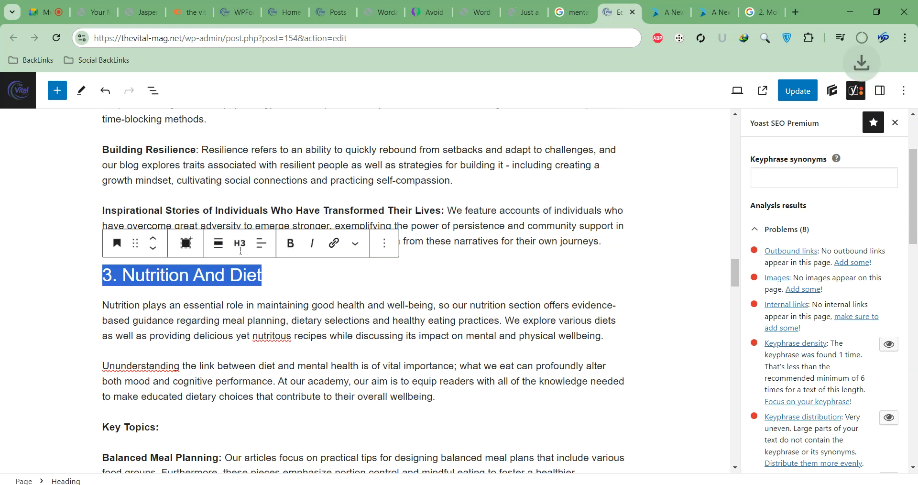
left_click(765, 12)
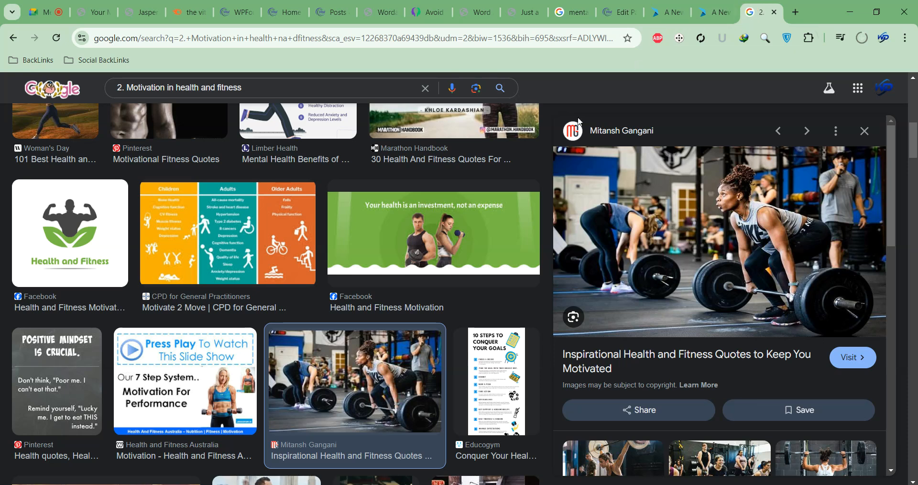
Return to the PosterMyWall banner and upload the nutrition image from Downloads as a replacement for the gym photo
left_click(715, 12)
left_click(564, 193)
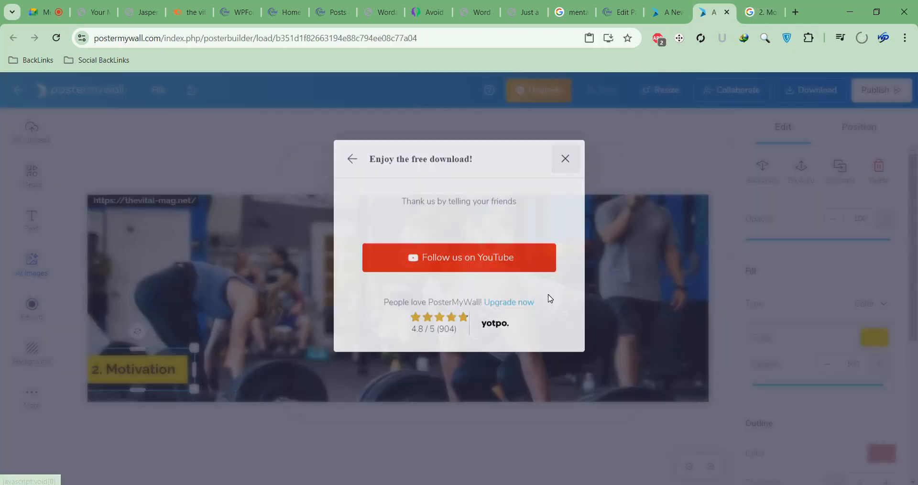
left_click(857, 282)
left_click(830, 298)
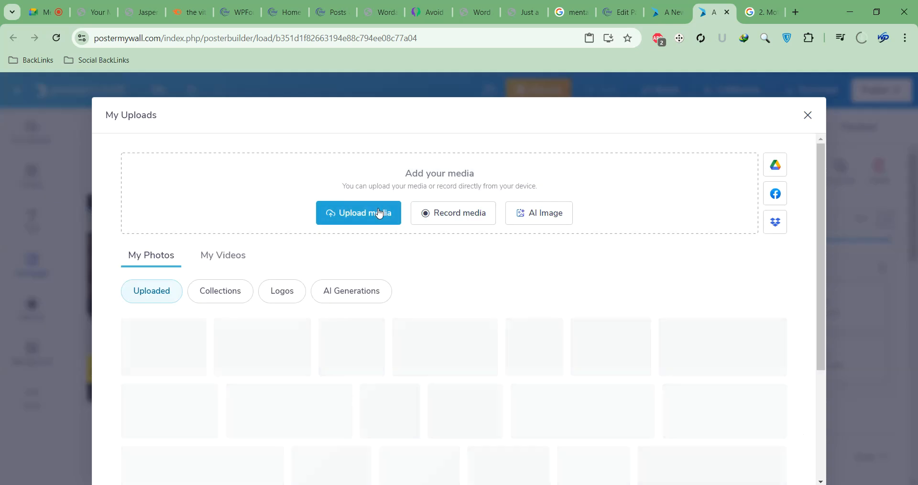
left_click(380, 214)
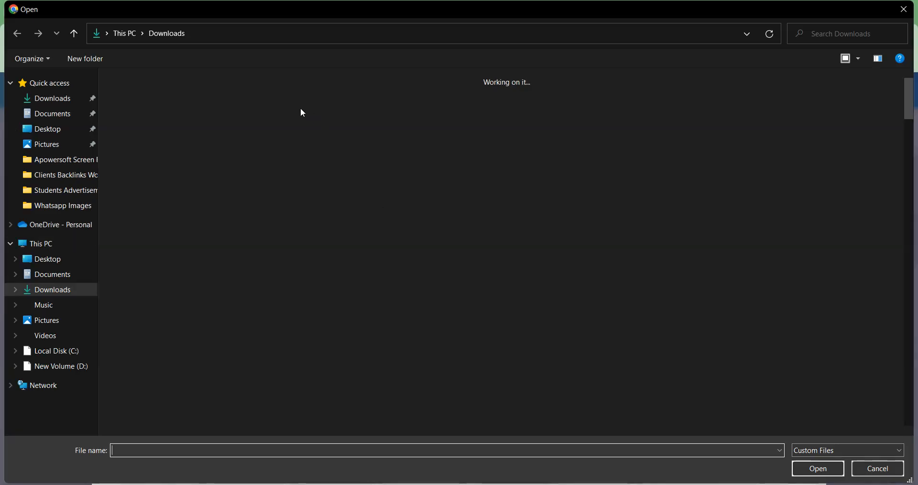
double_click(557, 143)
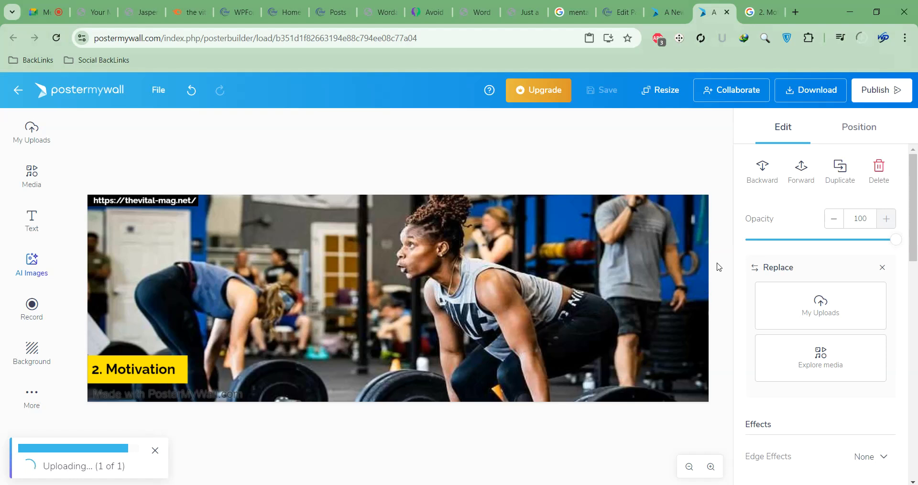
Change the banner's heading to "3. Nutrition and Diet" and widen the yellow label to about 295 x 54
left_click(171, 363)
type("3. Nutrition and Diet")
left_click(250, 437)
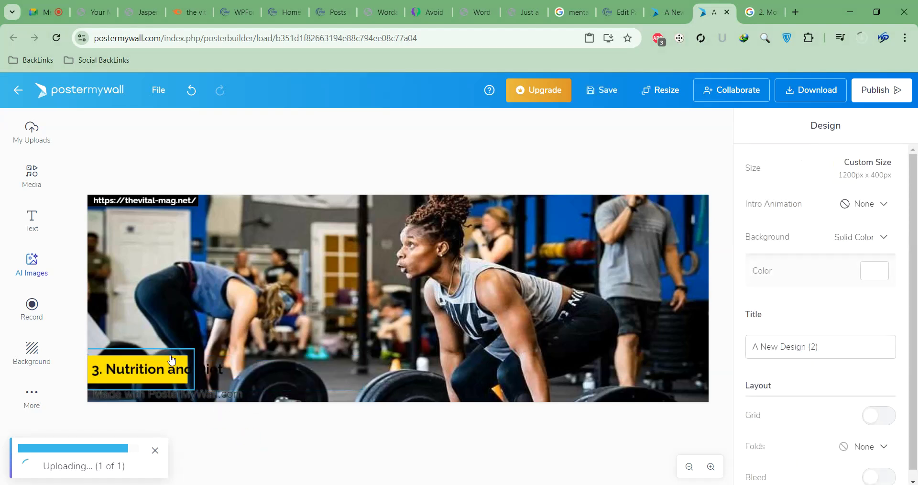
left_click(189, 371)
left_click_drag(196, 369, 241, 369)
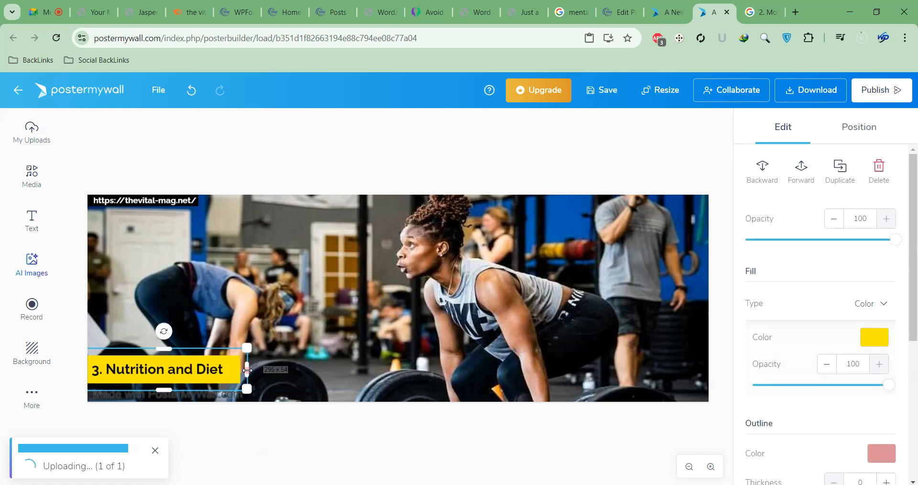
left_click(287, 432)
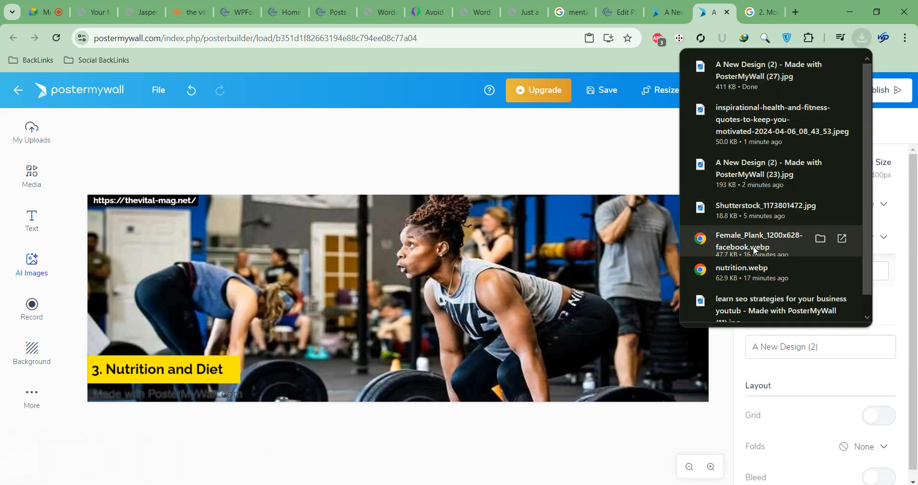
Replace the gym photo with the uploaded family nutrition photo, cropping it to a wide strip around the child and food
left_click(601, 191)
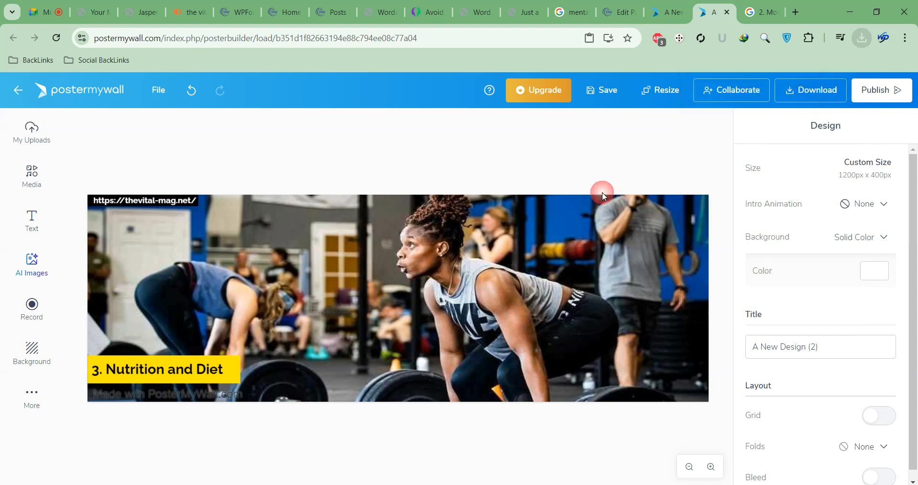
left_click(787, 277)
left_click(856, 287)
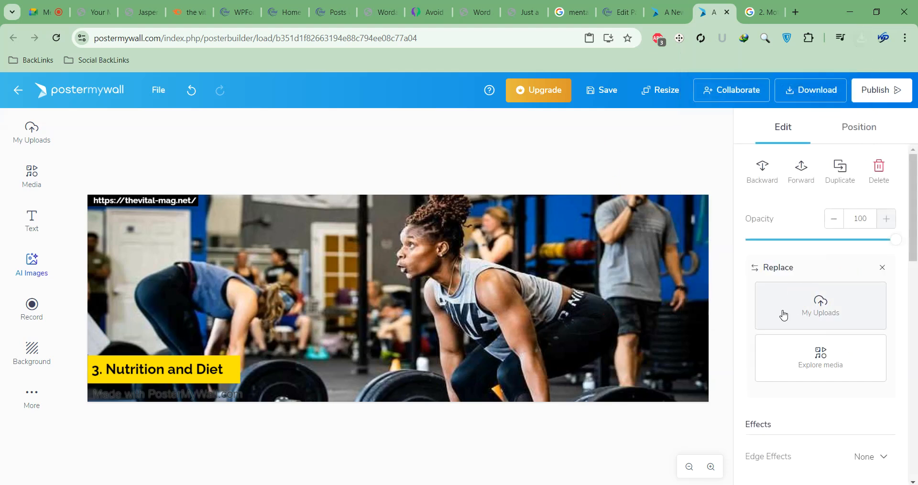
left_click(782, 310)
left_click(176, 332)
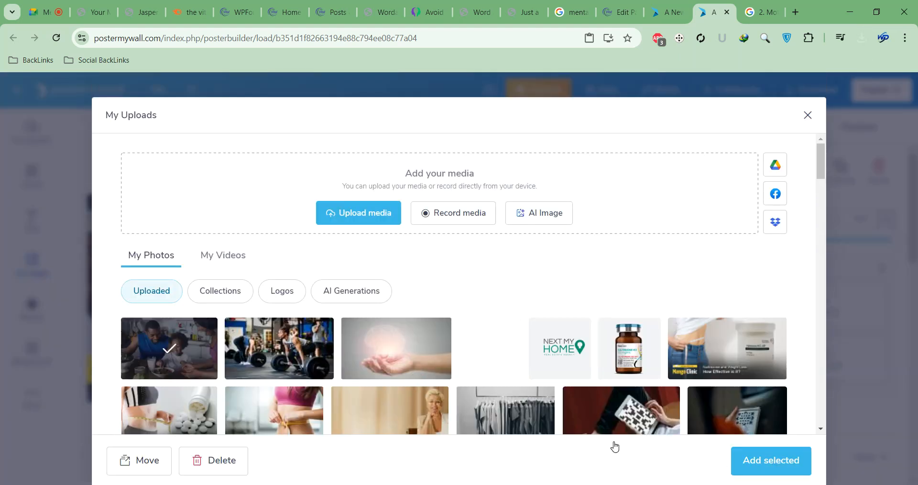
left_click(750, 469)
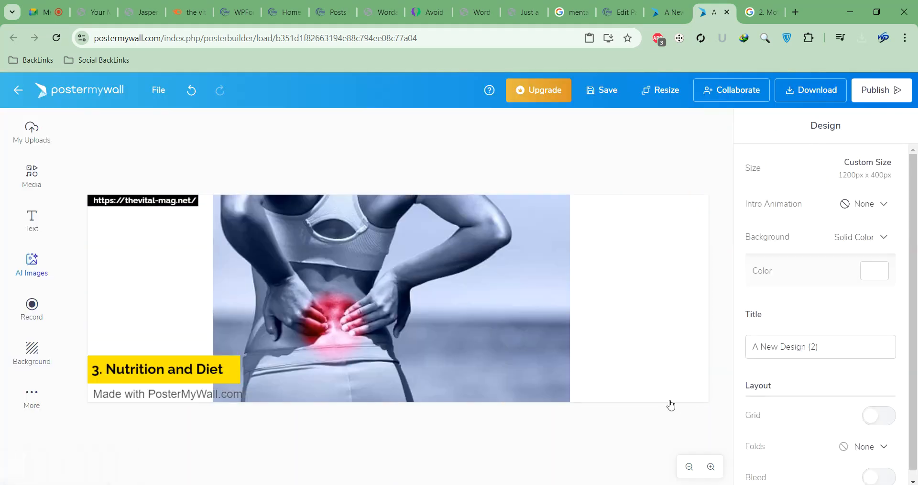
double_click(494, 326)
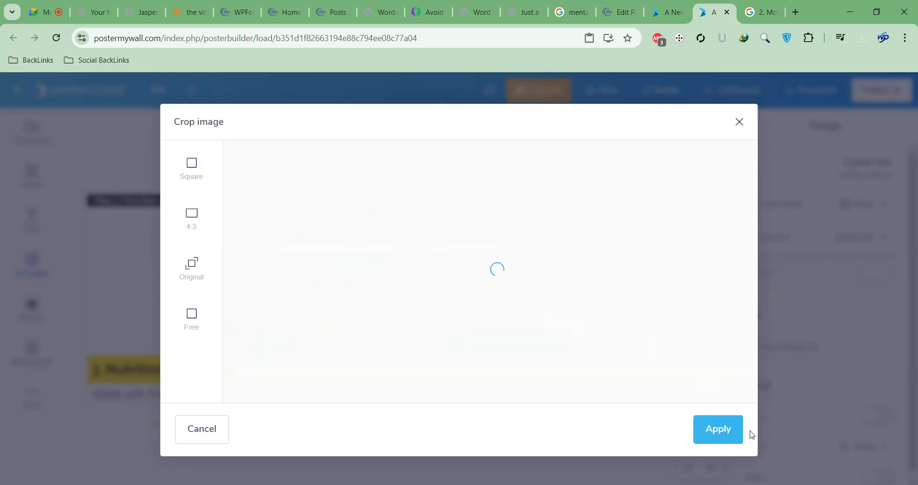
mouse_move(547, 308)
left_mouse_down()
mouse_move(546, 347)
mouse_move(544, 324)
left_mouse_up()
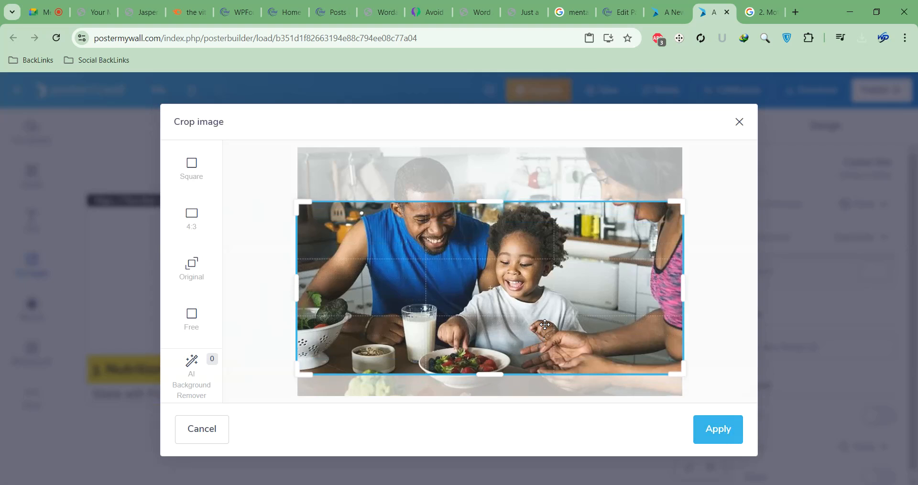
left_click(740, 425)
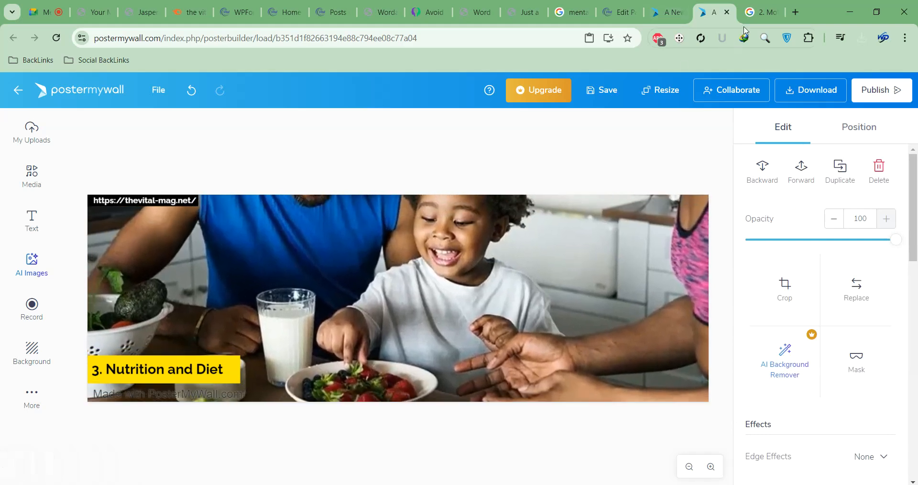
Search Google Images for "3. Nutrition and Diet" and open the Max Healthcare balanced diet salad photo
left_click(759, 12)
triple_click(258, 82)
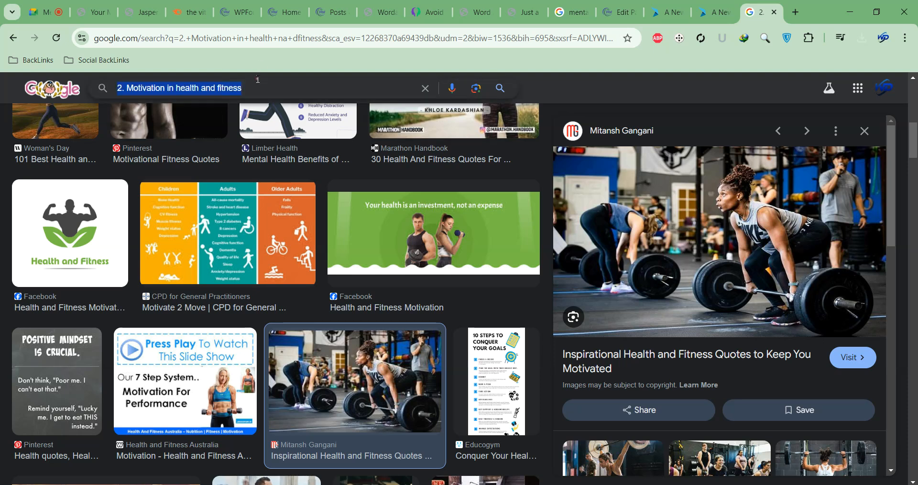
type("3. Nutrition and Diet")
key("Return")
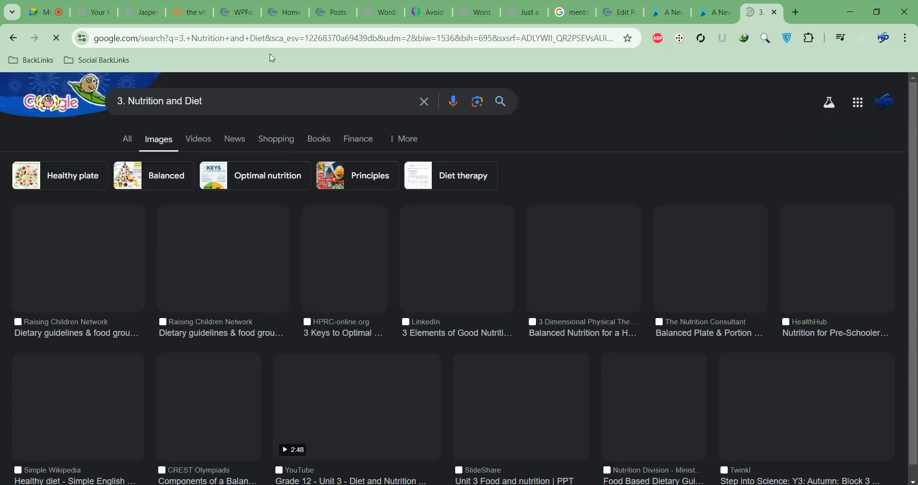
scroll(527, 272, "down", 10)
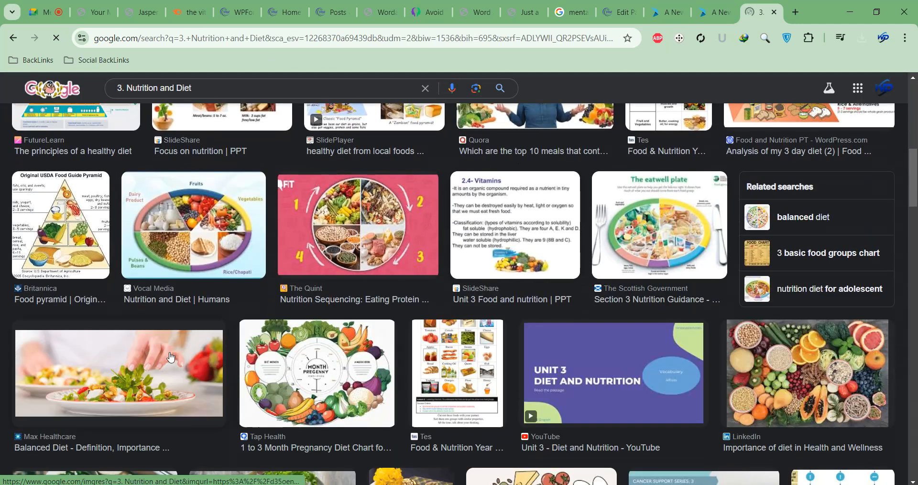
left_click(130, 373)
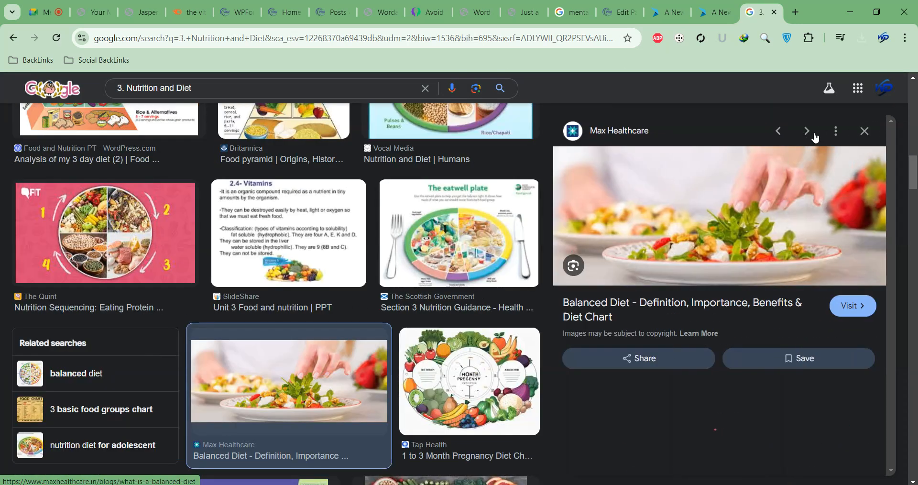
Save the Max Healthcare salad photo to Downloads under its suggested file name
right_click(626, 203)
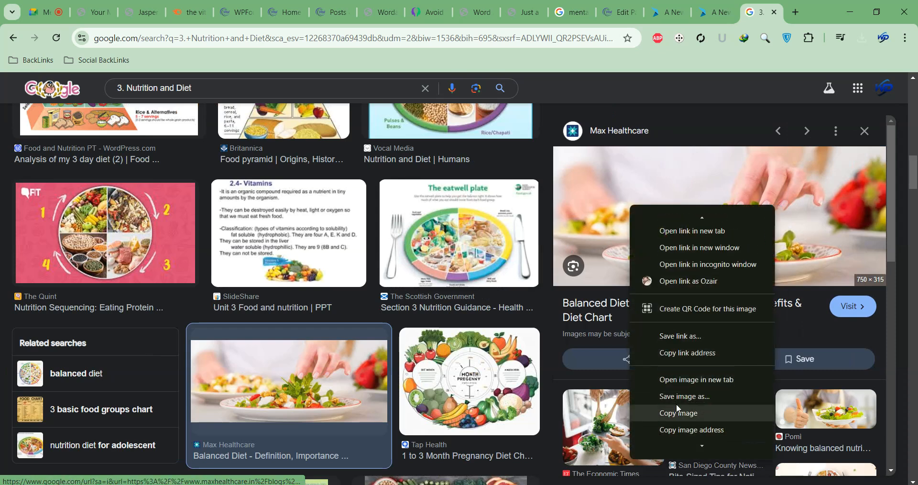
left_click(678, 409)
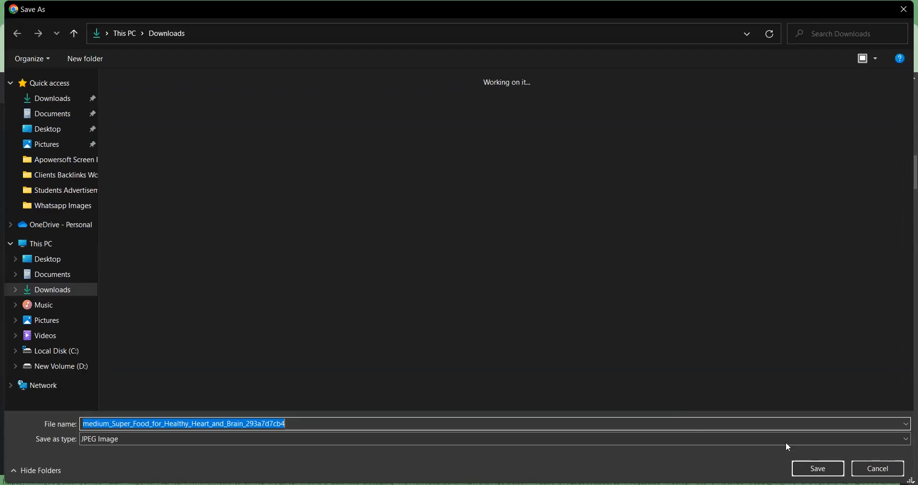
left_click(838, 472)
Return to the PosterMyWall banner and upload medium_Super_Food_for_Healthy_Heart_and_Brain_293a7d7cb4 from Downloads to replace the family photo
left_click(713, 13)
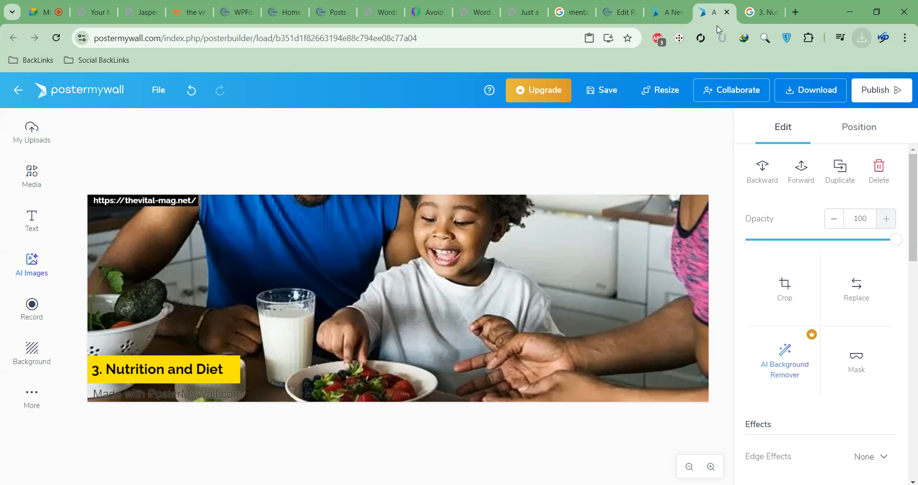
left_click(859, 274)
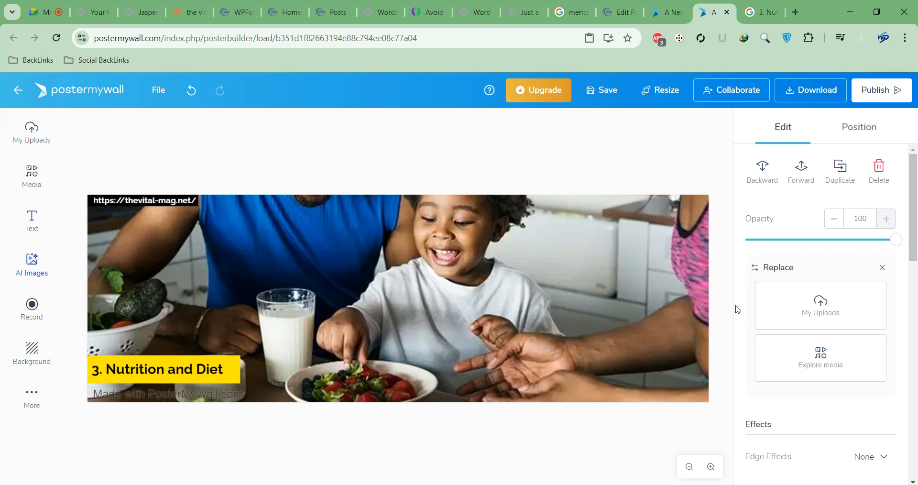
left_click(767, 306)
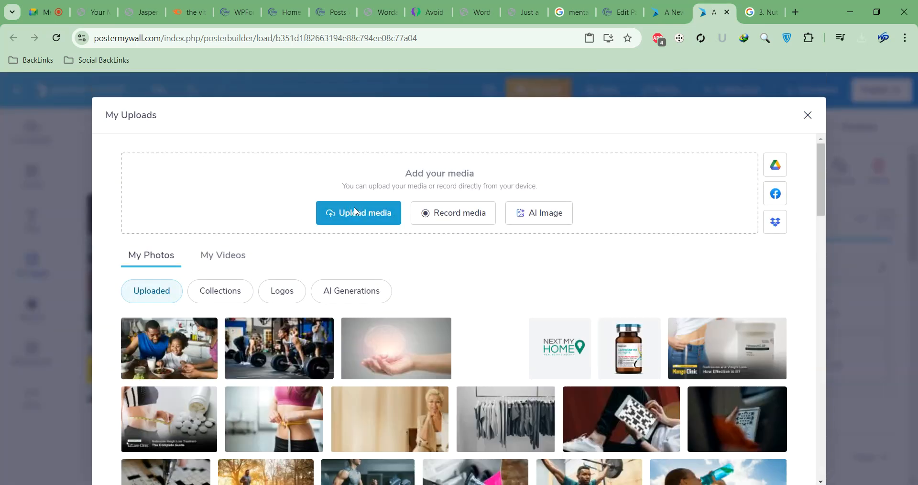
left_click(330, 210)
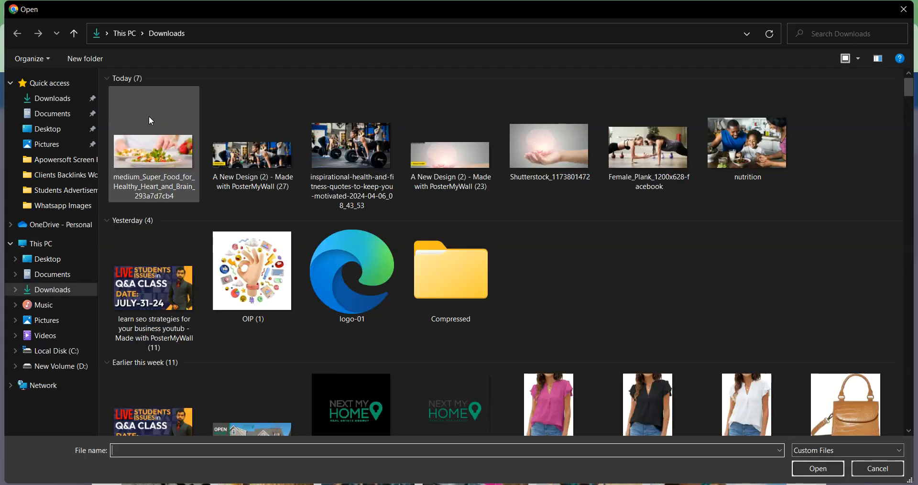
double_click(149, 120)
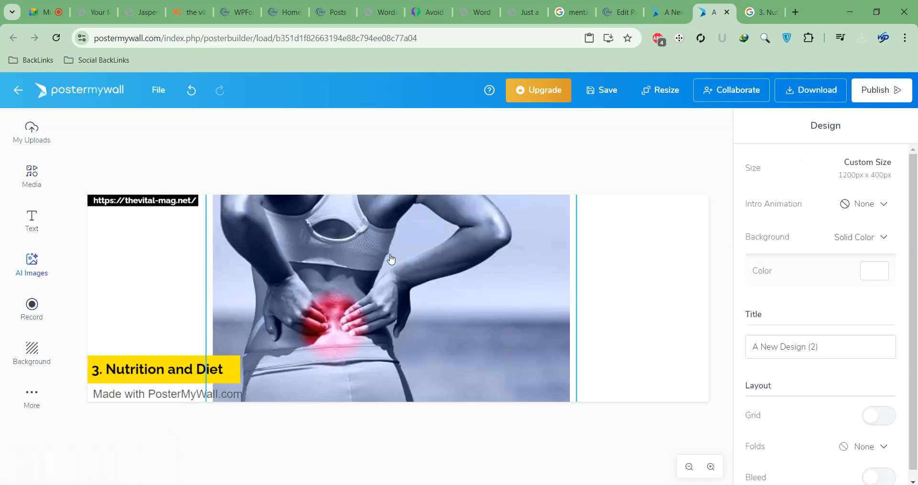
Apply a crop that fills the banner with the salad photo and download the design as a free Basic Image
double_click(391, 259)
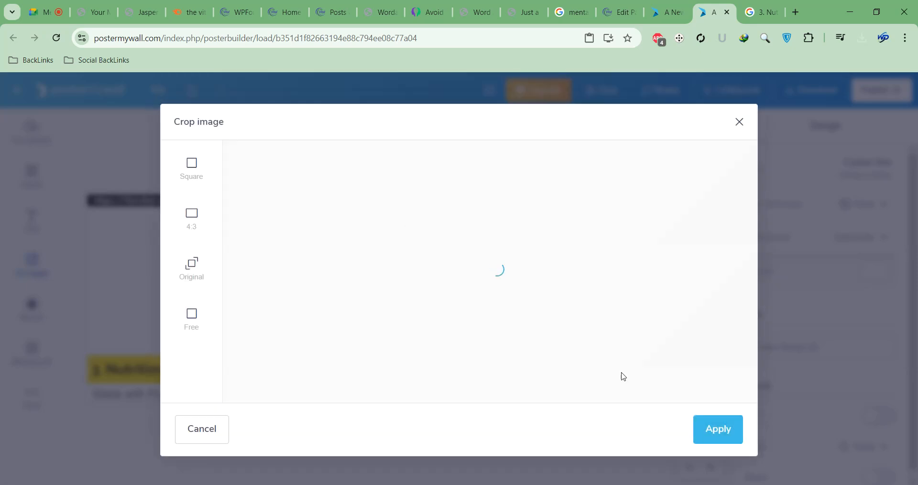
left_click(702, 433)
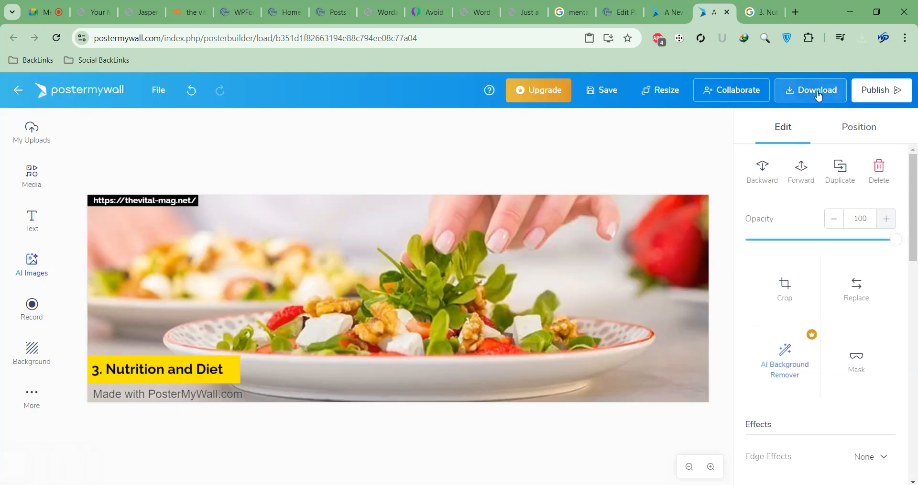
left_click(821, 91)
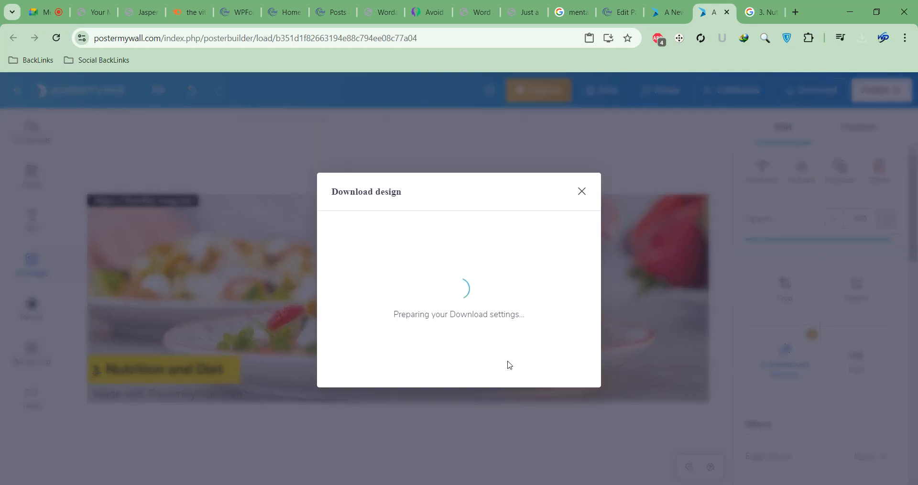
left_click(495, 369)
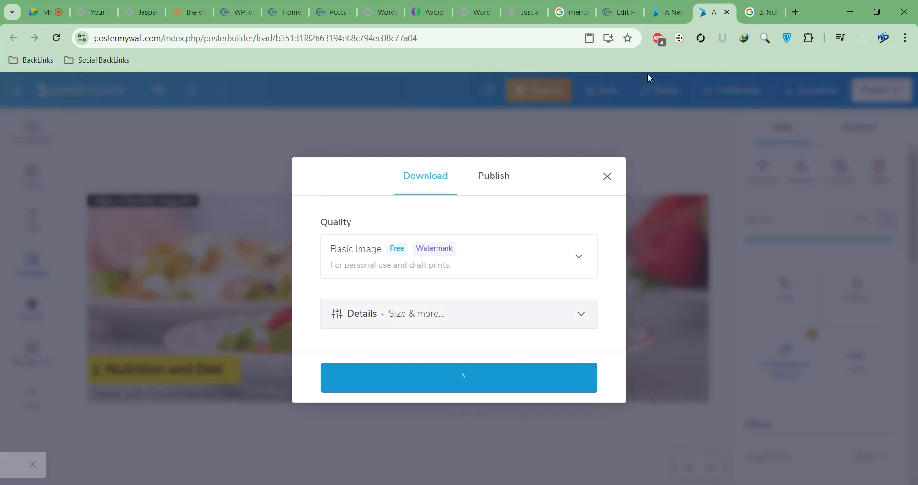
Switch to the WordPress page editor and copy the "4. Technology In Health" heading below the nutrition section
left_click(660, 18)
left_click(604, 11)
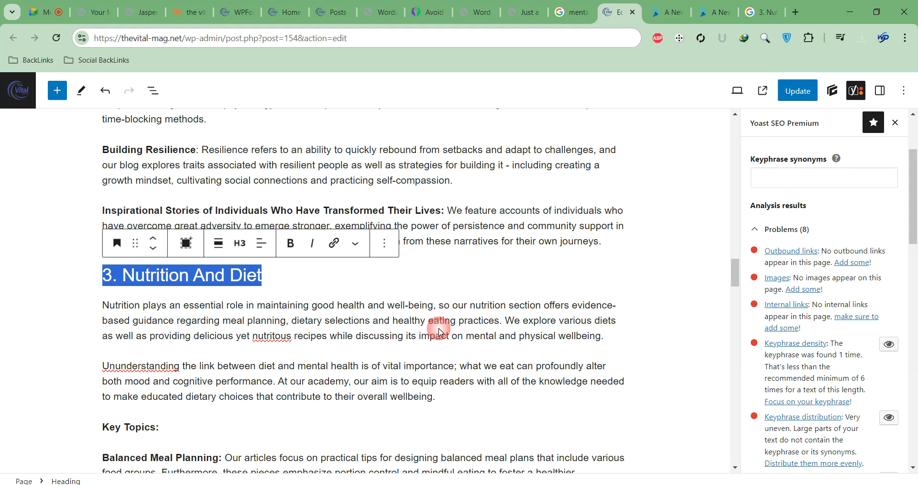
scroll(435, 346, "down", 8)
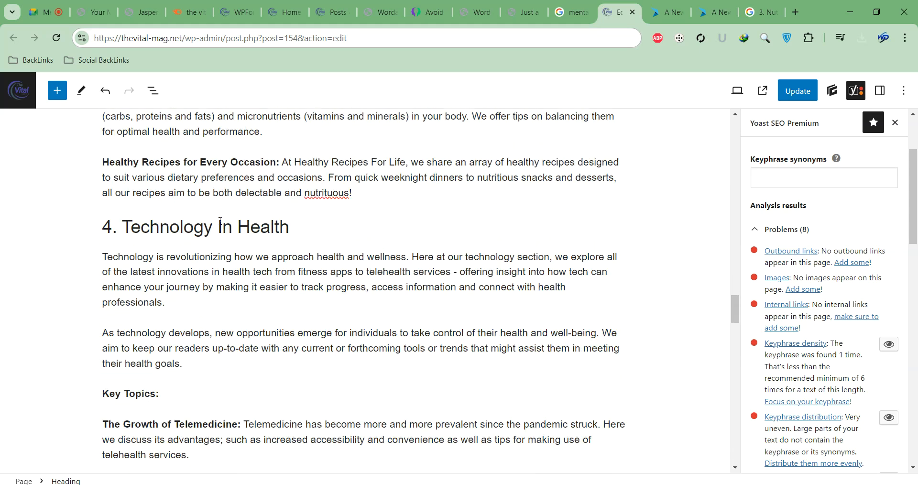
scroll(219, 218, "up", 1)
scroll(218, 216, "down", 2)
scroll(214, 214, "up", 1)
scroll(213, 214, "up", 9)
scroll(212, 235, "down", 7)
triple_click(194, 289)
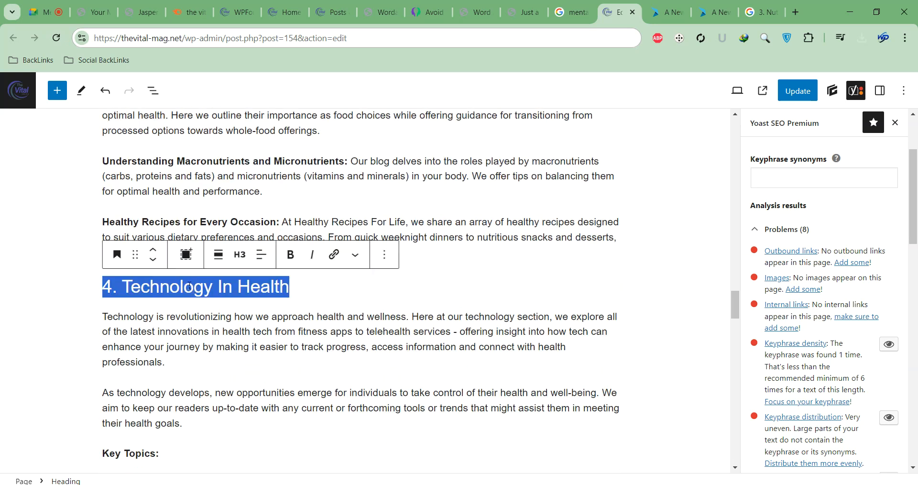
scroll(190, 286, "down", 10)
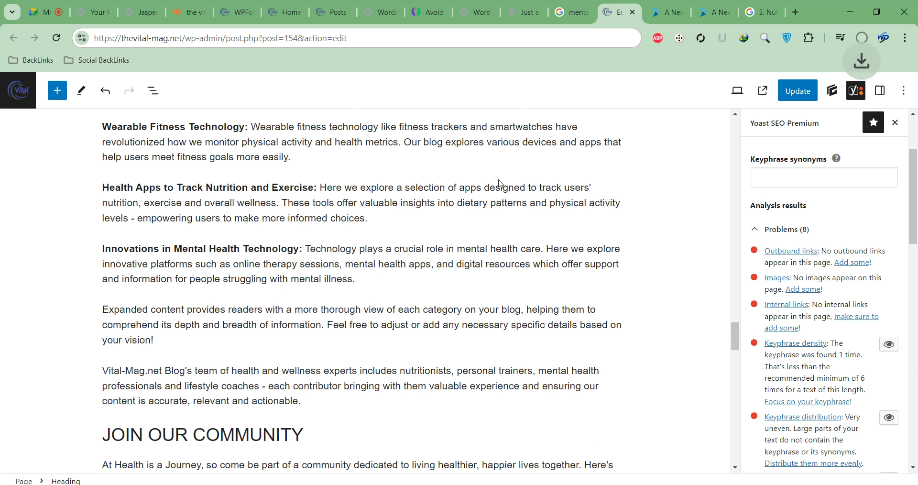
Search Google Images for "4. Technology in Health" and open the 42Gears Healthcare 4.0 photo with the stethoscope and glowing brain
left_click(725, 16)
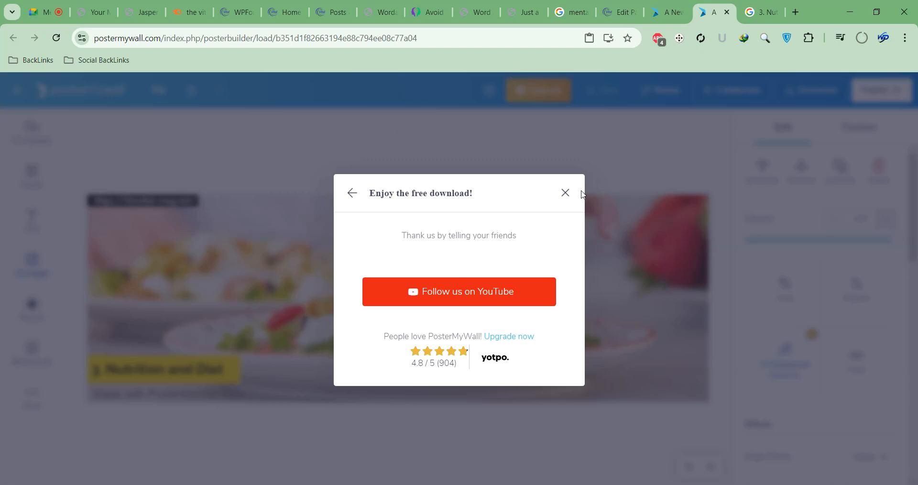
left_click(674, 12)
left_click(762, 12)
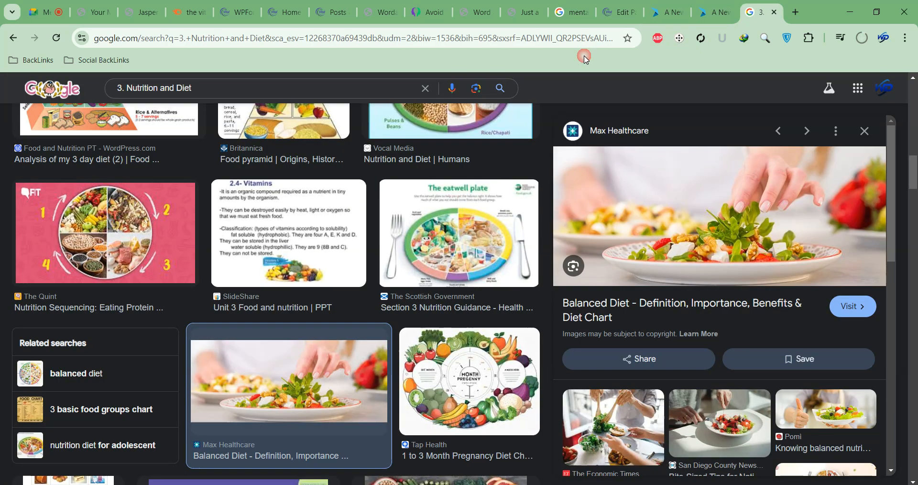
triple_click(236, 90)
type("4. Technology in Health")
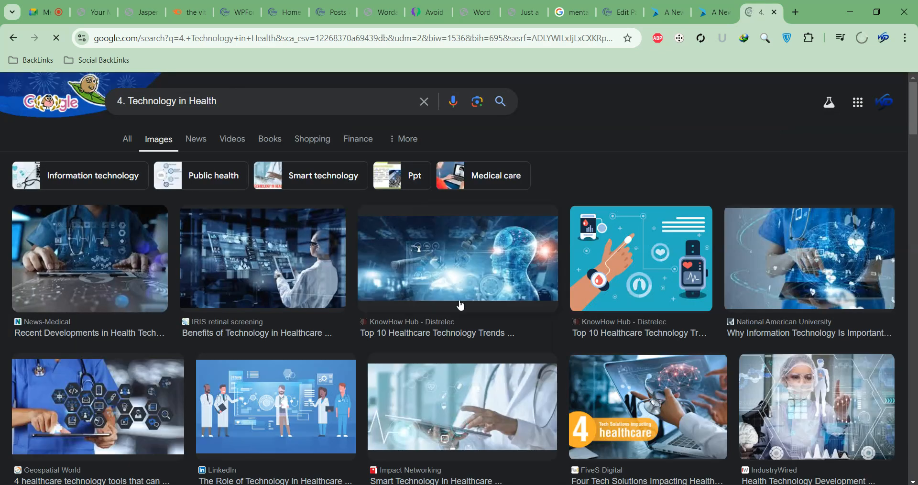
scroll(502, 277, "down", 6)
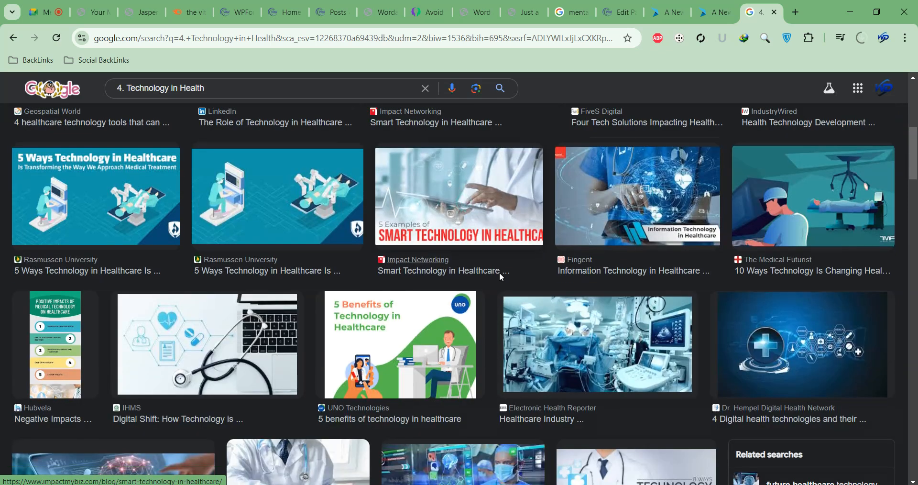
scroll(499, 277, "down", 3)
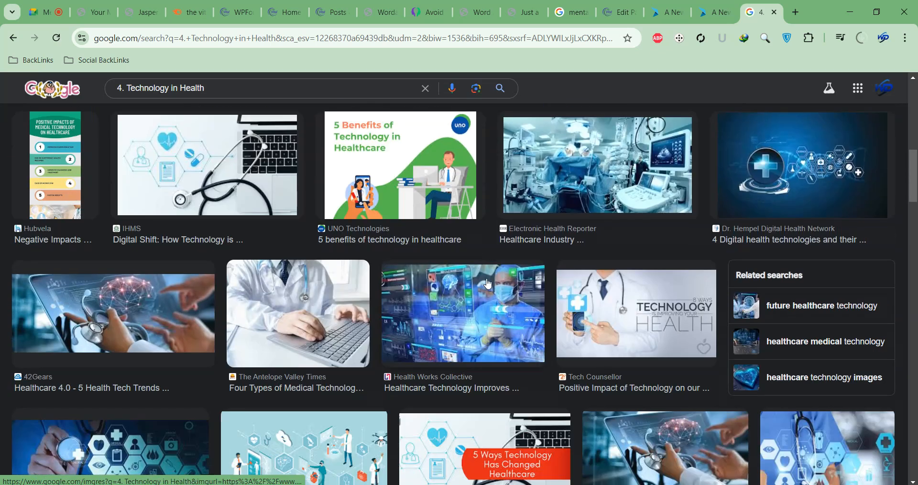
left_click(127, 311)
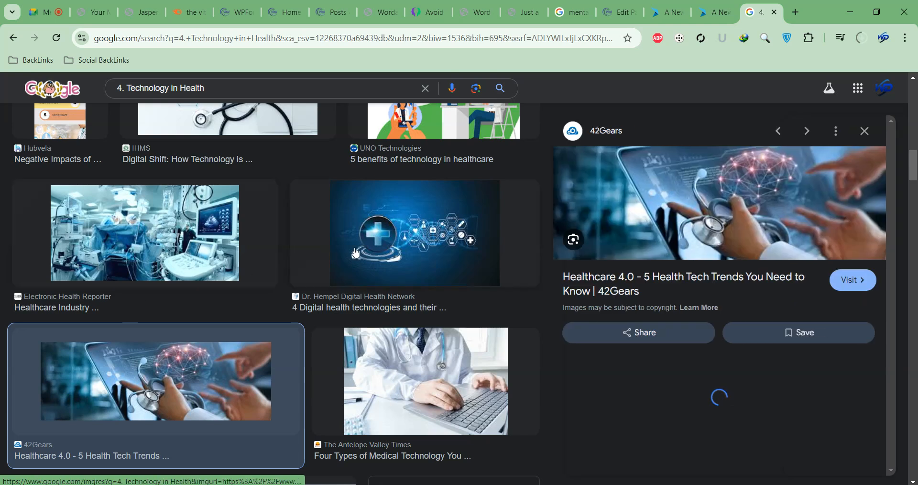
Save the 42Gears healthcare photo to Downloads as the JPEG main_image-4
right_click(664, 189)
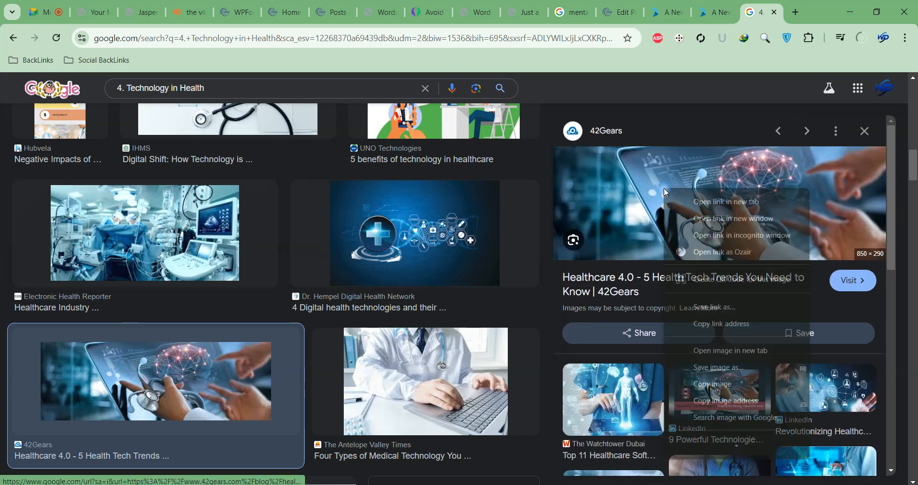
left_click(722, 376)
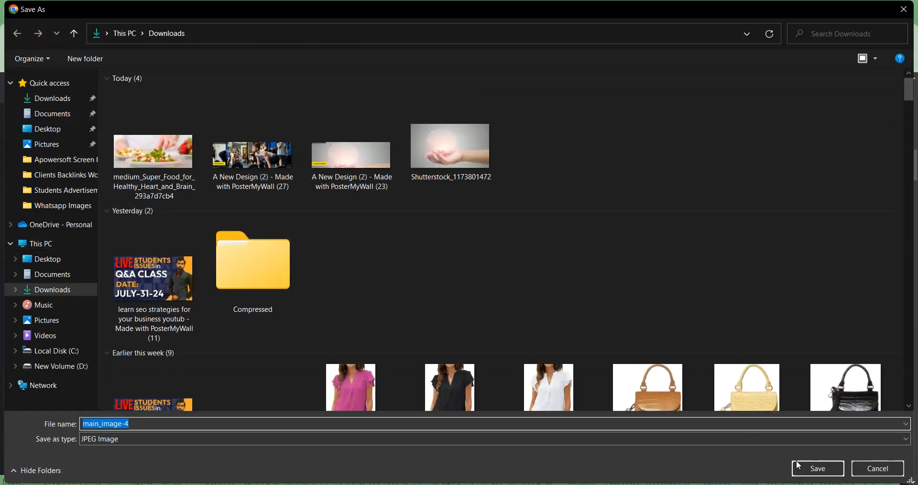
left_click(801, 465)
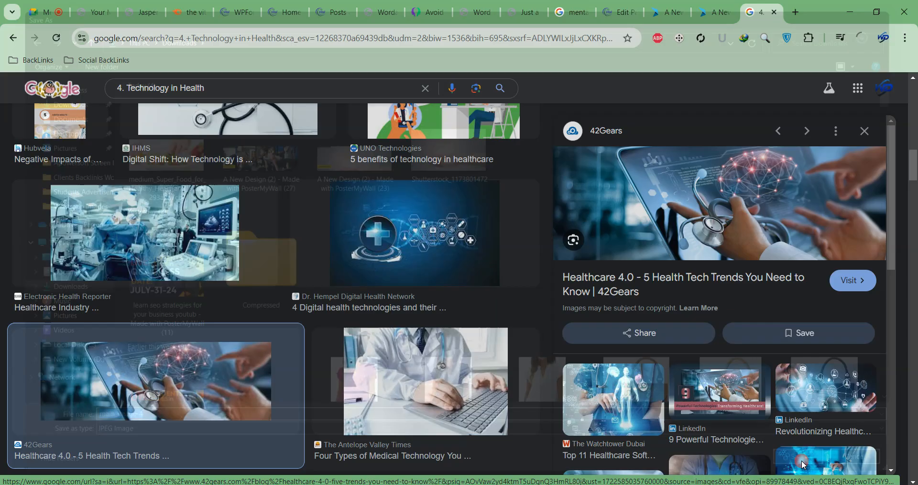
Return to the PosterMyWall banner and upload main_image-4 from Downloads as a replacement for the salad photo
left_click(718, 11)
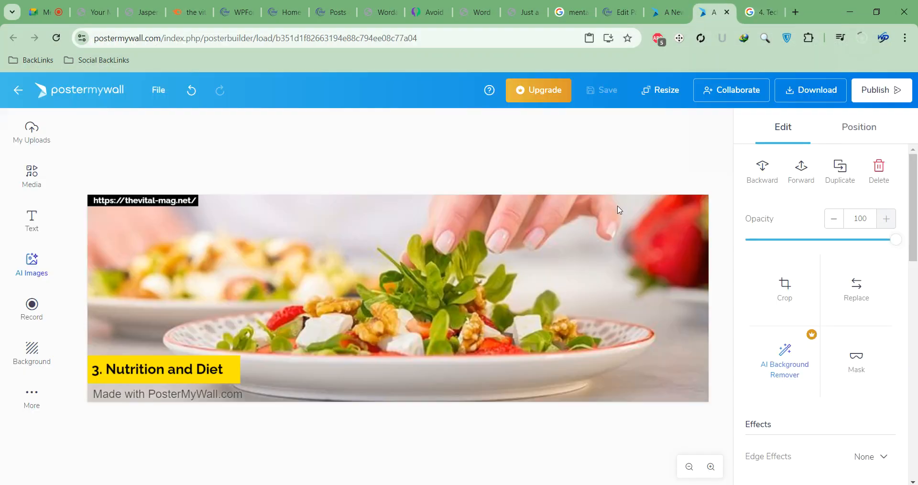
left_click(853, 288)
left_click(823, 301)
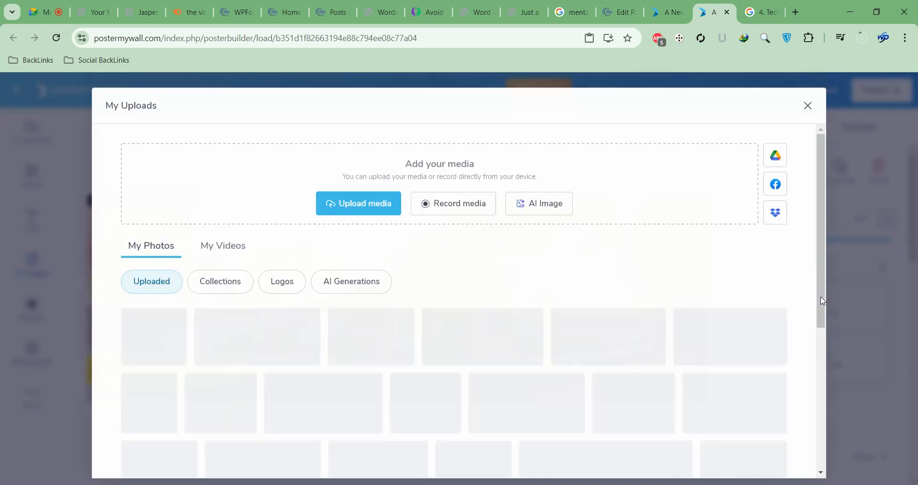
left_click(349, 218)
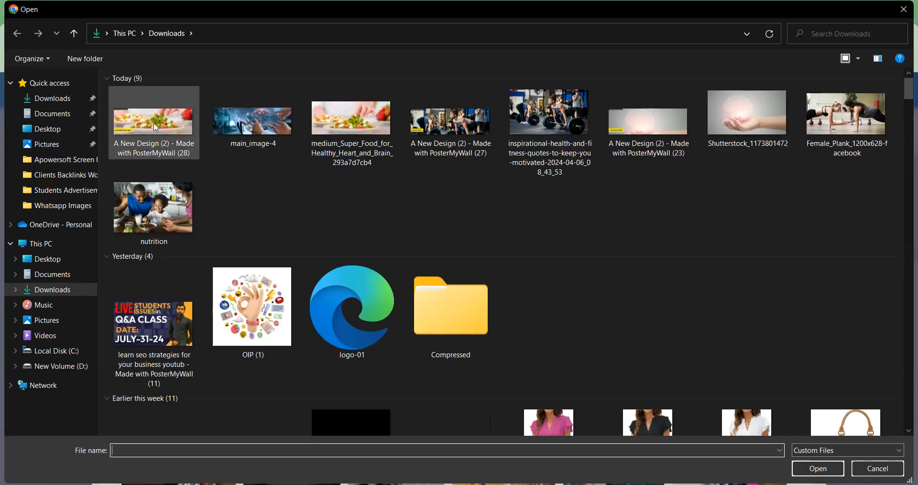
right_click(240, 188)
left_click(308, 241)
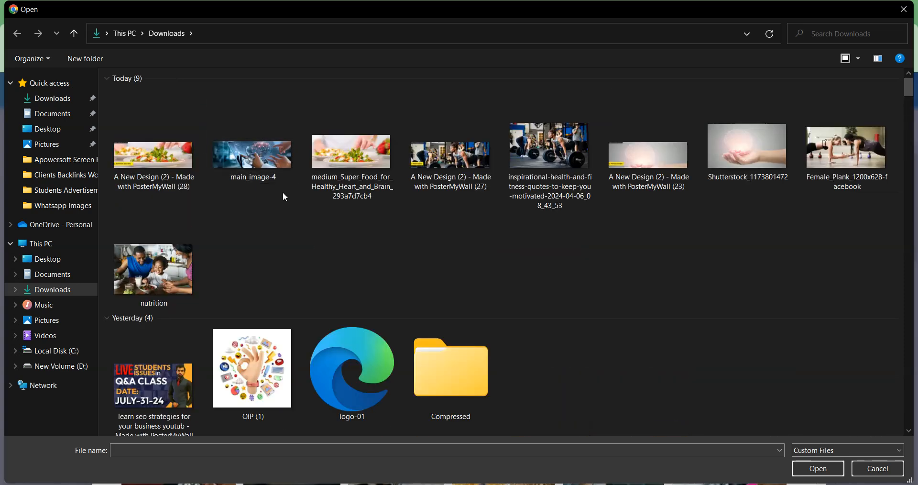
double_click(248, 139)
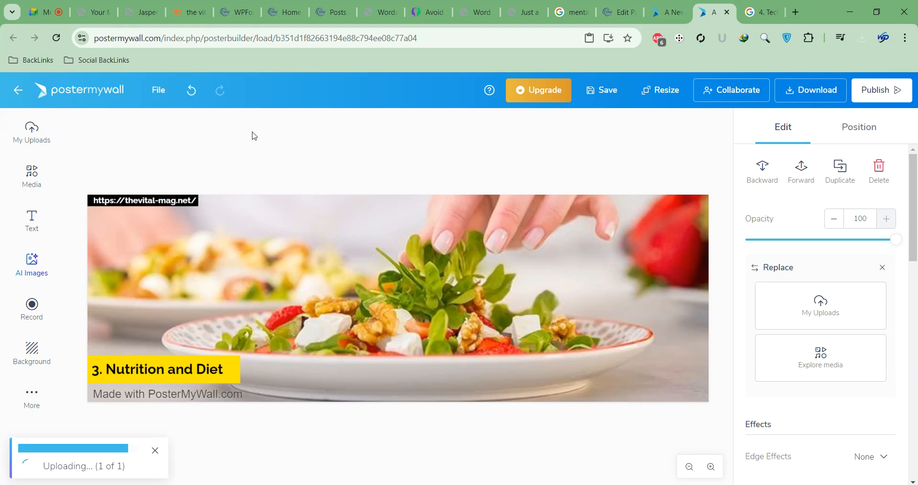
Change the banner's heading to "4. Technology in Health" and widen the yellow label to fit it
left_click(116, 369)
double_click(117, 369)
key("ctrl+a")
type("4. Technology in Health")
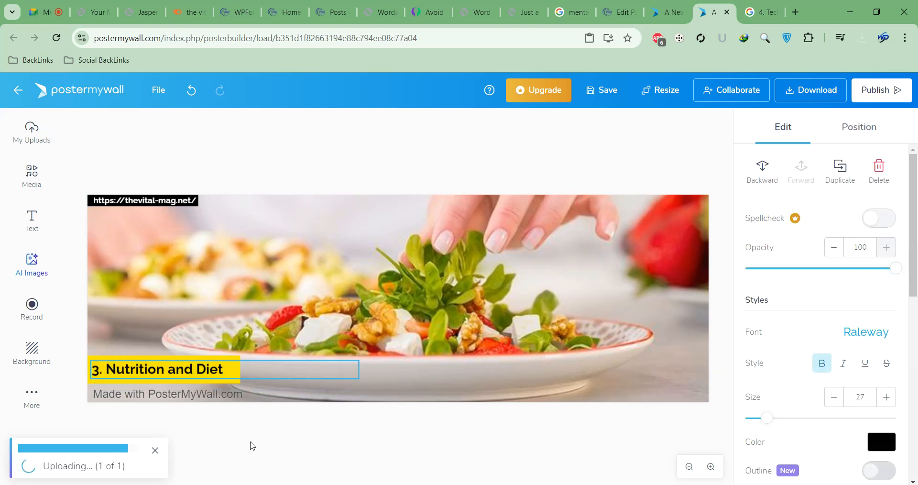
left_click(251, 444)
left_click(243, 386)
left_click_drag(247, 369, 261, 369)
left_click(400, 420)
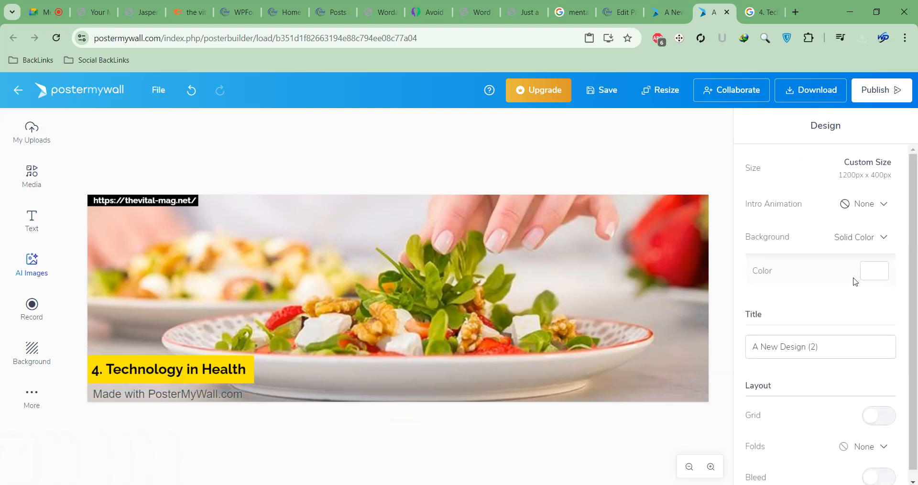
Replace the banner's salad photo with the uploaded healthcare photo of the stethoscope and glowing brain
left_click(621, 270)
left_click(853, 290)
left_click(849, 293)
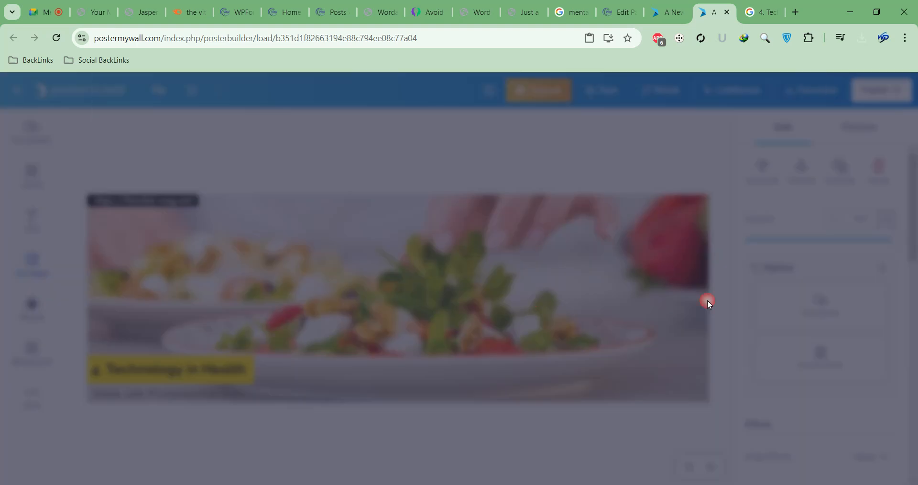
left_click(190, 363)
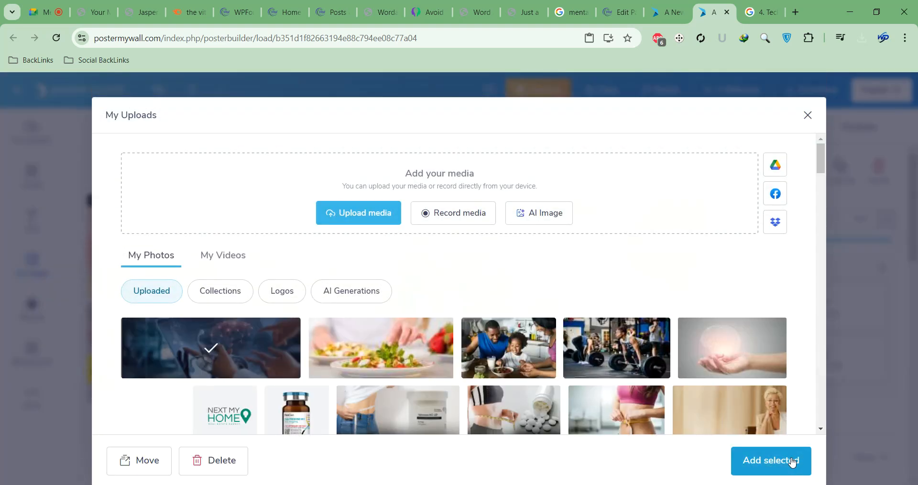
left_click(793, 461)
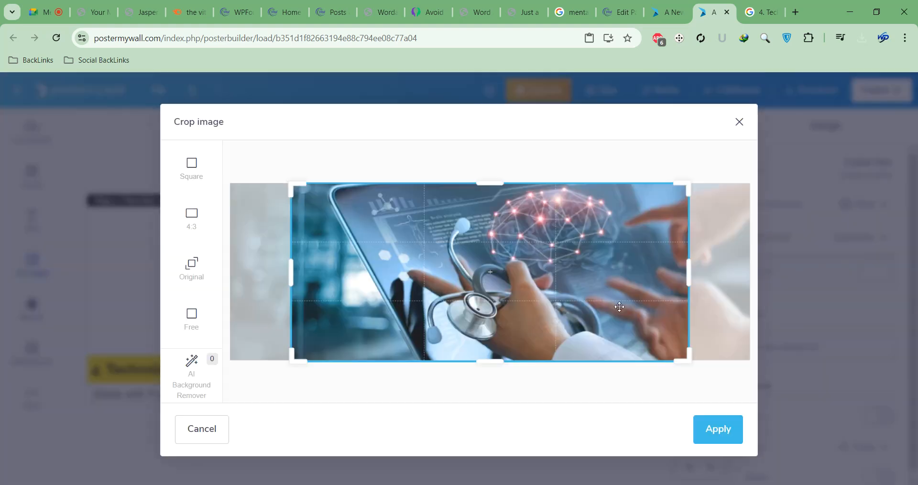
Extend the crop to the whole healthcare photo, apply it, and fit the image across the full banner
left_click_drag(692, 275, 747, 265)
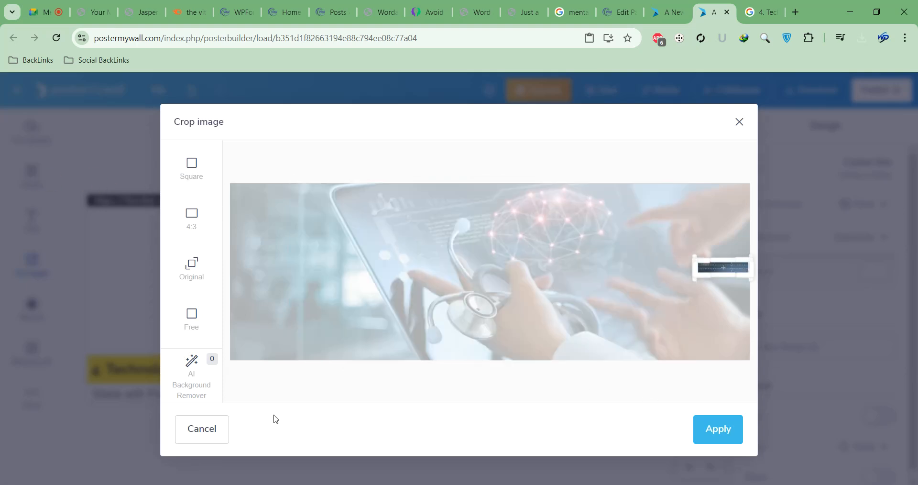
left_click_drag(231, 185, 866, 377)
left_click(721, 103)
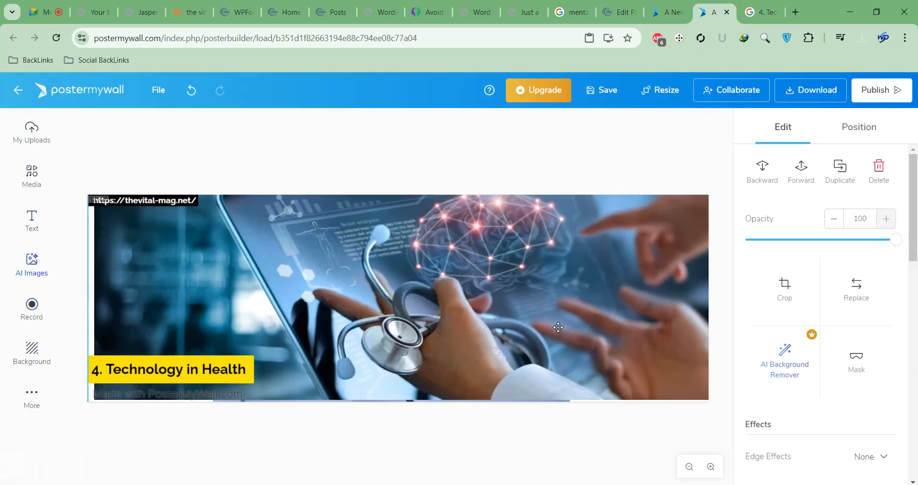
left_click(579, 173)
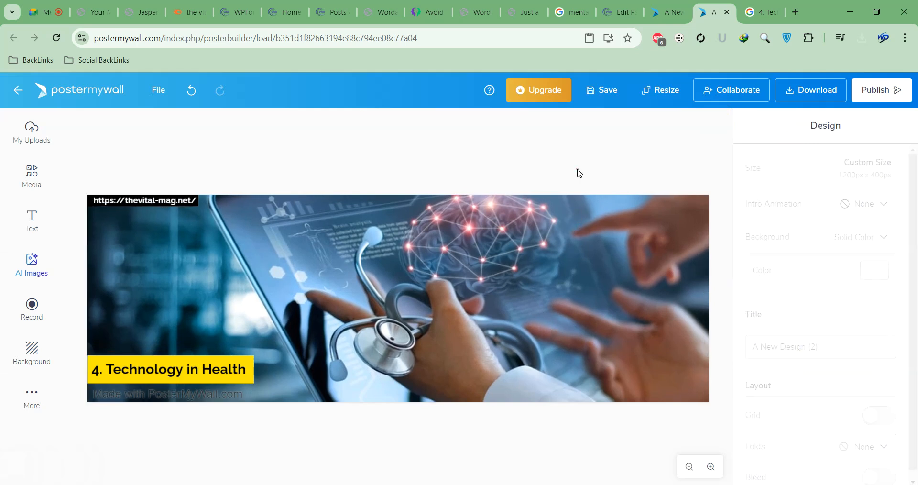
Download the "4. Technology in Health" banner as the free Basic Image
left_click(810, 89)
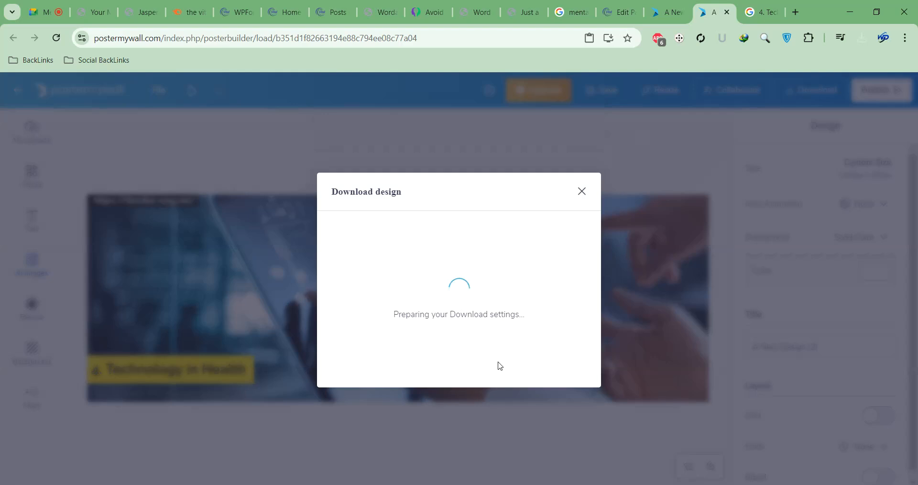
left_click(498, 376)
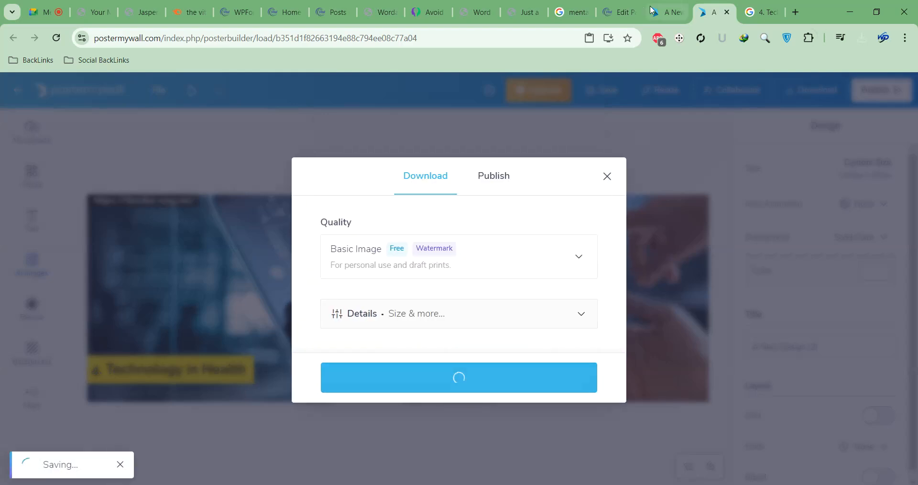
Return to the WordPress page, add an Image block above the "1. Mental Health" heading, and open its media library
left_click(619, 12)
scroll(377, 203, "up", 20)
scroll(367, 197, "up", 1)
left_click(526, 250)
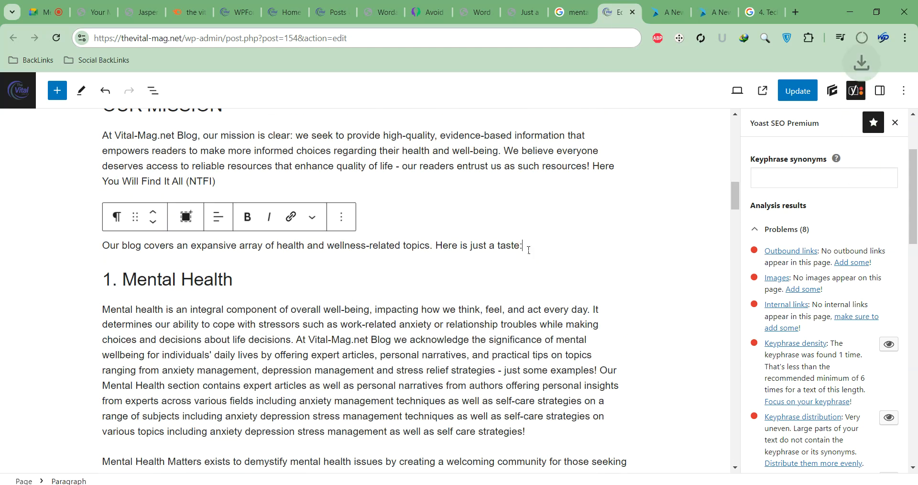
key("Return")
type("/")
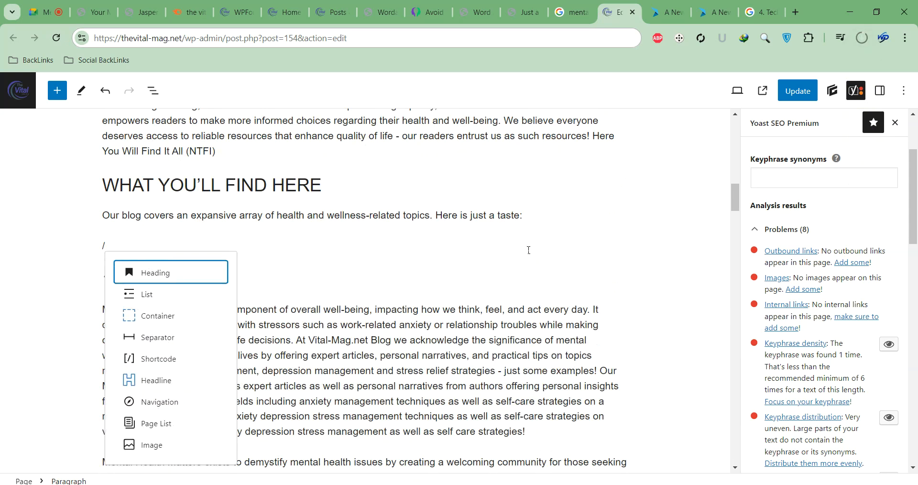
type("ima")
key("Return")
left_click(181, 309)
Upload the three "A New Design (2) - Made with PosterMyWall" banners numbered (23), (27) and (28) from Downloads
left_click(60, 127)
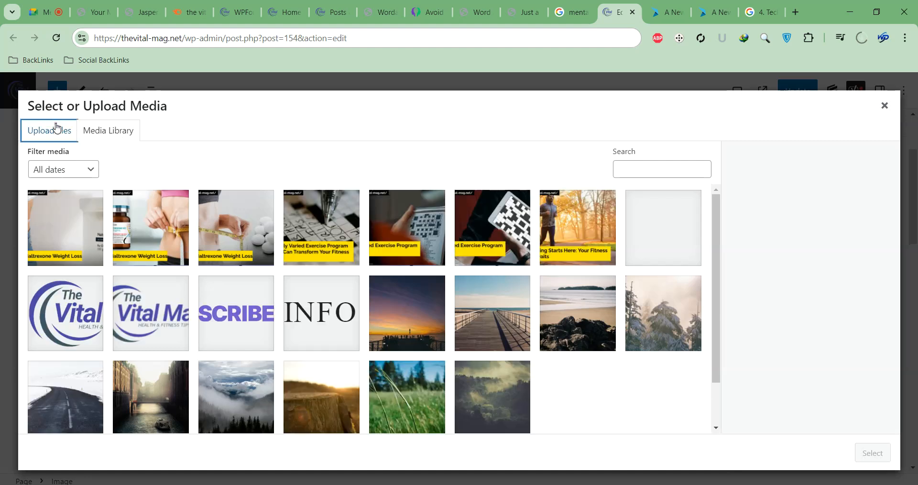
left_click(445, 293)
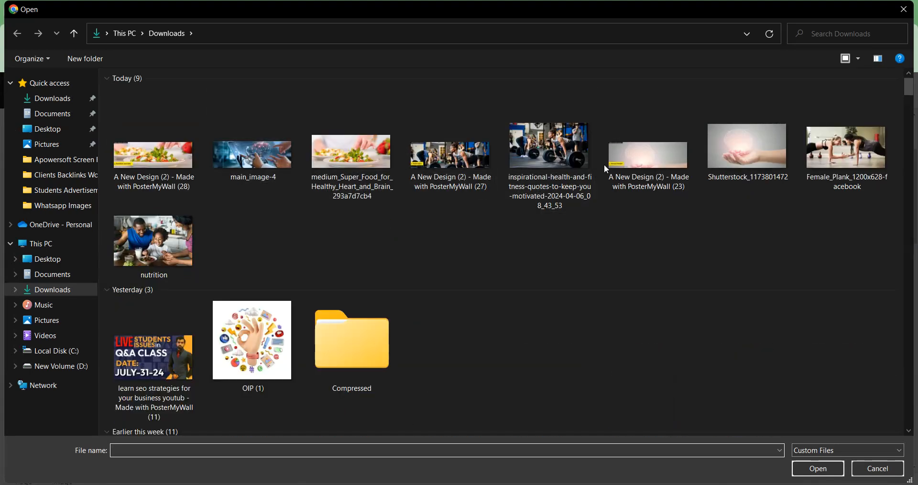
left_click(640, 161)
left_click(451, 158, "ctrl")
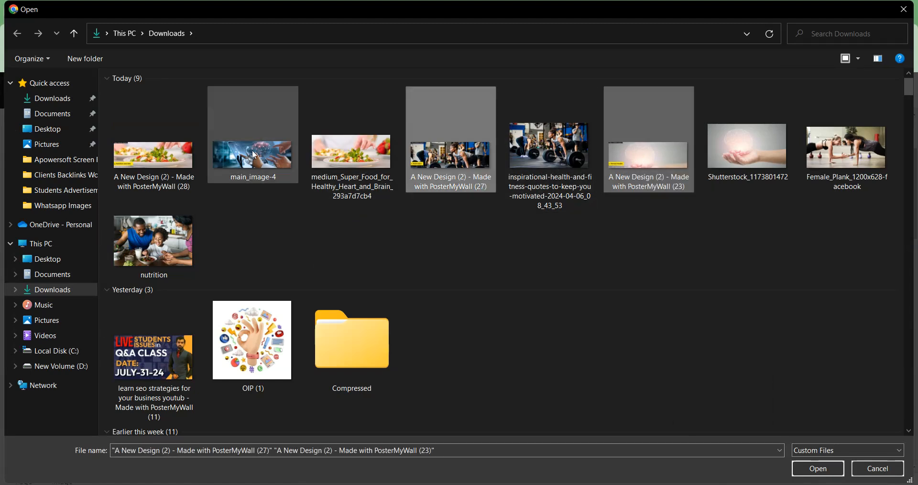
left_click(137, 152, "ctrl")
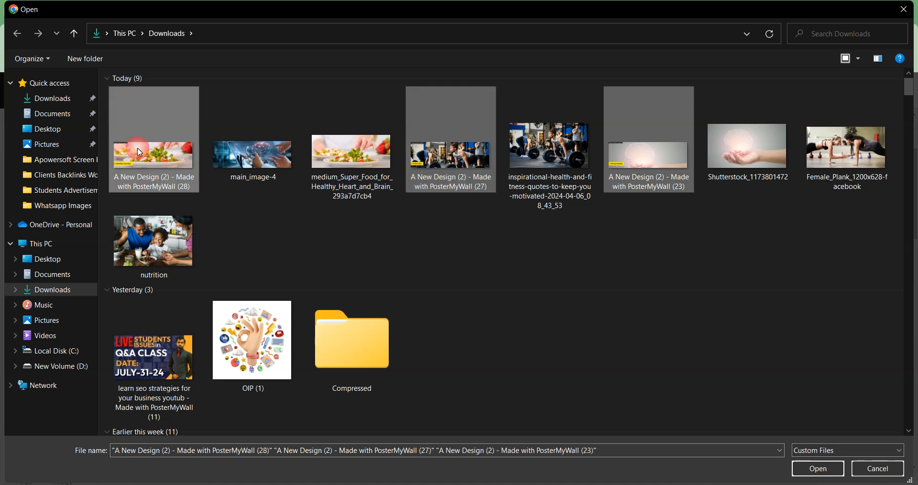
left_click(803, 468)
Check the Technology in Health banner's download, then upload "A New Design (2) - Made with PosterMyWall (29)" to the WordPress media library
left_click(669, 12)
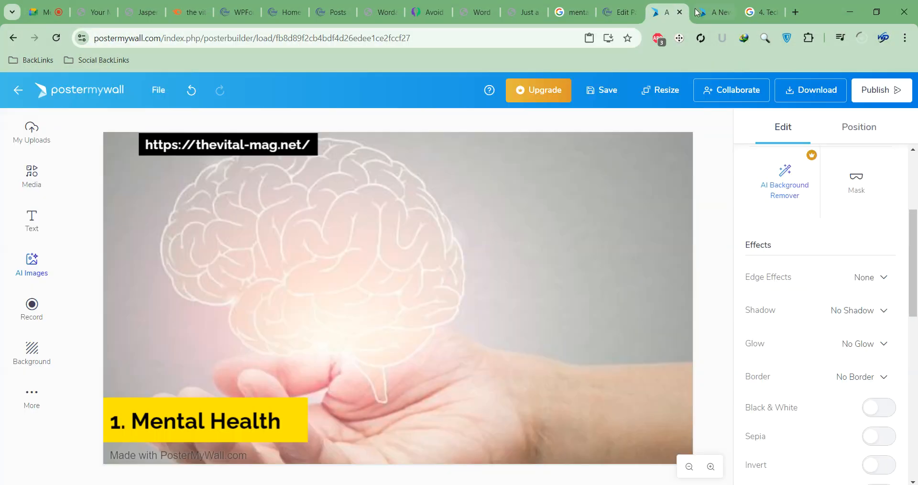
left_click(693, 14)
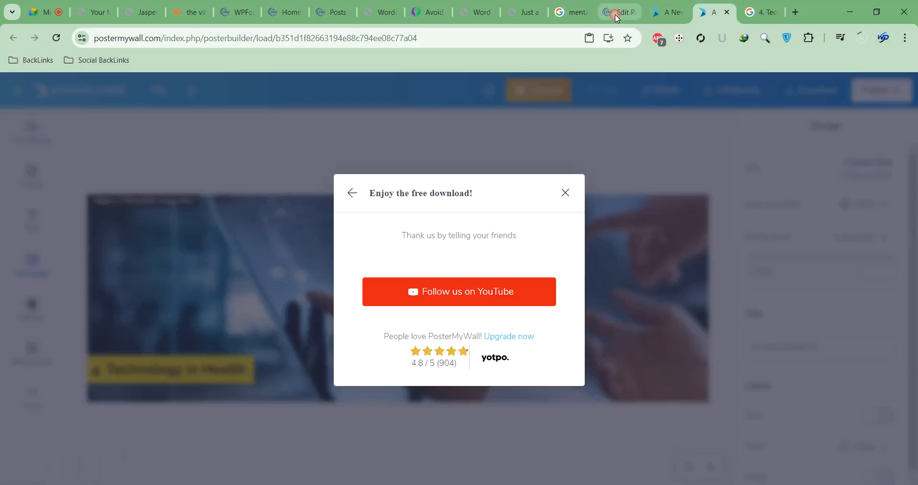
left_click(618, 18)
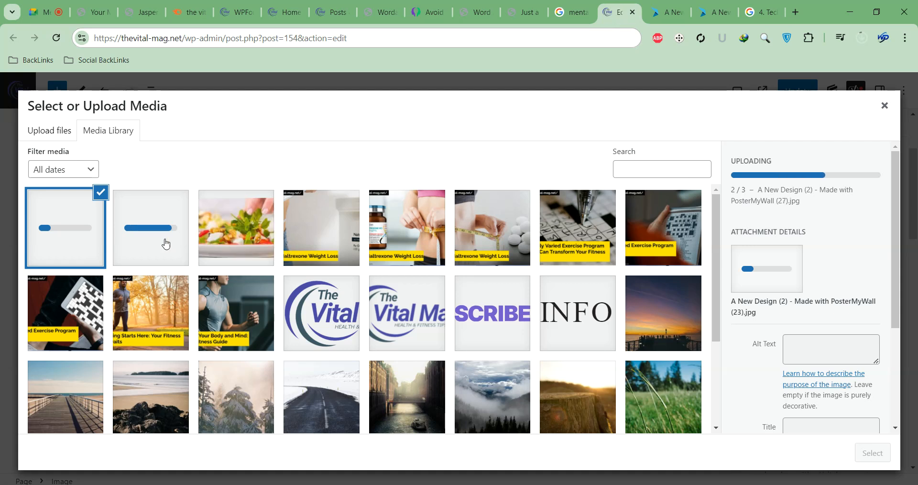
left_click(53, 127)
left_click(473, 301)
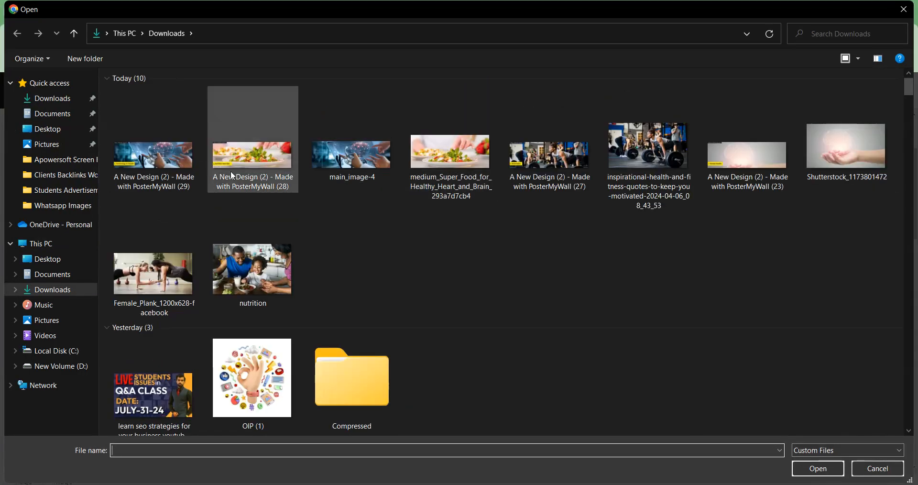
left_click(169, 178)
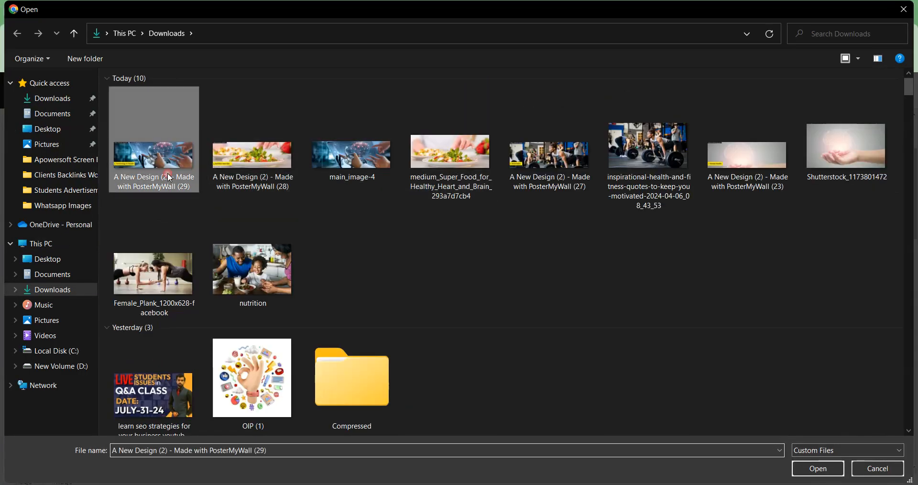
double_click(169, 178)
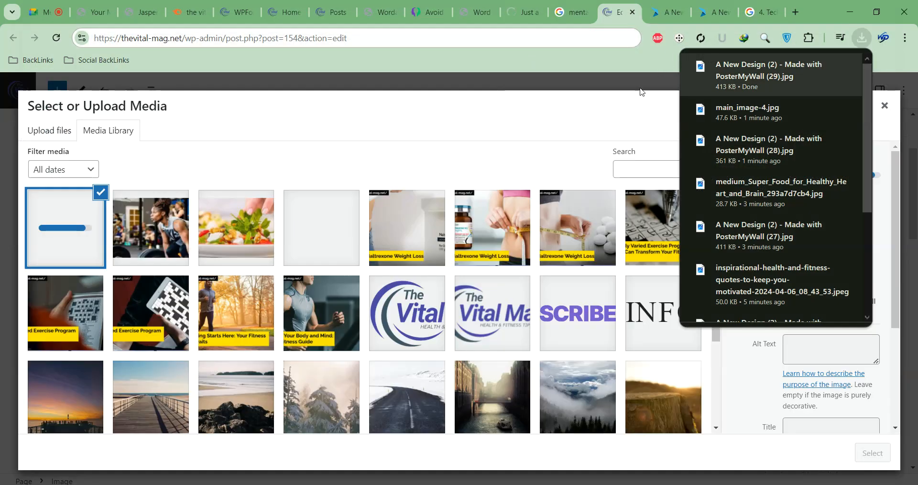
Close the media selection dialog and go to the focus keyphrase in the Yoast SEO settings
left_click(641, 89)
scroll(813, 174, "up", 3)
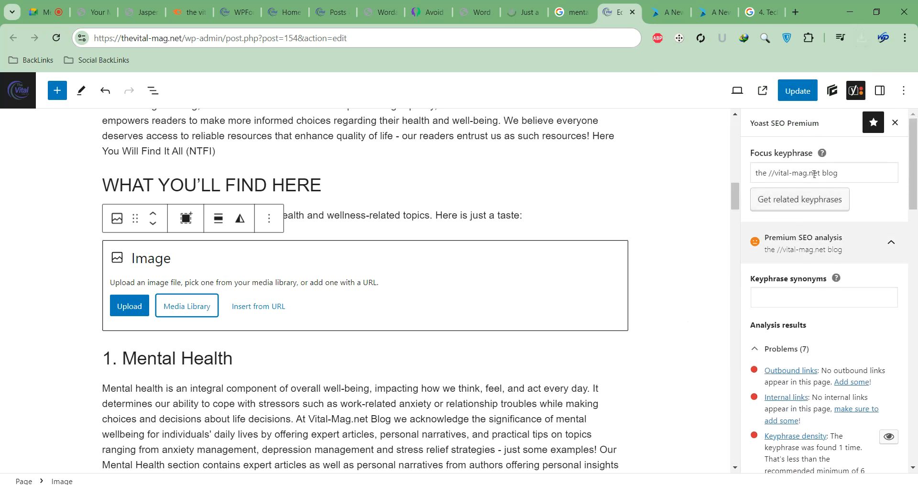
Copy the focus keyphrase and paste "the //vital-mag.net blog" as alt text, title and description of the salad image in the media library
triple_click(813, 168)
key("ctrl+c")
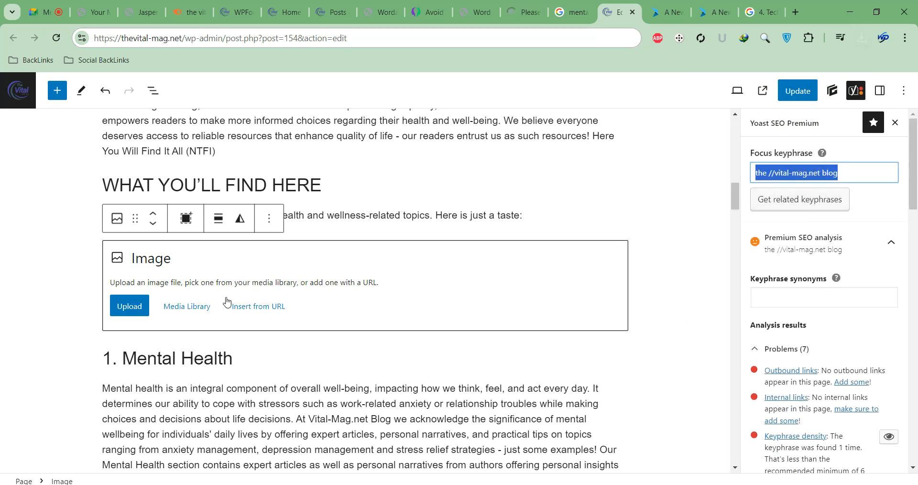
left_click(182, 311)
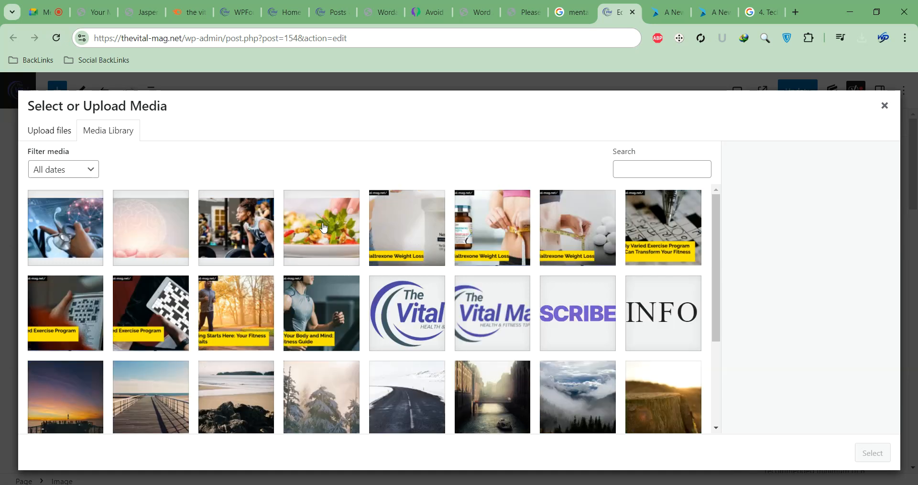
left_click(329, 224)
left_click(798, 306)
key("ctrl+v")
triple_click(828, 385)
key("ctrl+v")
scroll(814, 297, "down", 3)
left_click(805, 350)
key("ctrl+v")
Set the alt text, title and description of the gym workout image to "the //vital-mag.net blog"
left_click(234, 242)
left_click(802, 197)
key("ctrl+v")
triple_click(840, 277)
key("ctrl+v")
left_click(819, 334)
key("ctrl+v")
Set the alt text, title and description of the pale pink brain image to "the //vital-mag.net blog"
left_click(178, 243)
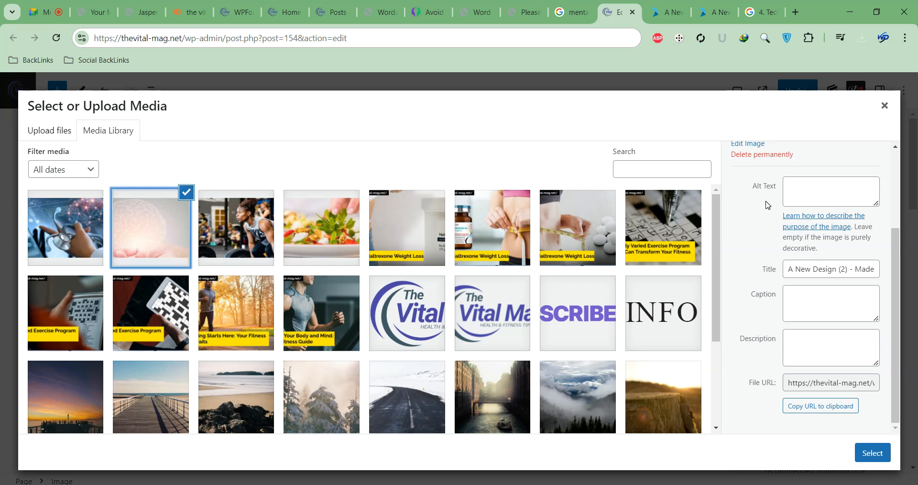
left_click(803, 182)
key("ctrl+v")
triple_click(822, 270)
key("ctrl+v")
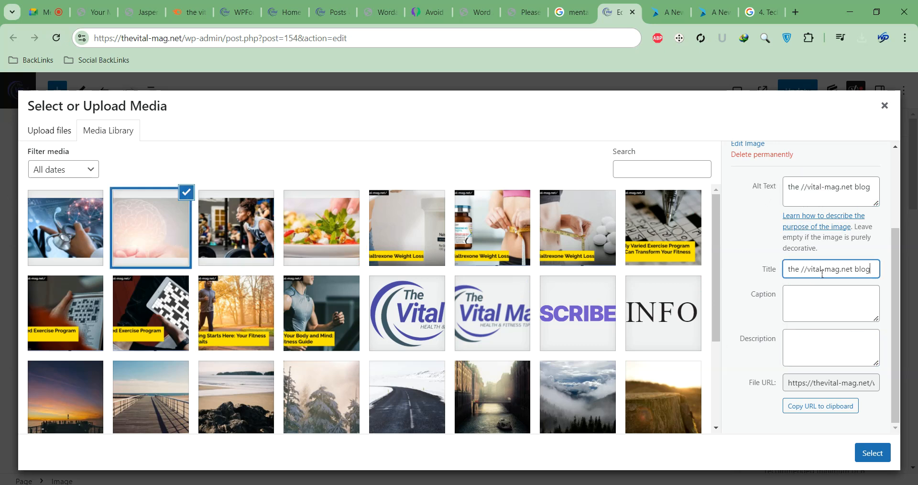
left_click(816, 346)
key("ctrl+v")
Set the alt text, title and description of the stethoscope technology image to "the //vital-mag.net blog"
left_click(98, 206)
left_click(794, 201)
key("ctrl+v")
triple_click(822, 269)
key("ctrl+v")
left_click(818, 347)
key("ctrl+v")
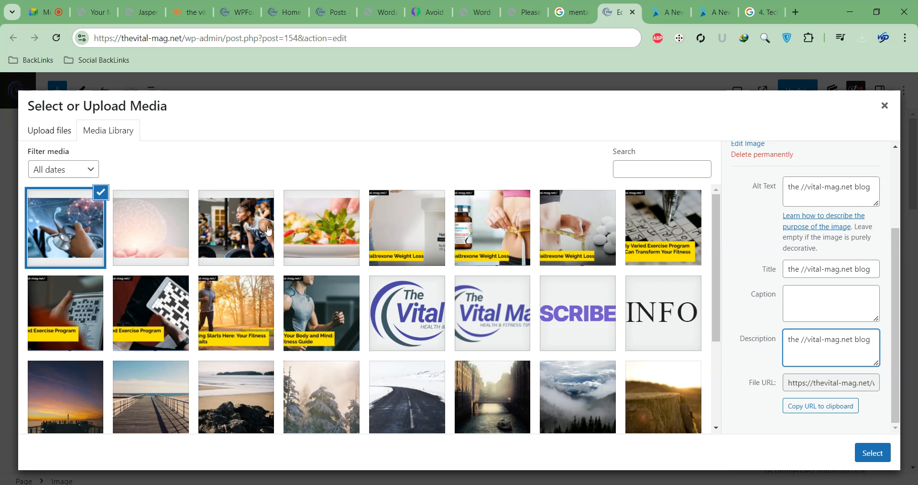
Insert the pale pink brain image into the empty image block above the "1. Mental Health" heading
left_click(171, 229)
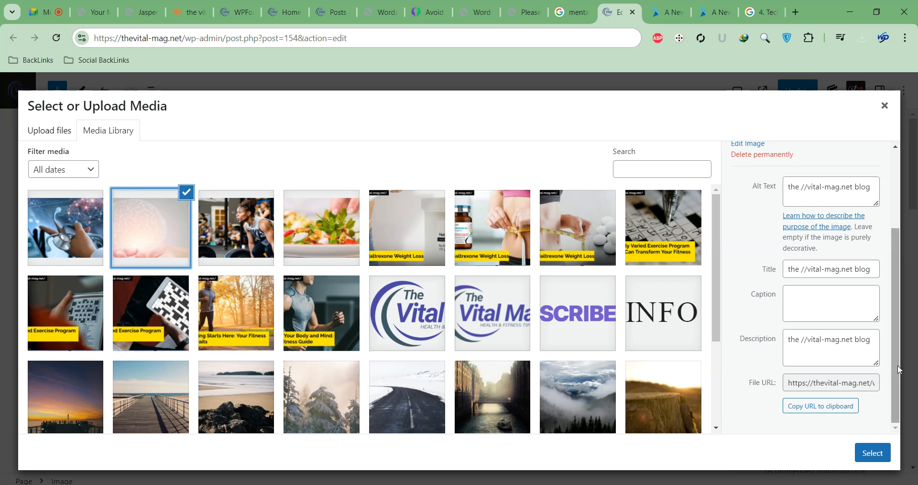
left_click(872, 452)
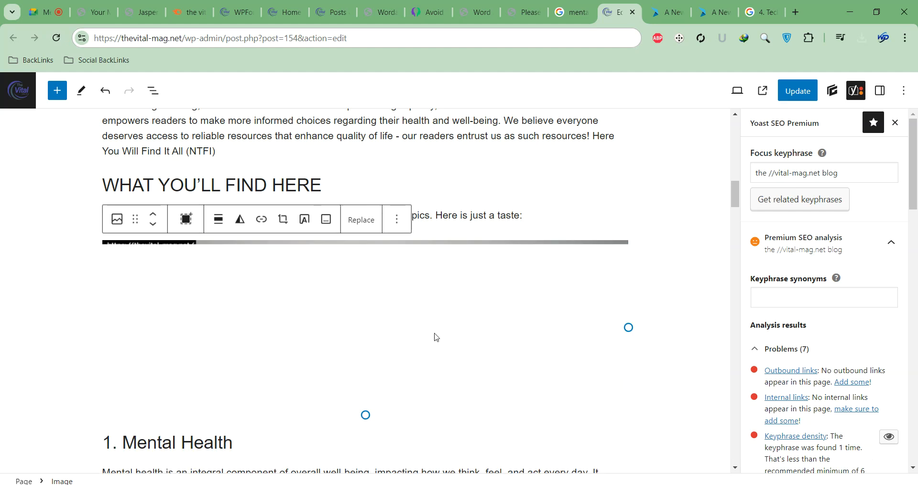
Add an image block above the "2. Motivation" heading and fill it with the gym workout image from the media library
scroll(670, 249, "down", 10)
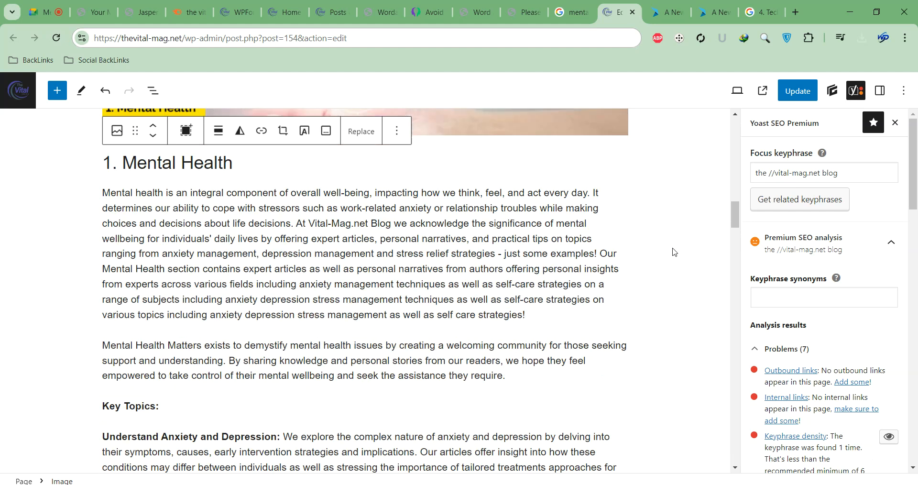
scroll(675, 243, "down", 6)
left_click(523, 158)
key("Return")
type("/im")
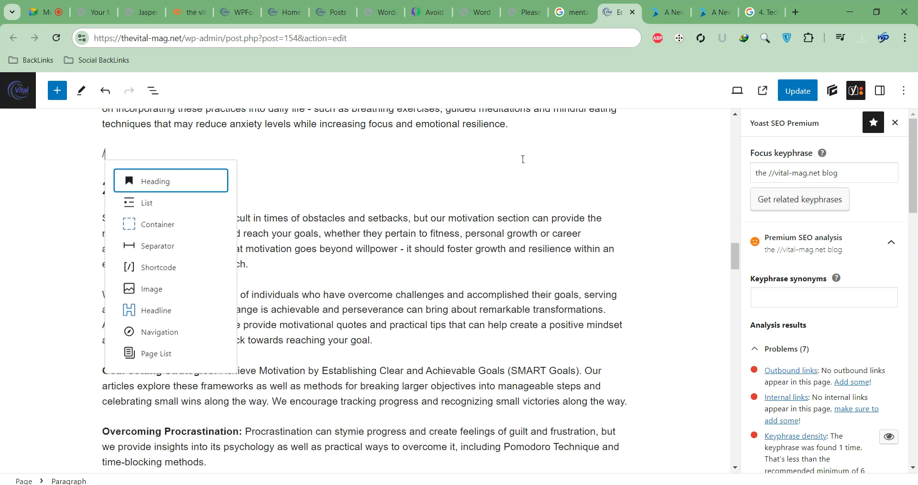
key("Return")
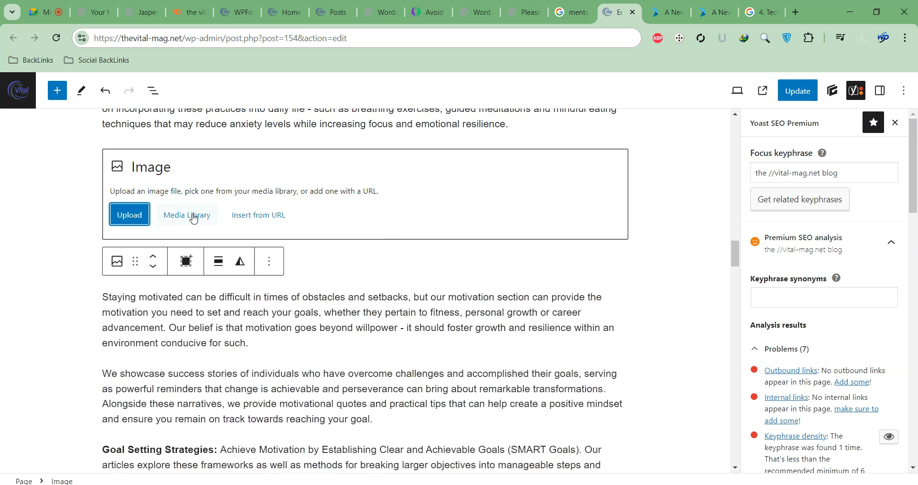
left_click(193, 215)
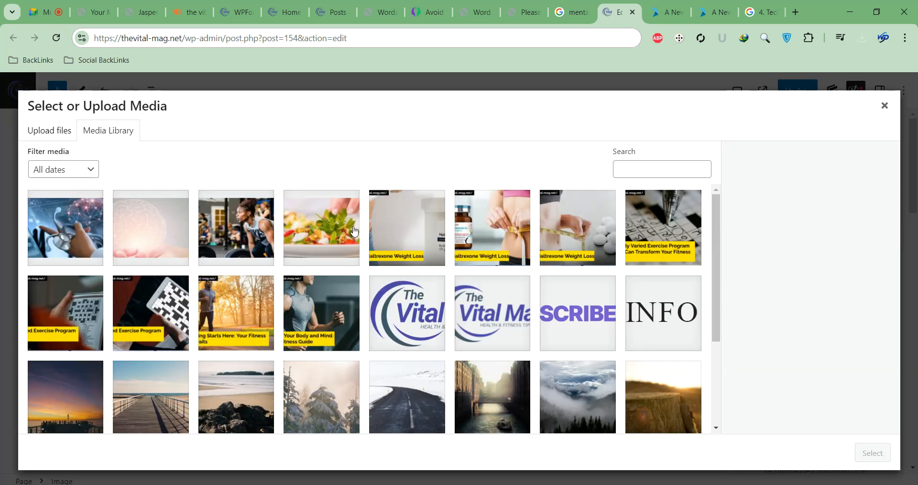
left_click(248, 237)
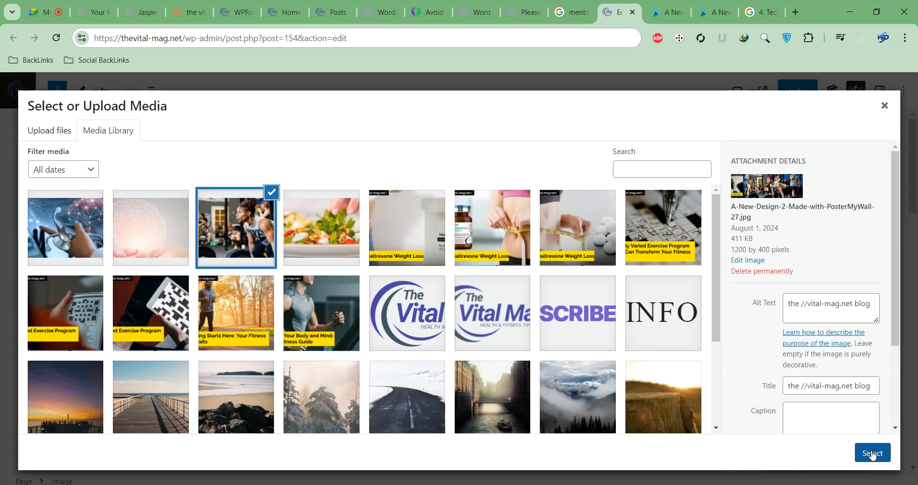
left_click(870, 451)
Add an image block above the "3. Nutrition And Diet" heading and fill it with the salad image from the media library
scroll(657, 205, "down", 10)
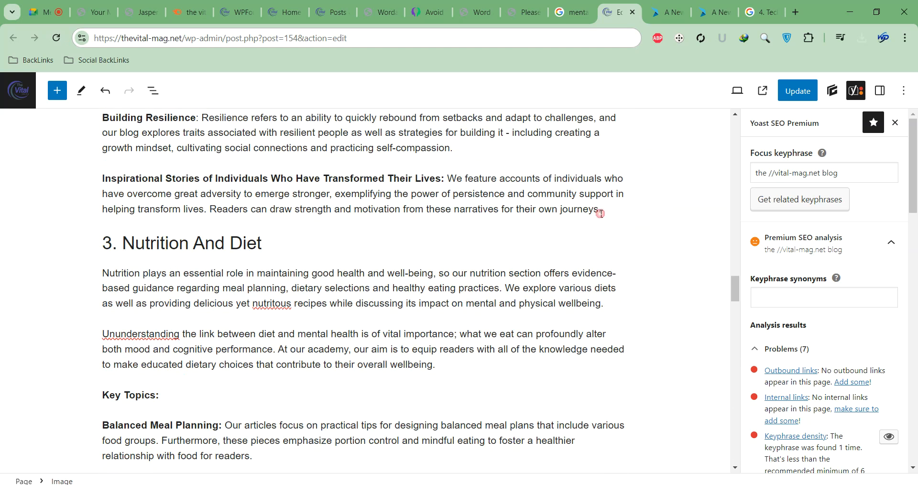
left_click(600, 210)
key("Return")
type("/im")
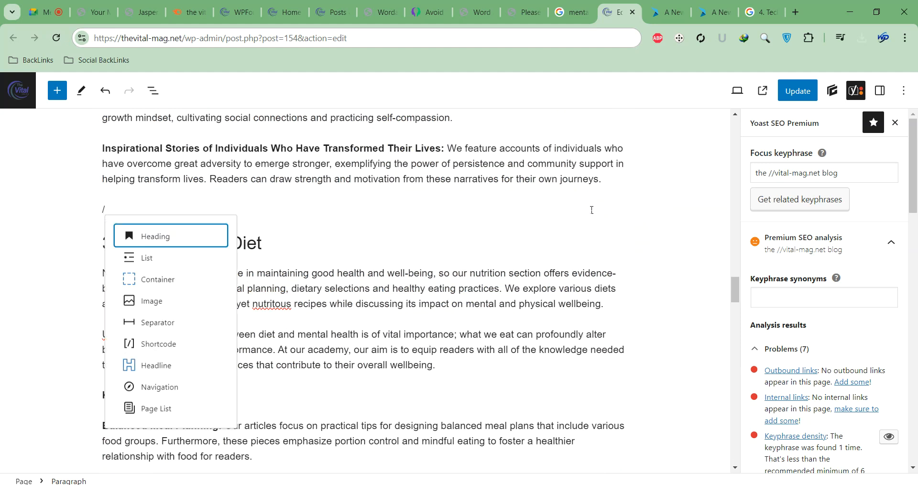
key("Return")
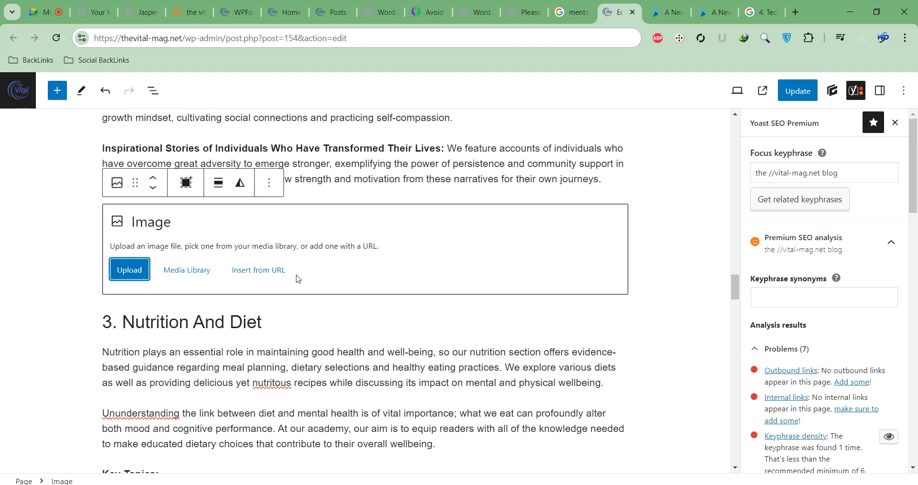
left_click(202, 266)
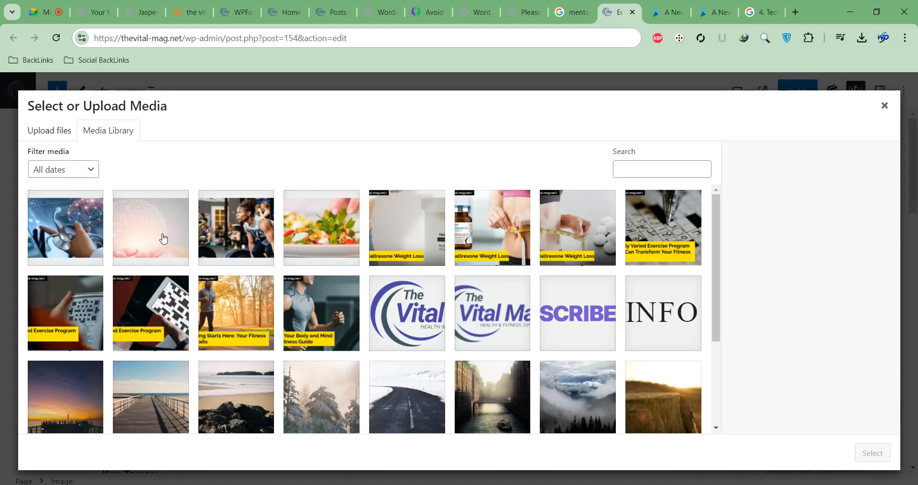
left_click(162, 237)
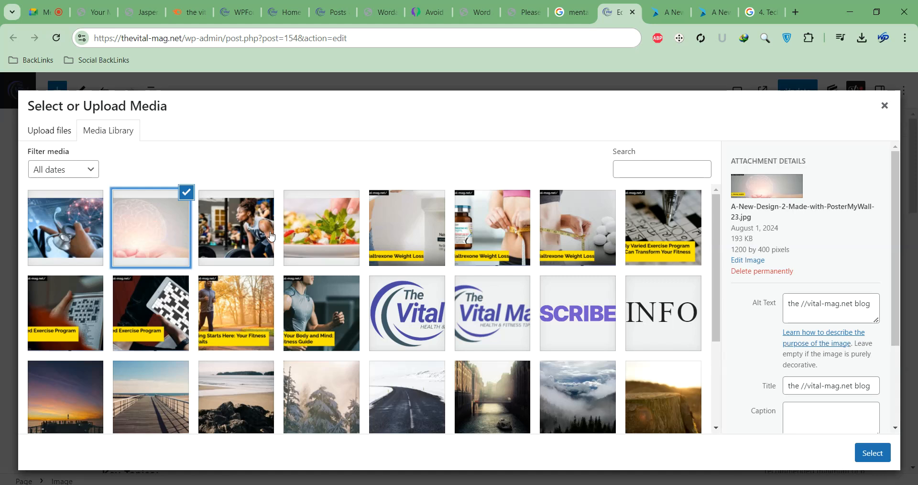
left_click(300, 234)
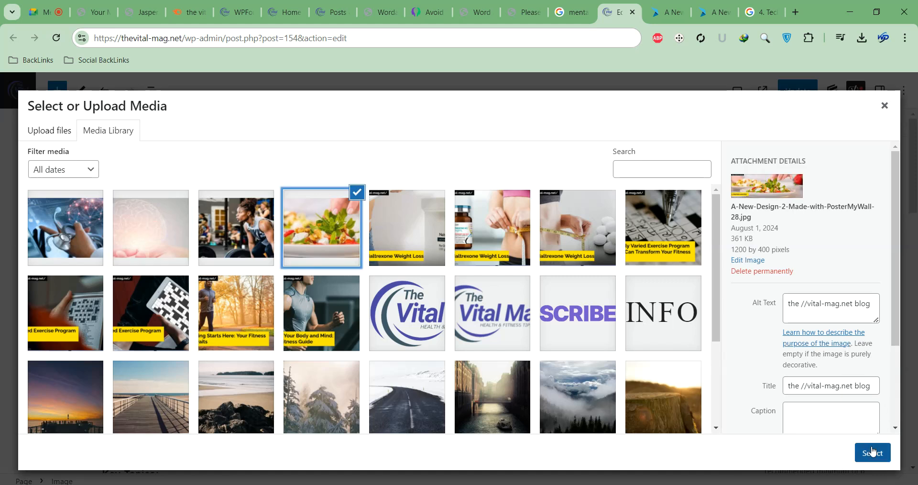
left_click(872, 452)
Add an image block above the "4. Technology In Health" heading and fill it with the stethoscope technology image from the media library
scroll(383, 319, "down", 7)
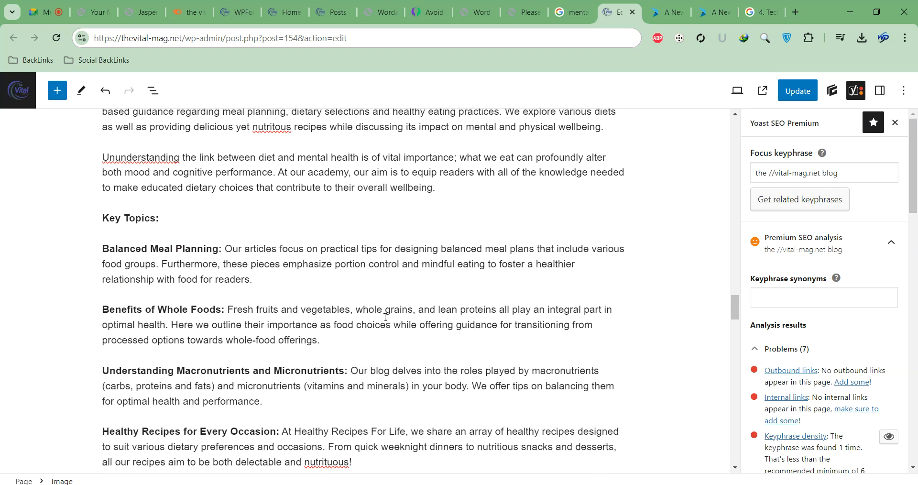
left_click(363, 263)
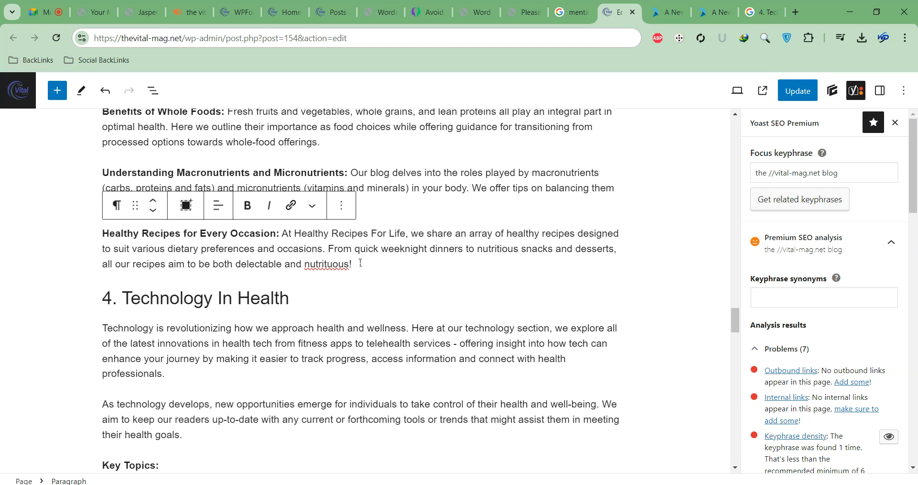
key("Return")
type("im")
key("Return")
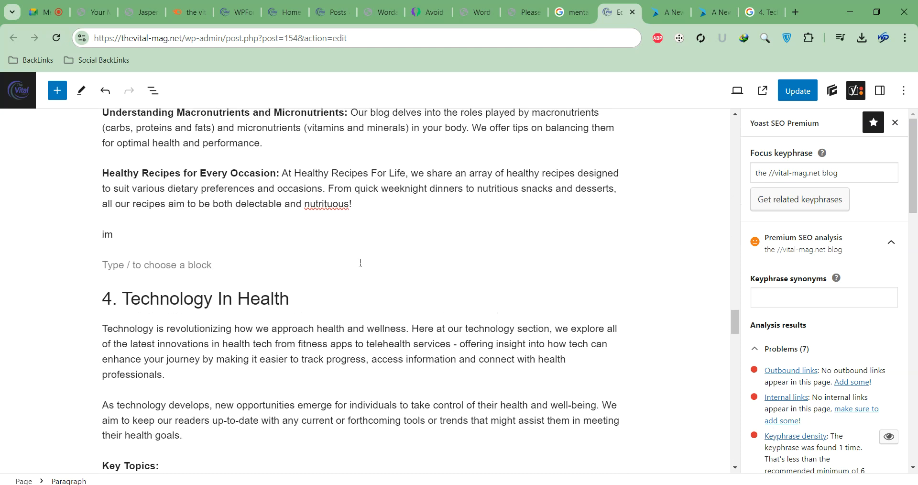
key("BackSpace")
key("BackSpace")
key("BackSpace")
type("/im")
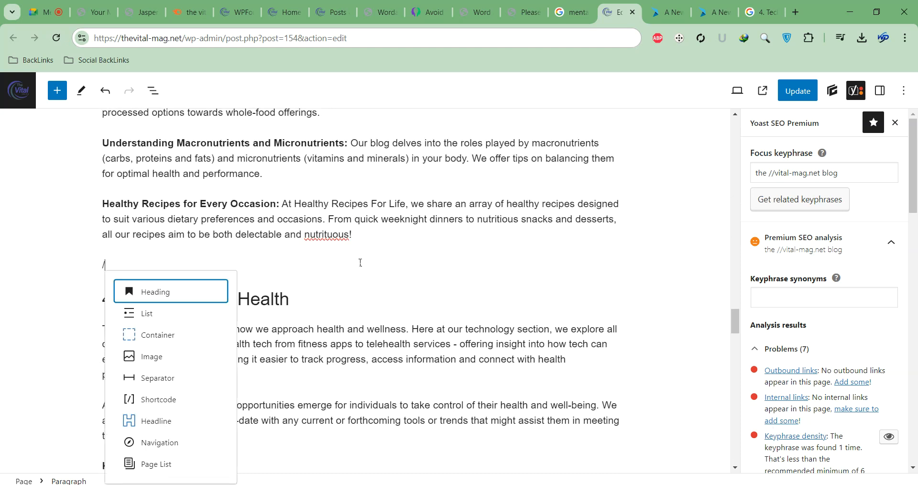
key("Return")
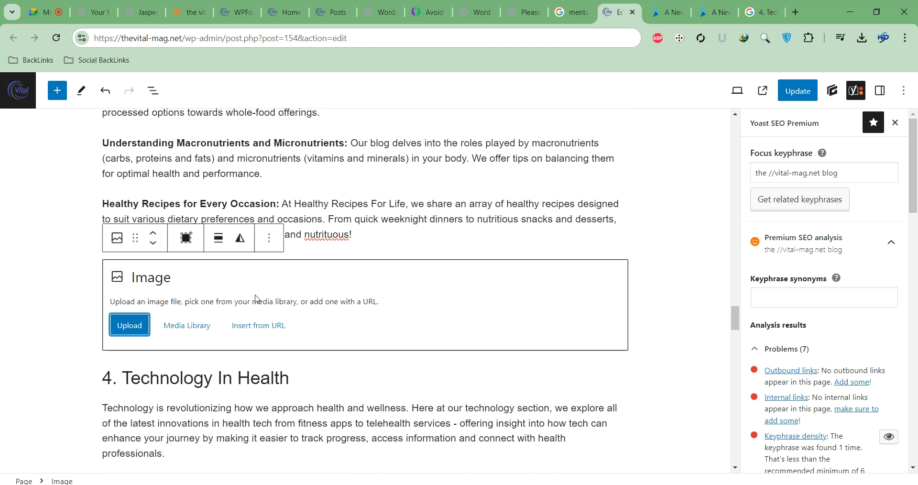
left_click(206, 326)
left_click(77, 210)
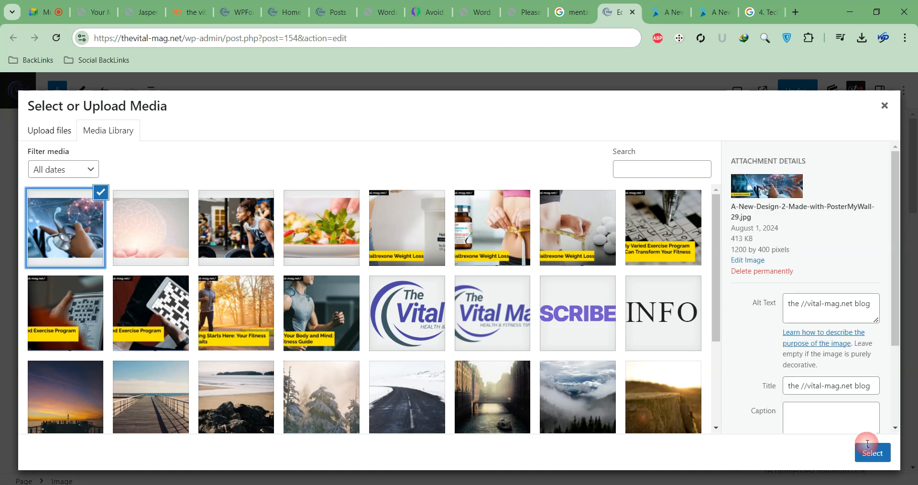
left_click(871, 452)
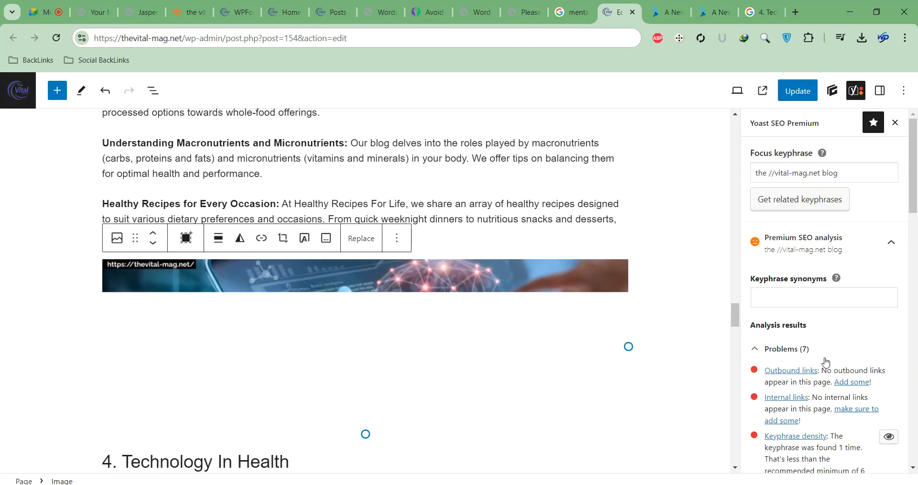
Add an empty paragraph after the closing text of the "CONCLUSION" section
scroll(874, 260, "down", 3)
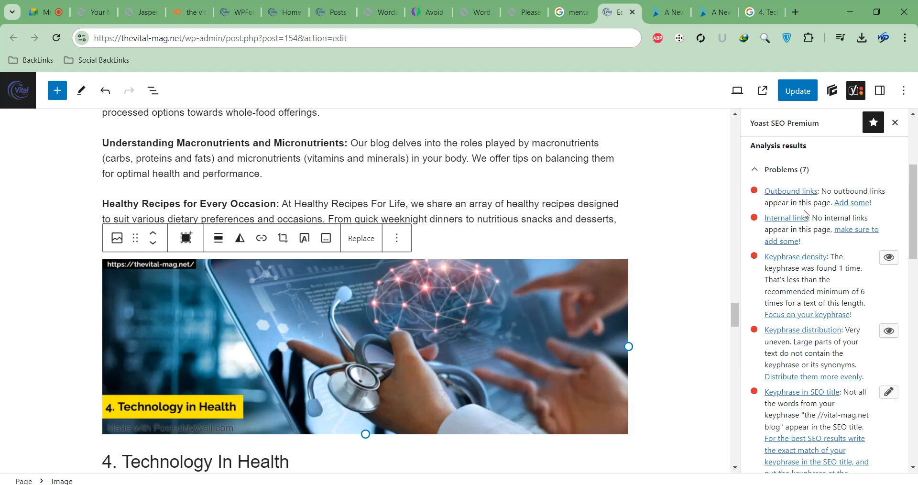
scroll(531, 219, "down", 15)
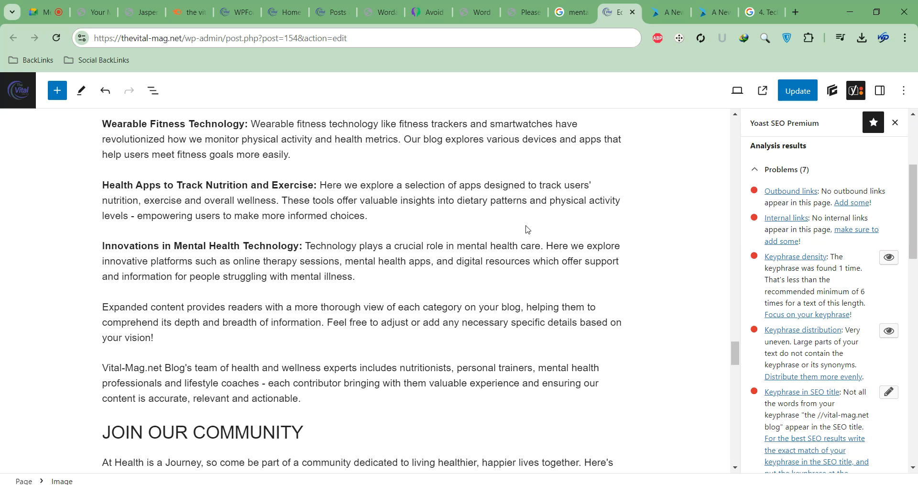
scroll(523, 231, "down", 9)
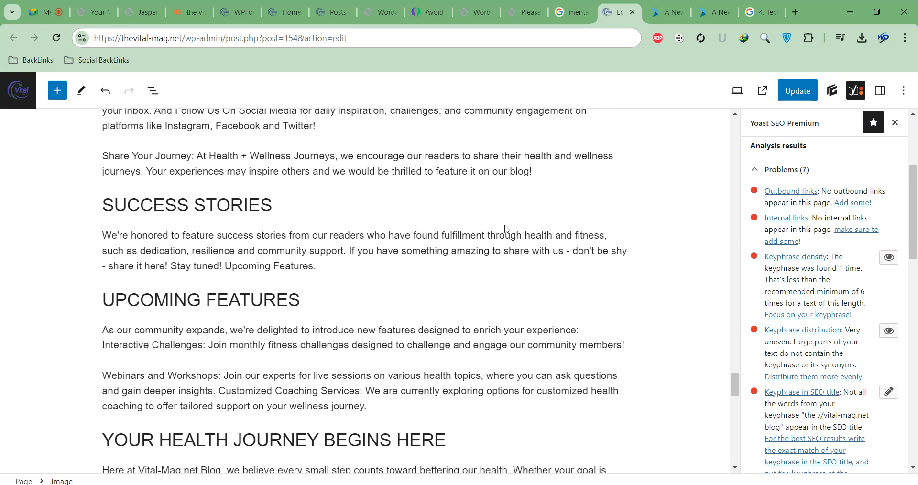
scroll(416, 237, "down", 4)
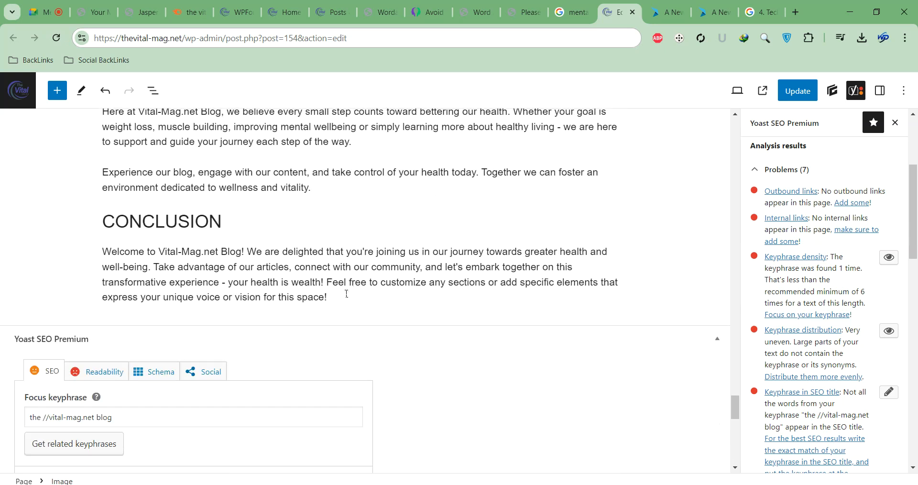
left_click(344, 294)
key("Return")
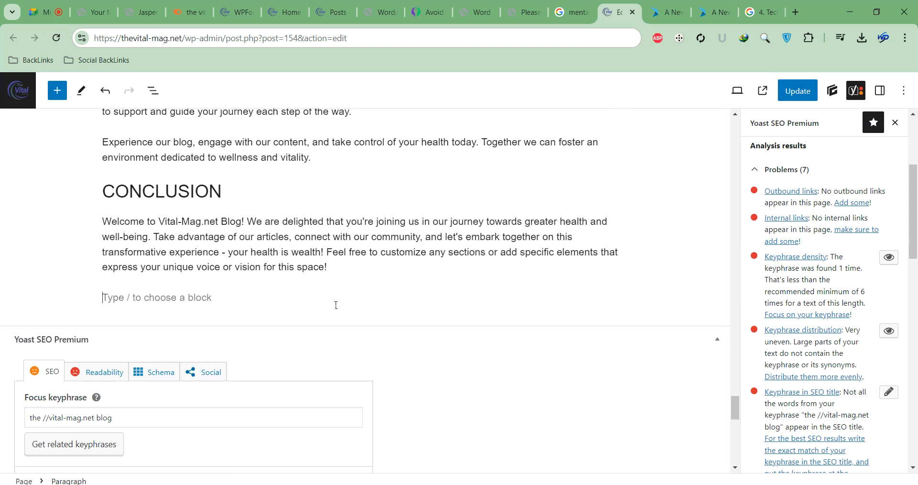
type("Dev")
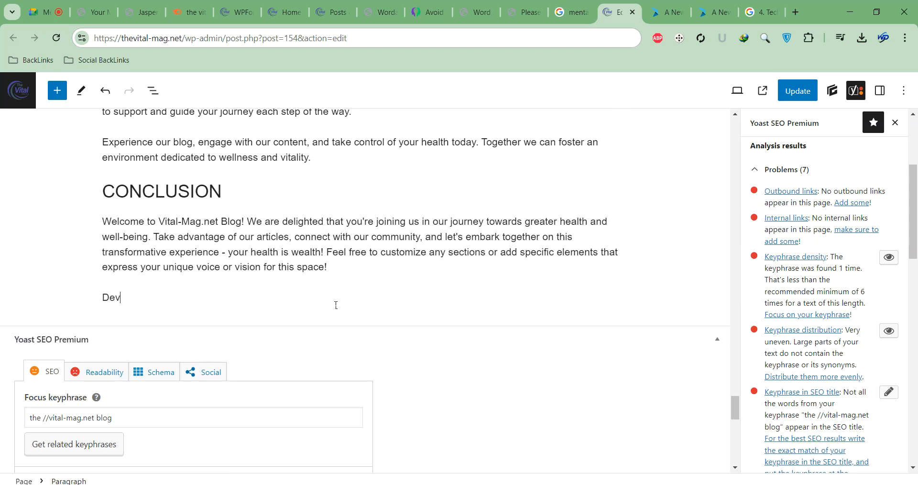
key("BackSpace")
key("BackSpace")
key("BackSpace")
key("BackSpace")
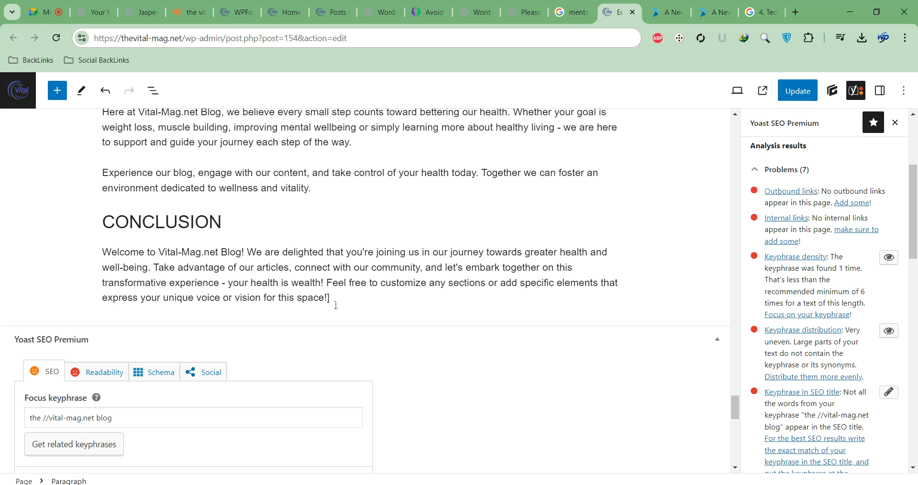
key("Return")
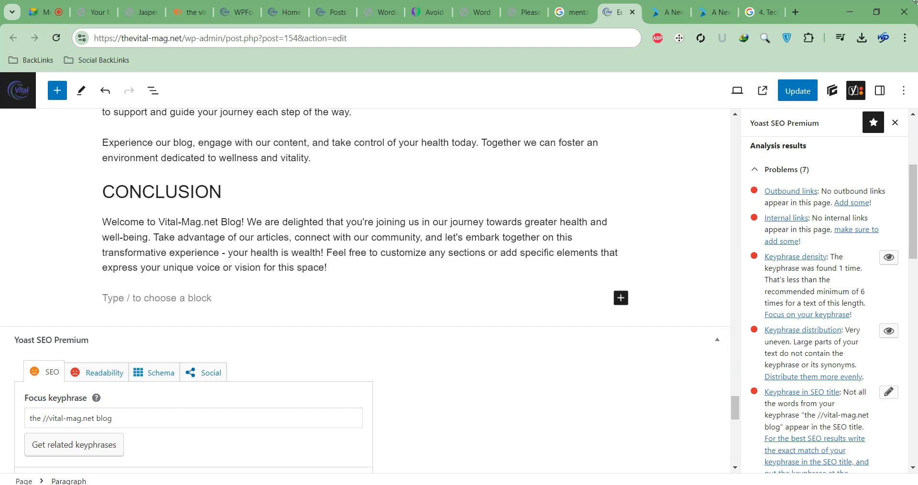
scroll(356, 188, "up", 20)
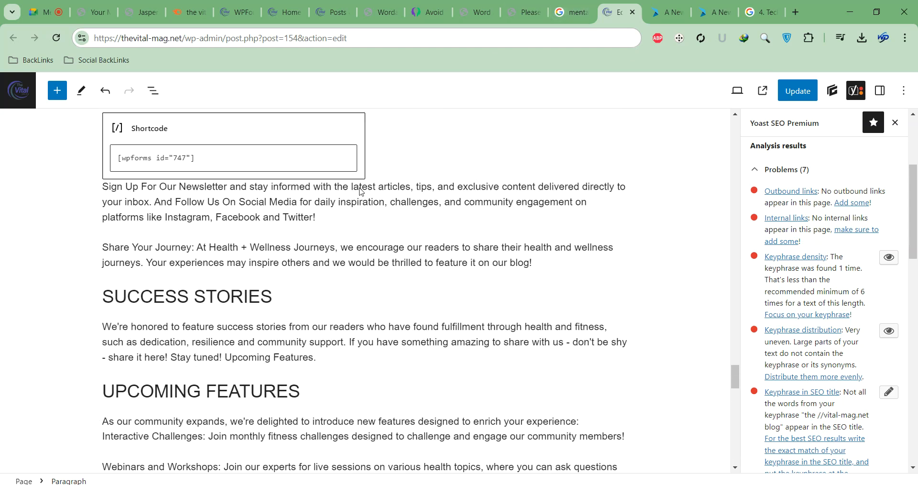
scroll(361, 191, "up", 20)
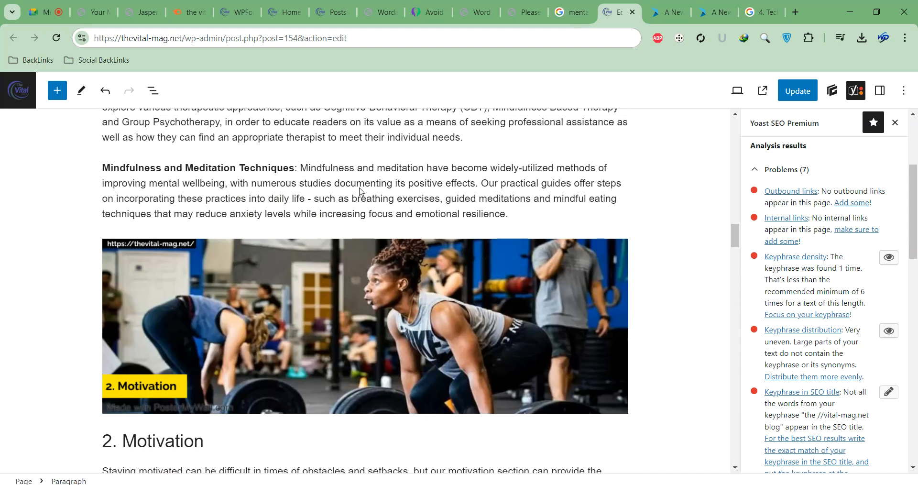
Search the page for the keyphrase part "vital-mag.net blog" copied from the focus keyphrase
scroll(361, 191, "up", 1)
scroll(402, 272, "down", 10)
scroll(777, 196, "up", 4)
triple_click(804, 172)
left_click(804, 173)
left_click_drag(823, 172, 774, 173)
key("ctrl+c")
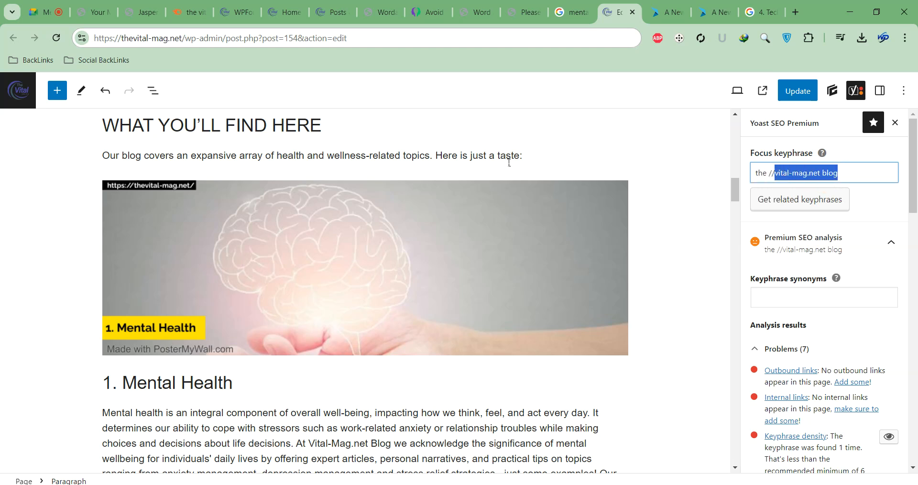
triple_click(509, 161)
key("ctrl+f")
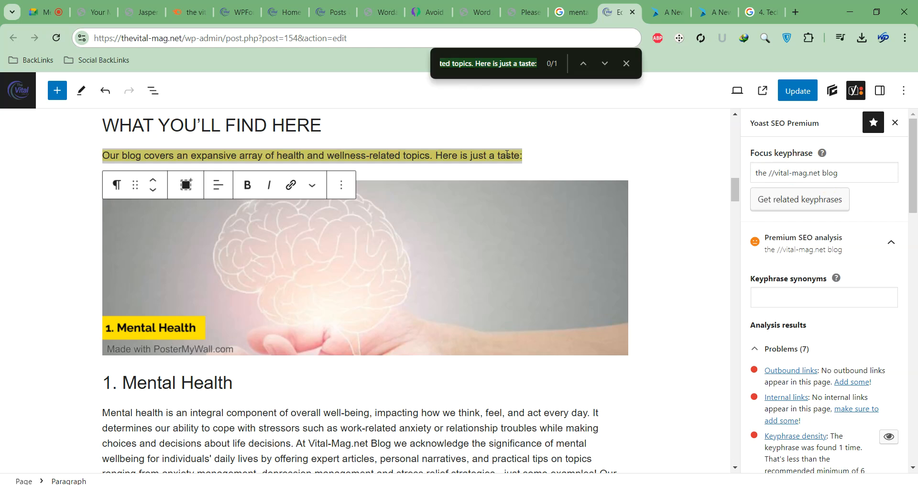
key("ctrl+v")
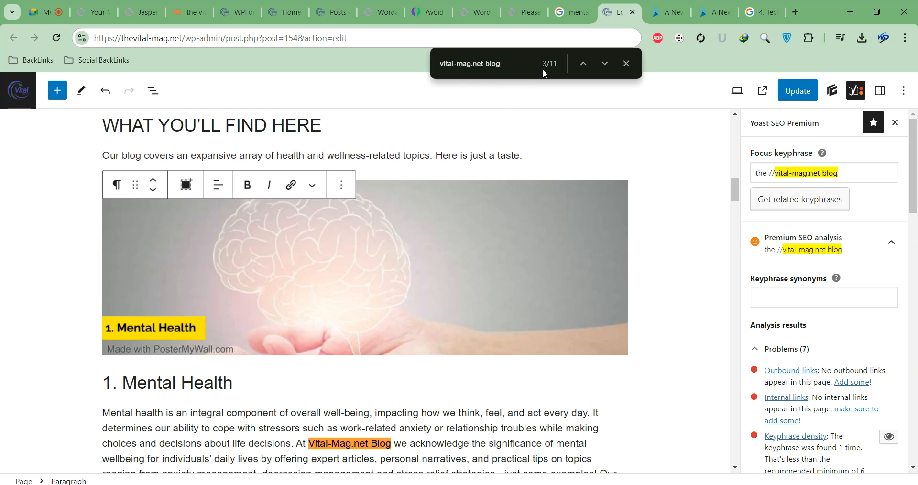
Replace "Vital-Mag.net Blog" in the first paragraph under "1. Mental Health" with the full focus keyphrase "the //vital-mag.net blog"
scroll(355, 335, "down", 3)
triple_click(784, 170)
key("ctrl+c")
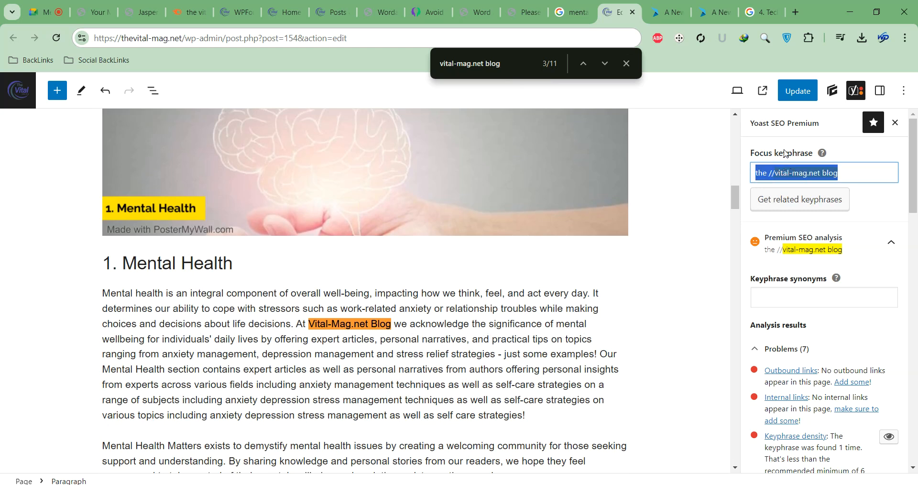
left_click_drag(309, 325, 391, 325)
key("ctrl+v")
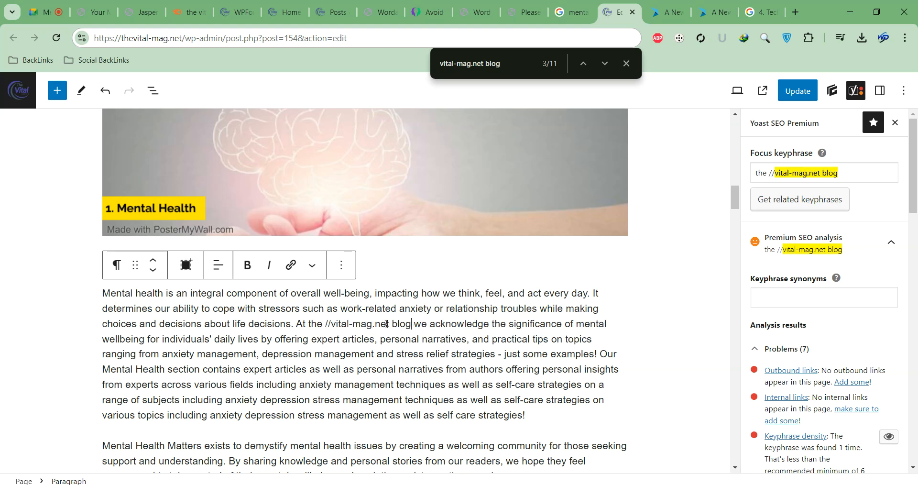
Look through the sections below for more blog name mentions and shorten the page search to "blog"
scroll(377, 335, "down", 14)
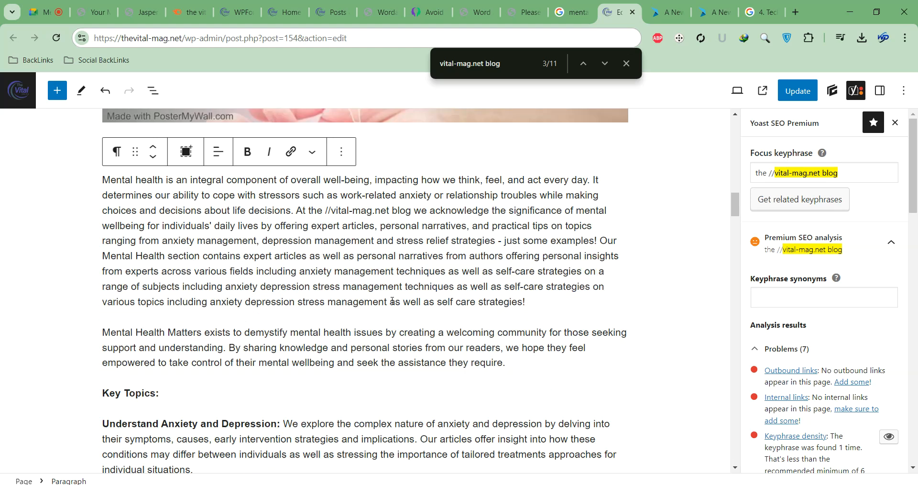
scroll(382, 298, "down", 20)
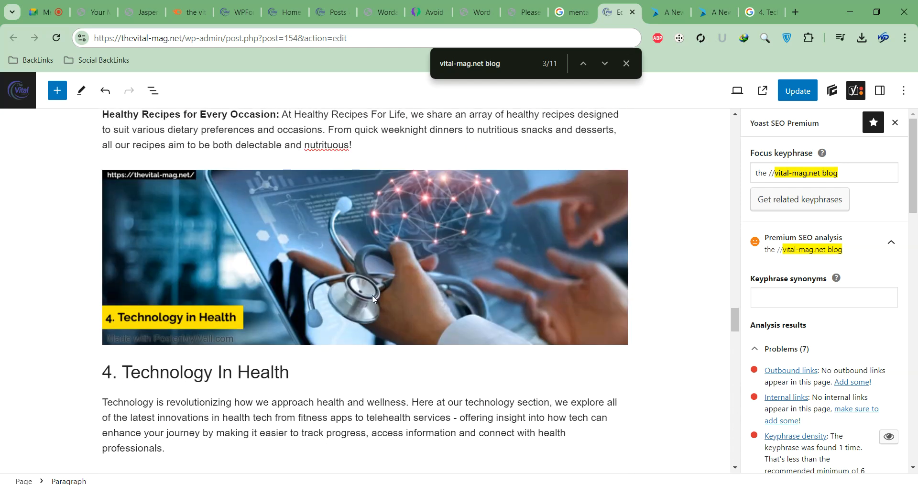
scroll(497, 236, "up", 15)
scroll(499, 238, "up", 10)
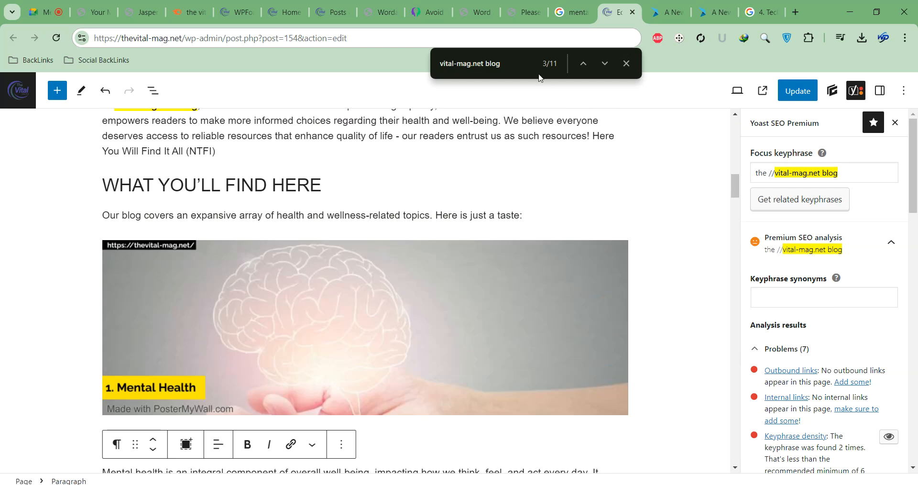
left_click_drag(486, 63, 414, 56)
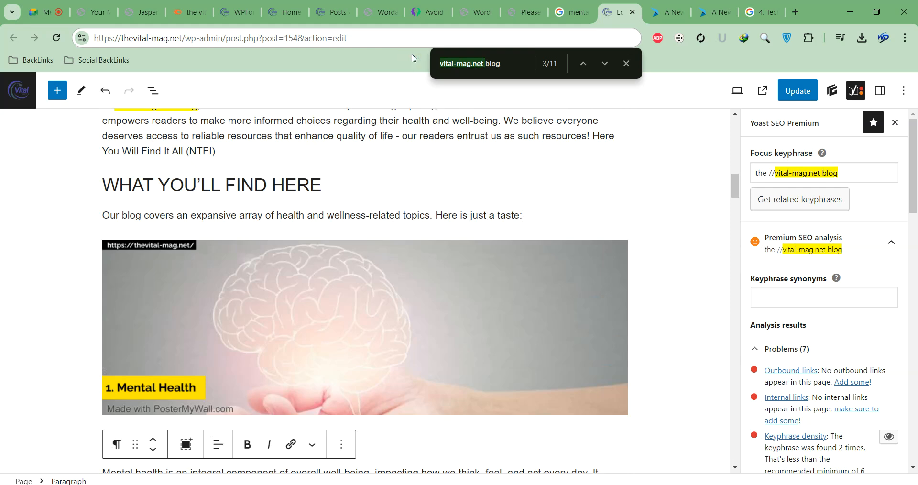
key("BackSpace")
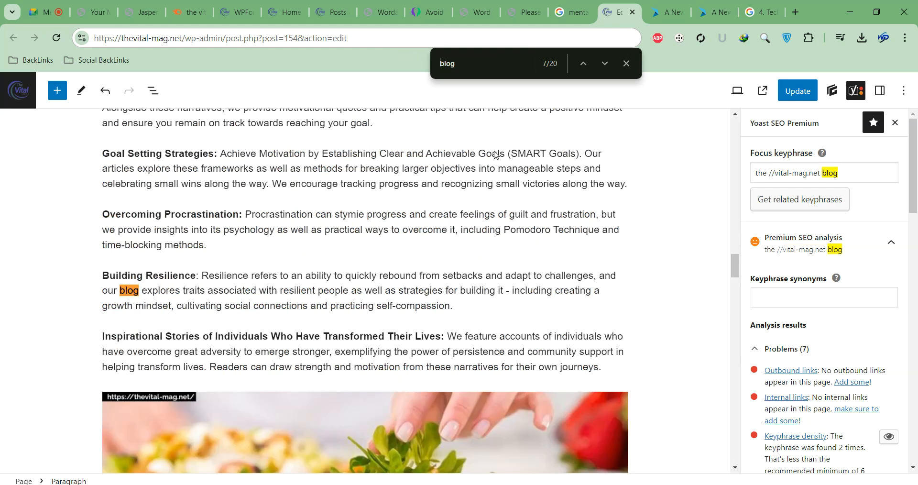
Replace "Vital-Mag.net Blog" in the "OUR MISSION" paragraph with the focus keyphrase "the //vital-mag.net blog"
scroll(478, 143, "up", 15)
scroll(464, 161, "up", 10)
scroll(457, 177, "down", 6)
scroll(446, 195, "up", 2)
scroll(446, 195, "up", 5)
scroll(382, 220, "down", 4)
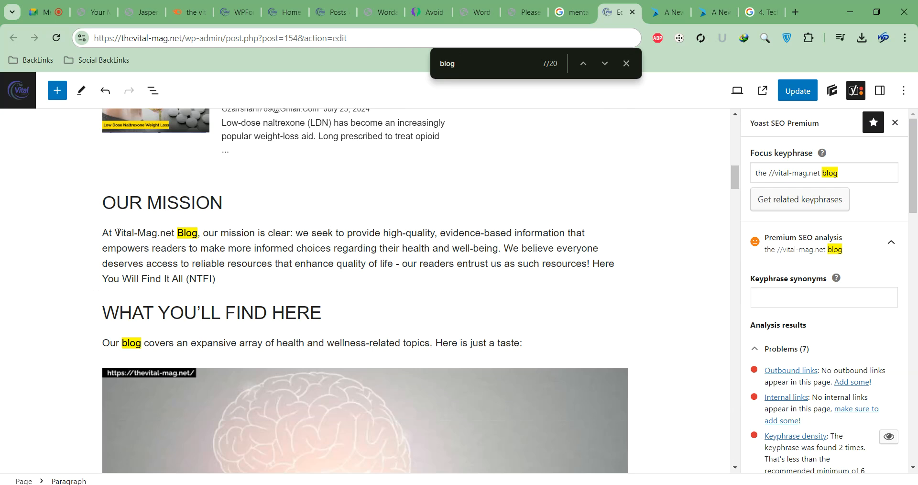
left_click_drag(116, 234, 198, 235)
key("ctrl+v")
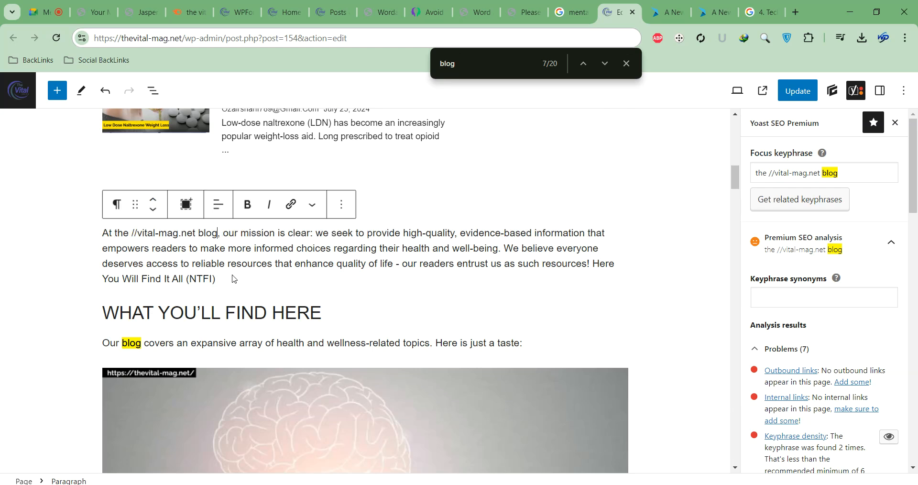
Look through the highlighted "blog" mentions from the "1. Mental Health" section down to the "JOIN OUR COMMUNITY" heading
scroll(287, 260, "down", 10)
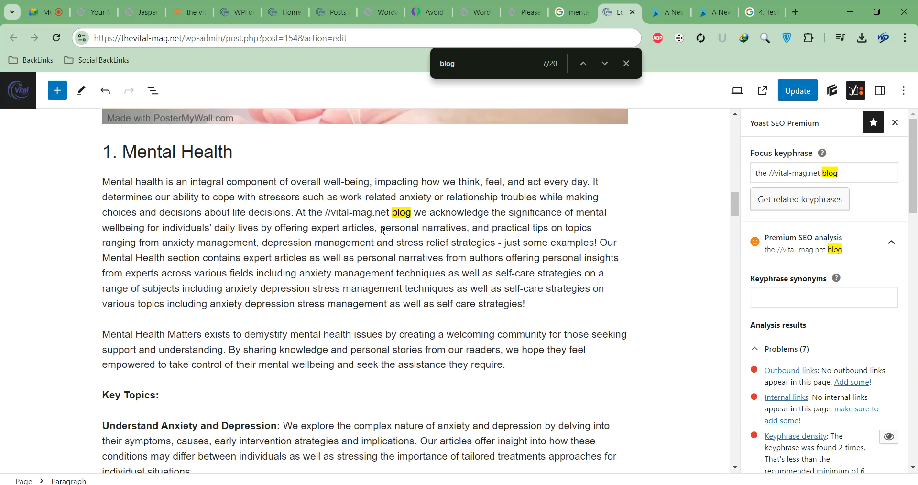
scroll(337, 215, "down", 8)
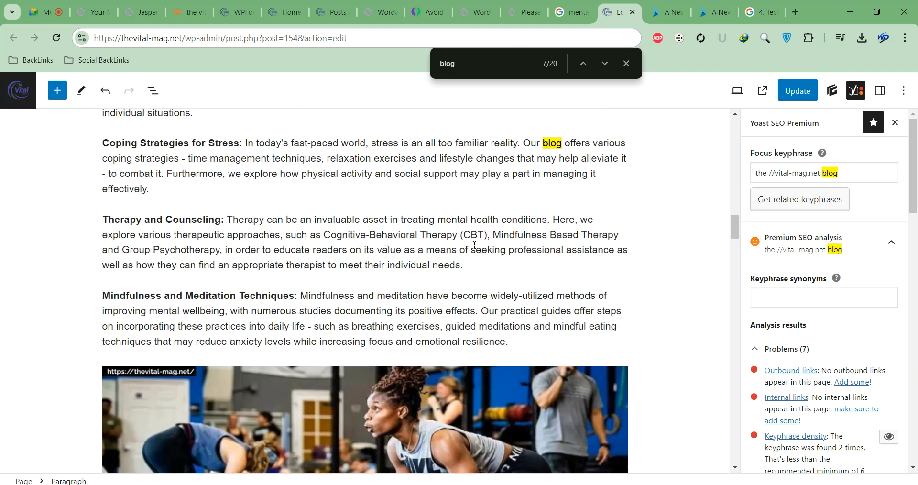
scroll(521, 257, "down", 10)
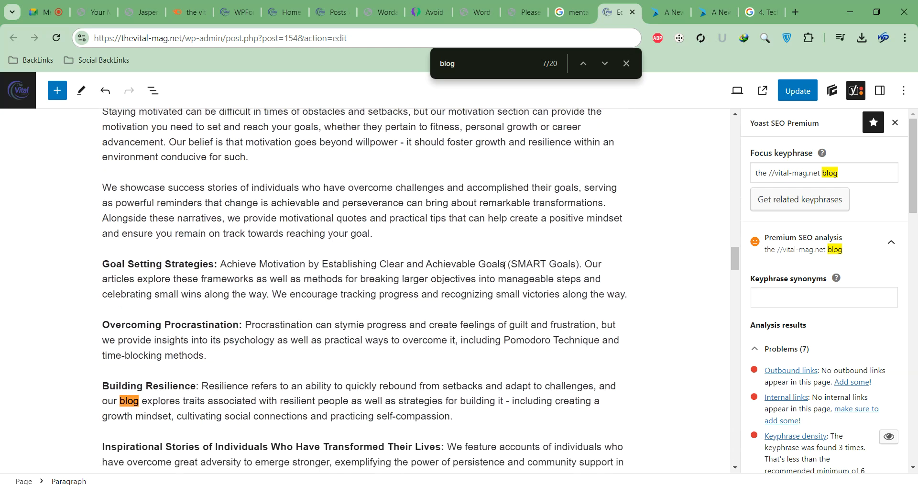
scroll(496, 276, "down", 12)
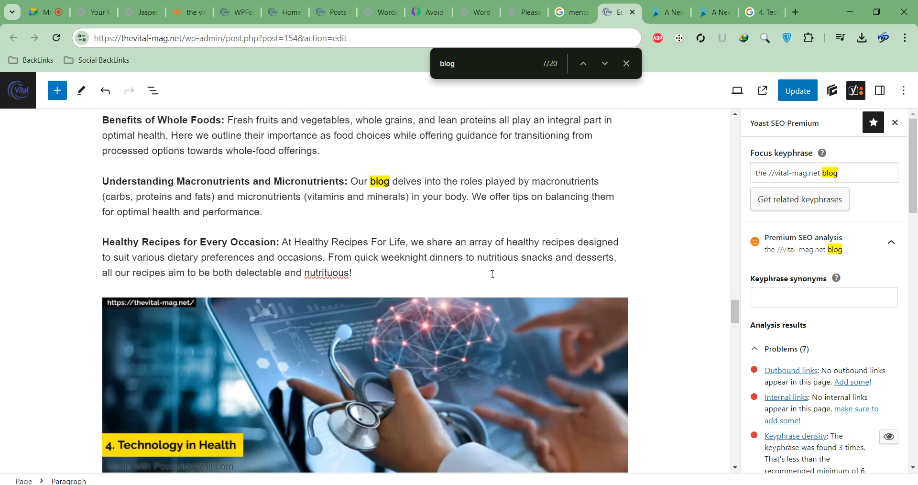
scroll(493, 274, "down", 3)
scroll(492, 274, "down", 5)
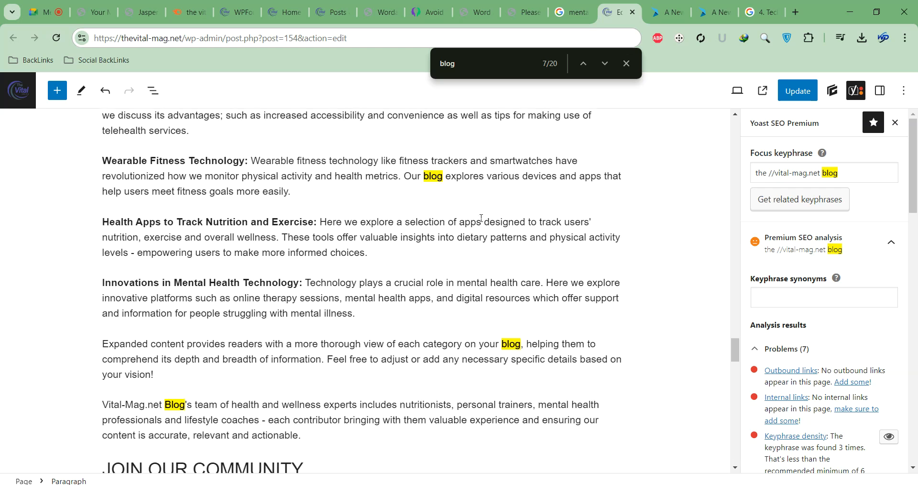
scroll(491, 277, "up", 20)
Search the page for "vital" and replace "Vital-Mag.net Blog's" in the expert team paragraph above "JOIN OUR COMMUNITY" with "the //vital-mag.net blog"
double_click(440, 63)
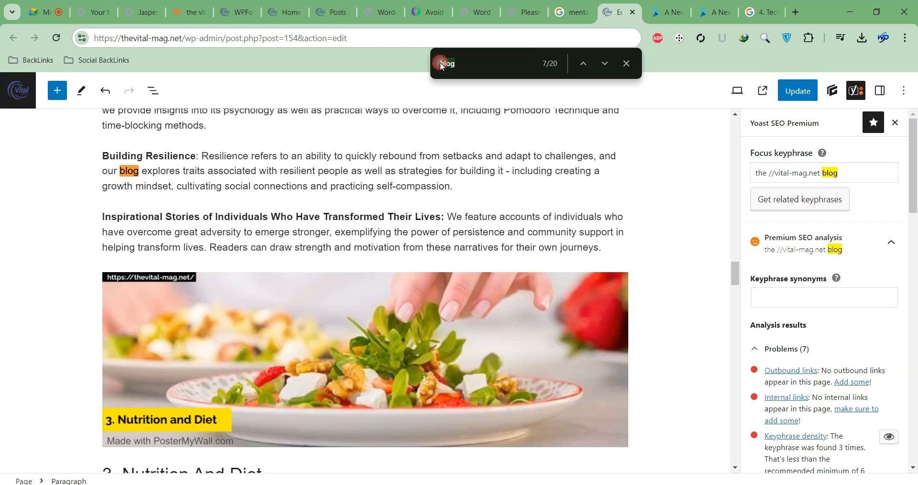
type("vi")
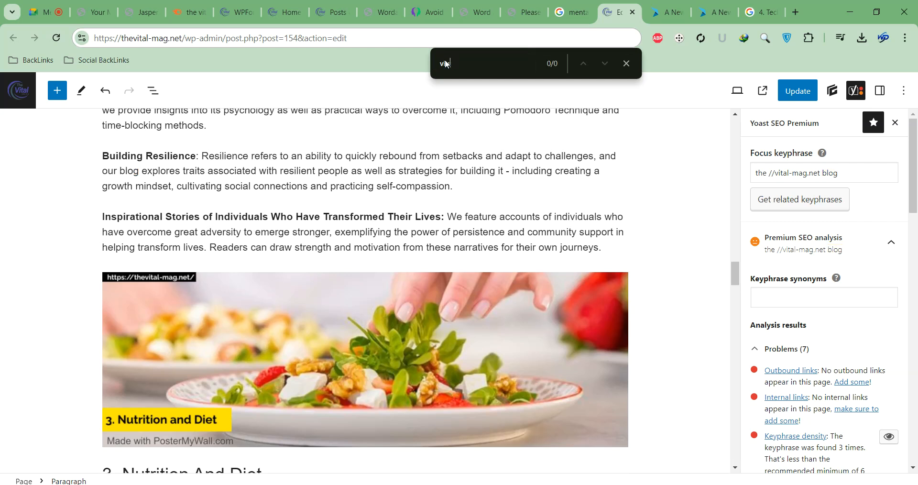
type("attal")
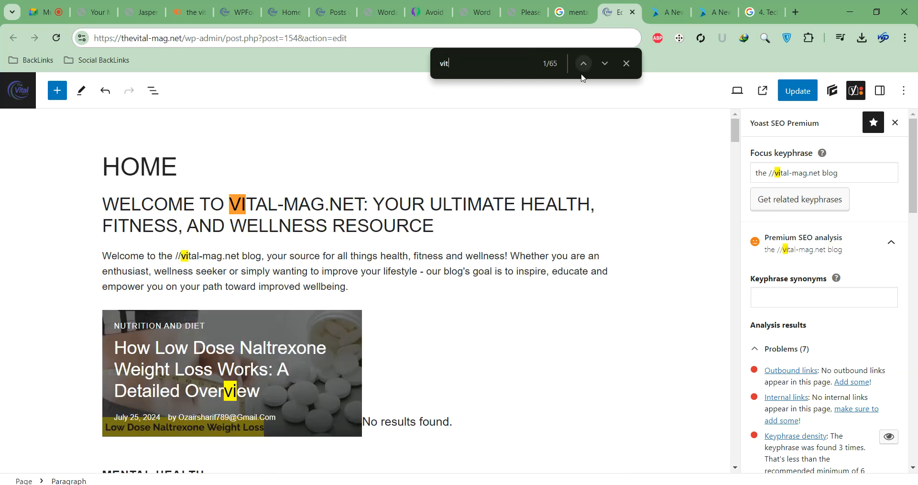
scroll(317, 208, "down", 15)
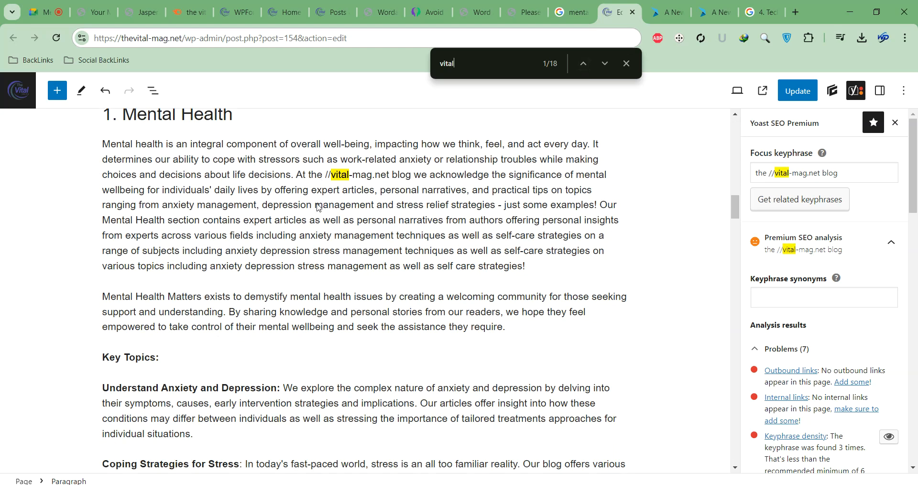
scroll(344, 190, "down", 12)
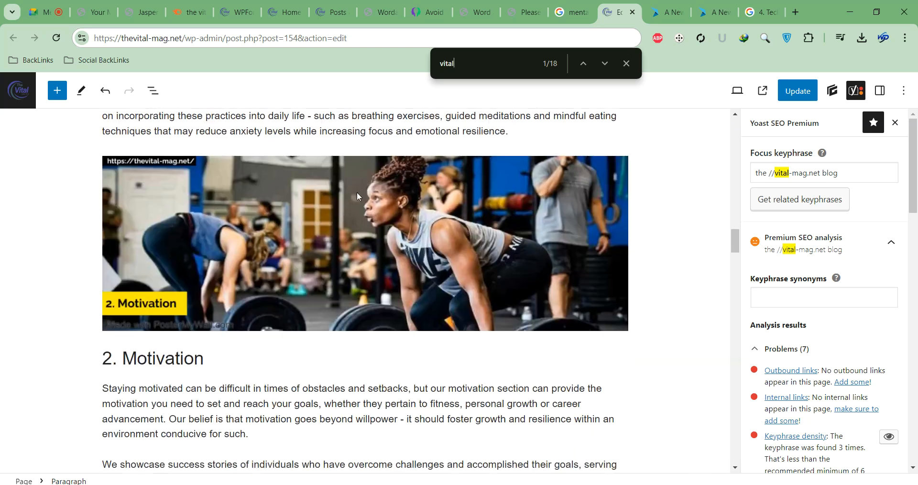
scroll(356, 196, "down", 8)
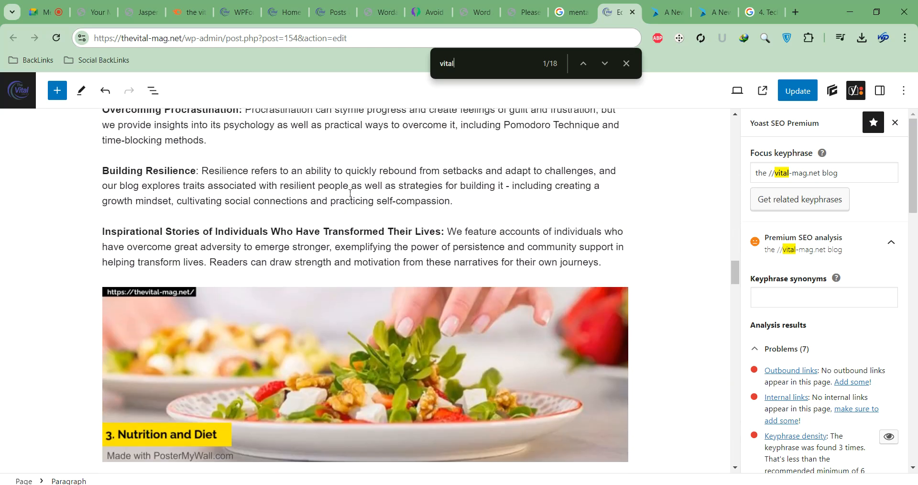
scroll(349, 195, "down", 7)
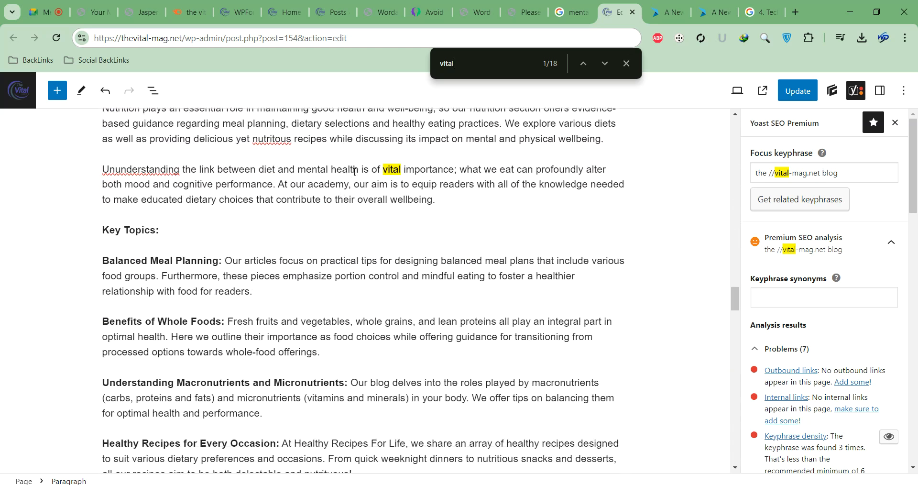
scroll(231, 184, "down", 10)
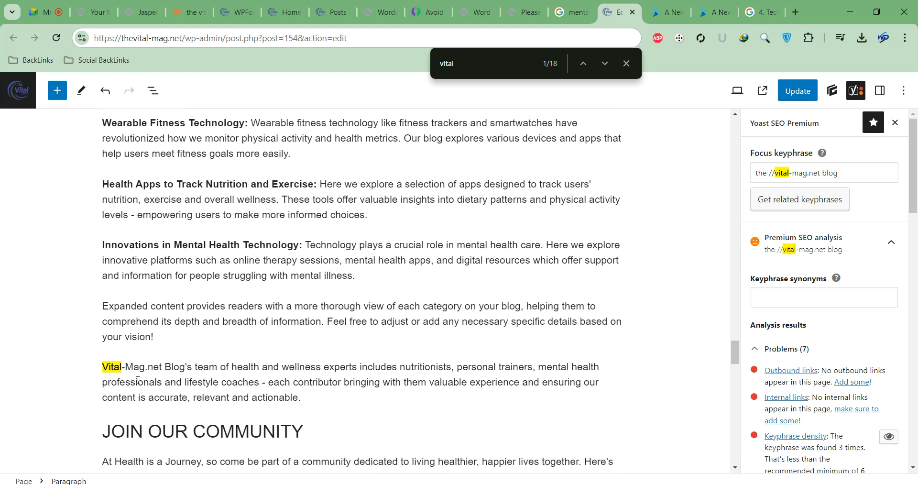
left_click_drag(103, 366, 191, 363)
type("the //vital-mag.net blog")
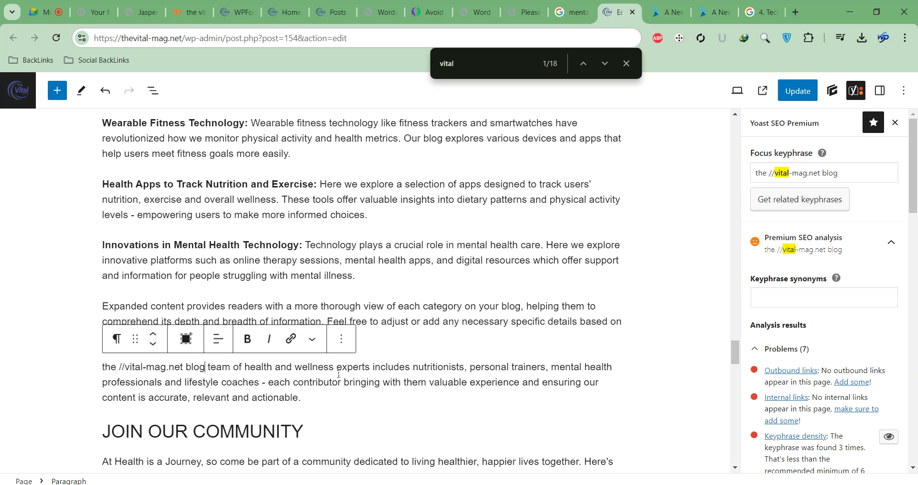
Replace the blog name in the "Here at" paragraph between the "UPCOMING FEATURES" and "CONCLUSION" sections with "the //vital-mag.net blog"
scroll(430, 330, "down", 8)
scroll(430, 329, "down", 5)
left_click_drag(142, 290, 218, 291)
type("the //vital-mag.net blog")
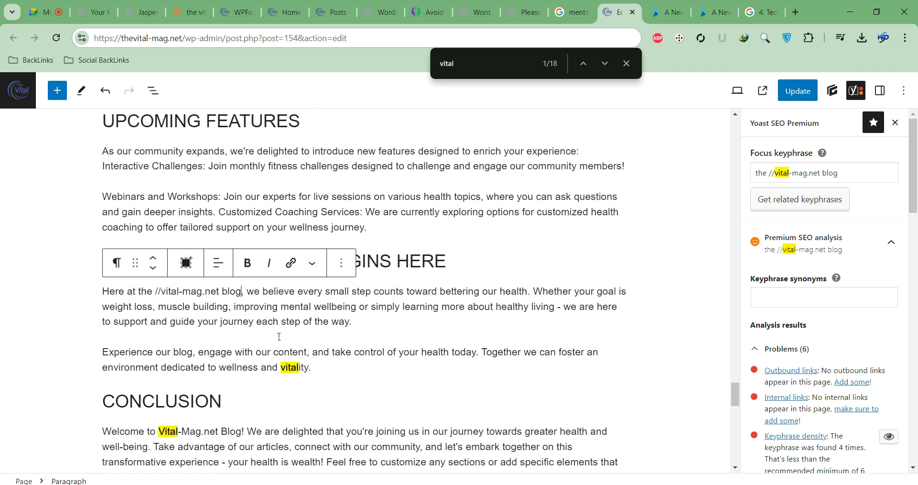
scroll(183, 268, "down", 4)
left_click_drag(162, 252, 242, 252)
left_click(243, 252)
type("the //vital-mag.net blog")
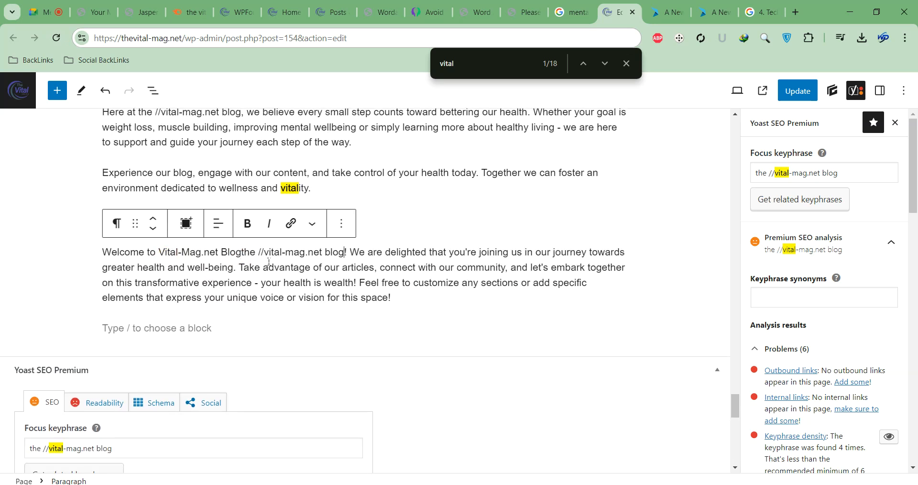
key("ctrl+z")
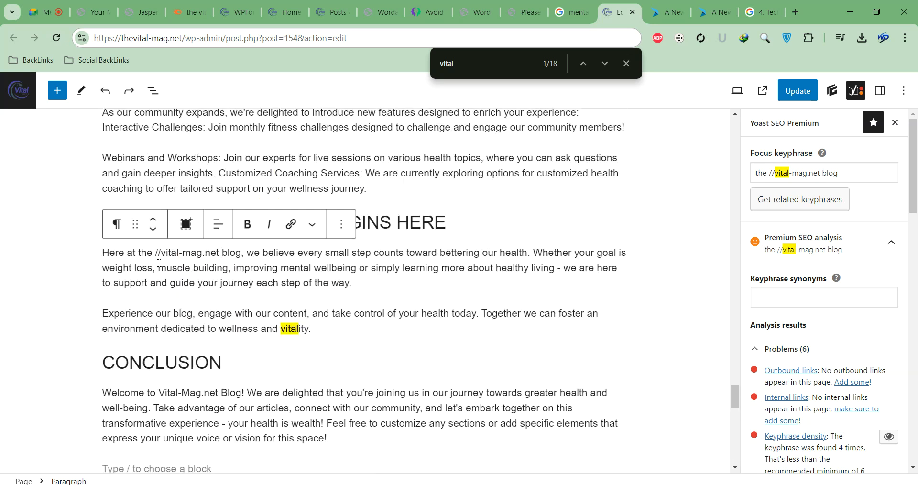
Replace "Vital-Mag.net Blog!" in the opening sentence of the "CONCLUSION" paragraph with "the //vital-mag.net blog."
scroll(191, 308, "down", 6)
scroll(178, 280, "up", 3)
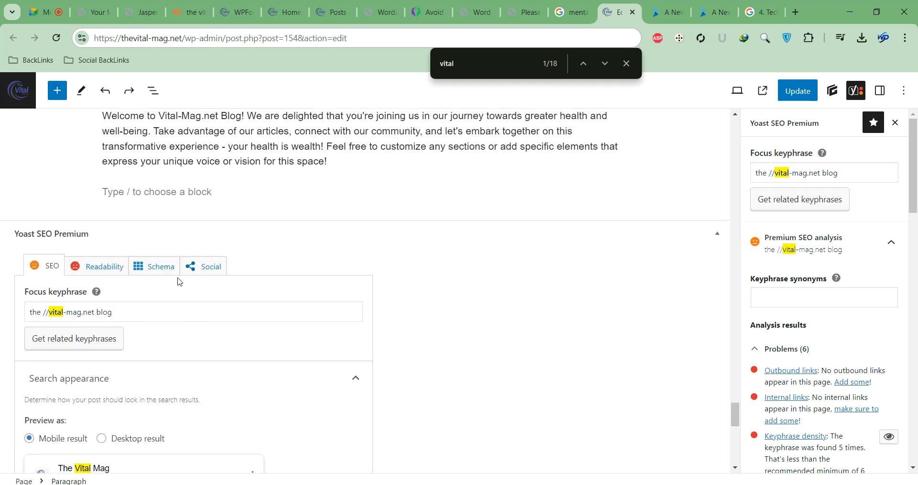
left_click_drag(159, 214, 247, 214)
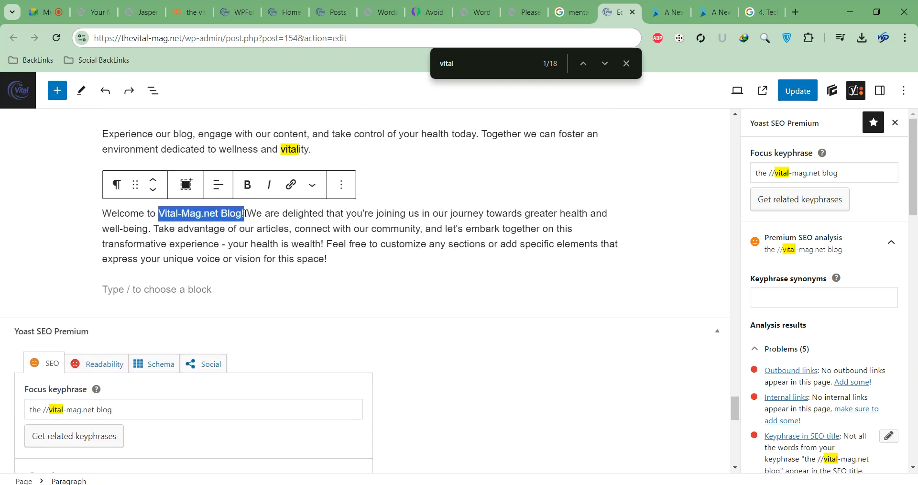
type("the //vital-mag.net blog")
type(".")
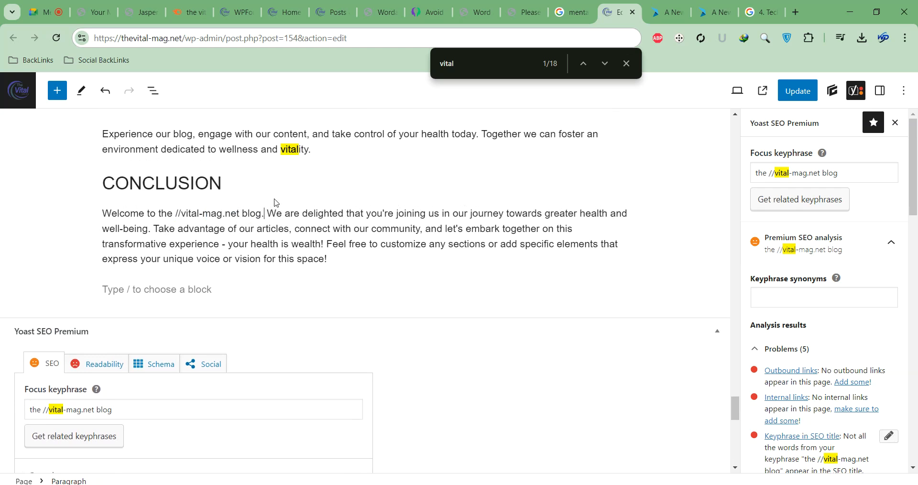
Review the problems listed in the Yoast SEO Premium analysis of the page
scroll(817, 310, "down", 3)
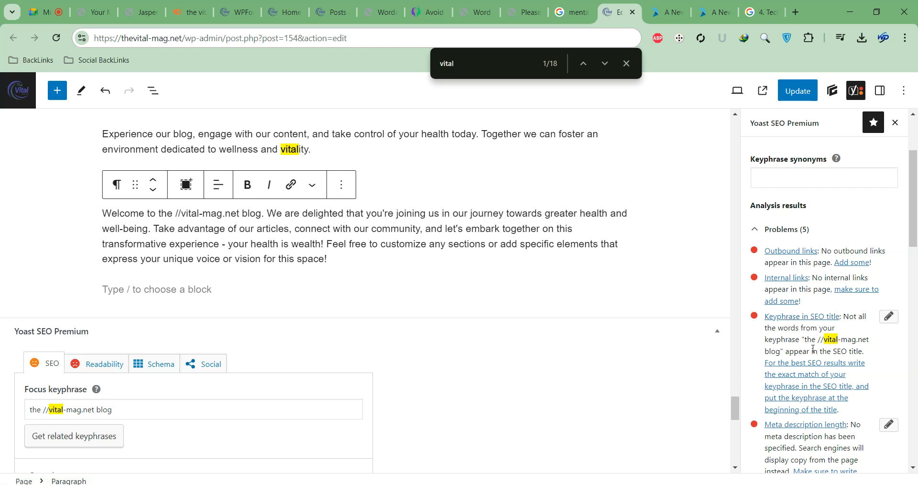
scroll(813, 348, "up", 20)
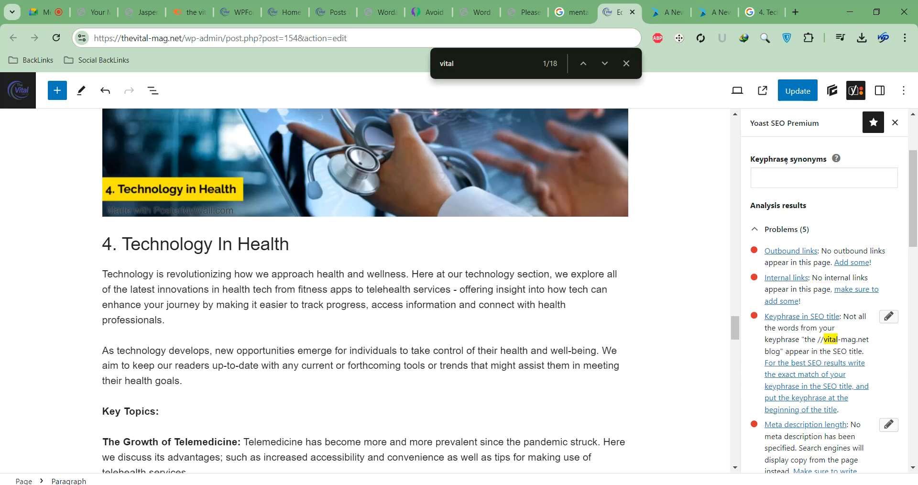
scroll(836, 213, "up", 3)
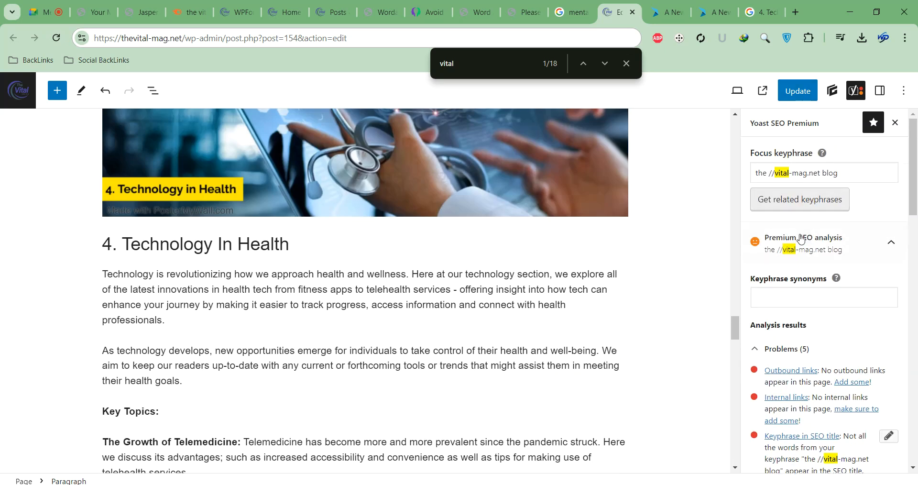
Replace the Site title variable in the page's Yoast SEO title with "the //vital-mag.net blog" after the separator
left_click_drag(738, 322, 709, 454)
scroll(290, 306, "up", 3)
scroll(26, 259, "up", 2)
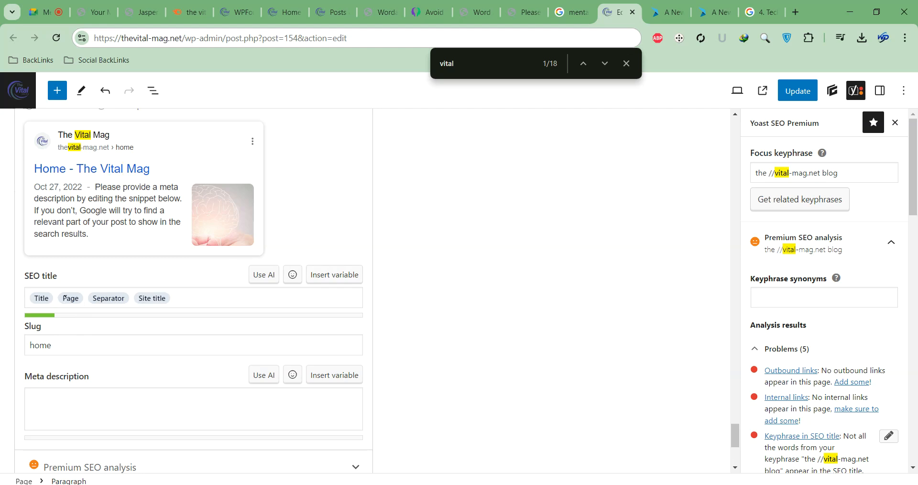
left_click_drag(90, 305, 130, 297)
type("the //vital-mag.net blog")
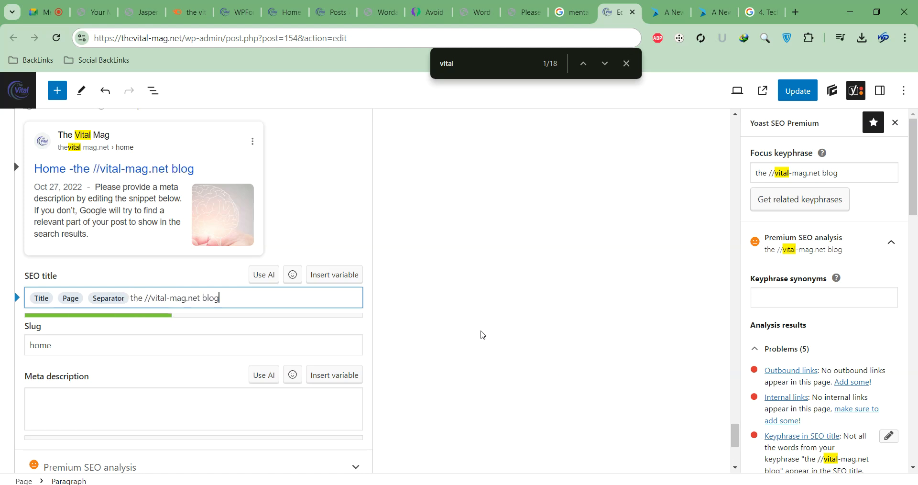
left_click(133, 298)
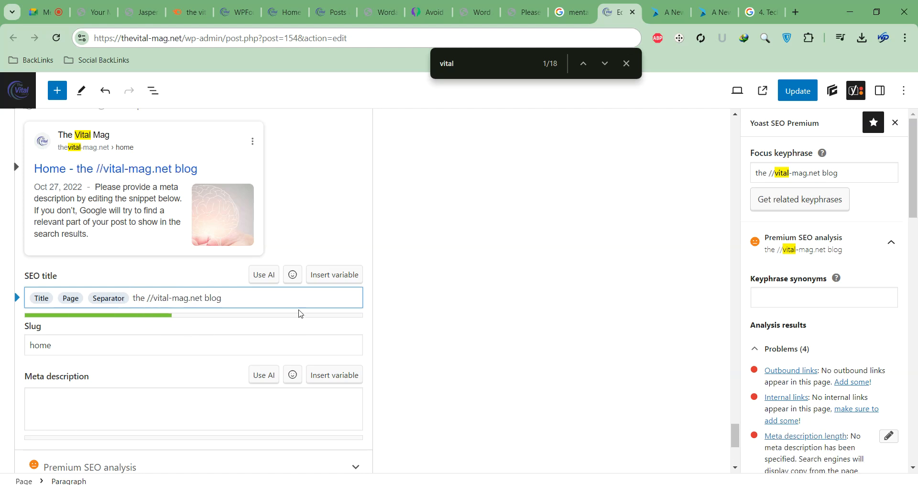
Replace "VITAL-MAG.NET" in the welcome heading at the start of the page with "THE //VITAL-MAG.NET BLOG"
scroll(829, 255, "down", 5)
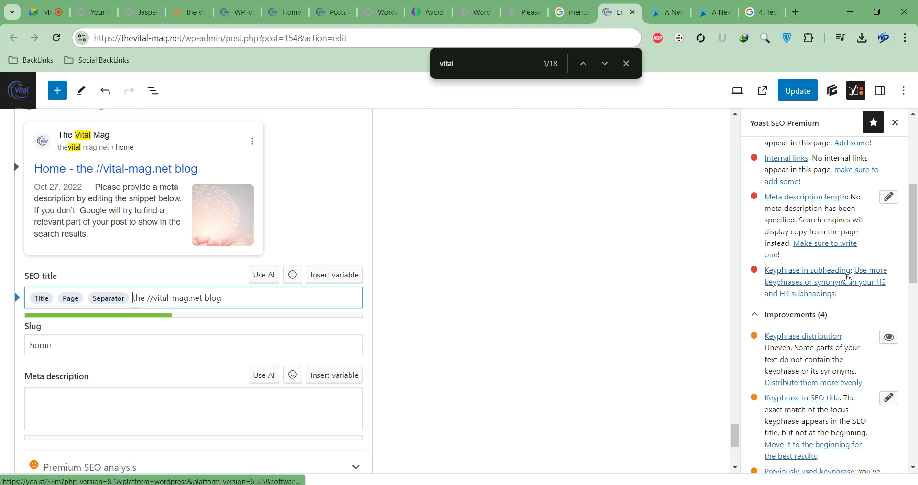
scroll(287, 210, "down", 20)
scroll(271, 196, "up", 15)
scroll(249, 214, "up", 15)
scroll(244, 219, "up", 7)
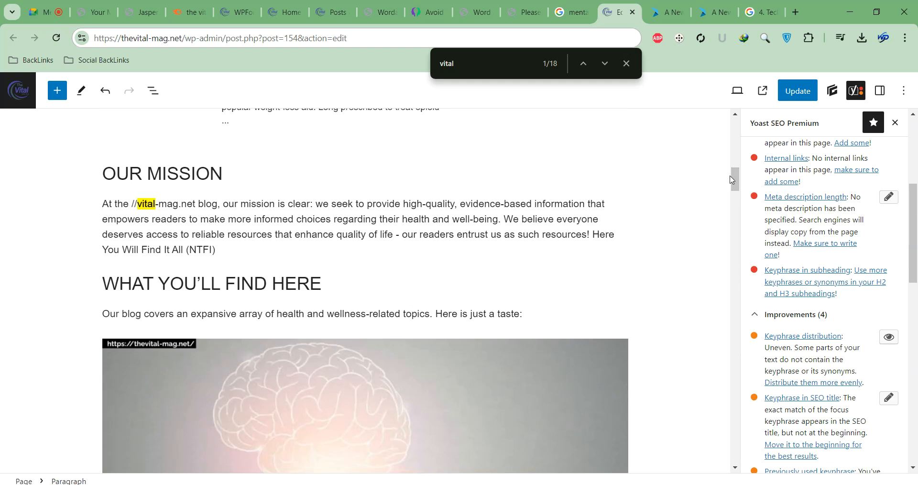
mouse_move(734, 179)
left_mouse_down()
mouse_move(715, 463)
mouse_move(731, 373)
mouse_move(733, 177)
mouse_move(755, 133)
left_mouse_up()
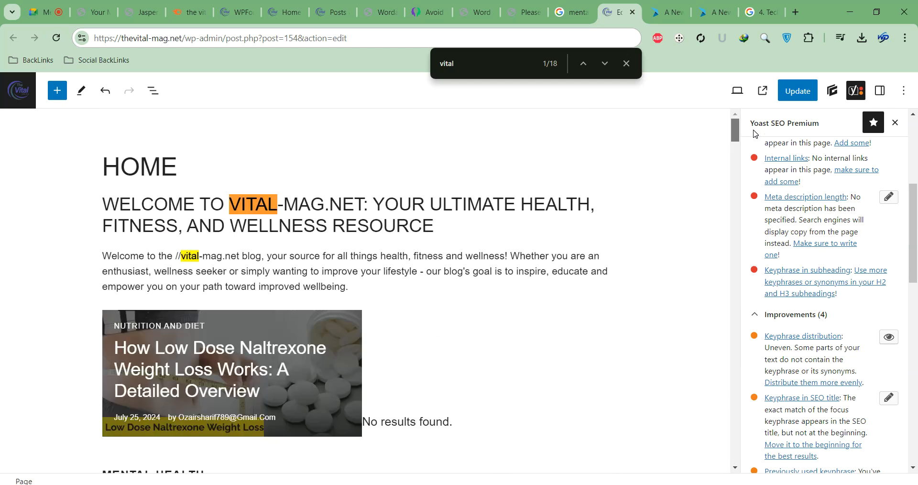
left_click(187, 205)
left_click_drag(230, 203, 370, 207)
type("THE //VITAL-MAG.NET BLOG")
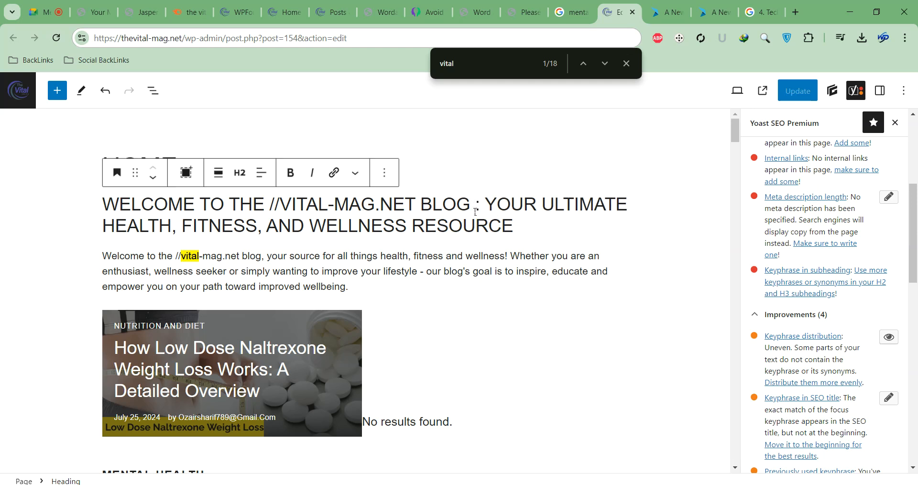
Delete ": YOUR ULTIMATE HEALTH, FITNESS, AND WELLNESS RESOURCE" from the welcome heading
left_click_drag(476, 206, 516, 225)
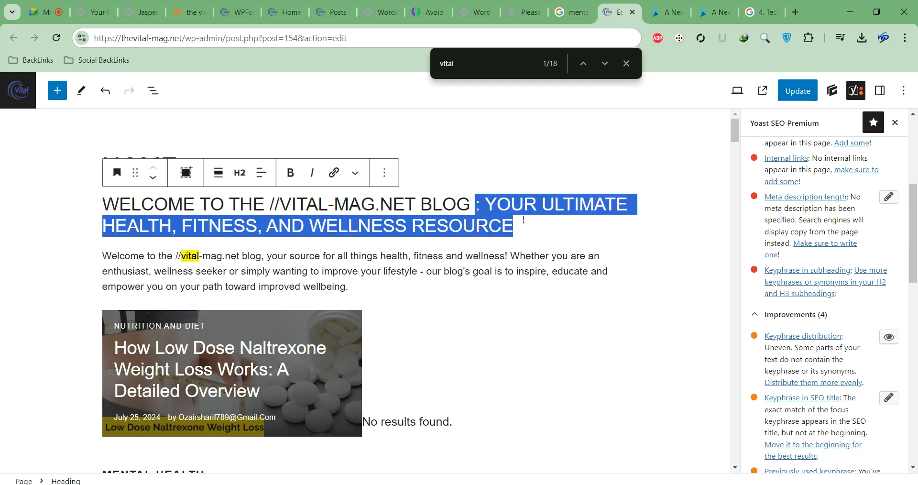
key("BackSpace")
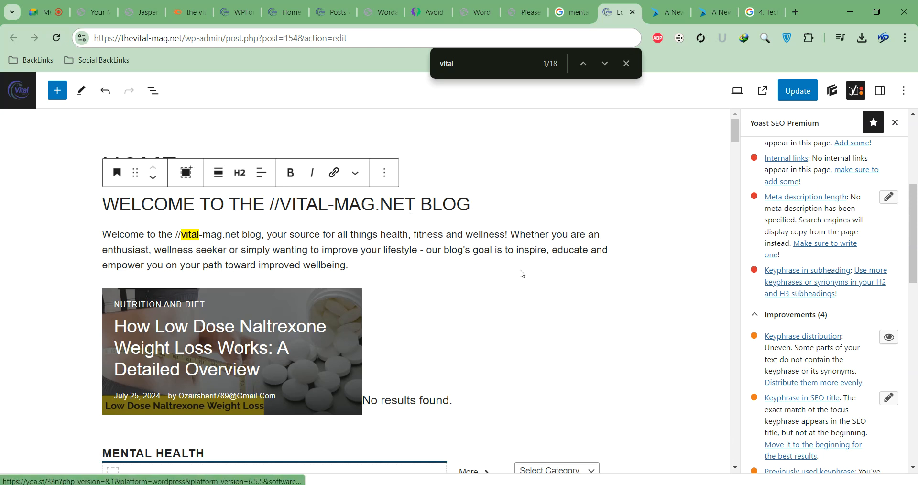
left_click(481, 240)
left_click(417, 206)
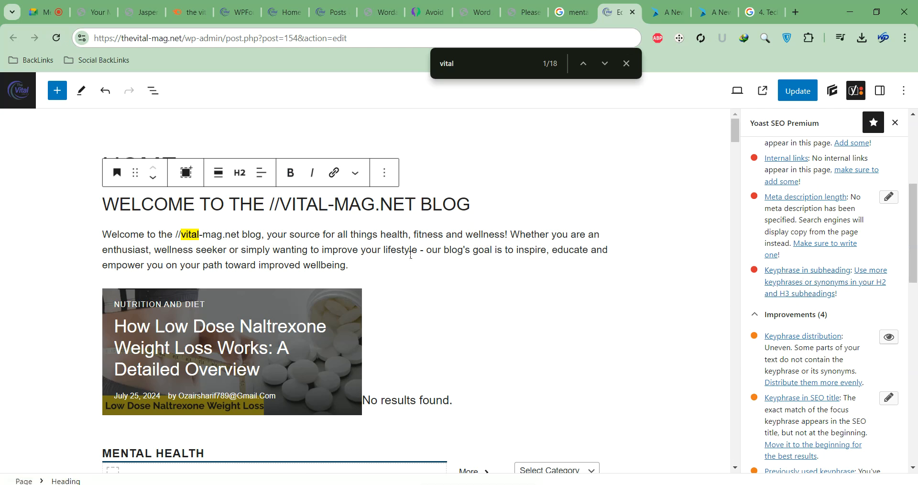
Look through the page's section headings down to "CONCLUSION" and back to "OUR MISSION"
scroll(185, 245, "down", 20)
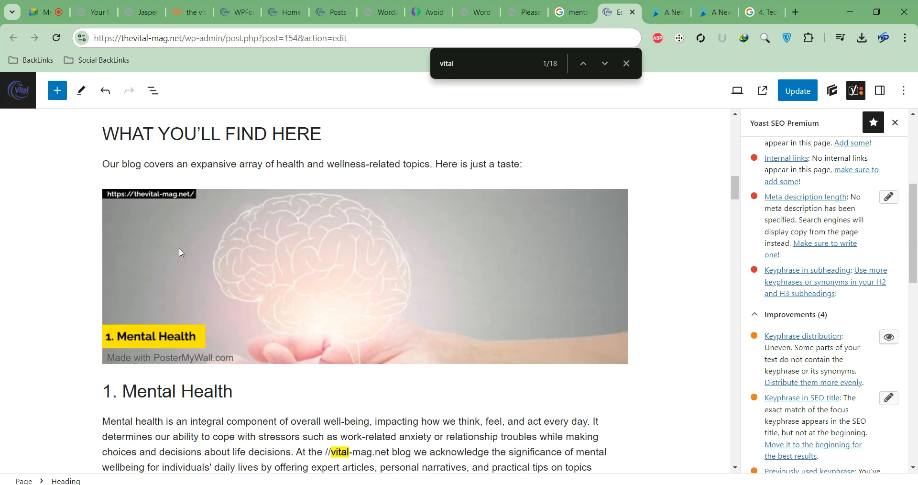
scroll(177, 258, "down", 8)
scroll(191, 263, "down", 5)
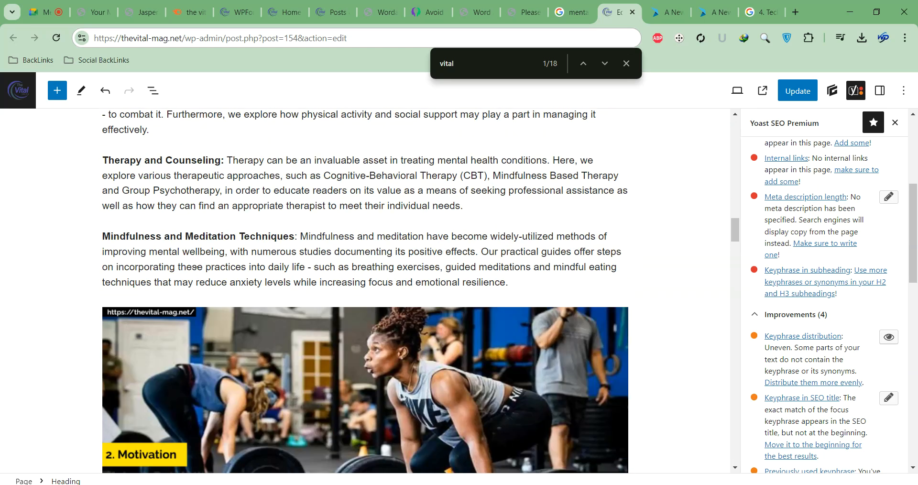
scroll(516, 299, "down", 15)
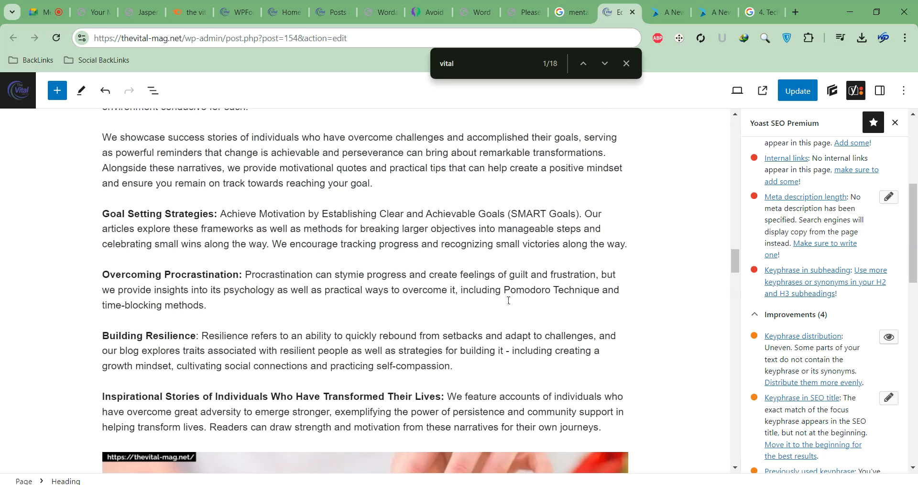
mouse_move(734, 325)
left_mouse_down()
mouse_move(746, 157)
mouse_move(762, 110)
mouse_move(695, 404)
left_mouse_up()
left_click(277, 258)
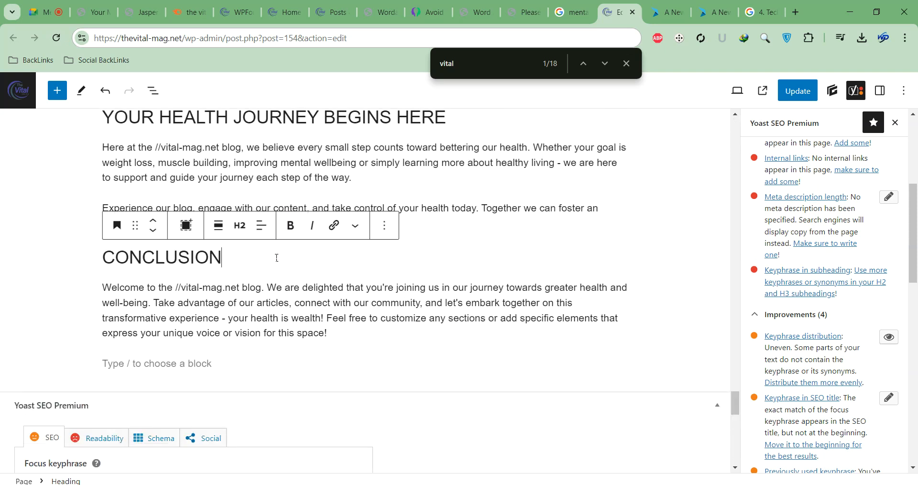
scroll(256, 177, "up", 11)
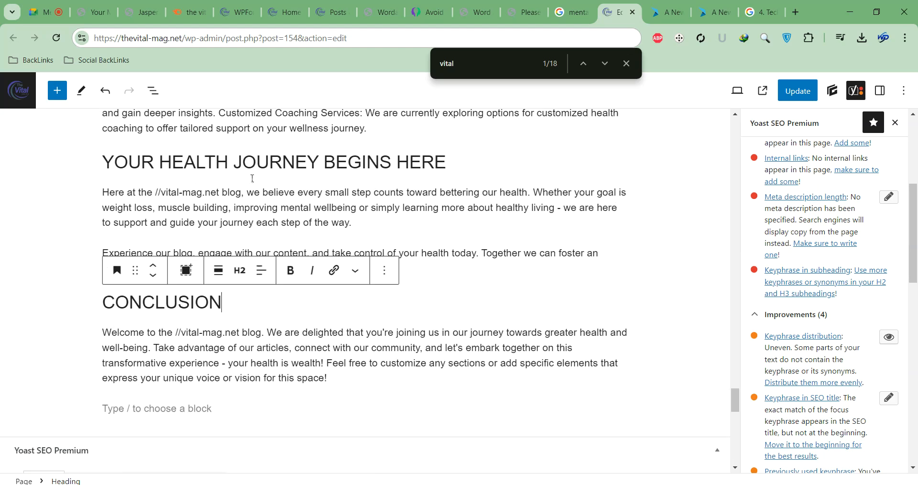
scroll(256, 177, "up", 12)
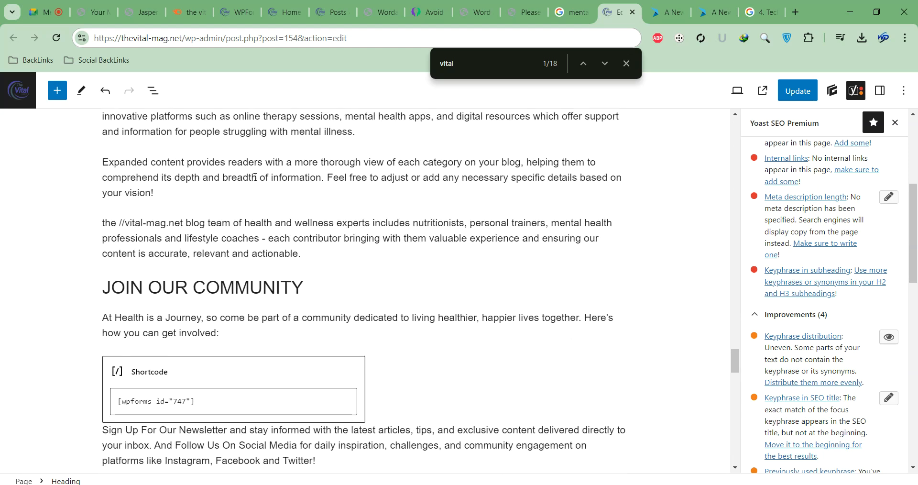
scroll(254, 184, "up", 15)
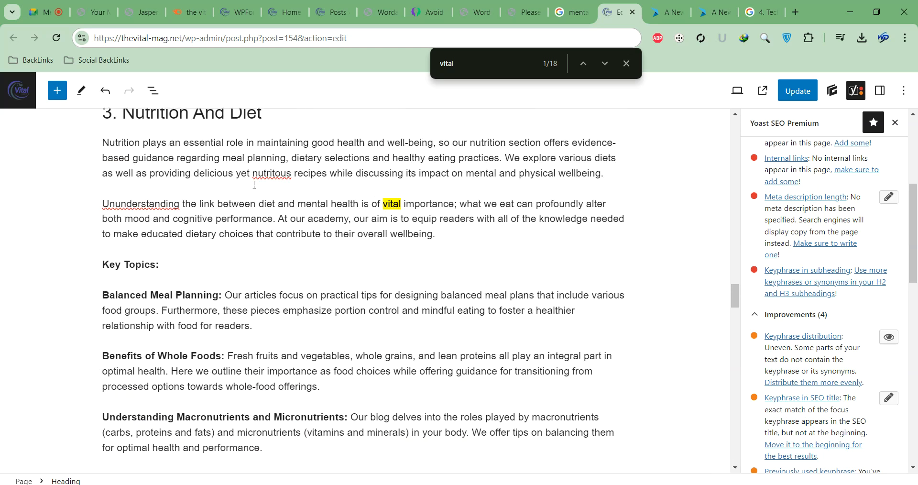
scroll(255, 185, "up", 15)
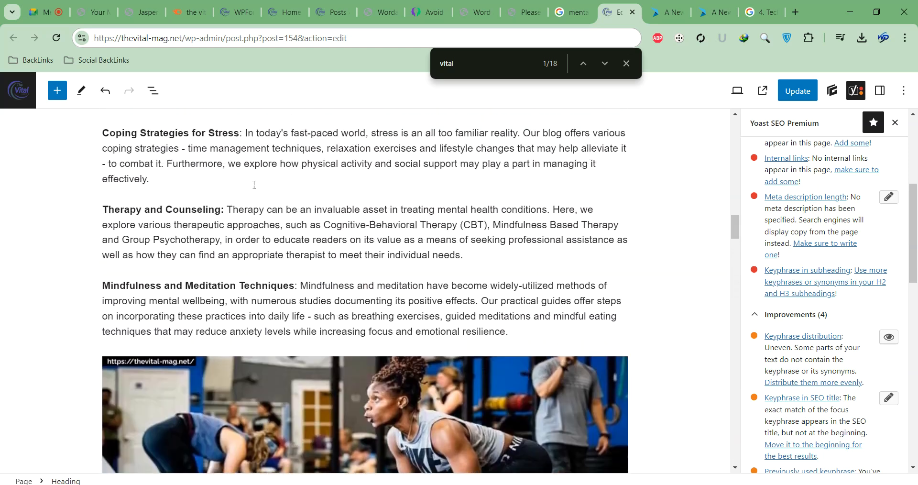
scroll(254, 185, "up", 10)
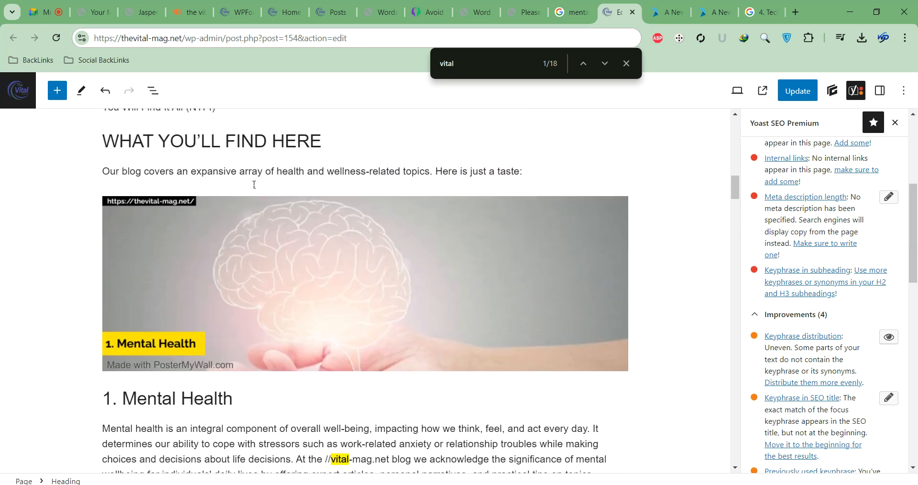
scroll(254, 184, "up", 3)
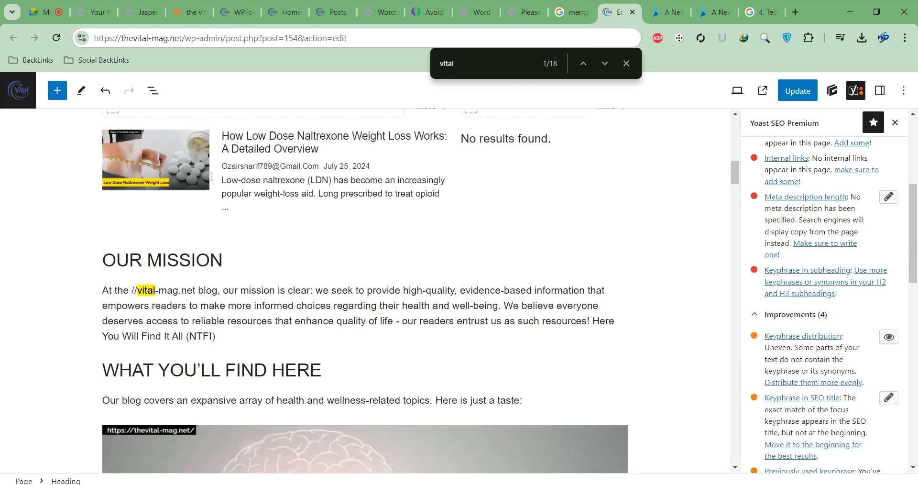
Extend the "OUR MISSION" heading with "OF THE //VITAL-MAG.NET BLOG"
left_click(231, 262)
type("OF")
type("THE //VITAL-MAG.NET BLOG")
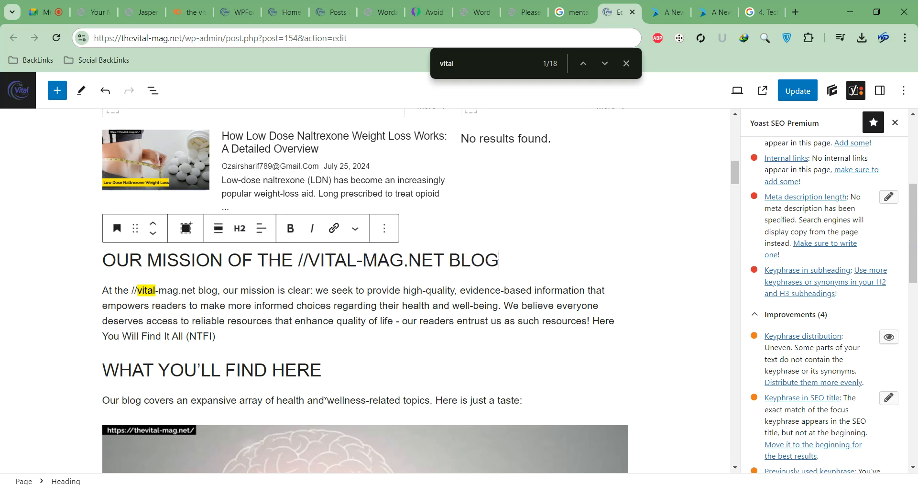
left_click(567, 304)
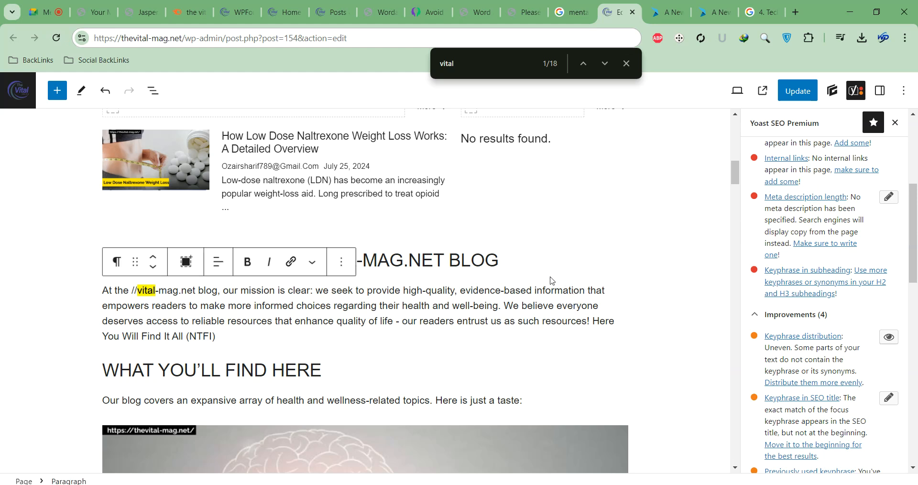
left_click(430, 249)
left_click(402, 295)
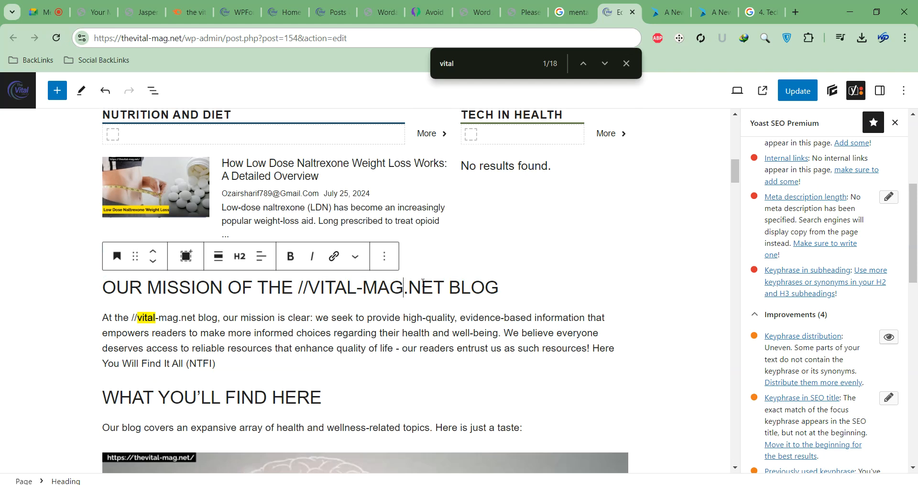
Search Google for "NTFI" from the mission paragraph and open the NTFI.INFO result
scroll(774, 215, "up", 3)
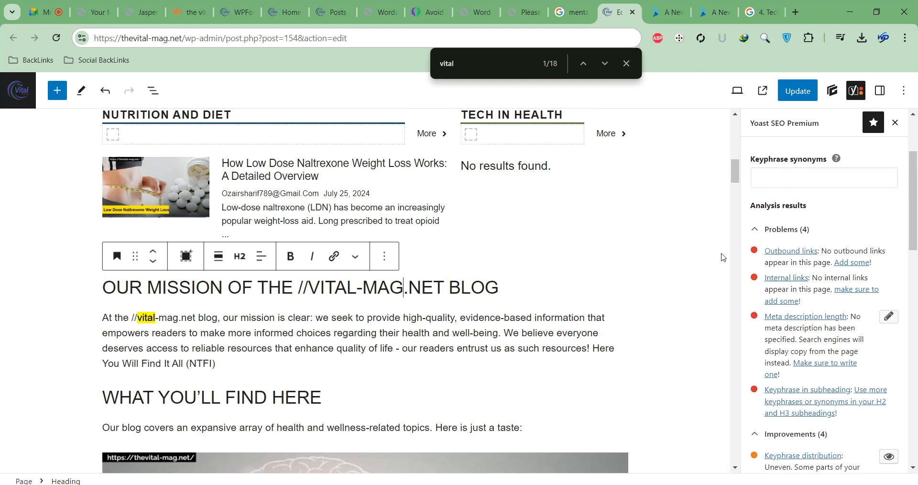
mouse_move(734, 171)
left_mouse_down()
mouse_move(697, 423)
mouse_move(717, 384)
mouse_move(714, 393)
mouse_move(703, 249)
mouse_move(726, 175)
left_mouse_up()
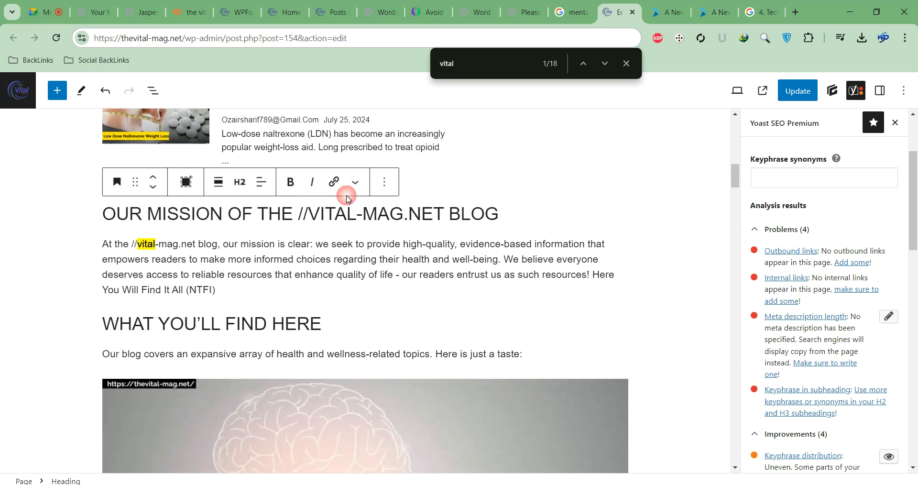
left_click_drag(191, 291, 216, 290)
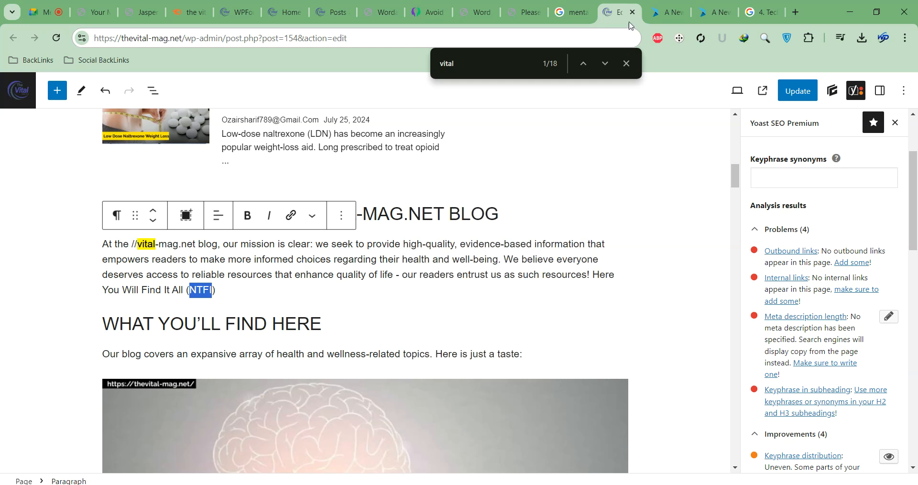
left_click(766, 19)
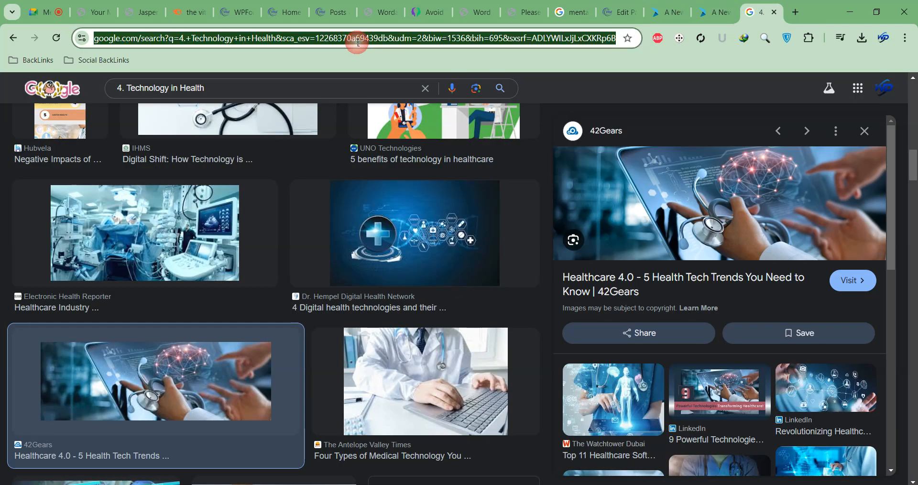
left_click(381, 37)
type("NTFI")
key("Return")
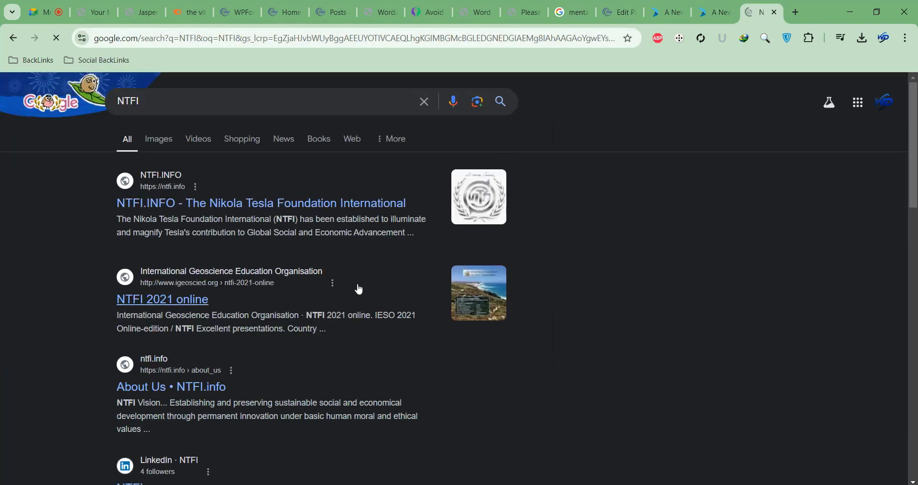
left_click(249, 207)
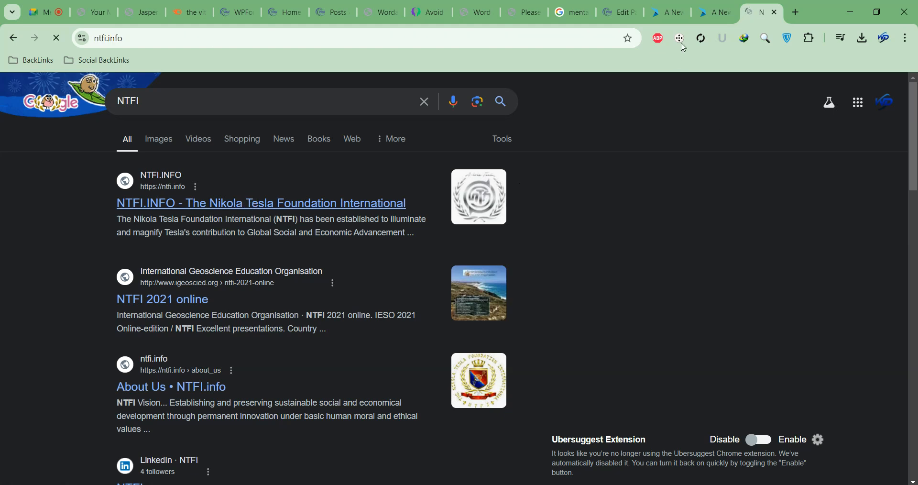
Look through the ntfi.info home page and reload the site
left_click(569, 14)
left_click(618, 12)
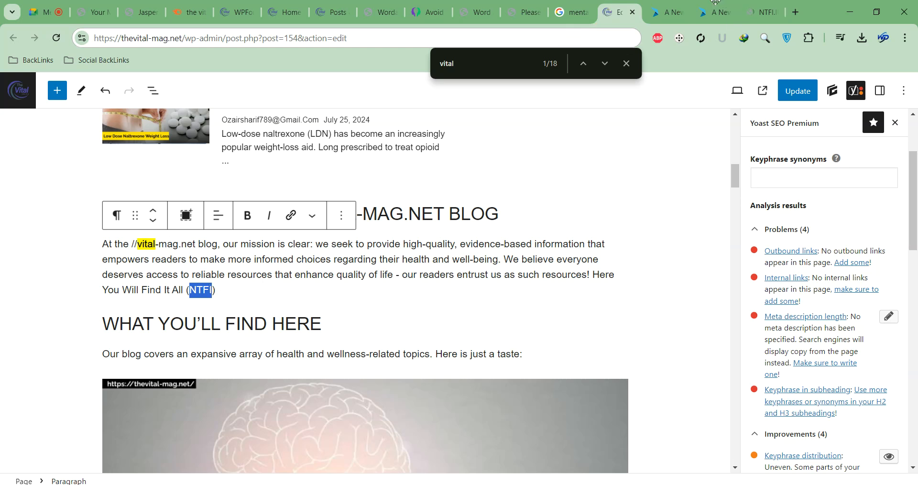
left_click(762, 12)
scroll(512, 225, "down", 9)
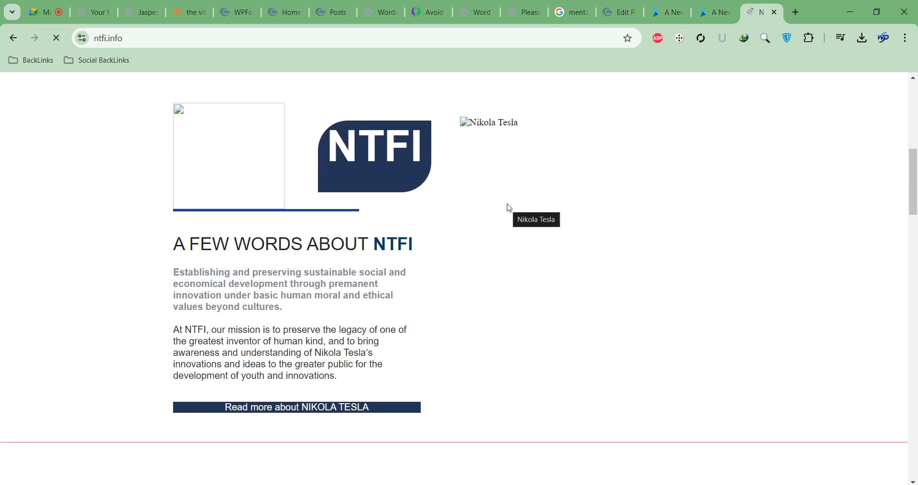
scroll(500, 213, "down", 10)
left_click(57, 39)
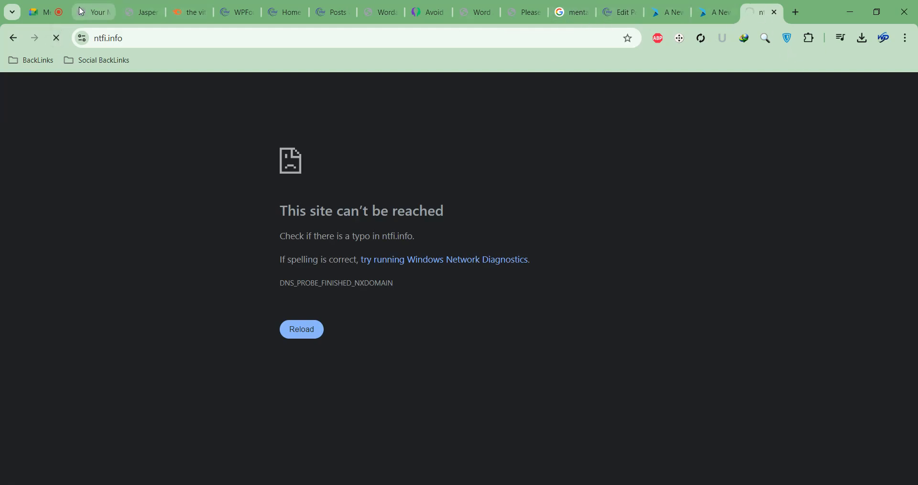
Check the Google Meet call and the ntfi.info page, and return to the WordPress page editor
left_click(43, 12)
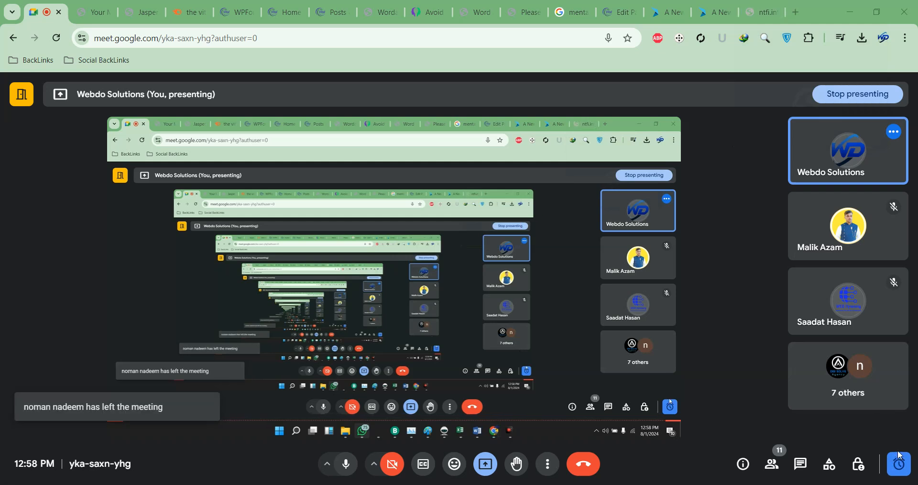
left_click(754, 14)
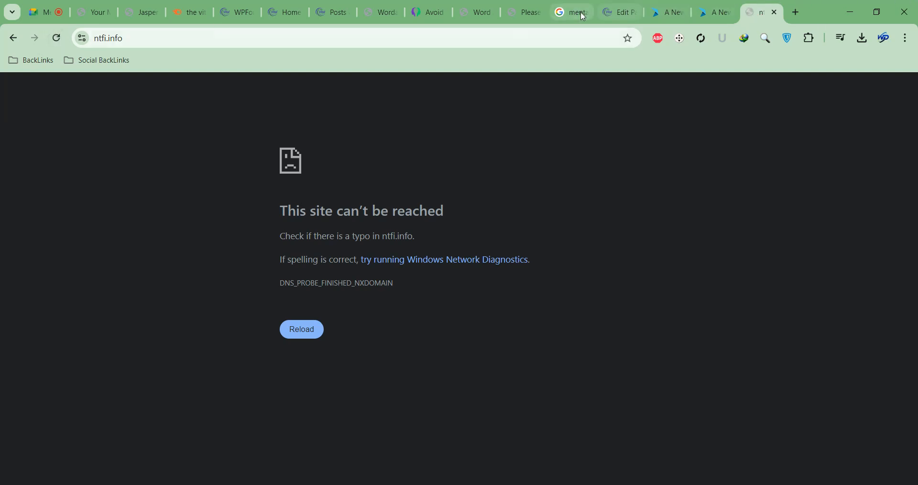
left_click(614, 10)
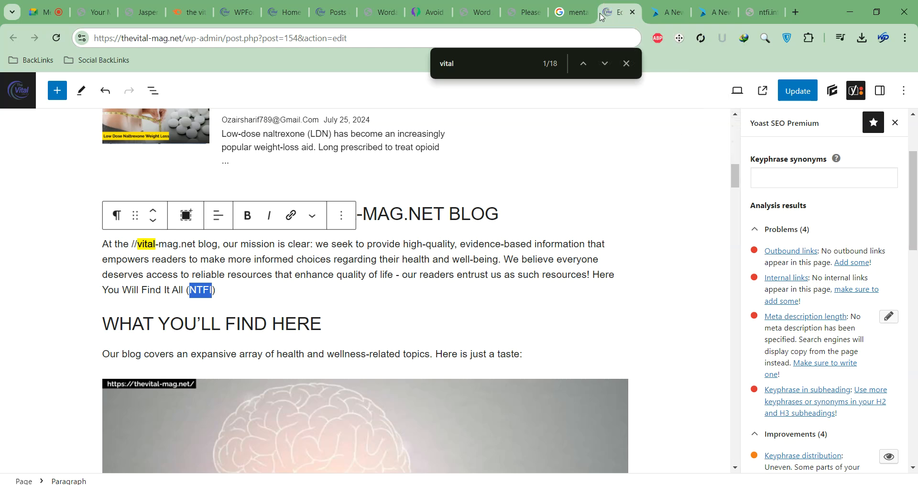
left_click(572, 12)
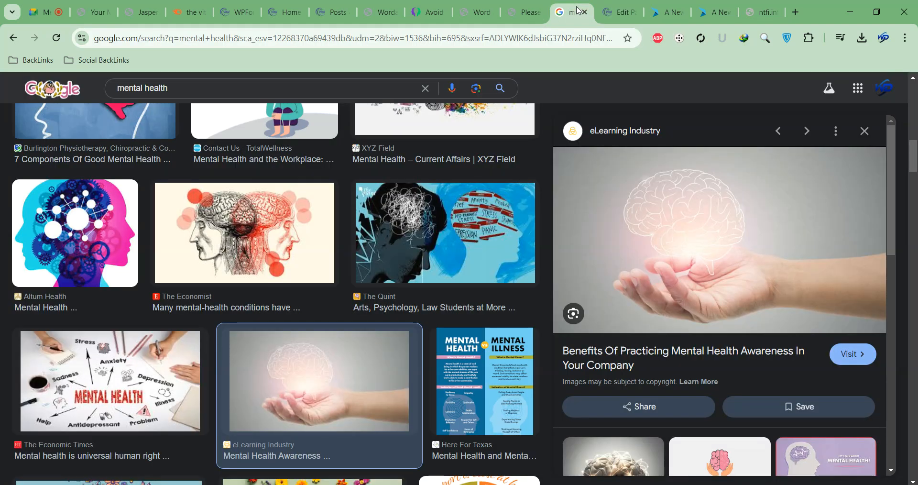
left_click(510, 14)
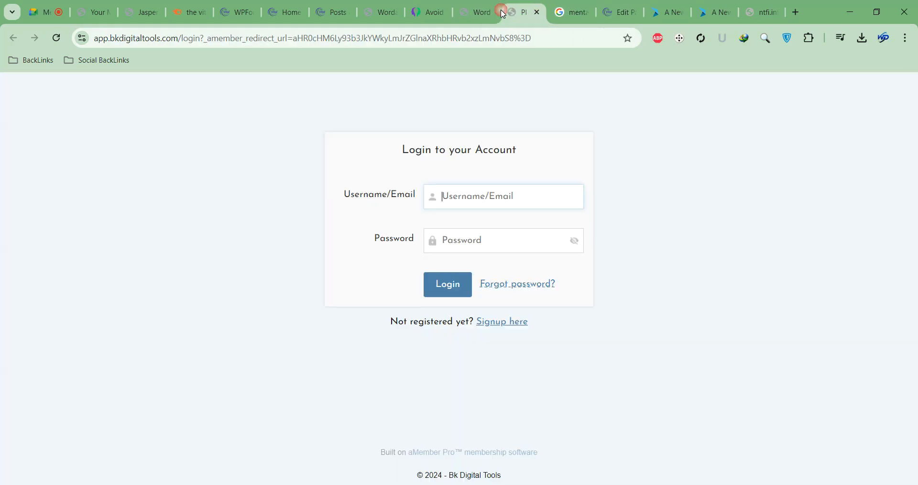
left_click(571, 12)
left_click(617, 12)
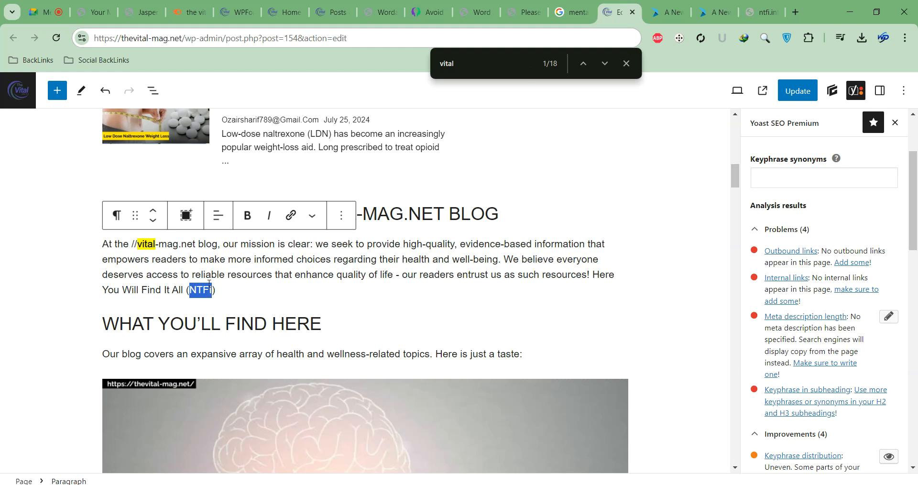
Review the page content from the mission paragraph down to the "4. Technology In Health" section, dismissing the chat notifications
scroll(321, 286, "down", 5)
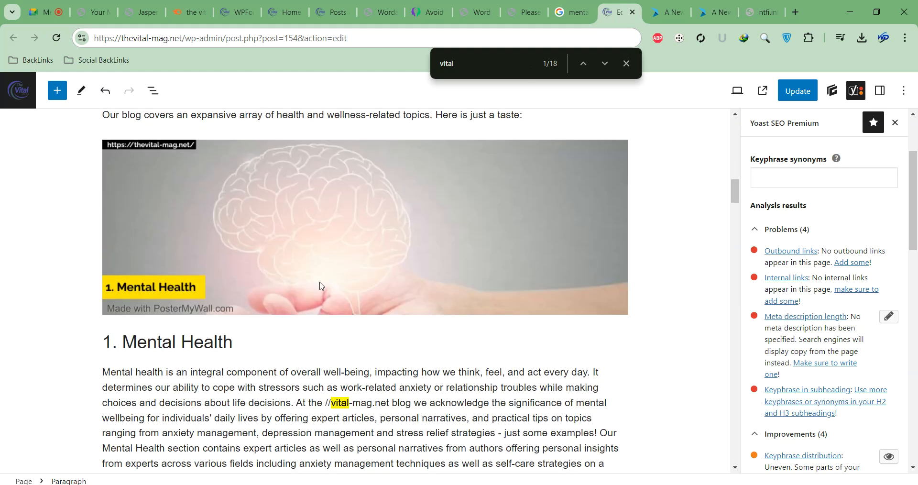
scroll(321, 286, "up", 5)
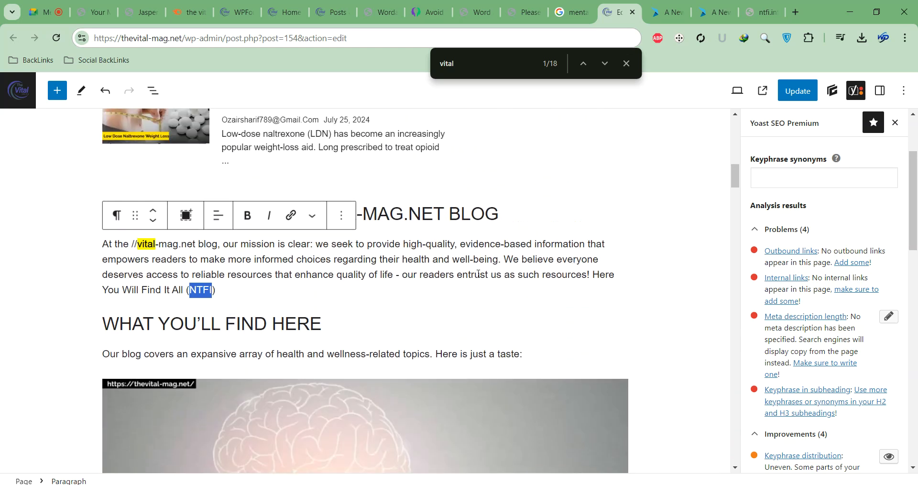
scroll(228, 290, "down", 12)
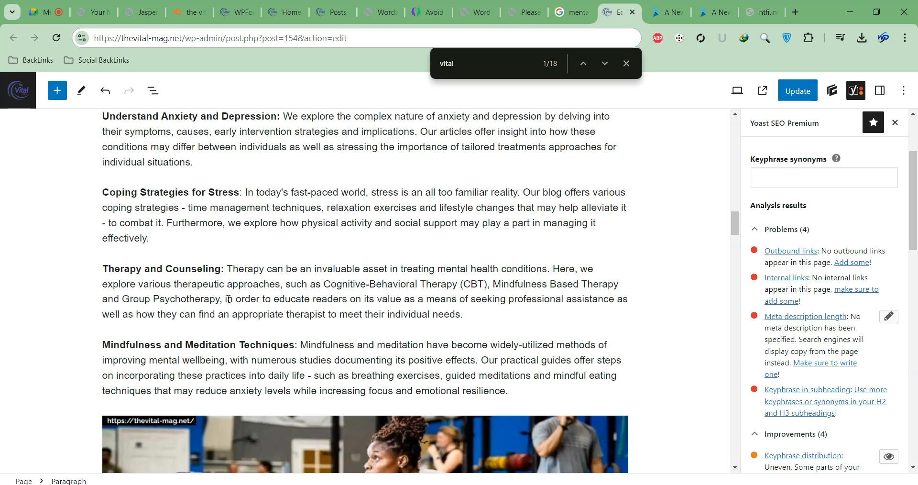
scroll(228, 300, "down", 6)
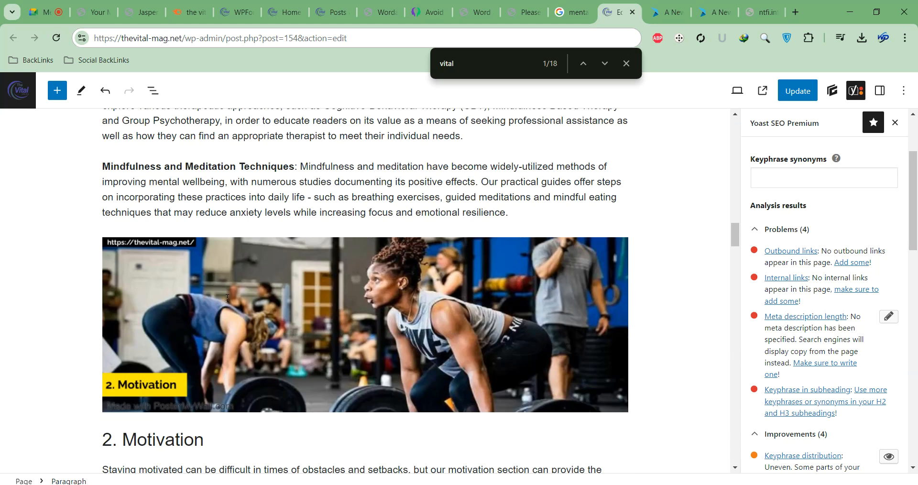
scroll(226, 301, "up", 1)
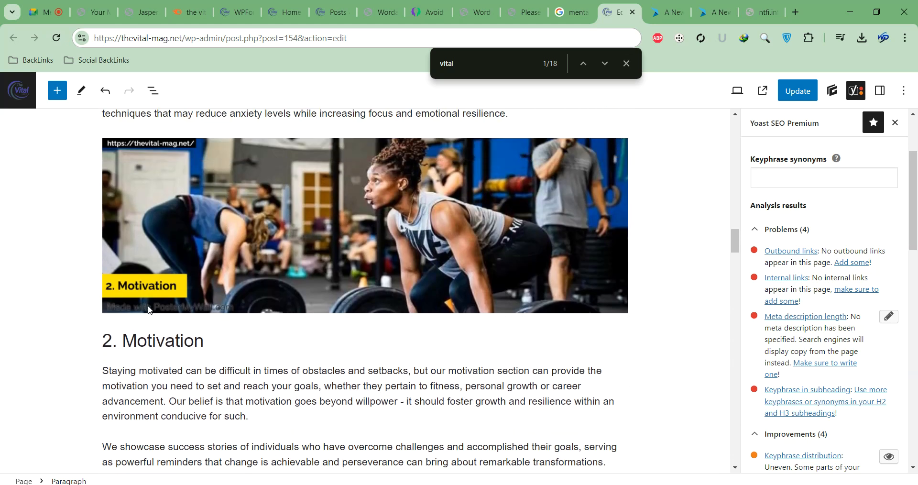
scroll(224, 301, "down", 8)
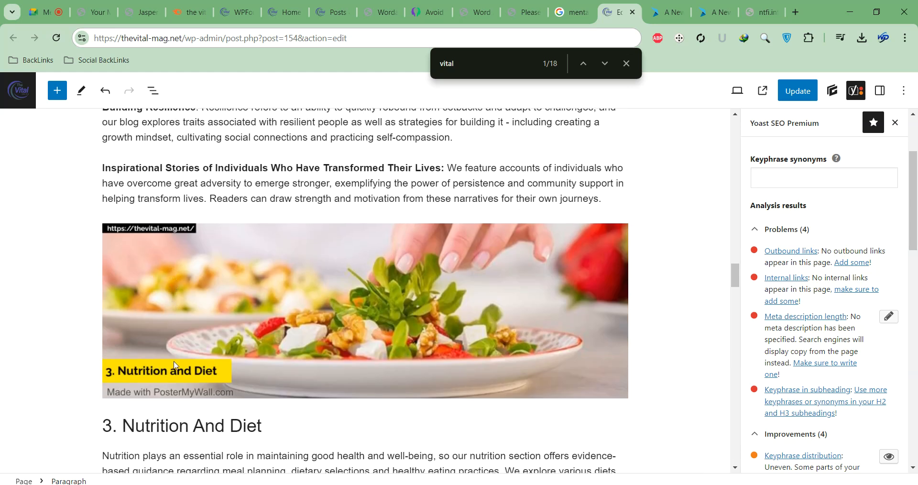
scroll(273, 386, "down", 5)
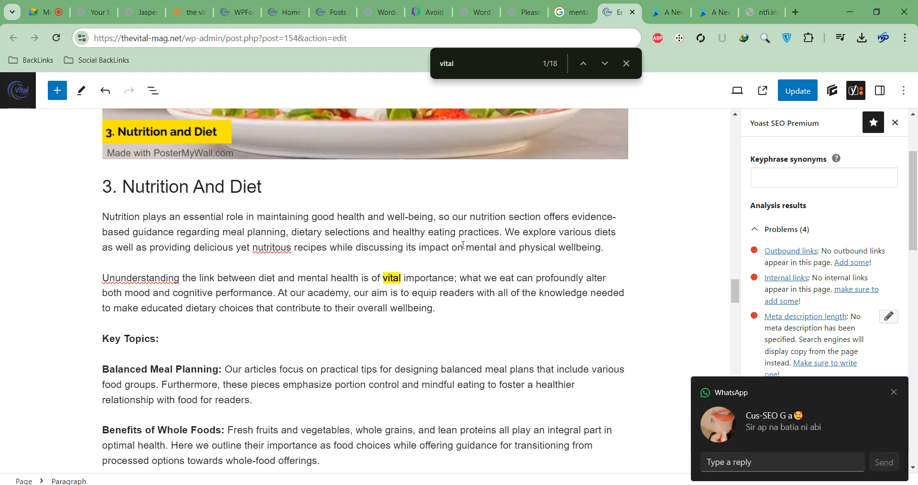
left_click(894, 394)
scroll(289, 272, "down", 5)
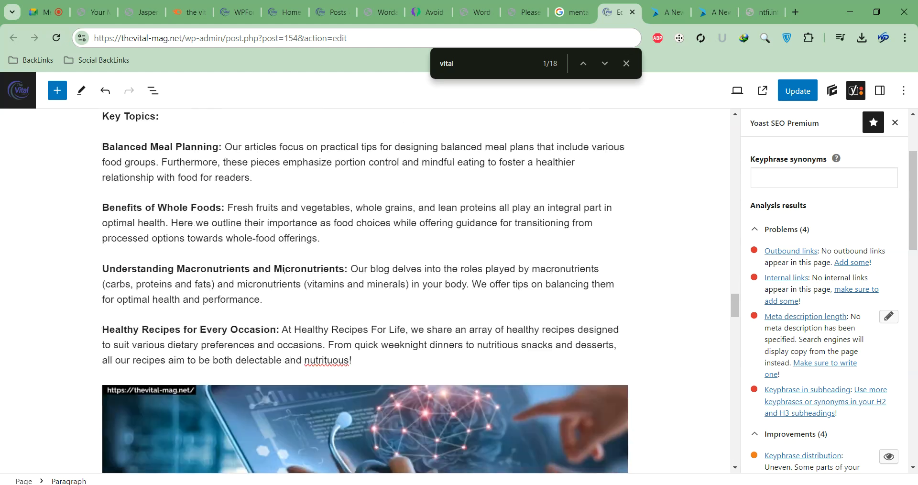
scroll(286, 269, "down", 6)
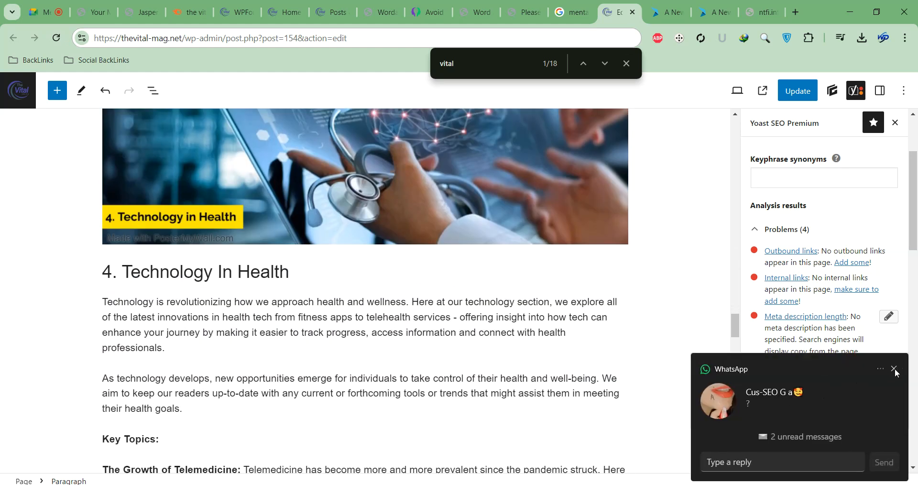
left_click(895, 369)
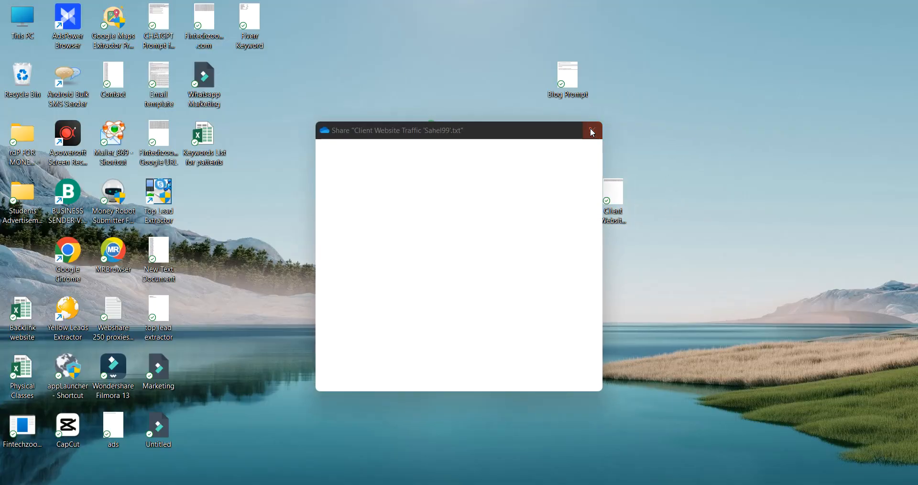
Close the OneDrive share window for the client website traffic text file on the desktop
left_click(592, 133)
right_click(666, 110)
left_click(687, 144)
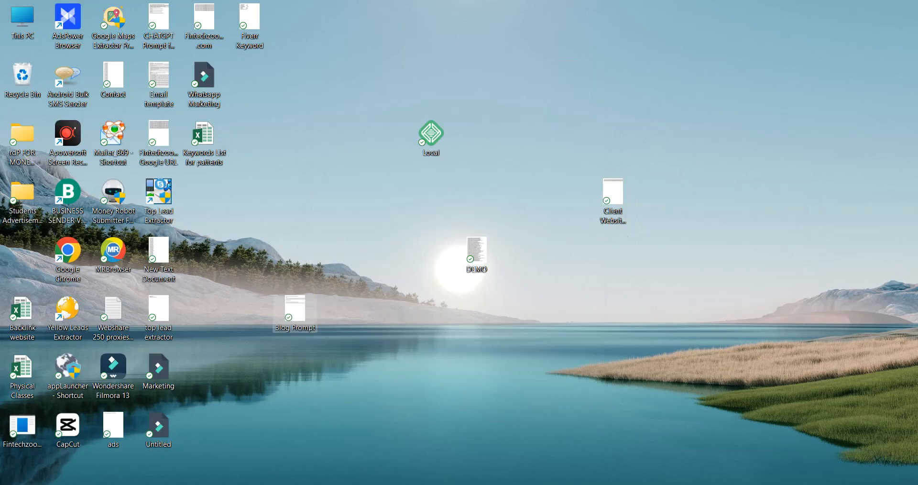
Switch to WhatsApp and open the "SEO BLOGGING INTERNSHIP JULY TO OCTOBER" group chat
key("alt+Tab")
left_click(879, 7)
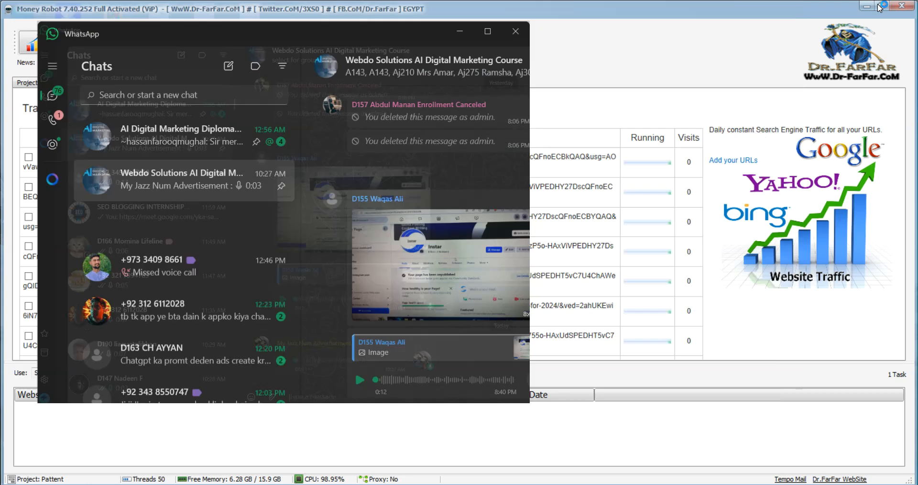
scroll(135, 223, "down", 2)
scroll(137, 217, "down", 4)
left_click(161, 229)
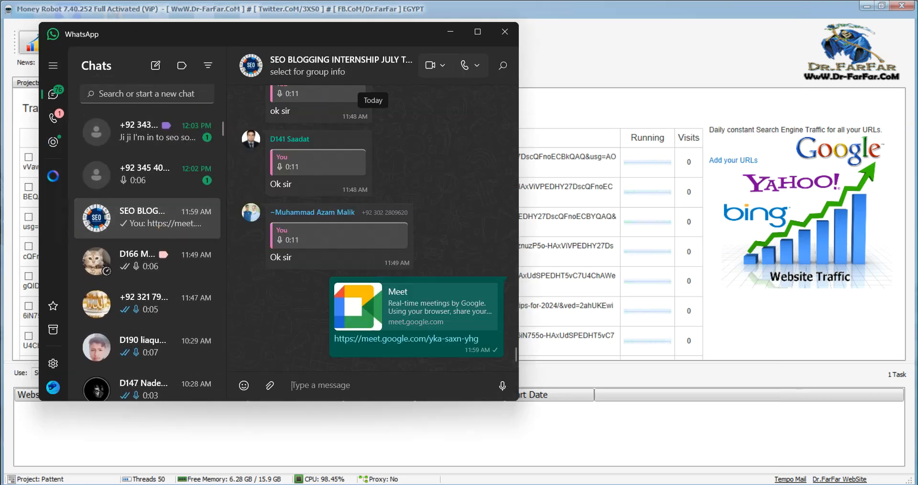
Bring the WhatsApp window back from the desktop and maximise it to view the internship group chat
left_click(916, 484)
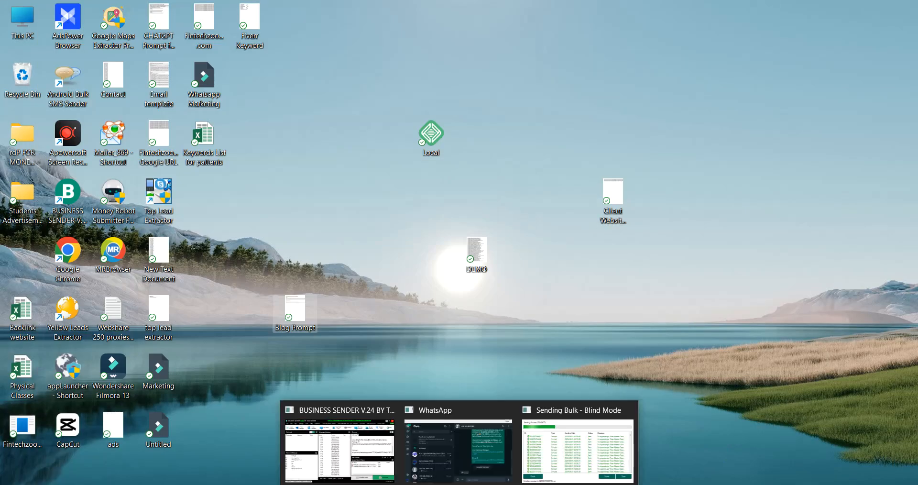
left_click(406, 484)
key("super+d")
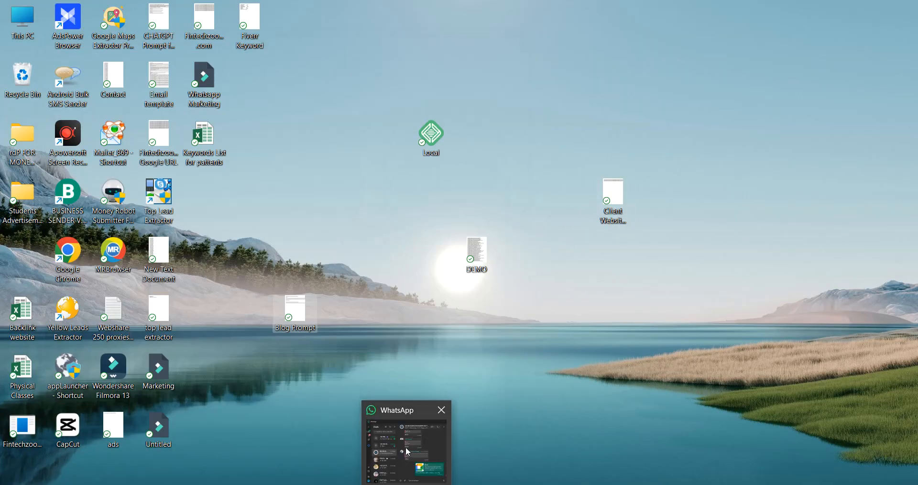
left_click(405, 446)
left_click(477, 31)
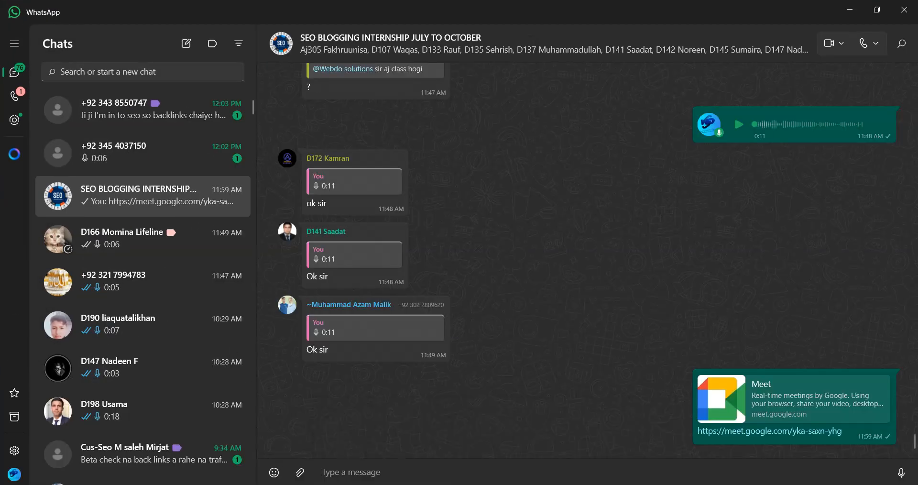
Switch to Chrome, close the ended Google Meet page and return to the WordPress page editor
left_click(358, 484)
left_click(54, 10)
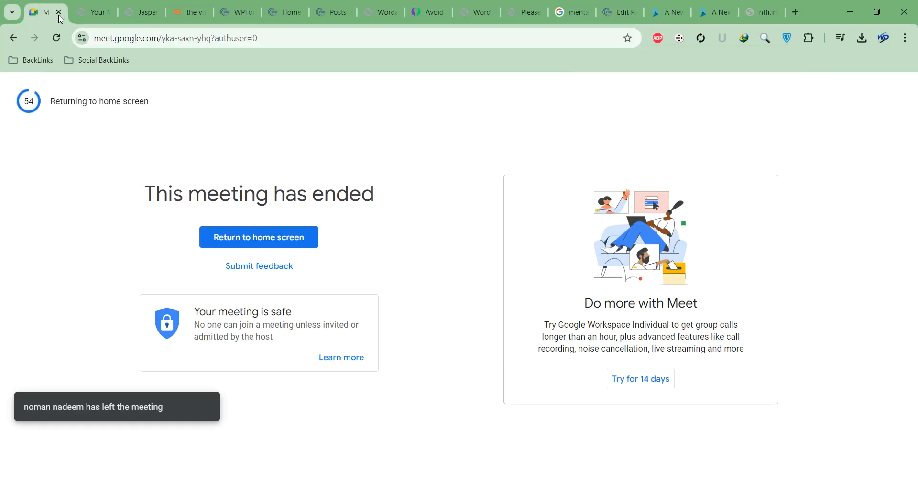
left_click(60, 13)
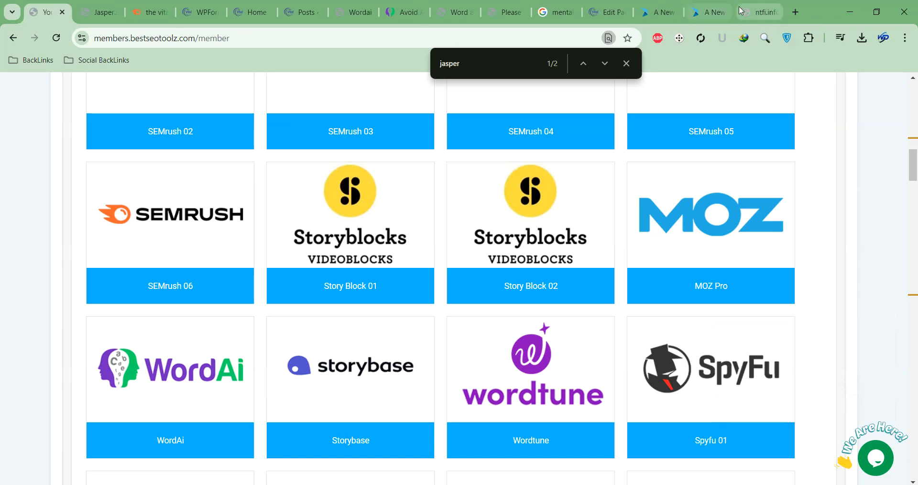
left_click(576, 12)
left_click(591, 13)
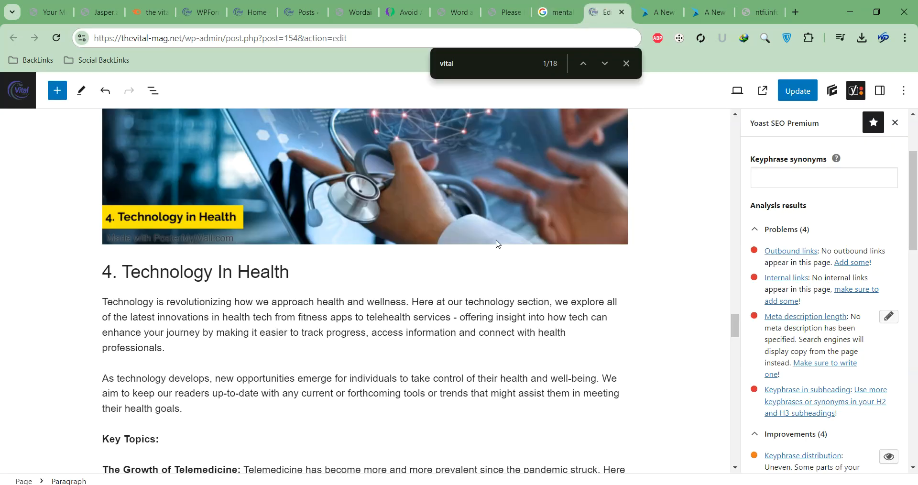
Replace the exclamation mark at the end of the Conclusion paragraph with a full stop
scroll(289, 306, "down", 1)
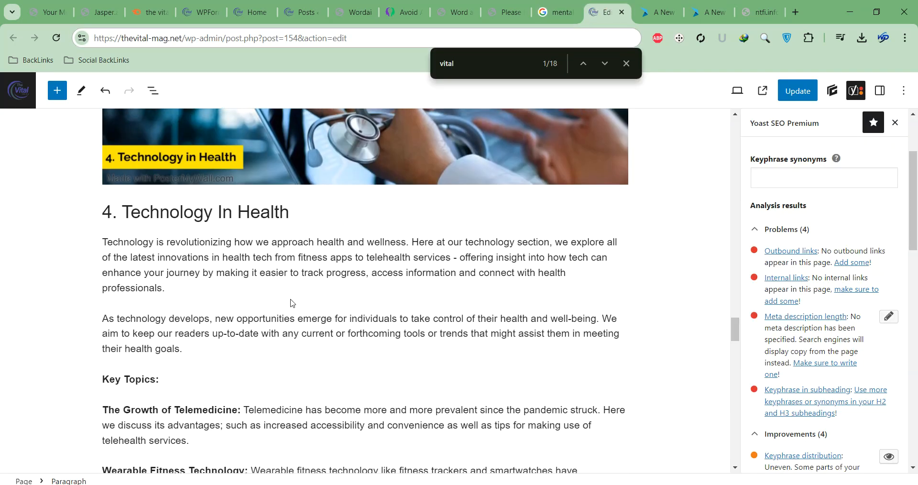
scroll(293, 311, "down", 3)
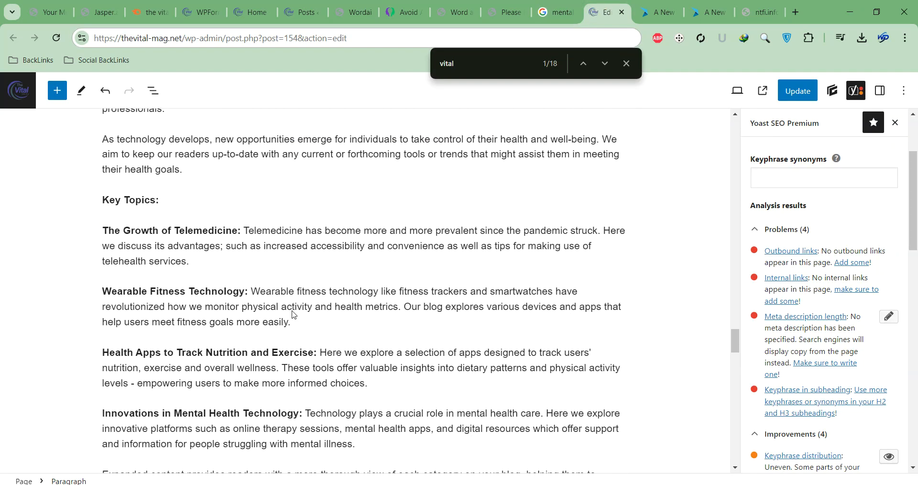
scroll(293, 308, "down", 9)
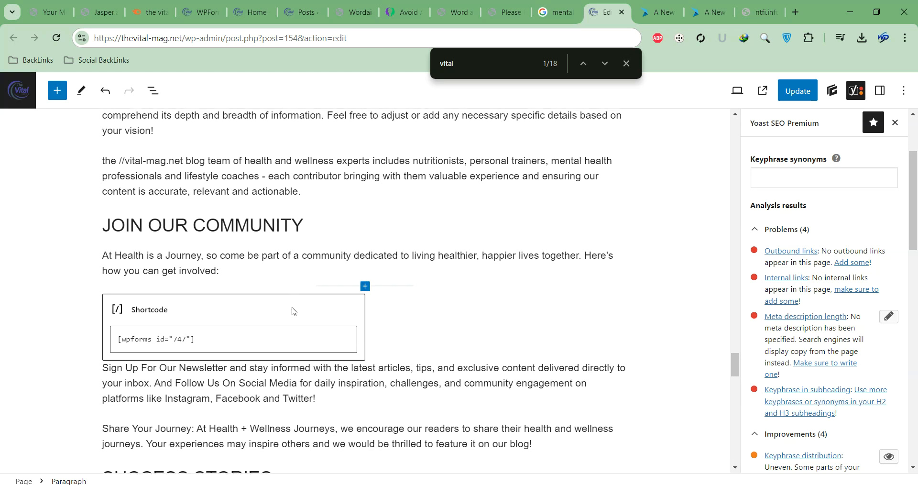
scroll(293, 307, "down", 15)
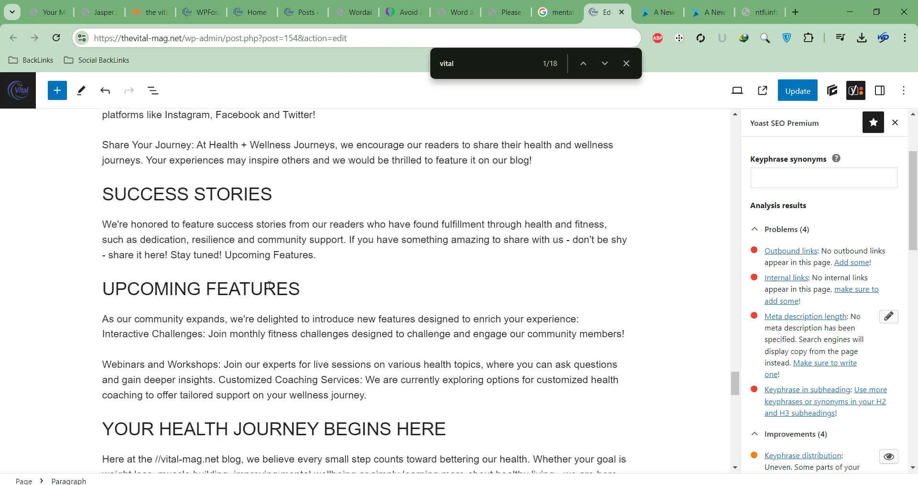
scroll(285, 290, "up", 10)
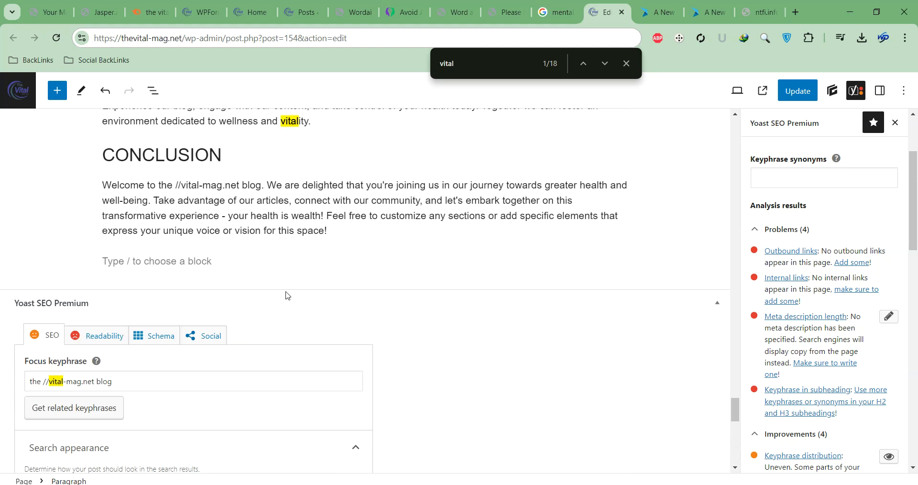
left_click(342, 305)
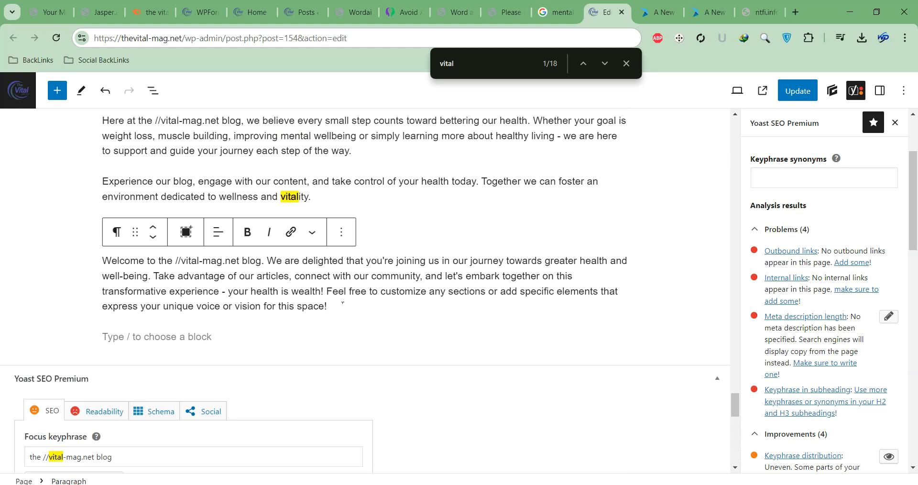
key("BackSpace")
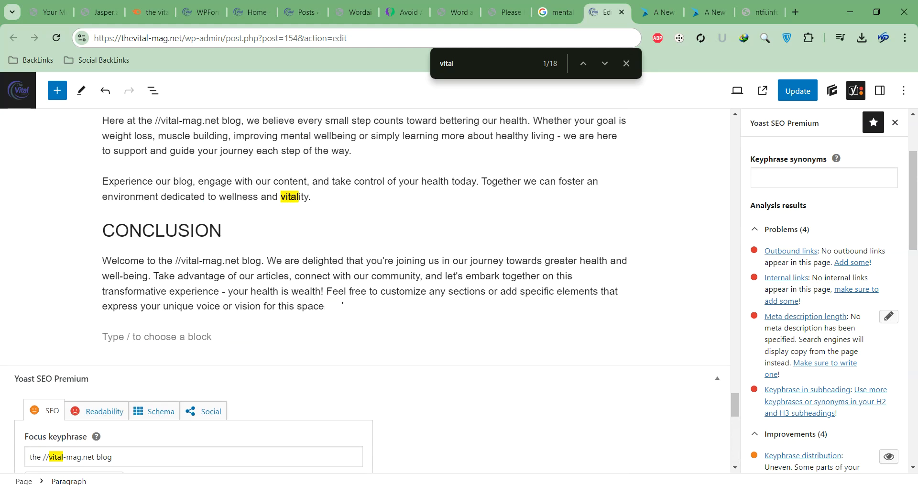
type(".")
Add a new paragraph below the Conclusion text reading "This website is Develop by Webdo Solutions"
key("Return")
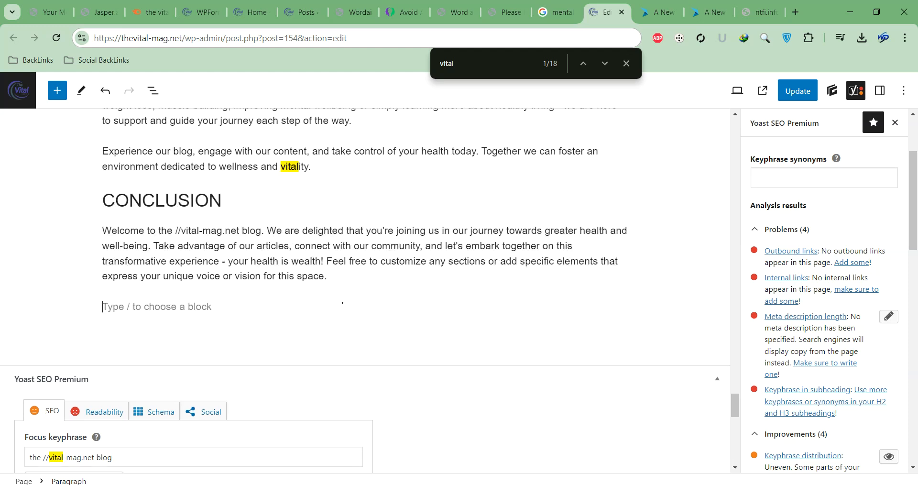
type("This")
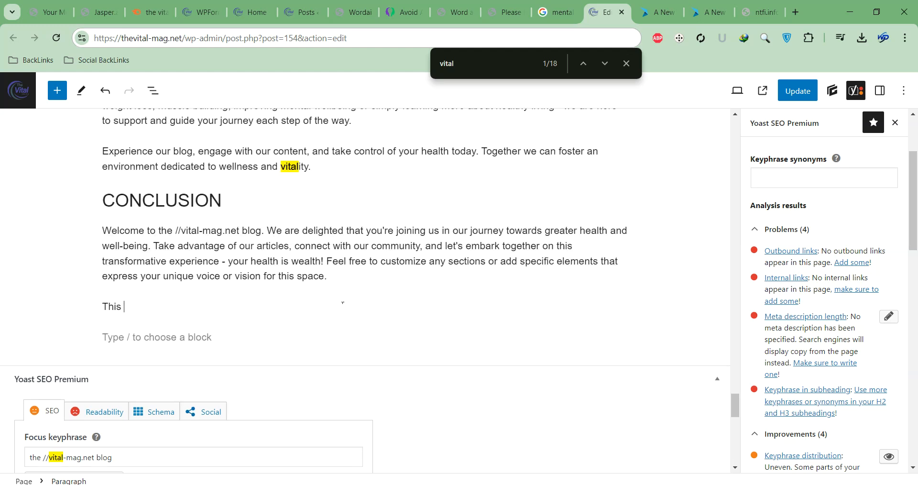
type(" website is Develop by Webdo Solutions")
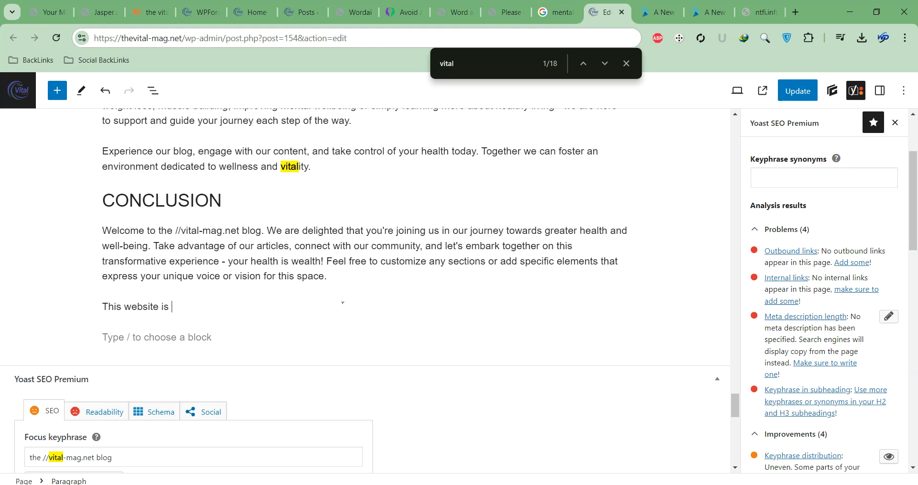
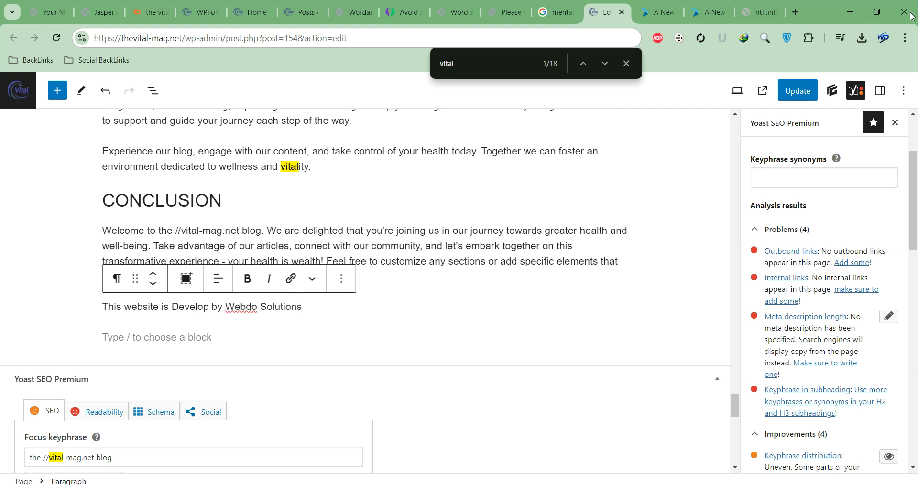
Enter webdosolutions.com as the address in a new browser tab and copy it
left_click(802, 13)
type("web")
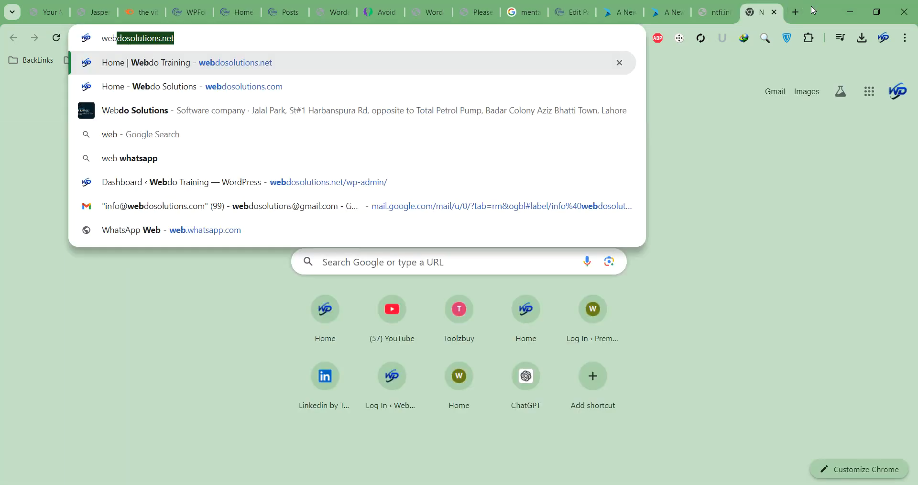
type("dosolutions.ne")
key("BackSpace")
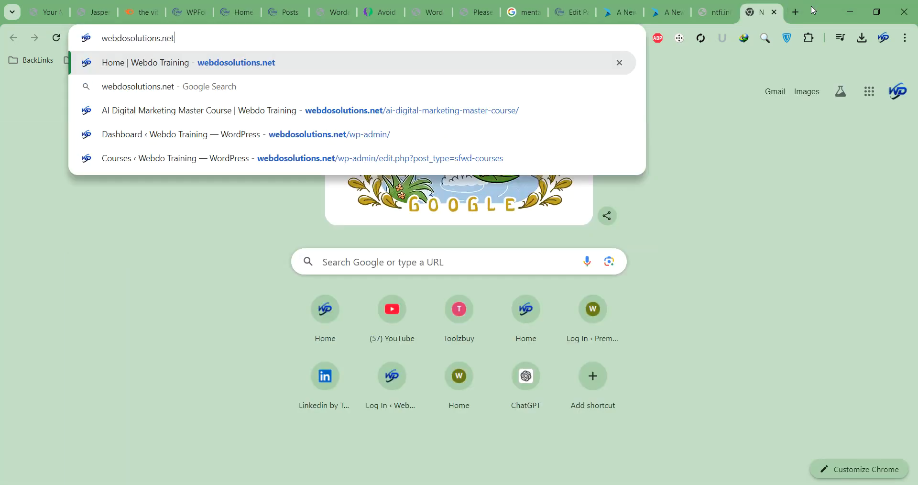
key("BackSpace")
key("BackSpace")
type("com")
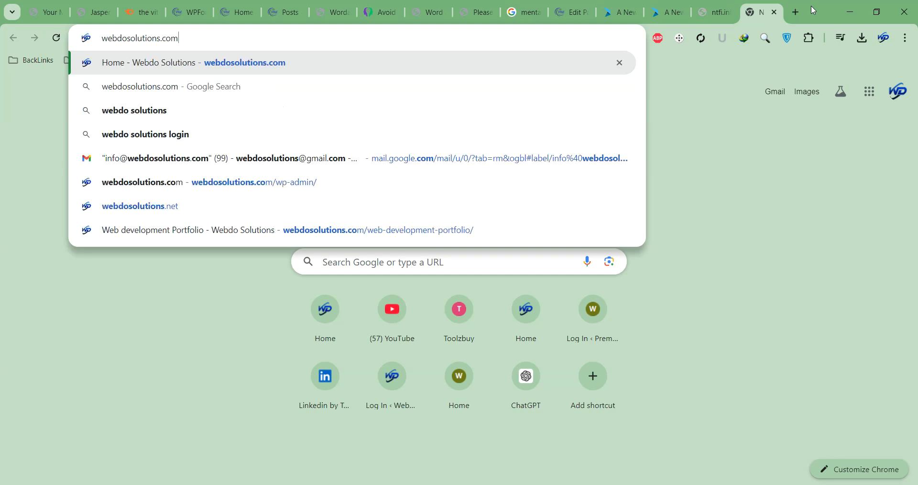
key("ctrl+a")
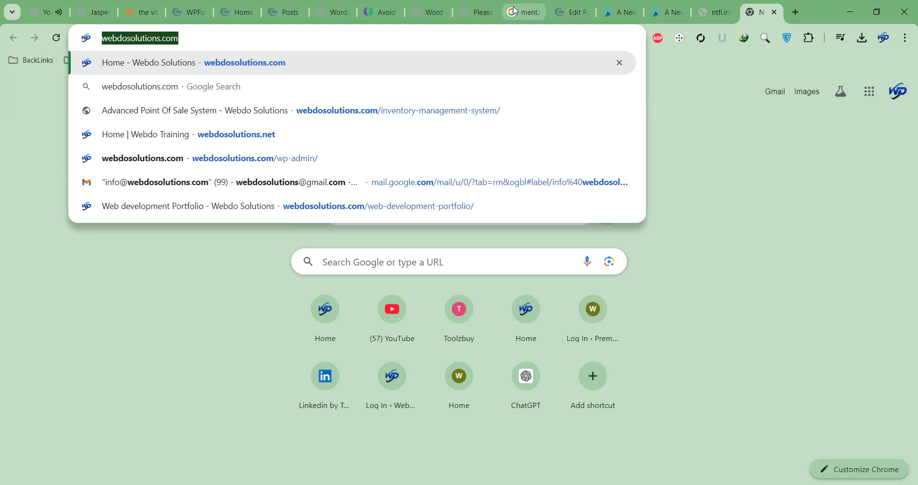
Link the words "Webdo Solutions" in the page's last paragraph to the copied webdosolutions.com address
left_click(549, 13)
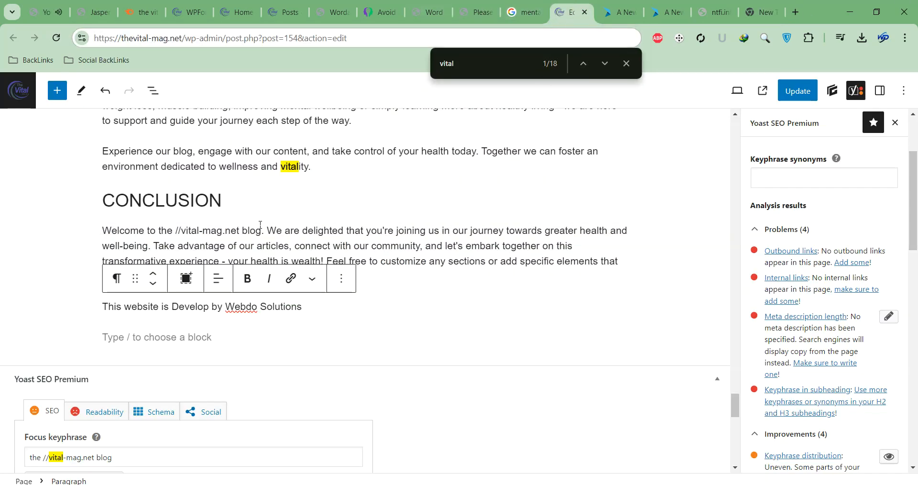
left_click_drag(226, 307, 335, 306)
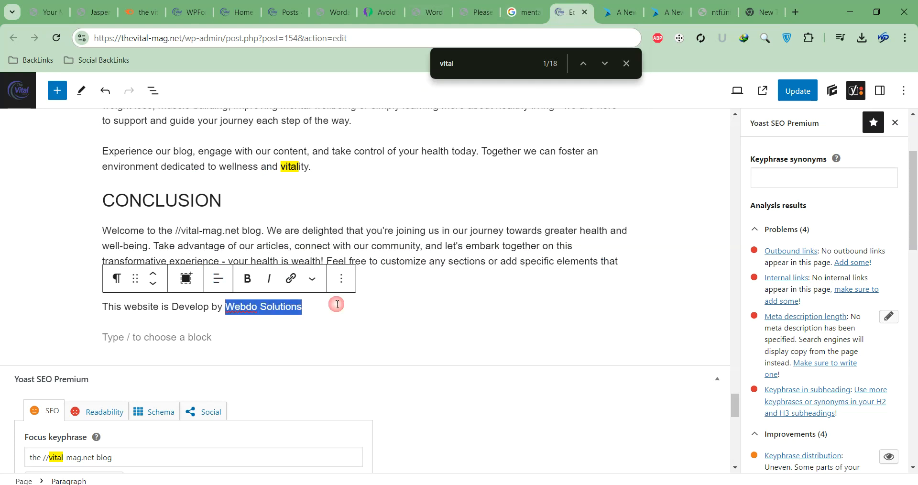
key("ctrl+v")
left_click(451, 300)
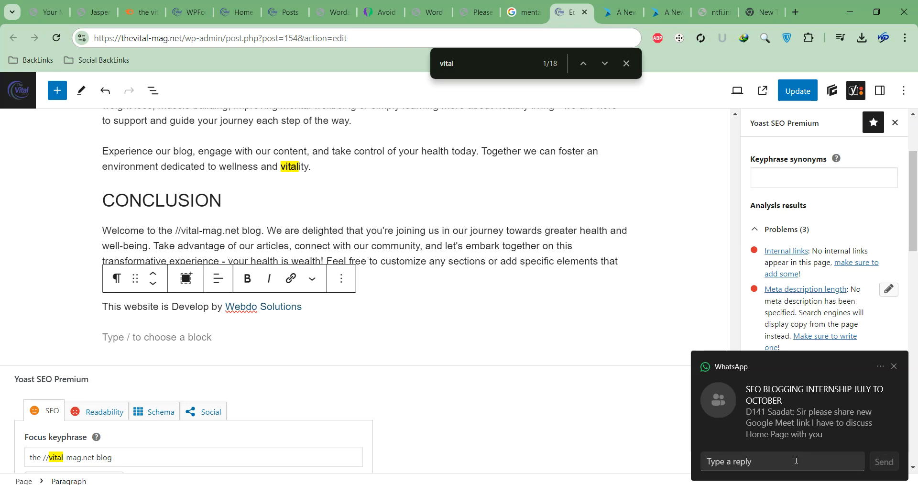
Open Google Meet from google.com in a new tab and start an instant meeting
left_click(793, 6)
type("google.com")
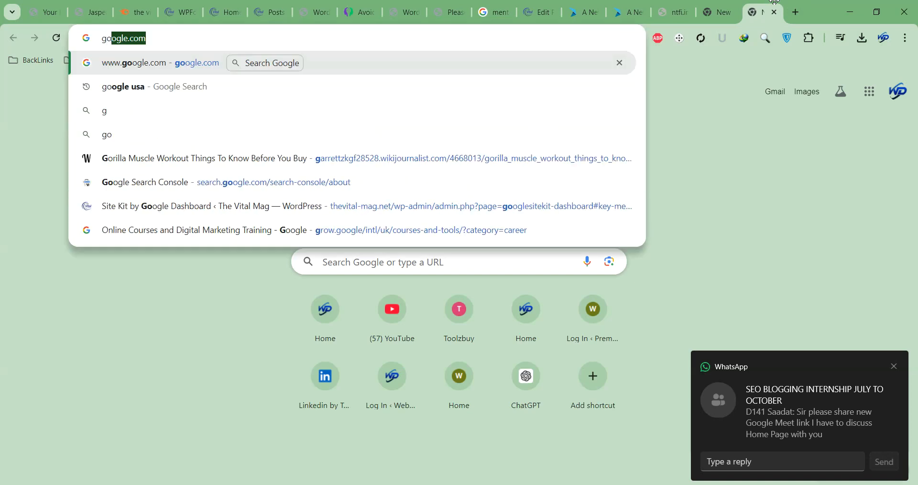
key("Return")
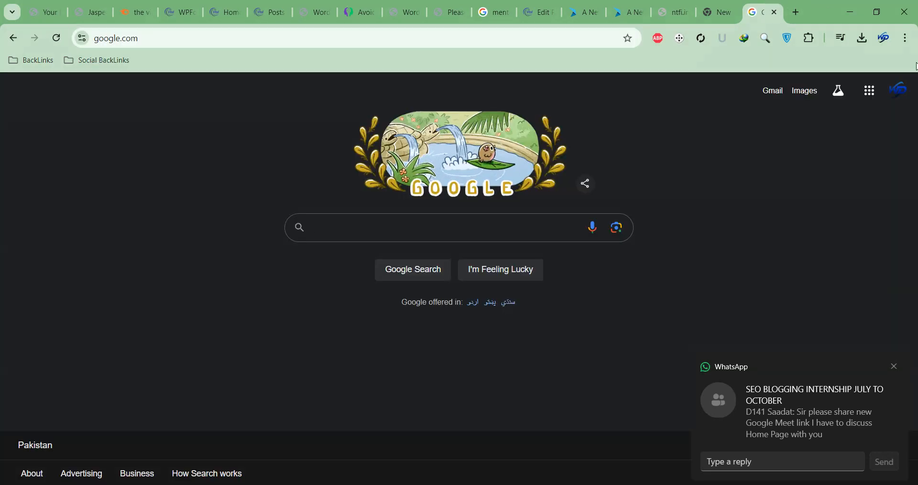
left_click(865, 96)
left_click(861, 268)
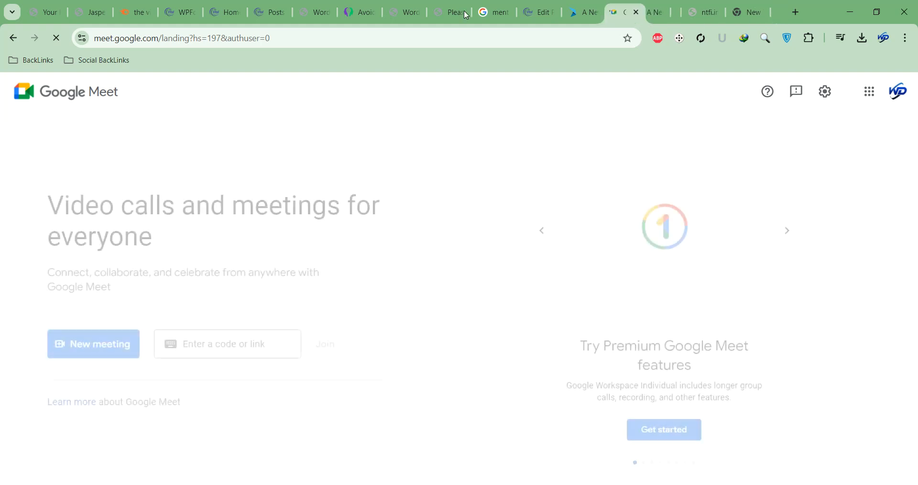
left_click(102, 348)
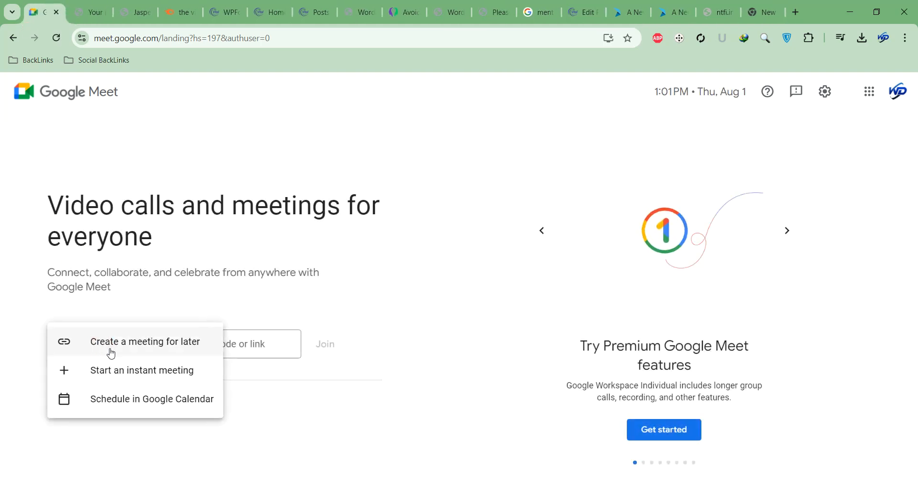
left_click(114, 372)
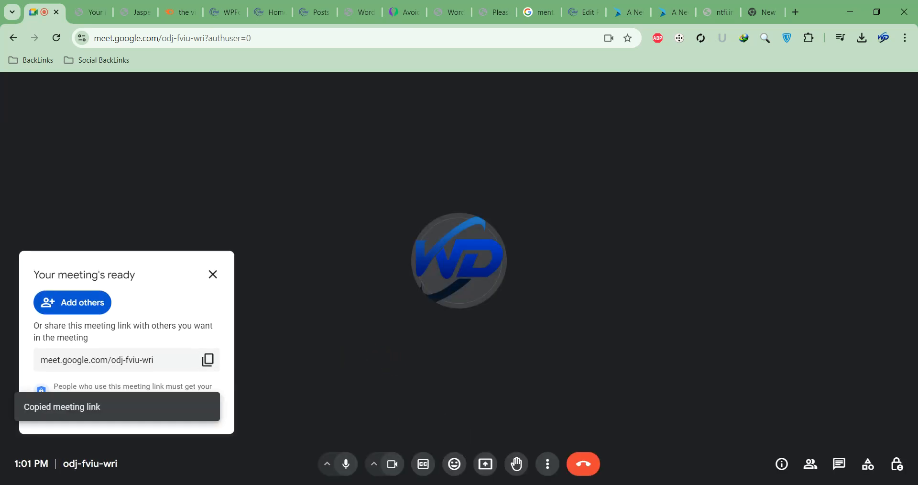
Switch to WhatsApp, send the new meeting link to the SEO BLOGGING INTERNSHIP JULY TO OCTOBER group and minimise the window
mouse_move(414, 483)
left_click(403, 447)
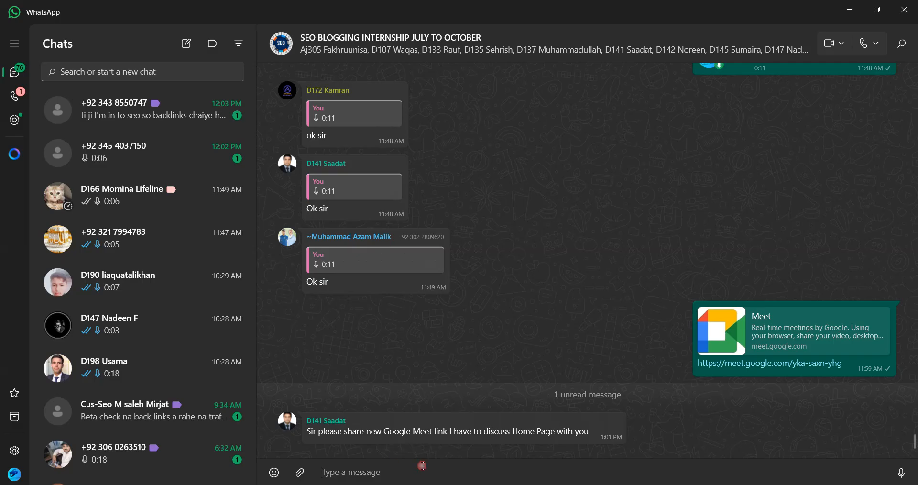
type("https://meet.google.com/odj-fviu-wri")
key("Return")
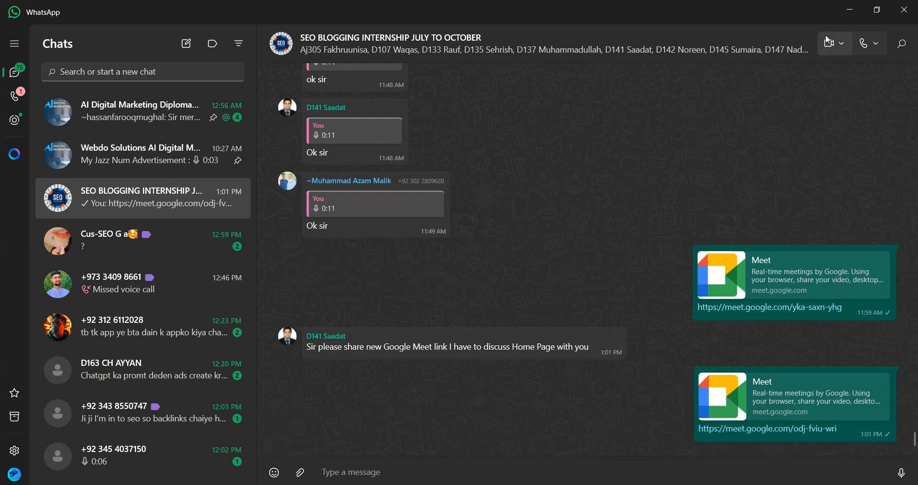
left_click(850, 9)
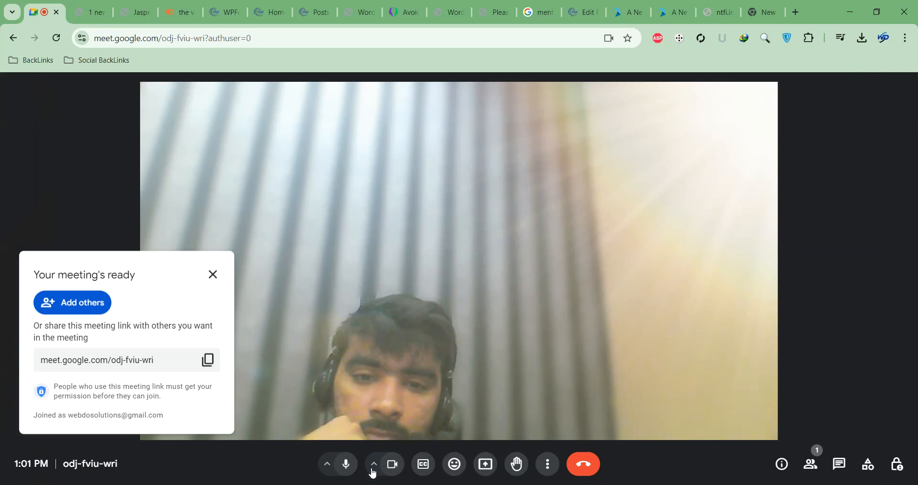
Turn off the meeting camera and set the meeting access type to Open in the host controls
left_click(392, 465)
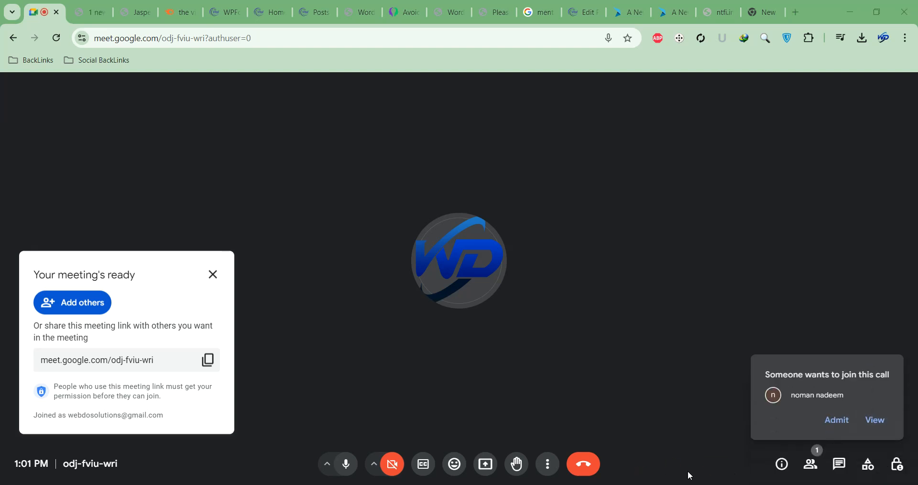
left_click(897, 464)
scroll(800, 320, "down", 5)
left_click(746, 339)
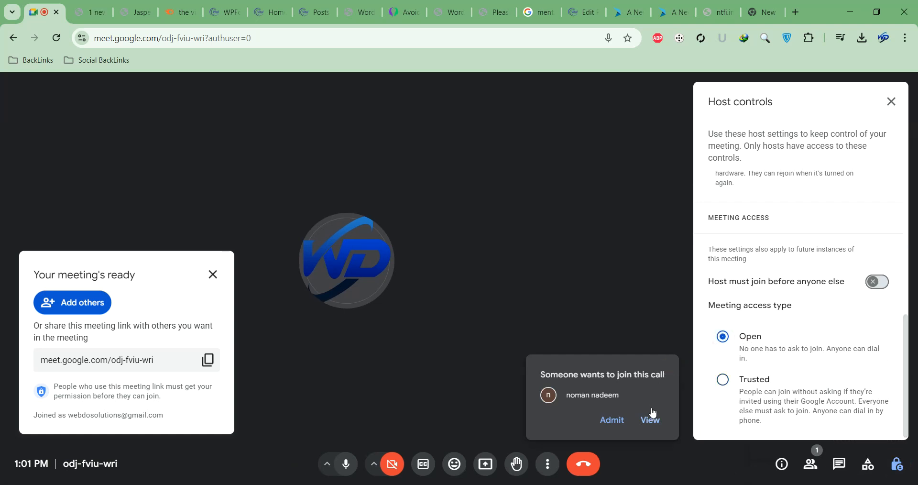
Admit the two waiting participants to the meeting and close the host controls
left_click(612, 419)
left_click(891, 101)
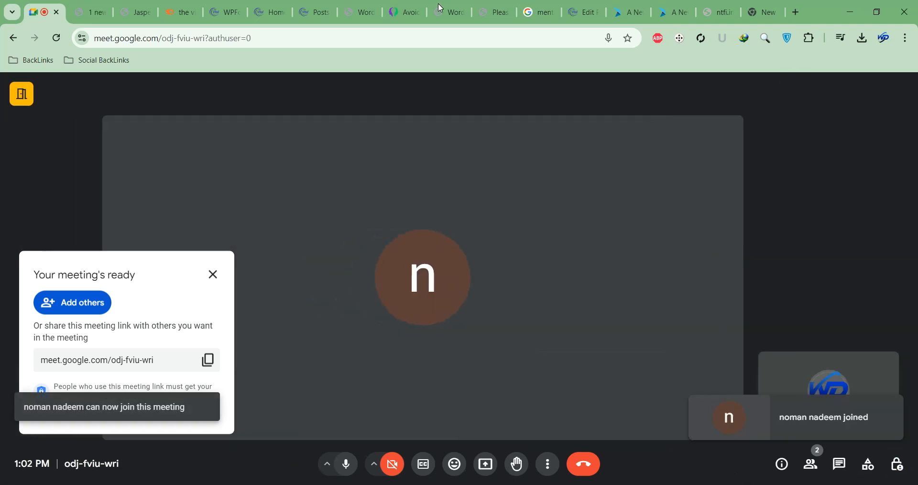
left_click(575, 9)
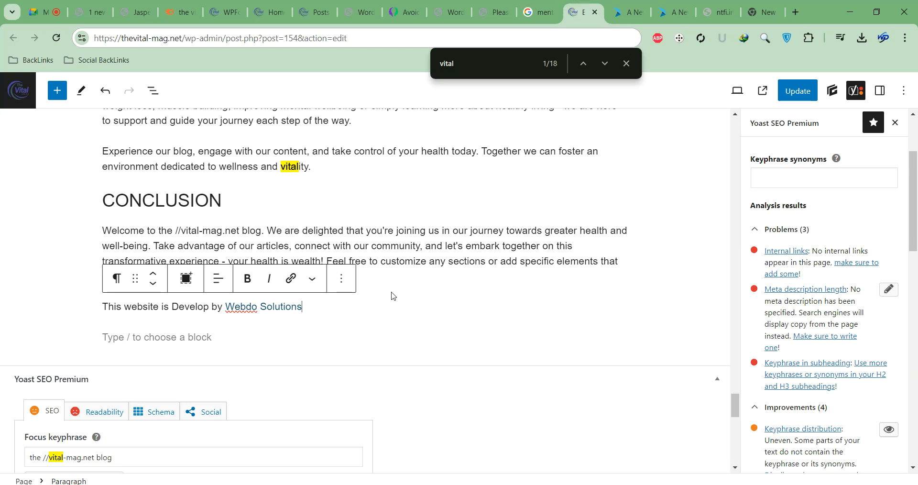
left_click(44, 12)
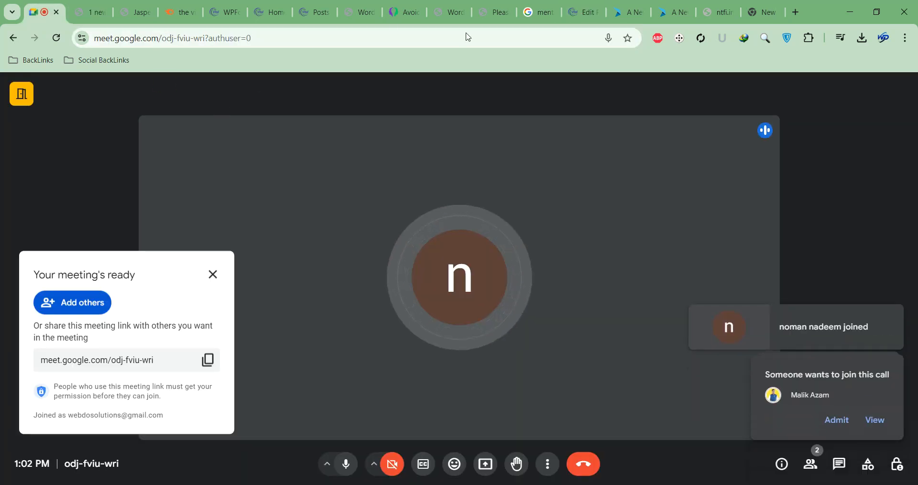
left_click(837, 420)
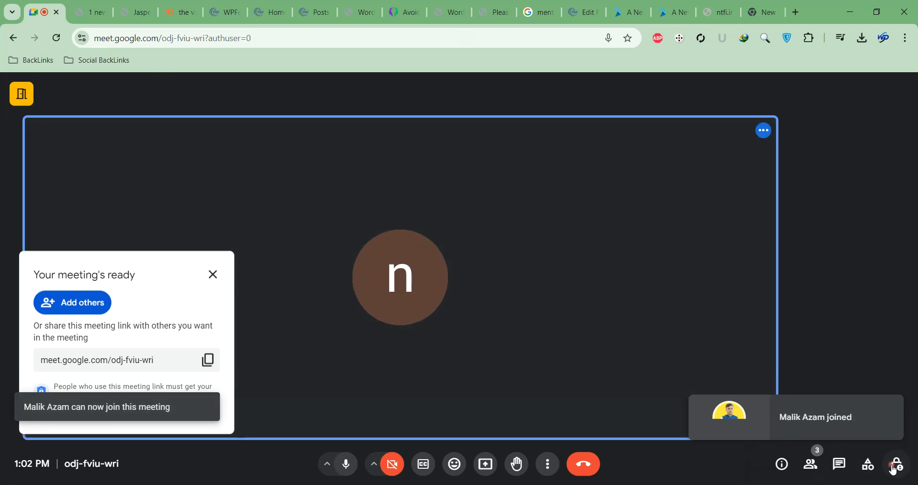
left_click(894, 465)
left_click(894, 464)
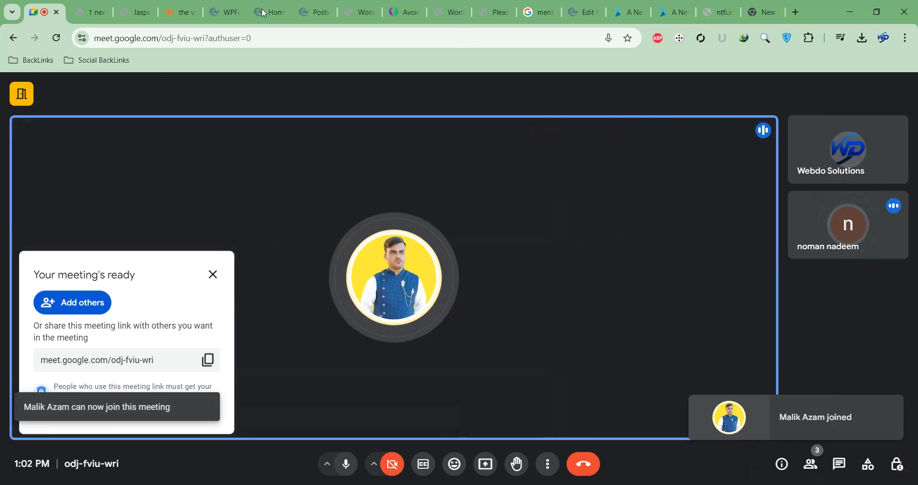
Look over the PosterMyWall designs and review the home page in the editor from the Conclusion up to the mission section
left_click(674, 12)
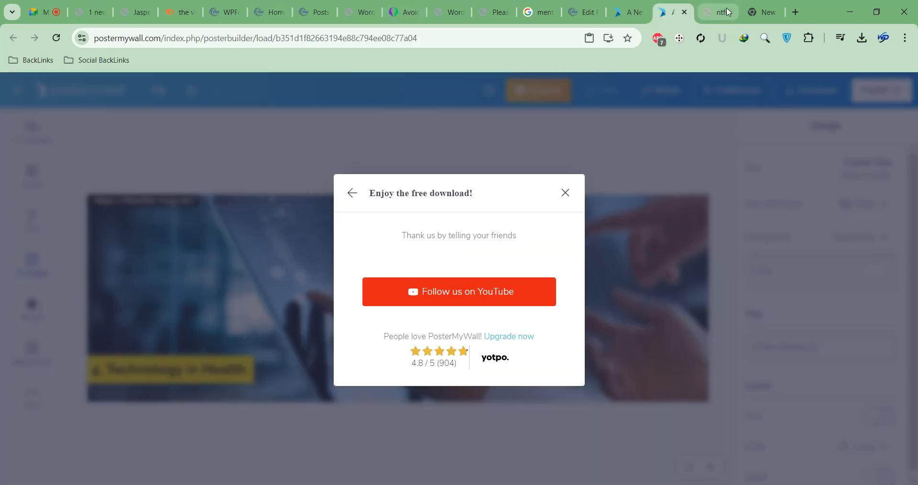
left_click(724, 11)
left_click(763, 10)
left_click(626, 12)
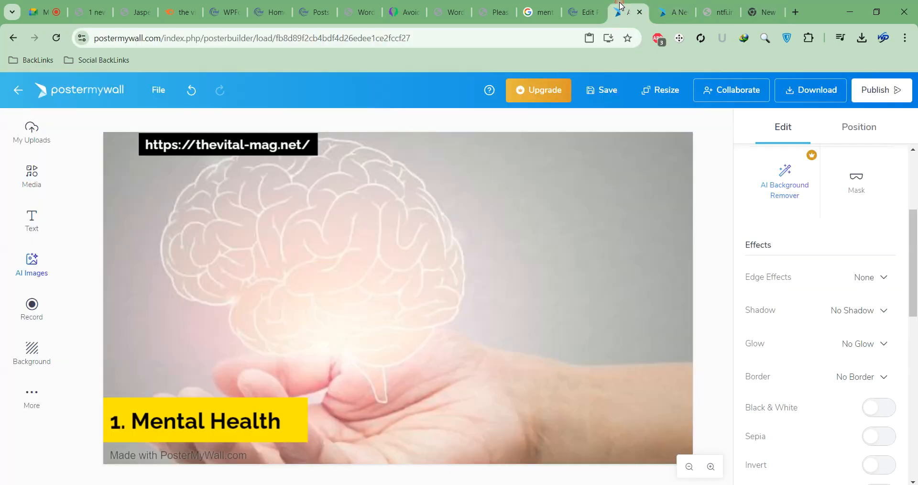
left_click(577, 8)
scroll(445, 227, "up", 15)
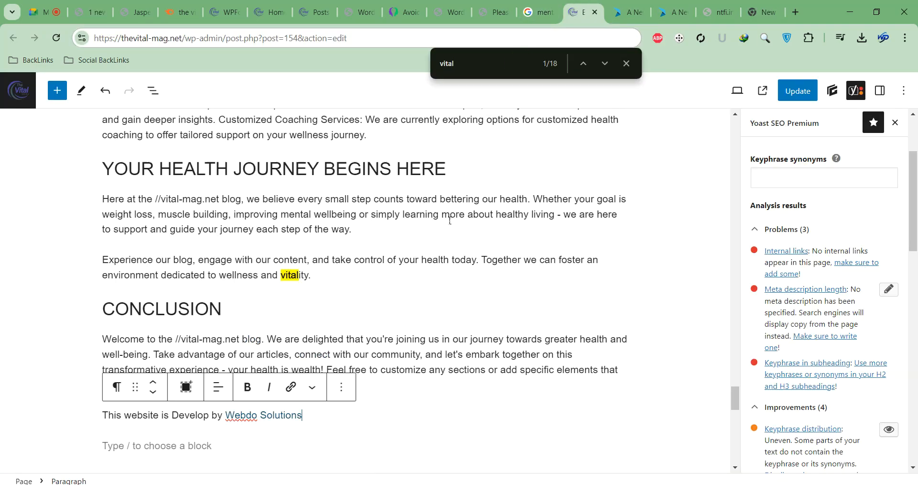
scroll(438, 248, "up", 12)
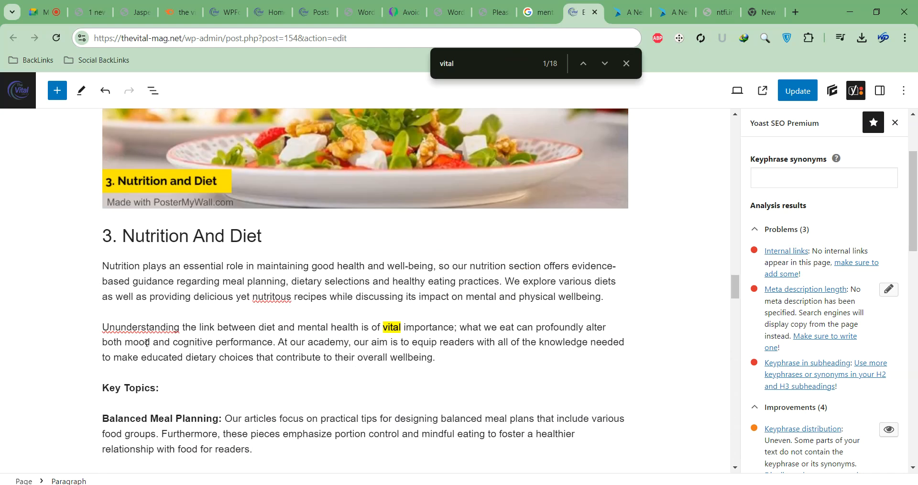
scroll(186, 249, "up", 12)
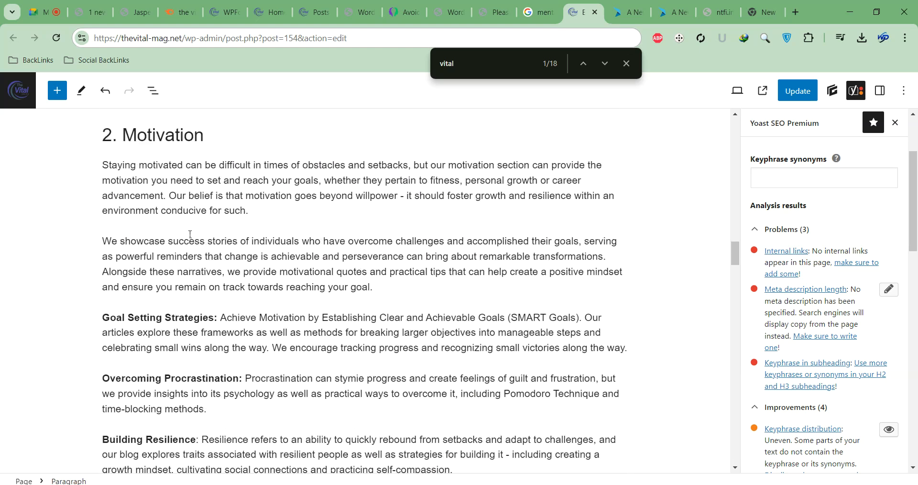
scroll(189, 235, "up", 15)
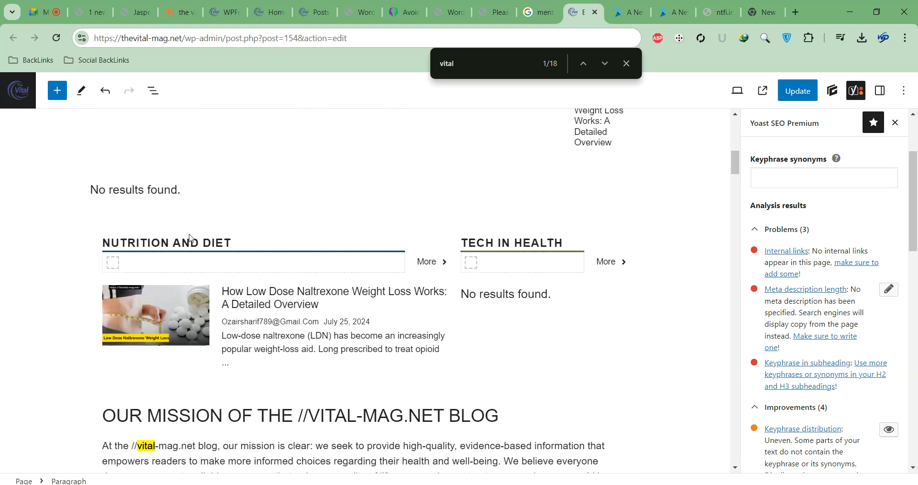
scroll(190, 238, "down", 3)
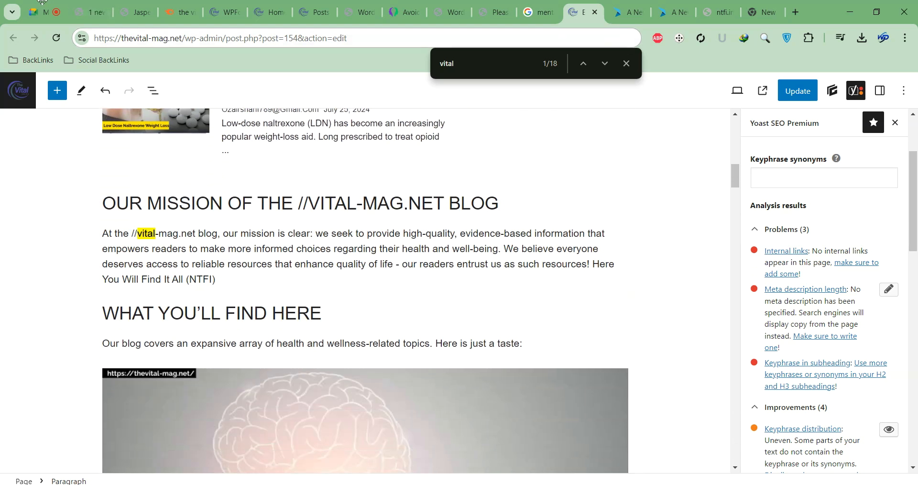
Return to the Google Meet call and share the entire screen with the participants
left_click(44, 12)
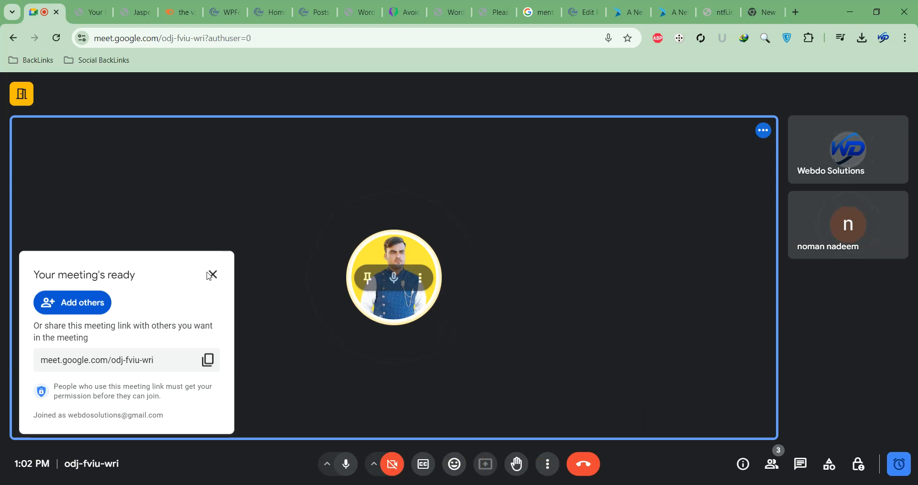
left_click(576, 111)
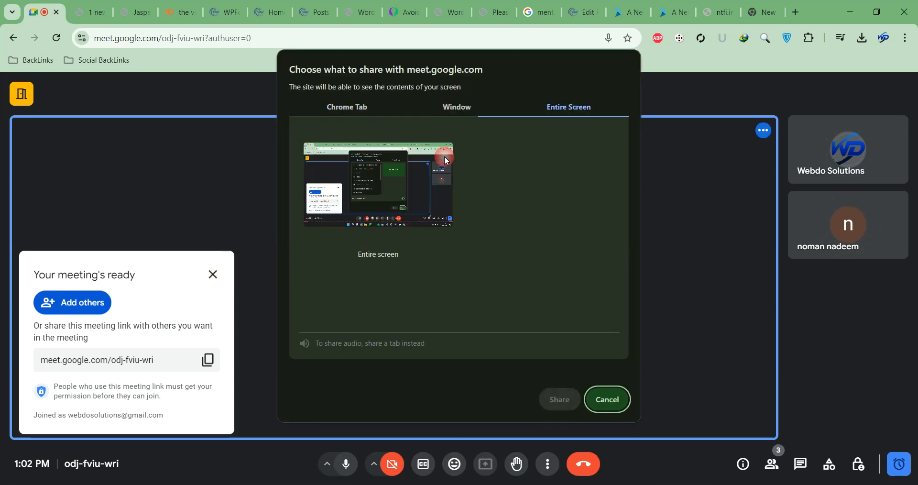
left_click(551, 393)
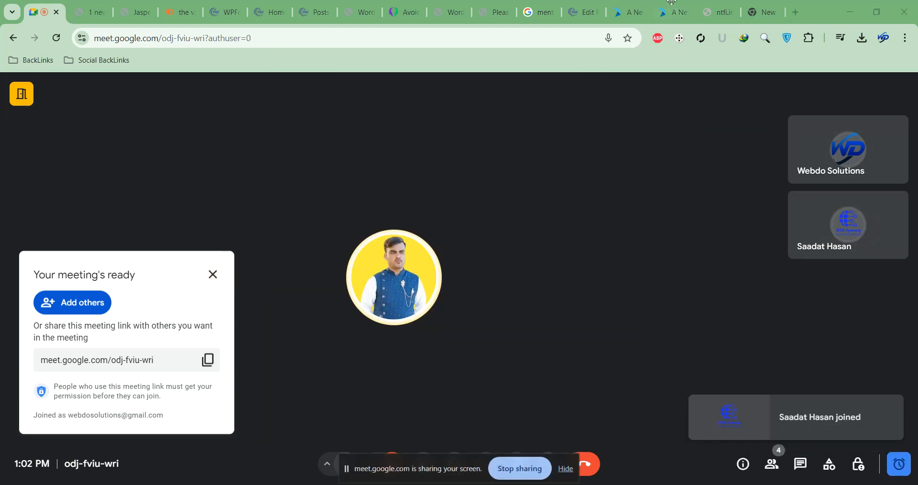
Move the live Vital Mag home page tab next to the page editor tab and show the top of the page
left_click(591, 14)
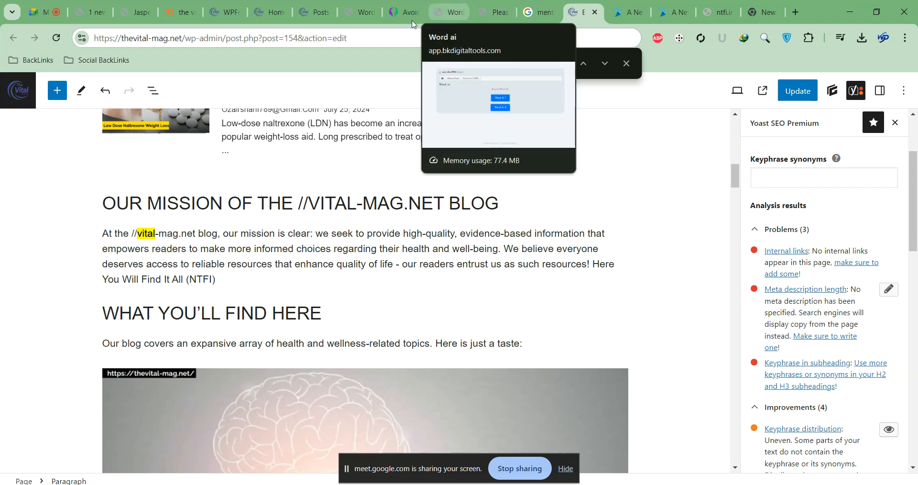
left_click_drag(259, 17, 538, 13)
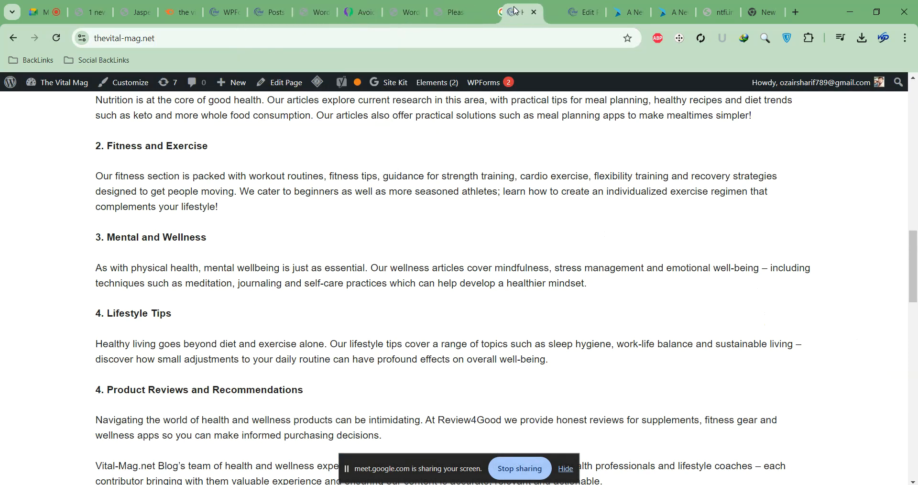
scroll(448, 186, "up", 15)
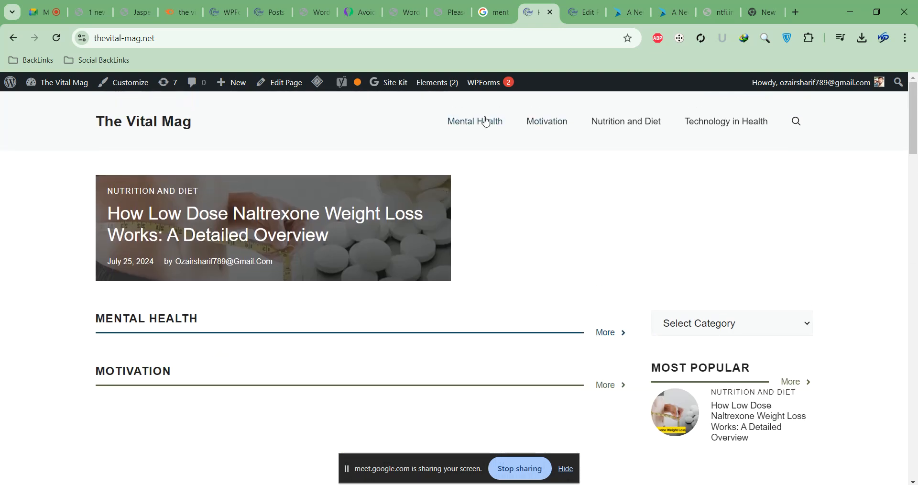
Link the "1. Mental Health" heading in the page editor to the site's Mental Health category address, copied from the live home page navigation
right_click(480, 121)
left_click(516, 228)
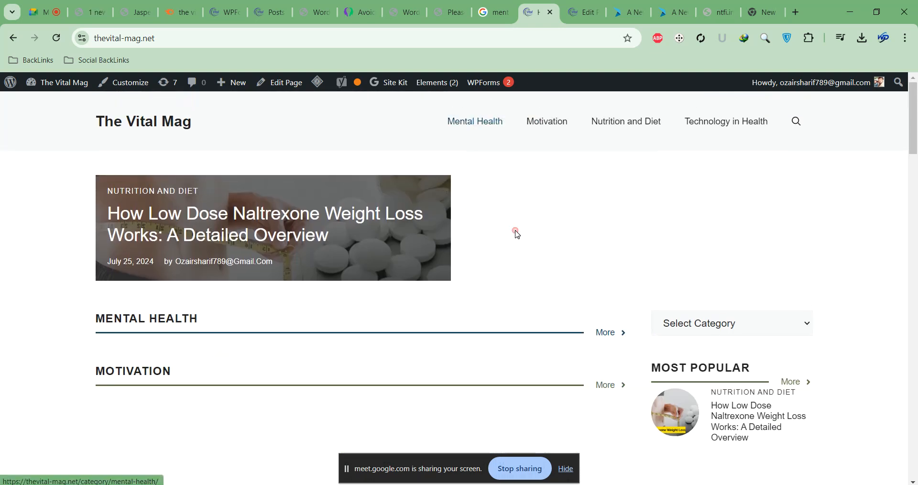
left_click(579, 11)
scroll(229, 242, "up", 8)
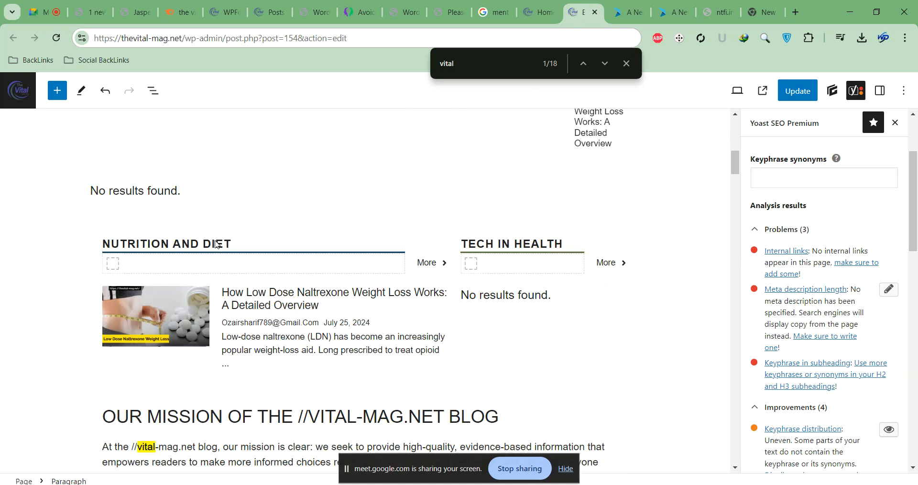
scroll(229, 243, "down", 10)
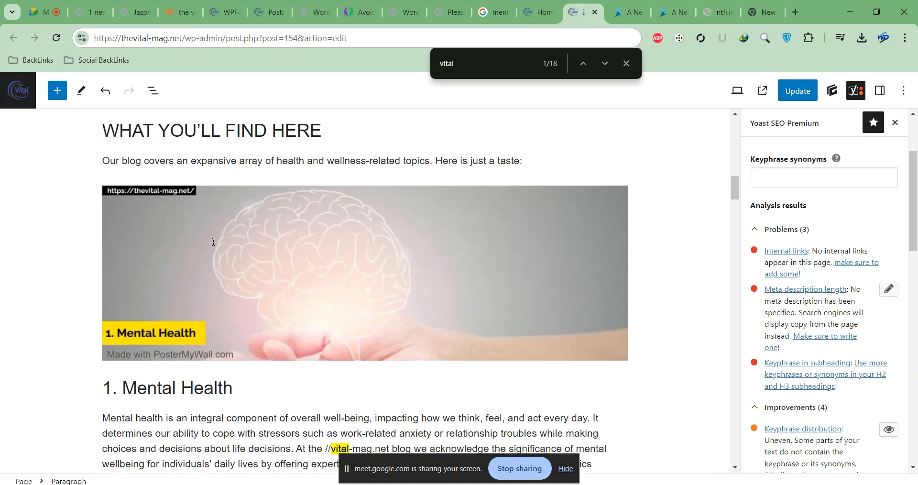
scroll(198, 253, "up", 3)
mouse_move(124, 274)
left_mouse_down()
mouse_move(224, 273)
mouse_move(262, 257)
left_mouse_up()
triple_click(198, 272)
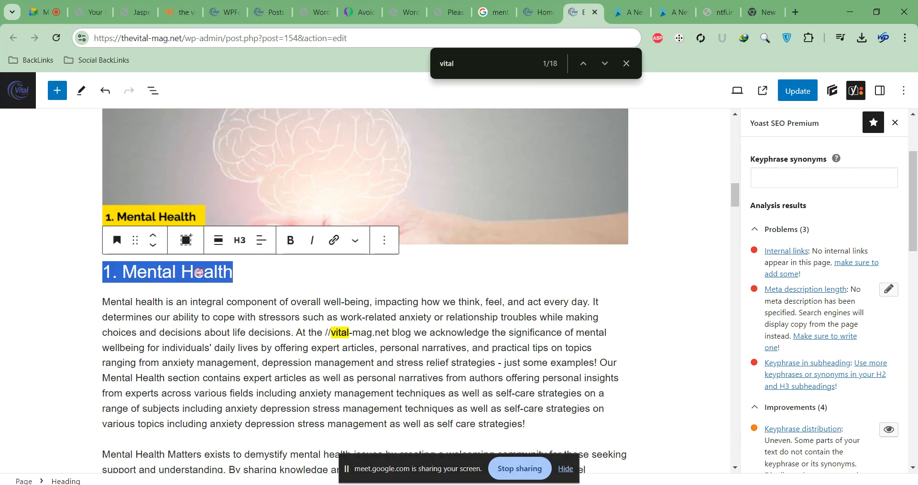
left_click(333, 240)
key("ctrl+v")
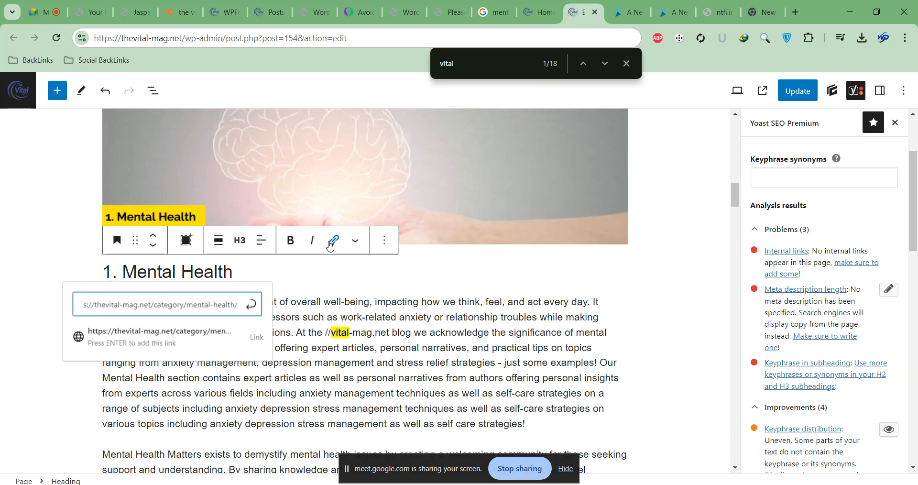
key("Return")
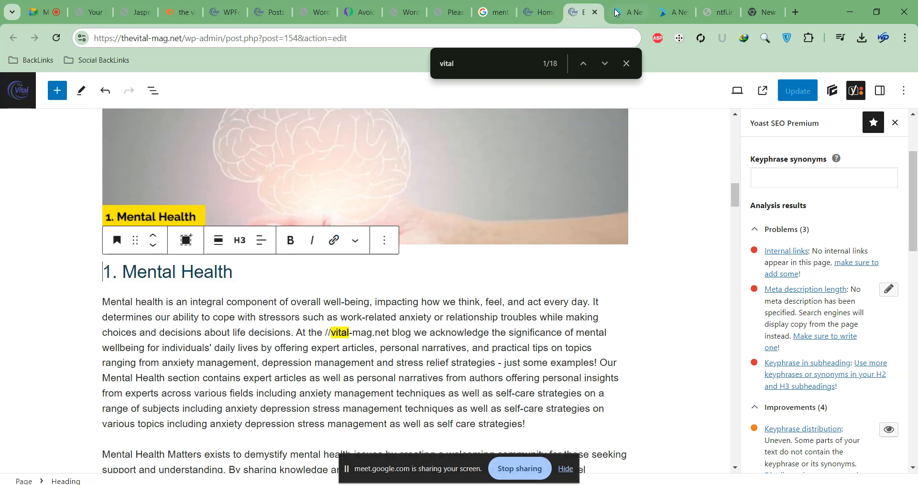
Link the "2. Motivation" heading to the Motivation category address, copied from the live home page navigation
left_click(545, 11)
right_click(558, 125)
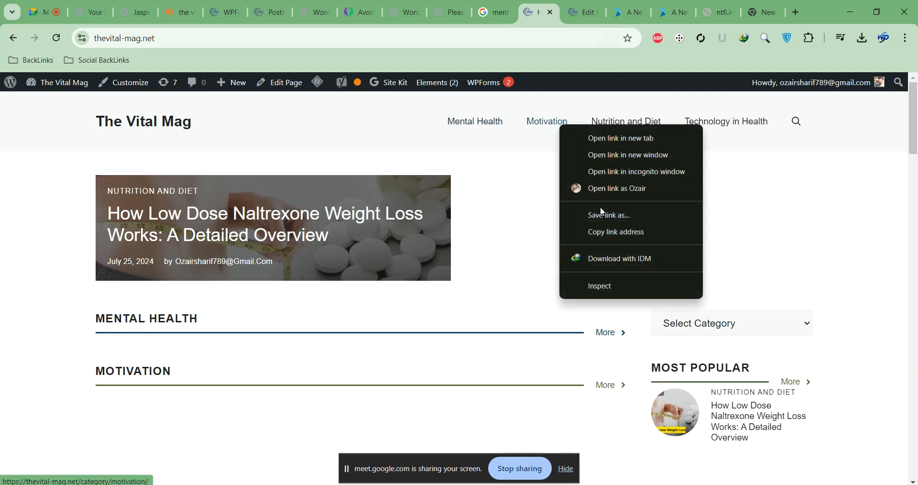
left_click(603, 233)
left_click(583, 12)
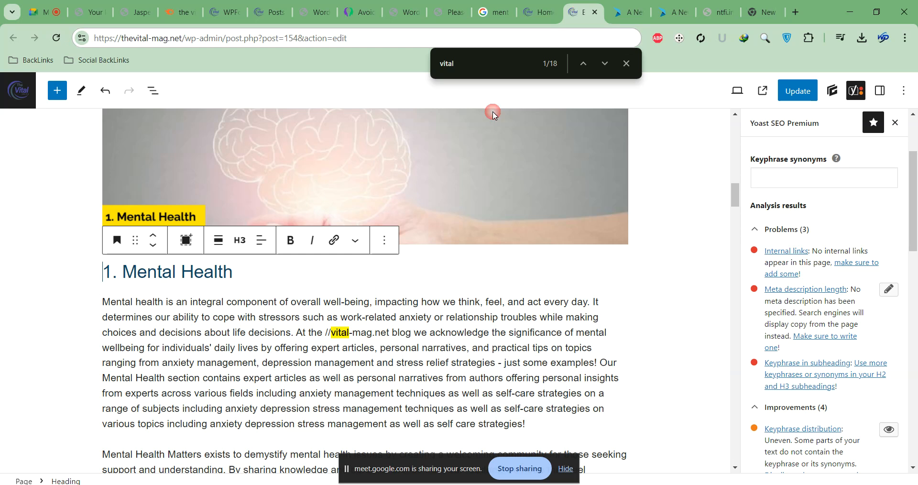
scroll(241, 203, "up", 8)
scroll(234, 204, "down", 17)
scroll(230, 204, "down", 10)
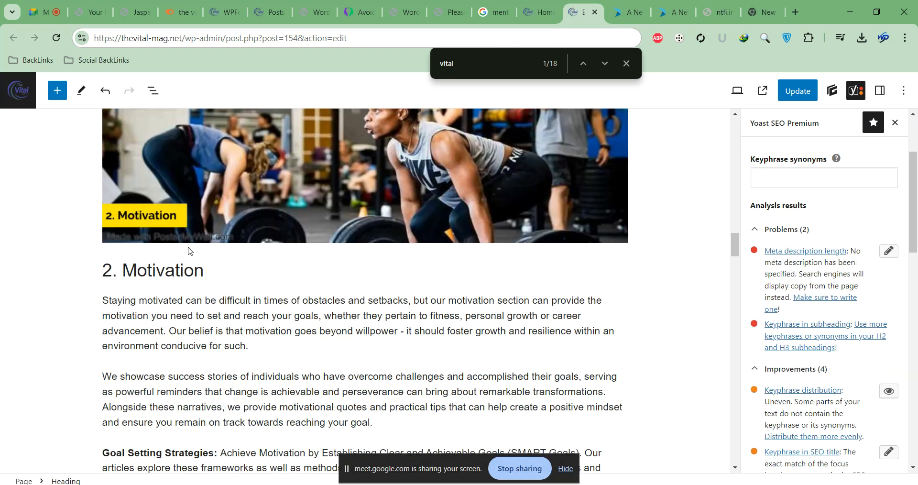
triple_click(172, 264)
key("ctrl+v")
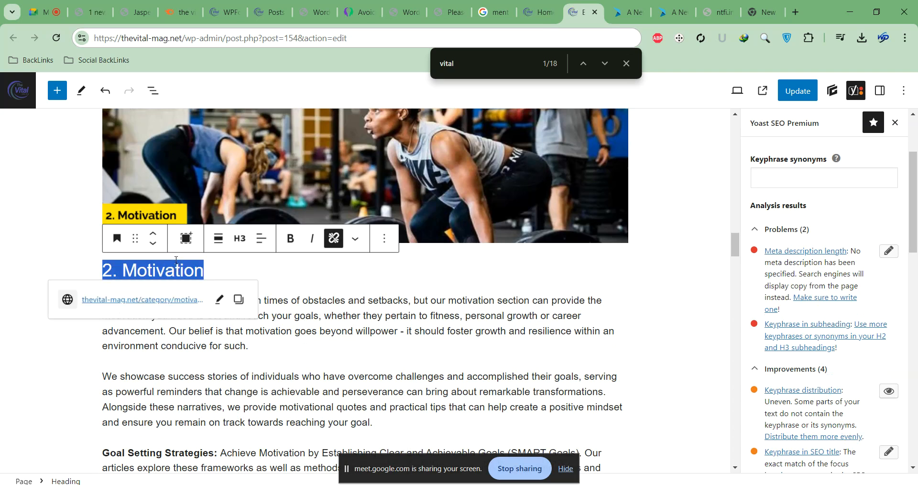
Link the "3. Nutrition And Diet" heading to the Nutrition and Diet category address from the live home page navigation
left_click(539, 12)
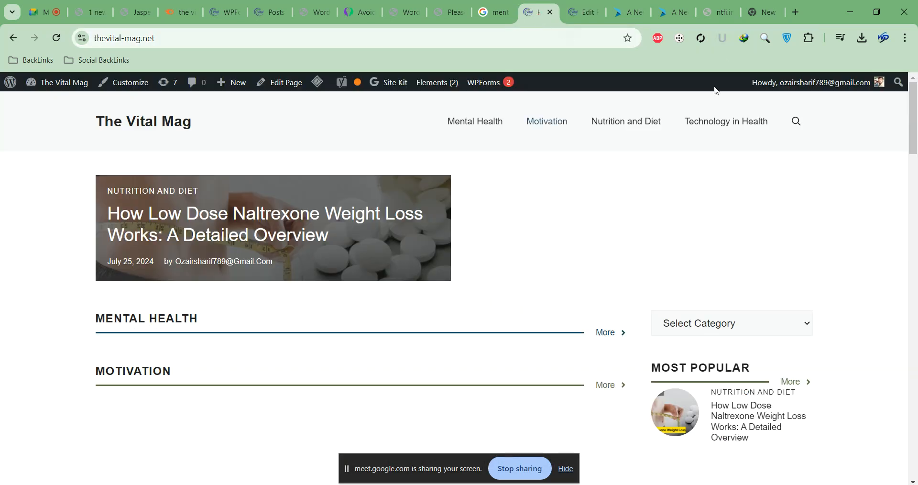
right_click(623, 125)
left_click(678, 235)
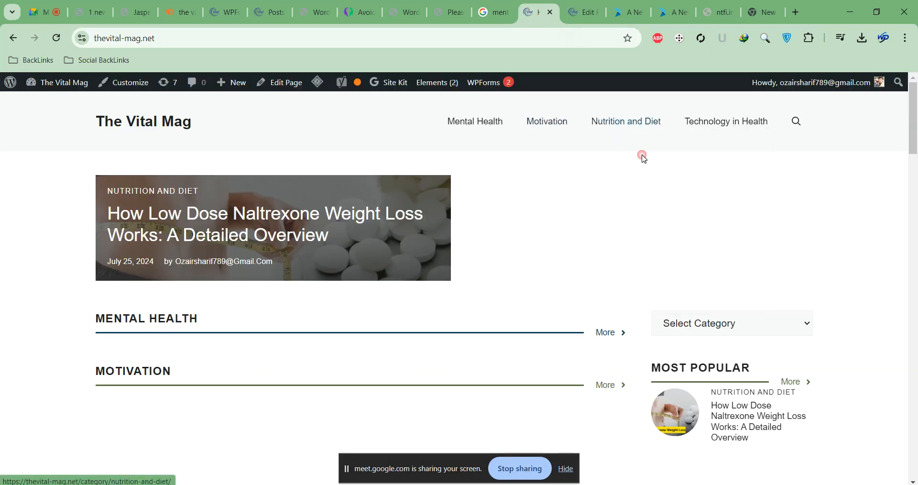
left_click(583, 12)
scroll(313, 300, "down", 15)
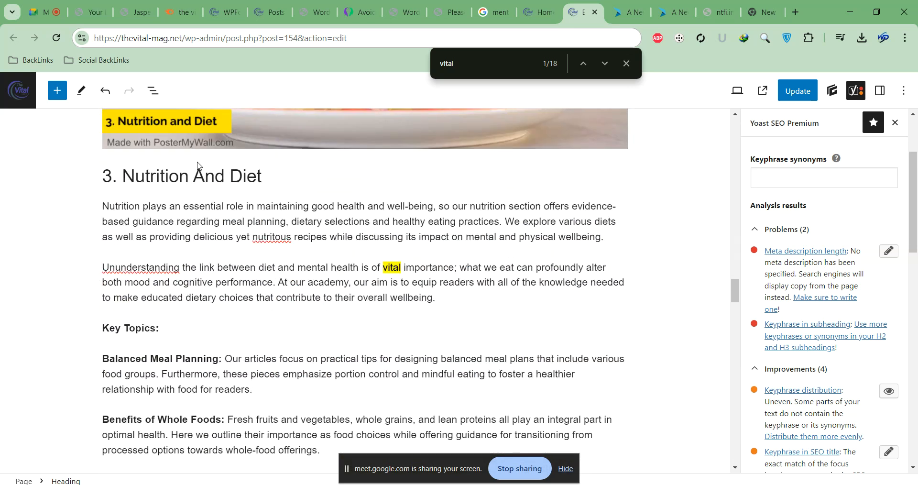
triple_click(195, 174)
key("ctrl+v")
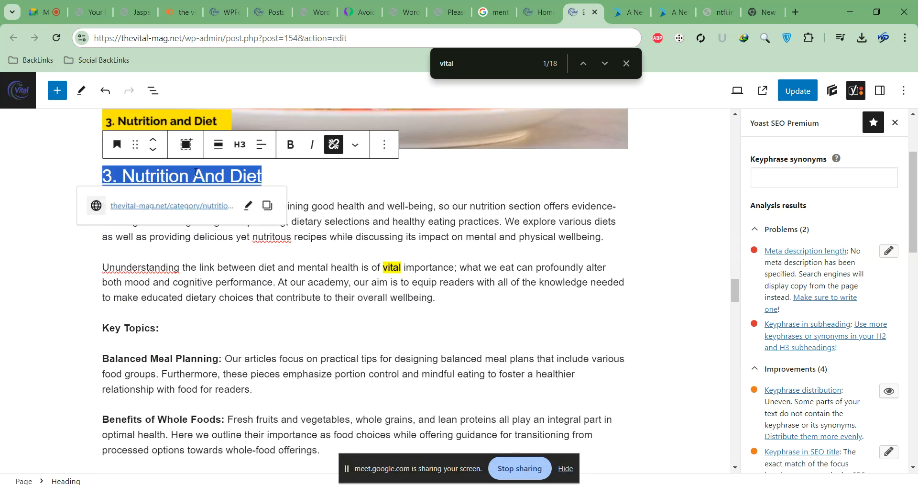
Link the "4. Technology In Health" heading to the Technology in Health category address from the live home page and deselect the heading
left_click(538, 12)
right_click(719, 123)
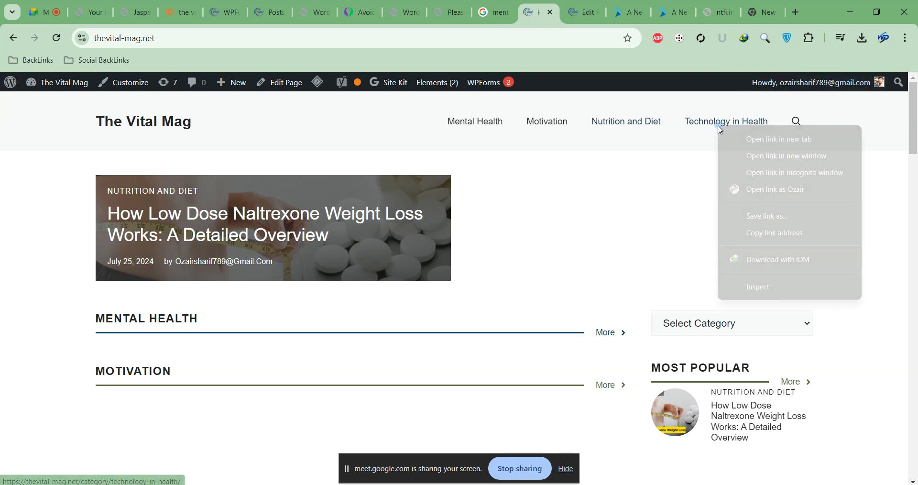
left_click(759, 232)
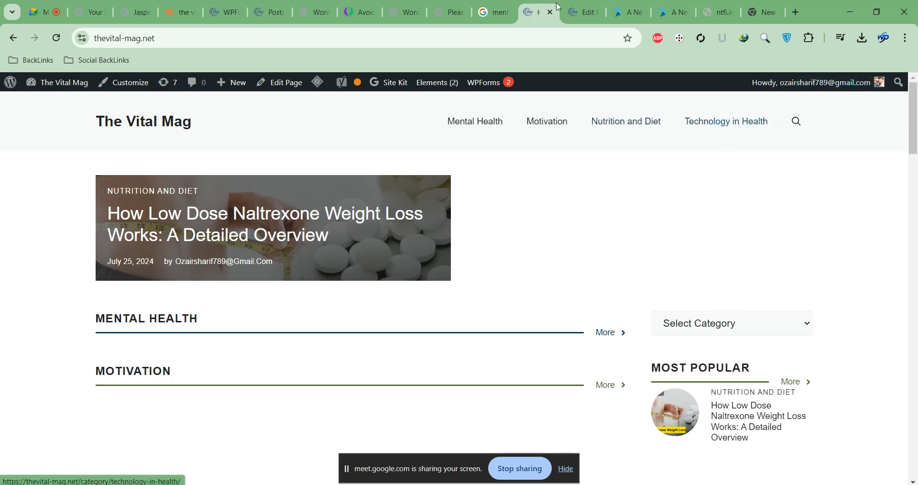
left_click(583, 12)
scroll(202, 250, "down", 12)
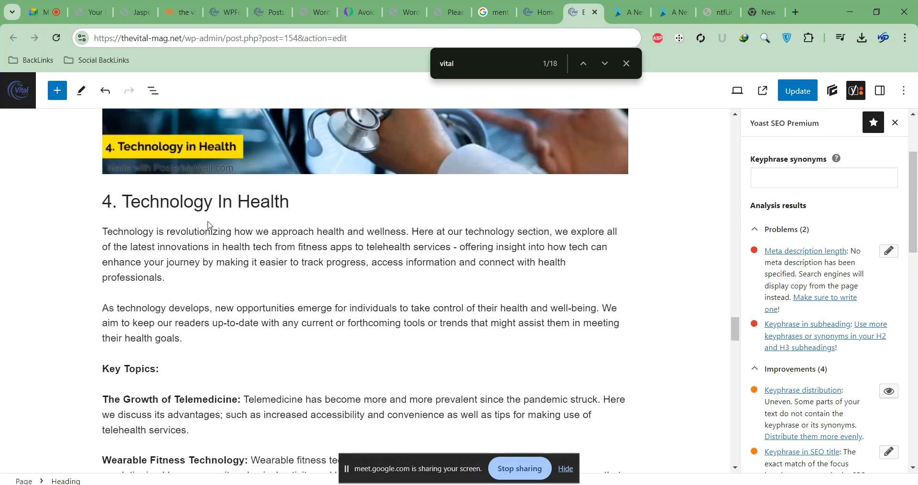
triple_click(207, 204)
key("ctrl+v")
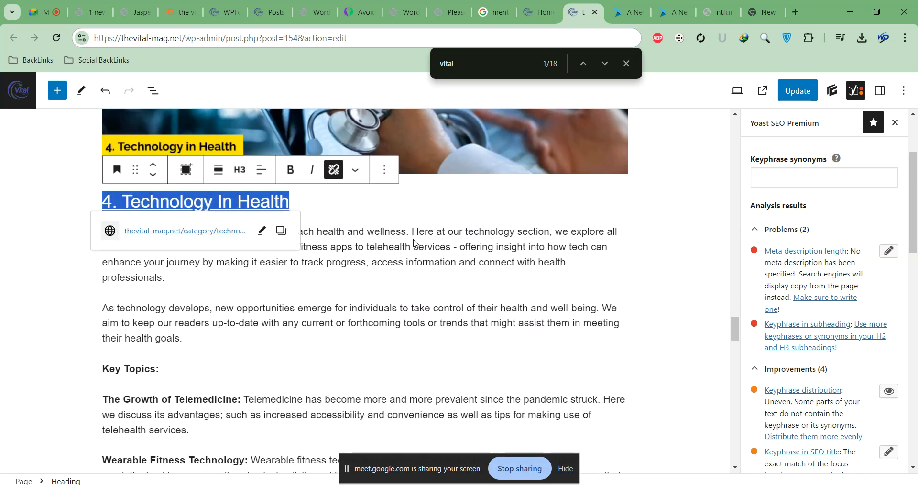
left_click(490, 264)
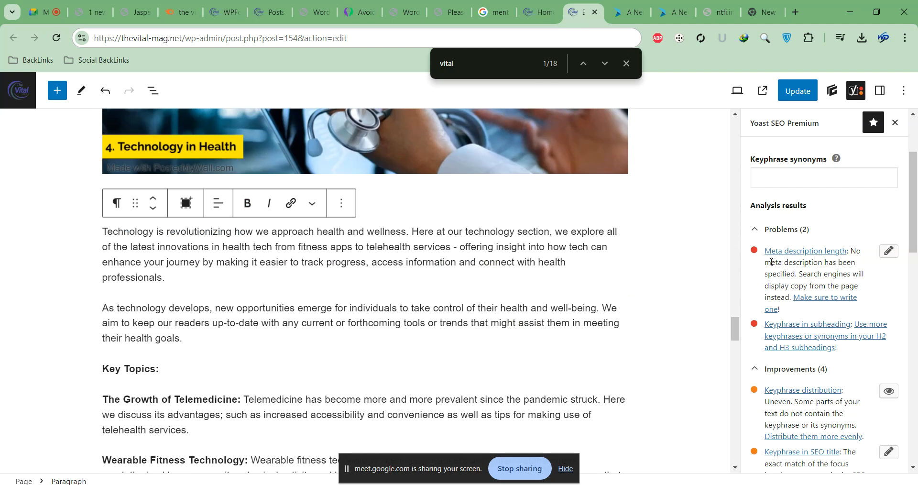
Review the Yoast SEO problems and improvements, the page content up to the Mental Health section, and the published text on the live home page
scroll(816, 308, "down", 6)
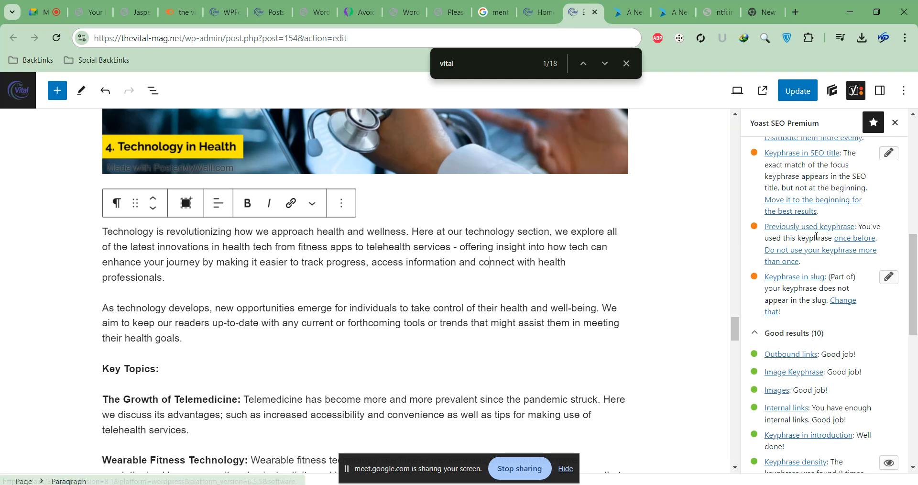
scroll(816, 257, "up", 1)
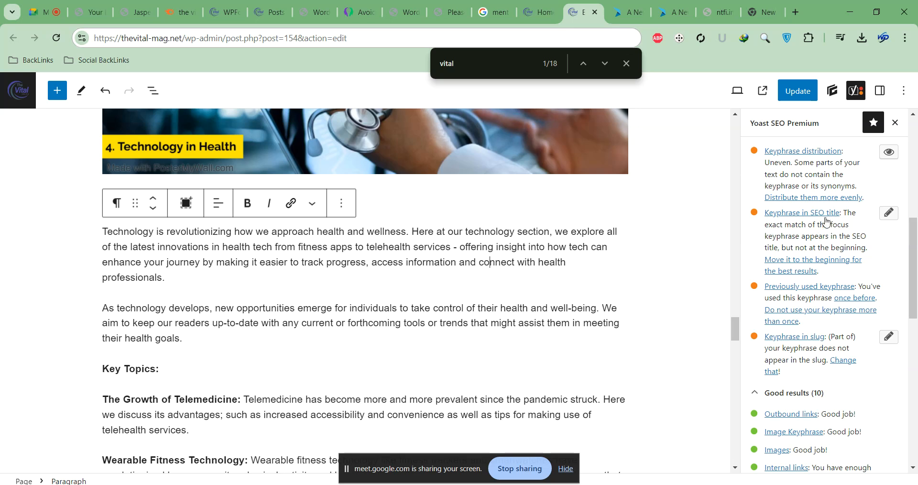
scroll(566, 247, "up", 1)
scroll(566, 246, "down", 10)
scroll(749, 268, "up", 5)
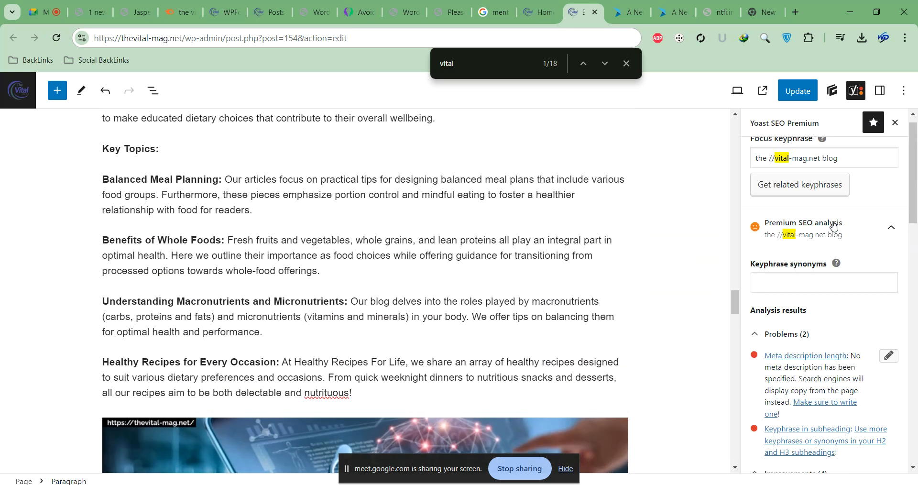
scroll(153, 184, "down", 10)
scroll(146, 187, "up", 9)
scroll(146, 186, "up", 15)
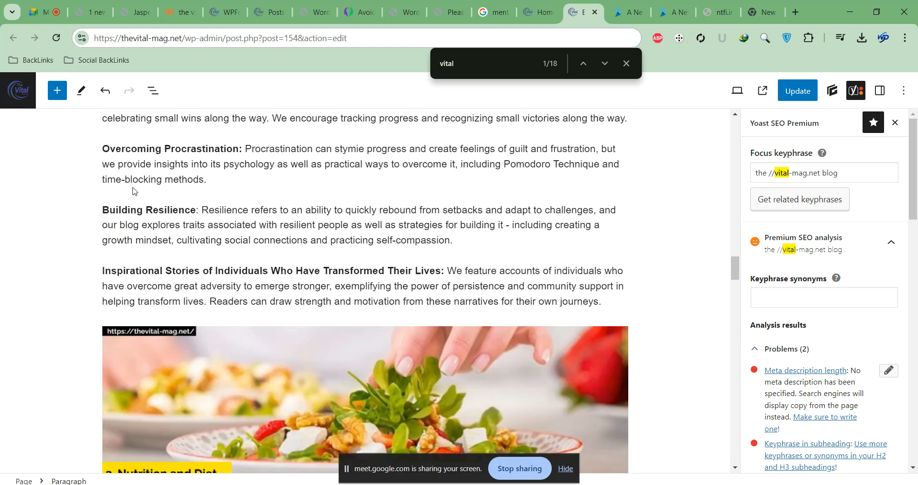
scroll(135, 191, "up", 10)
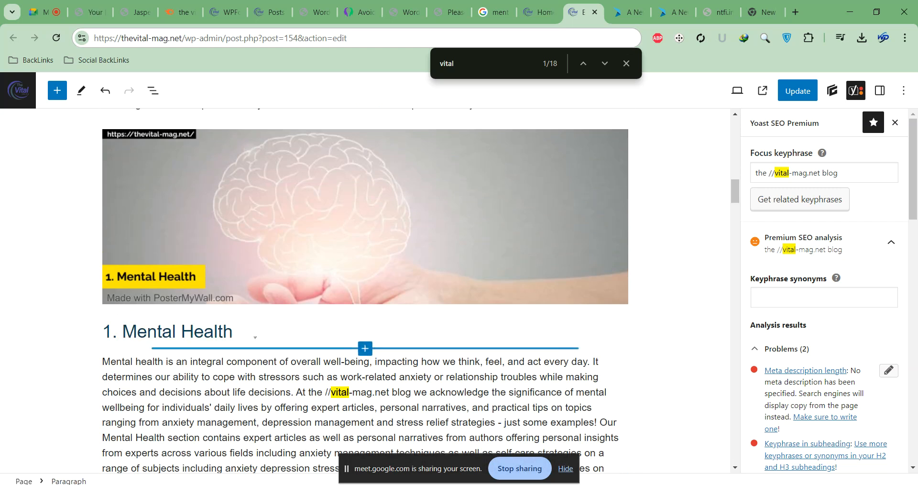
left_click(540, 18)
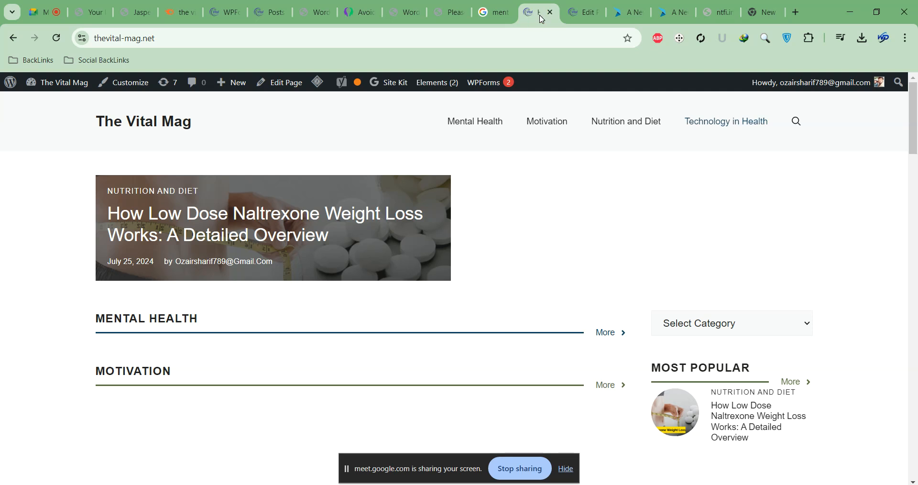
scroll(630, 204, "down", 10)
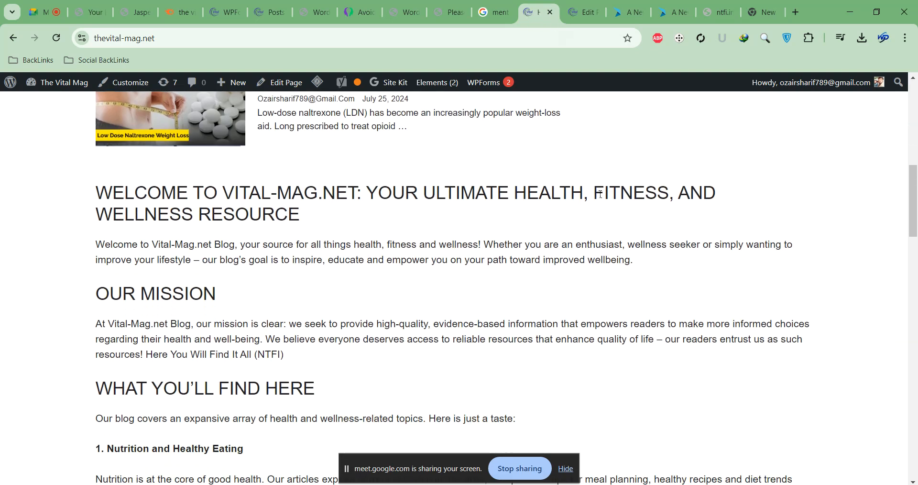
scroll(623, 188, "up", 9)
scroll(585, 195, "up", 1)
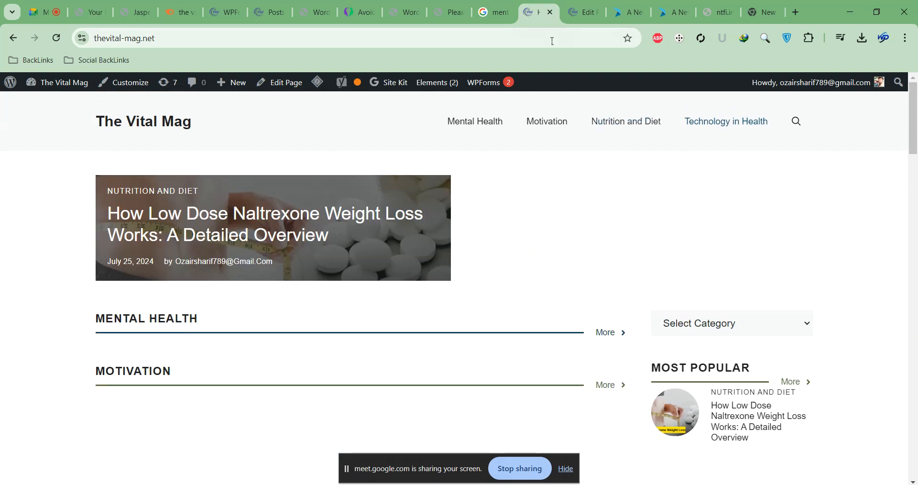
Open perplexity.ai in the browser tab holding the unreachable ntfi.info page
left_click(717, 19)
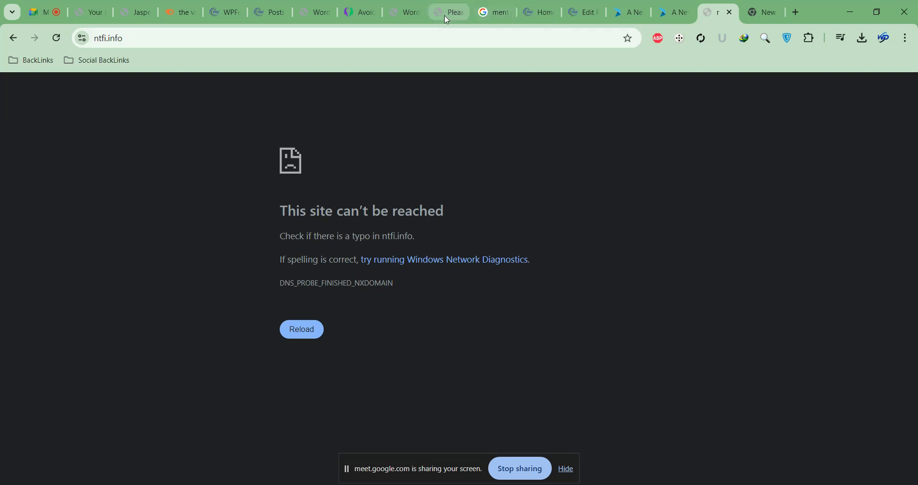
left_click(423, 40)
type("pw")
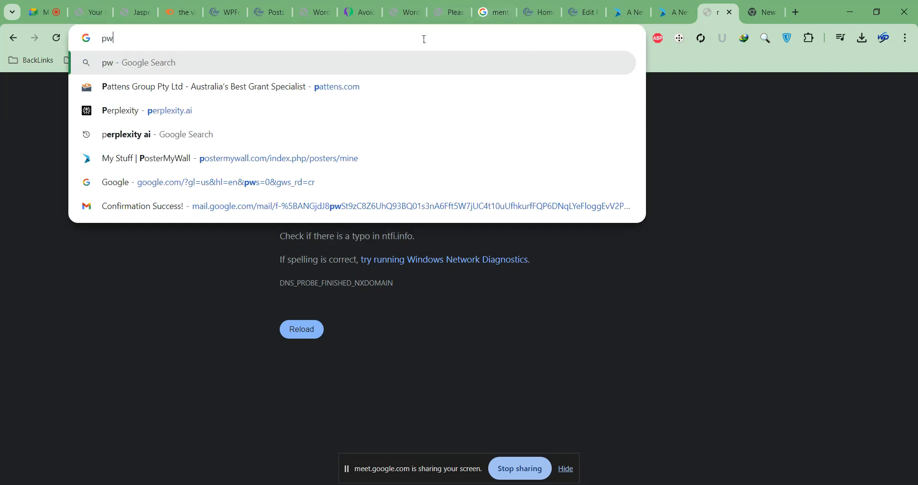
key("BackSpace")
type("er")
key("Return")
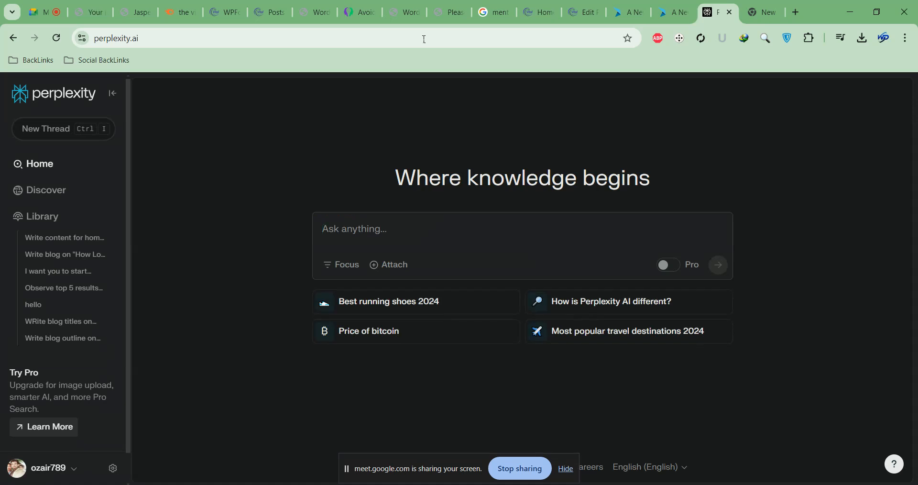
Open the saved thread about home page content for "the //vital-mag.net blog" and send the follow-up "Write meta description"
left_click(57, 243)
left_click_drag(394, 478, 21, 482)
left_click(313, 444)
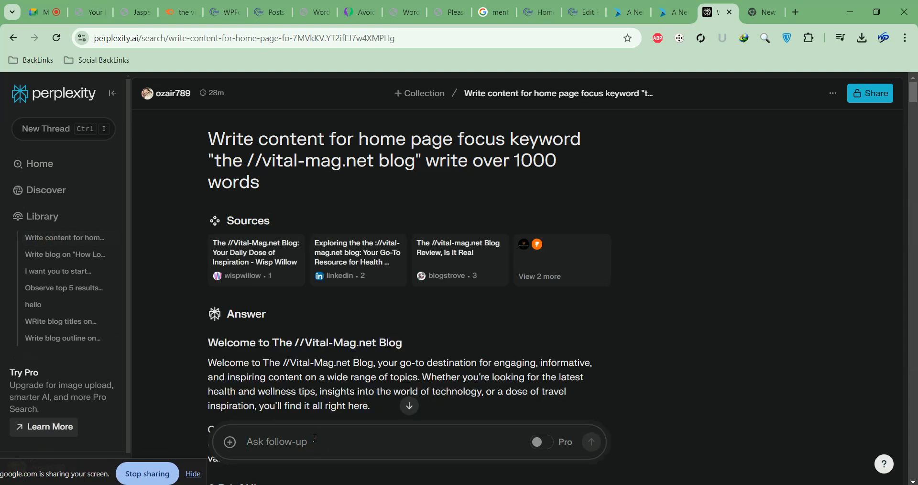
type("Write meta description")
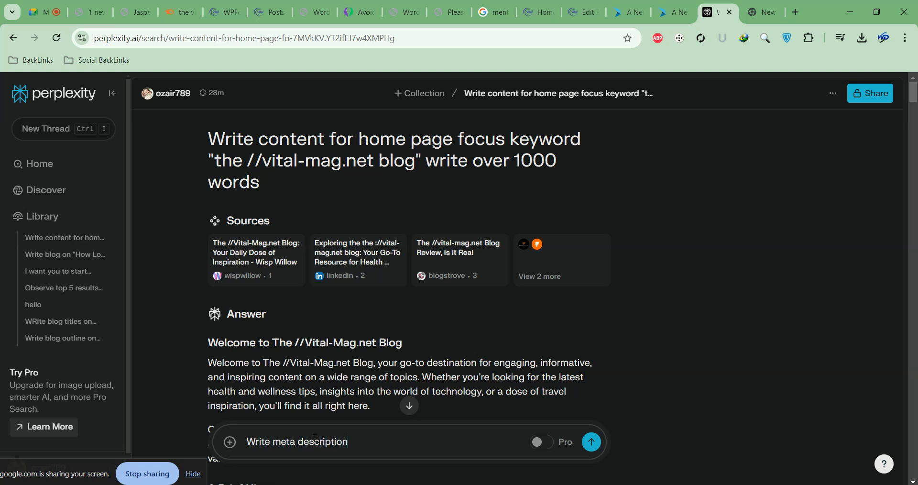
key("Return")
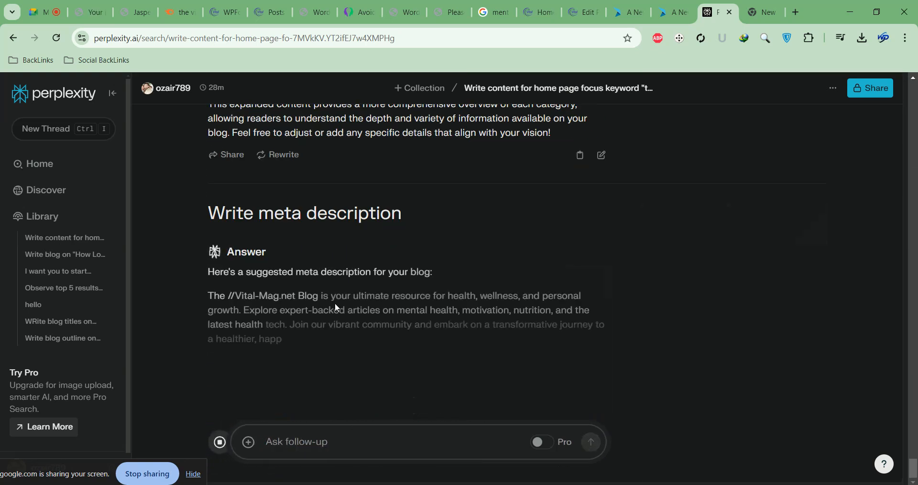
Copy the suggested meta description from "The //Vital-Mag.net Blog" through "happier life.", leaving out the hashtags
left_click_drag(210, 297, 470, 343)
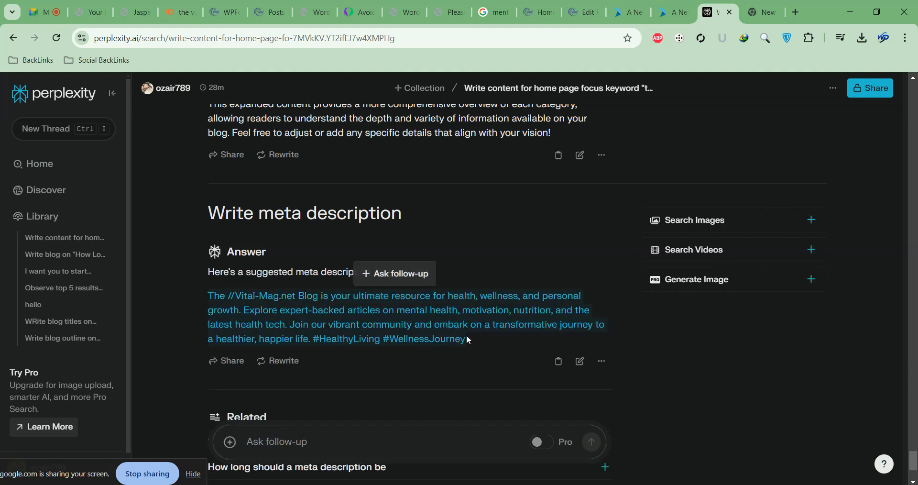
left_click(501, 314)
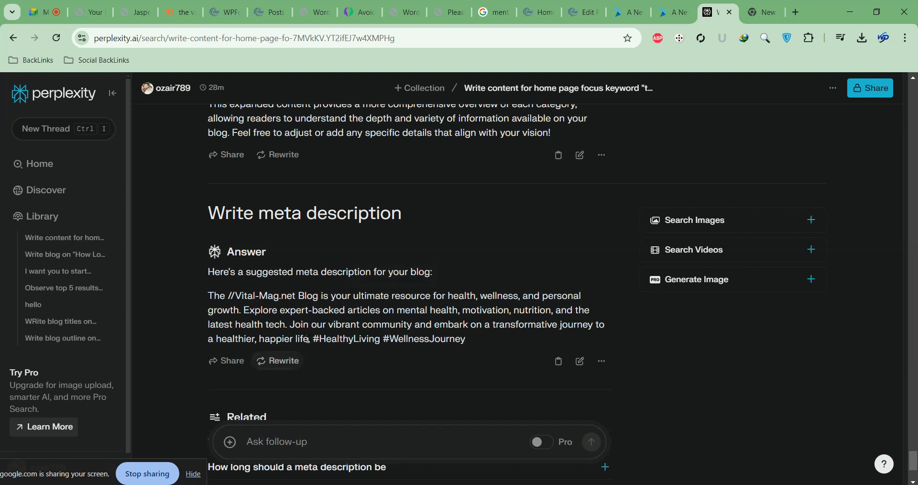
left_click_drag(312, 339, 204, 289)
key("ctrl+c")
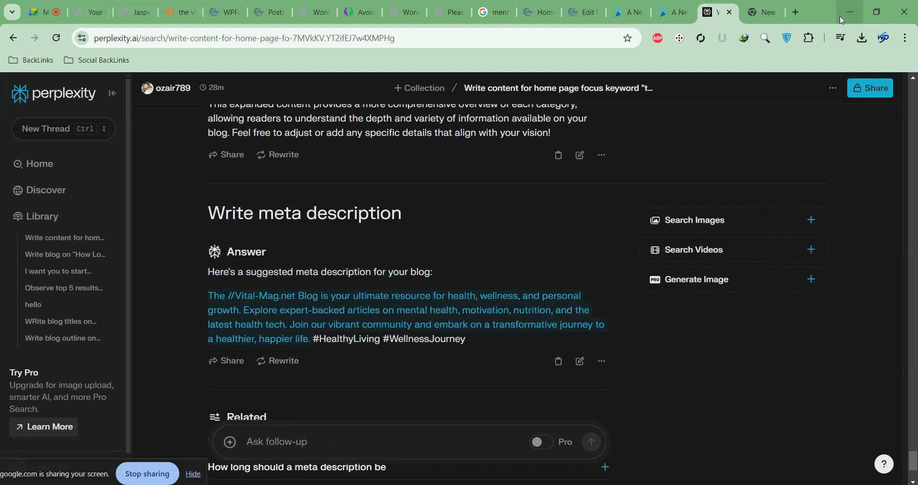
Paste the copied text as the home page's Yoast meta description and delete its closing sentence starting "Join our vibrant community"
left_click(583, 12)
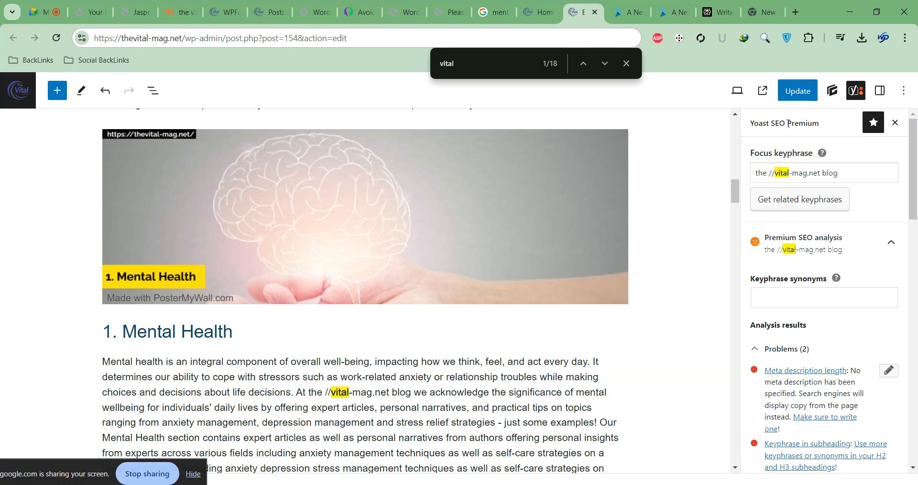
left_click_drag(734, 191, 734, 438)
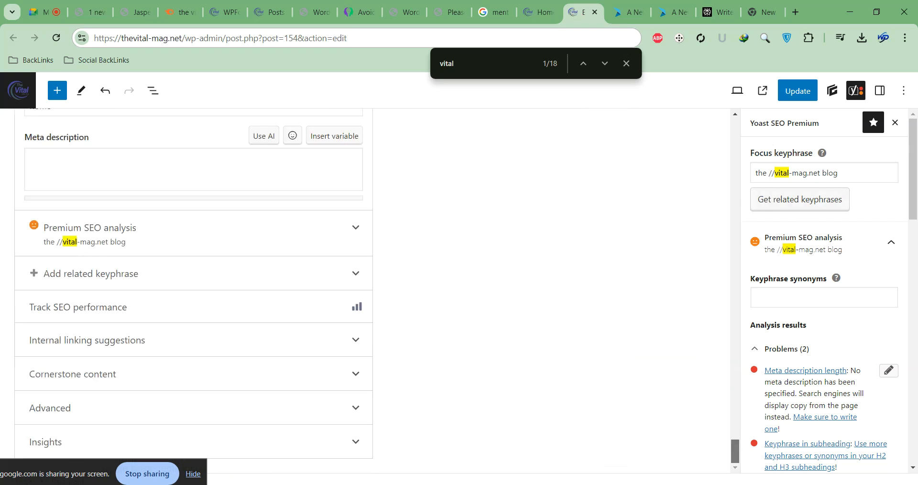
scroll(265, 199, "up", 5)
left_click(108, 341)
key("ctrl+v")
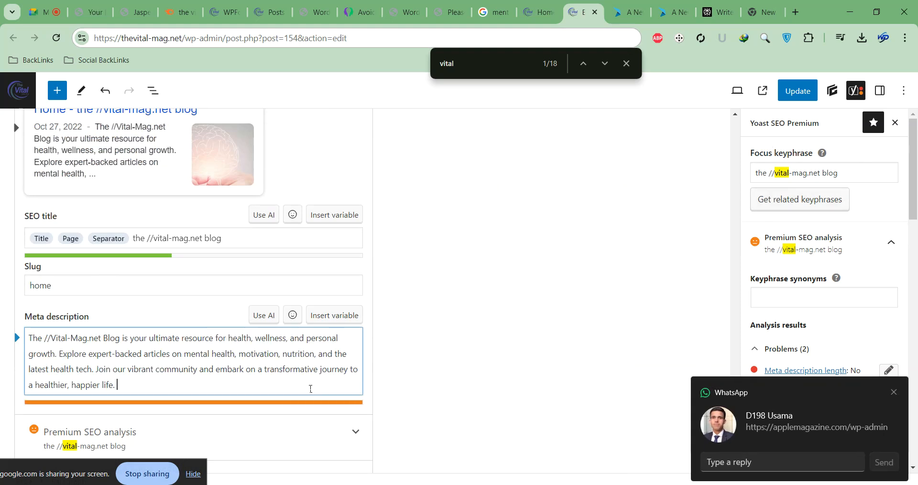
left_click_drag(96, 371, 124, 387)
key("BackSpace")
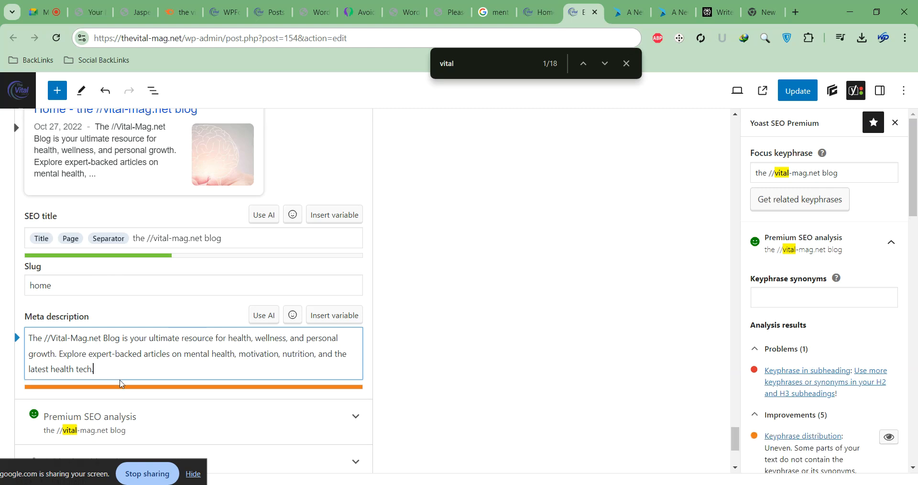
key("BackSpace")
key("BackSpace")
key("BackSpace")
key("BackSpace")
key("BackSpace")
key("BackSpace")
key("BackSpace")
key("BackSpace")
key("BackSpace")
key("BackSpace")
key("BackSpace")
key("BackSpace")
key("BackSpace")
key("BackSpace")
key("BackSpace")
key("BackSpace")
key("BackSpace")
key("BackSpace")
key("BackSpace")
key("BackSpace")
key("BackSpace")
key("BackSpace")
key("BackSpace")
key("BackSpace")
key("BackSpace")
key("BackSpace")
key("BackSpace")
key("BackSpace")
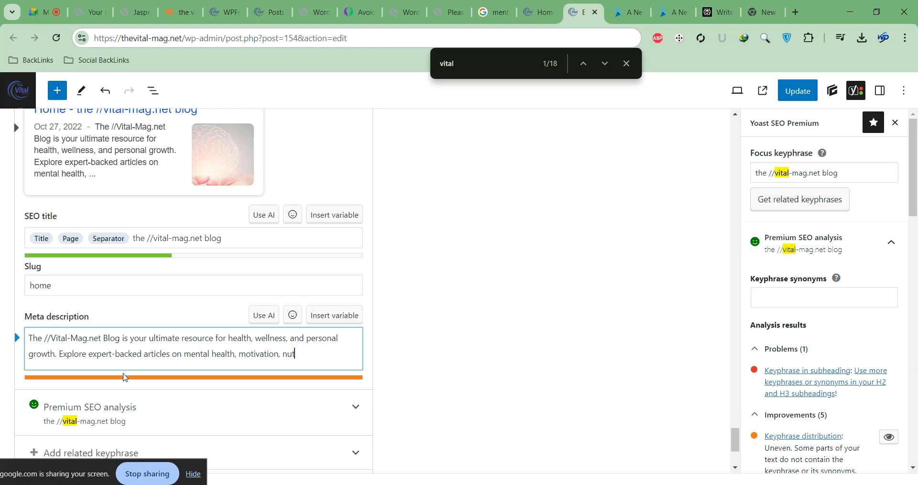
key("BackSpace")
key("BackSpace")
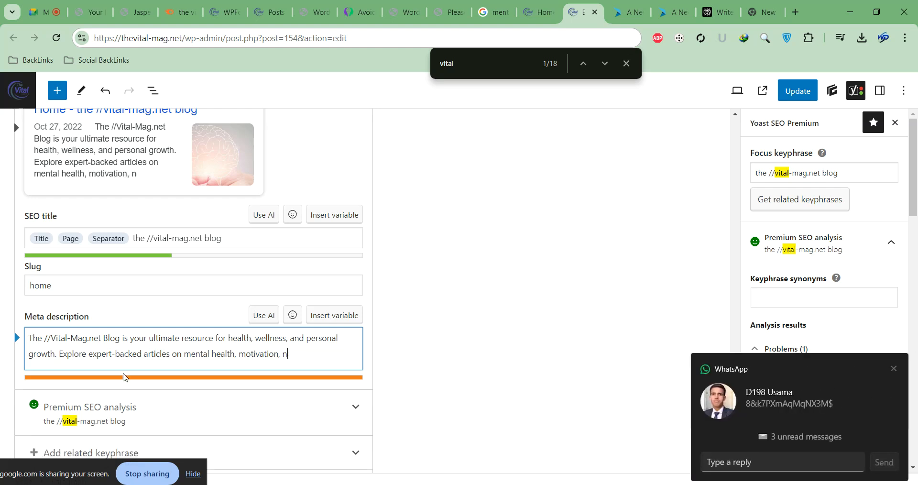
key("BackSpace")
key("BackSpace")
key("BackSpace")
key("BackSpace")
key("BackSpace")
key("BackSpace")
key("BackSpace")
key("BackSpace")
key("BackSpace")
key("BackSpace")
key("BackSpace")
key("BackSpace")
key("BackSpace")
key("BackSpace")
key("BackSpace")
key("BackSpace")
key("BackSpace")
key("BackSpace")
key("BackSpace")
key("BackSpace")
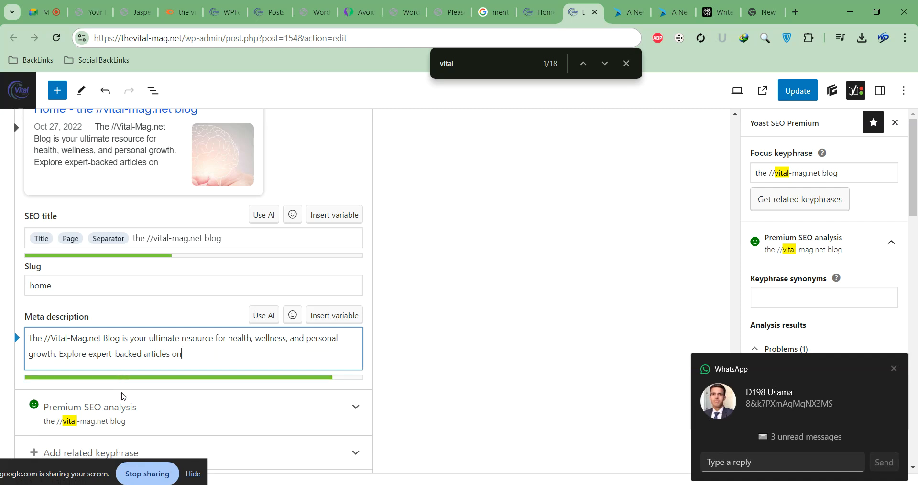
key("ctrl+z")
Remove "health, wellness, and personal growth. Explore expert-backed articles on" from the meta description
scroll(390, 232, "down", 8)
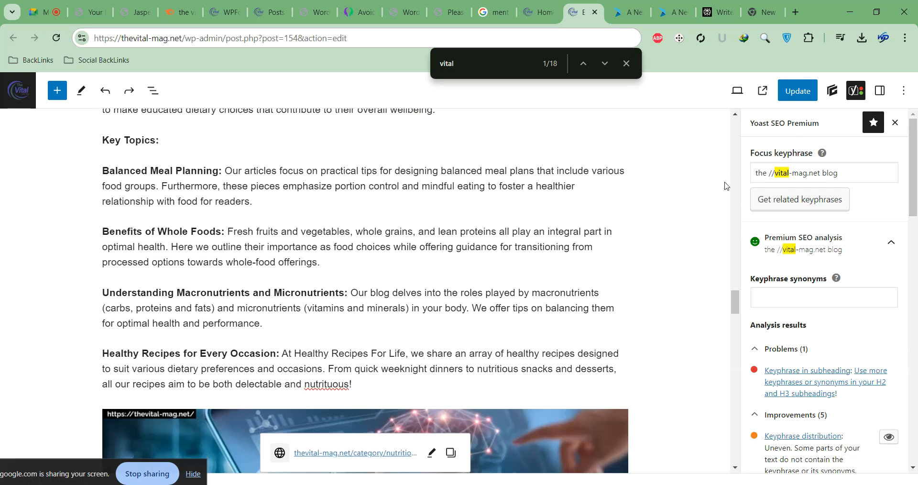
left_click_drag(737, 311, 736, 449)
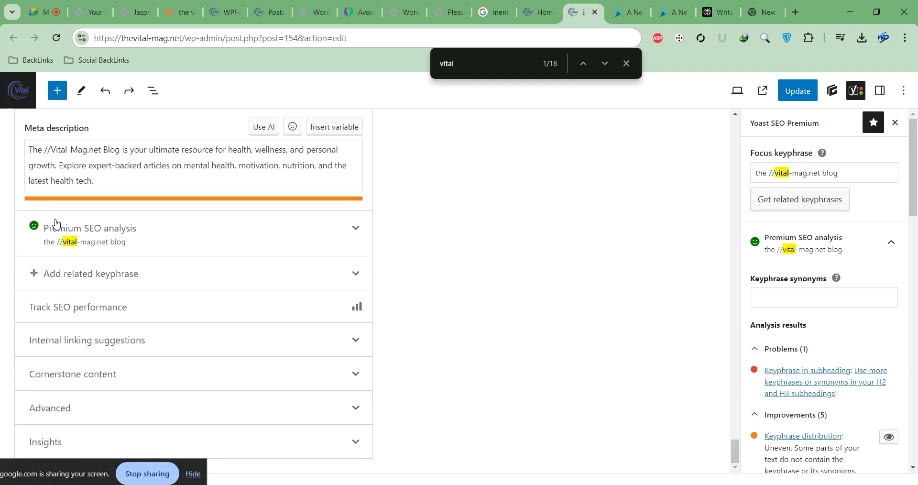
scroll(197, 212, "up", 2)
left_click(135, 297)
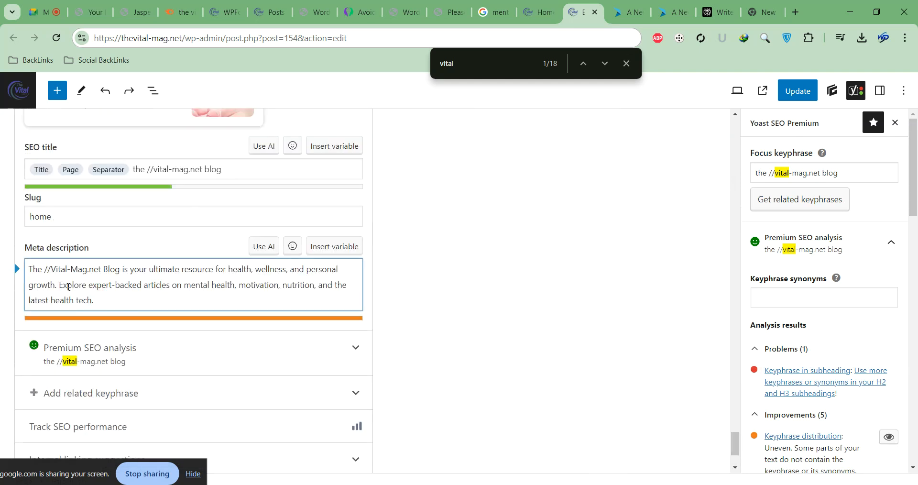
mouse_move(60, 284)
left_mouse_down()
mouse_move(184, 279)
mouse_move(72, 281)
left_mouse_up()
left_click(207, 275)
mouse_move(229, 269)
left_mouse_down()
mouse_move(217, 286)
mouse_move(183, 285)
left_mouse_up()
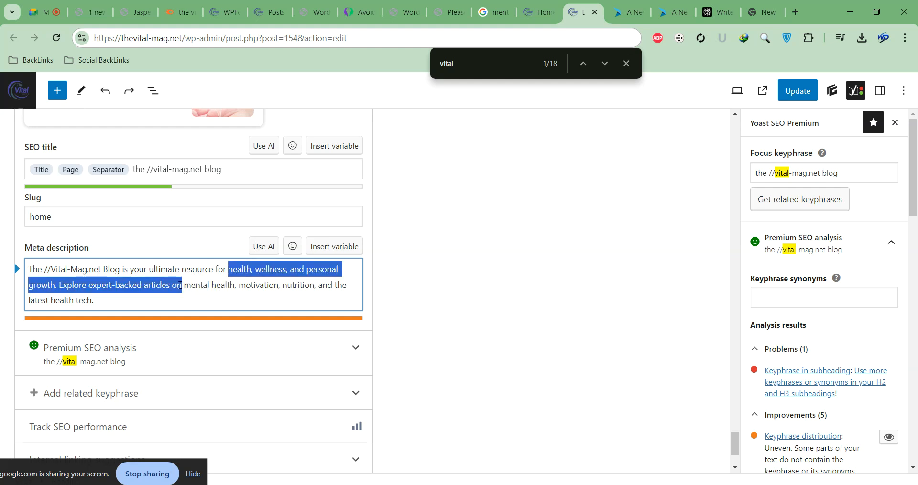
key("BackSpace")
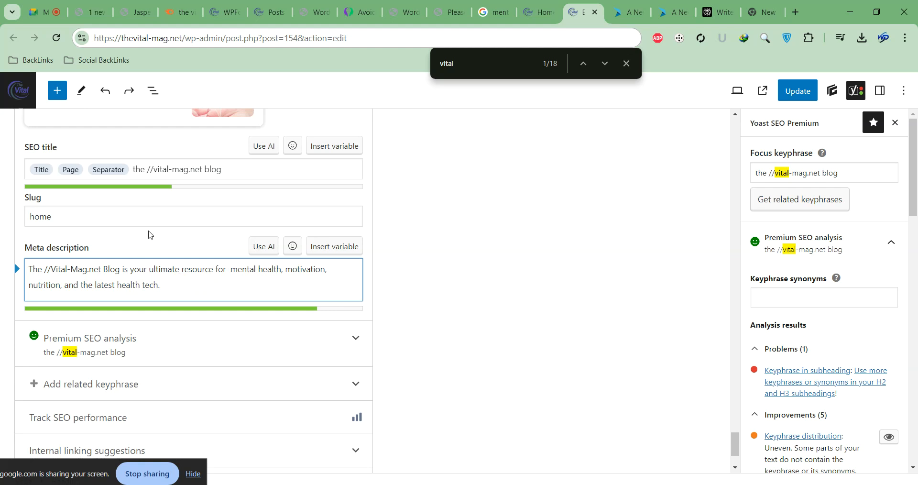
Review the search preview and the problems, improvements and good results of the Yoast readability analysis
scroll(202, 217, "up", 3)
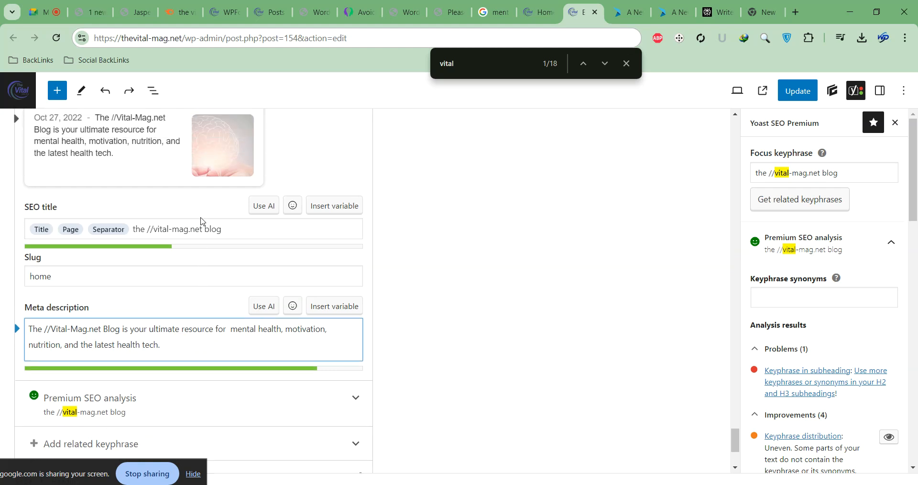
left_click(853, 249)
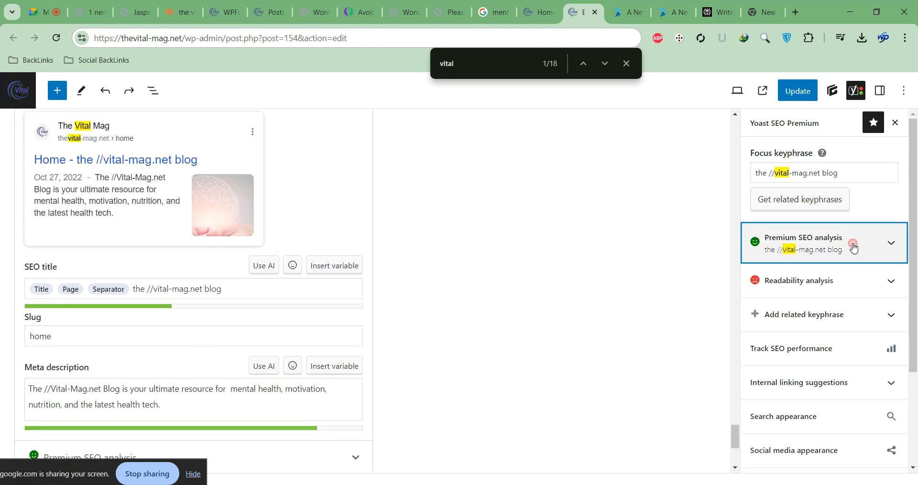
left_click(852, 275)
scroll(853, 272, "down", 2)
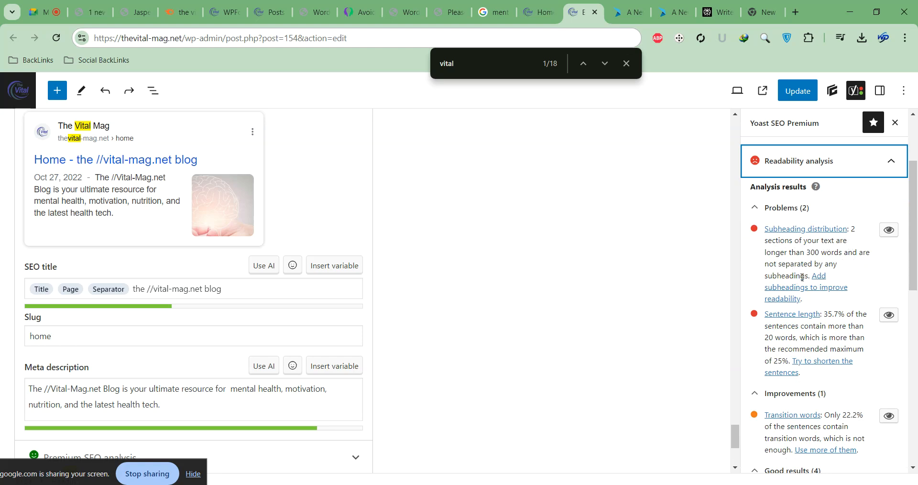
scroll(845, 291, "down", 3)
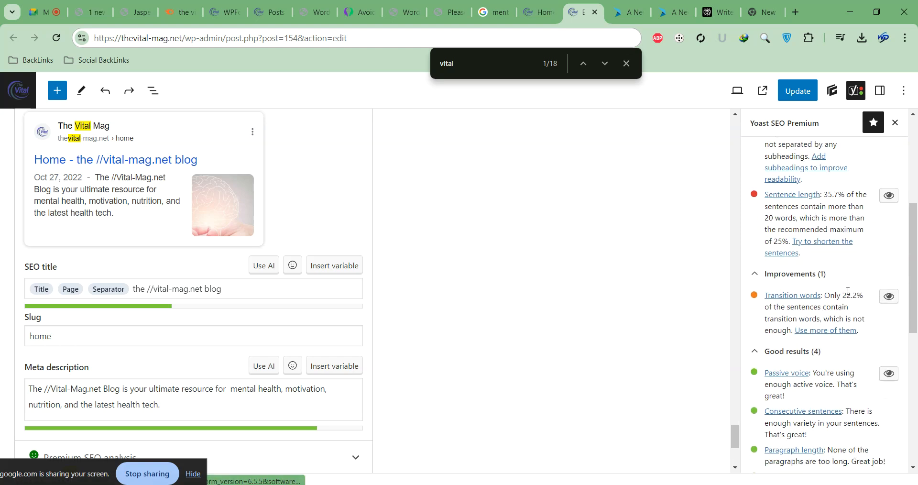
scroll(844, 290, "down", 1)
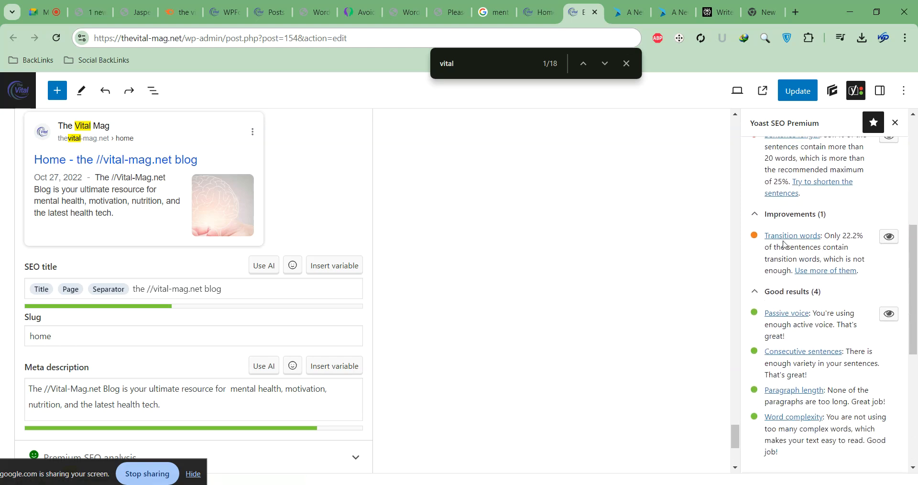
scroll(831, 234, "down", 1)
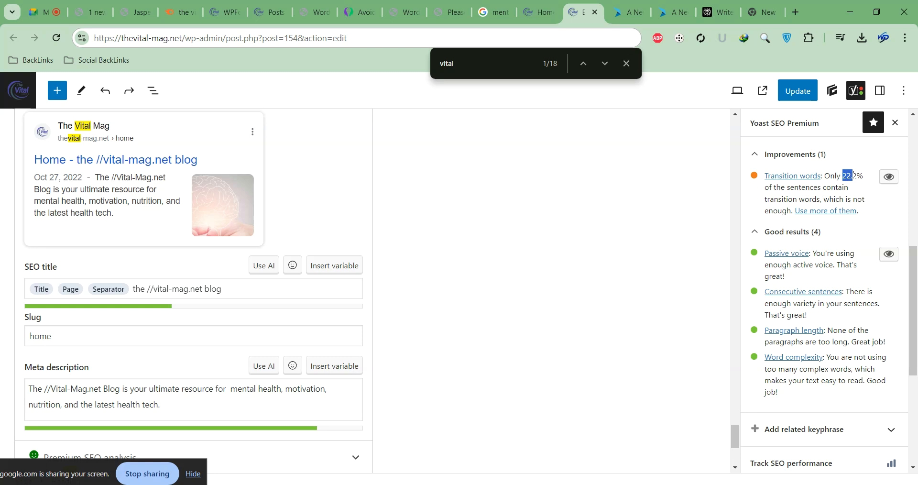
scroll(808, 235, "down", 2)
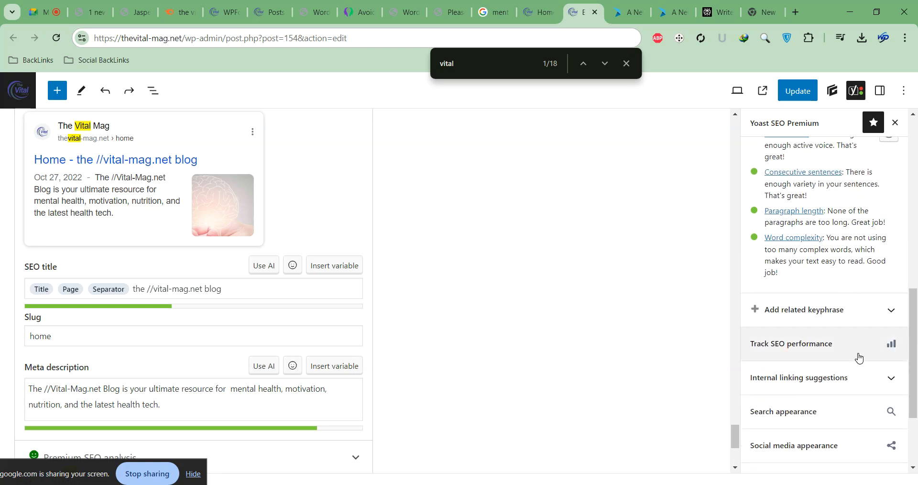
Check the SEO performance tracking dialog and the internal linking suggestions in Yoast
left_click(857, 356)
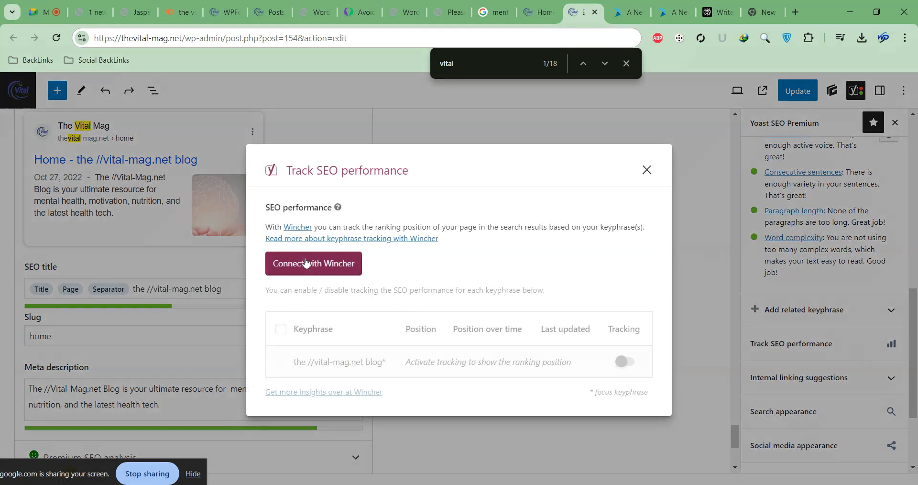
left_click(647, 170)
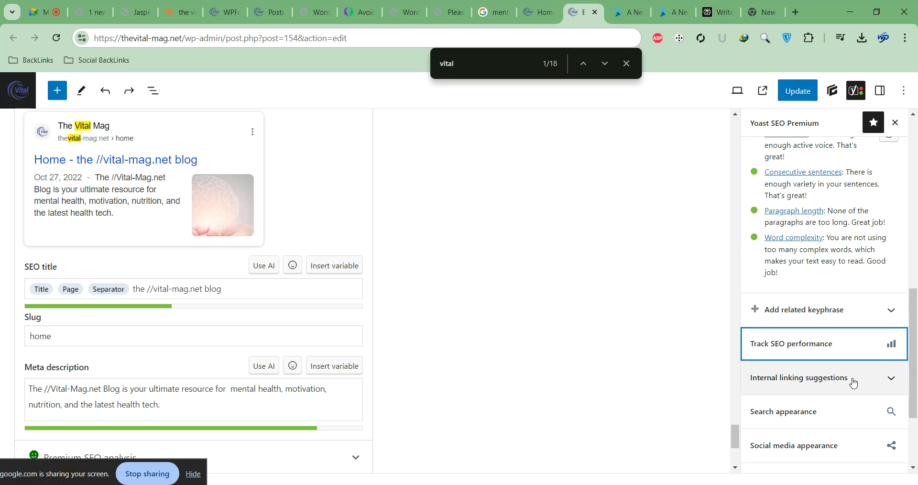
left_click(852, 379)
scroll(856, 348, "down", 4)
scroll(803, 221, "up", 1)
scroll(782, 288, "down", 3)
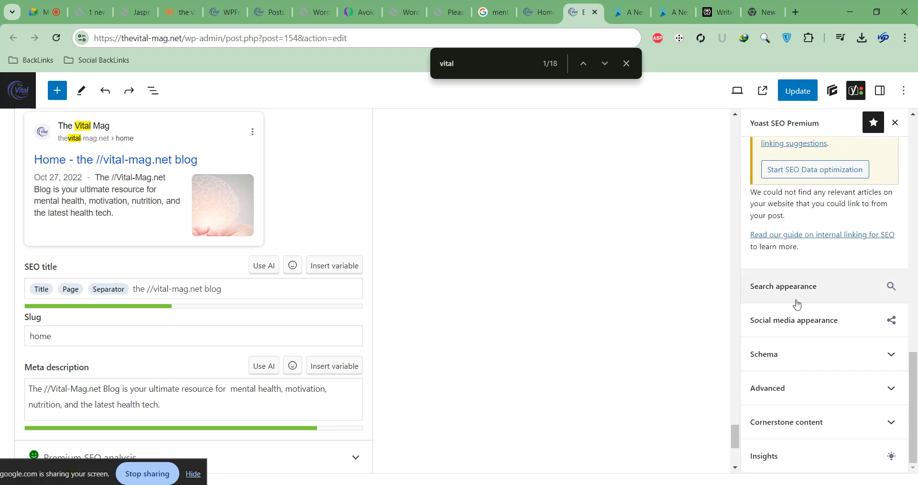
Update the home page and open its live version
scroll(805, 242, "up", 10)
left_click(814, 99)
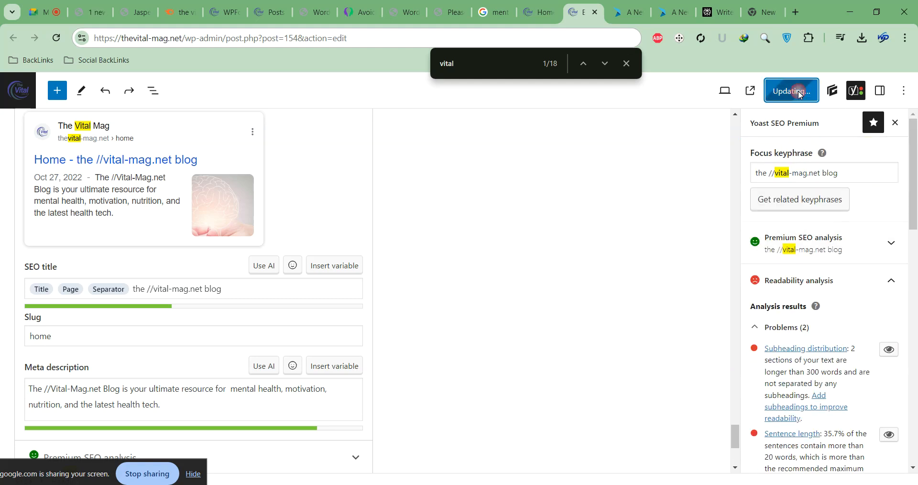
left_click(749, 92)
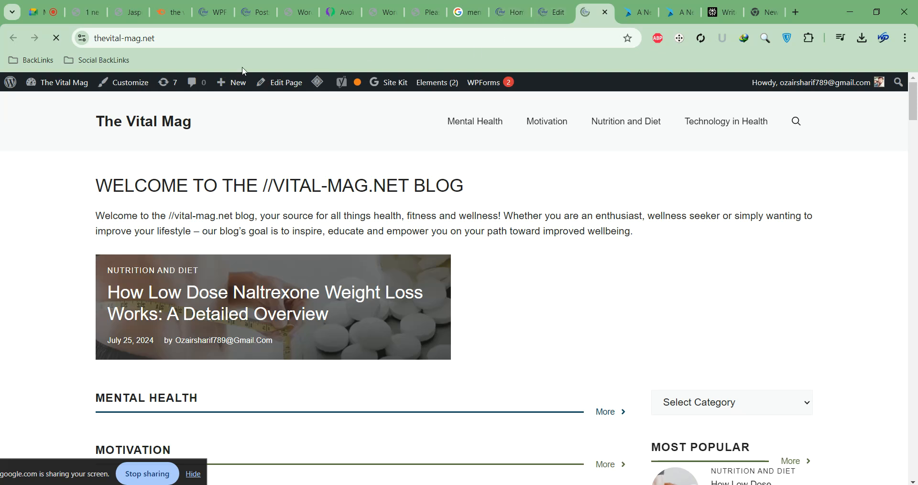
Check the live page's Yoast score summary and read through its mission, Mental Health, Motivation and Nutrition and Diet sections
mouse_move(318, 82)
left_click(317, 133)
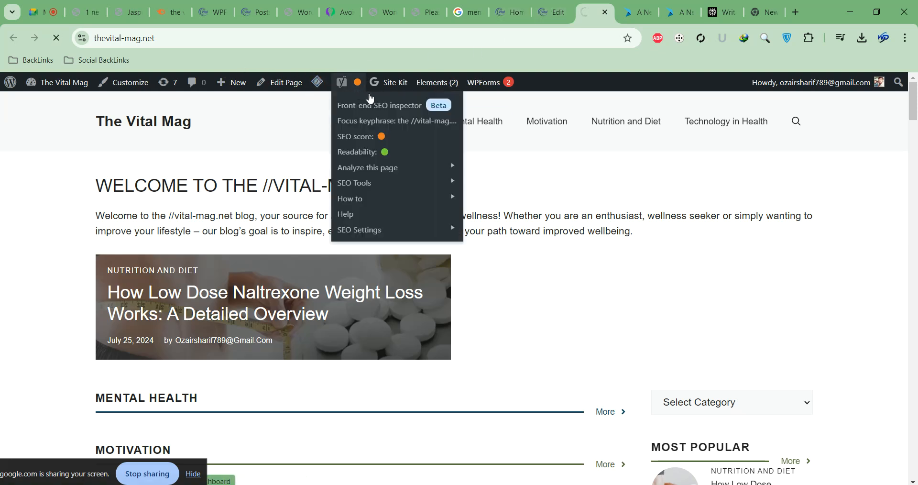
scroll(585, 225, "down", 20)
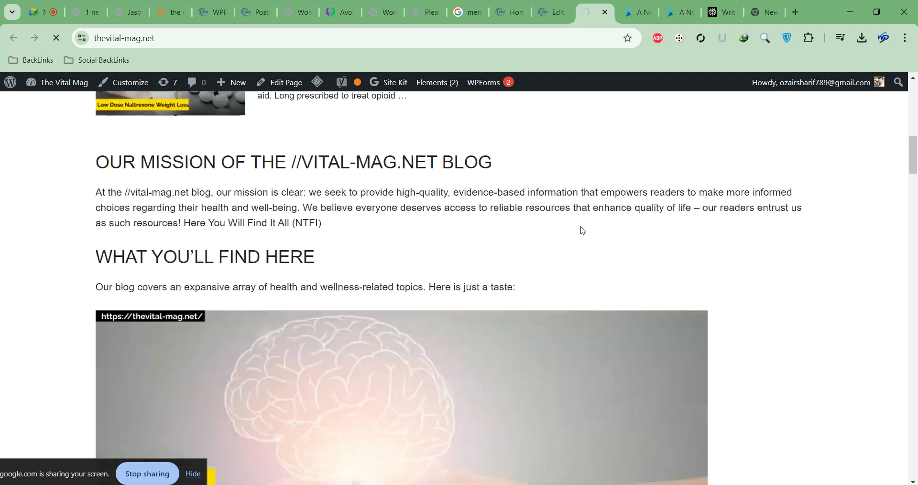
scroll(579, 233, "down", 6)
scroll(577, 232, "up", 17)
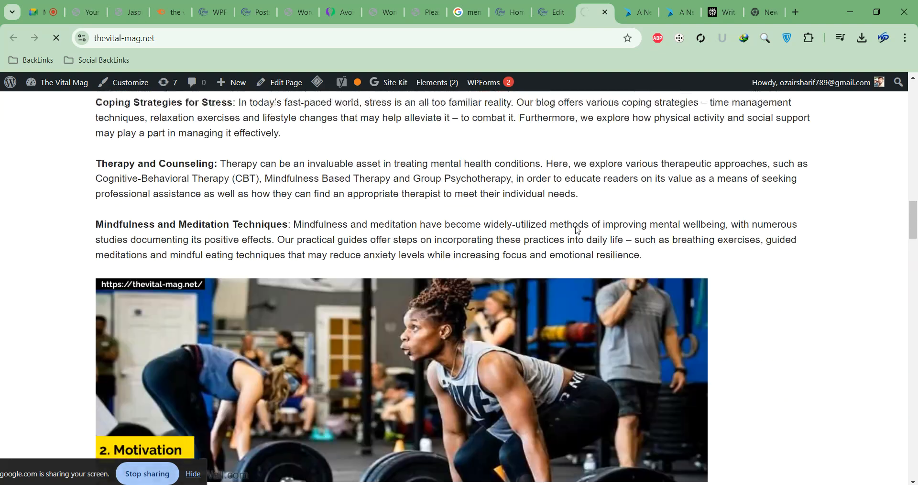
scroll(575, 231, "down", 9)
scroll(574, 230, "down", 16)
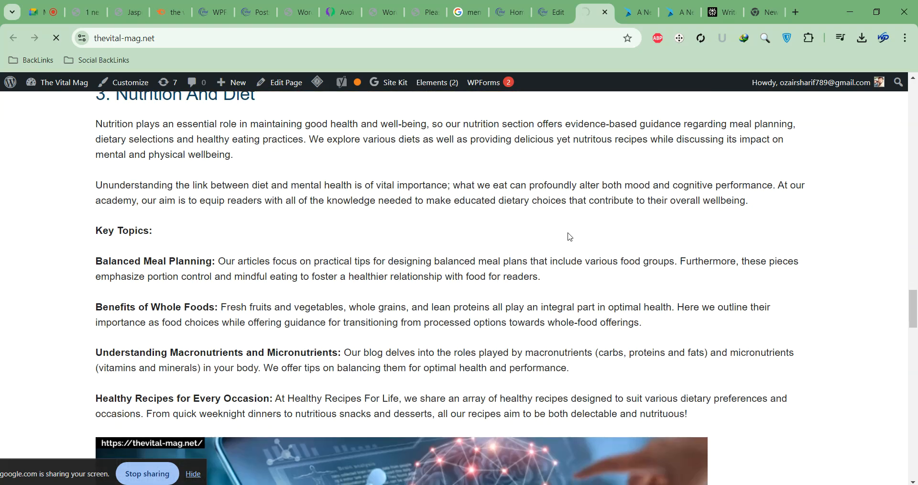
scroll(563, 242, "down", 1)
scroll(562, 241, "down", 12)
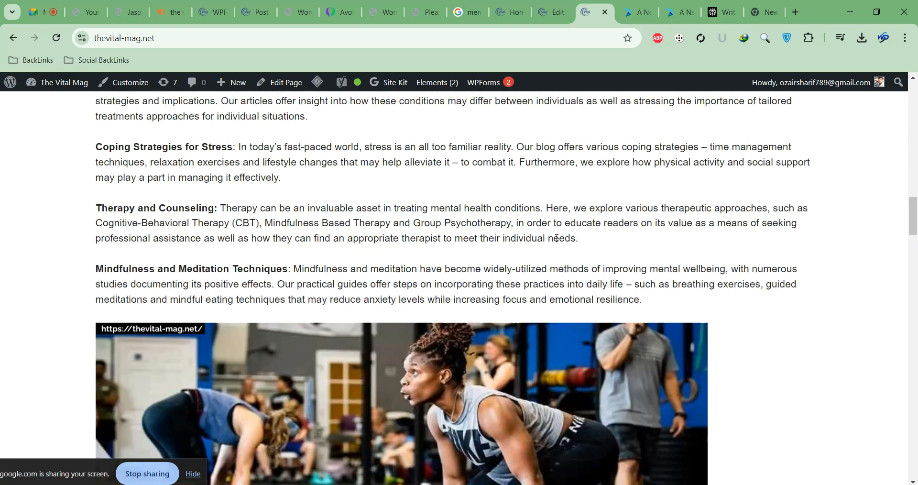
Return to the home page editor and look over the Nutrition and Diet key topics
left_click(377, 15)
left_click(422, 16)
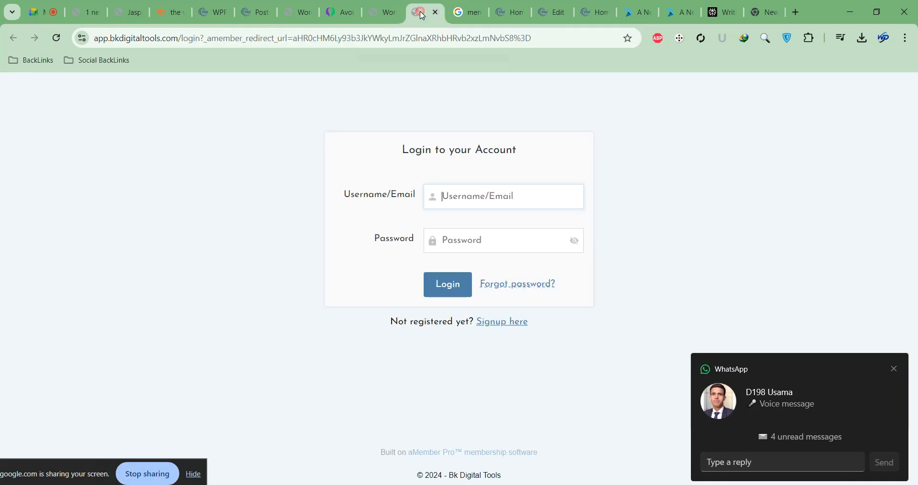
left_click(596, 13)
left_click(550, 15)
scroll(496, 191, "up", 15)
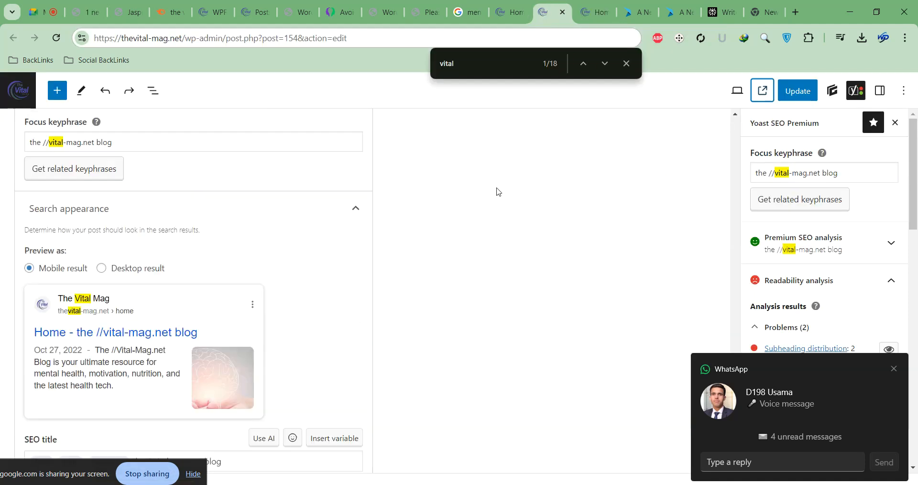
scroll(495, 188, "up", 8)
scroll(589, 273, "down", 5)
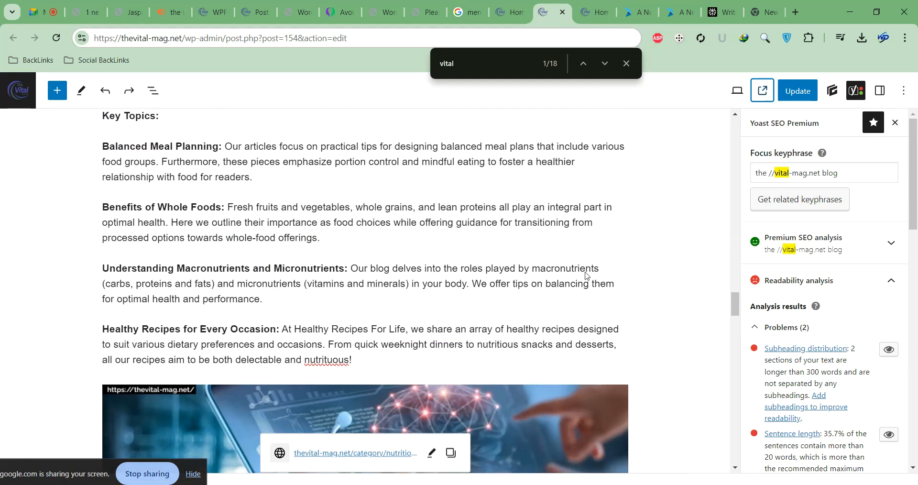
Widen the Technology in Health and Nutrition and Diet section images beyond the text column to the editor canvas edge
left_click(550, 260)
left_click_drag(629, 256, 733, 260)
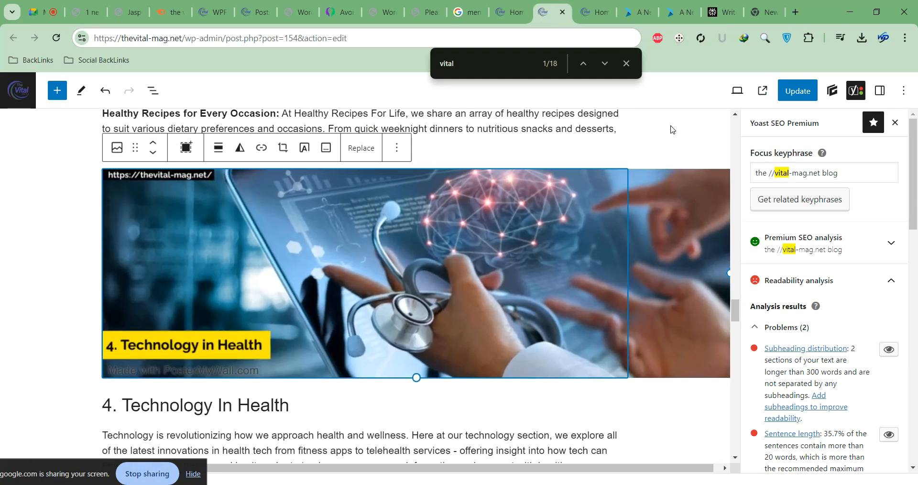
scroll(669, 136, "up", 15)
scroll(661, 145, "down", 5)
left_click(636, 234)
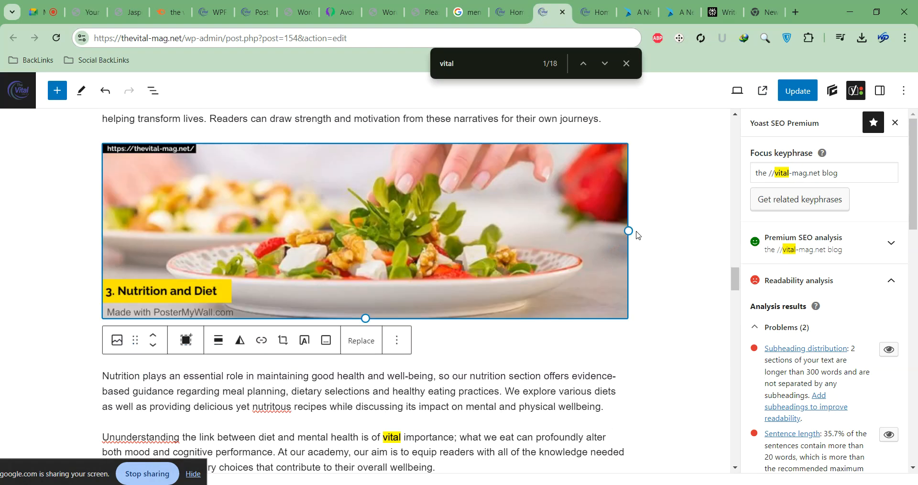
left_click_drag(641, 231, 729, 234)
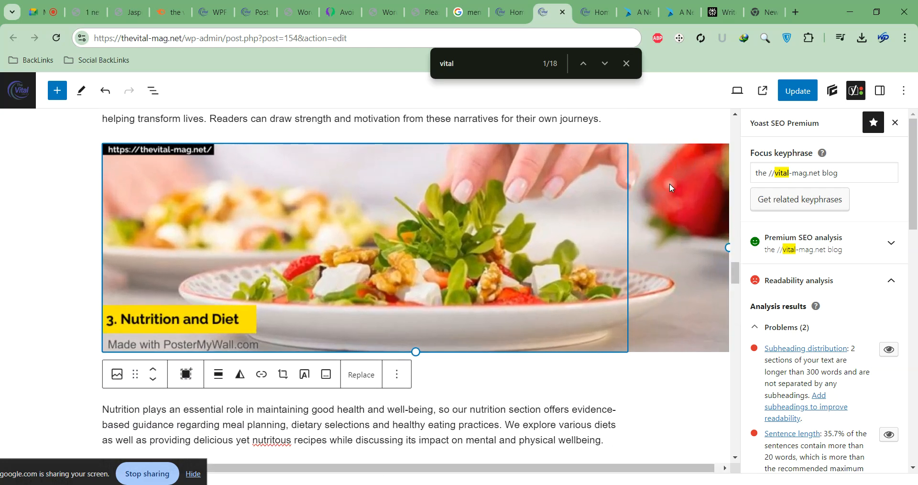
Widen the Motivation and Mental Health section images to match the other enlarged section images
scroll(669, 182, "up", 5)
scroll(646, 181, "up", 6)
left_click(621, 295)
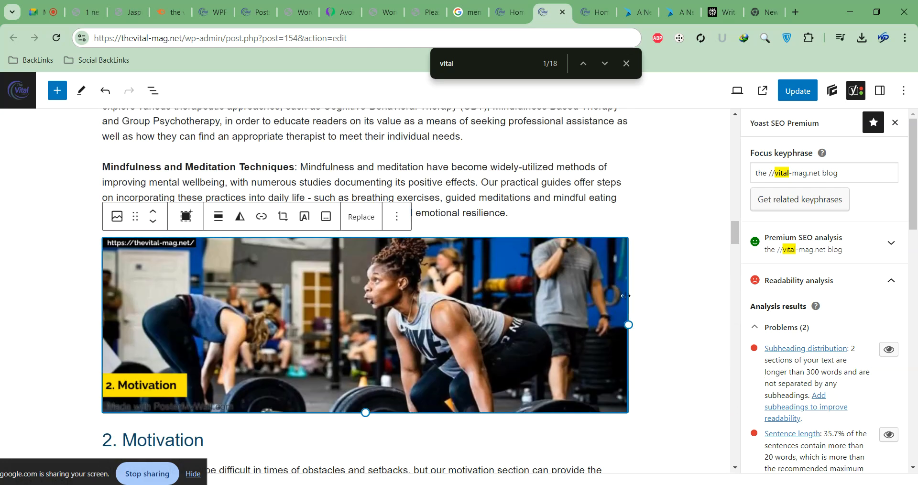
left_click_drag(626, 318, 722, 320)
scroll(621, 200, "up", 10)
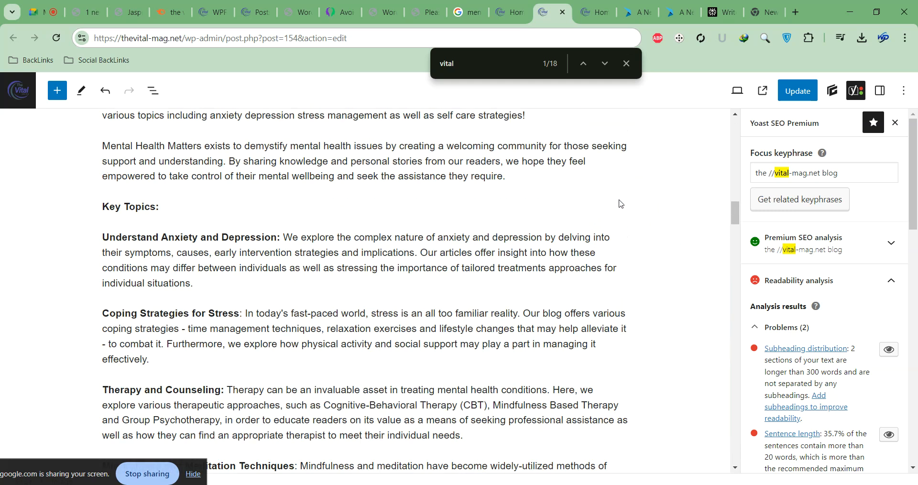
scroll(616, 205, "down", 2)
scroll(598, 239, "up", 7)
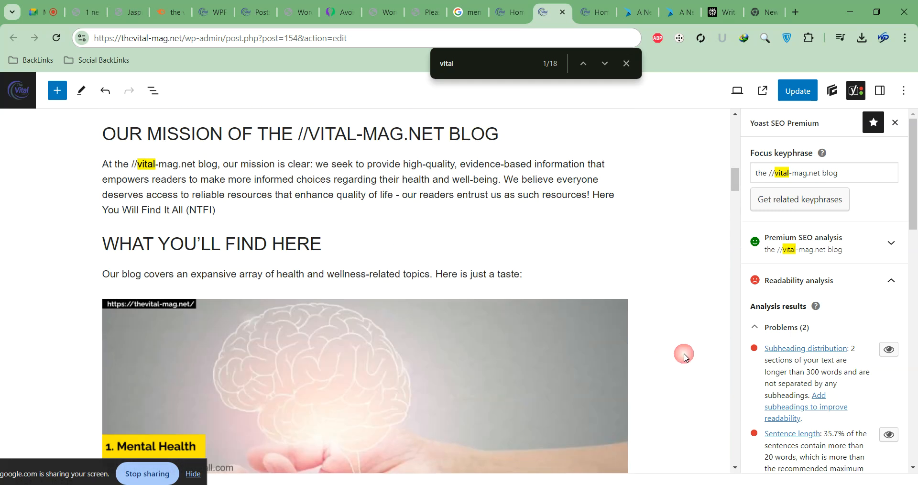
left_click(613, 388)
left_click_drag(627, 385, 727, 401)
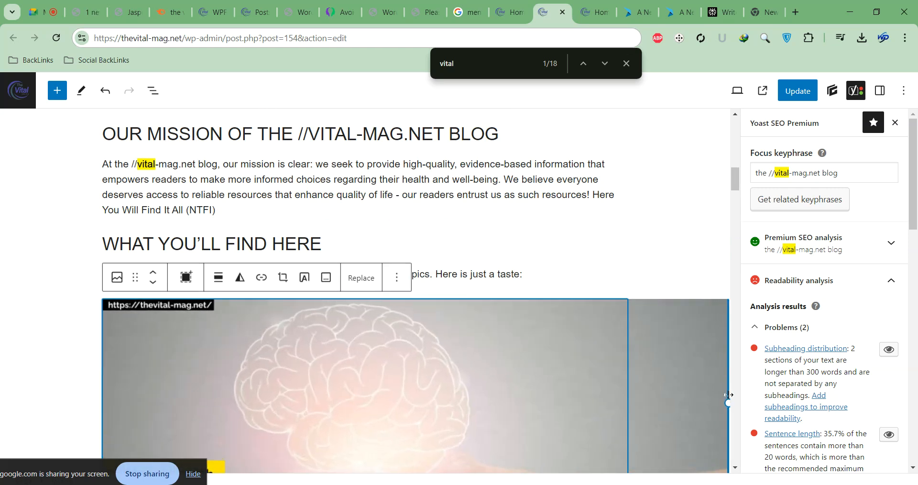
Update the home page, purge the site cache from the live page and check the resized images there
left_click(791, 93)
left_click(608, 18)
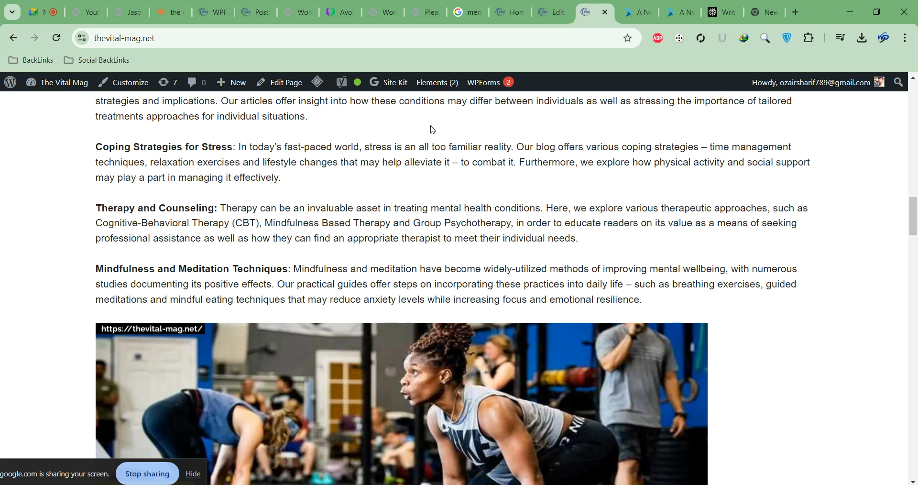
mouse_move(317, 82)
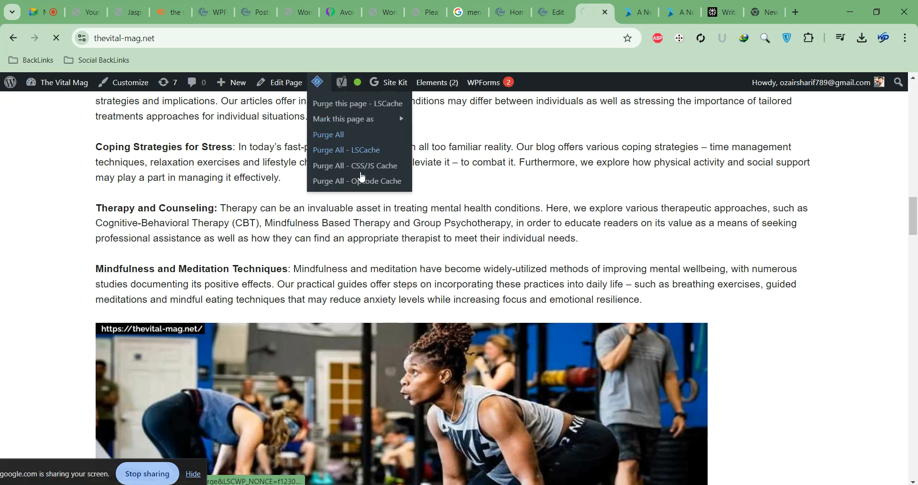
left_click(361, 174)
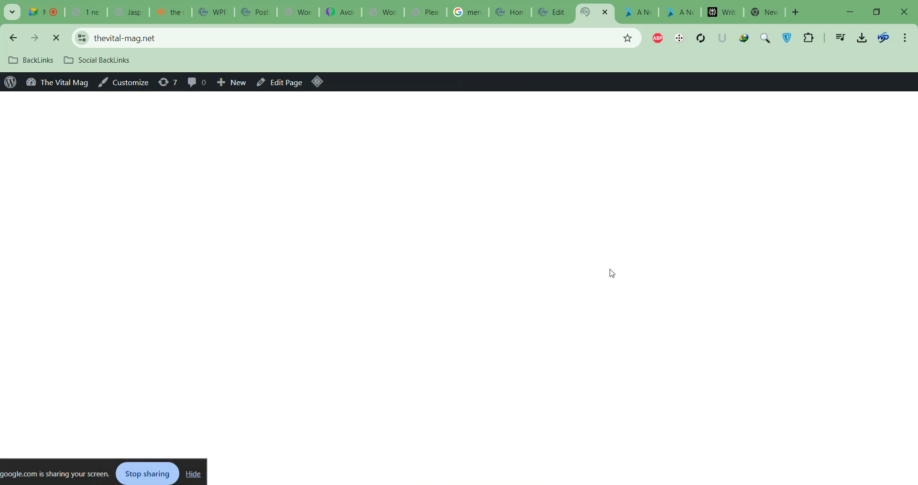
scroll(607, 272, "down", 20)
scroll(589, 220, "down", 20)
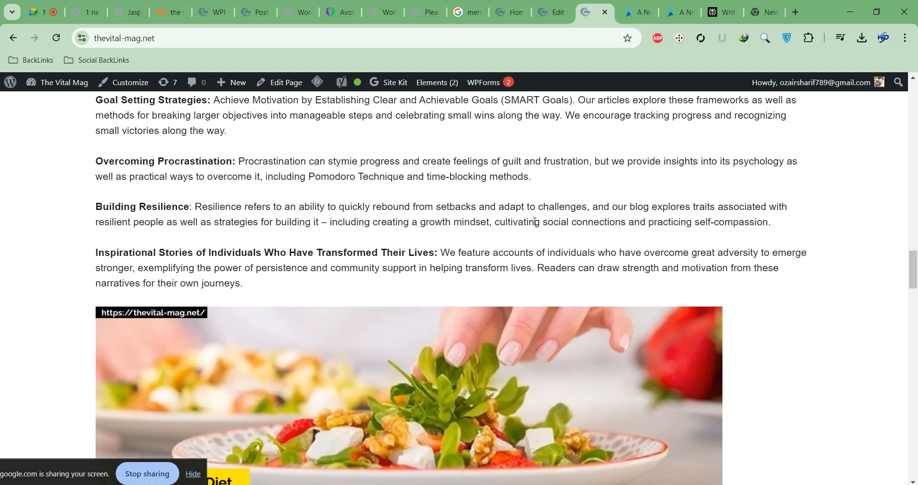
Return to the home page editor and enlarge the Mental Health, Motivation and Nutrition and Diet images further
left_click(542, 13)
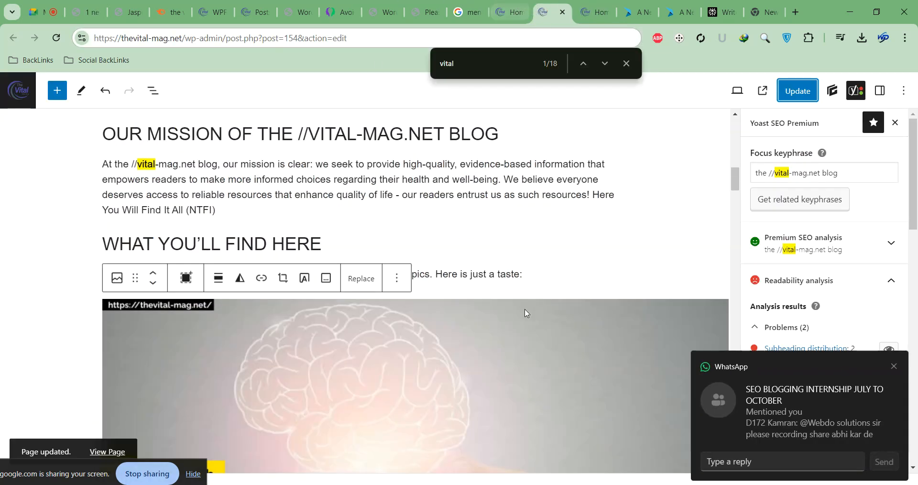
scroll(526, 313, "down", 4)
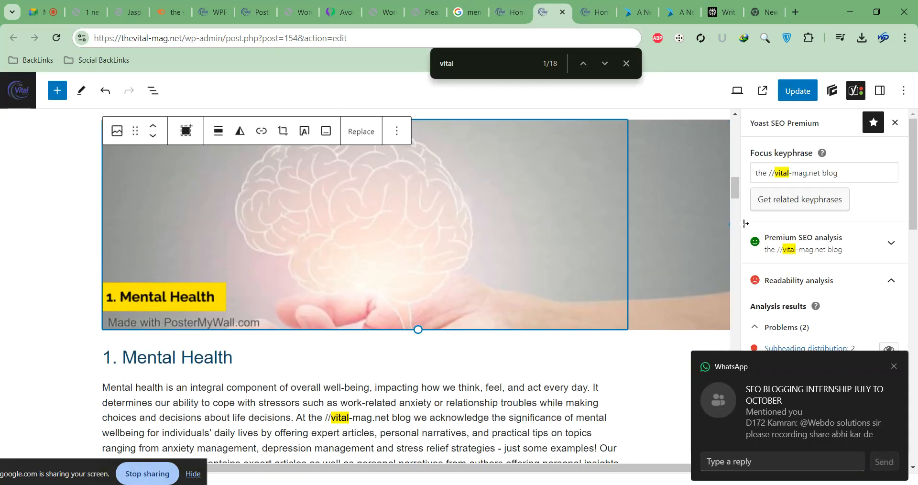
scroll(537, 268, "down", 12)
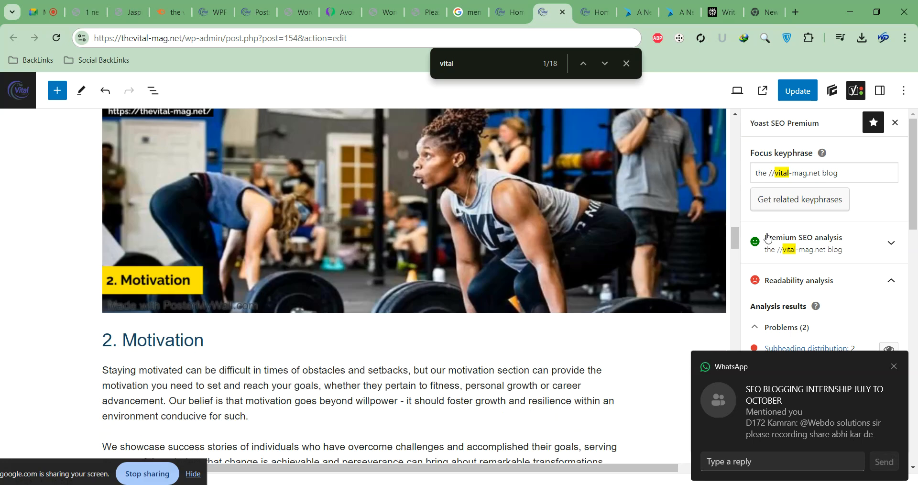
left_click(730, 202)
left_click_drag(730, 207, 775, 213)
scroll(555, 240, "down", 11)
left_click(631, 298)
left_click_drag(728, 284, 779, 283)
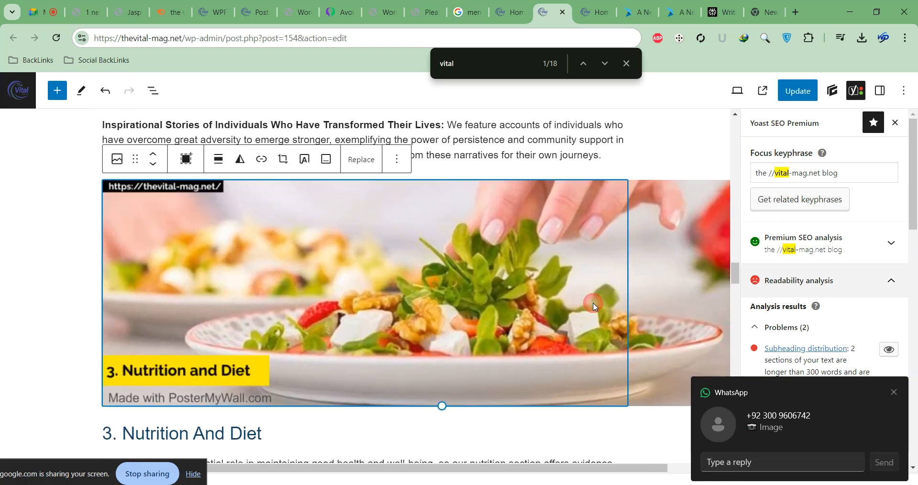
Enlarge the Technology in Health image further to about 1124 px wide and update the page
scroll(582, 299, "down", 9)
scroll(581, 298, "down", 5)
left_click(716, 260)
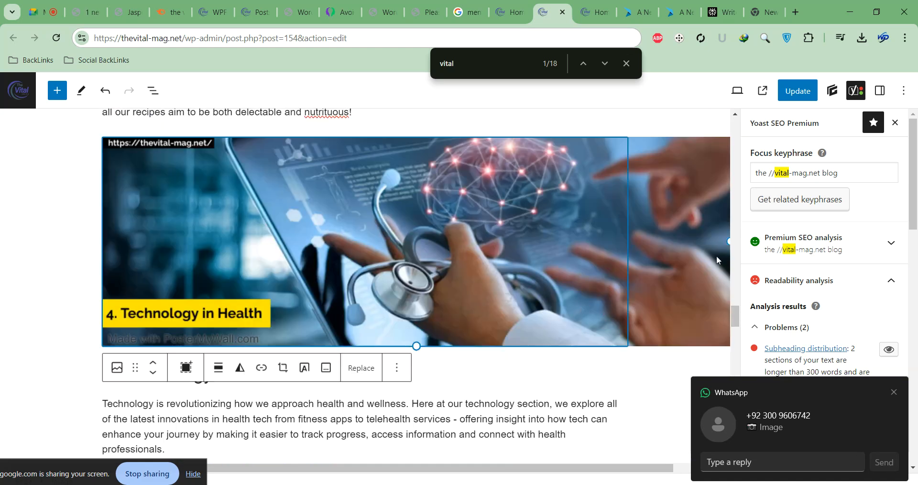
left_click_drag(727, 243, 729, 244)
scroll(584, 359, "down", 12)
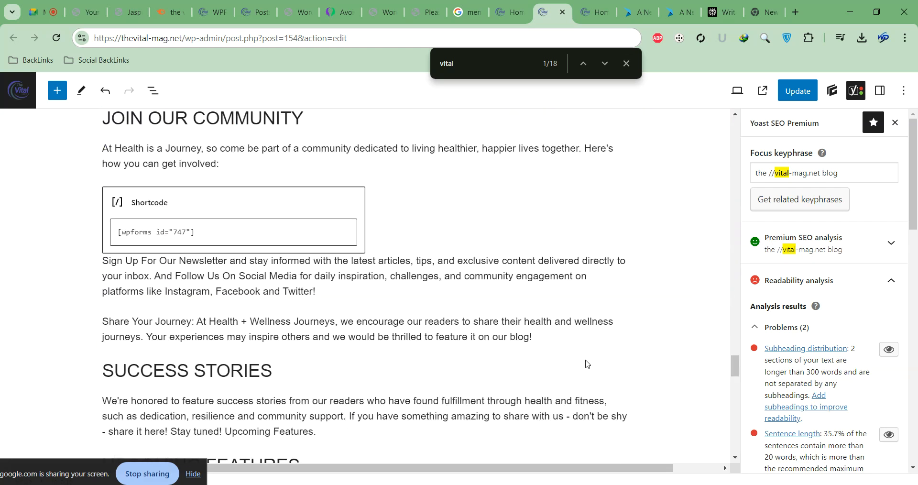
scroll(584, 359, "down", 8)
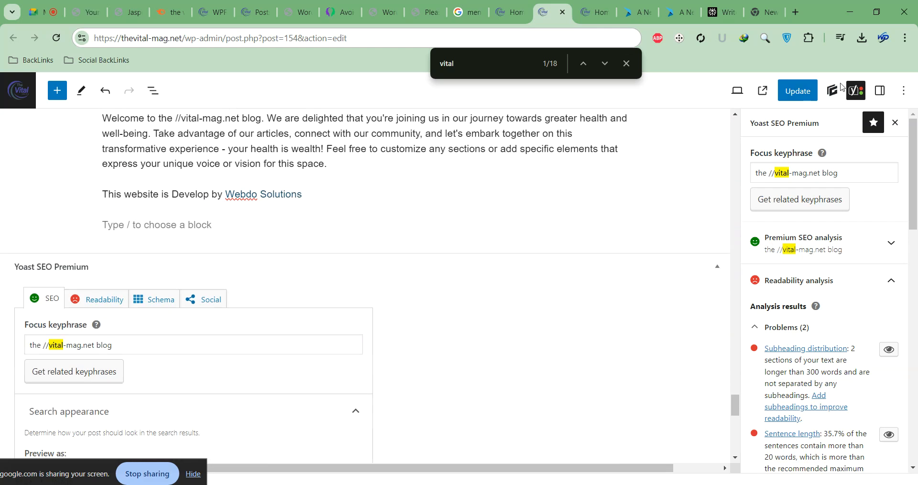
Reload the live home page and check the widths of the section images from Mental Health through Technology in Health
left_click(507, 14)
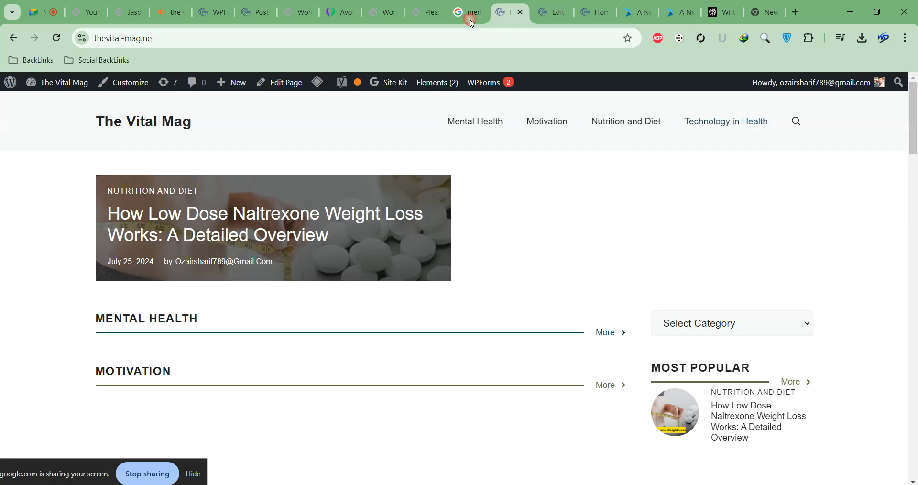
left_click(56, 41)
scroll(615, 211, "down", 10)
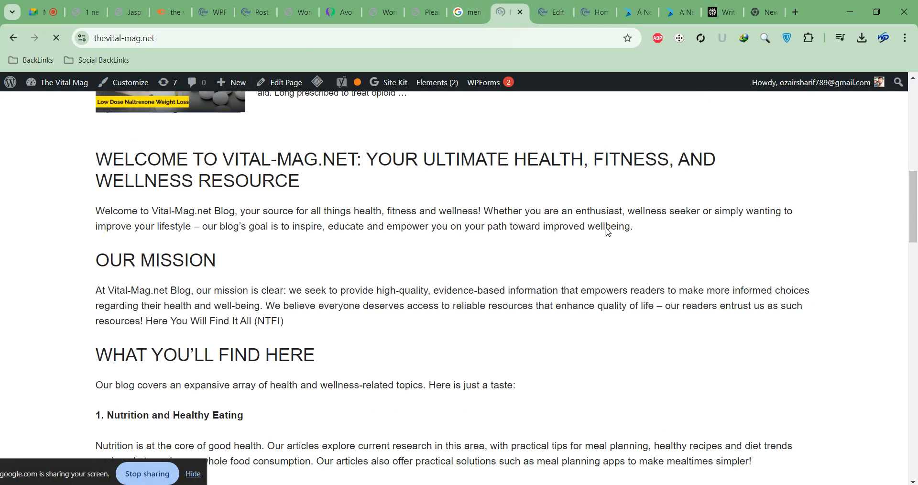
scroll(621, 219, "down", 20)
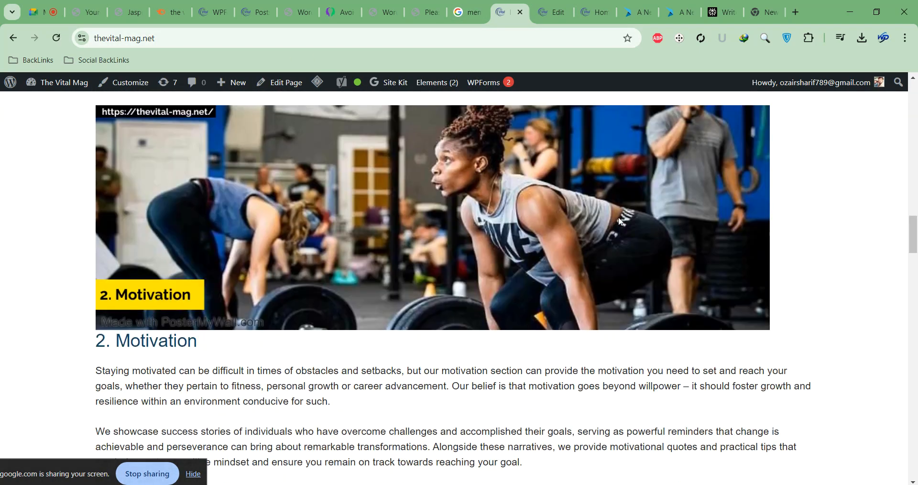
scroll(618, 218, "down", 7)
scroll(614, 201, "up", 15)
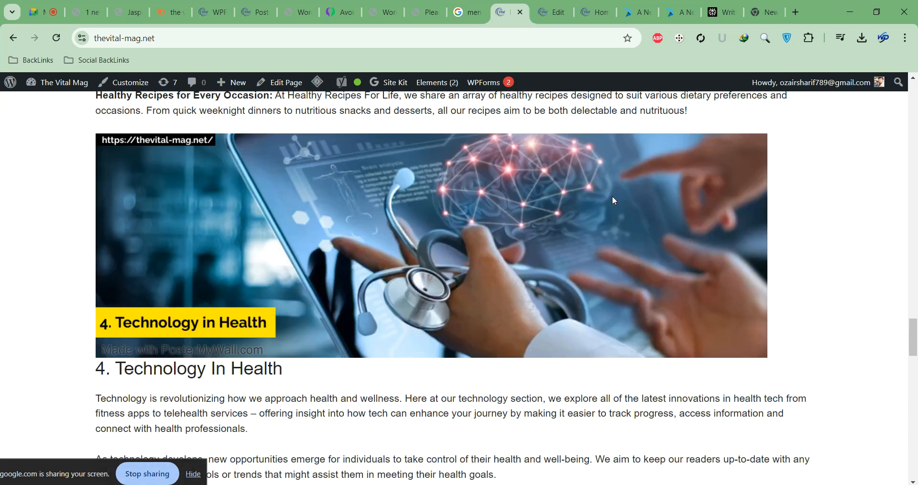
scroll(615, 200, "up", 20)
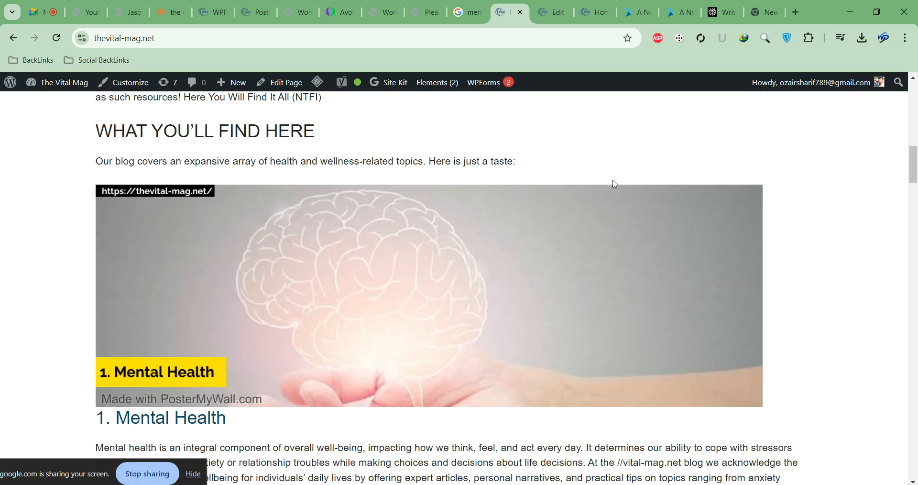
scroll(496, 168, "up", 10)
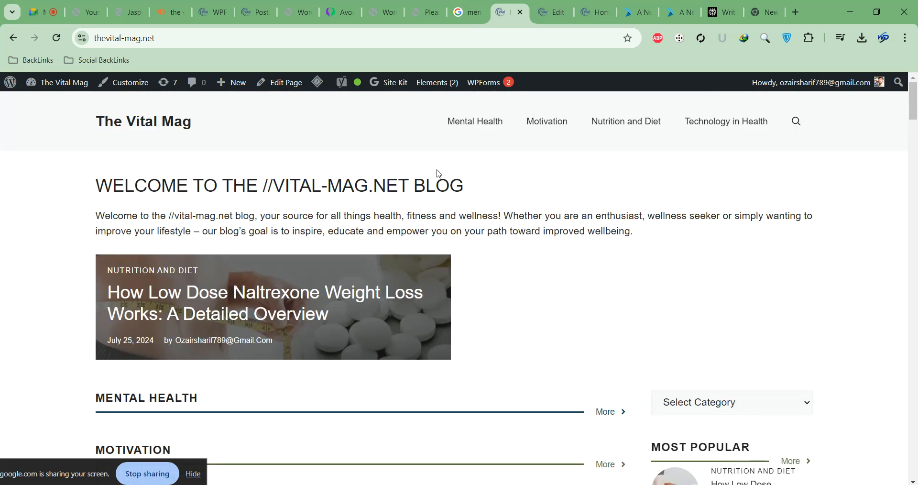
Return to the editor and set the Technology in Health image's aspect ratio to Wide - 16:9
left_click(470, 14)
left_click(554, 12)
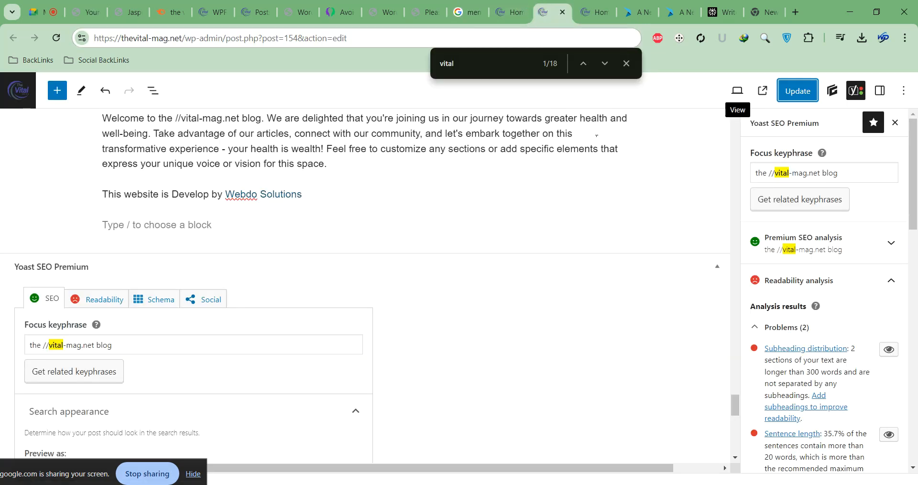
scroll(625, 240, "up", 3)
scroll(626, 241, "up", 15)
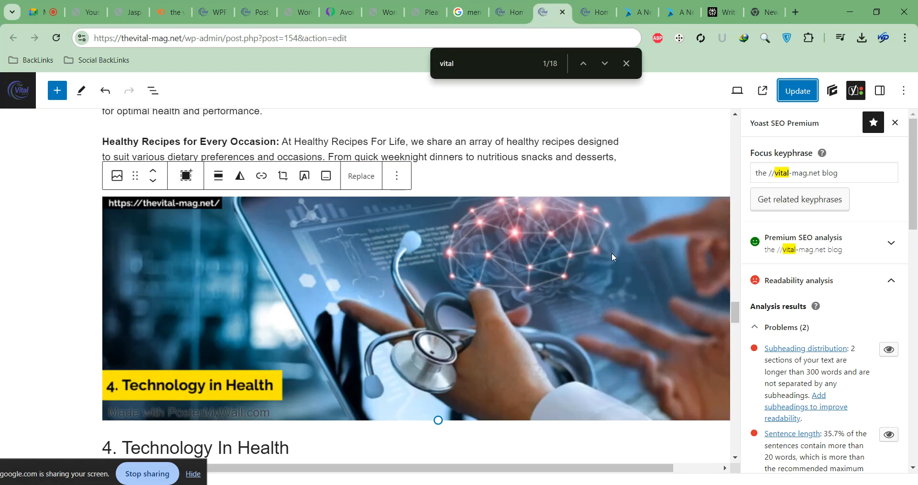
left_click(613, 257)
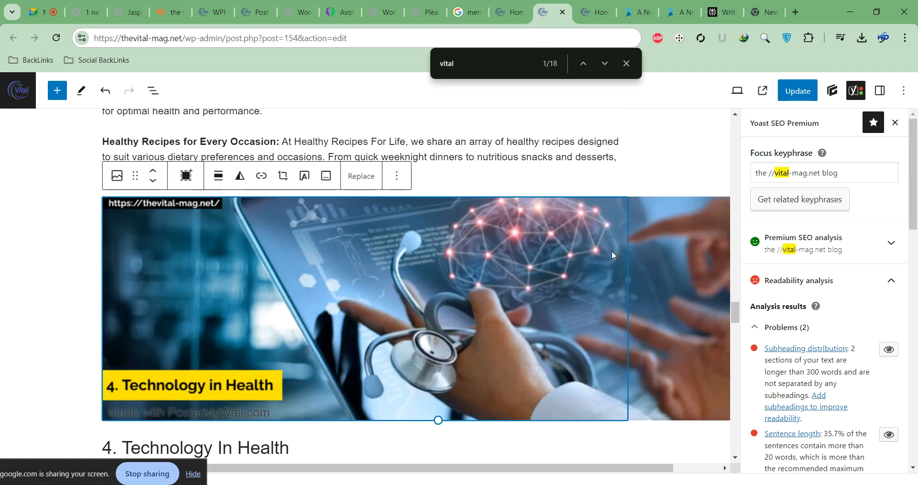
left_click(881, 91)
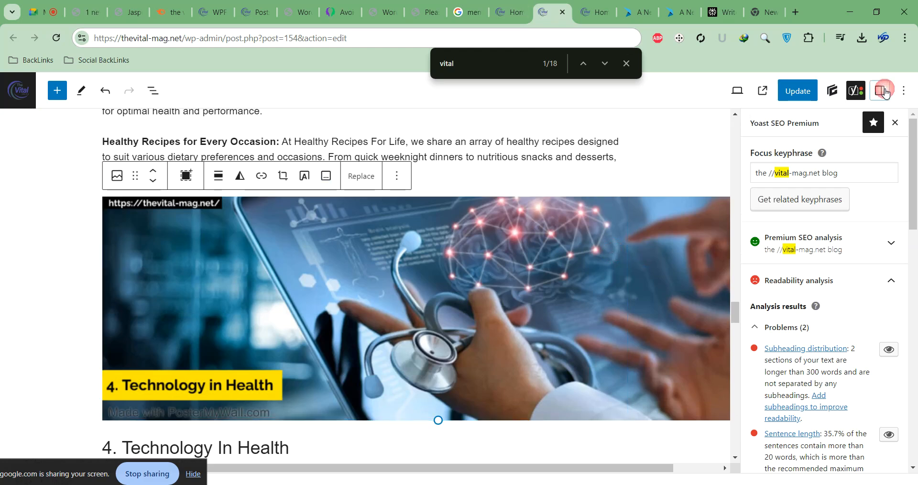
scroll(861, 335, "down", 3)
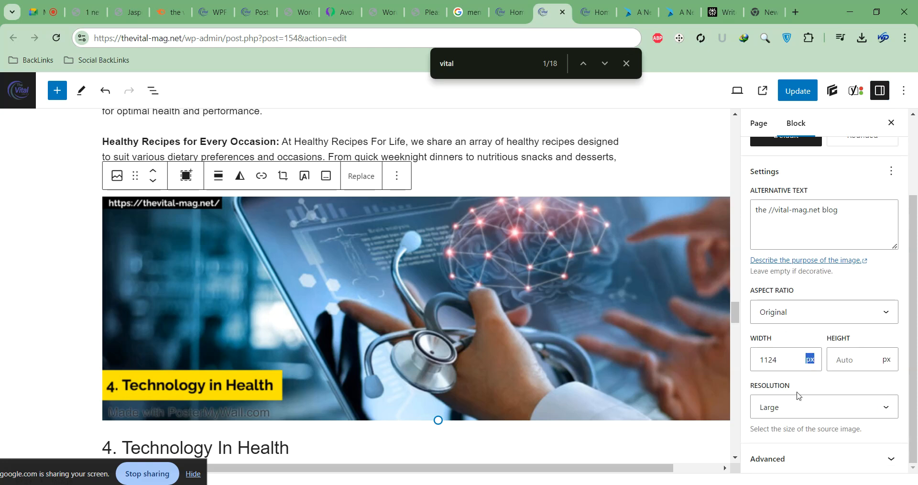
left_click(808, 310)
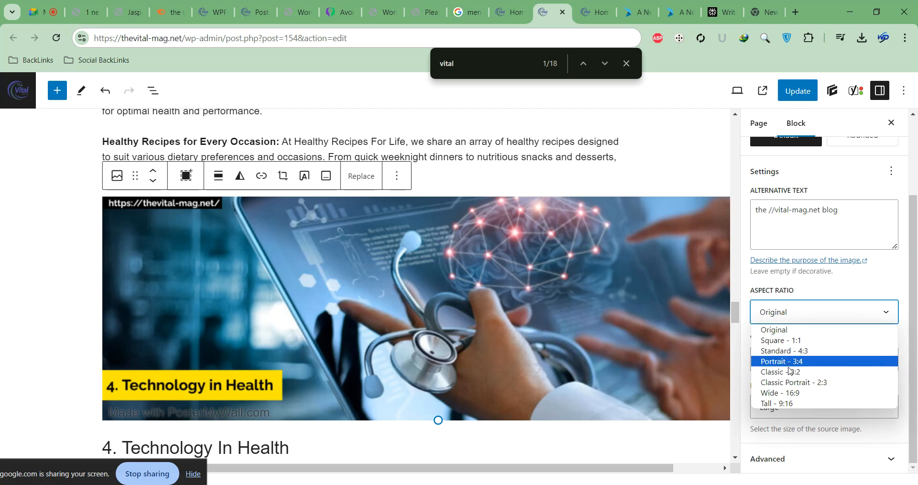
left_click(793, 393)
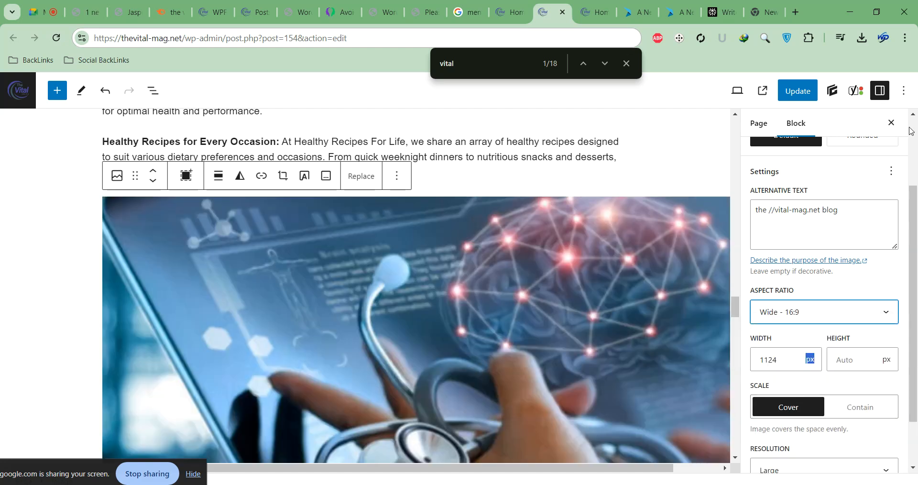
Update the page with the new aspect ratio, open the live home page and purge all of its caches
left_click(797, 90)
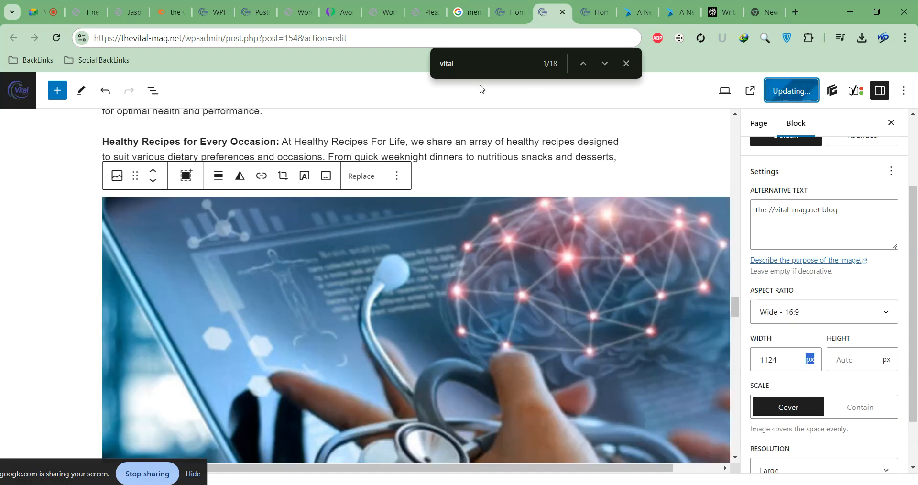
left_click(503, 18)
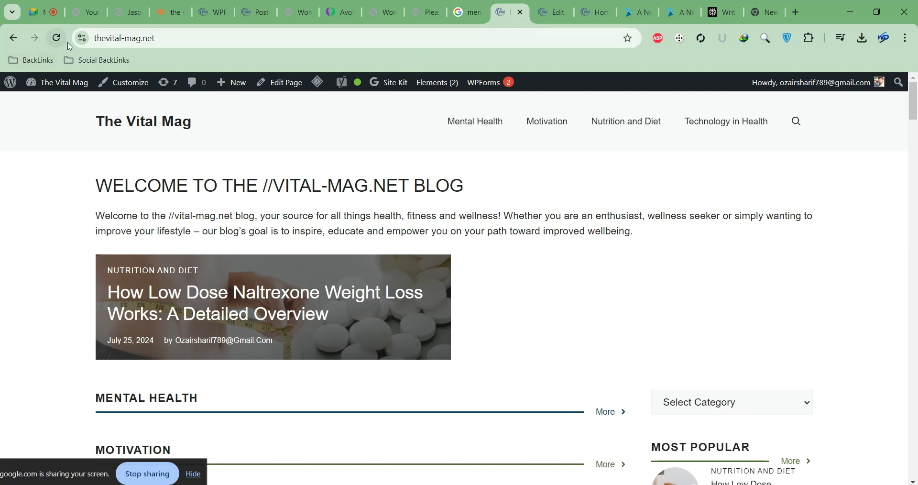
mouse_move(318, 84)
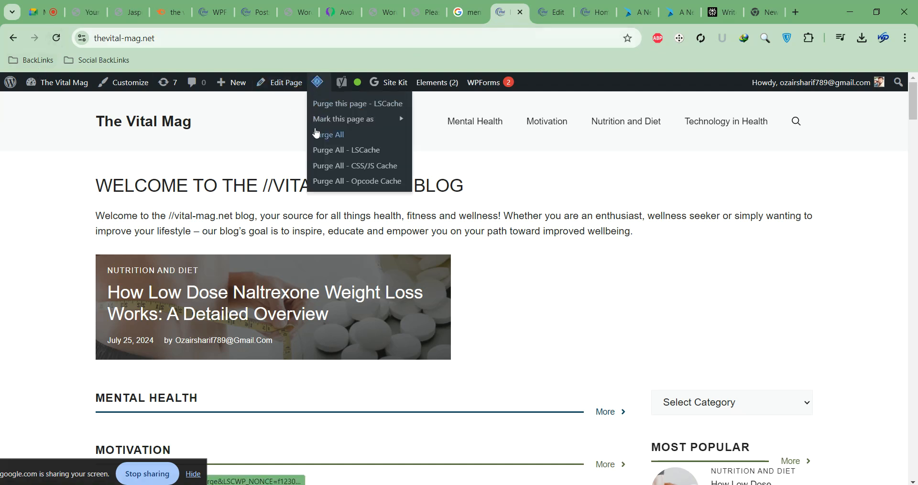
scroll(620, 235, "down", 15)
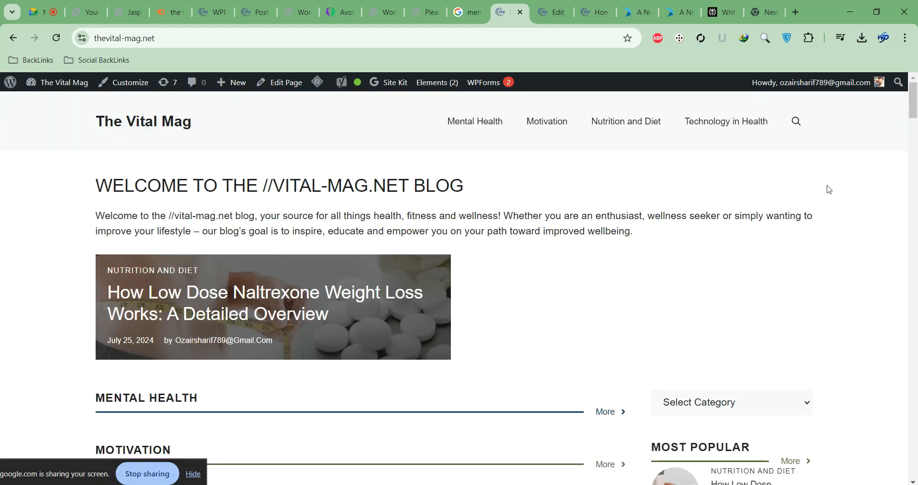
Check the Technology in Health image on the live page and set its aspect ratio back to Original in the page editor
left_click_drag(914, 96, 903, 333)
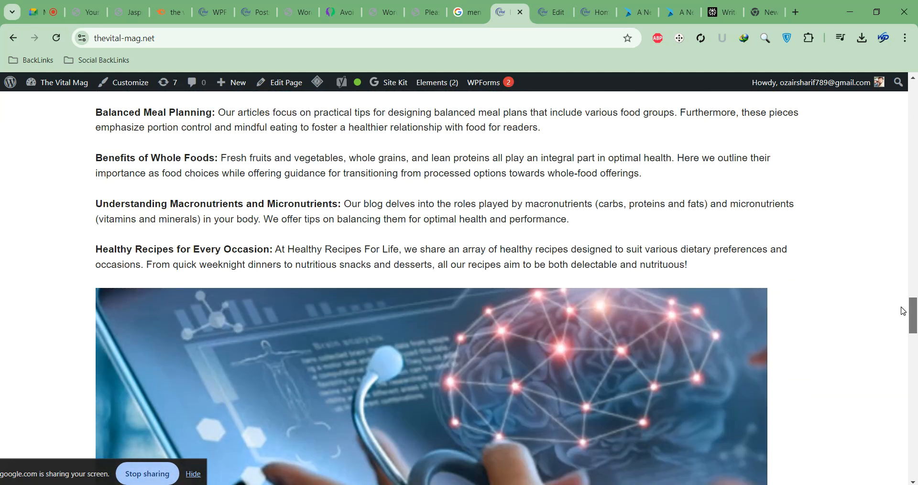
left_click(467, 22)
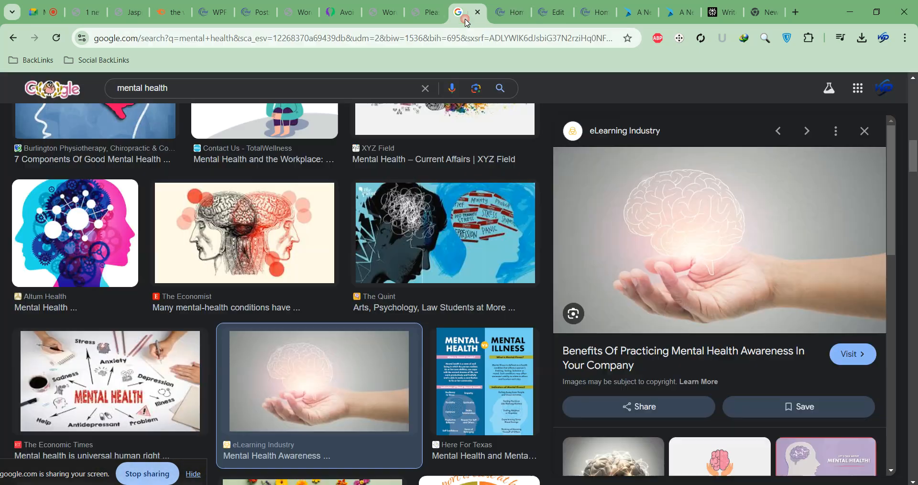
left_click(529, 9)
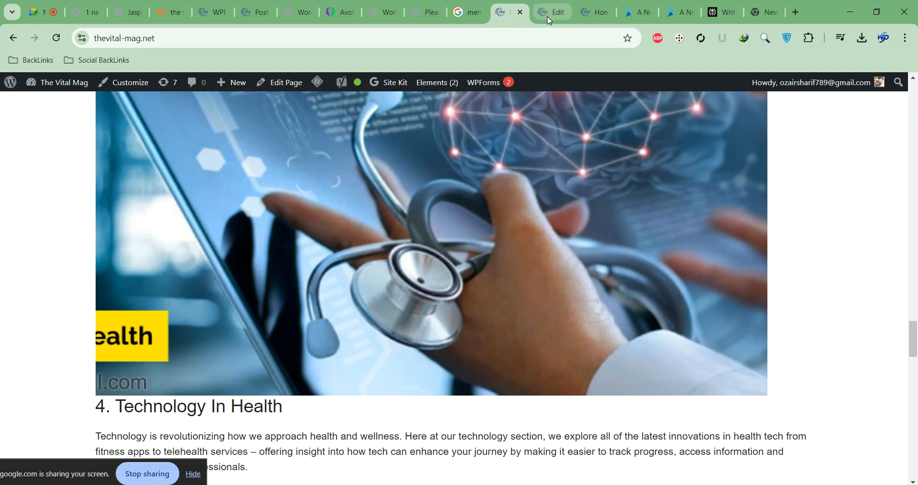
left_click(552, 11)
left_click(803, 322)
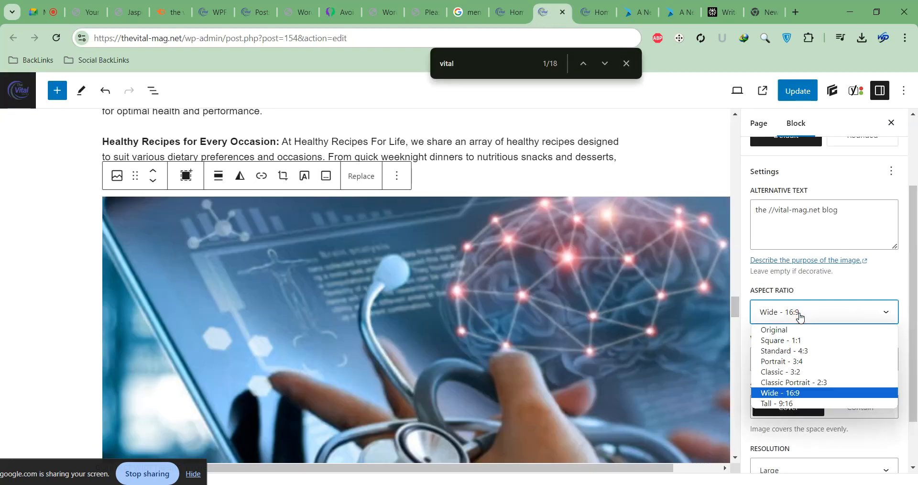
left_click(765, 328)
left_click(645, 353)
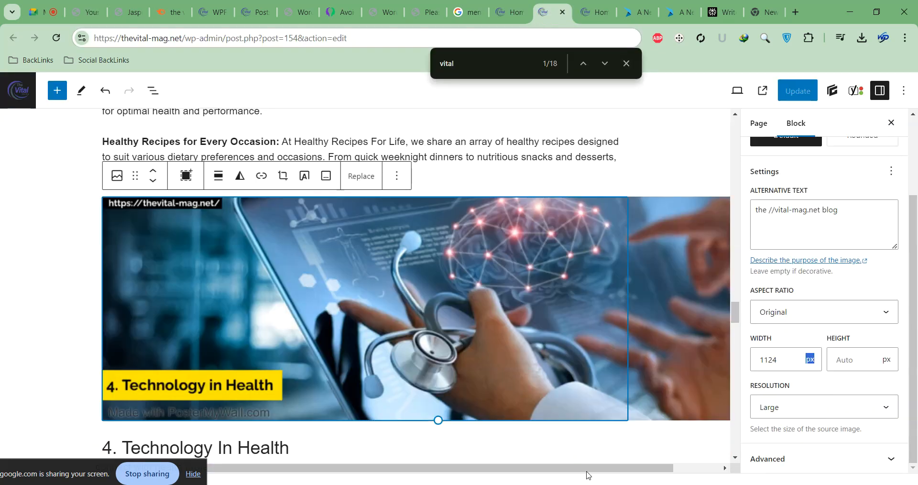
Set the Technology in Health image's width to 1250 px and update the page
left_click_drag(593, 469, 661, 470)
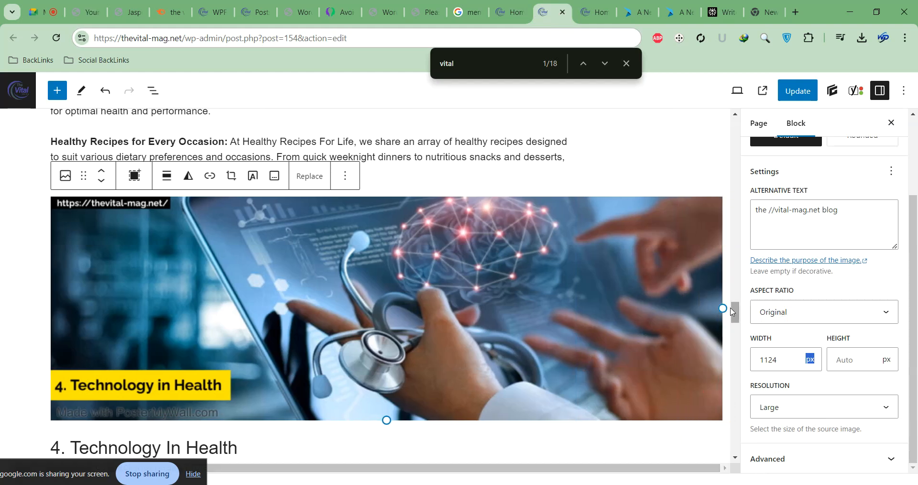
left_click_drag(723, 309, 787, 324)
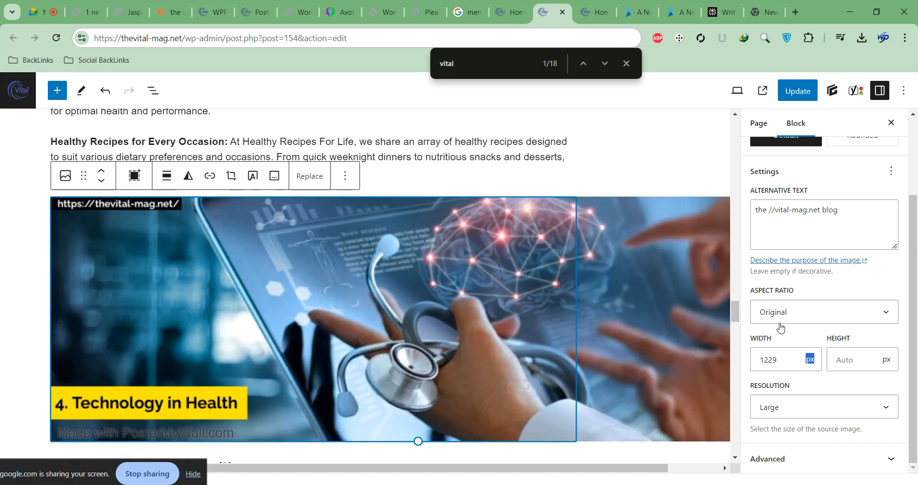
left_click(761, 363)
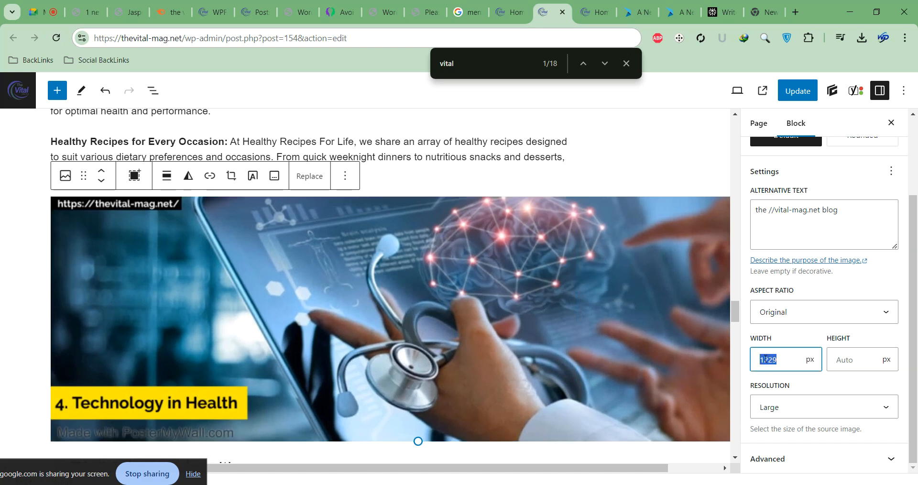
type("12")
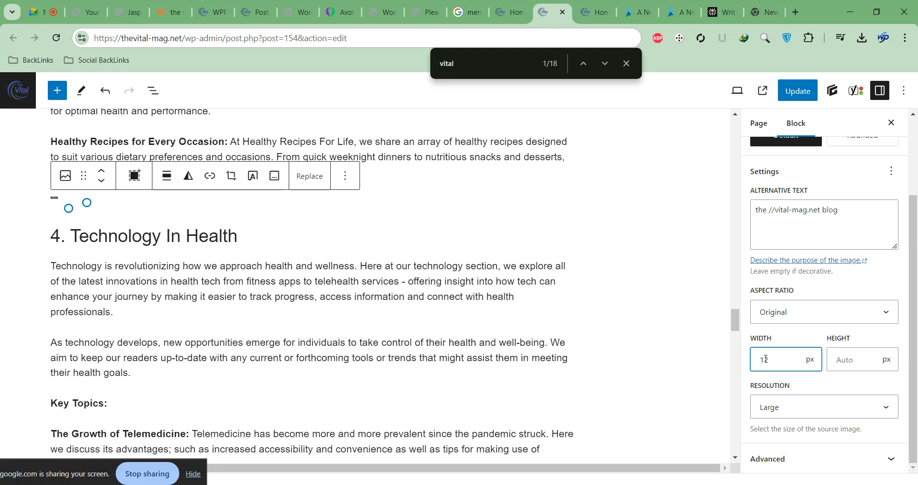
type("50")
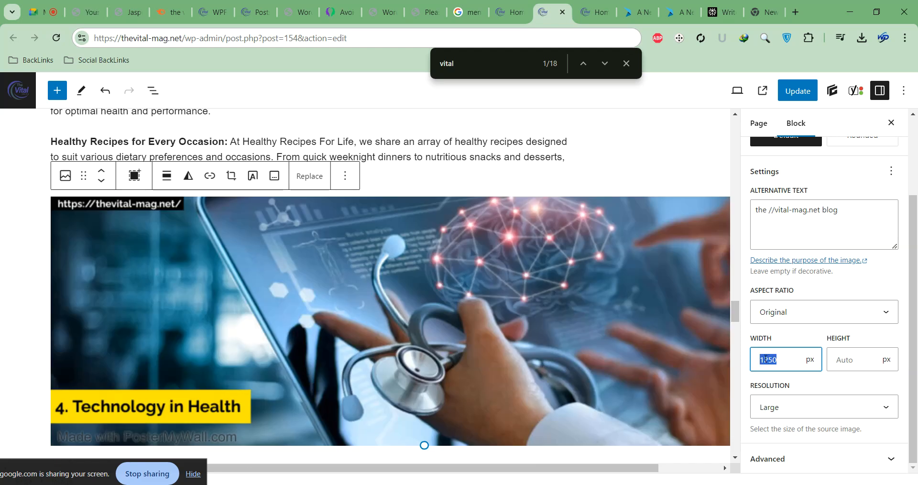
left_click(797, 88)
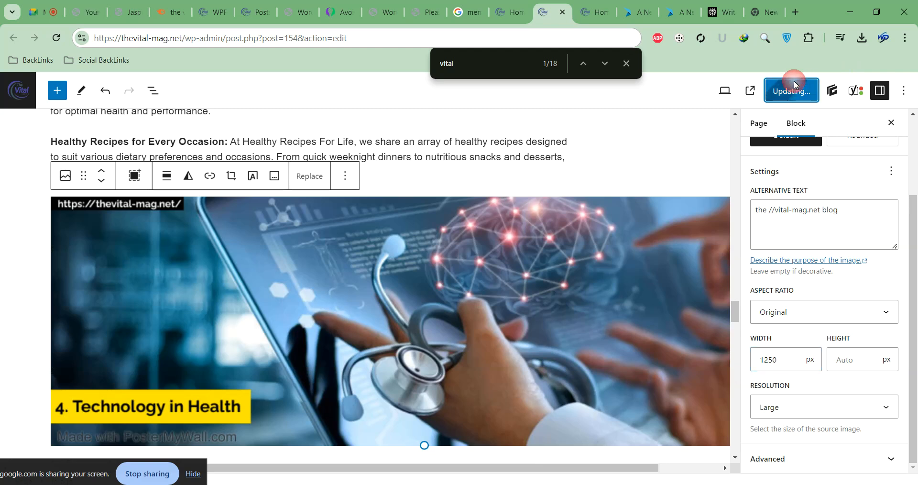
Purge all caches from the live home page and check how the Technology in Health image fits the content width
left_click(588, 15)
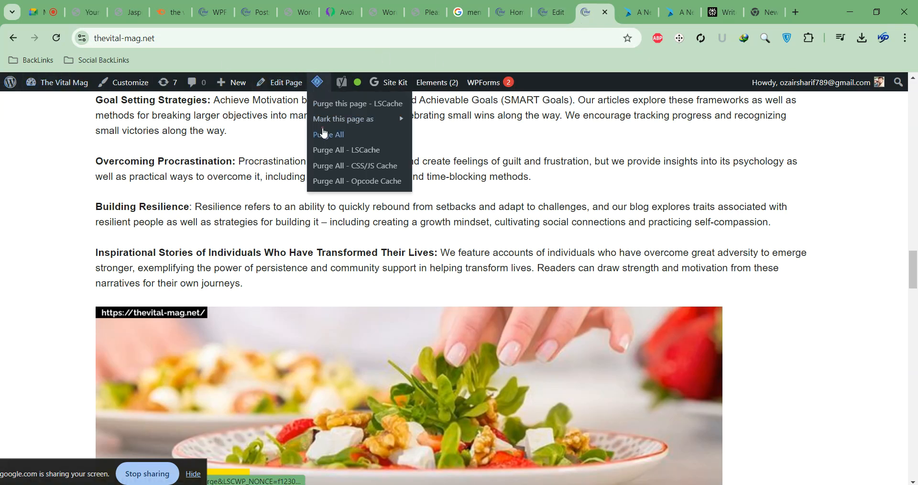
left_click(324, 134)
scroll(730, 173, "down", 10)
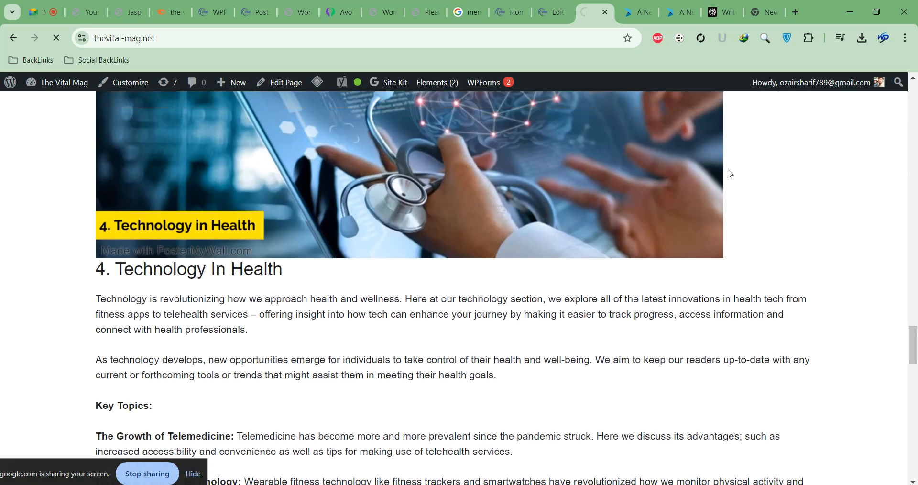
scroll(693, 172, "down", 5)
mouse_move(916, 142)
left_mouse_down()
mouse_move(889, 349)
mouse_move(895, 326)
left_mouse_up()
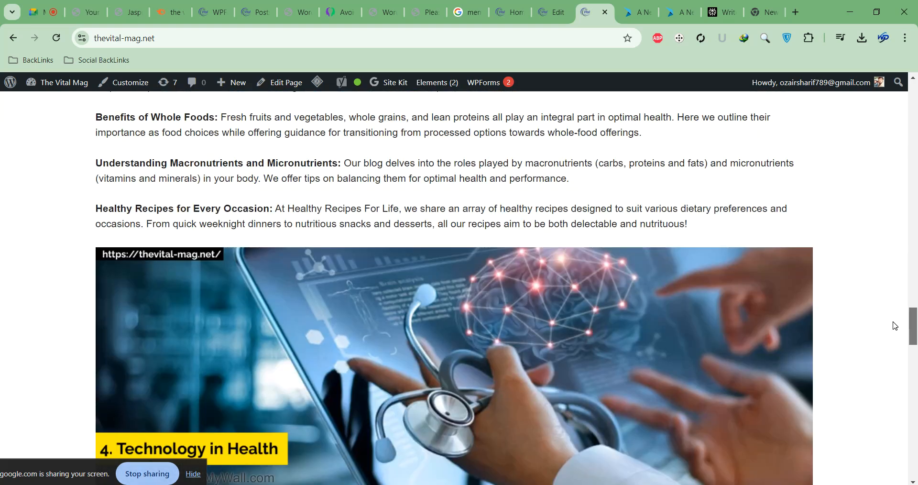
scroll(646, 244, "down", 2)
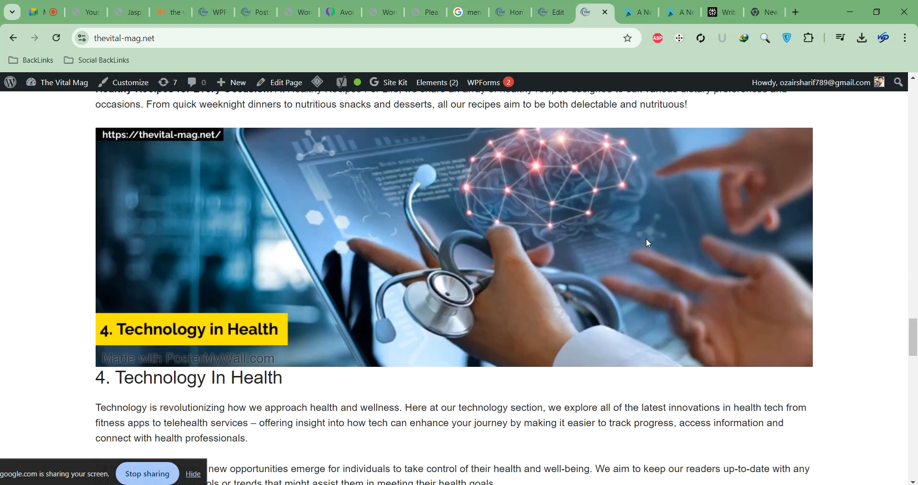
Return to the page editor and set the Nutrition and Diet image's width to 1250 px
left_click(545, 11)
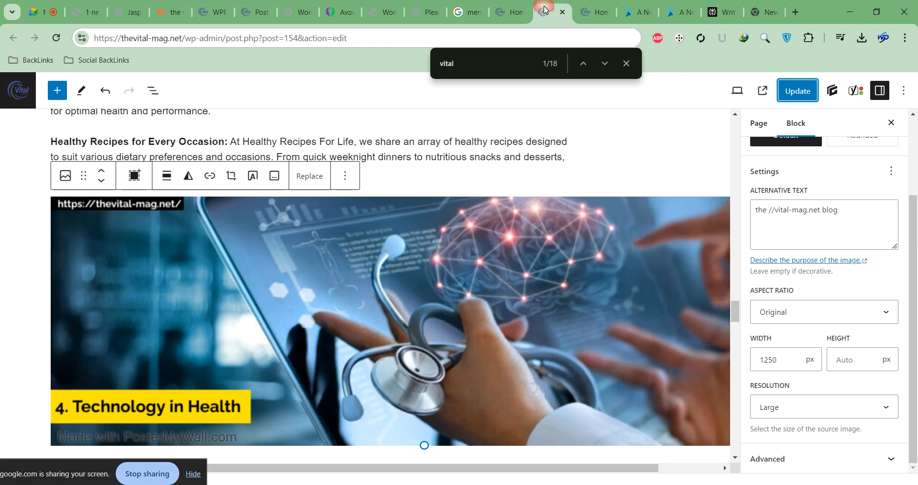
scroll(645, 239, "up", 6)
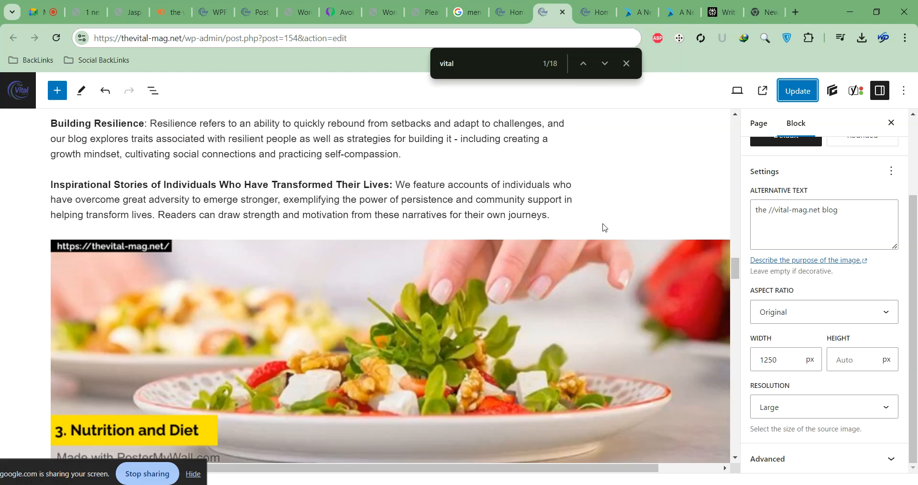
scroll(791, 391, "down", 3)
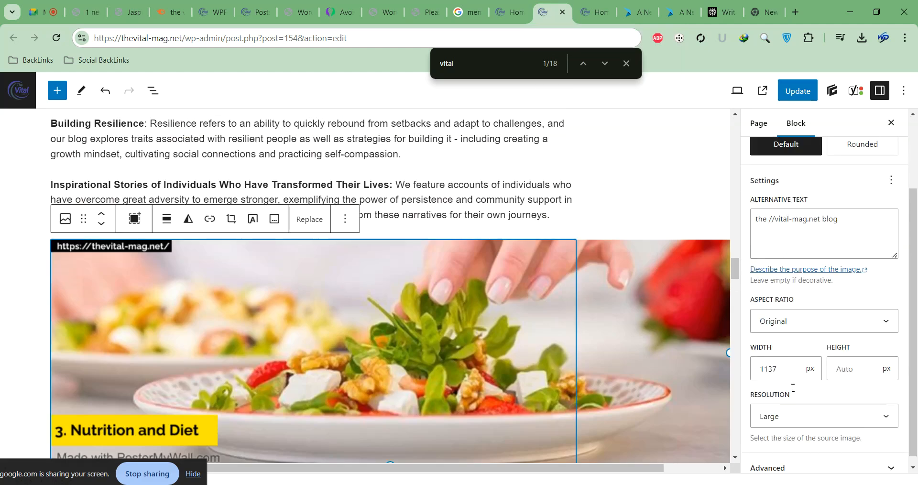
double_click(771, 360)
type("1250")
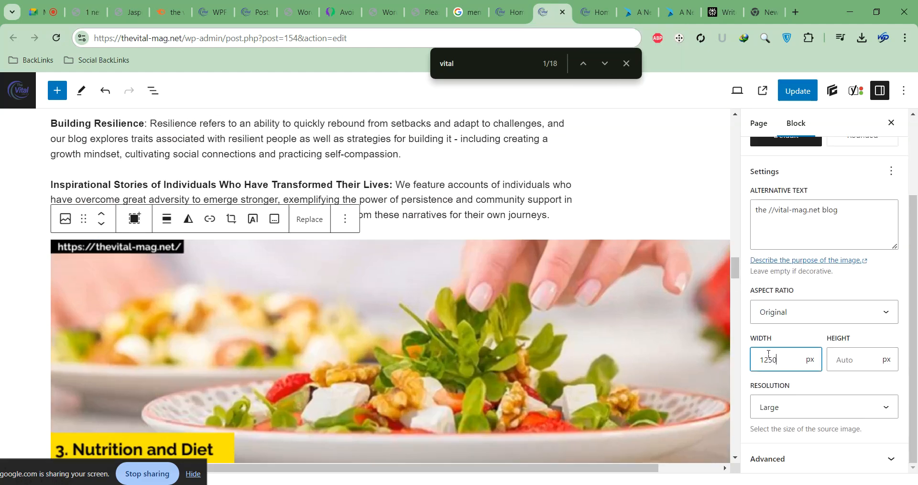
Set the Motivation image's width to 1250 px
scroll(660, 198, "up", 5)
left_click(677, 269)
scroll(812, 310, "down", 5)
double_click(767, 360)
type("1250")
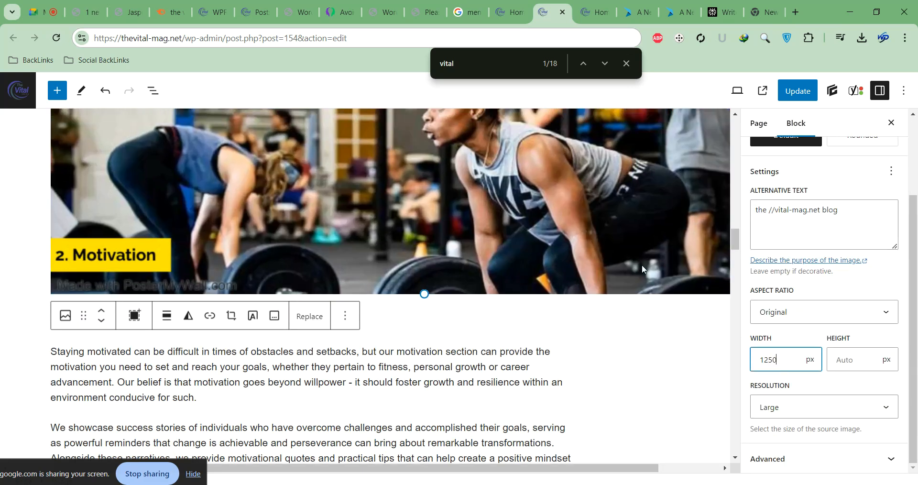
Set the Mental Health image's width to 1250 px and update the page
scroll(642, 265, "up", 10)
left_click(611, 234)
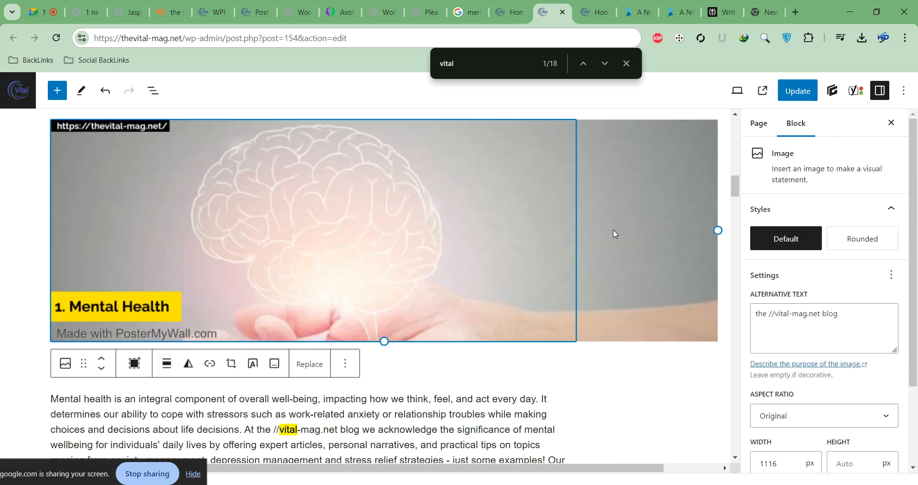
scroll(765, 458, "down", 1)
double_click(769, 404)
type("1250")
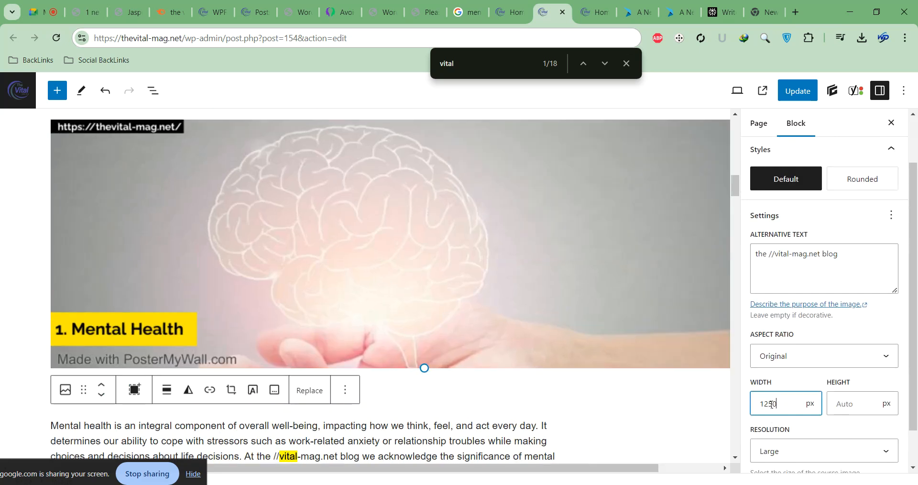
left_click(788, 90)
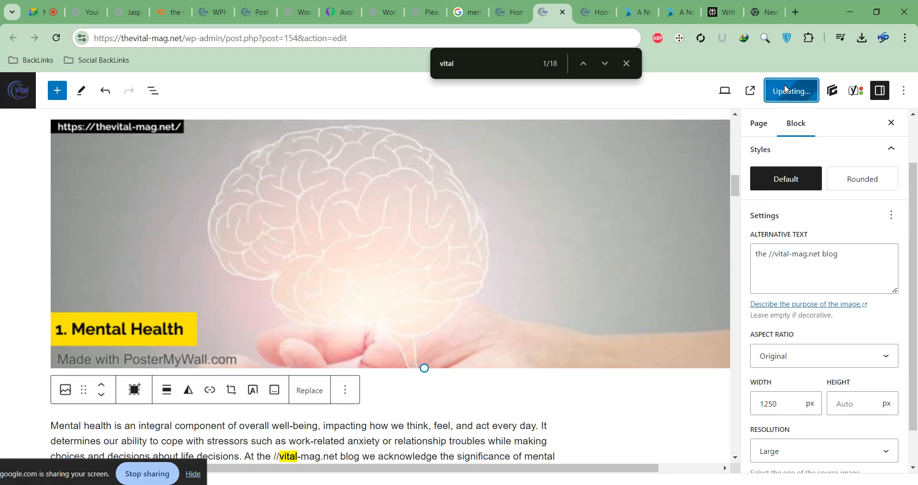
Purge all caches again from the live home page and review the resized section images
left_click(589, 13)
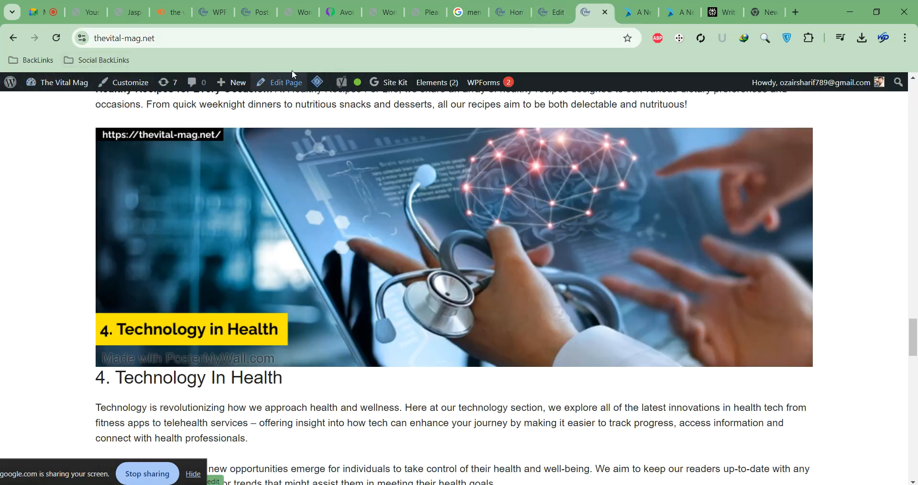
mouse_move(317, 82)
left_click(328, 134)
scroll(594, 181, "up", 20)
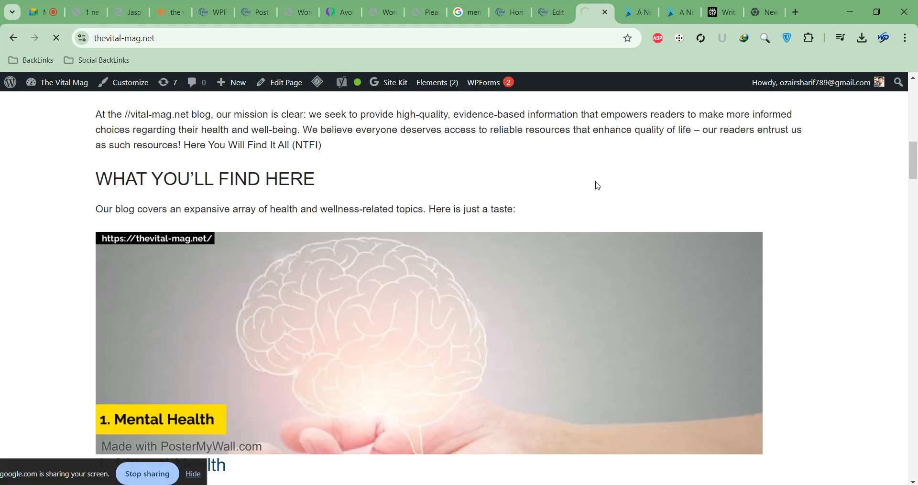
scroll(605, 184, "up", 6)
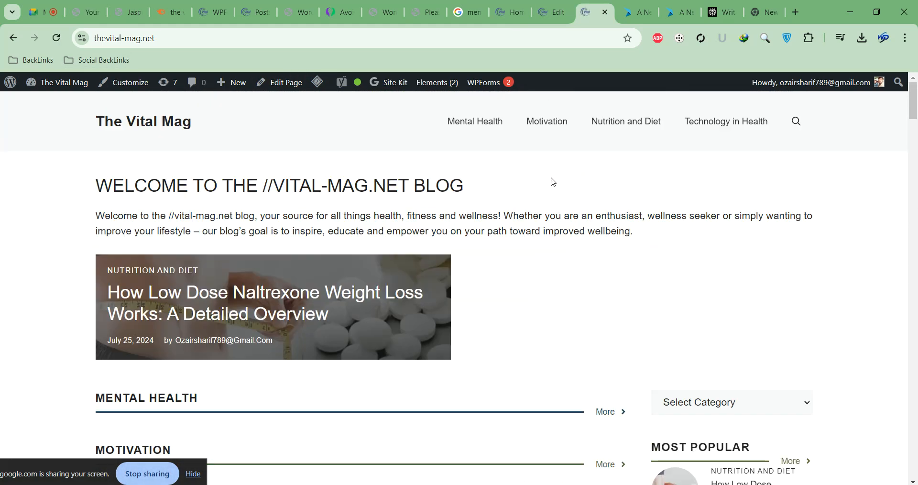
scroll(553, 182, "down", 20)
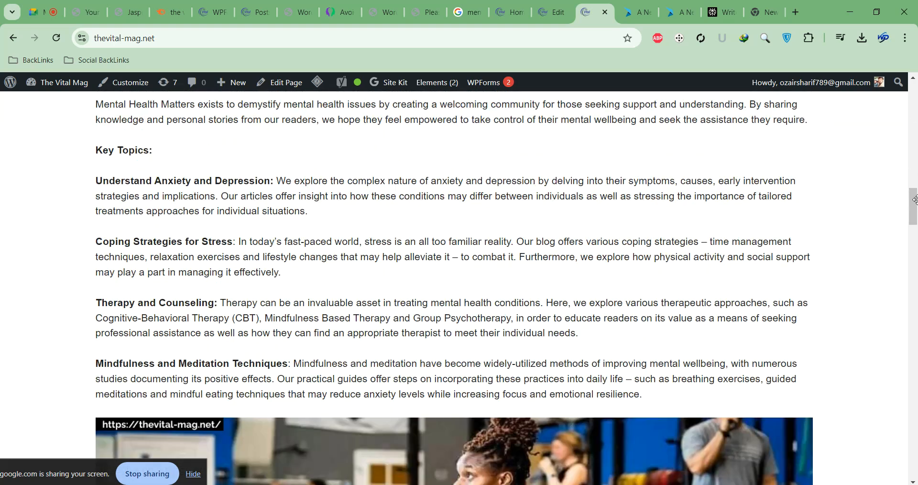
left_click_drag(914, 206, 914, 98)
Copy the live home page's URL from the browser
left_click(124, 38)
right_click(123, 38)
left_click(194, 150)
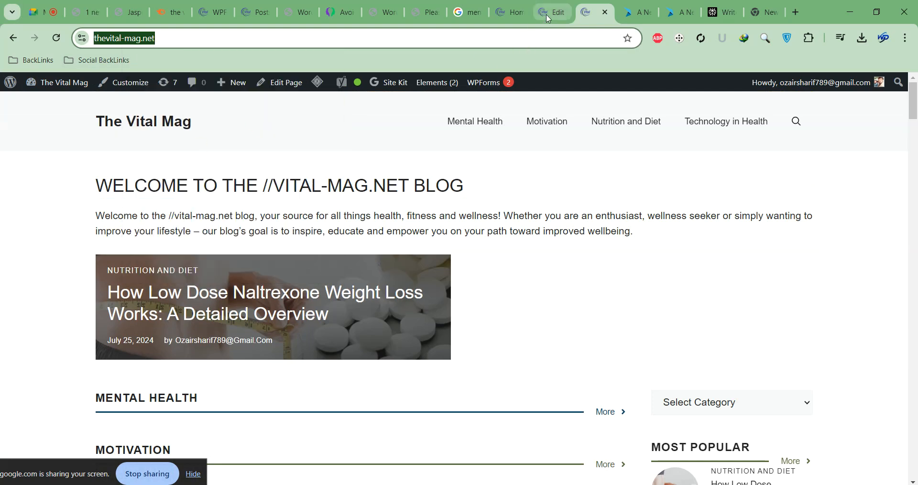
Open the Site Kit dashboard for the home page and follow its source link to the Search Console performance report
left_click(545, 14)
left_click(509, 13)
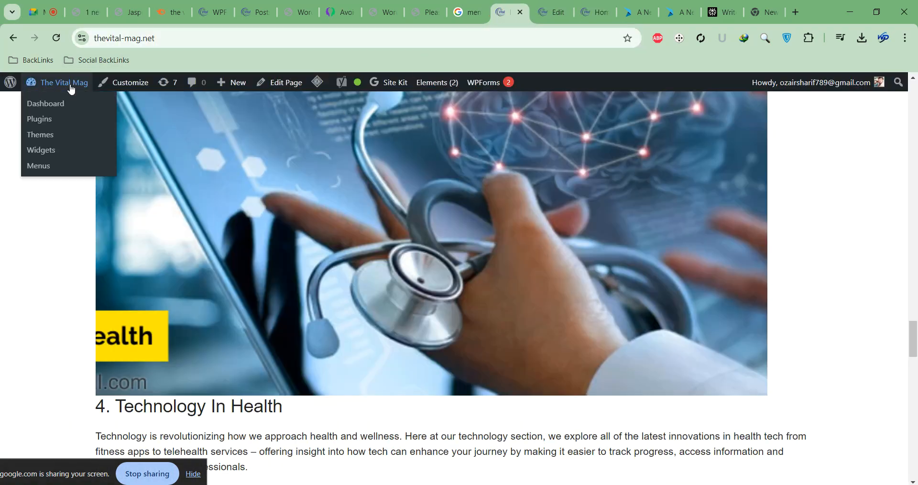
mouse_move(379, 85)
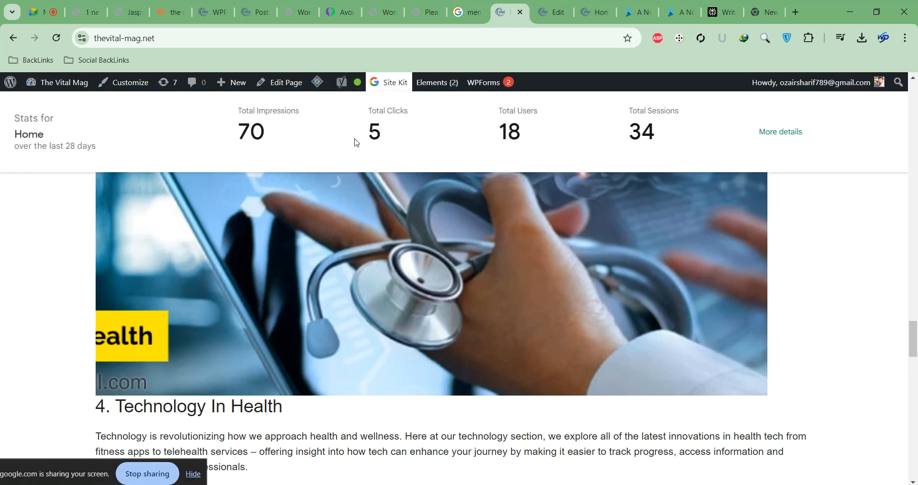
left_click(391, 91)
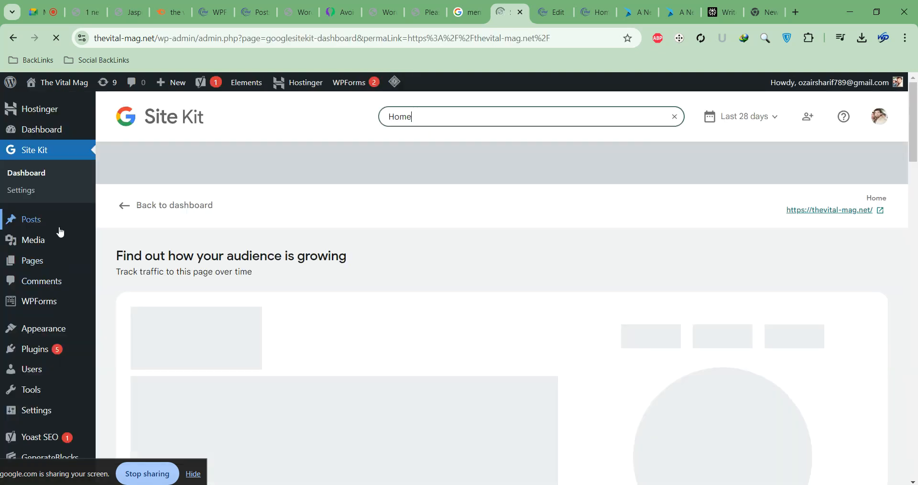
scroll(282, 242, "down", 7)
scroll(334, 258, "down", 5)
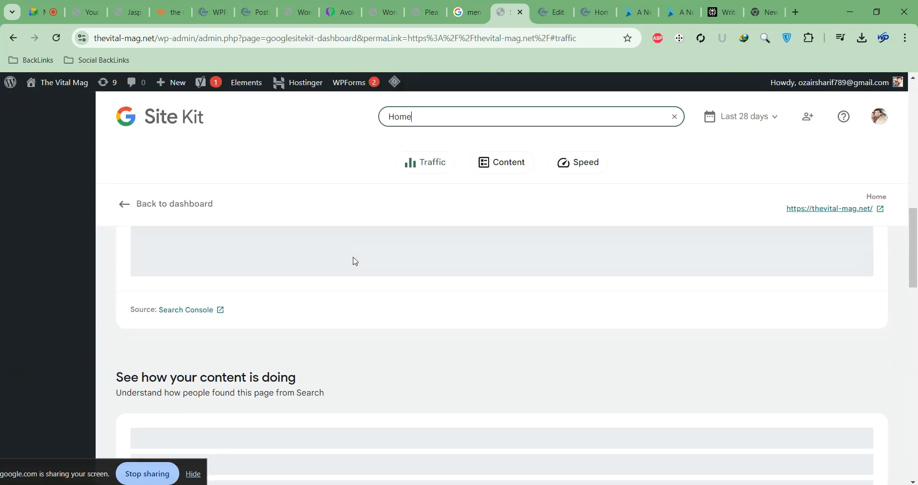
left_click(209, 371)
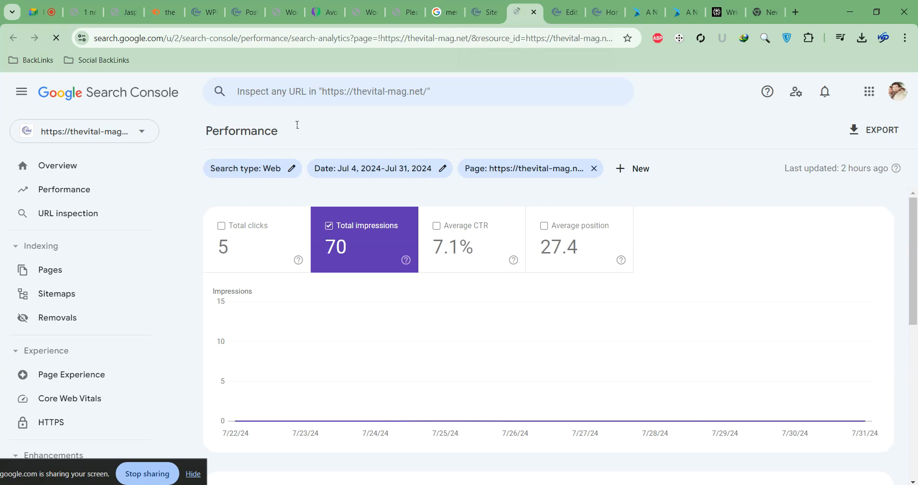
left_click(308, 93)
key("ctrl+v")
key("Return")
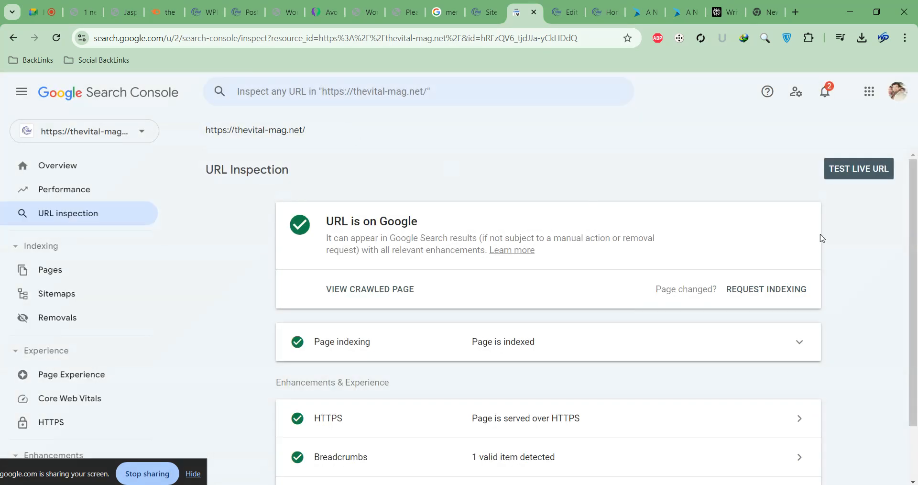
left_click(764, 290)
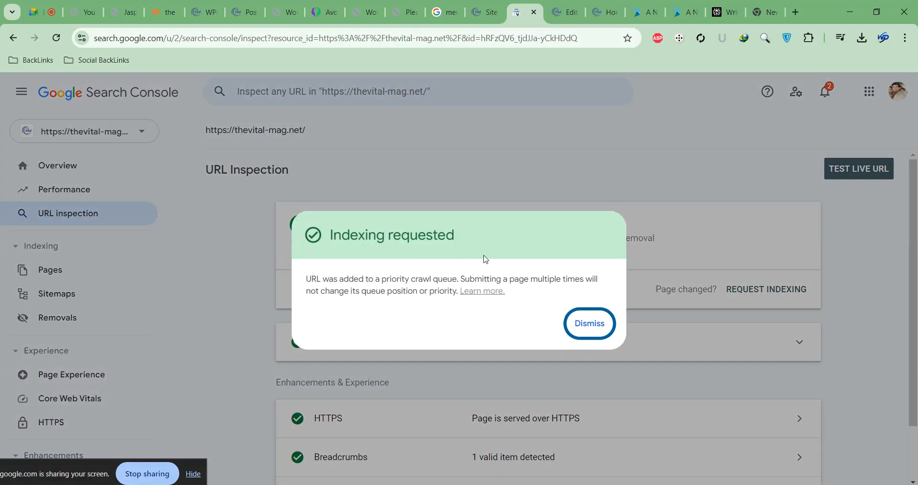
Dismiss the indexing confirmation and switch to the Google Meet call, clearing its meeting-ready notice
left_click(584, 326)
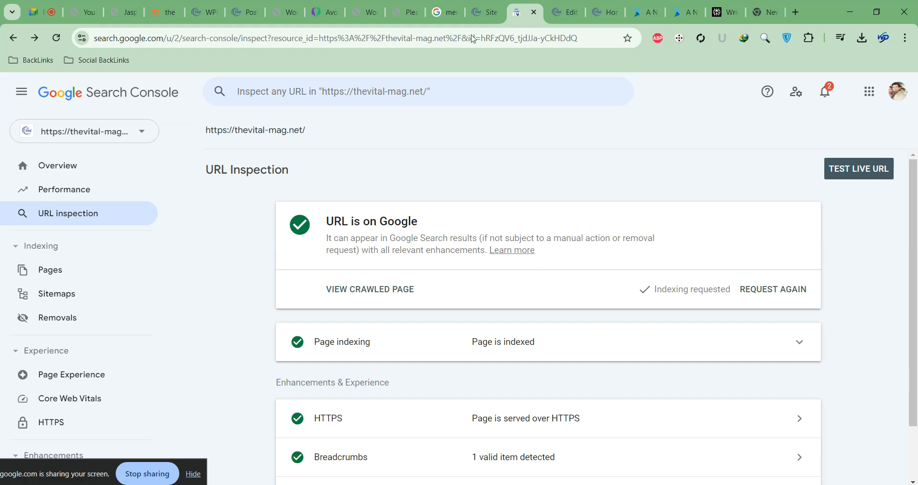
left_click(41, 12)
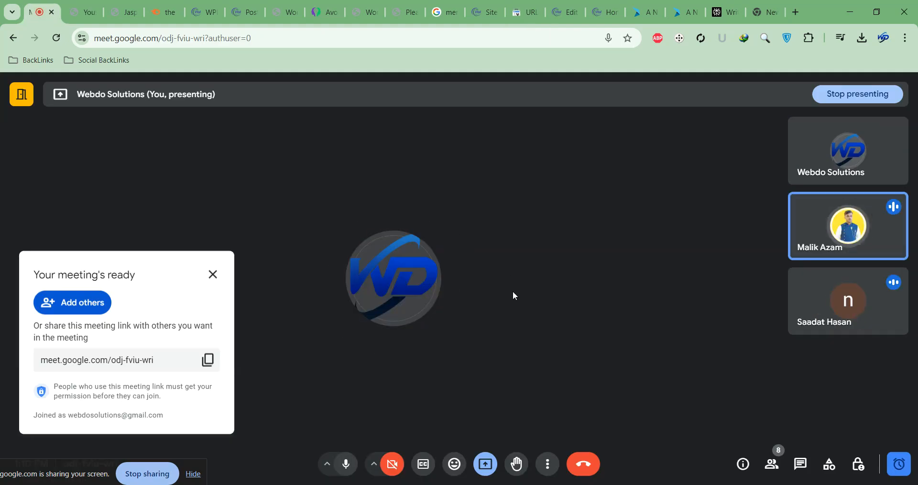
left_click(213, 273)
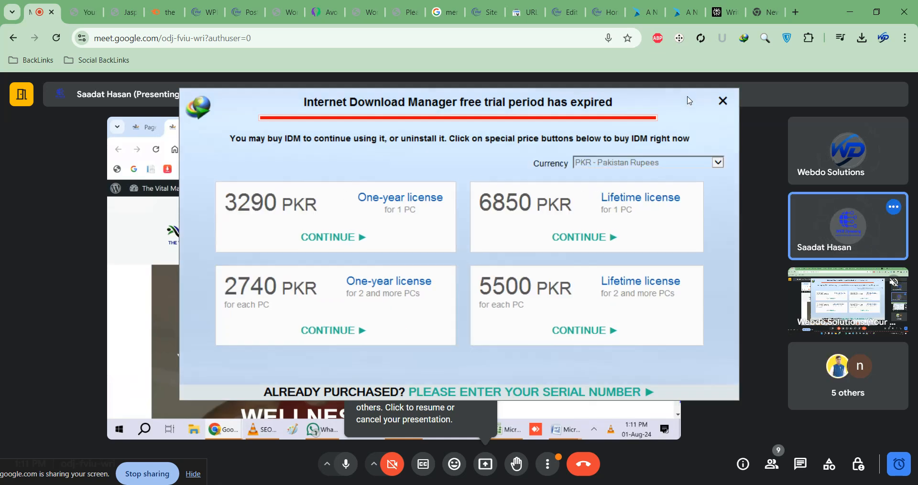
Close the Internet Download Manager trial pop-up and the presentation reminder to get a clear view of the participant's shared site
left_click(722, 99)
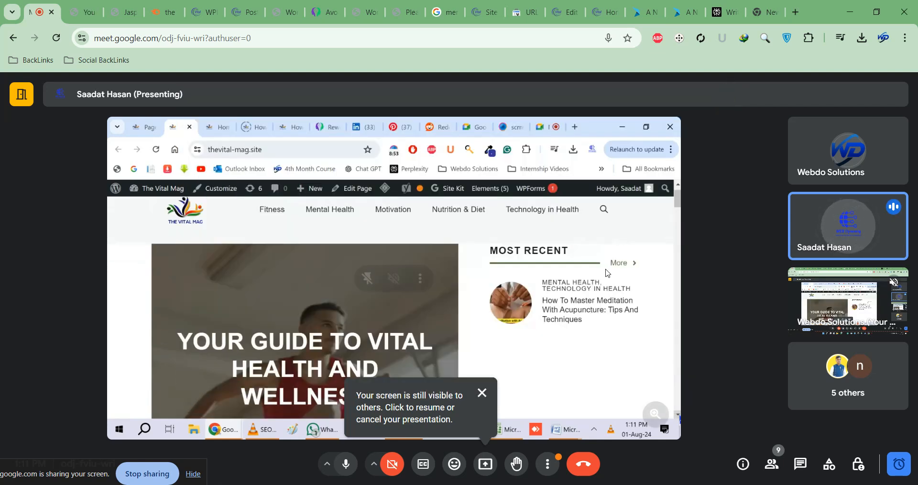
left_click(482, 393)
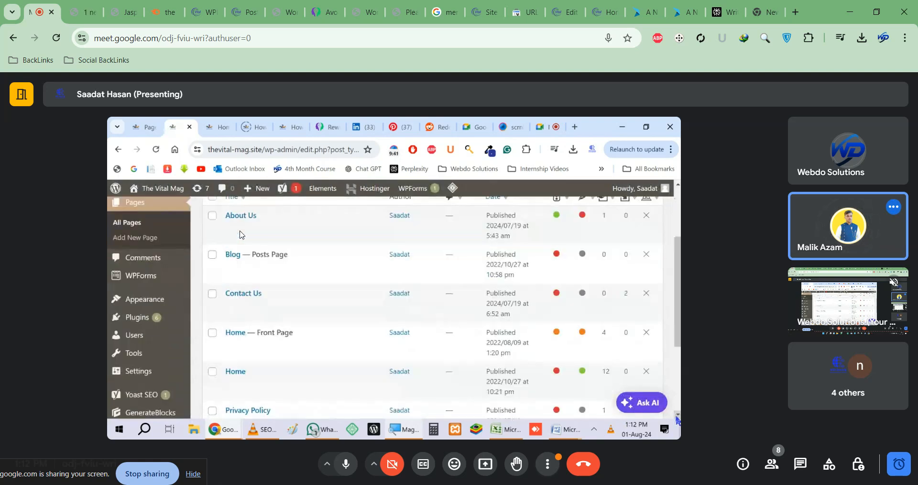
scroll(241, 234, "down", 1)
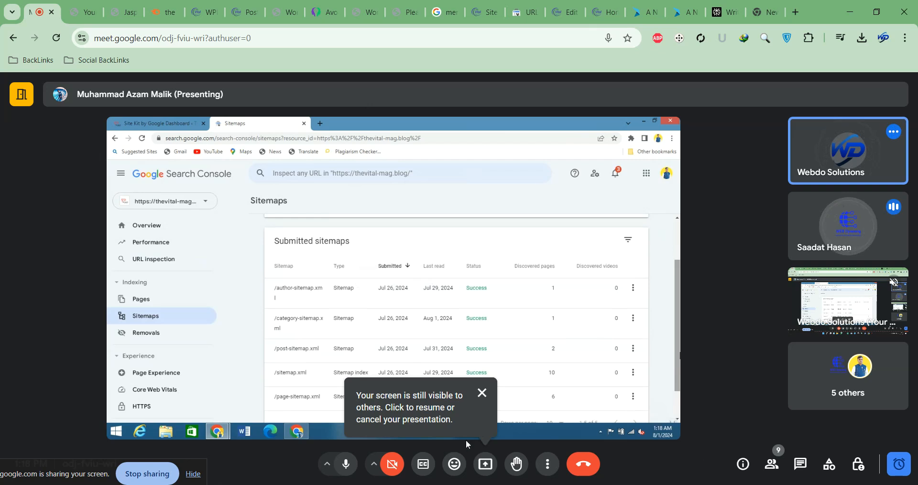
Clear the screen-sharing bar and the presentation reminder from the call, and leave the meeting
left_click(193, 473)
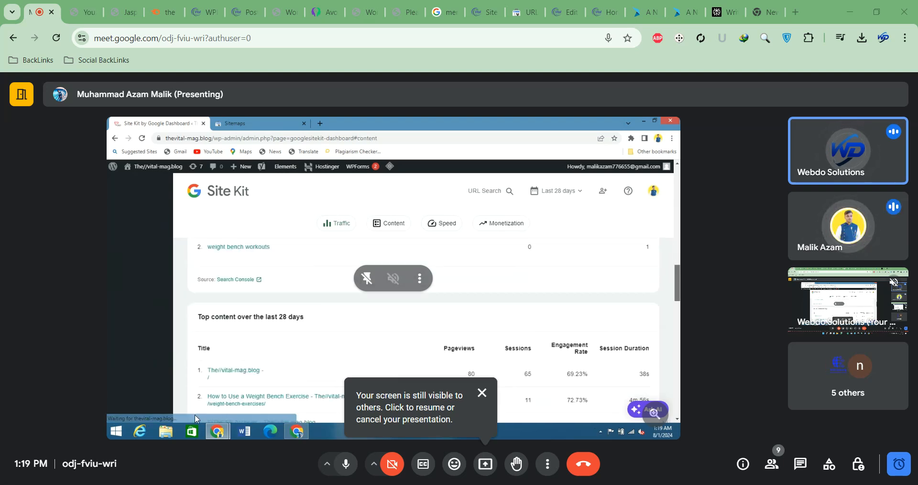
mouse_move(616, 483)
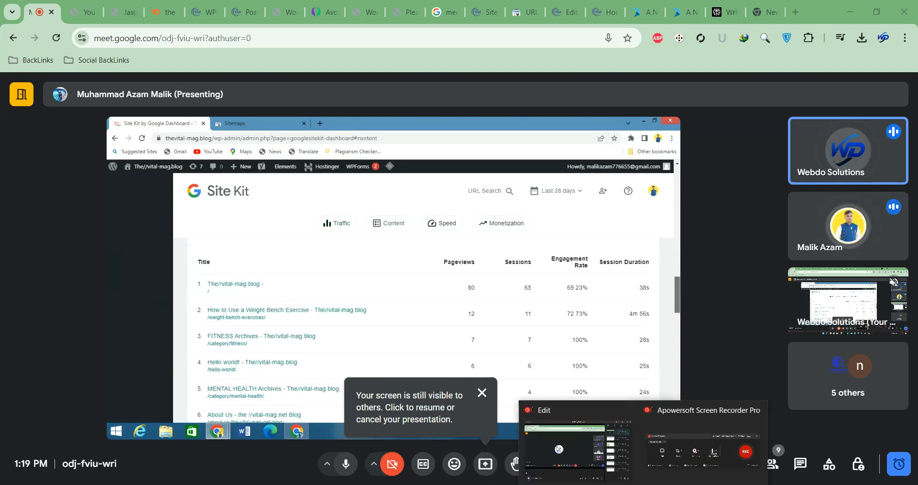
mouse_move(537, 484)
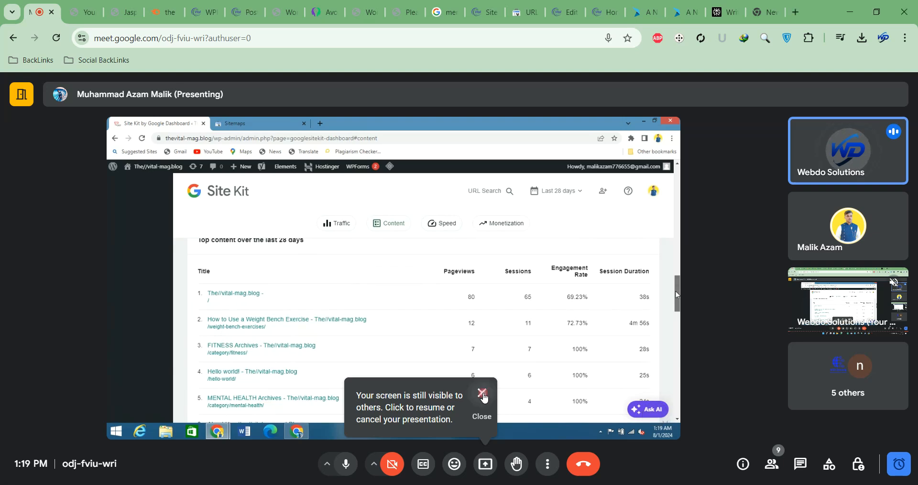
left_click(482, 393)
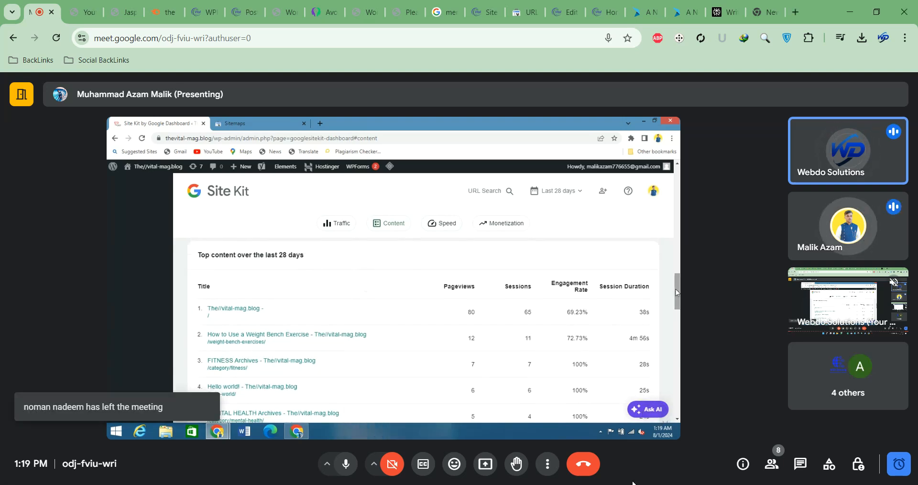
left_click(588, 464)
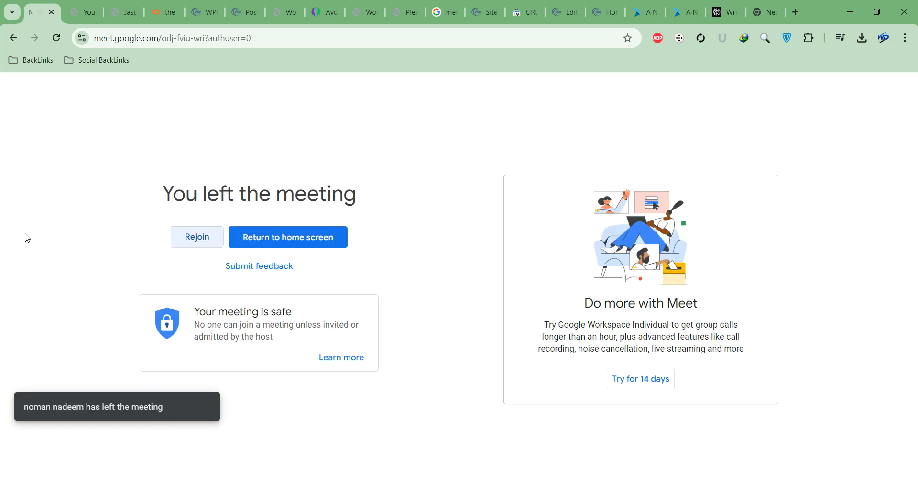